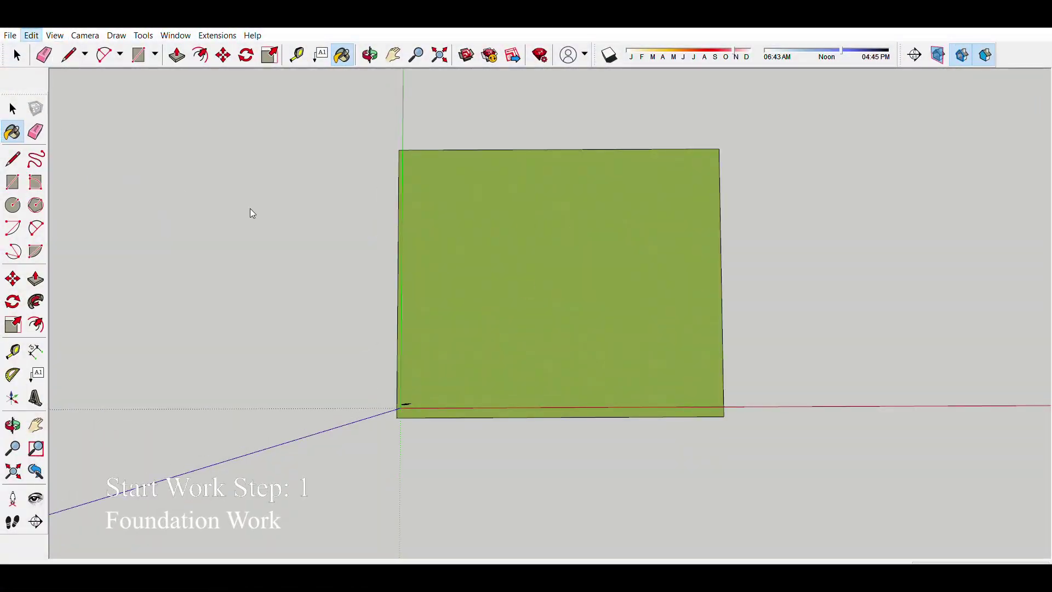
Step: Orbit to a near top-down view of the floor plan and paint the ground with grass
scroll(608, 298, up, 5)
middle_drag(597, 274, 587, 305)
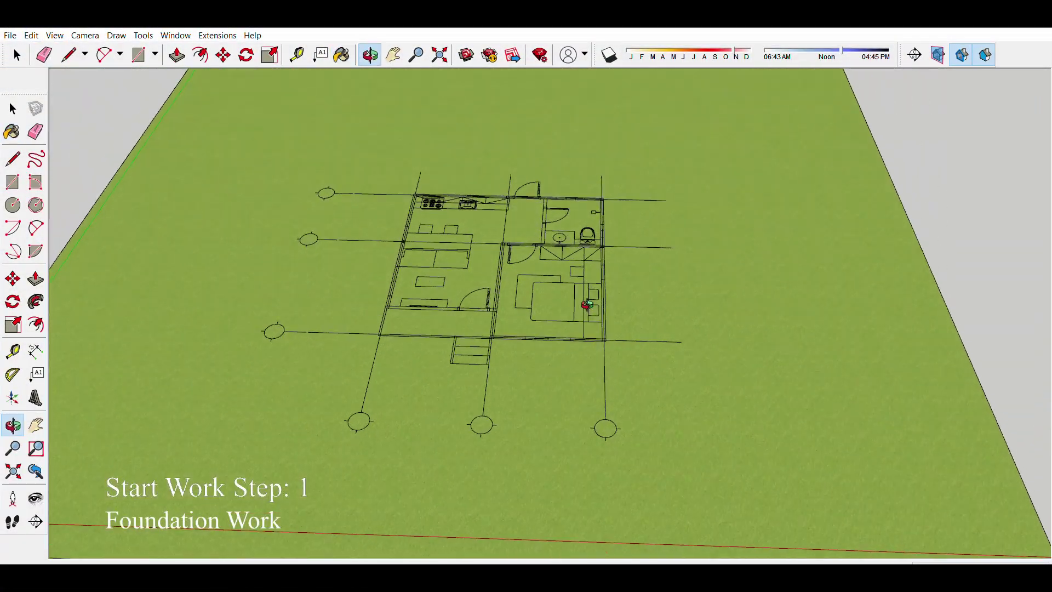
mouse_move(587, 305)
mouse_down()
mouse_move(446, 258)
mouse_move(674, 266)
mouse_move(653, 275)
mouse_move(258, 223)
mouse_move(512, 306)
mouse_up()
scroll(511, 306, down, 3)
key(b)
scroll(621, 339, up, 5)
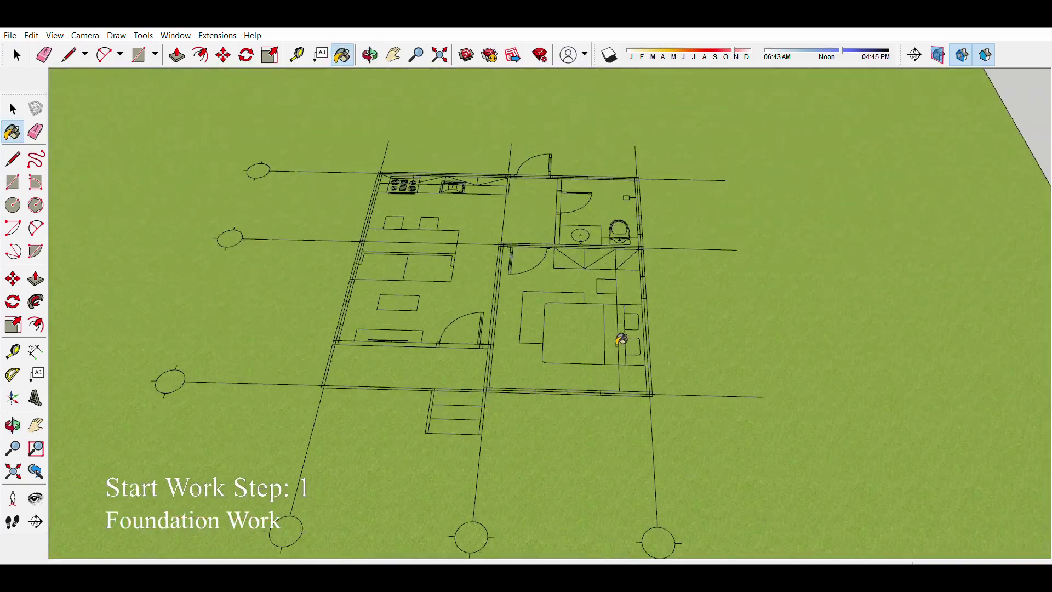
scroll(621, 340, down, 3)
middle_drag(621, 339, 667, 241)
key(space)
scroll(667, 241, up, 3)
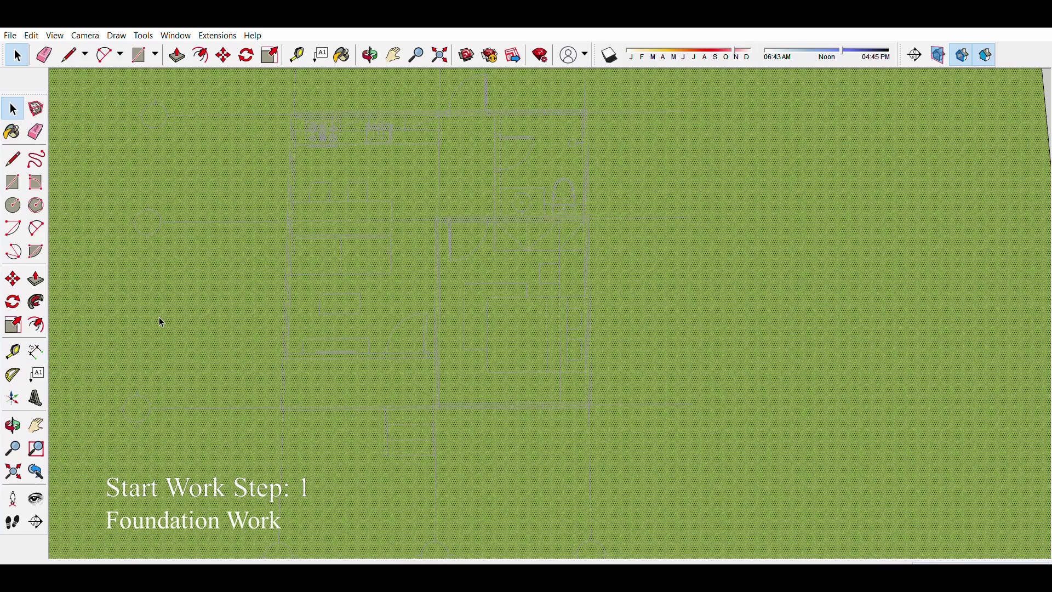
Step: Draw a footing square at a grid intersection and inset its outline with Offset
scroll(285, 402, up, 3)
scroll(284, 403, up, 4)
key(r)
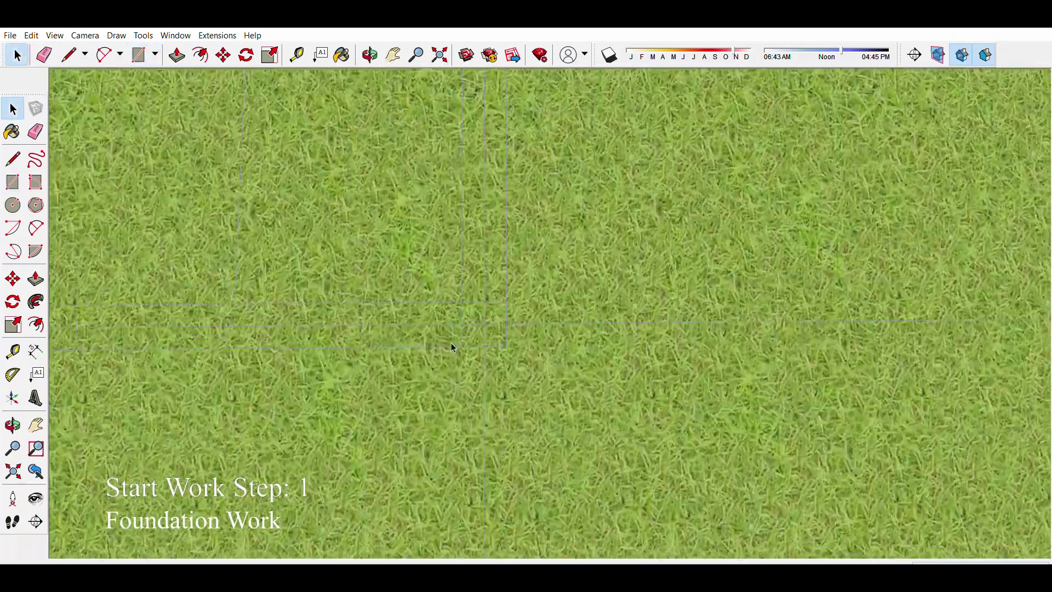
key(r)
click(467, 255)
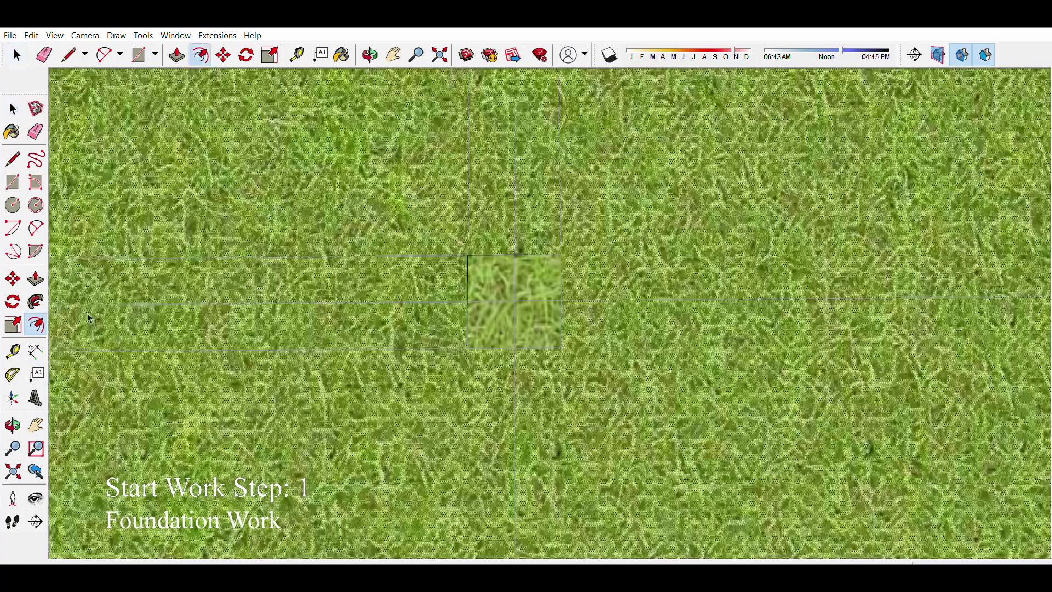
key(p)
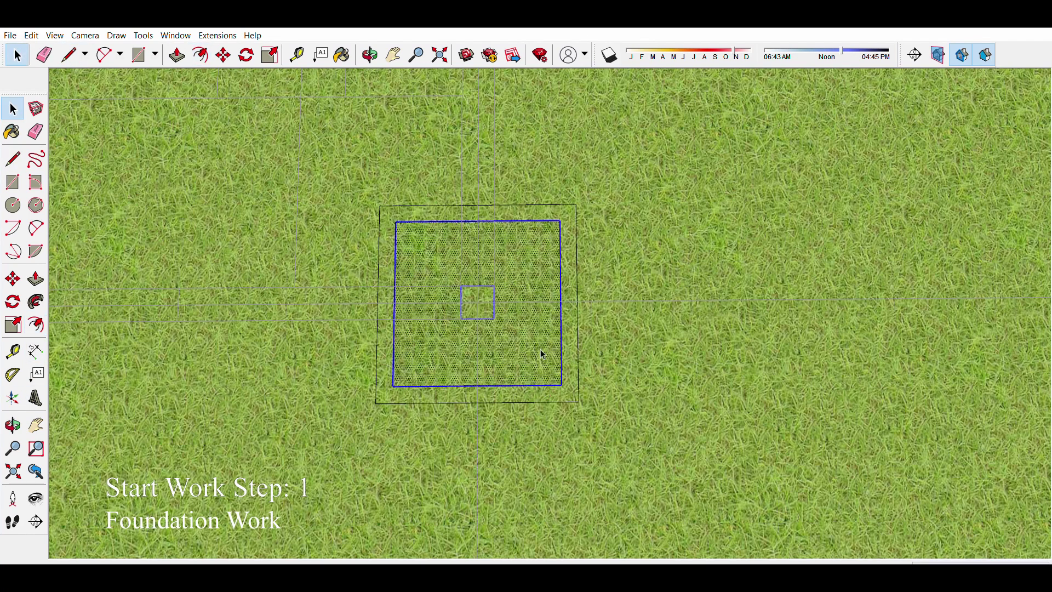
Step: Remove the inner outlines and paint the footing square brown
key(ctrl+z)
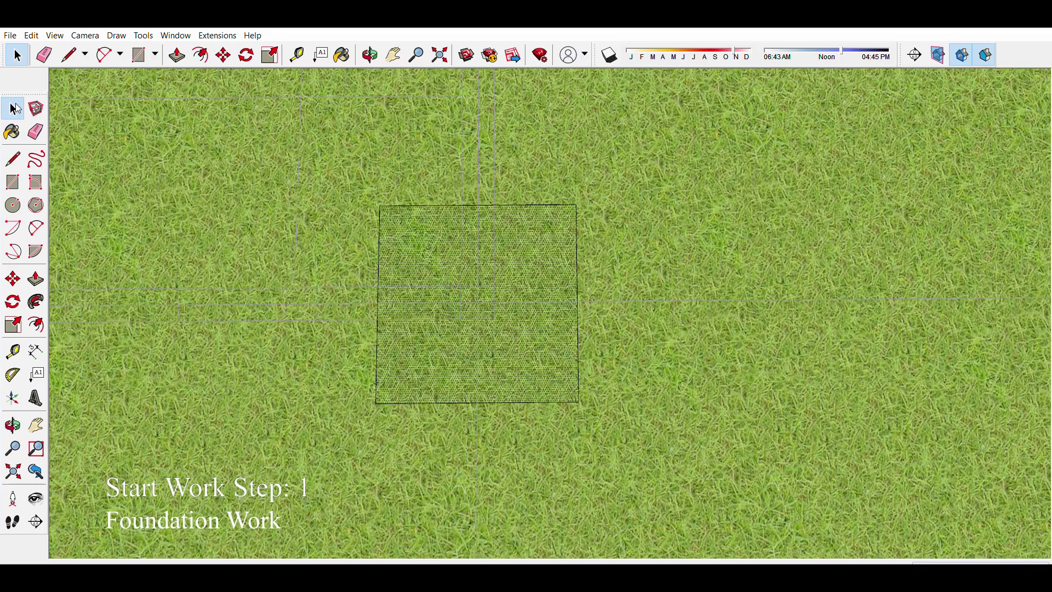
click(12, 131)
click(505, 294)
middle_drag(505, 293, 464, 236)
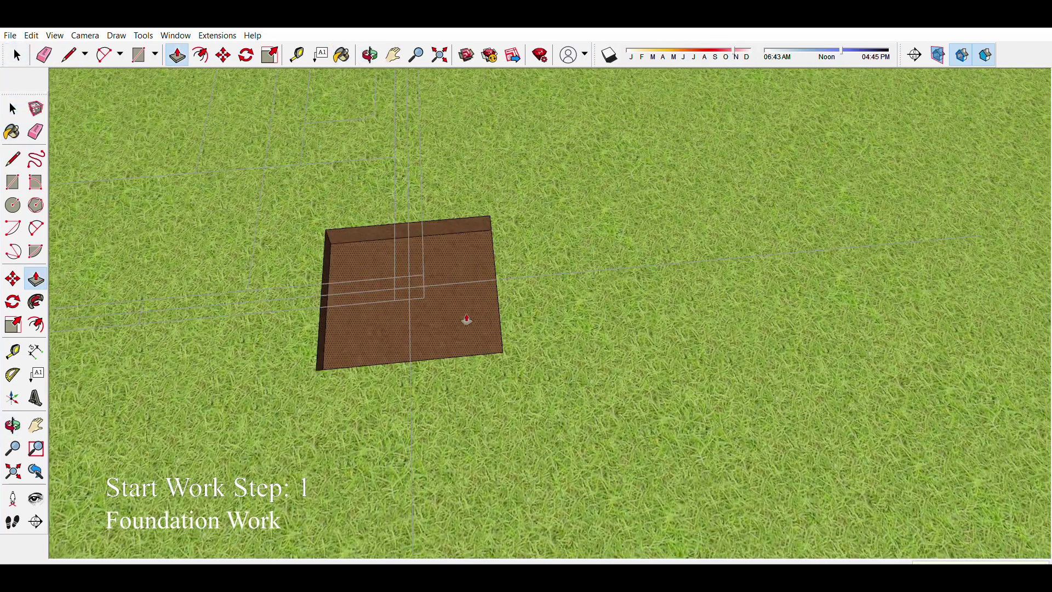
key(space)
Step: Copy the brown footing square to the first few grid intersections
scroll(486, 310, down, 5)
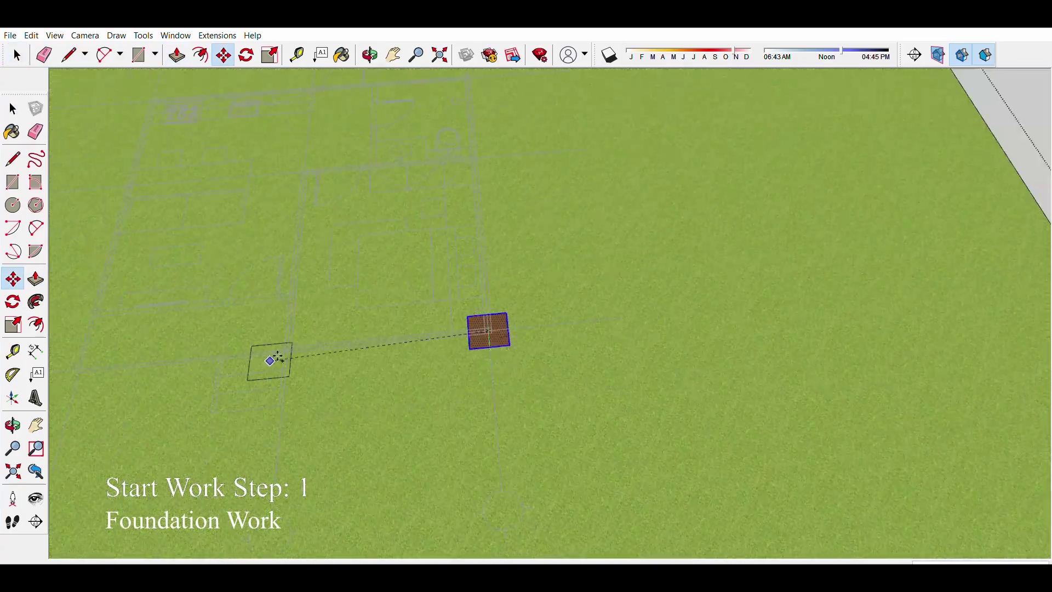
scroll(316, 335, up, 3)
click(298, 338)
scroll(298, 338, up, 3)
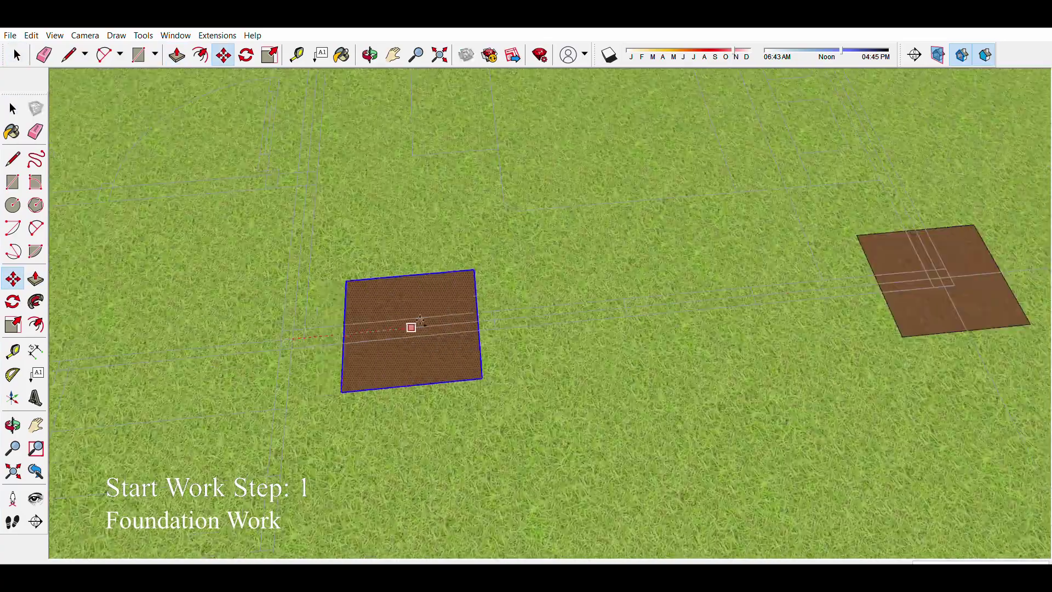
click(412, 327)
scroll(412, 327, down, 4)
scroll(228, 338, up, 5)
click(228, 338)
scroll(227, 338, down, 3)
scroll(227, 337, down, 2)
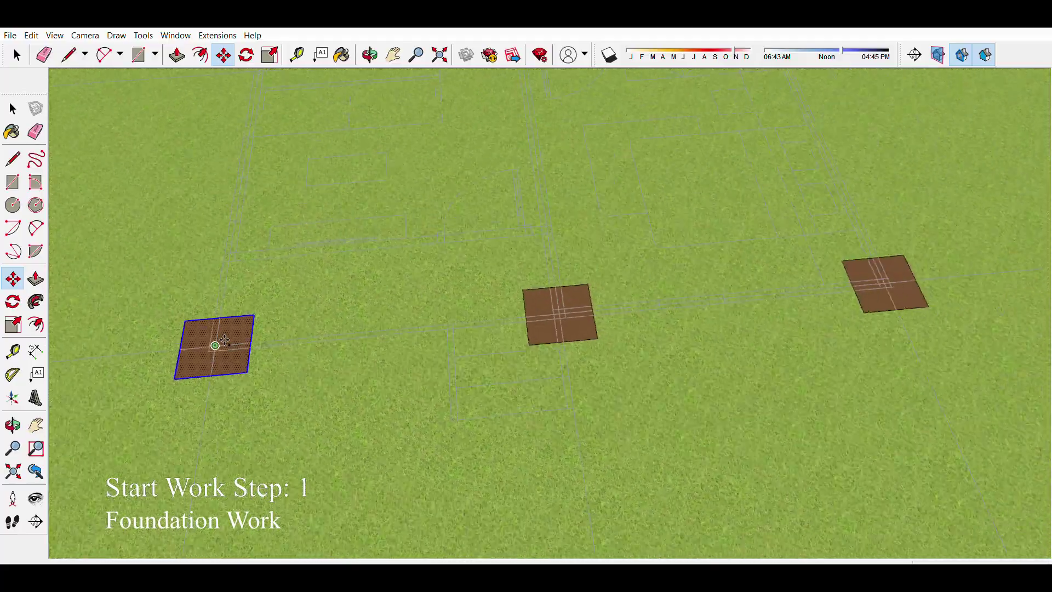
Step: Copy the footing to the remaining grid intersections so all nine have a pad
click(213, 359)
scroll(228, 259, up, 5)
scroll(228, 259, down, 3)
scroll(270, 171, up, 3)
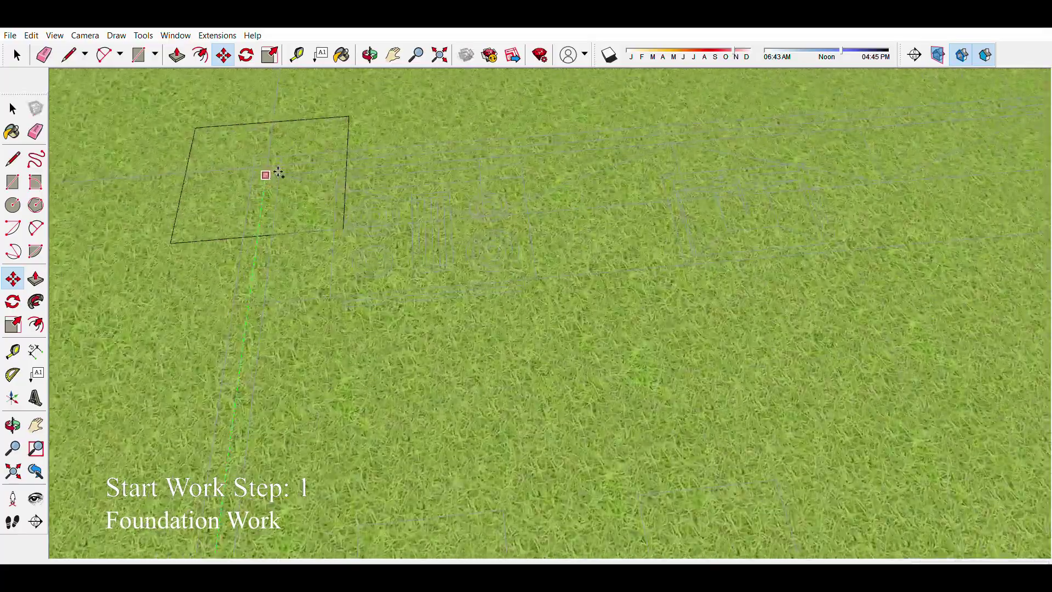
click(265, 164)
scroll(159, 329, down, 3)
scroll(160, 327, up, 5)
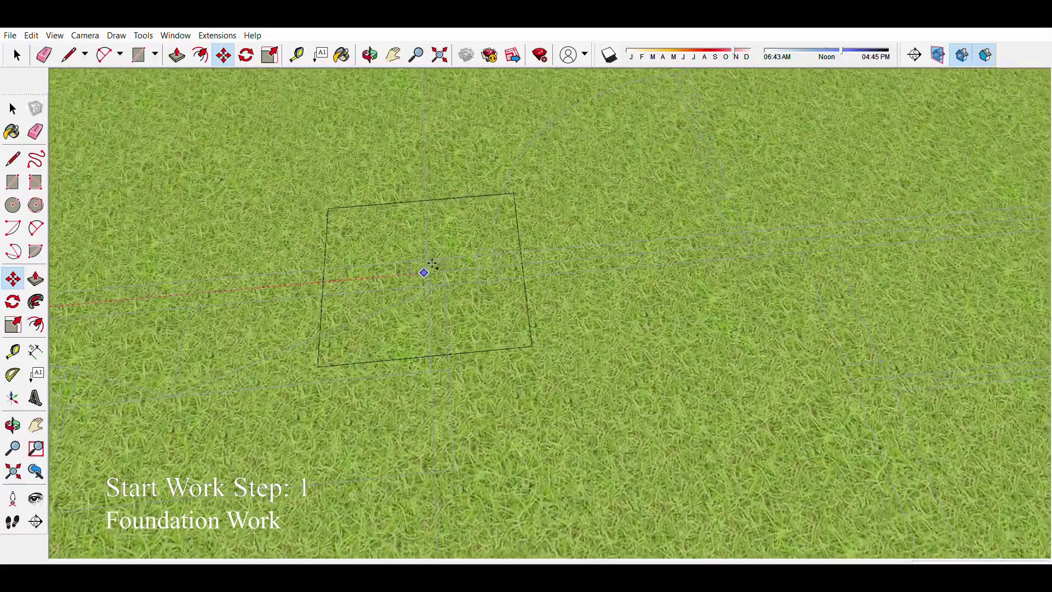
scroll(434, 268, down, 3)
scroll(364, 367, up, 3)
click(516, 296)
click(516, 296)
scroll(262, 245, down, 3)
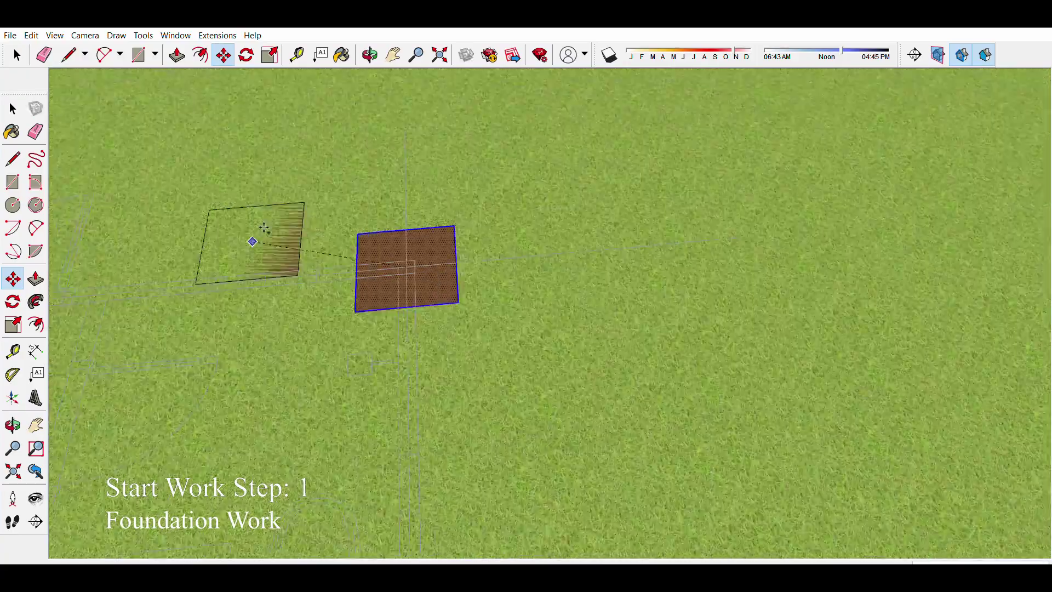
scroll(541, 358, down, 3)
scroll(550, 356, up, 5)
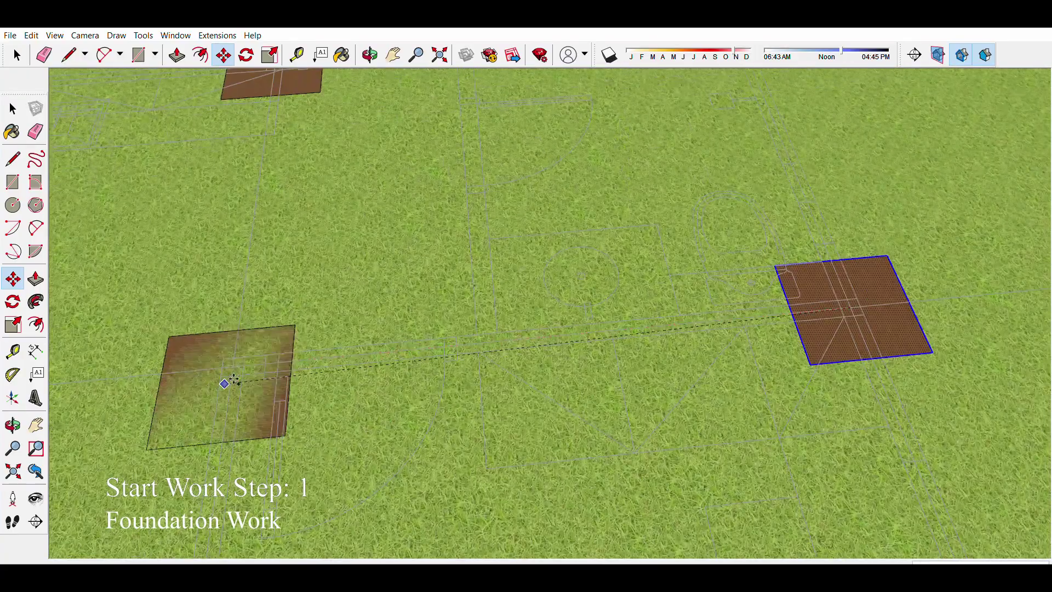
scroll(468, 306, up, 5)
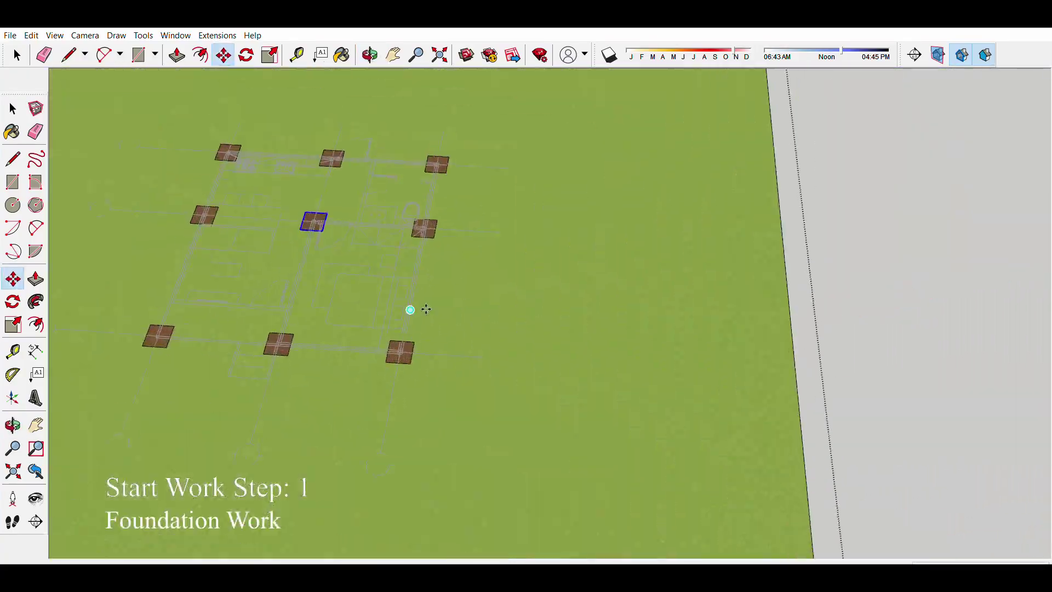
scroll(382, 417, up, 5)
key(space)
Step: Push each remaining brown footing square down into the ground to the same pit depth
scroll(462, 355, up, 2)
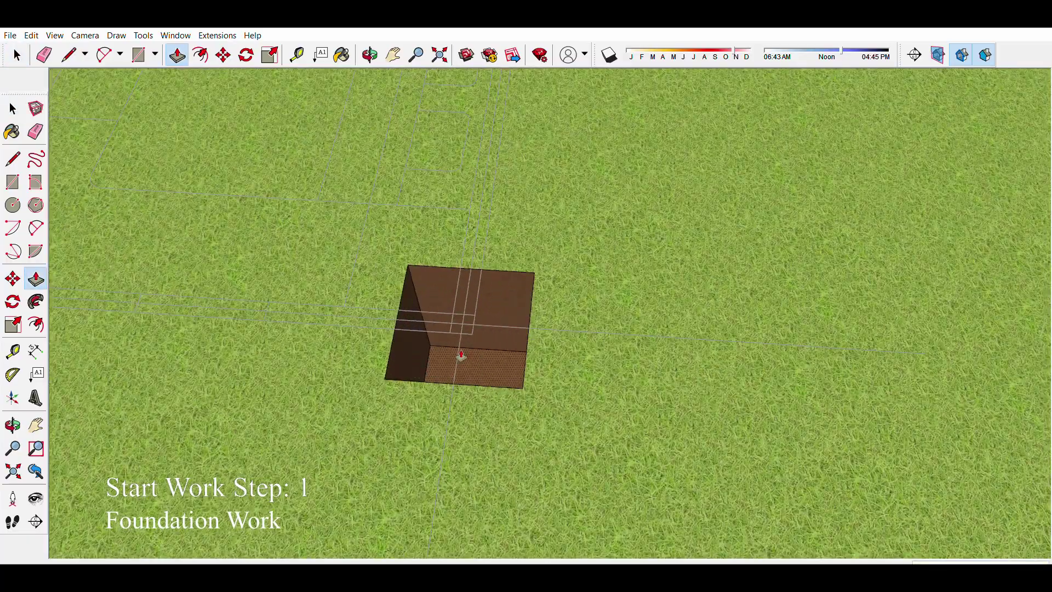
scroll(483, 344, down, 3)
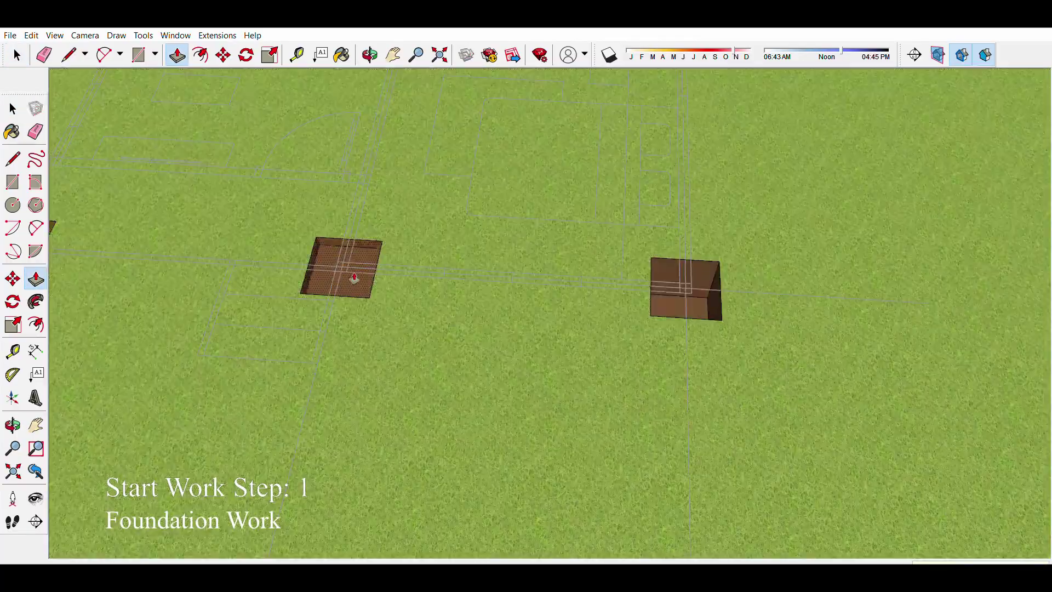
shift+middle_drag(355, 279, 241, 269)
scroll(246, 274, down, 3)
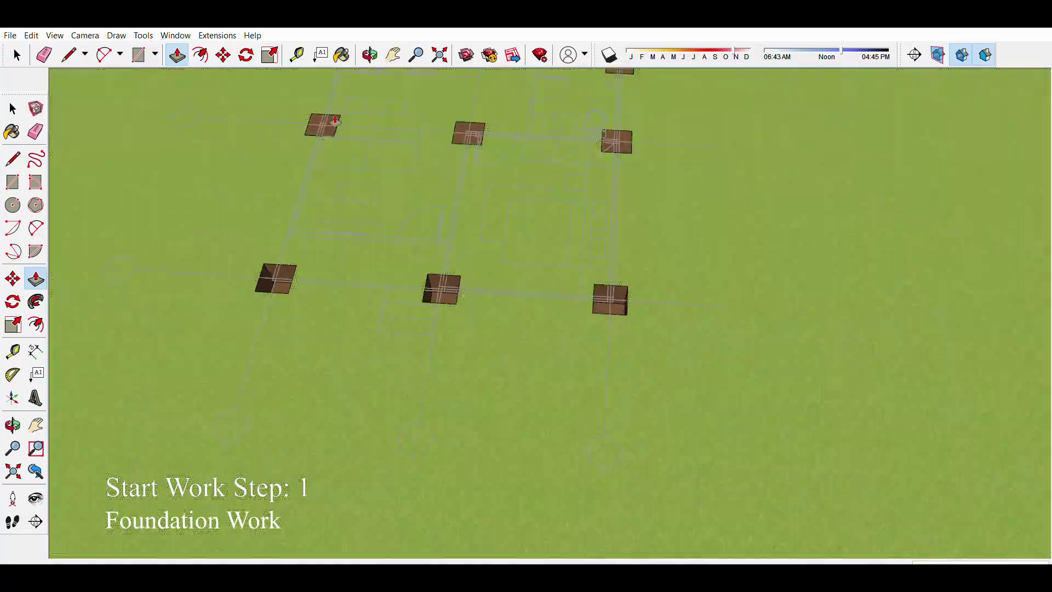
scroll(344, 133, down, 1)
scroll(538, 392, up, 5)
scroll(549, 367, up, 2)
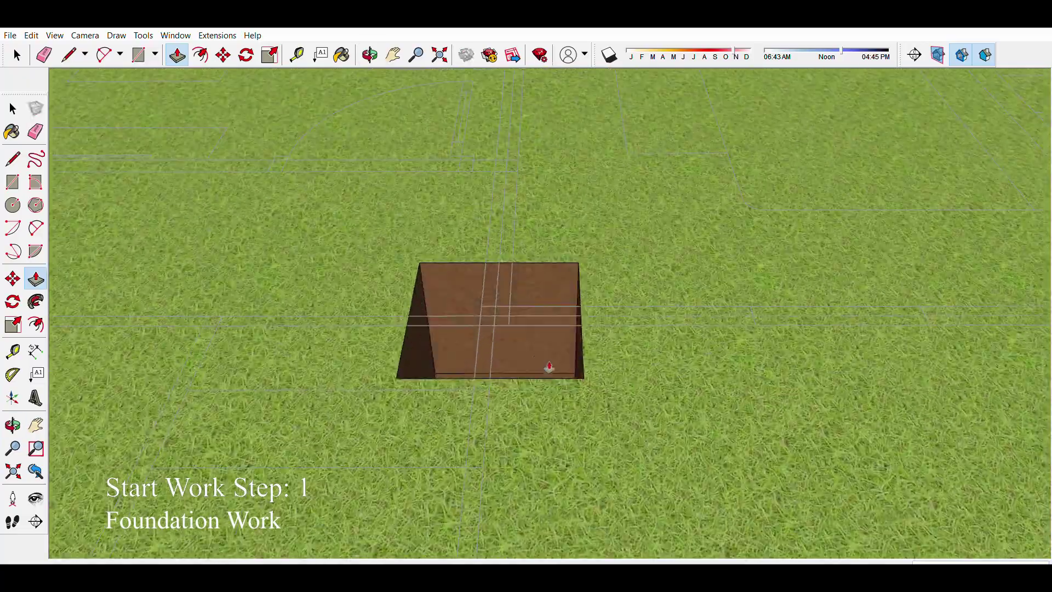
scroll(581, 366, down, 5)
scroll(425, 418, up, 5)
scroll(133, 251, down, 3)
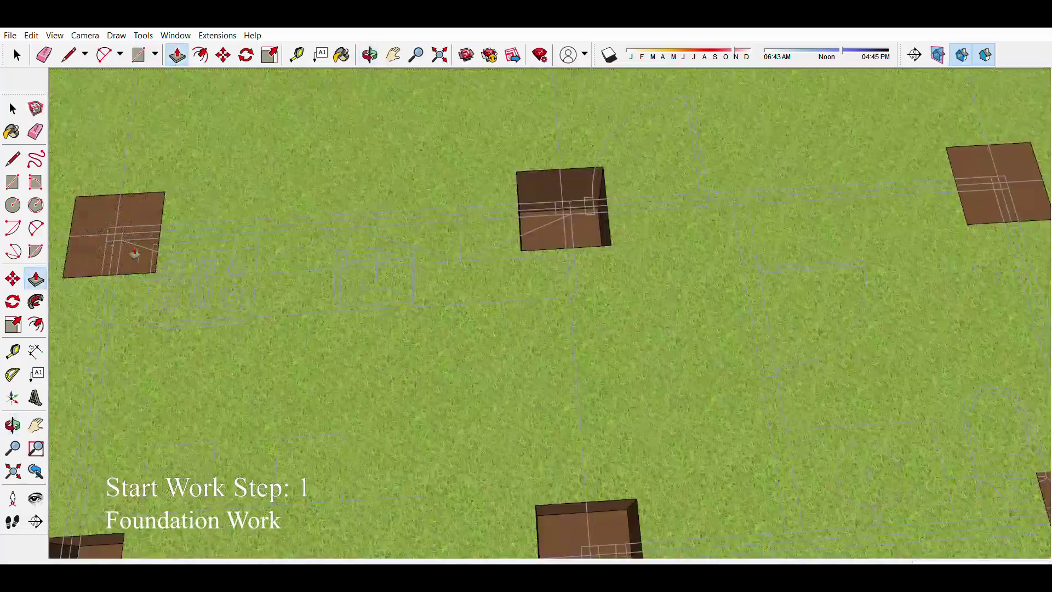
scroll(431, 448, up, 3)
scroll(433, 446, down, 5)
scroll(477, 482, up, 2)
scroll(183, 442, up, 2)
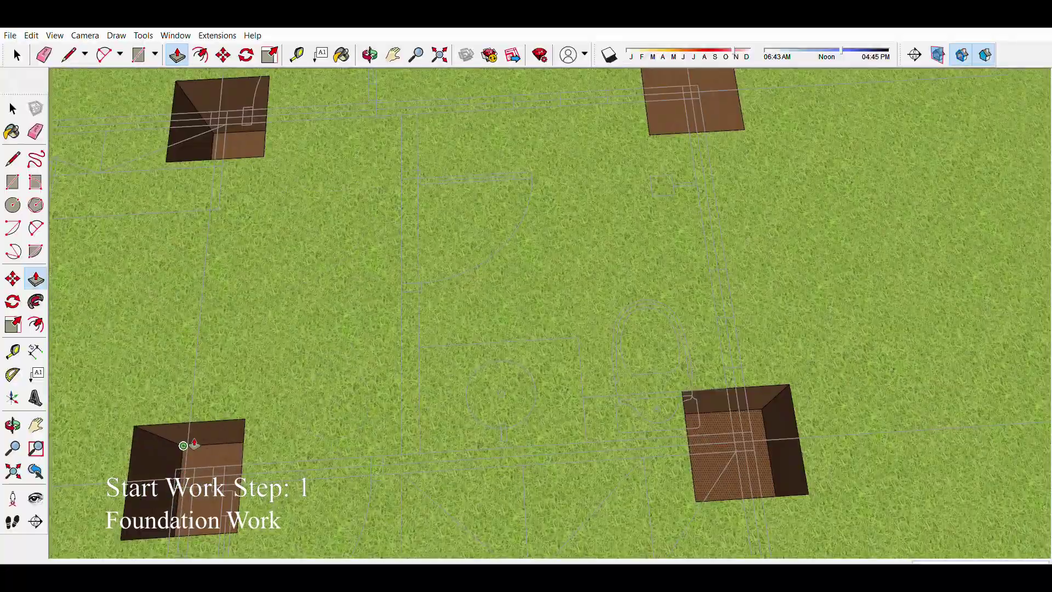
scroll(417, 271, up, 3)
scroll(529, 341, up, 1)
scroll(528, 341, up, 1)
scroll(339, 393, down, 5)
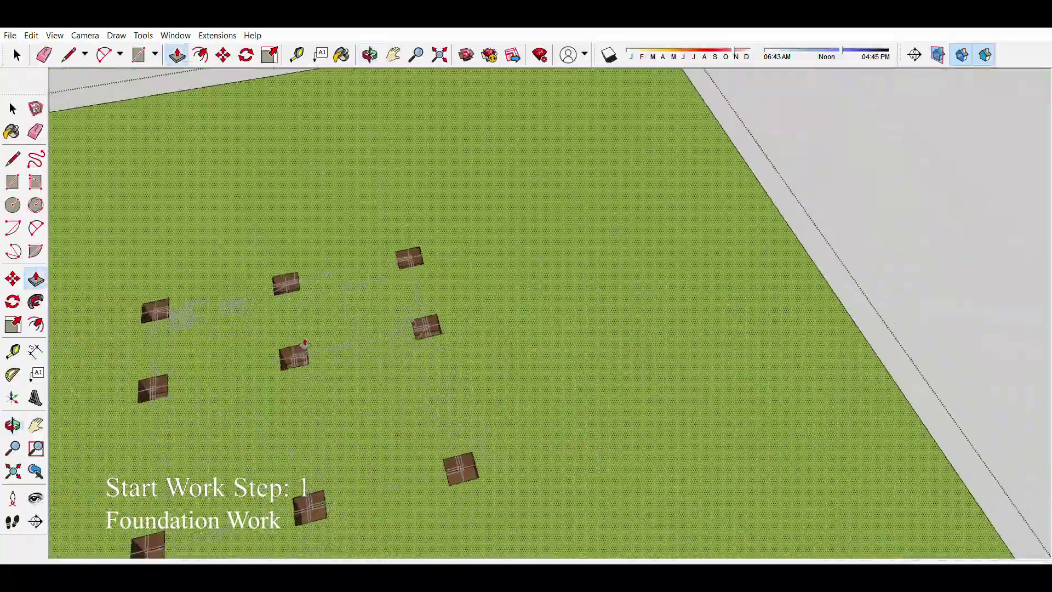
scroll(339, 393, down, 3)
scroll(339, 393, up, 3)
scroll(373, 405, up, 3)
Step: Look down into a footing pit and adjust its floor face with Push/Pull
scroll(385, 429, up, 3)
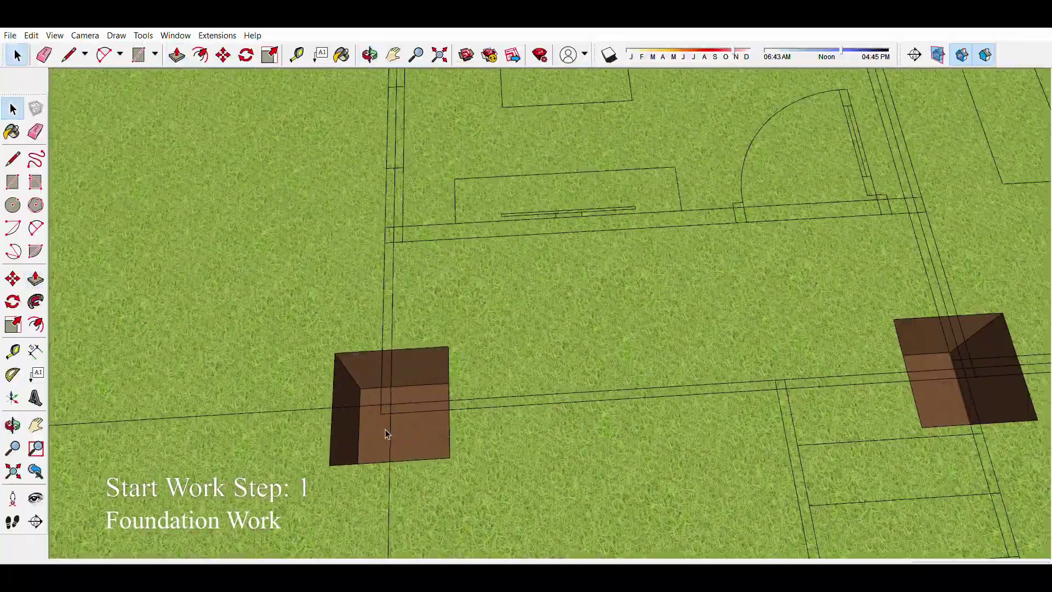
scroll(362, 395, up, 2)
key(r)
mouse_move(346, 376)
middle_down()
mouse_move(563, 436)
mouse_move(586, 427)
mouse_move(370, 426)
middle_up()
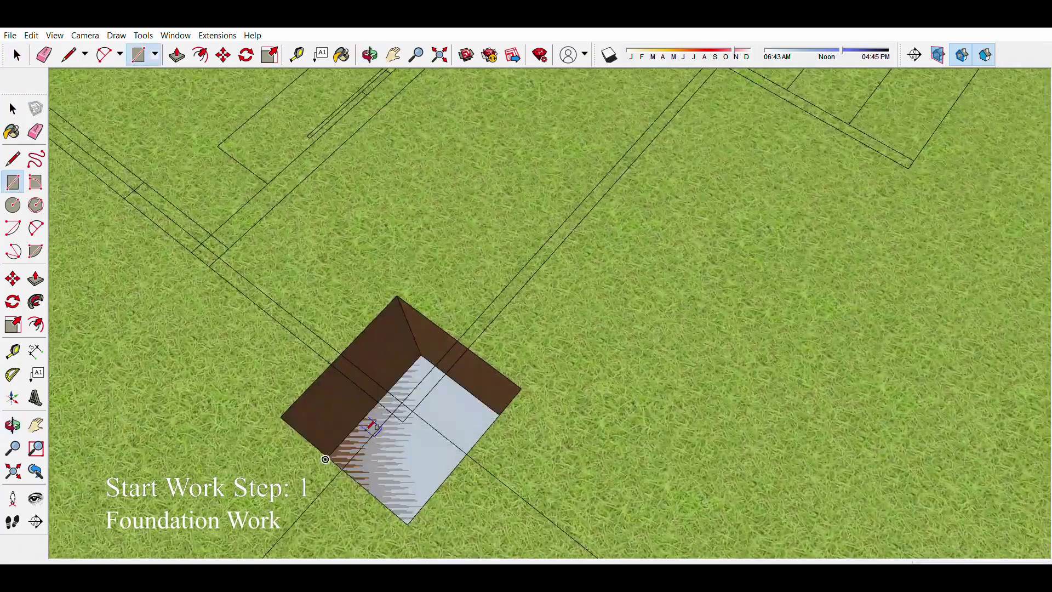
scroll(380, 455, up, 1)
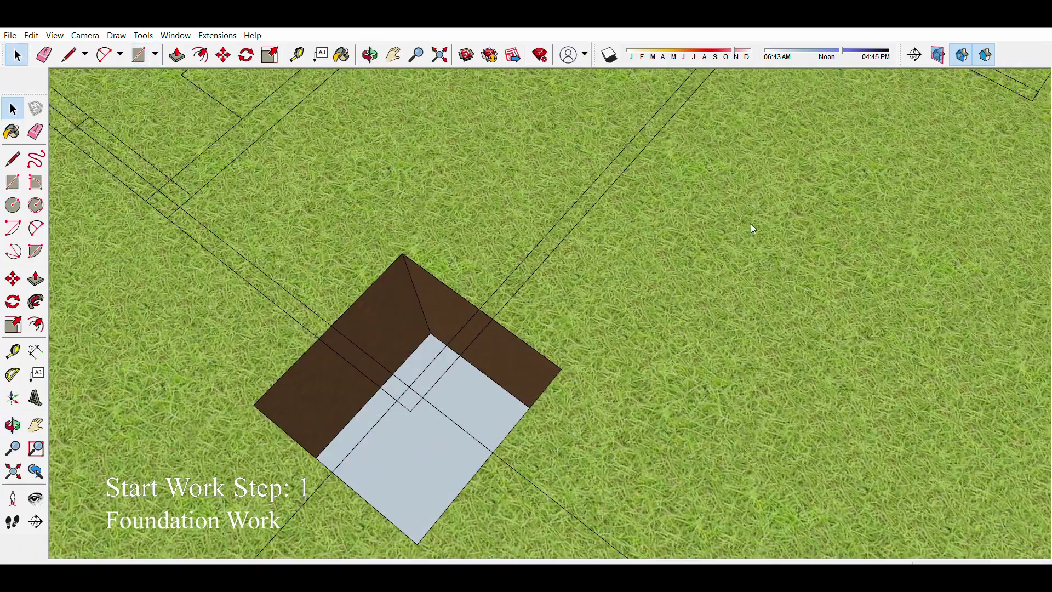
key(p)
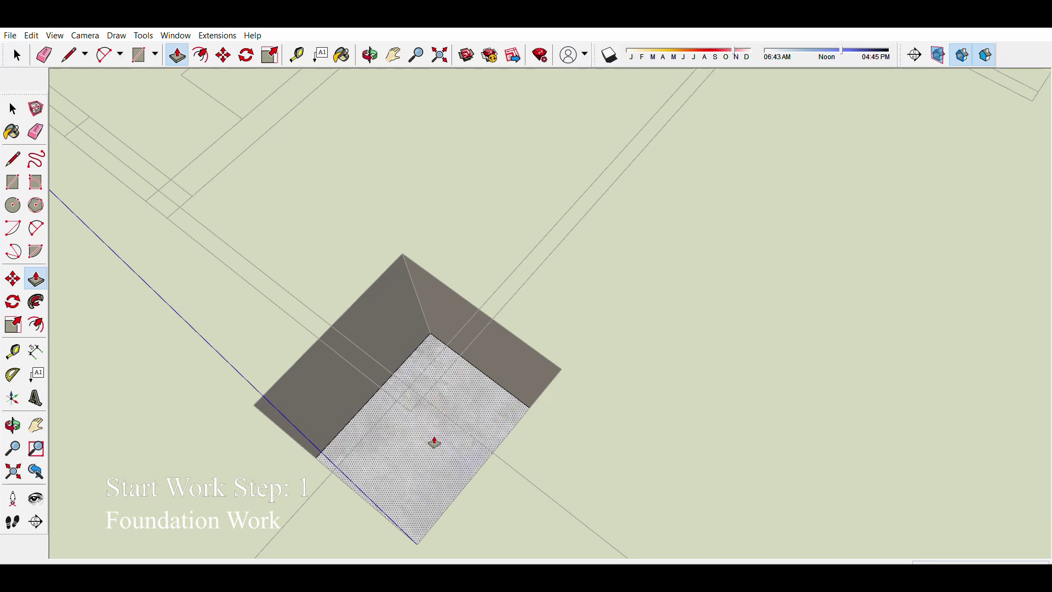
click(429, 441)
Step: Inset a small square at the centre of the pit floor and select it
middle_drag(427, 411, 465, 324)
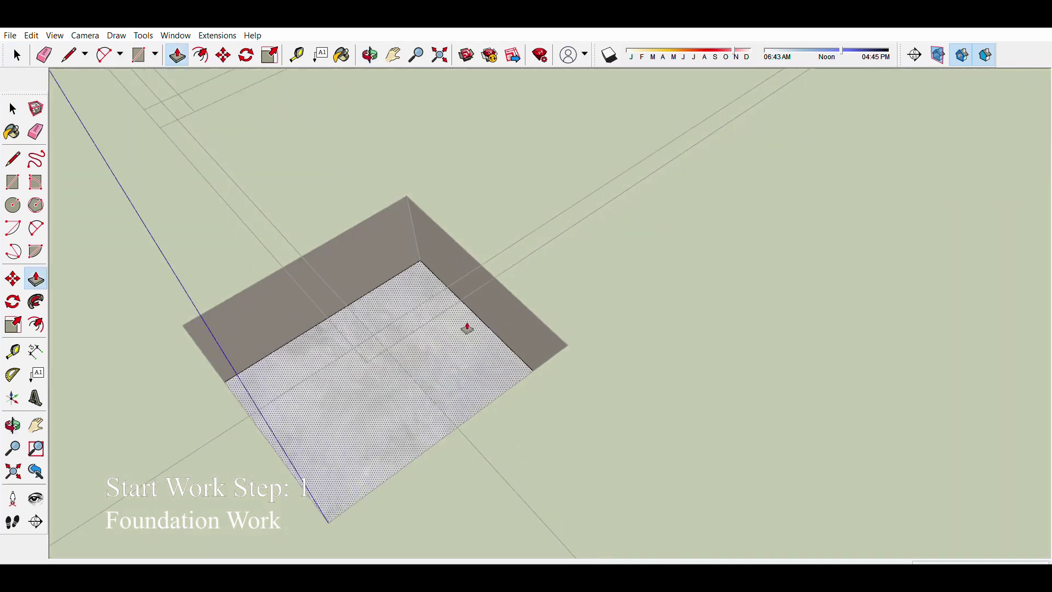
scroll(464, 323, up, 2)
key(f)
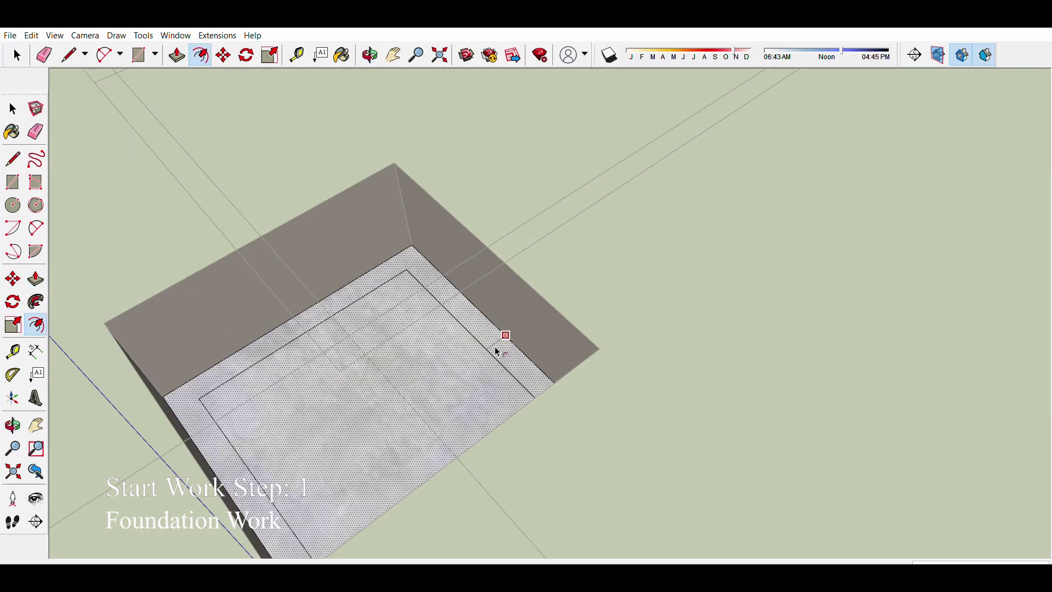
click(494, 346)
key(space)
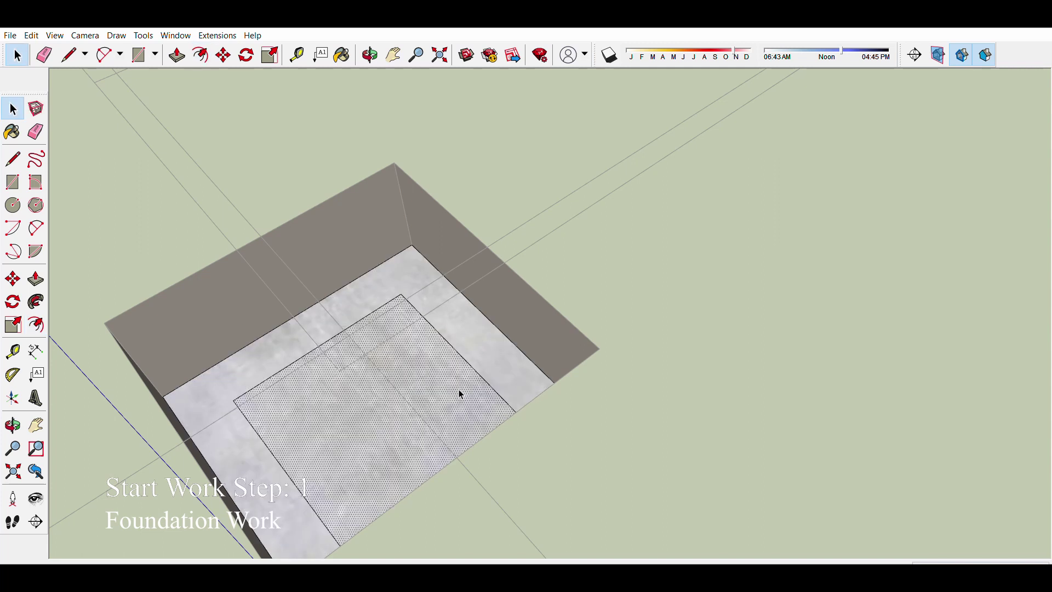
key(ctrl+z)
click(490, 314)
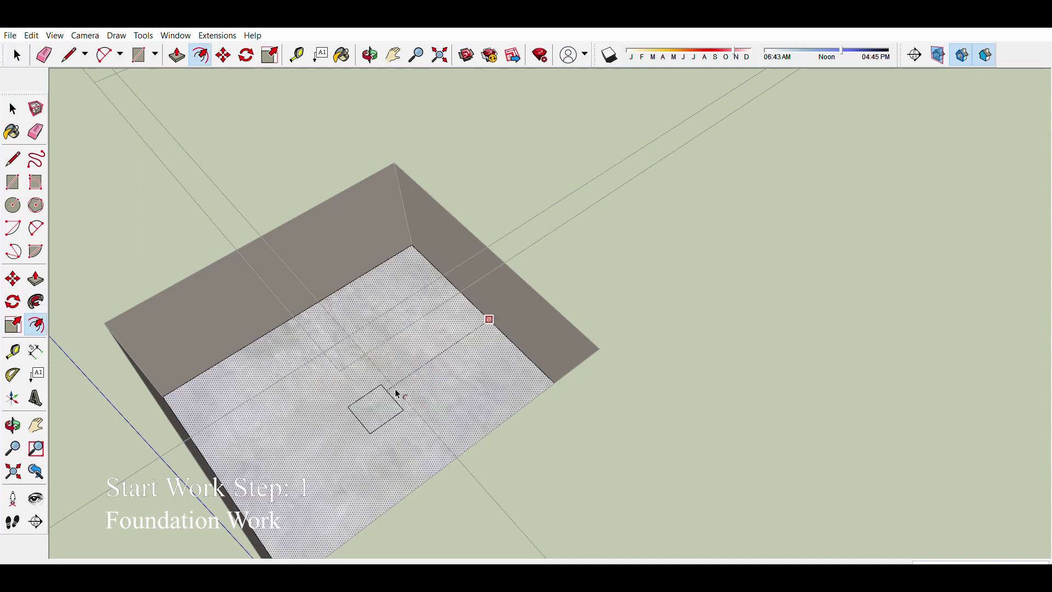
key(space)
scroll(403, 396, up, 2)
click(406, 397)
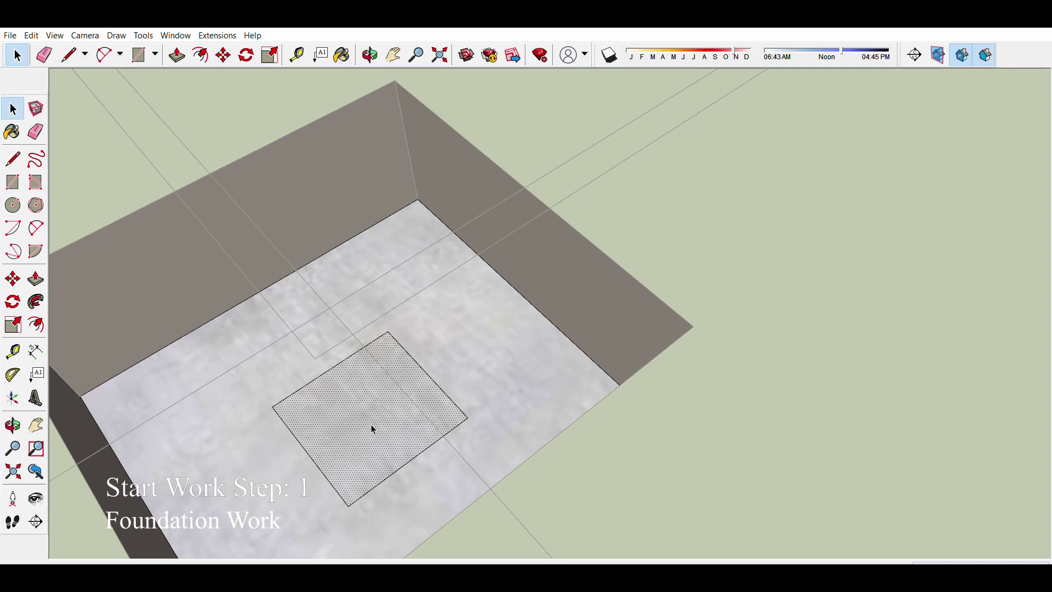
Step: Pull the small pit-floor square up into a box, then push it back down
key(p)
drag(373, 429, 359, 314)
scroll(400, 434, down, 3)
scroll(398, 439, down, 2)
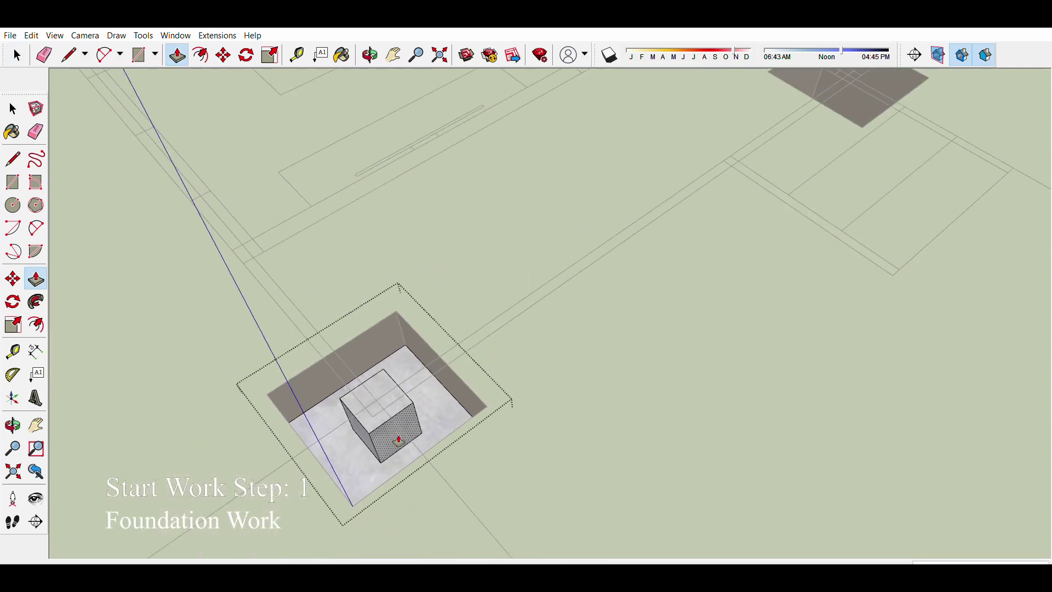
scroll(399, 440, down, 3)
scroll(371, 418, up, 3)
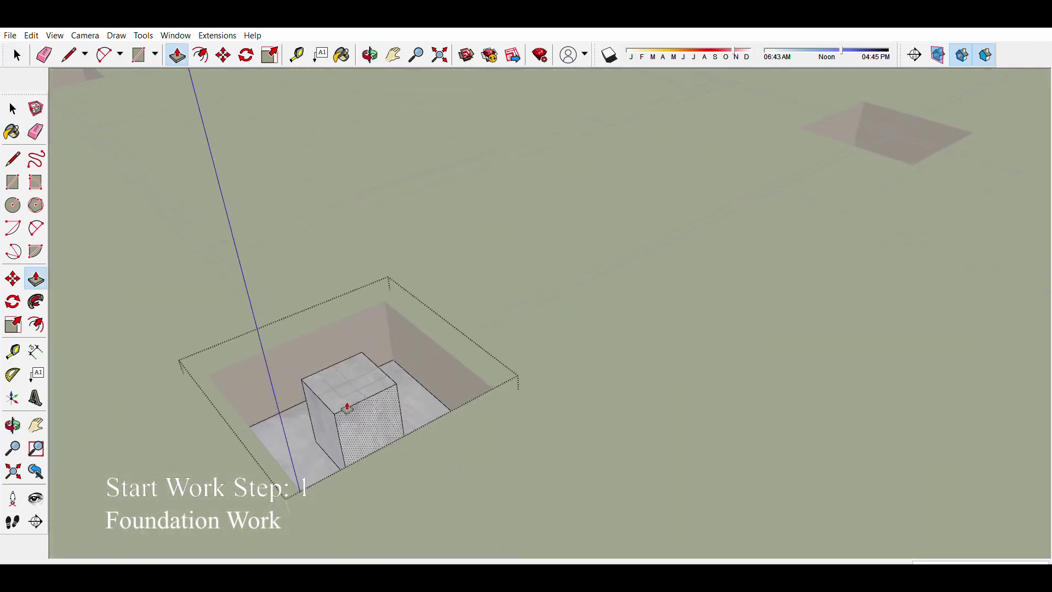
scroll(343, 404, up, 2)
scroll(364, 434, down, 1)
drag(380, 389, 388, 394)
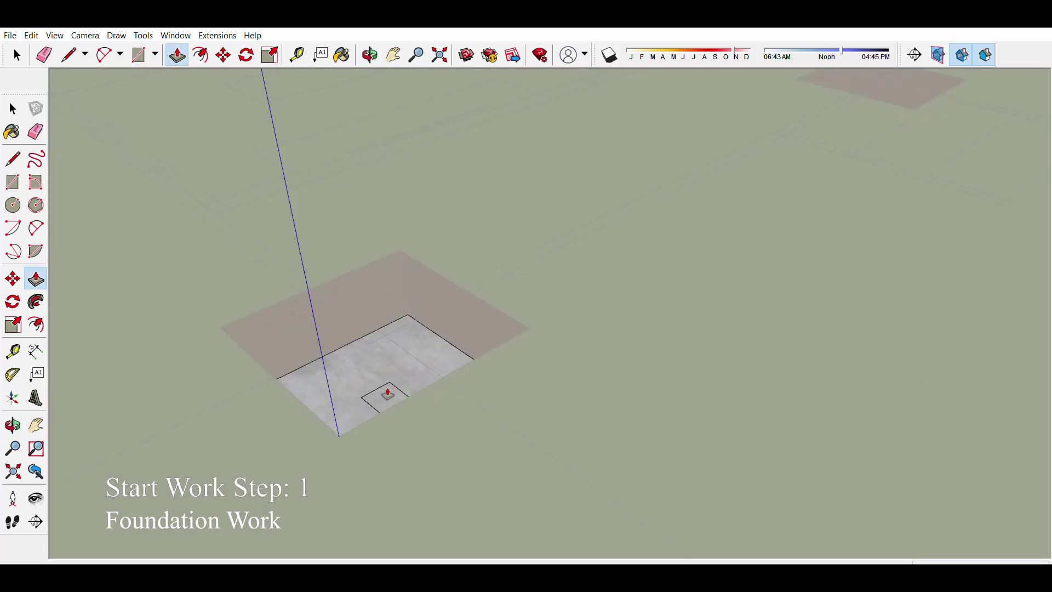
Step: Raise the box into a tall column, then lower its top to the final height
drag(418, 318, 392, 277)
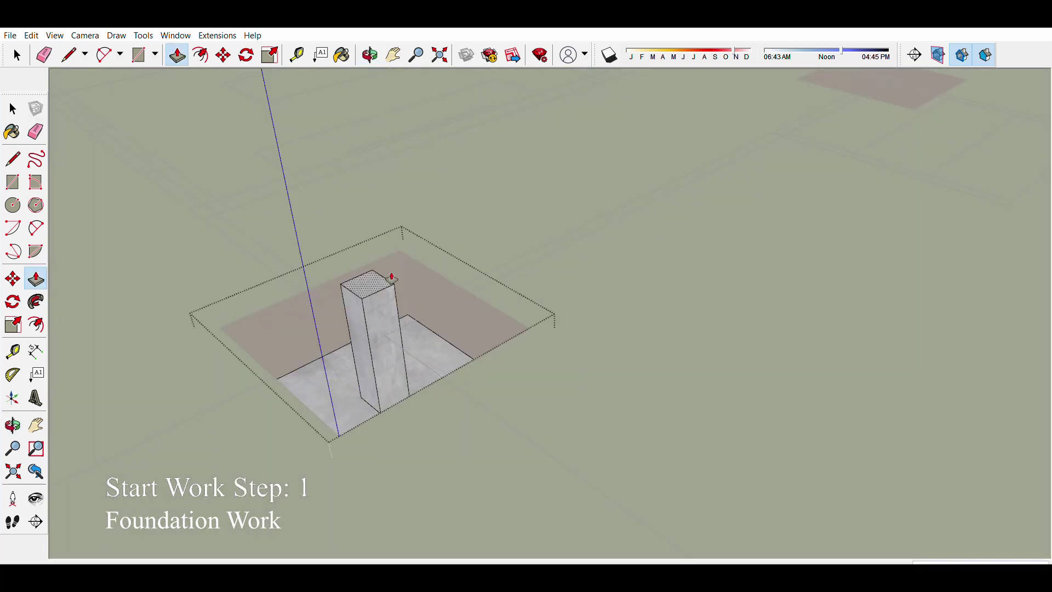
mouse_move(392, 278)
middle_down()
mouse_move(383, 281)
mouse_move(254, 160)
mouse_move(368, 369)
mouse_move(387, 273)
middle_up()
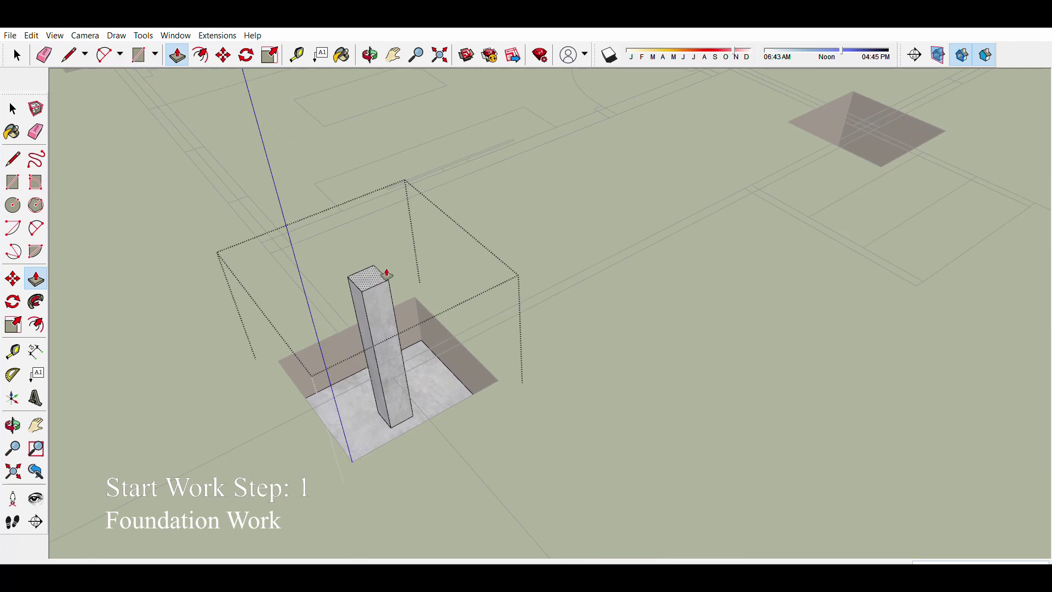
drag(387, 273, 390, 292)
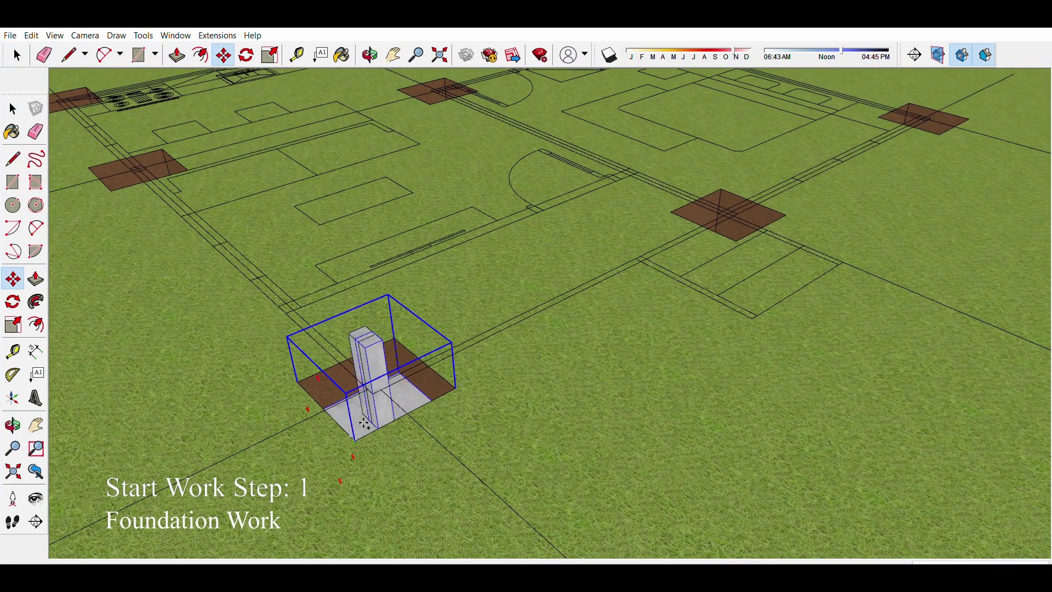
scroll(364, 423, down, 3)
click(351, 423)
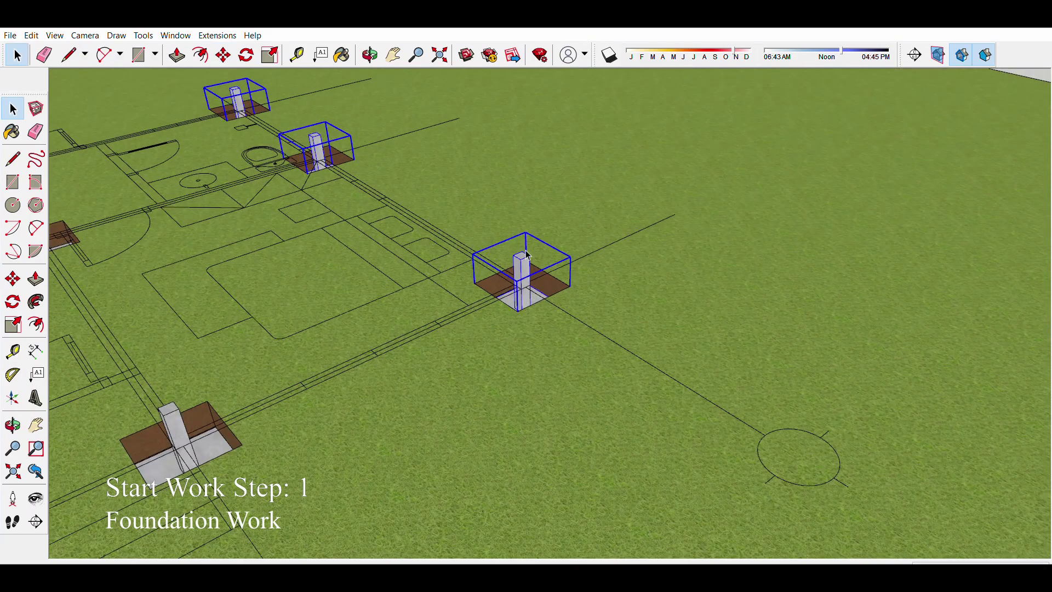
Step: Zoom in and open the column group for editing
scroll(527, 254, up, 3)
double_click(520, 266)
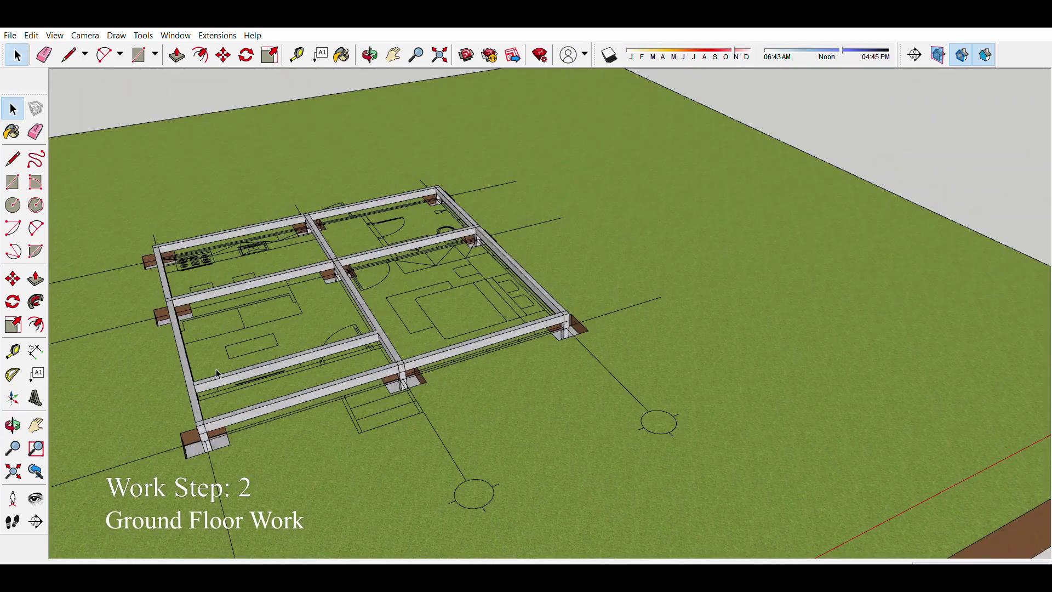
Step: Draw the slab rectangle over the beam frame and give its top a concrete texture
key(r)
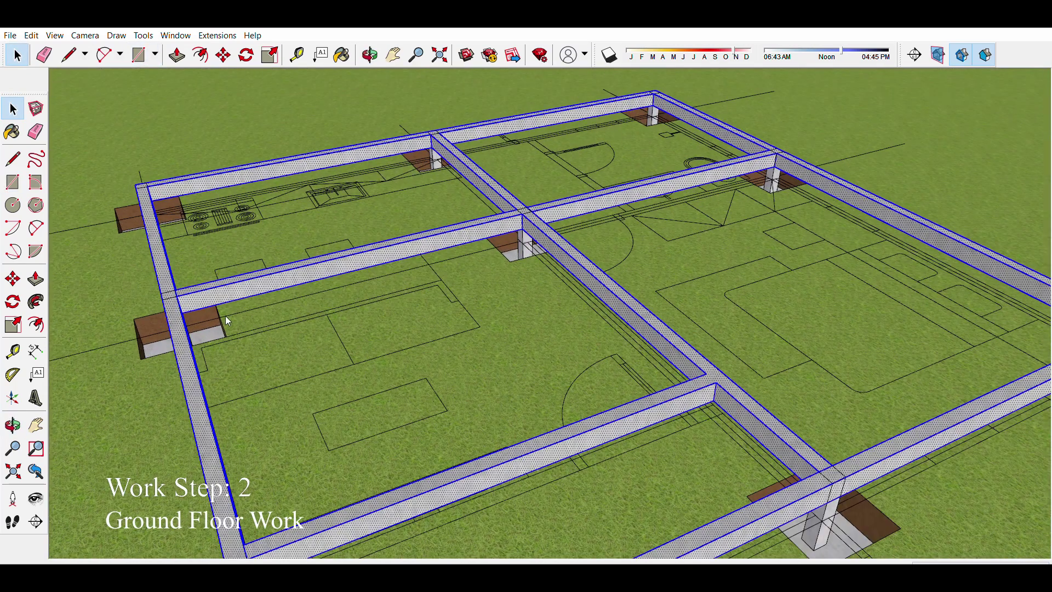
scroll(137, 173, up, 3)
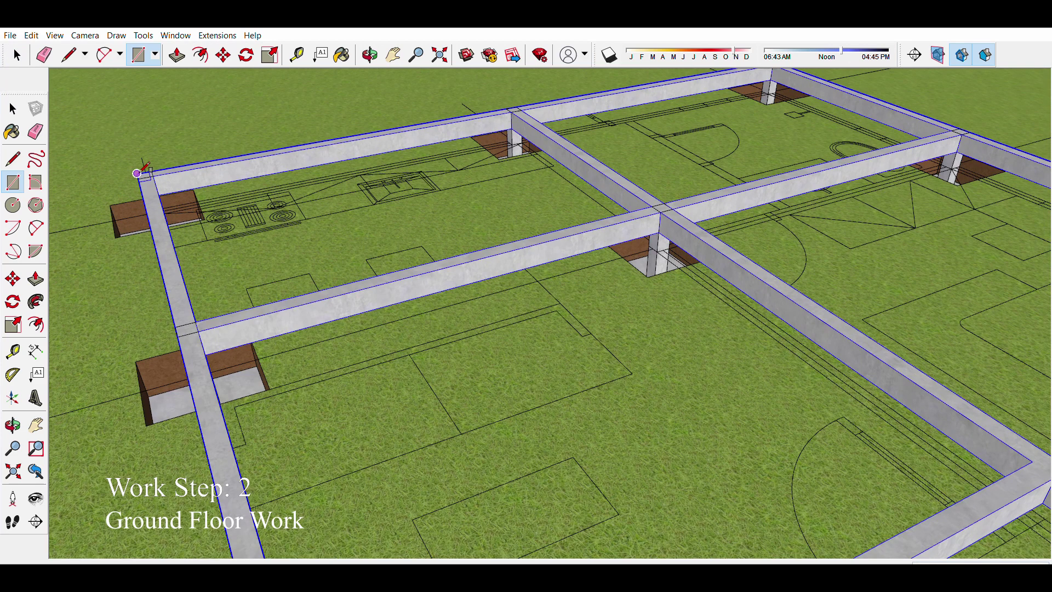
scroll(137, 173, down, 5)
scroll(525, 217, up, 5)
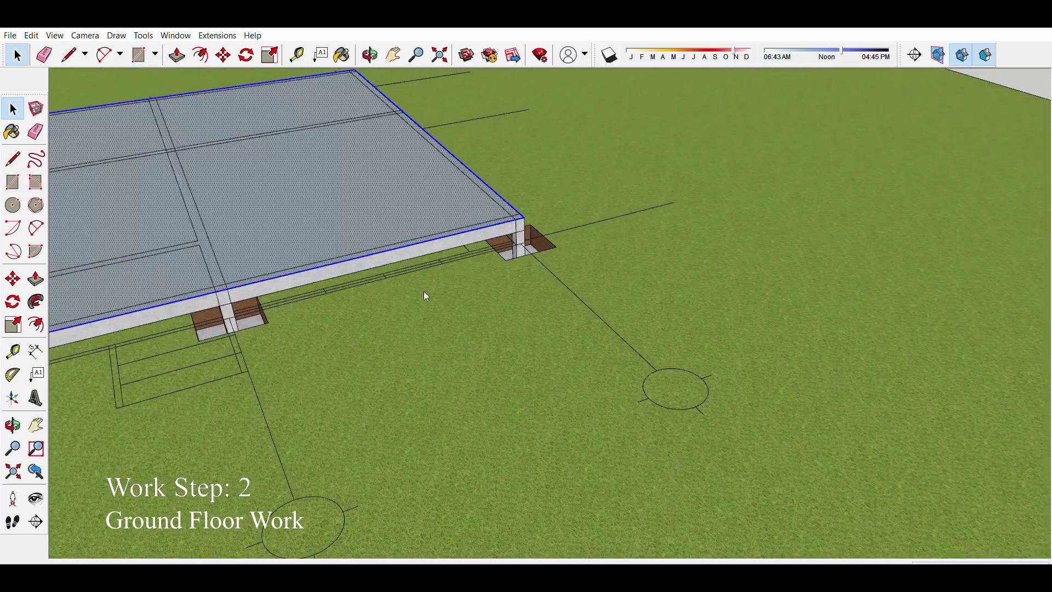
click(338, 240)
key(space)
Step: Push/Pull the concrete slab to its thickness, then use Move while orbiting the slab
key(p)
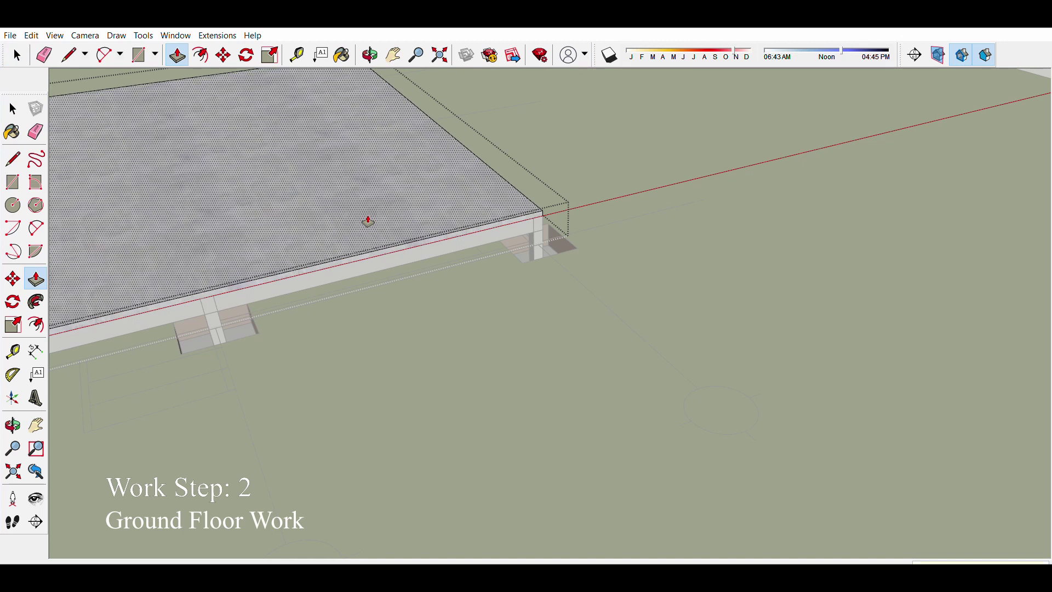
middle_drag(368, 220, 423, 195)
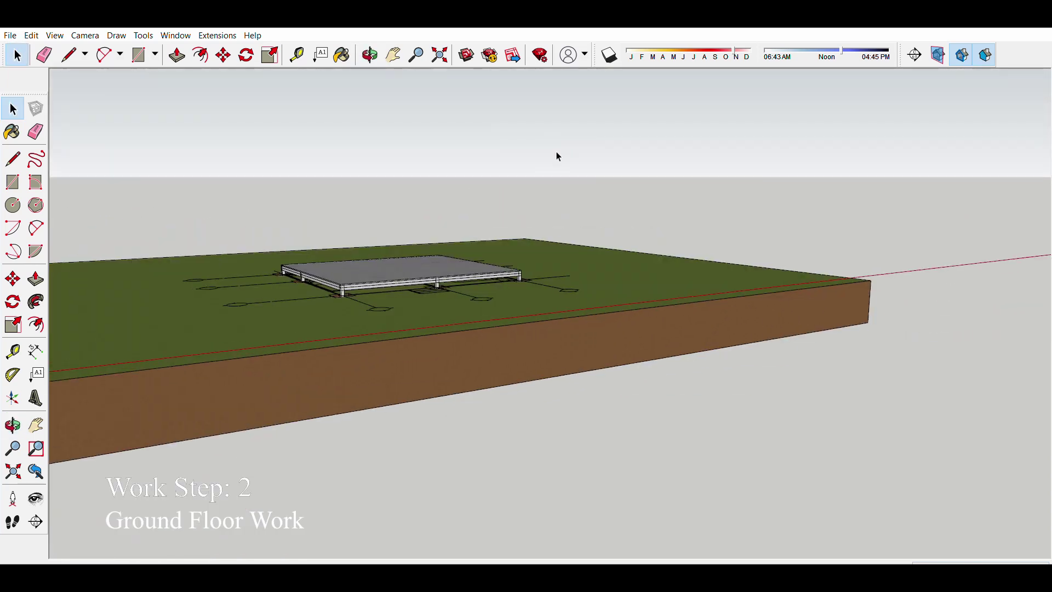
key(m)
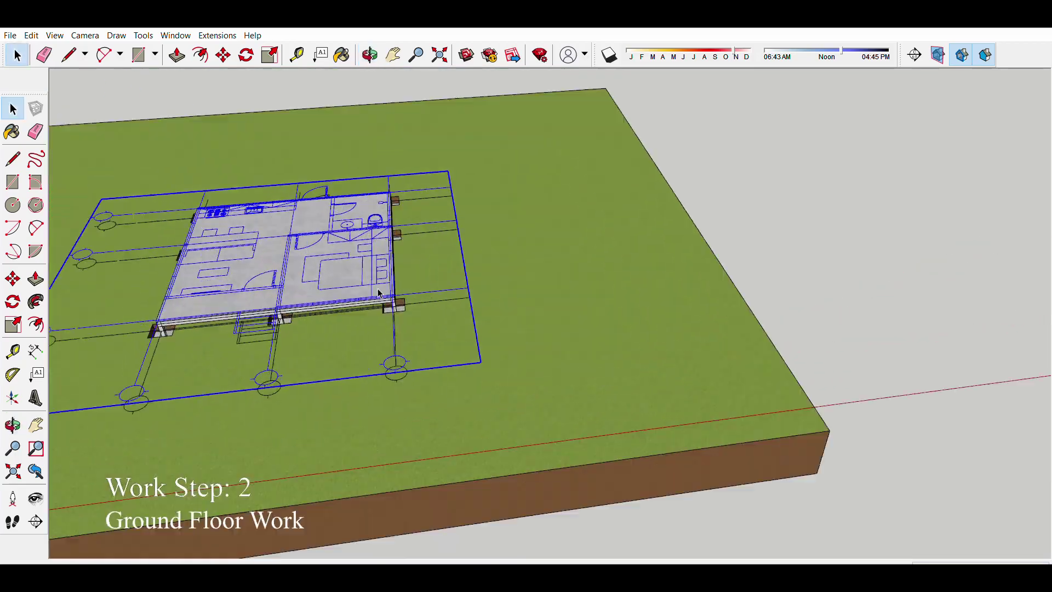
mouse_move(305, 271)
middle_down()
mouse_move(327, 305)
mouse_move(322, 341)
middle_up()
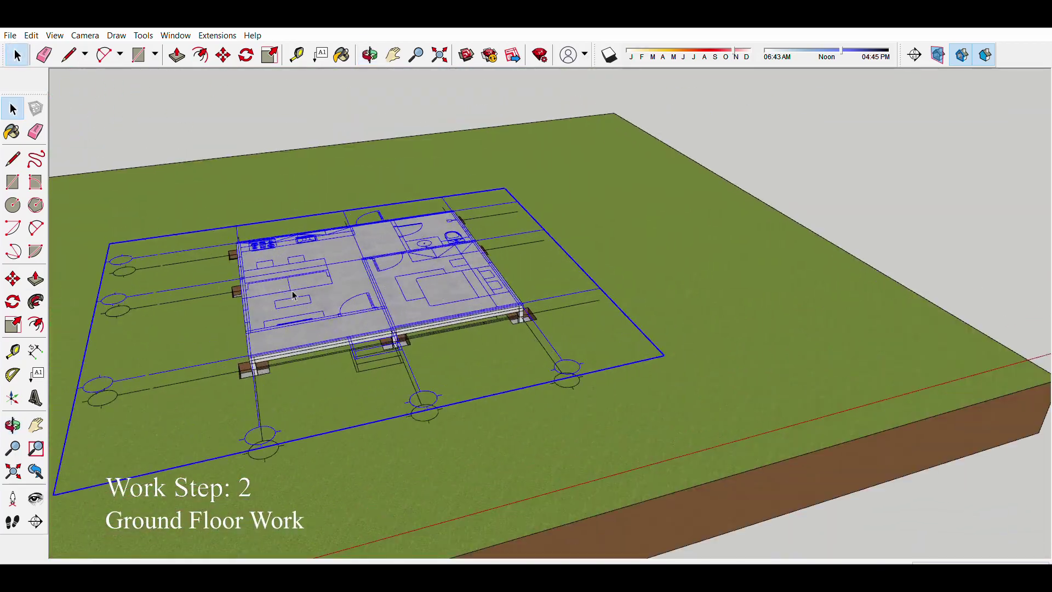
scroll(322, 341, up, 5)
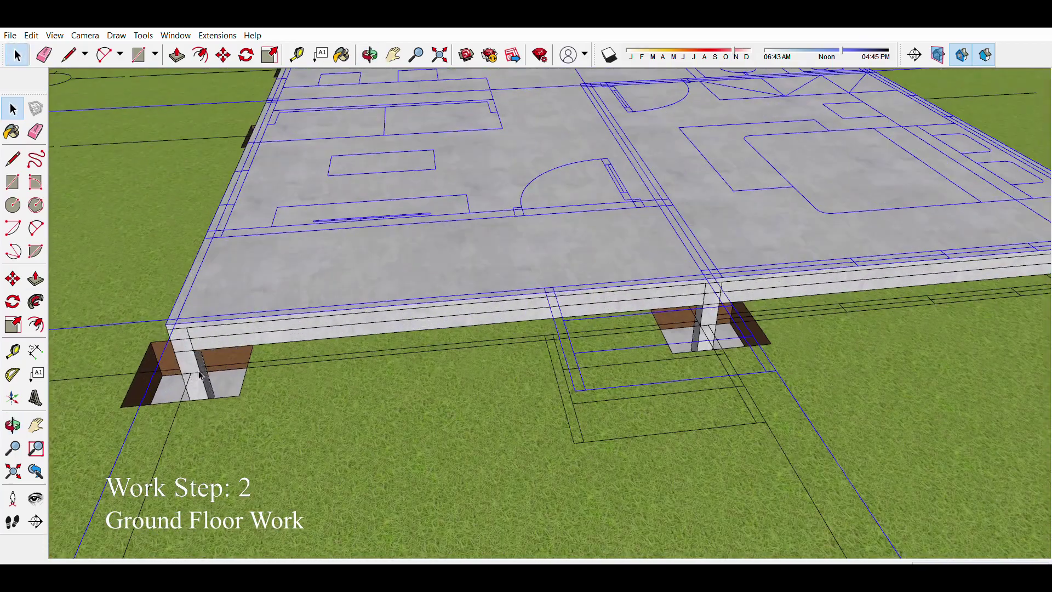
scroll(207, 374, up, 3)
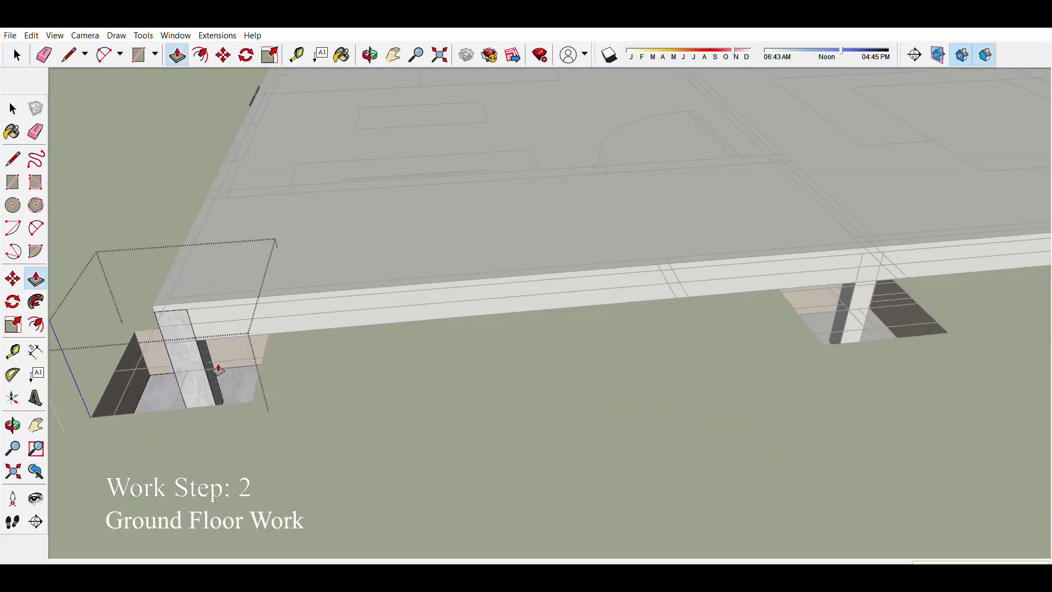
scroll(219, 369, down, 5)
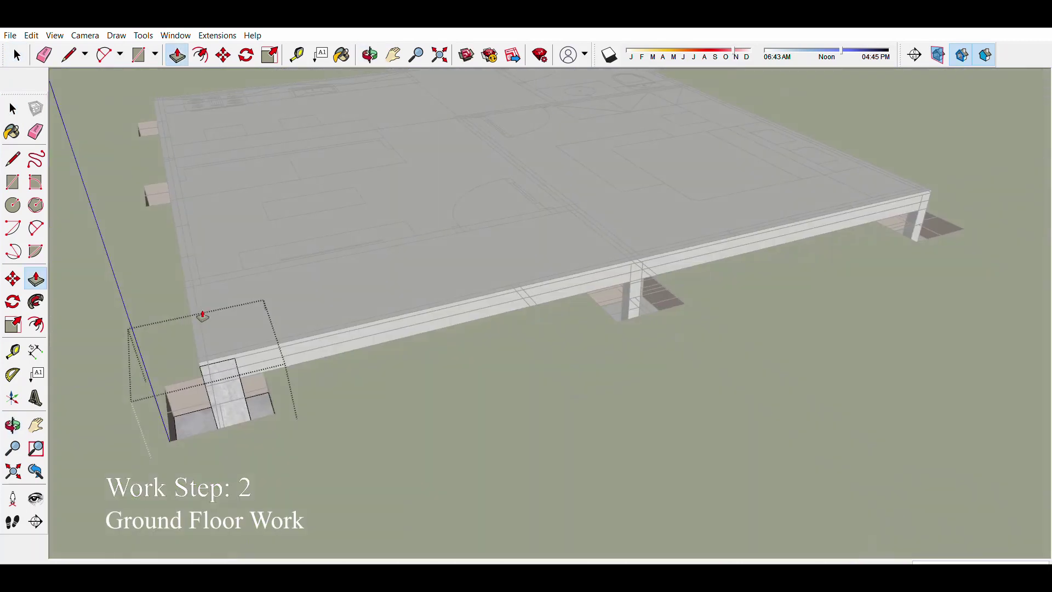
scroll(202, 310, up, 3)
scroll(228, 400, up, 2)
Step: Orbit around the front-left footing to inspect the slab edge
middle_drag(198, 364, 587, 369)
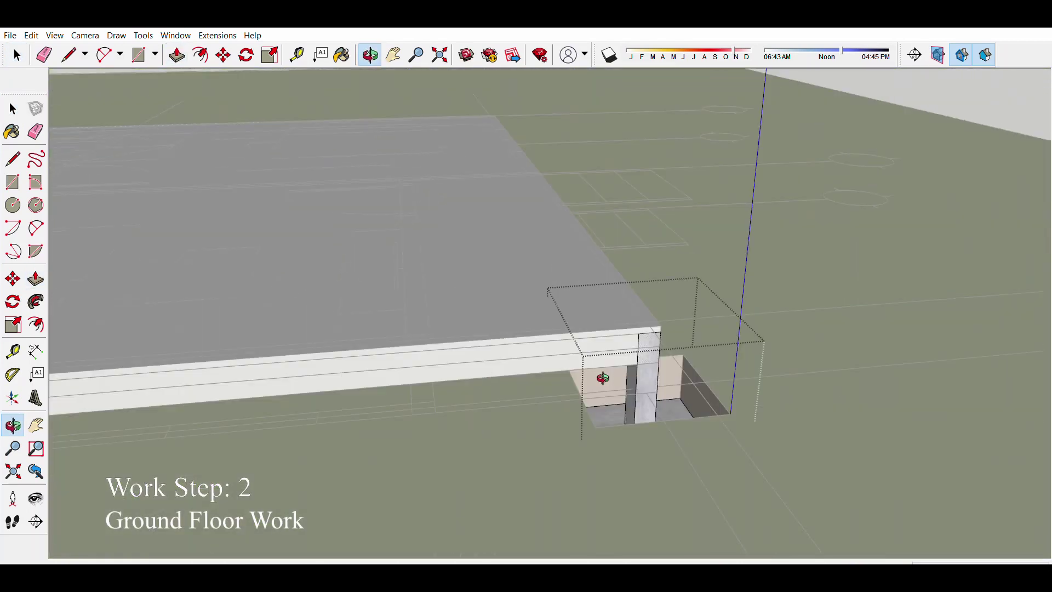
scroll(578, 370, down, 5)
scroll(427, 285, up, 3)
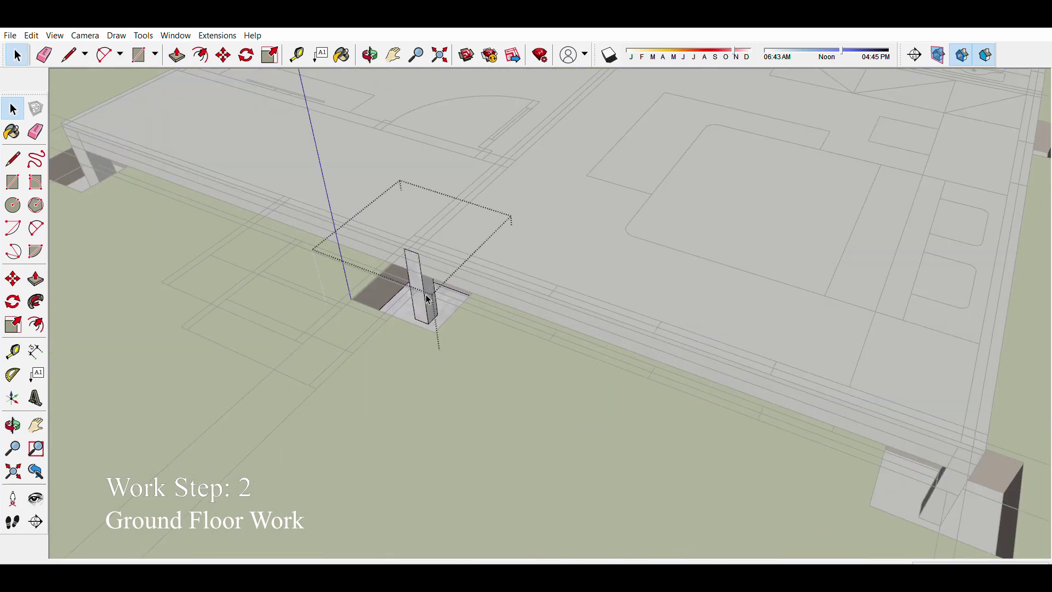
scroll(443, 293, up, 2)
middle_drag(444, 292, 506, 313)
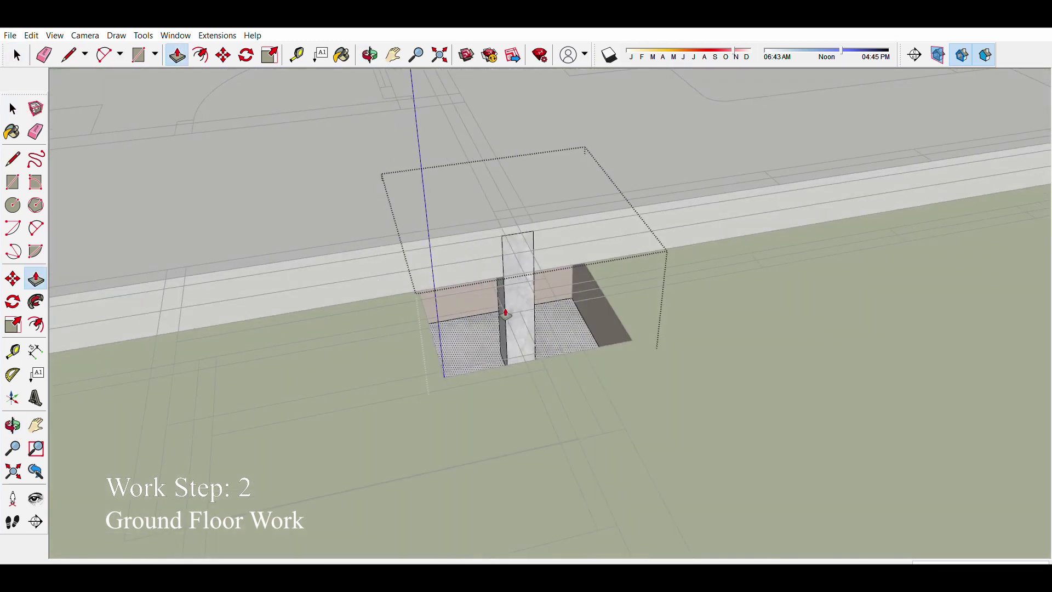
scroll(501, 313, down, 3)
scroll(398, 283, down, 3)
scroll(400, 287, down, 2)
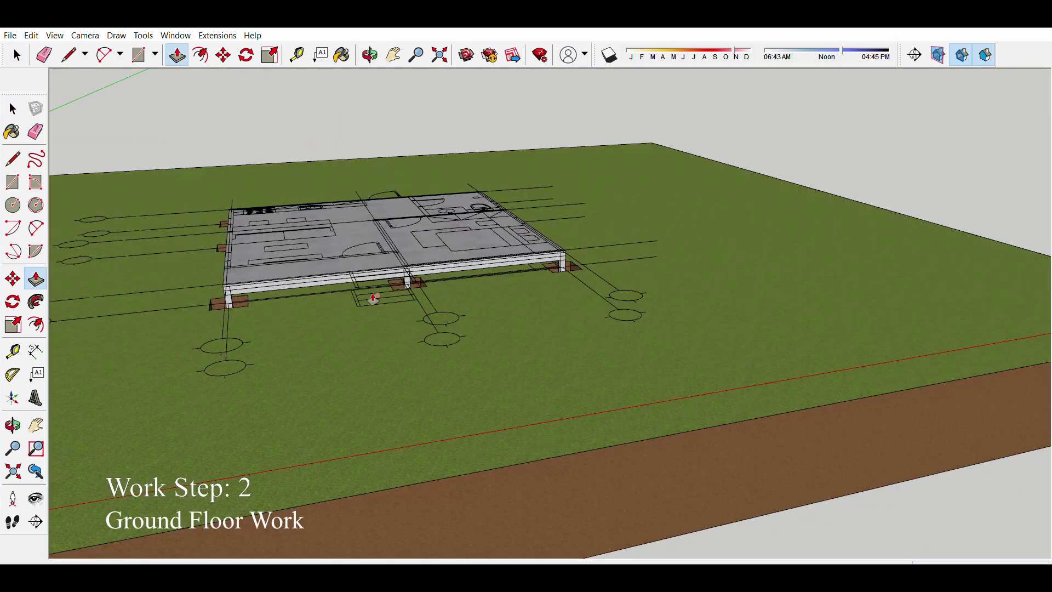
key(space)
Step: Orbit back to a near top-down view of the slab corner
middle_drag(482, 137, 470, 257)
scroll(470, 263, up, 3)
scroll(422, 299, down, 1)
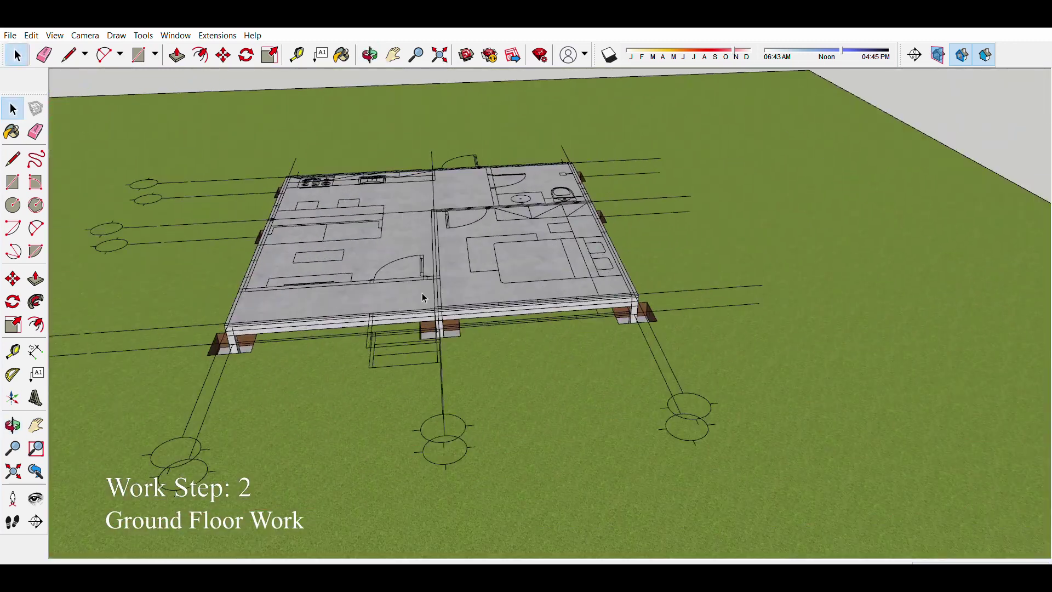
scroll(454, 326, down, 2)
scroll(493, 337, up, 2)
scroll(512, 343, up, 2)
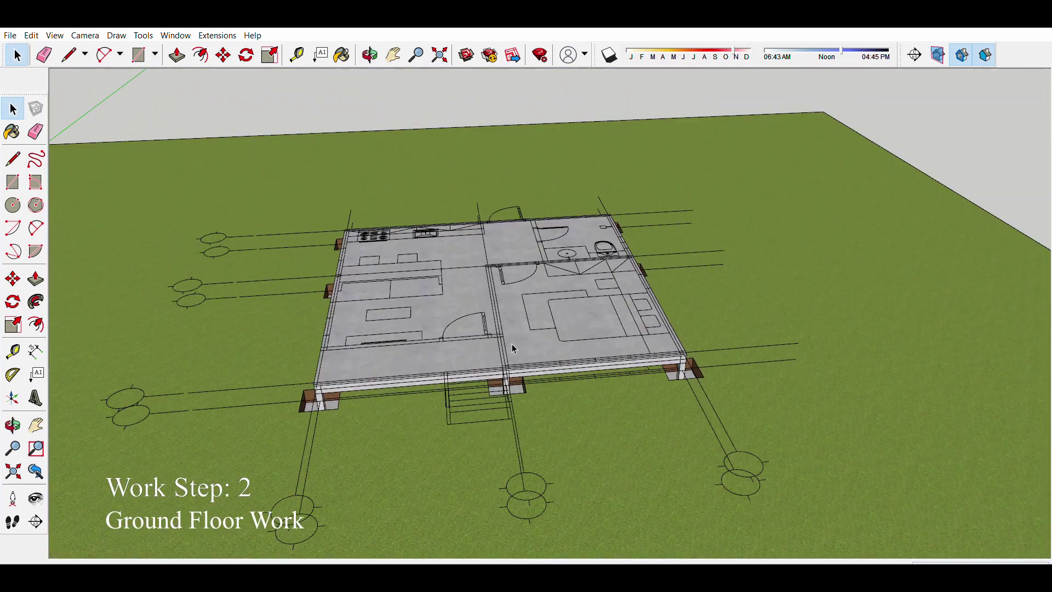
middle_drag(508, 338, 564, 296)
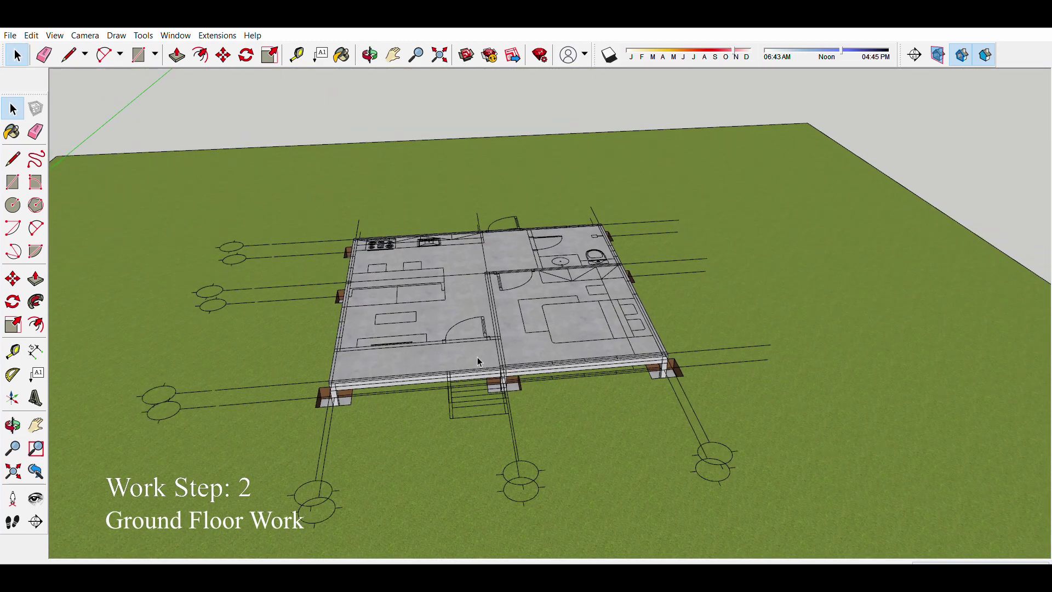
scroll(569, 271, up, 2)
scroll(668, 340, up, 3)
key(r)
scroll(689, 342, up, 2)
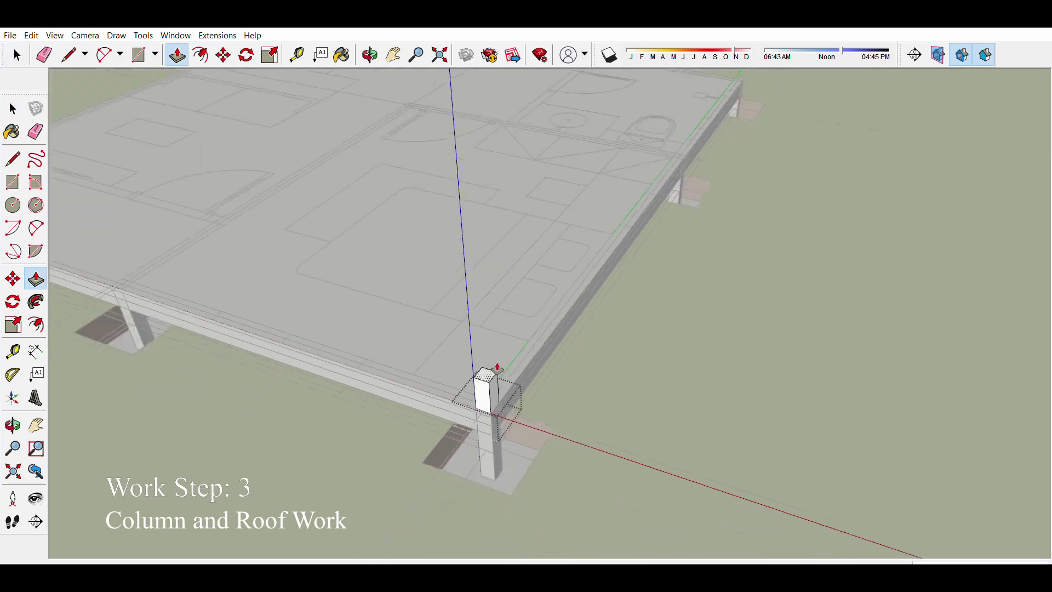
Step: Select the tall corner column and orbit out to view the whole slab
scroll(493, 328, down, 2)
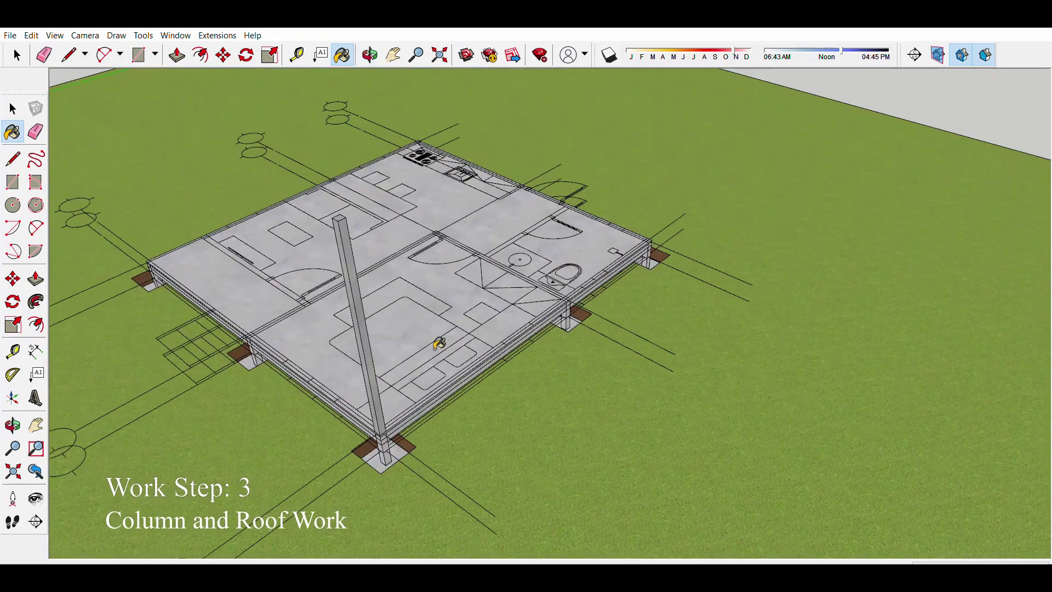
key(space)
click(360, 453)
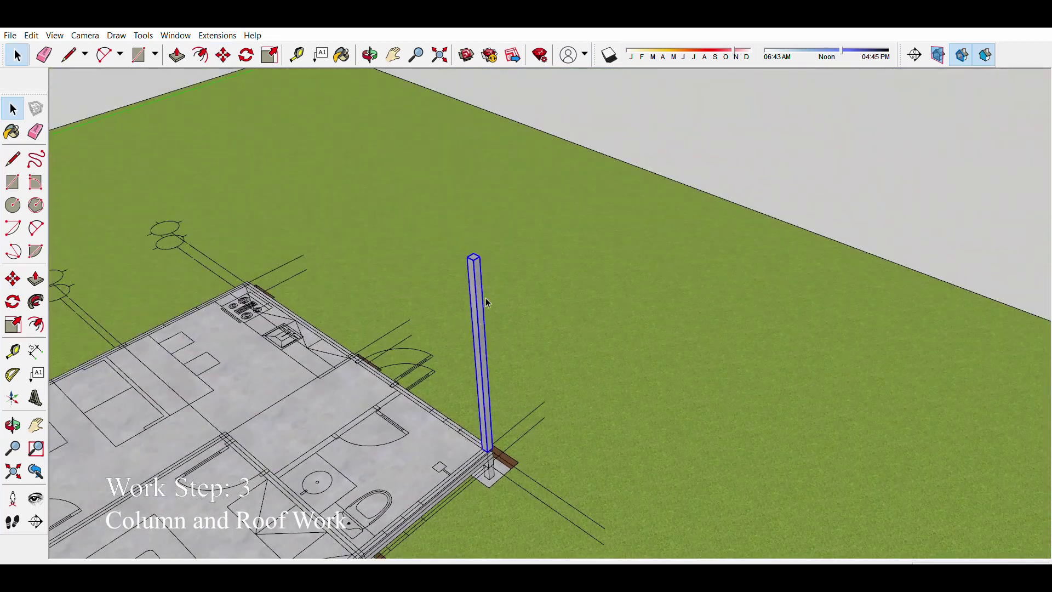
scroll(479, 308, down, 10)
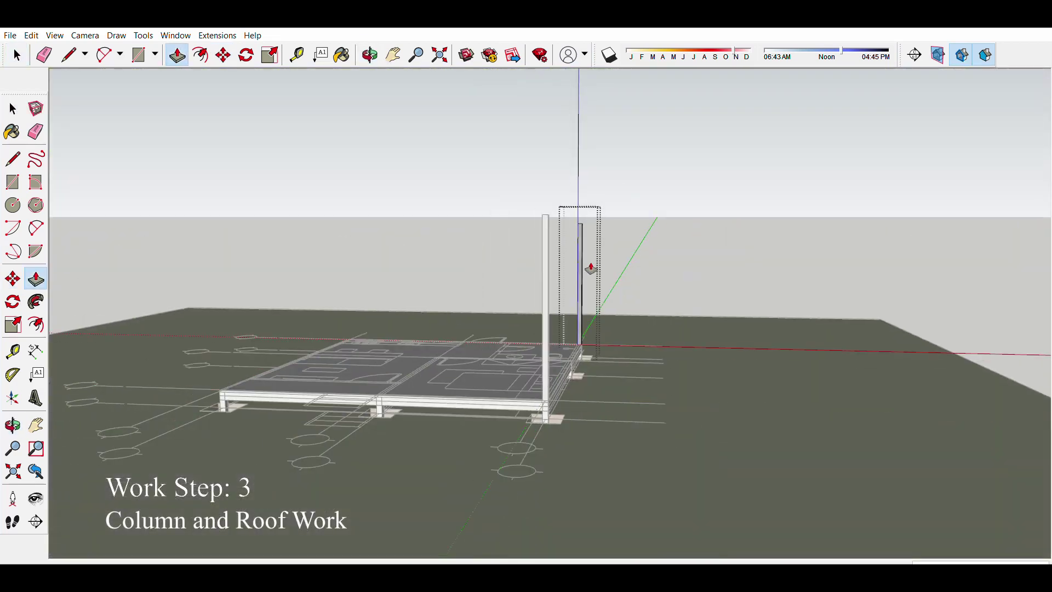
mouse_move(587, 266)
middle_down()
mouse_move(692, 331)
mouse_move(440, 311)
middle_up()
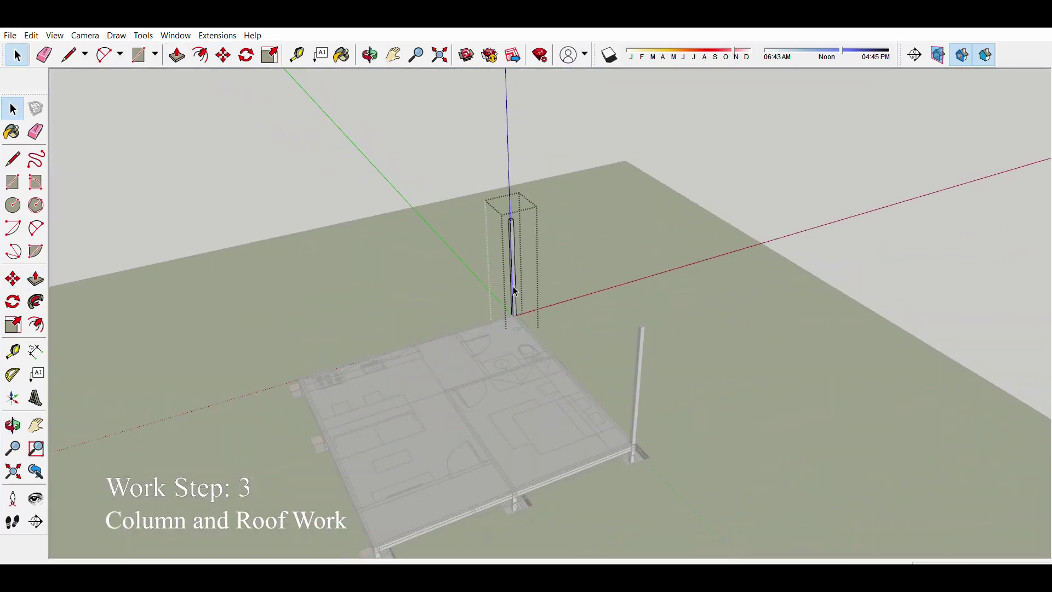
scroll(520, 278, up, 2)
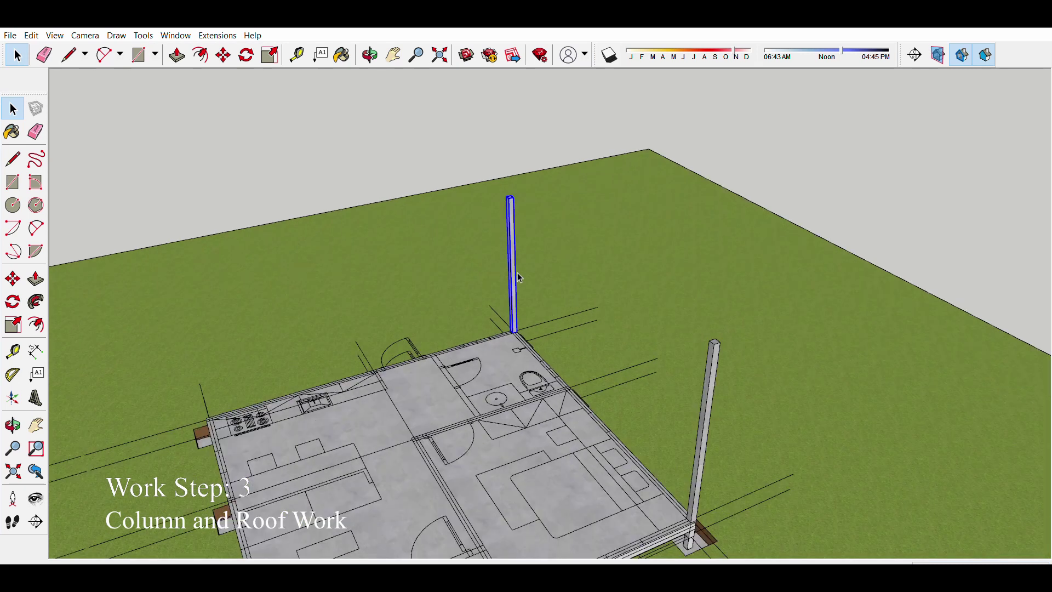
scroll(441, 240, down, 2)
mouse_move(443, 239)
middle_down()
mouse_move(650, 441)
mouse_move(588, 410)
mouse_move(624, 422)
mouse_move(530, 324)
mouse_move(519, 287)
middle_up()
Step: Move the second column onto the adjacent corner of the slab
ctrl+click(649, 441)
key(m)
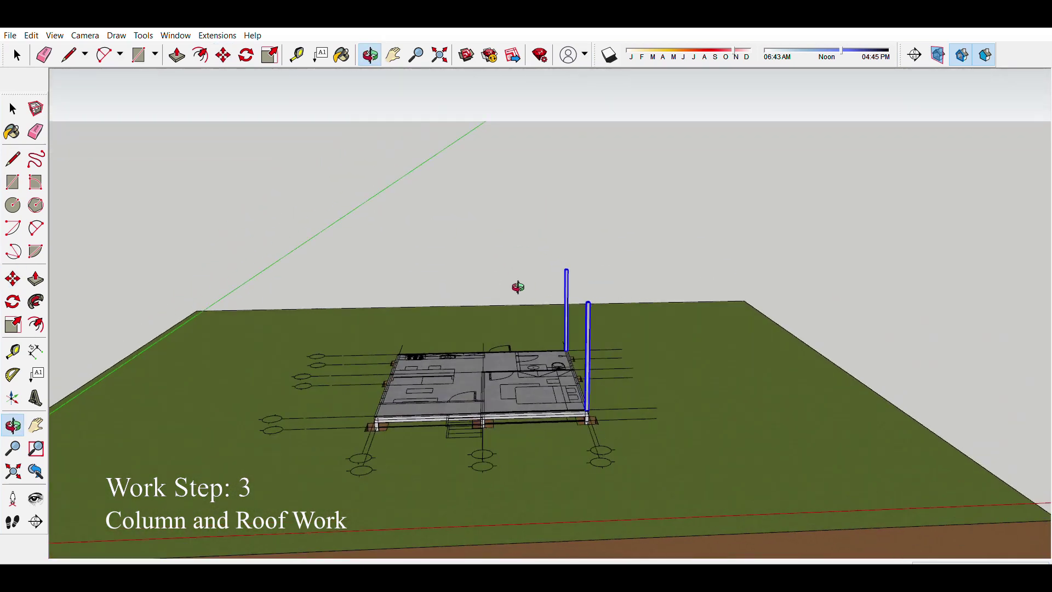
scroll(610, 376, up, 3)
scroll(585, 283, down, 3)
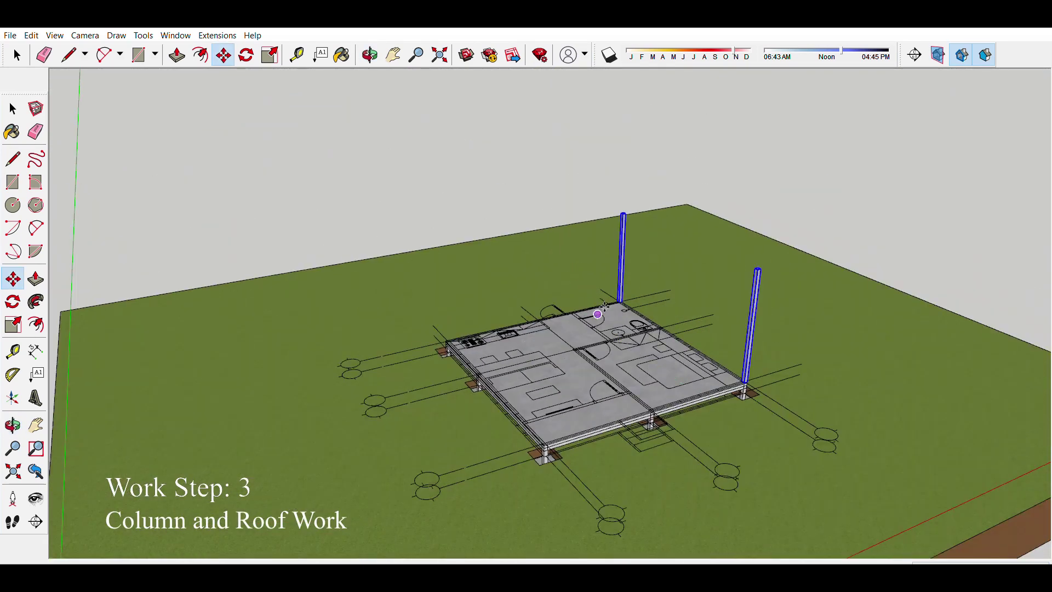
mouse_move(619, 309)
middle_down()
mouse_move(696, 433)
mouse_move(523, 296)
middle_up()
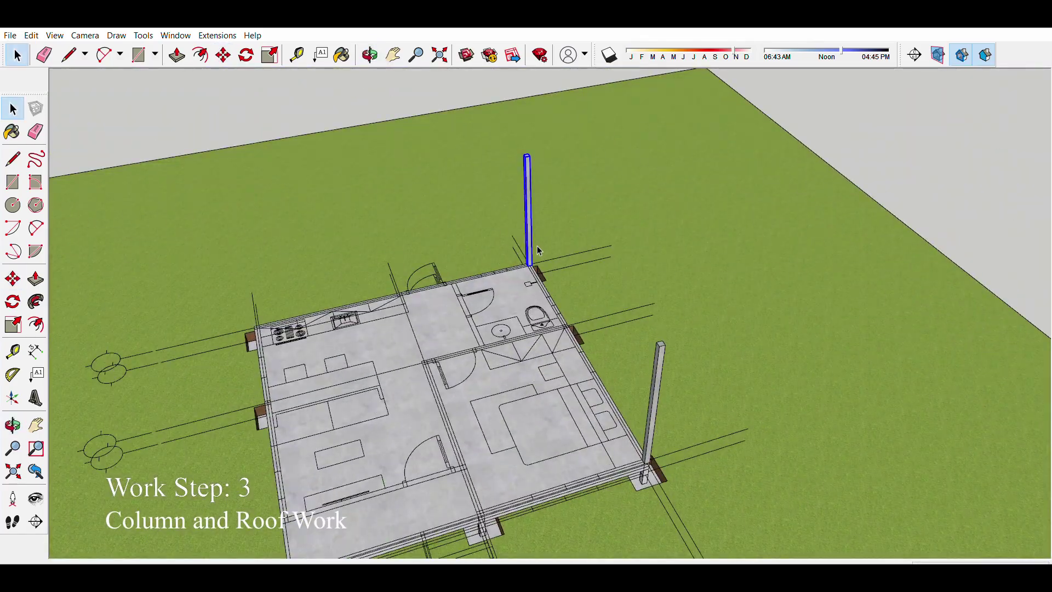
key(m)
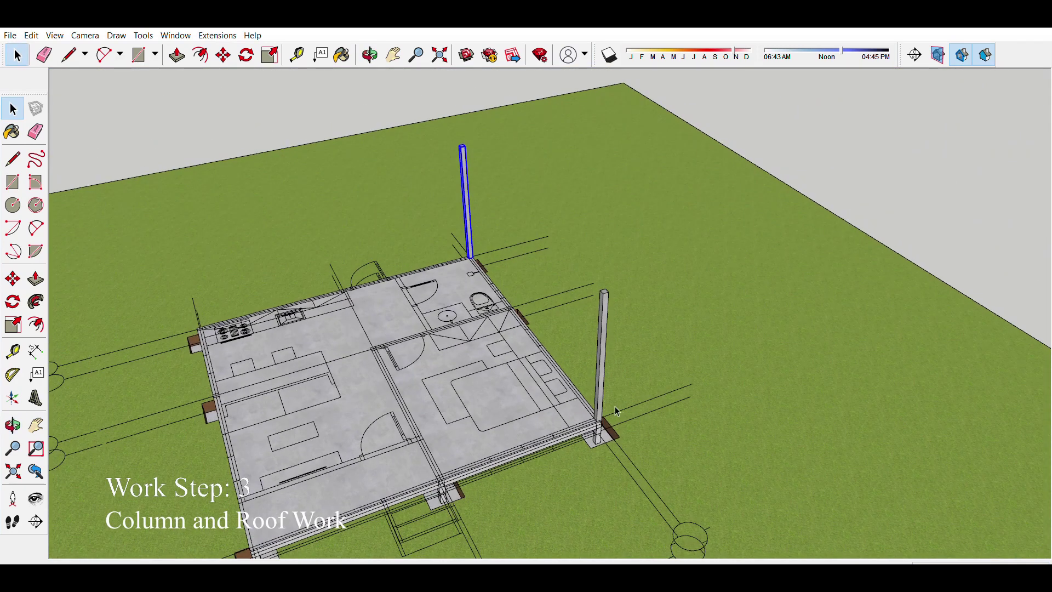
scroll(615, 411, up, 2)
Step: Enter the second column's group and adjust its geometry with Push/Pull
double_click(598, 404)
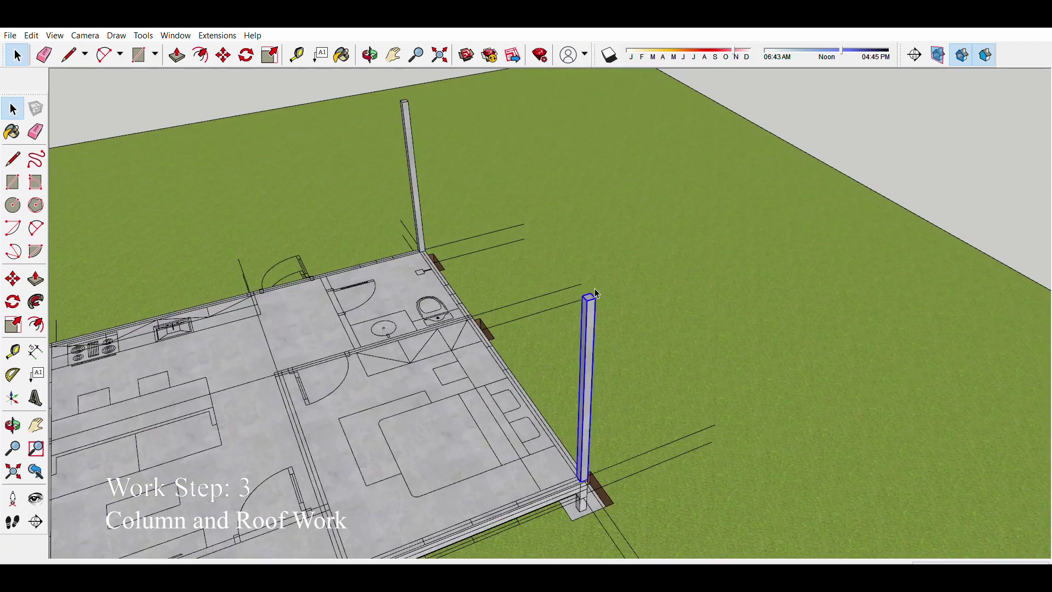
key(p)
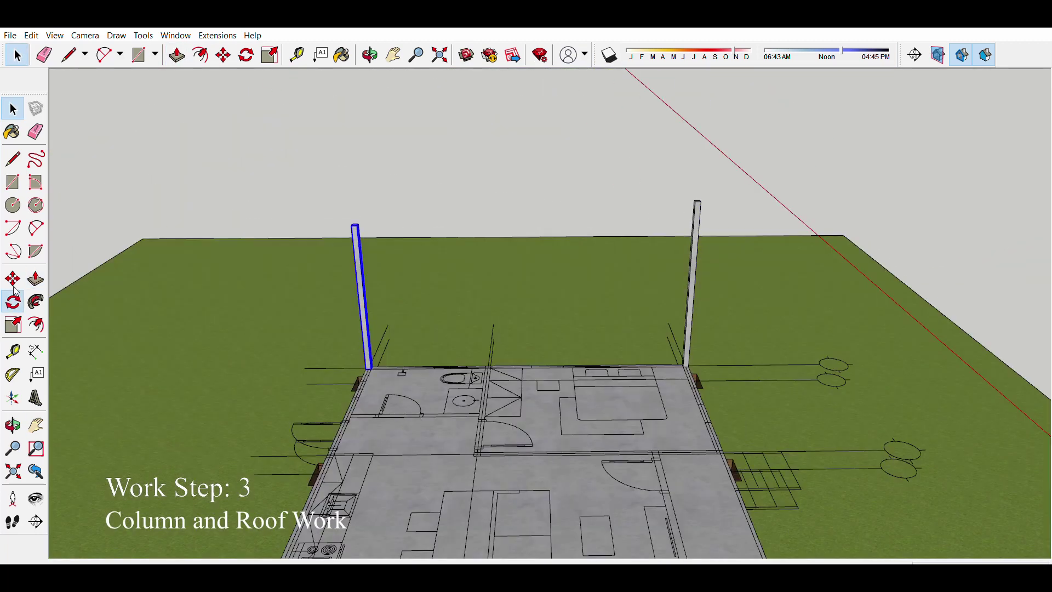
click(13, 300)
scroll(340, 246, up, 3)
scroll(427, 201, down, 5)
Step: Rotate the beam on the left column top into line with the slab edge
scroll(742, 169, up, 5)
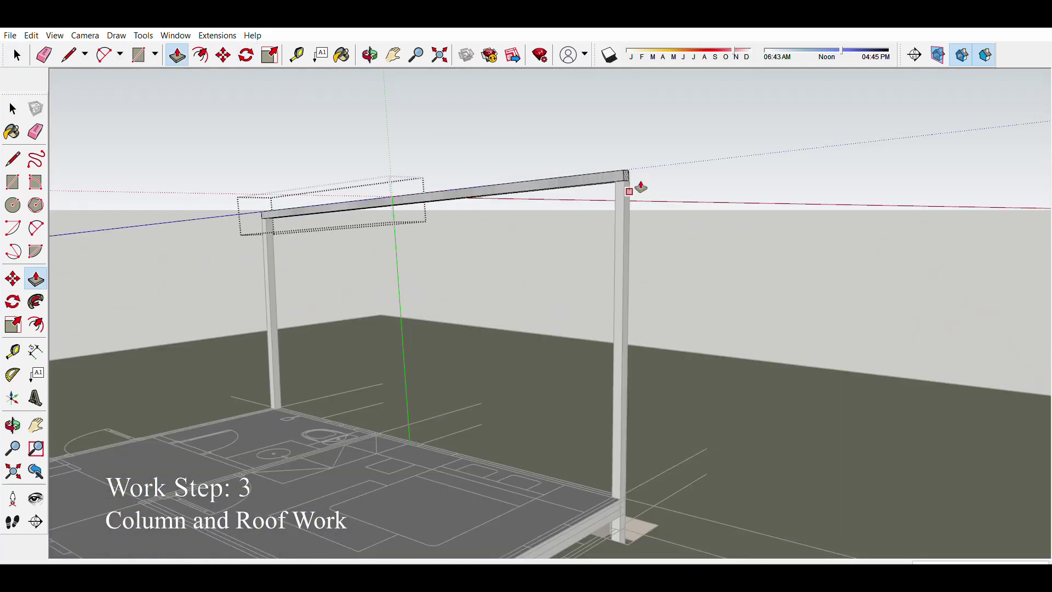
mouse_move(641, 187)
middle_down()
mouse_move(663, 245)
mouse_move(524, 323)
middle_up()
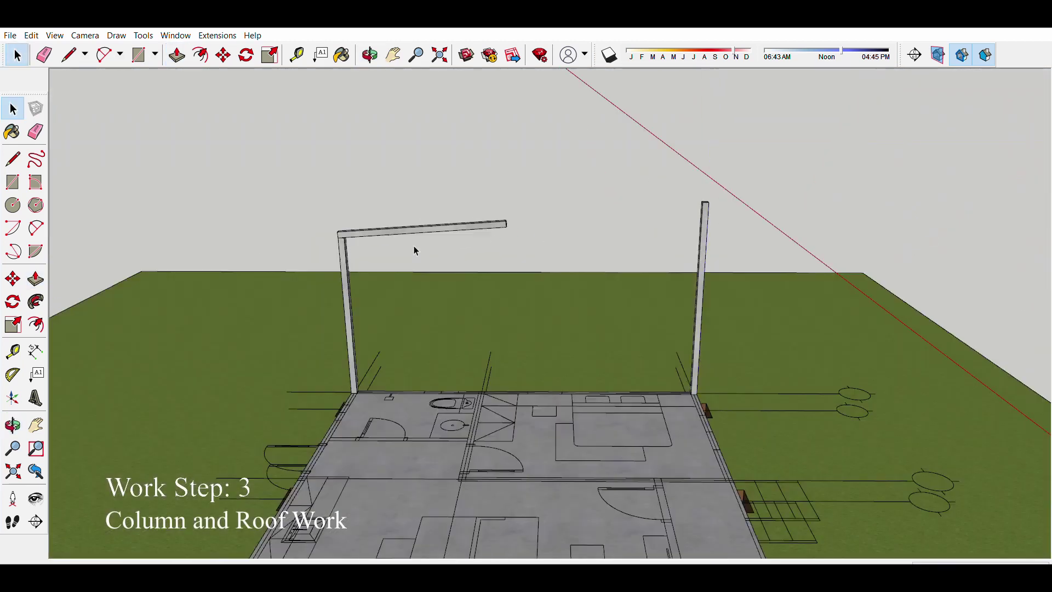
key(q)
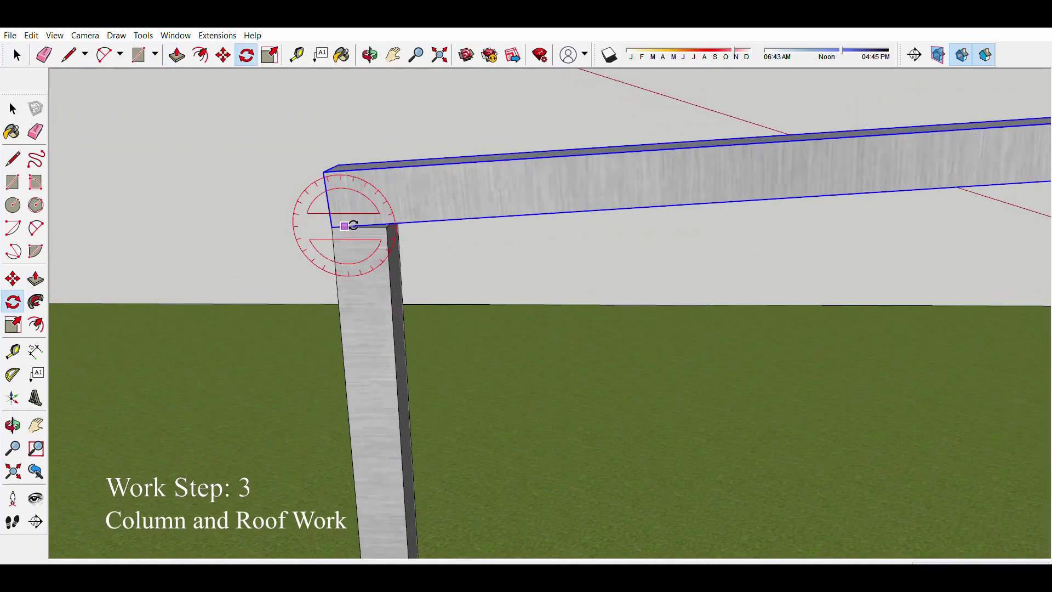
click(651, 209)
scroll(435, 216, up, 5)
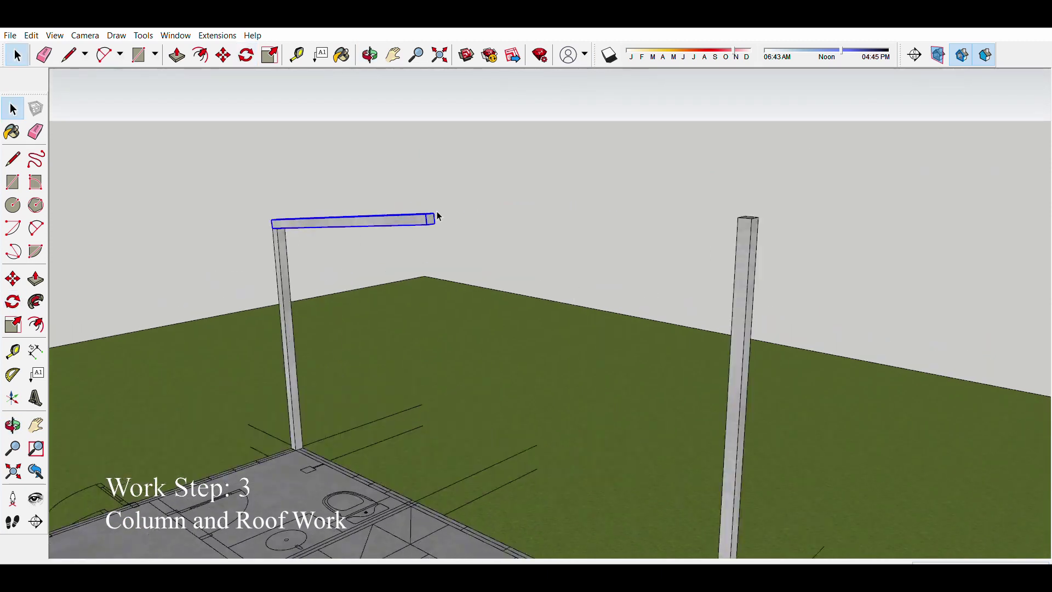
Step: Push/Pull the beam across to reach the right column
key(p)
mouse_move(756, 254)
middle_down()
mouse_move(551, 282)
mouse_move(418, 212)
mouse_move(440, 430)
middle_up()
scroll(559, 277, down, 5)
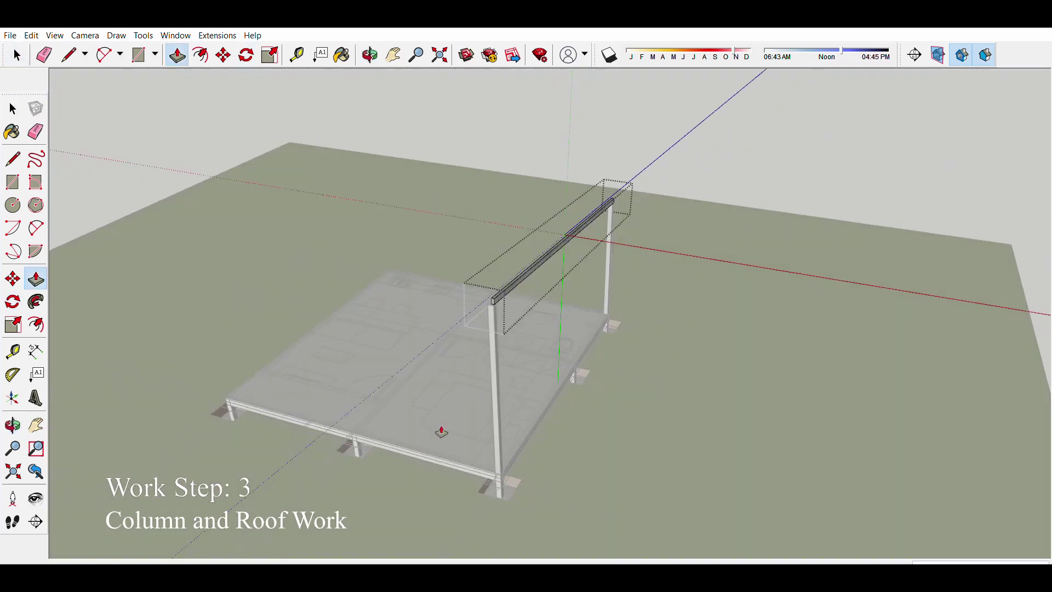
scroll(482, 312, up, 5)
scroll(472, 321, down, 5)
middle_drag(473, 320, 384, 383)
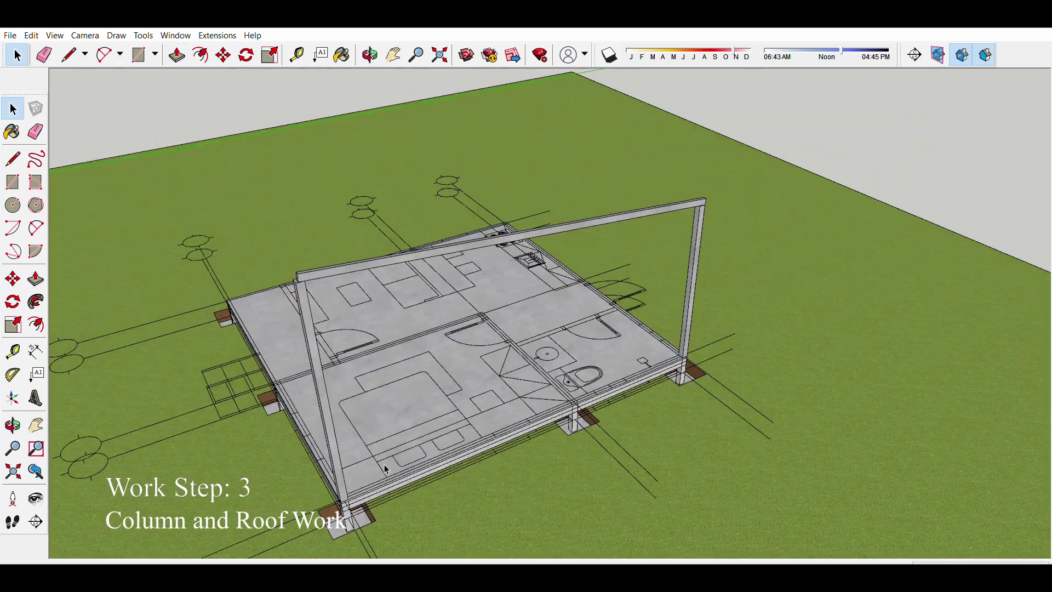
Step: Add a third column midway along the edge and extrude its top
key(m)
scroll(273, 510, up, 5)
scroll(272, 511, down, 5)
mouse_move(679, 363)
middle_down()
mouse_move(606, 430)
mouse_move(599, 470)
middle_up()
key(l)
scroll(618, 261, up, 5)
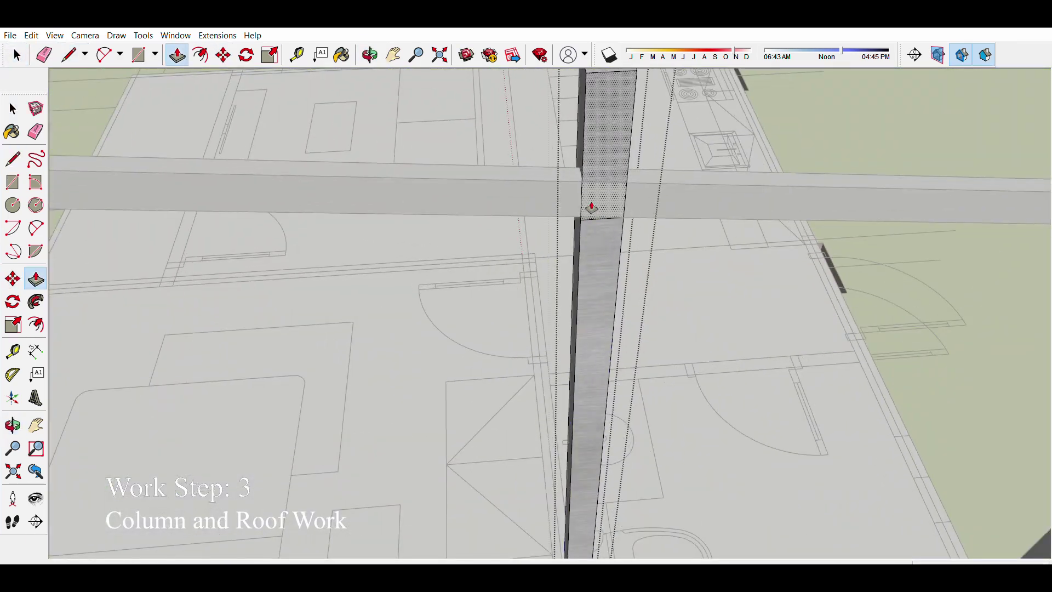
click(591, 207)
scroll(575, 289, down, 5)
mouse_move(575, 289)
middle_down()
mouse_move(603, 219)
mouse_move(418, 276)
mouse_move(641, 302)
middle_up()
Step: Orbit and zoom to an overhead overview of the column frame
key(space)
scroll(563, 207, up, 5)
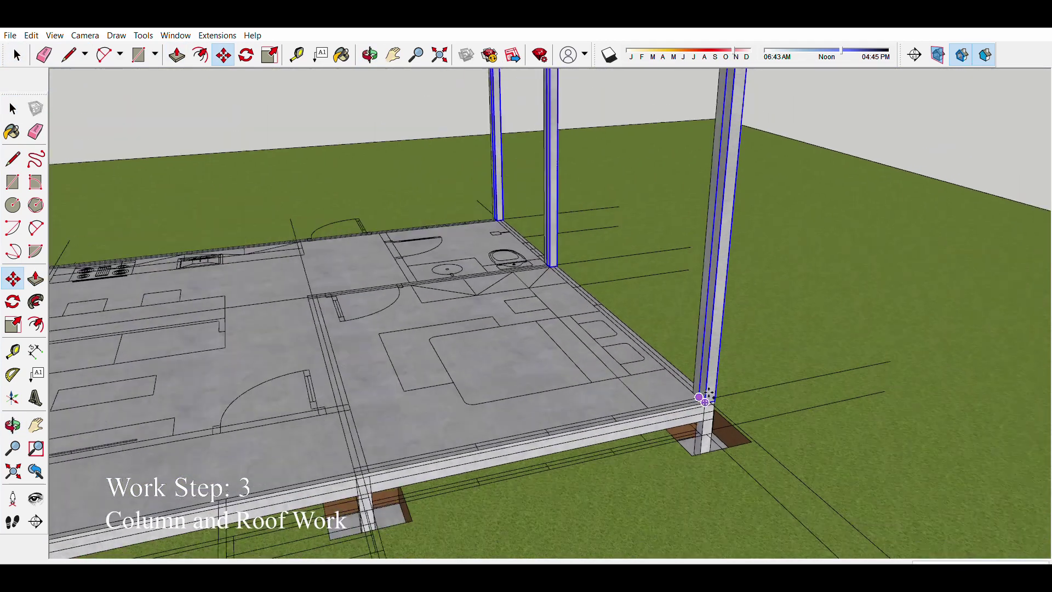
key(m)
scroll(380, 472, down, 5)
mouse_move(570, 375)
middle_down()
mouse_move(571, 411)
mouse_move(312, 245)
mouse_move(525, 472)
mouse_move(493, 234)
mouse_move(352, 258)
mouse_move(524, 454)
middle_up()
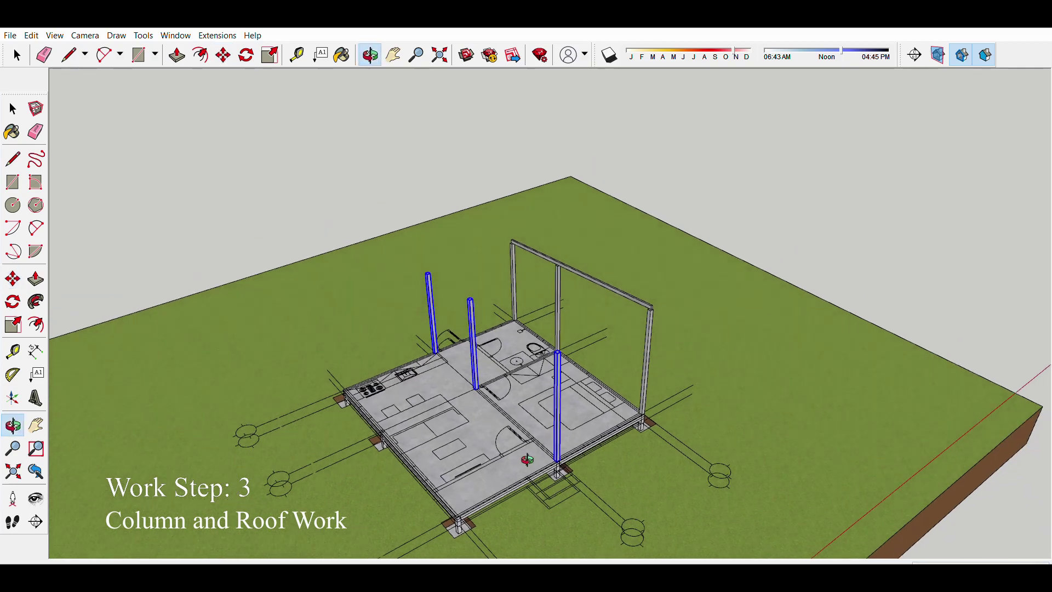
scroll(527, 459, up, 5)
scroll(695, 175, down, 3)
key(space)
scroll(723, 151, up, 3)
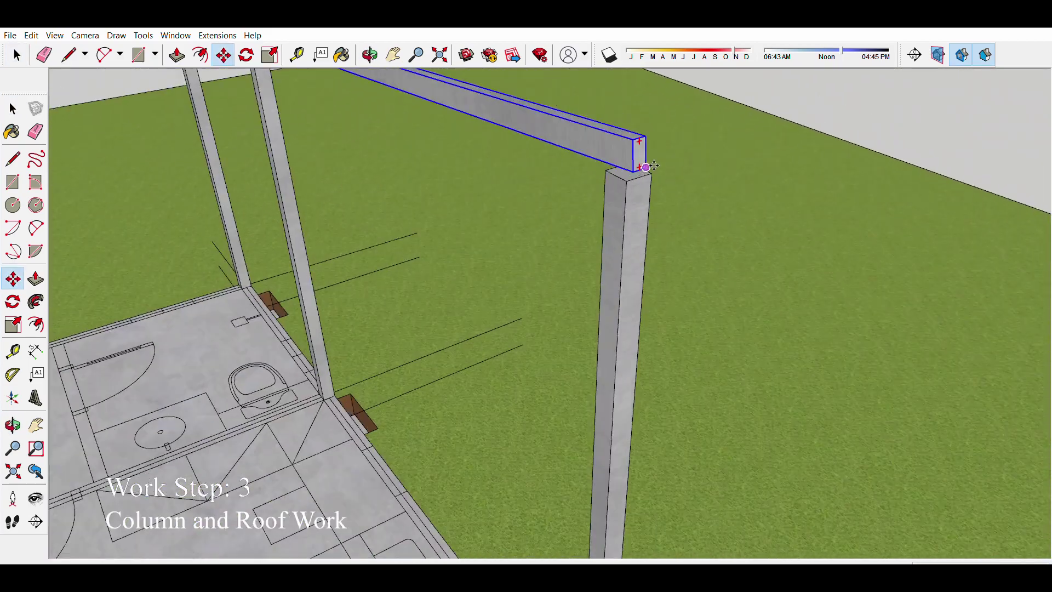
scroll(648, 164, down, 5)
mouse_move(648, 164)
middle_down()
mouse_move(568, 245)
mouse_move(526, 328)
middle_up()
scroll(568, 244, down, 5)
scroll(518, 340, up, 3)
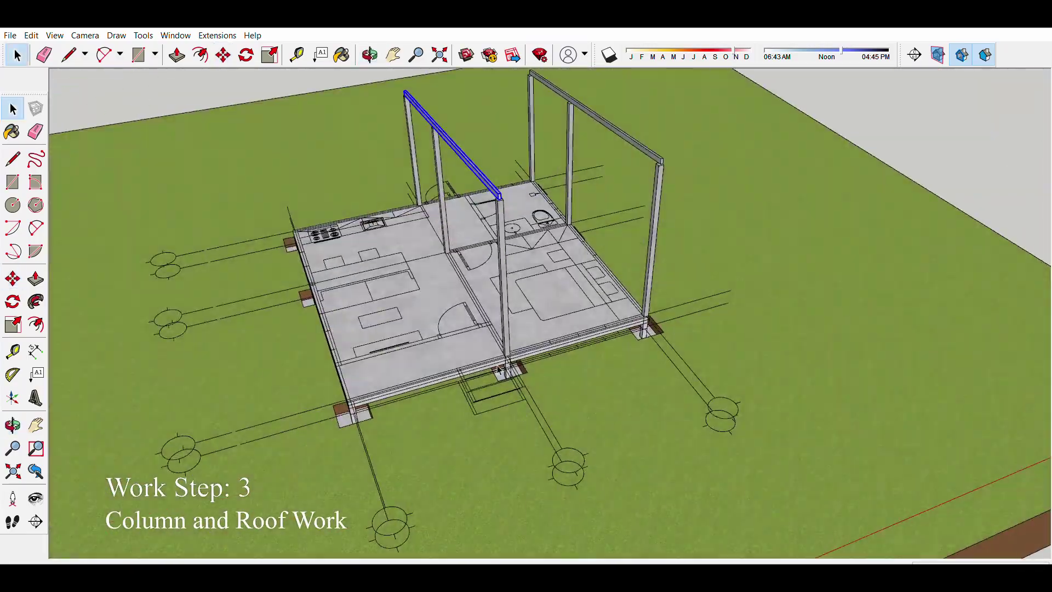
scroll(518, 340, up, 3)
scroll(517, 341, up, 3)
scroll(518, 341, down, 3)
scroll(511, 359, up, 2)
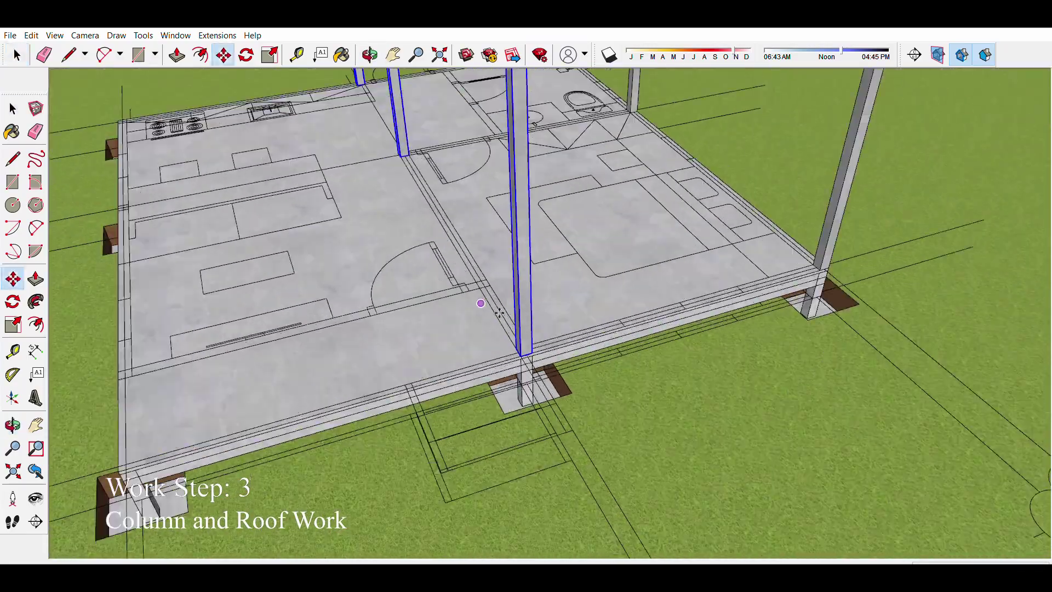
scroll(592, 310, up, 3)
scroll(679, 304, down, 6)
scroll(681, 304, up, 3)
scroll(564, 347, down, 2)
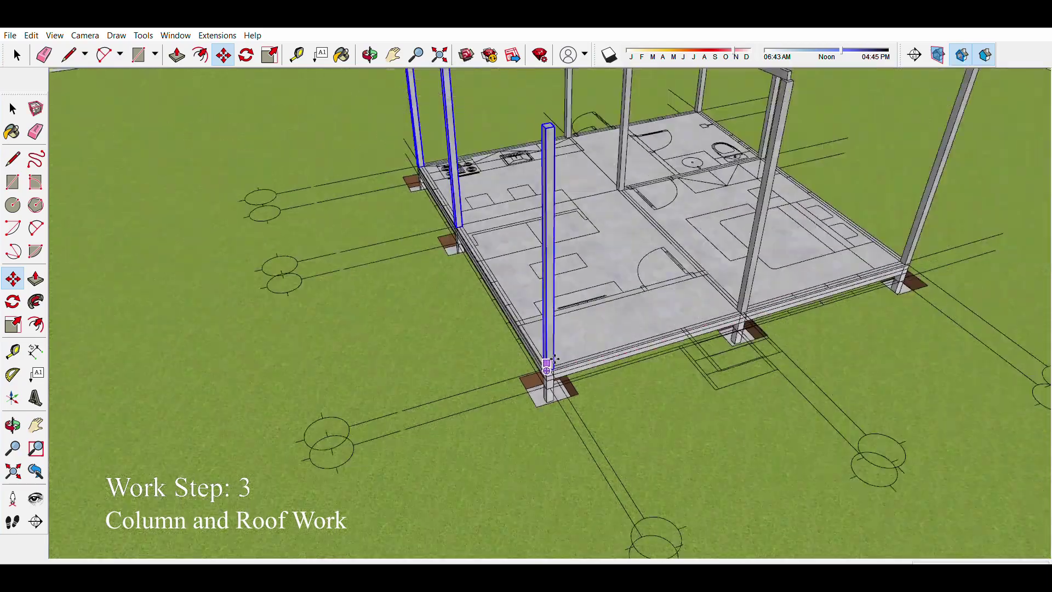
scroll(565, 347, down, 2)
scroll(747, 164, up, 5)
scroll(747, 163, down, 2)
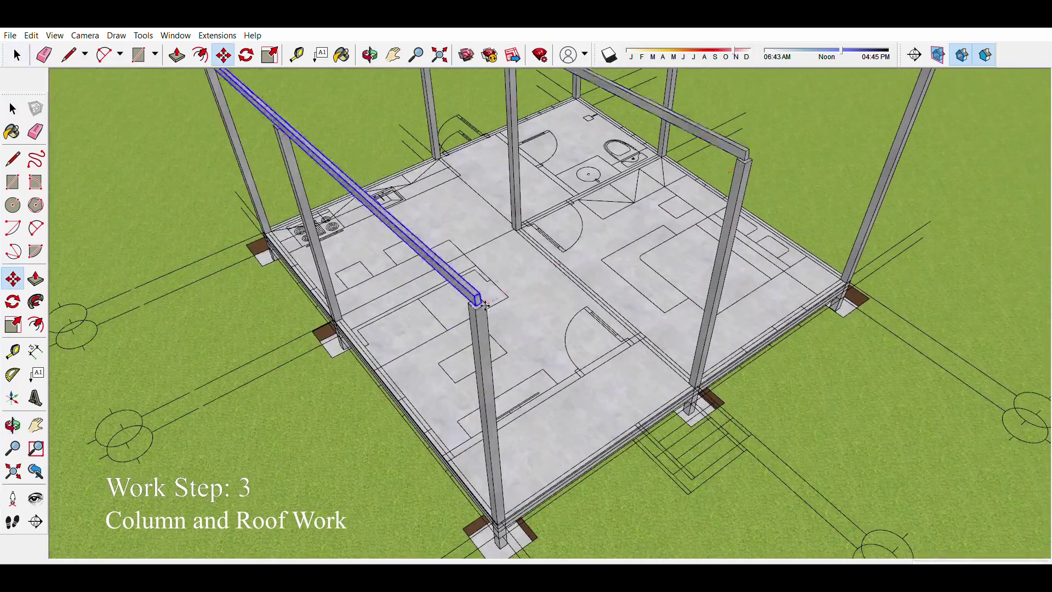
Step: Move a column to the front corner of the slab
key(space)
scroll(484, 305, down, 5)
middle_drag(485, 305, 548, 350)
scroll(608, 382, up, 5)
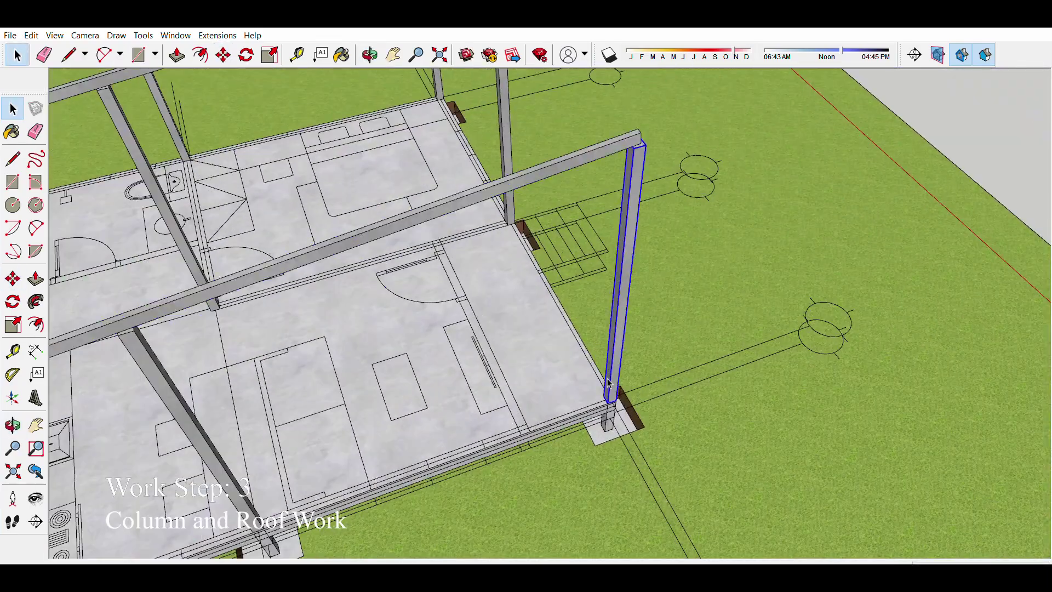
scroll(608, 382, up, 3)
scroll(611, 394, down, 5)
scroll(617, 405, down, 2)
key(m)
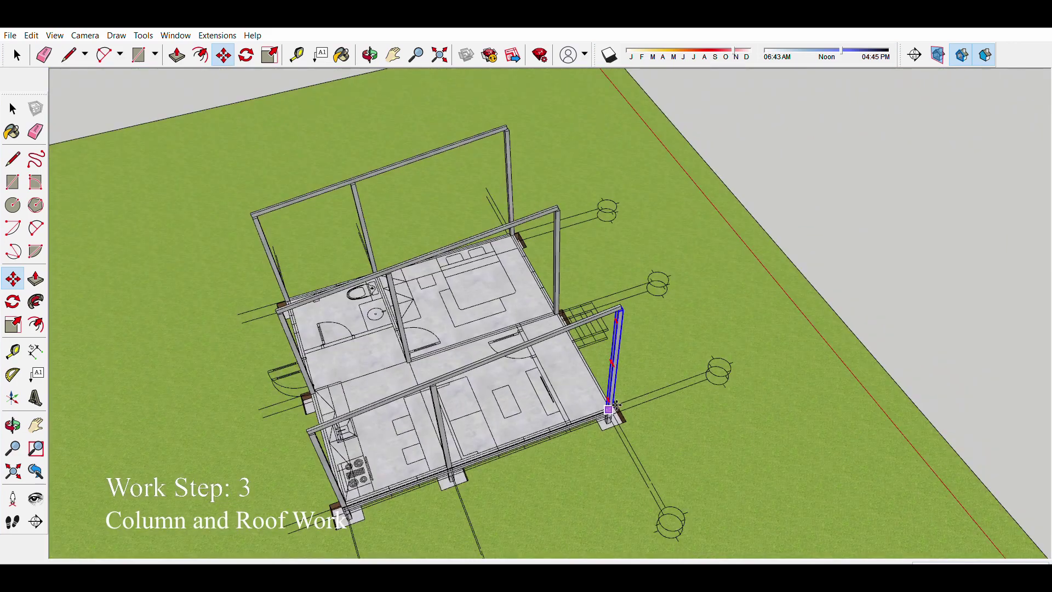
middle_drag(617, 405, 550, 281)
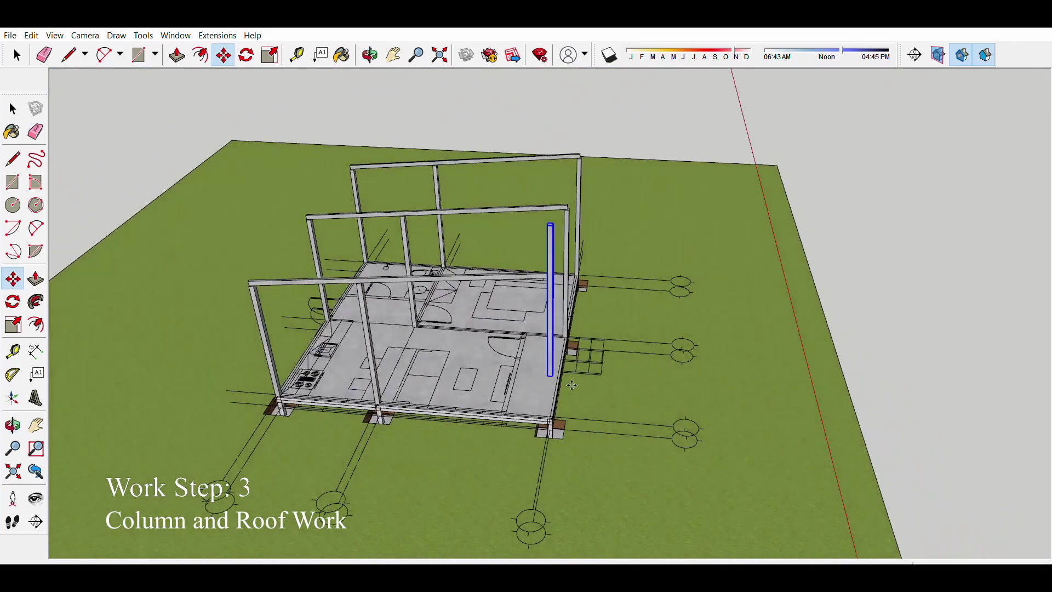
mouse_move(571, 385)
middle_down()
mouse_move(580, 329)
mouse_move(466, 427)
middle_up()
scroll(496, 452, up, 3)
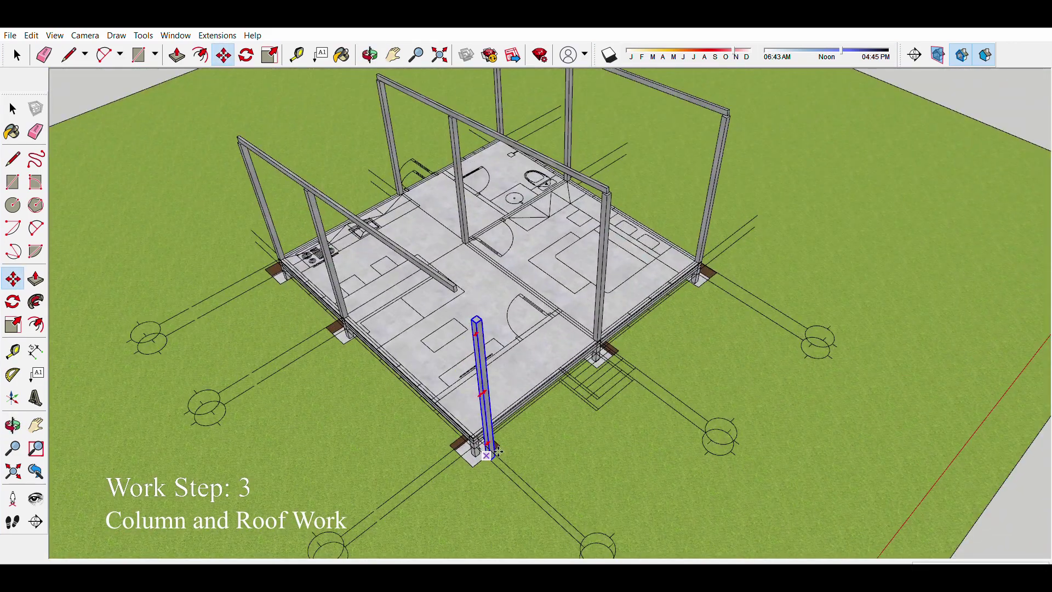
scroll(496, 451, up, 2)
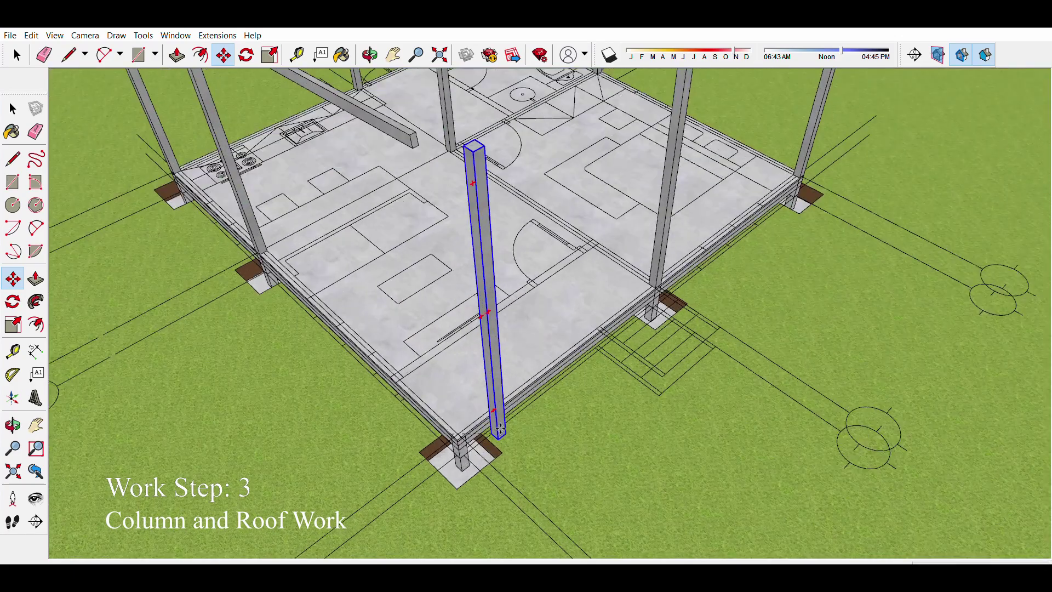
middle_drag(497, 438, 681, 294)
Step: Extend the cross beam with Push/Pull and rotate it to match the sloping top beams
scroll(681, 294, down, 3)
scroll(668, 328, up, 3)
scroll(652, 374, up, 2)
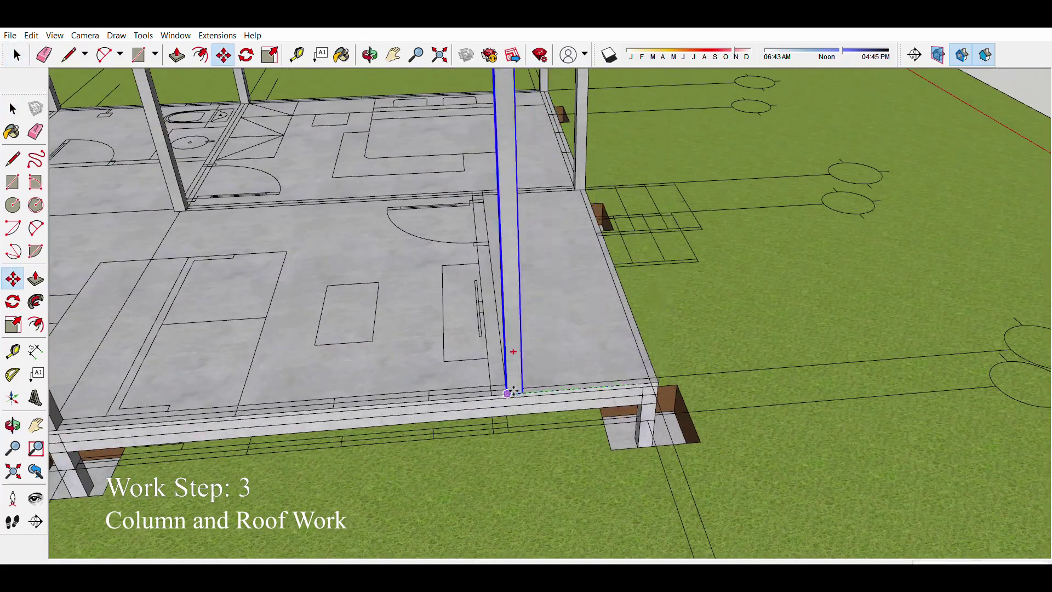
scroll(513, 390, down, 5)
mouse_move(513, 390)
middle_down()
mouse_move(446, 246)
mouse_move(520, 417)
mouse_move(526, 307)
middle_up()
scroll(526, 285, up, 3)
key(p)
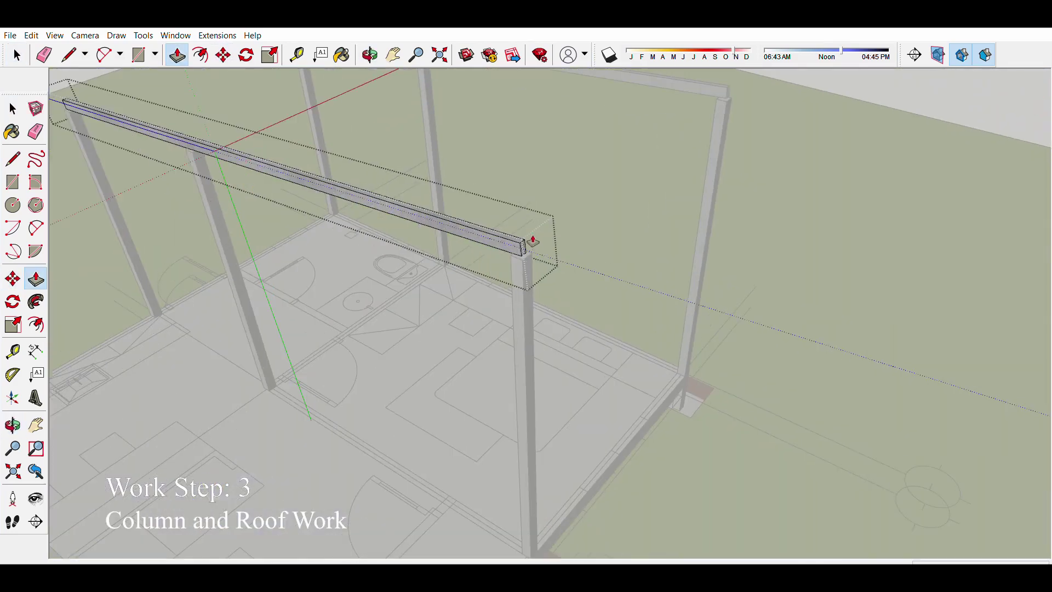
scroll(605, 279, down, 4)
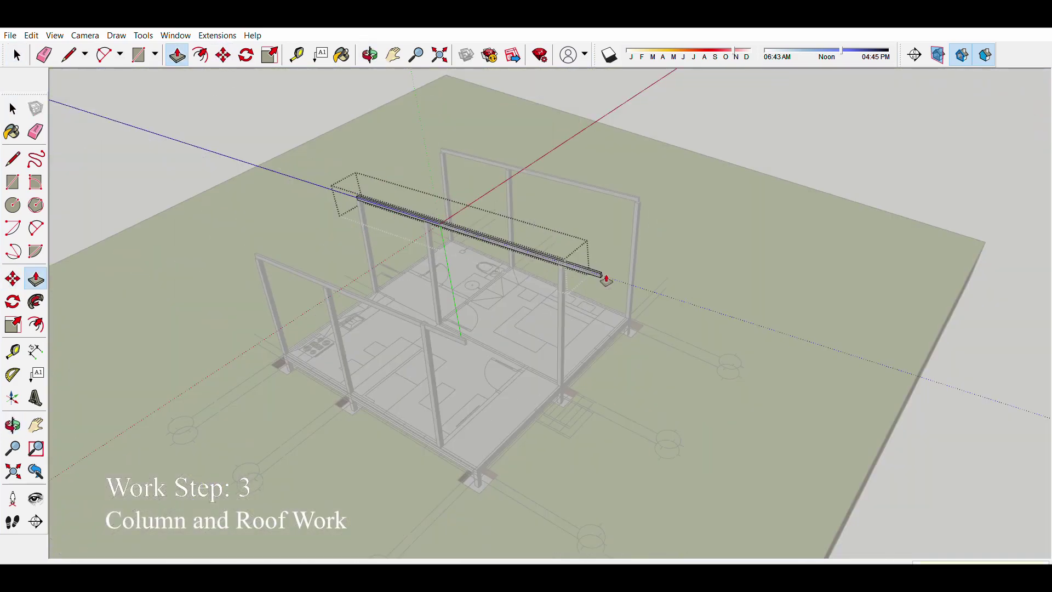
scroll(606, 279, up, 3)
scroll(629, 207, up, 2)
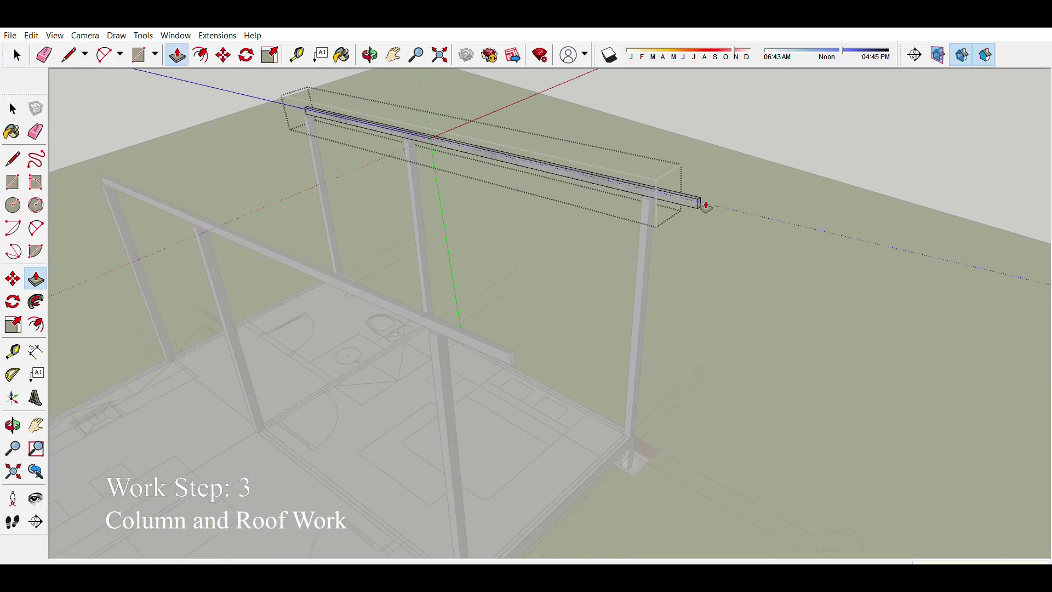
mouse_move(706, 206)
middle_down()
mouse_move(481, 206)
mouse_move(630, 263)
middle_up()
scroll(606, 300, up, 3)
key(space)
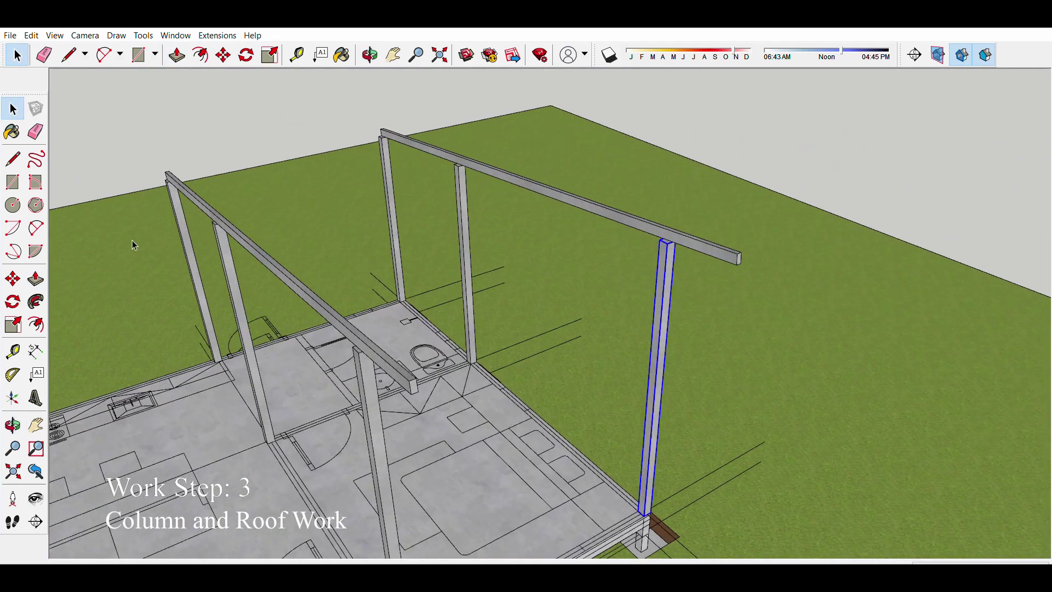
key(q)
scroll(669, 230, up, 2)
scroll(665, 245, up, 3)
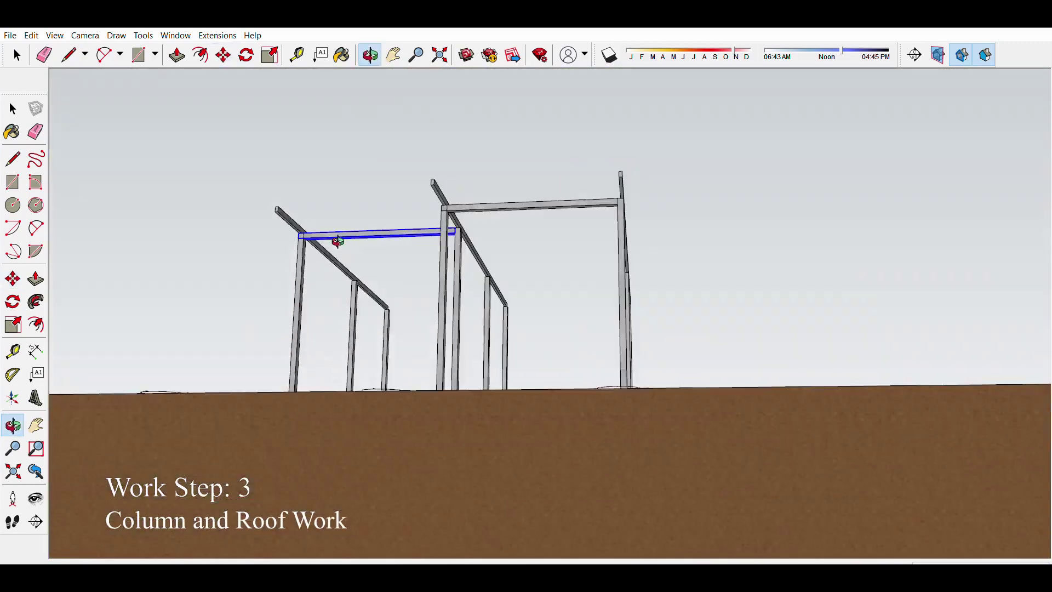
Step: Move the cross beam between the top beams and check it from a low side view
key(m)
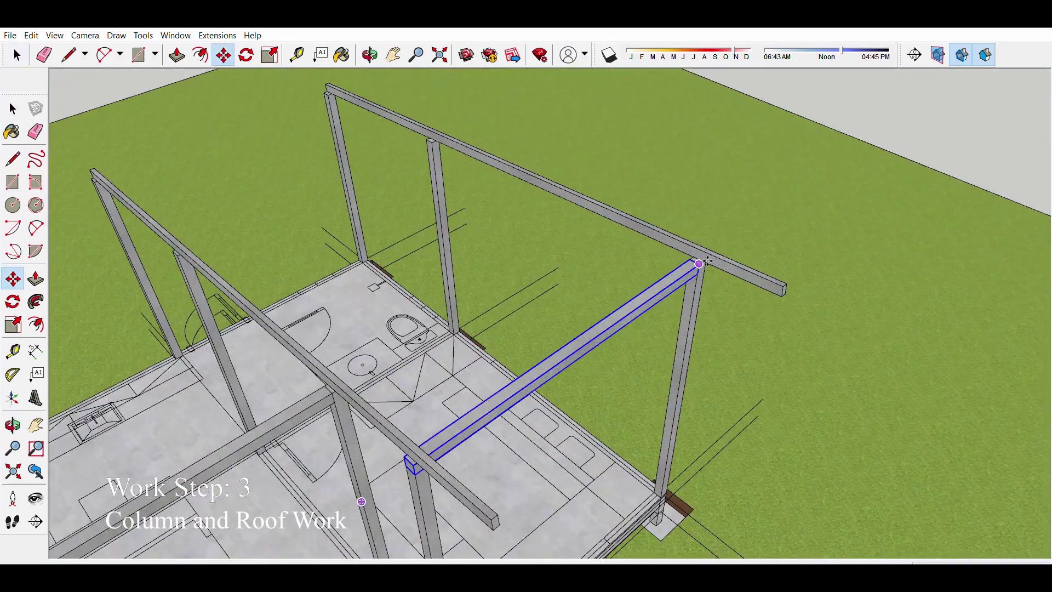
scroll(603, 274, up, 5)
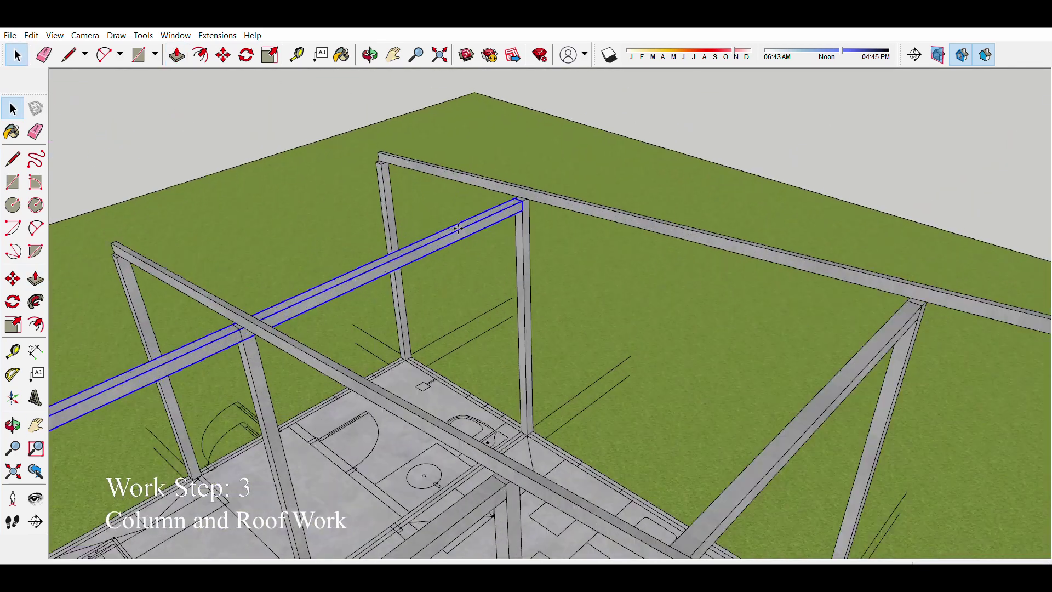
mouse_move(458, 228)
middle_down()
mouse_move(465, 173)
mouse_move(462, 240)
mouse_move(493, 330)
mouse_move(512, 320)
mouse_move(419, 252)
mouse_move(641, 282)
middle_up()
key(m)
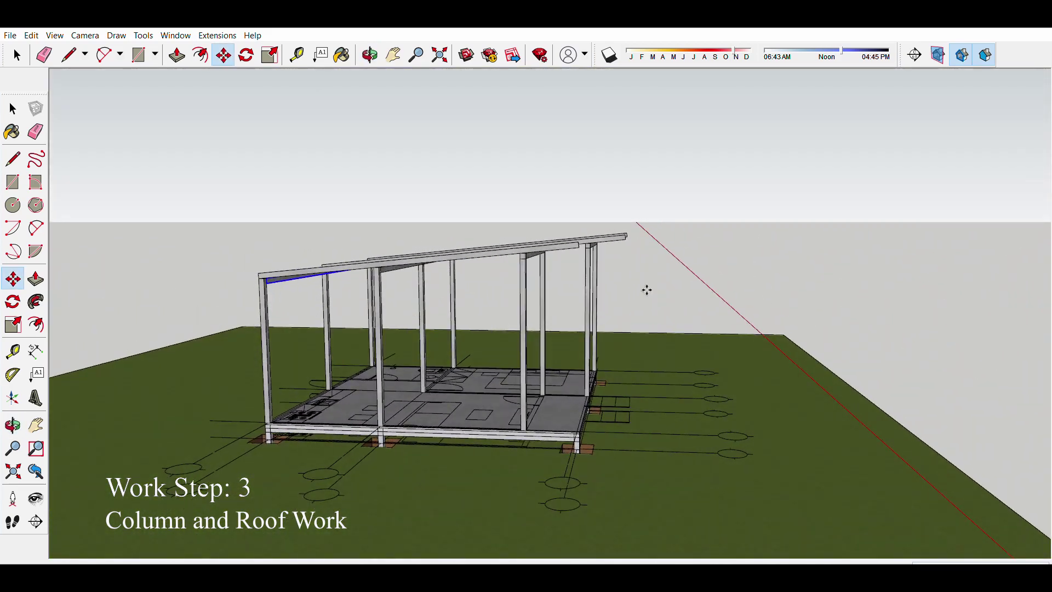
mouse_move(650, 271)
middle_down()
mouse_move(579, 301)
mouse_move(244, 211)
mouse_move(274, 237)
mouse_move(458, 196)
mouse_move(477, 327)
mouse_move(629, 223)
mouse_move(570, 329)
mouse_move(625, 334)
middle_up()
Step: Push/Pull the rafter end so it extends beyond the frame edge
key(p)
scroll(406, 271, up, 2)
key(p)
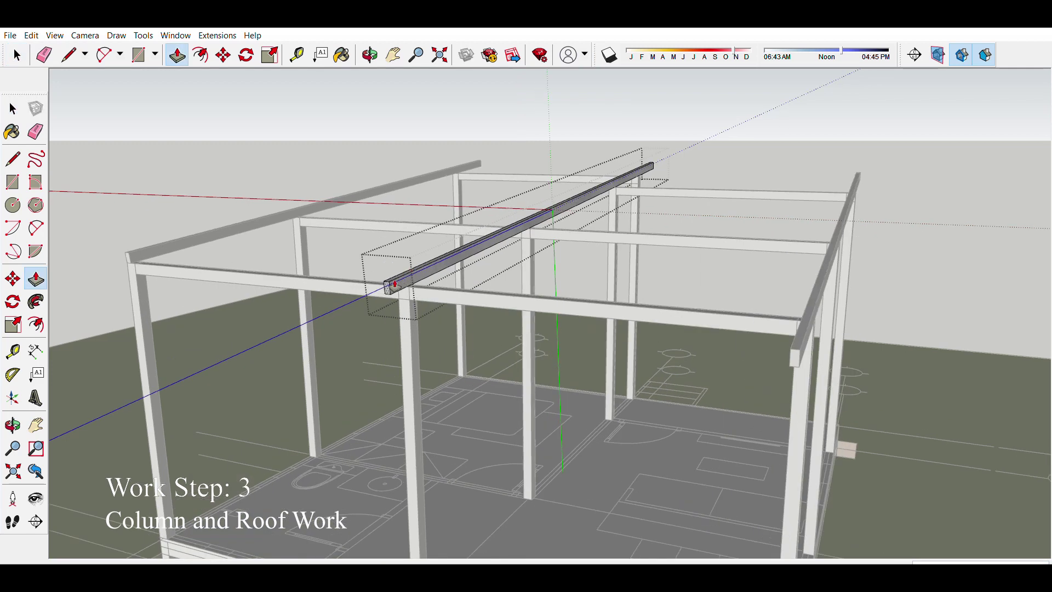
scroll(392, 286, down, 3)
scroll(177, 270, up, 5)
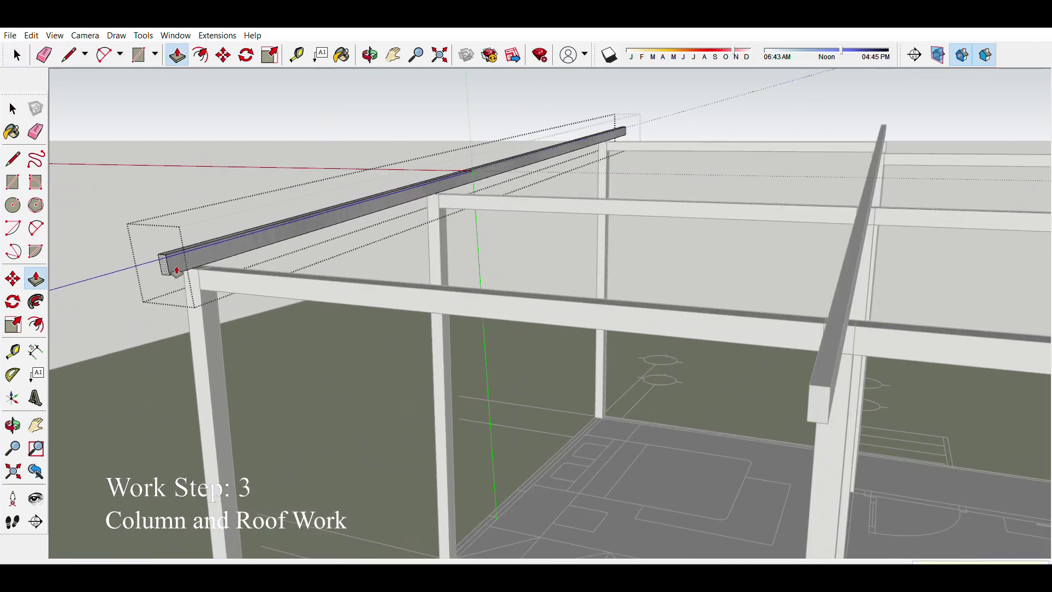
scroll(177, 270, down, 5)
mouse_move(653, 265)
middle_down()
mouse_move(690, 284)
mouse_move(587, 303)
middle_up()
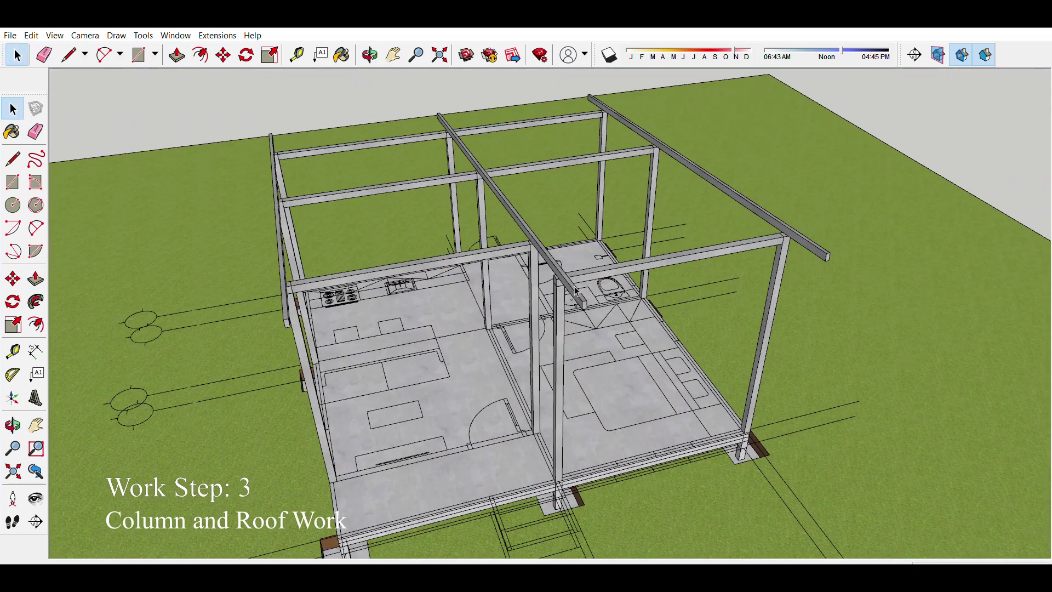
Step: Move-copy the rafter across the top beams
key(m)
scroll(951, 223, down, 4)
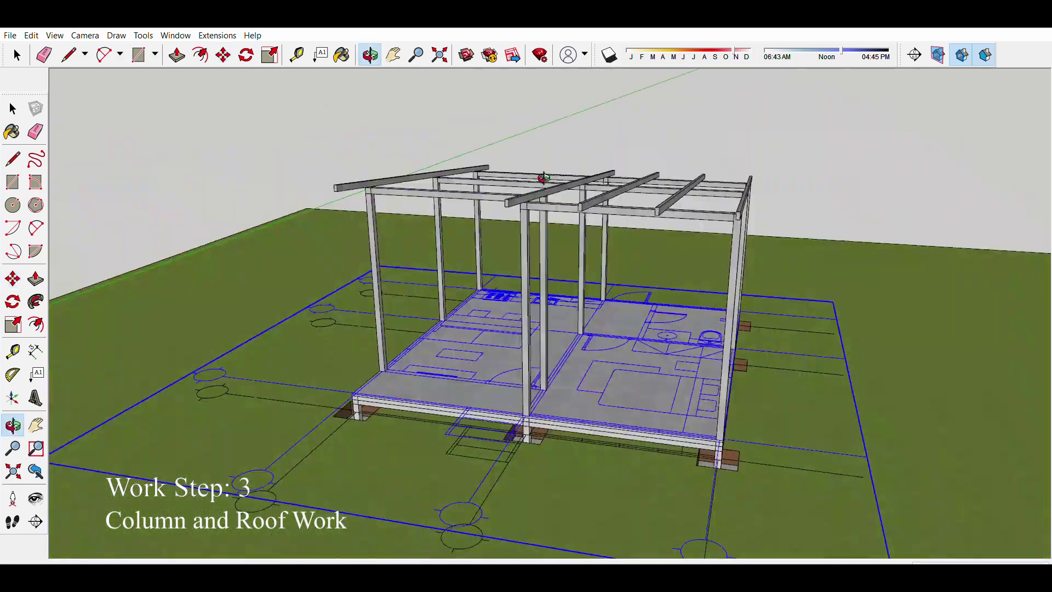
mouse_move(950, 224)
middle_down()
mouse_move(621, 141)
mouse_move(705, 362)
mouse_move(685, 307)
middle_up()
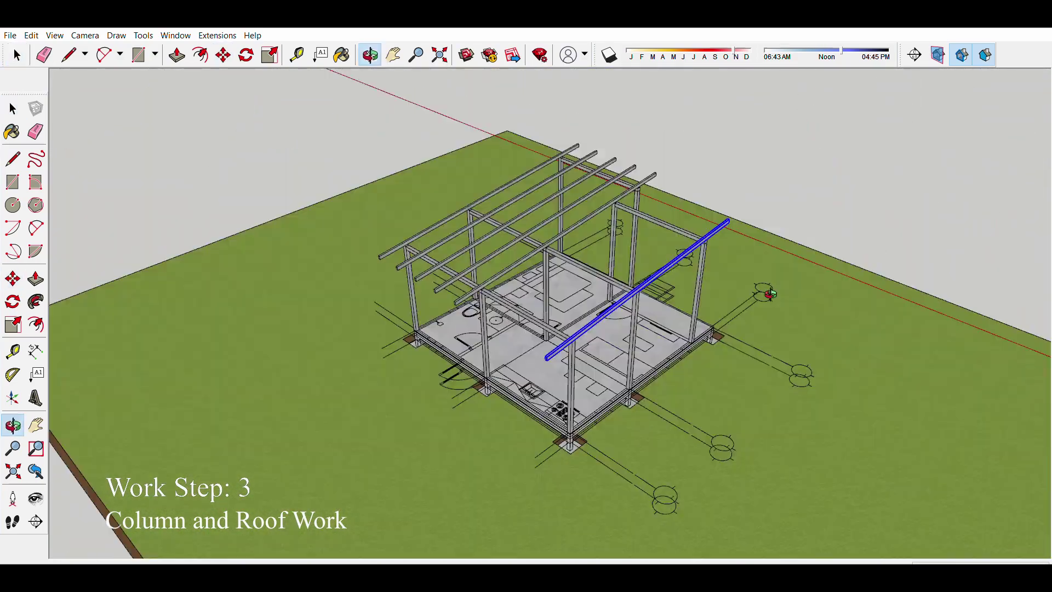
scroll(685, 306, up, 5)
key(m)
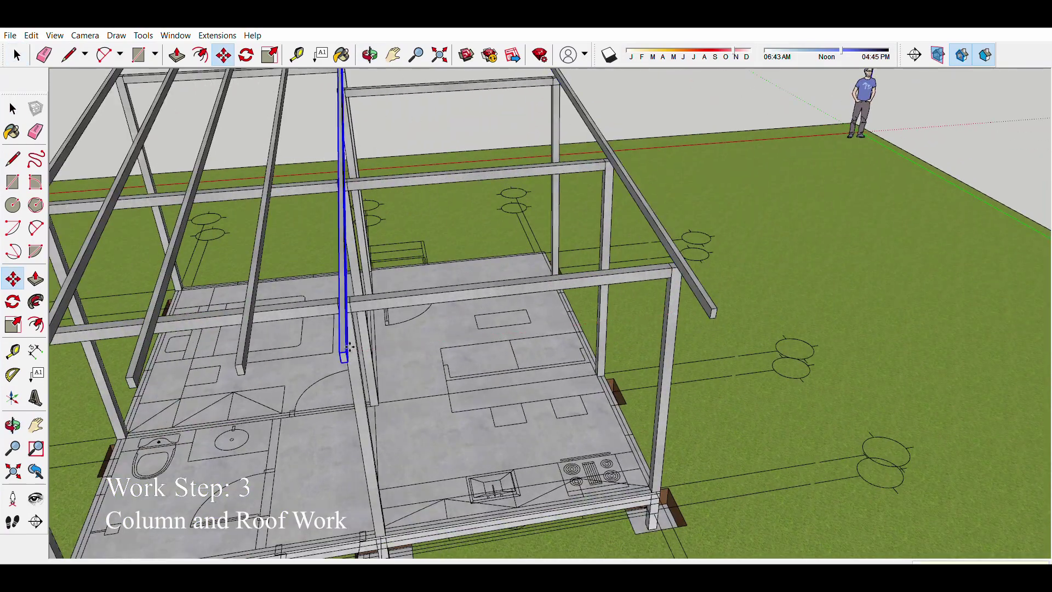
scroll(349, 347, down, 6)
mouse_move(230, 275)
middle_down()
mouse_move(634, 212)
mouse_move(615, 216)
mouse_move(619, 333)
mouse_move(613, 298)
mouse_move(348, 172)
mouse_move(518, 450)
middle_up()
scroll(619, 334, up, 3)
scroll(418, 226, up, 5)
Step: Select a roof rafter and continue copying it along the top beams
key(space)
click(402, 262)
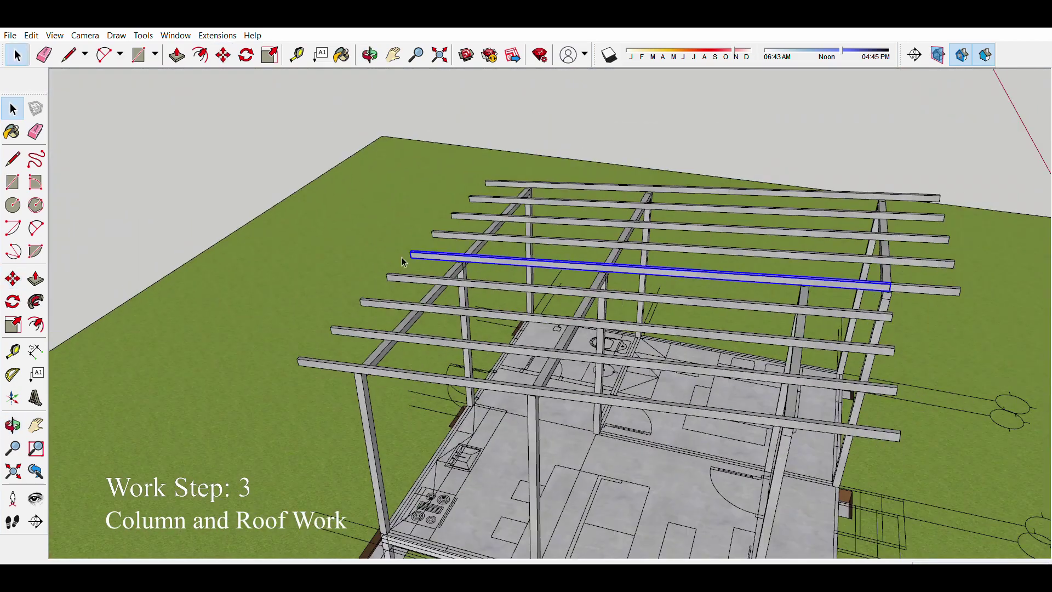
scroll(403, 262, down, 5)
mouse_move(403, 261)
middle_down()
mouse_move(481, 353)
mouse_move(822, 462)
mouse_move(714, 464)
mouse_move(639, 376)
mouse_move(673, 278)
mouse_move(441, 247)
mouse_move(570, 336)
mouse_move(493, 230)
middle_up()
scroll(438, 219, up, 5)
key(m)
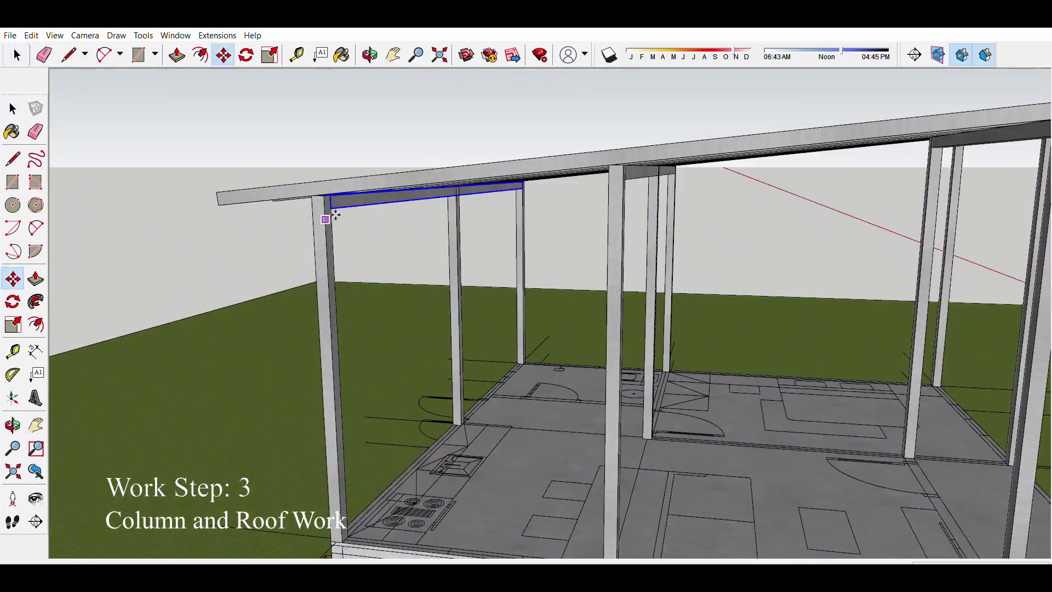
scroll(335, 215, down, 5)
middle_drag(335, 215, 466, 301)
Step: Orbit around the roof frame to inspect the edge beam from several sides
scroll(497, 323, up, 5)
key(q)
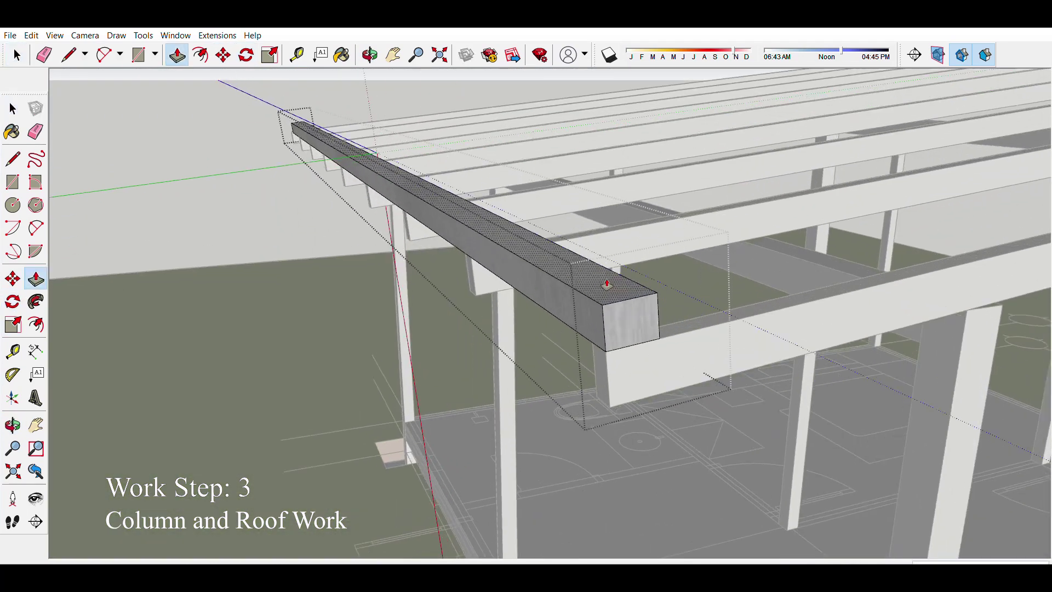
middle_drag(607, 291, 478, 301)
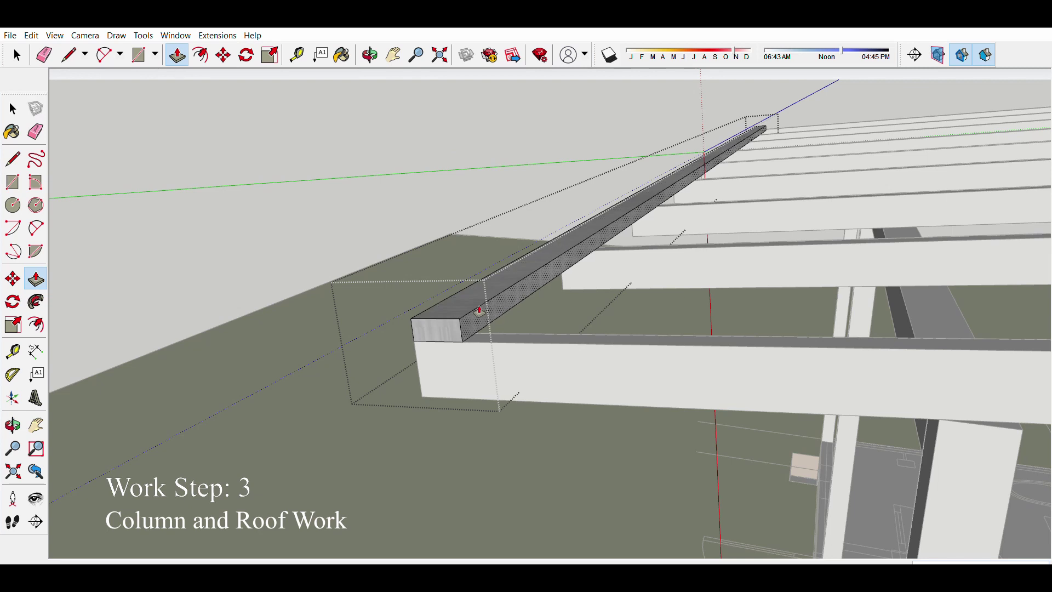
scroll(469, 311, down, 5)
mouse_move(535, 404)
middle_down()
mouse_move(645, 387)
mouse_move(561, 263)
mouse_move(481, 289)
middle_up()
scroll(707, 390, up, 5)
scroll(717, 396, down, 5)
scroll(561, 263, up, 5)
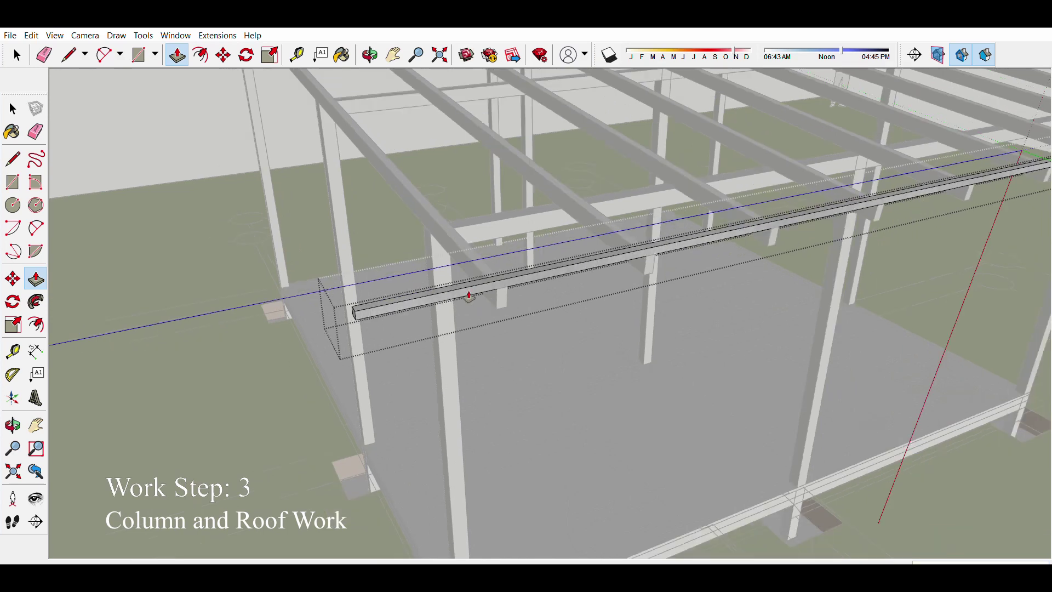
scroll(470, 287, down, 10)
middle_drag(418, 235, 582, 265)
Step: Select the left edge beam and Move-copy it across the rafters near the front
key(space)
click(362, 247)
scroll(362, 247, up, 5)
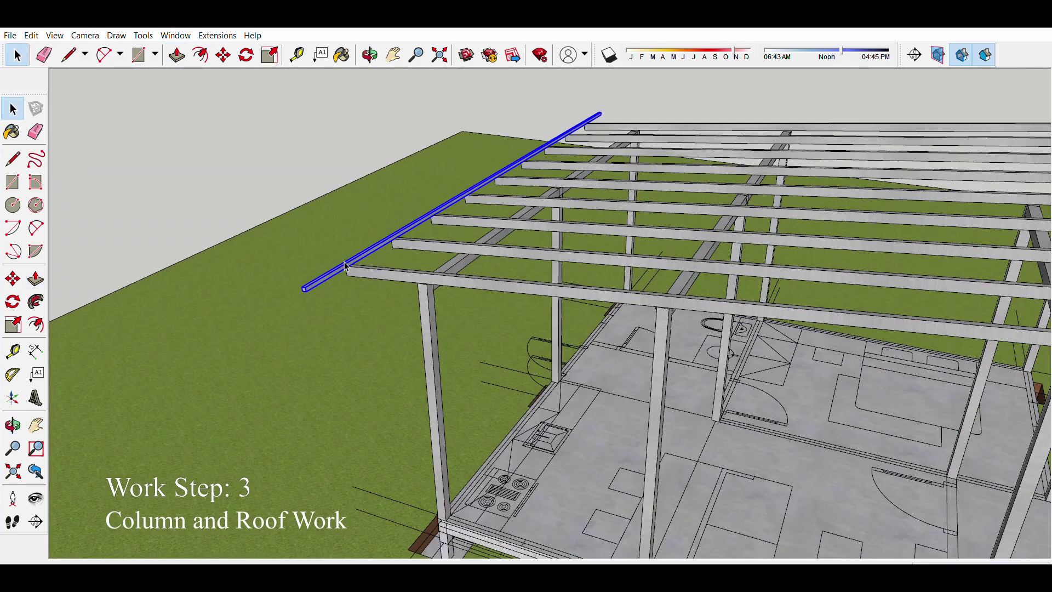
middle_drag(384, 247, 603, 301)
key(m)
scroll(781, 348, down, 5)
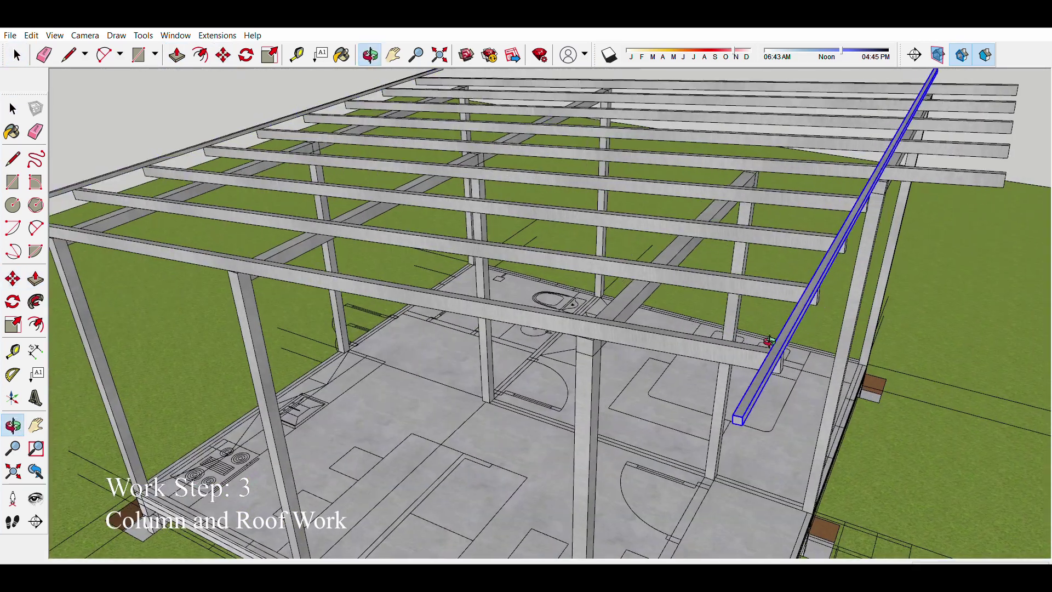
mouse_move(775, 351)
middle_down()
mouse_move(554, 367)
mouse_move(360, 332)
middle_up()
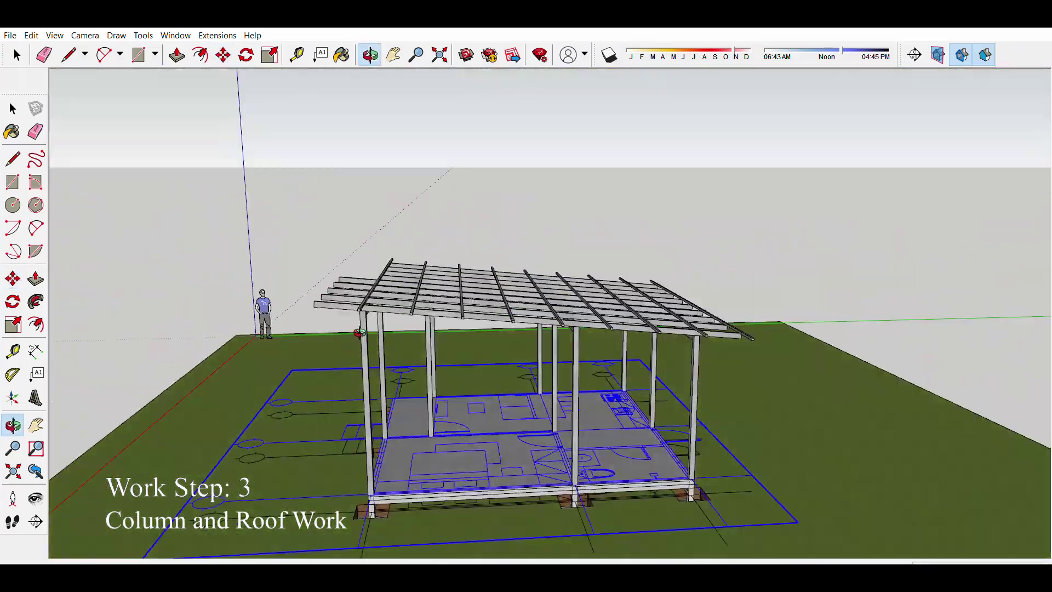
mouse_move(359, 332)
mouse_down()
mouse_move(362, 312)
mouse_move(383, 359)
mouse_up()
scroll(383, 359, up, 3)
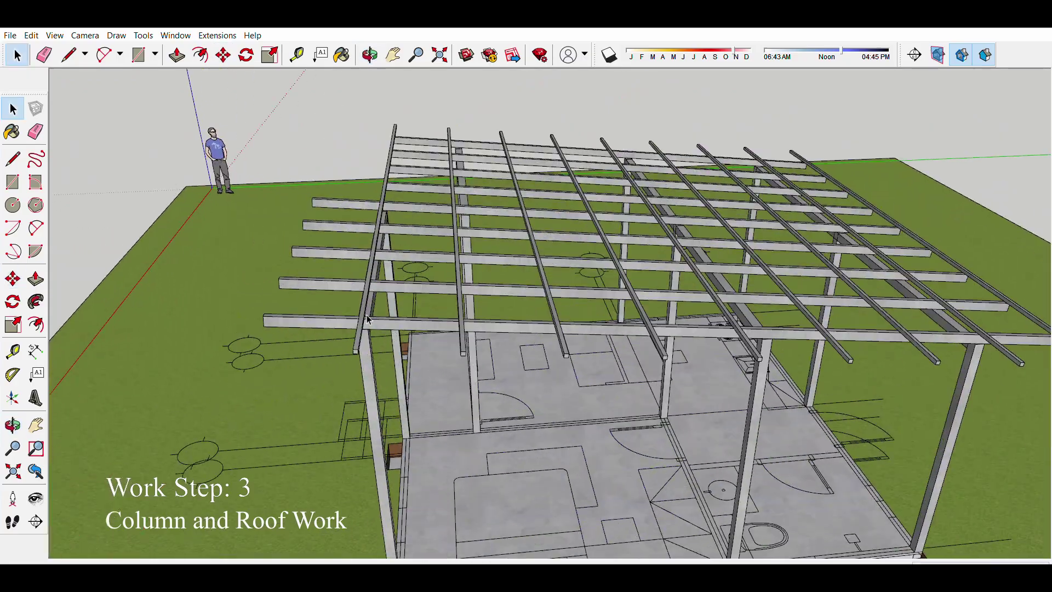
scroll(384, 359, up, 5)
Step: Copy the cross beam again and Push/Pull it longer across the roof grid
key(m)
scroll(655, 359, down, 5)
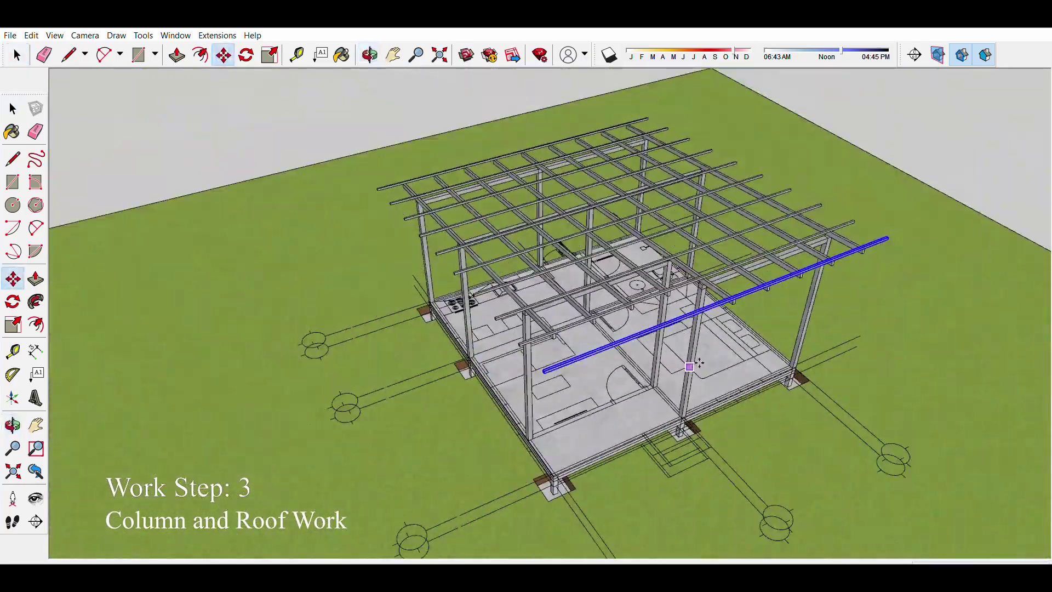
middle_drag(656, 359, 712, 329)
scroll(765, 311, up, 5)
key(p)
scroll(764, 311, up, 3)
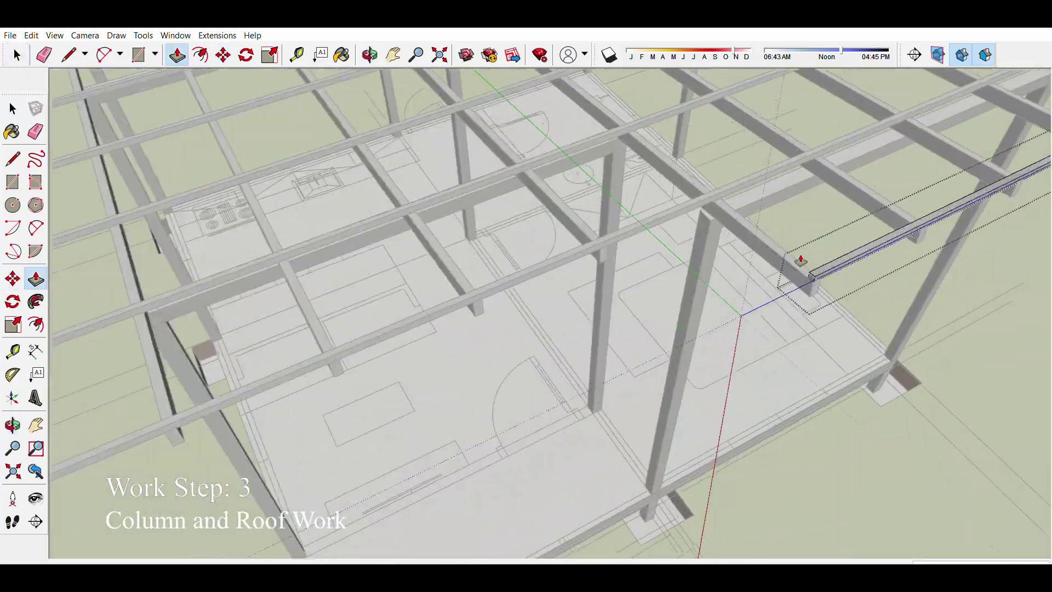
scroll(803, 260, up, 2)
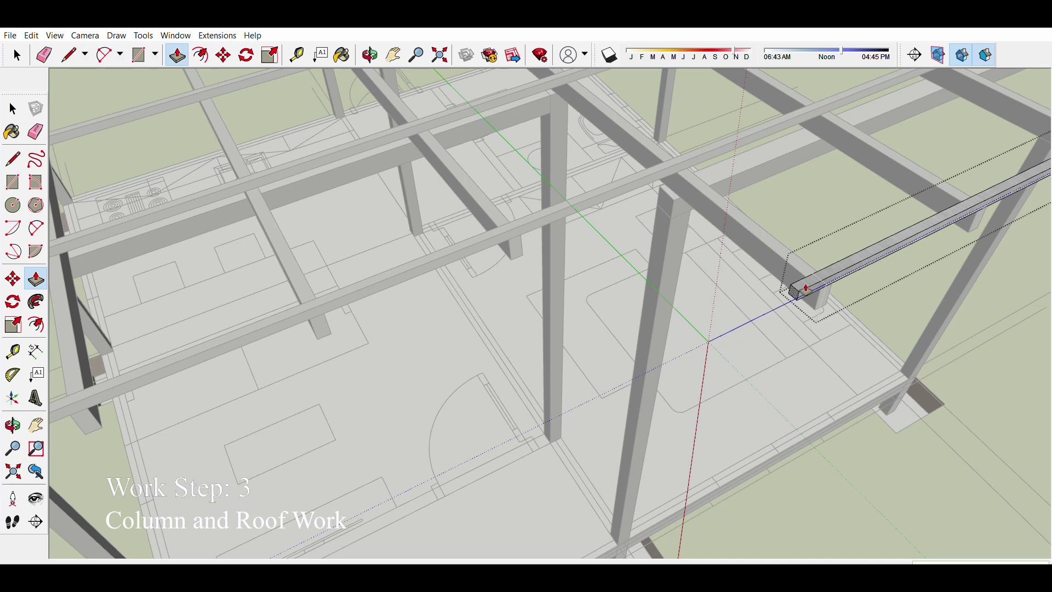
scroll(805, 288, down, 5)
key(space)
Step: Bring a roof beam into view and open its group for editing
middle_drag(462, 326, 642, 393)
scroll(674, 457, up, 5)
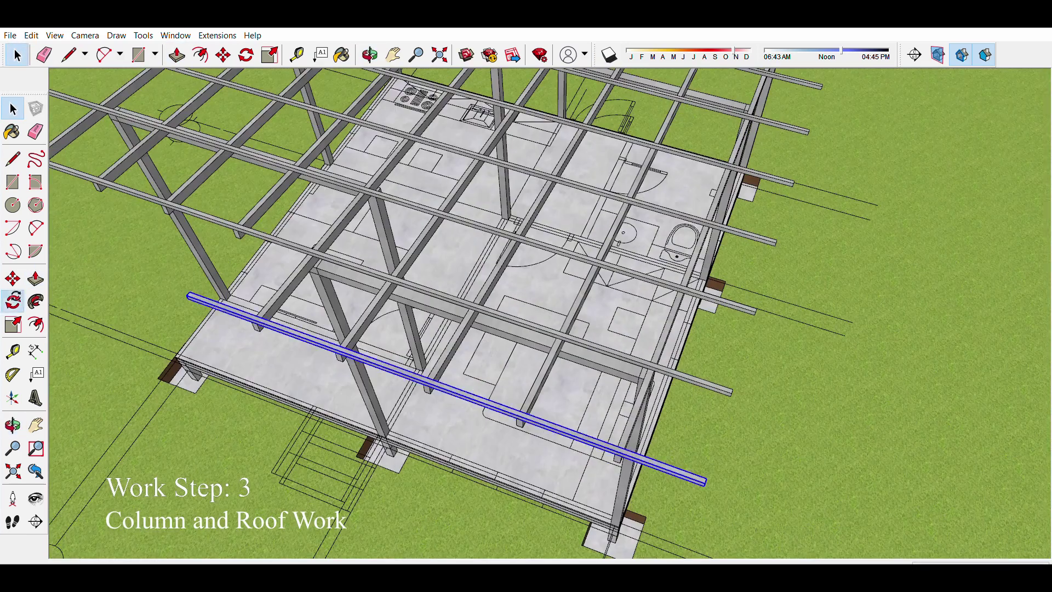
scroll(652, 501, up, 3)
key(q)
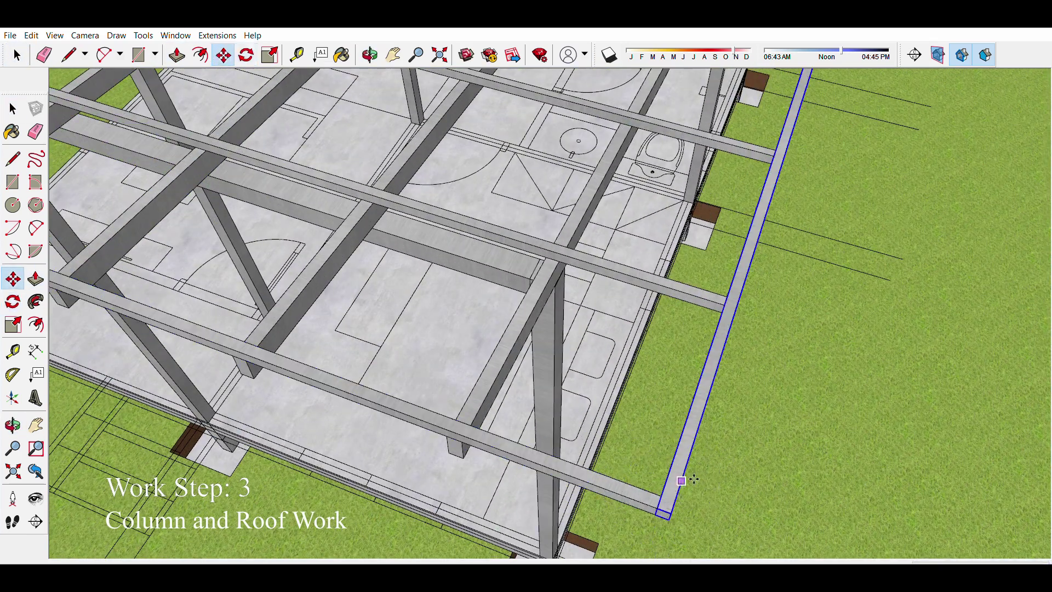
scroll(694, 479, down, 3)
scroll(674, 290, down, 3)
mouse_move(673, 290)
middle_down()
mouse_move(493, 263)
mouse_move(786, 406)
middle_up()
scroll(523, 245, up, 5)
key(space)
double_click(523, 245)
scroll(729, 421, down, 5)
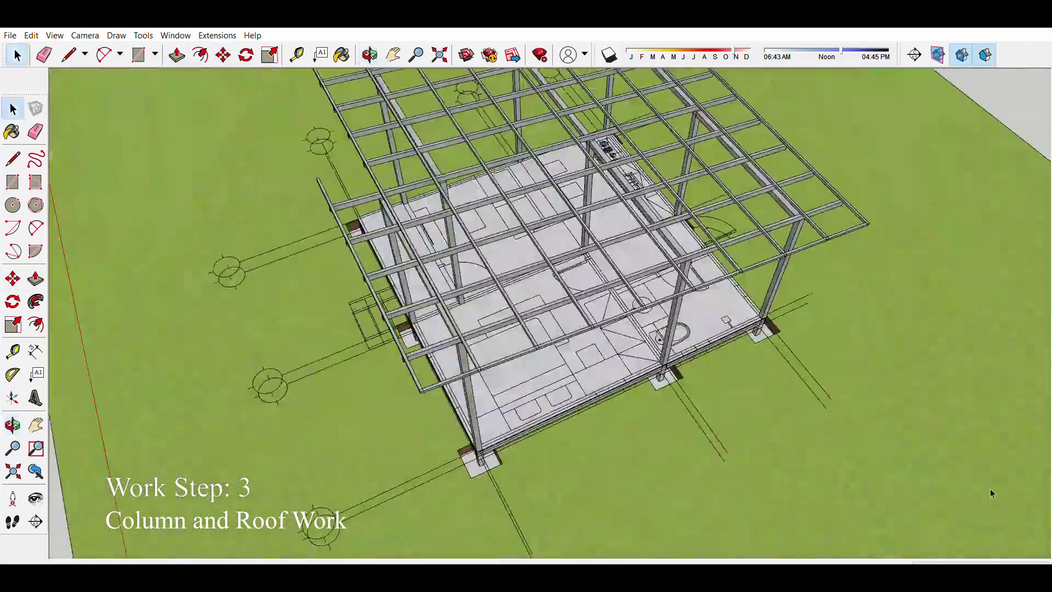
middle_drag(729, 421, 551, 375)
Step: Move the beam edge and Push/Pull the beam group to full length
key(m)
scroll(551, 375, up, 3)
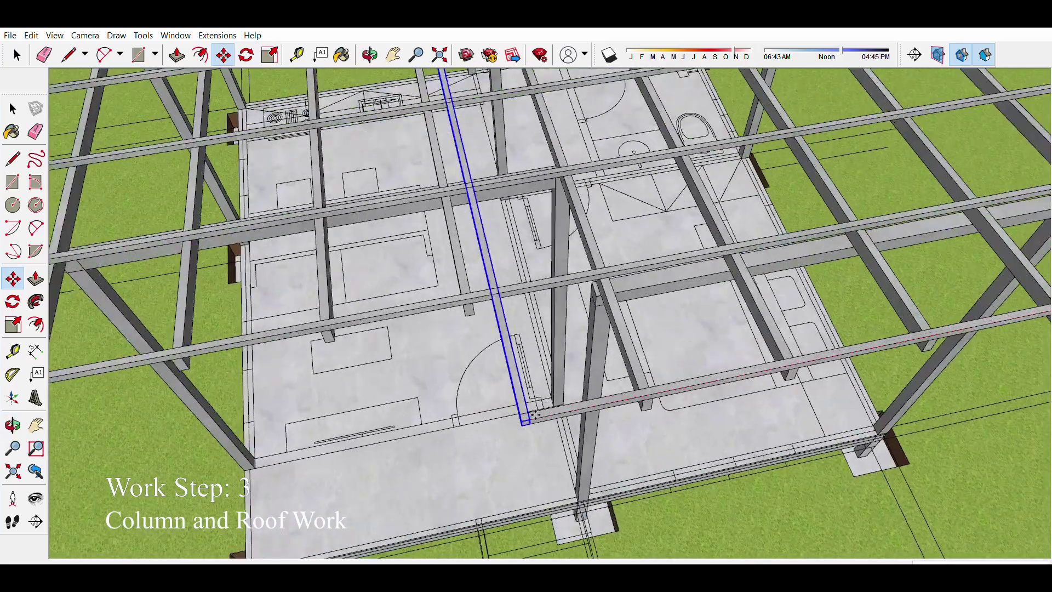
scroll(493, 329, down, 4)
middle_drag(493, 328, 383, 383)
scroll(340, 455, up, 5)
double_click(339, 454)
key(p)
scroll(338, 457, down, 5)
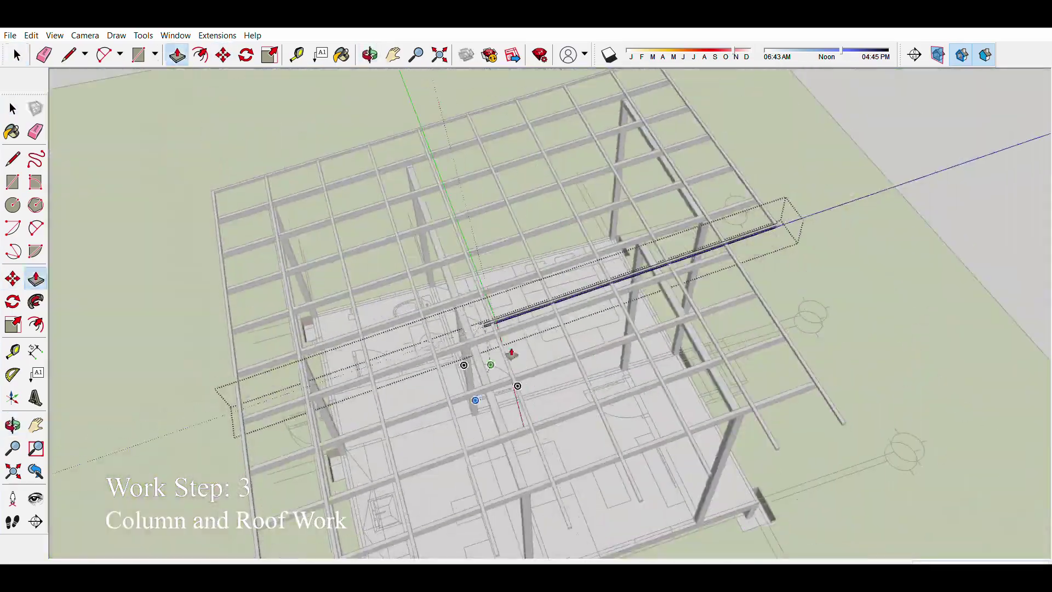
middle_drag(493, 364, 752, 207)
scroll(670, 305, down, 3)
key(space)
Step: Start moving a short beam piece into position, viewing from ground level
mouse_move(669, 305)
middle_down()
mouse_move(515, 207)
mouse_move(709, 203)
mouse_move(622, 339)
middle_up()
scroll(514, 207, up, 3)
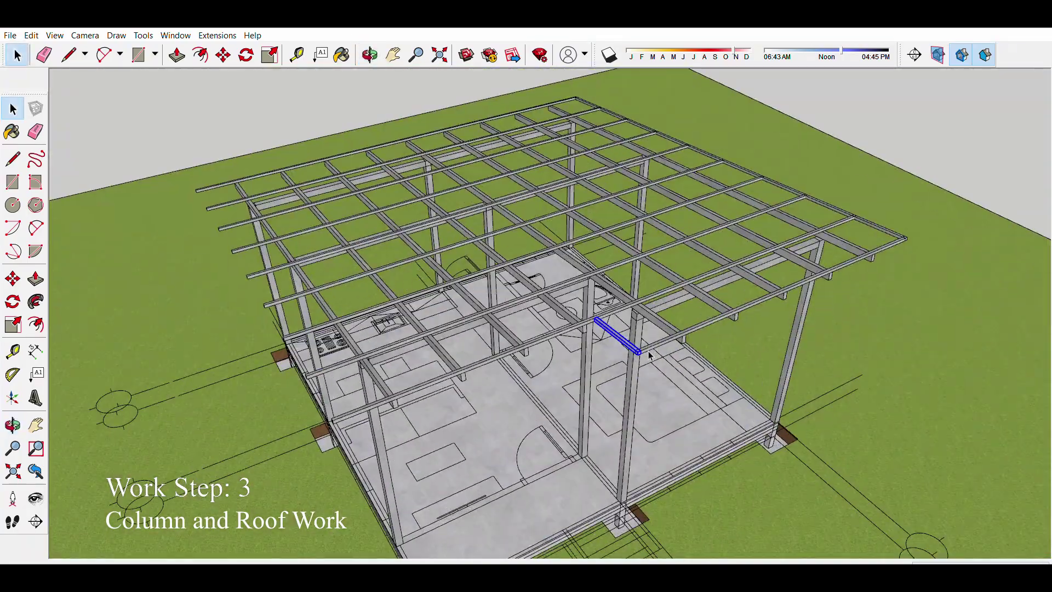
key(m)
scroll(621, 340, up, 4)
scroll(487, 305, down, 4)
scroll(360, 329, up, 4)
scroll(360, 329, down, 5)
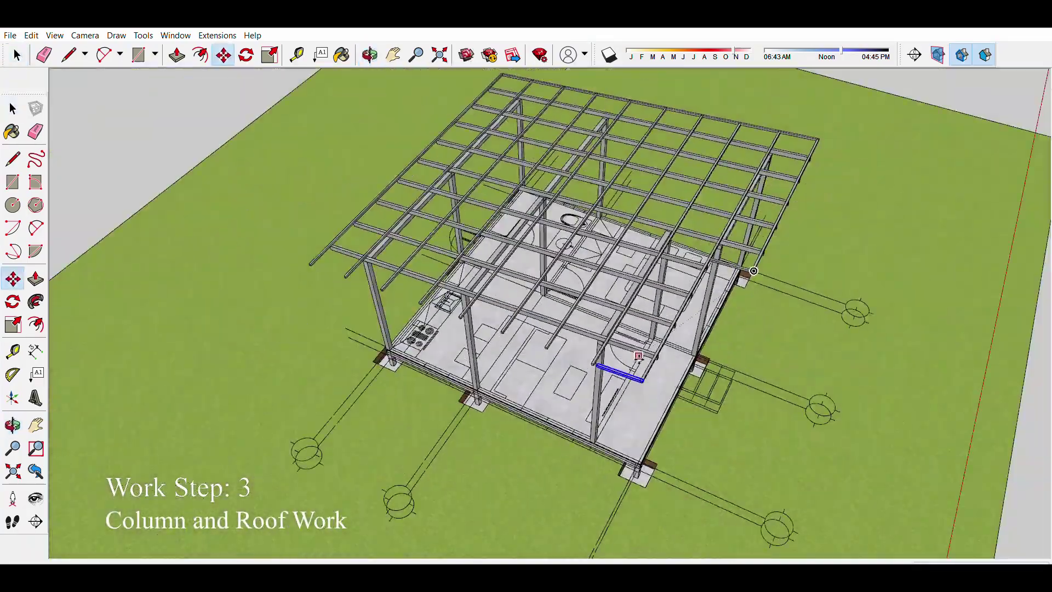
middle_drag(657, 373, 690, 280)
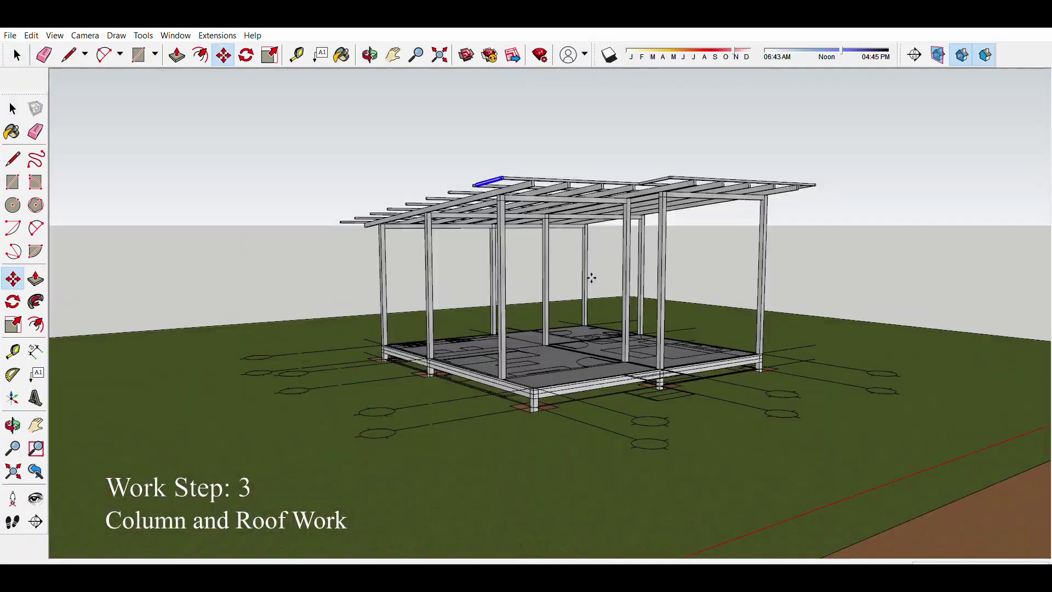
Step: Orbit around the frame to inspect the column below the roof beams
middle_drag(591, 277, 587, 358)
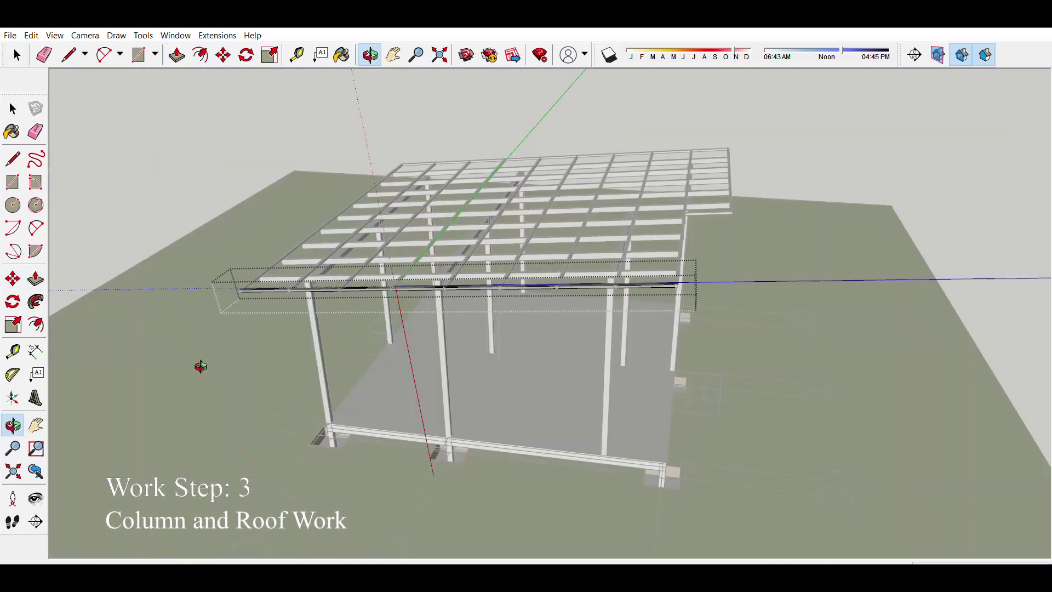
key(space)
mouse_move(200, 366)
middle_down()
mouse_move(384, 274)
mouse_move(605, 244)
middle_up()
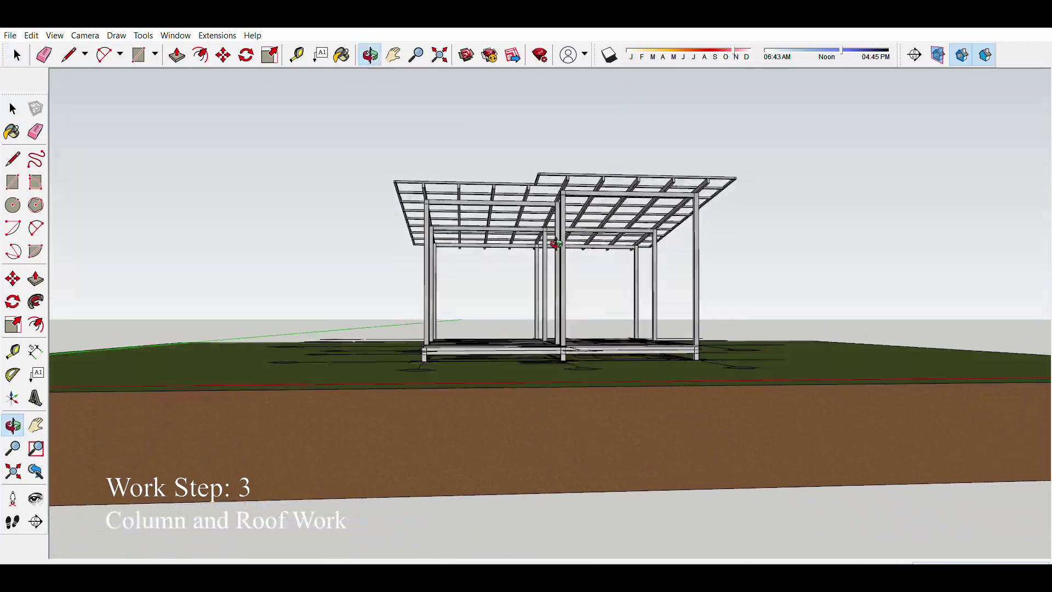
mouse_move(697, 225)
middle_down()
mouse_move(555, 472)
mouse_move(483, 400)
middle_up()
scroll(554, 472, up, 2)
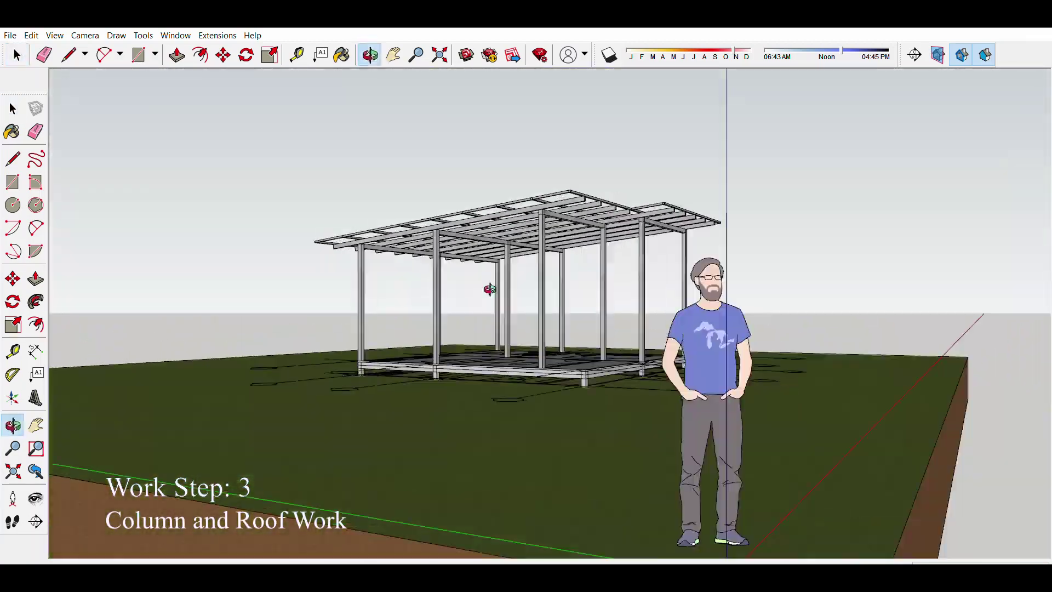
scroll(482, 397, up, 3)
scroll(482, 397, up, 2)
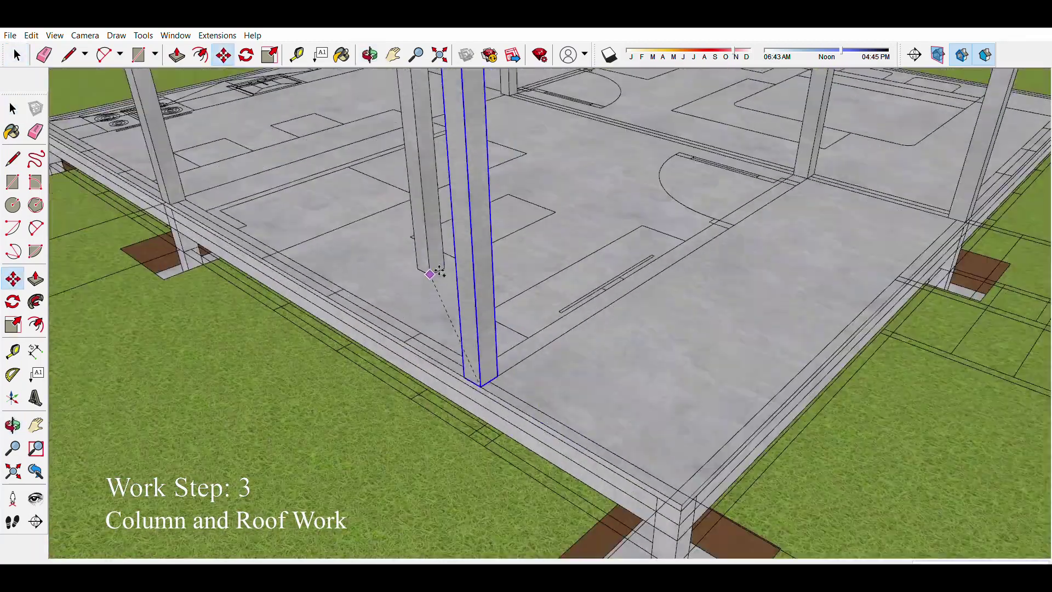
scroll(483, 397, up, 2)
scroll(482, 397, down, 6)
mouse_move(482, 397)
middle_down()
mouse_move(627, 343)
mouse_move(559, 168)
mouse_move(523, 137)
mouse_move(763, 175)
mouse_move(669, 211)
middle_up()
Step: Push/Pull the column up to meet the roof beams
key(p)
scroll(559, 168, down, 5)
scroll(558, 168, up, 4)
scroll(606, 164, up, 3)
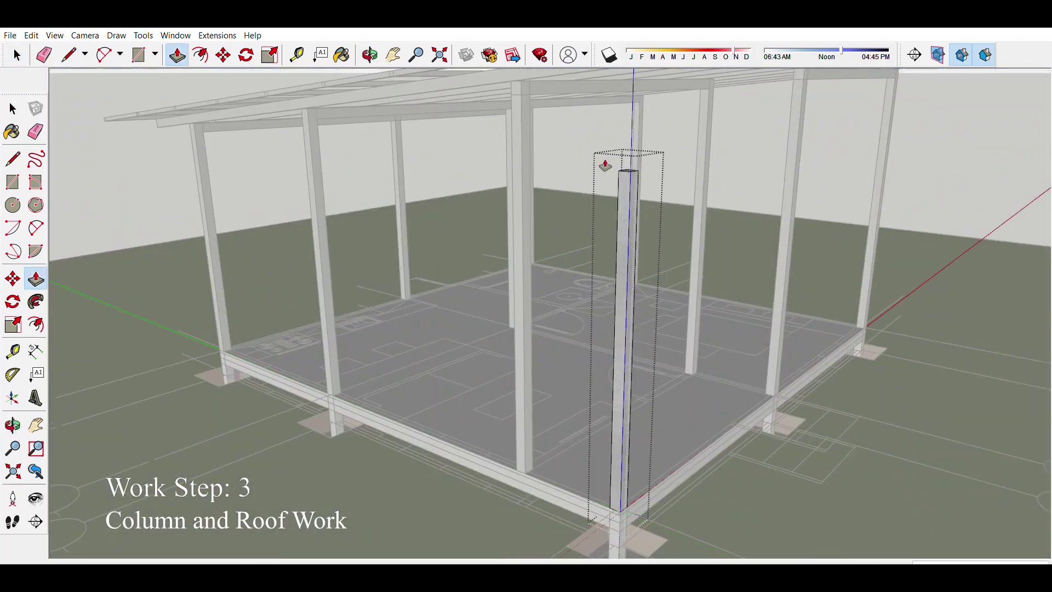
key(space)
scroll(574, 246, down, 6)
scroll(573, 347, up, 3)
mouse_move(470, 233)
middle_down()
mouse_move(573, 348)
mouse_move(536, 404)
middle_up()
Step: Check the pavilion in Front view, Orbit and Two-Point Perspective
key(F3)
key(o)
scroll(634, 244, up, 2)
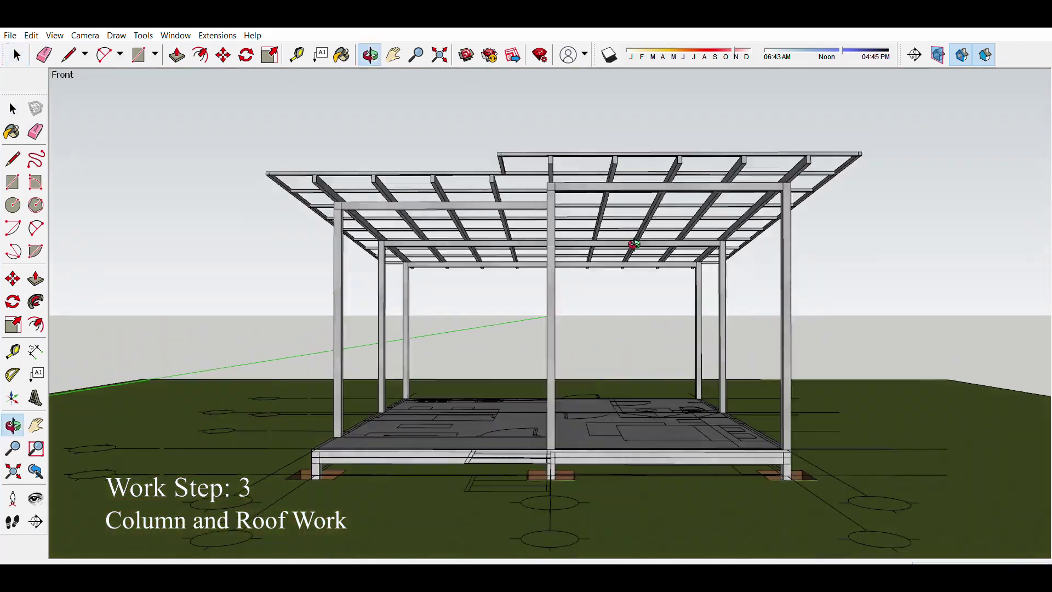
key(o)
drag(601, 239, 620, 259)
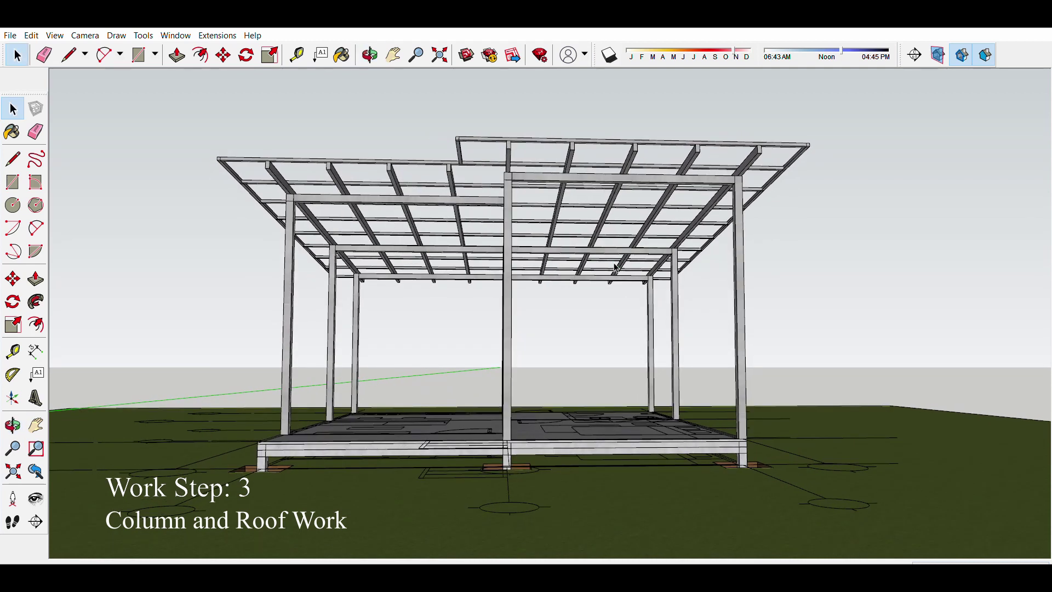
key(p)
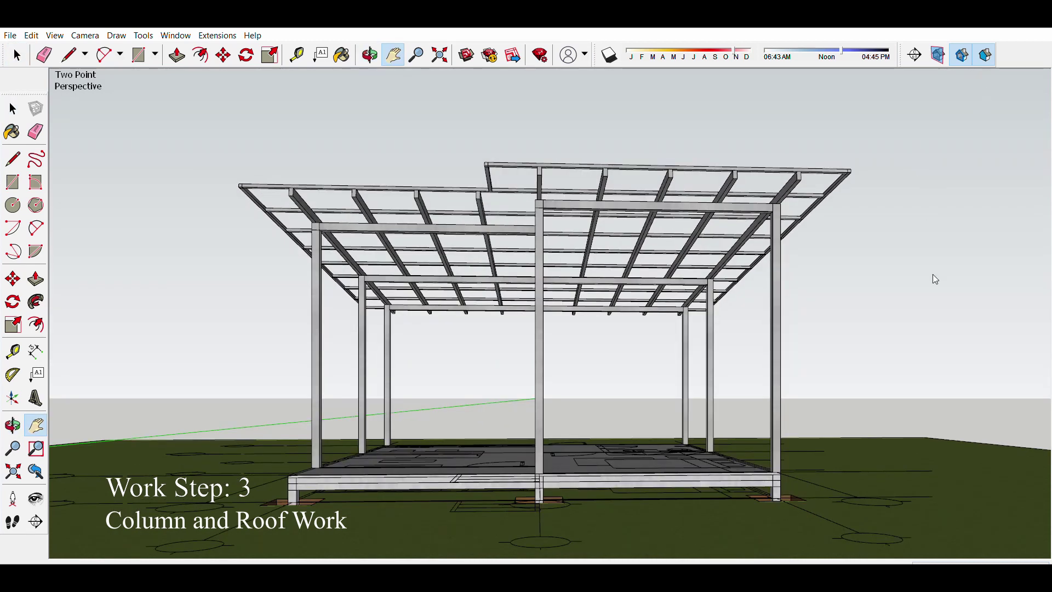
scroll(277, 262, down, 1)
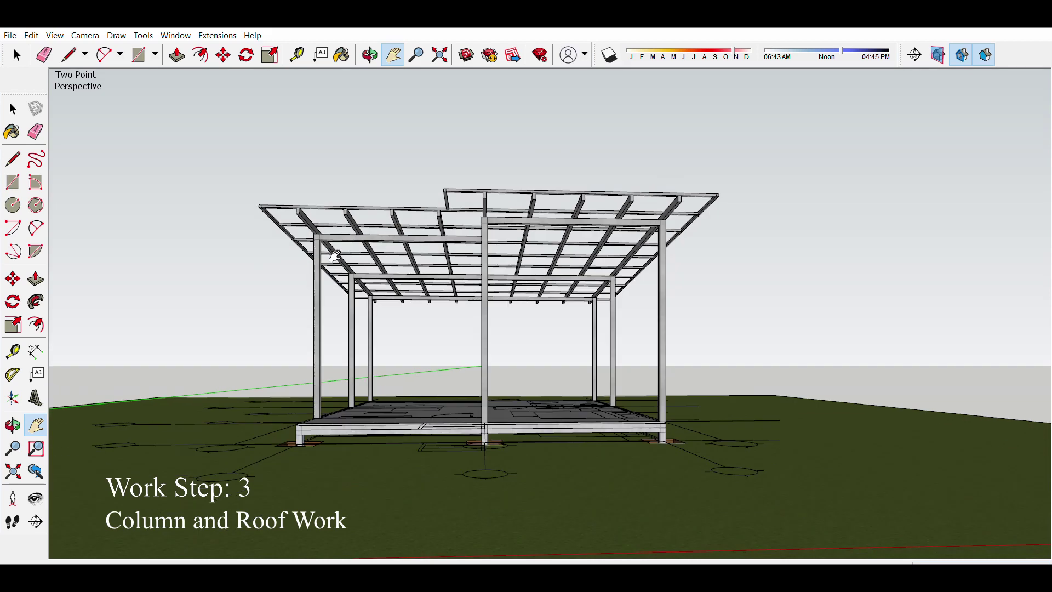
middle_drag(277, 262, 605, 319)
Step: Move the edge beam into place along the outer rafter ends
key(space)
key(m)
scroll(605, 319, up, 3)
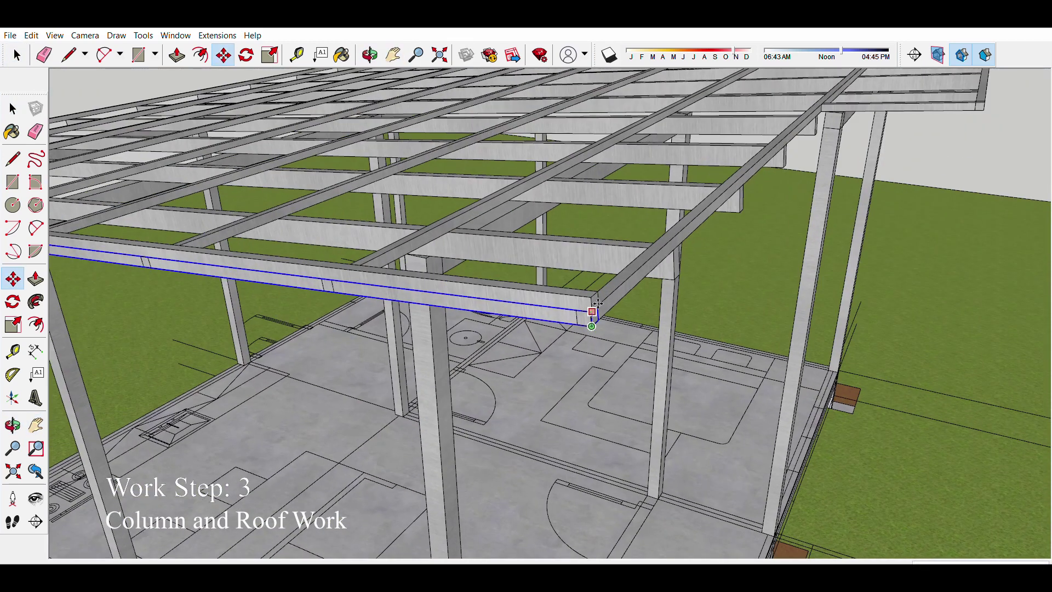
scroll(605, 320, up, 3)
middle_drag(570, 328, 491, 334)
Step: View the roof from above and draw a line along the roof edge
scroll(490, 334, down, 10)
key(space)
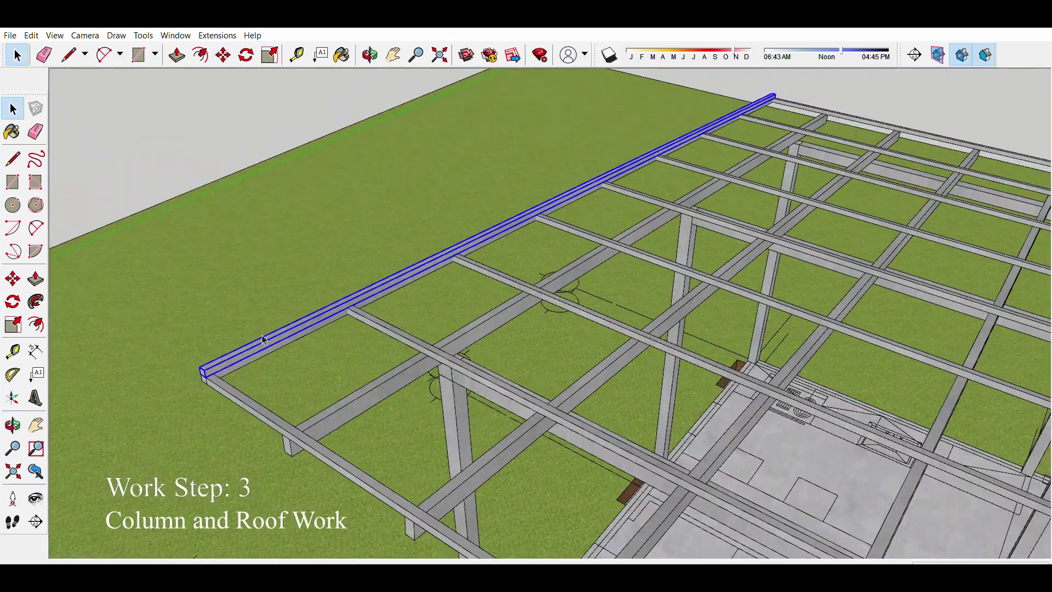
scroll(268, 338, up, 5)
scroll(265, 344, down, 5)
middle_drag(265, 340, 435, 413)
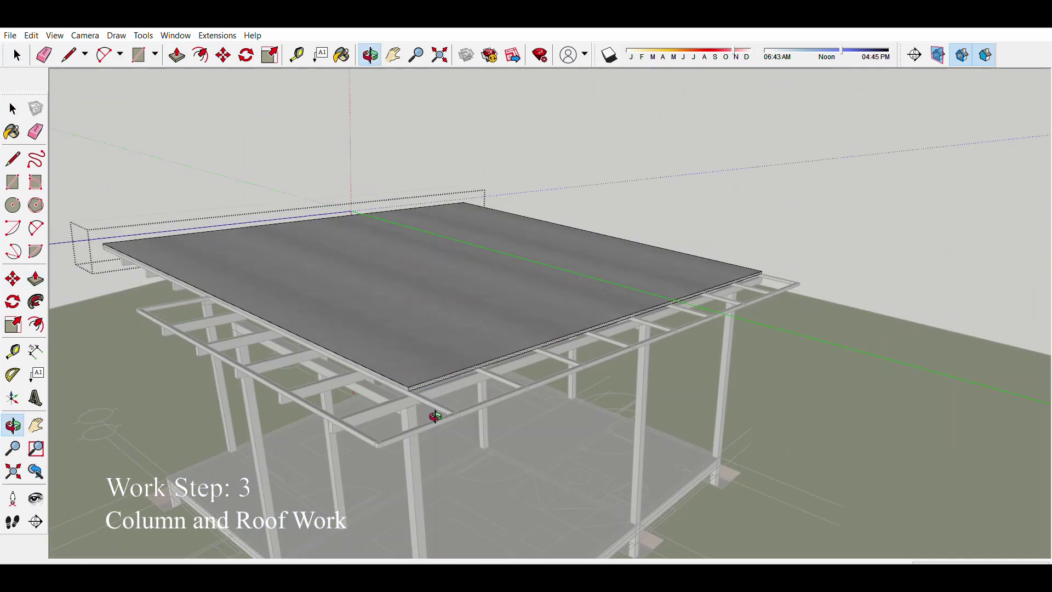
scroll(498, 429, up, 3)
scroll(393, 403, up, 4)
scroll(393, 404, down, 5)
key(l)
scroll(707, 264, up, 5)
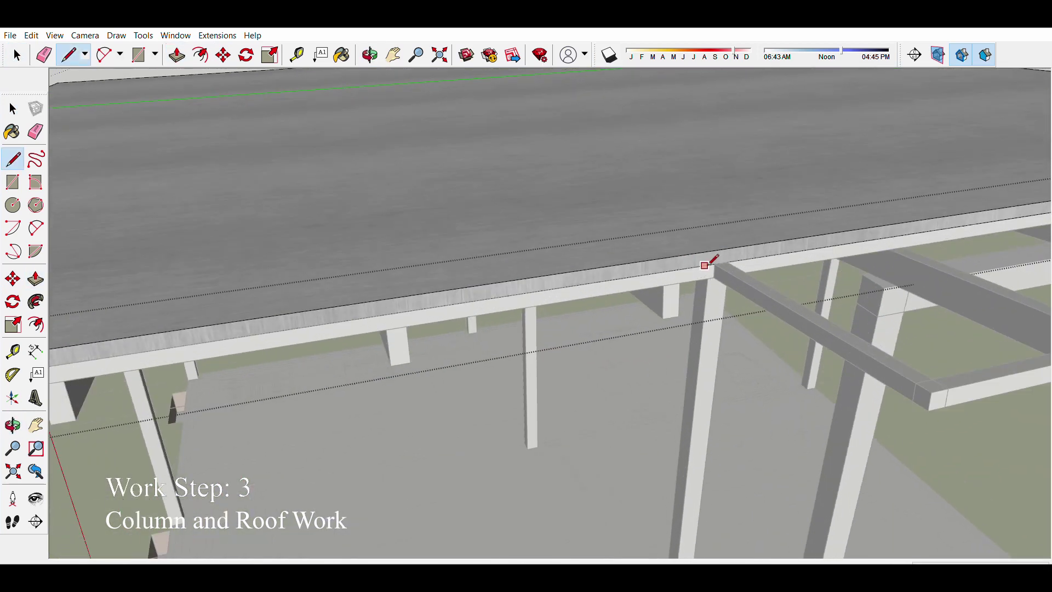
Step: Push/Pull the roof edge face outward and draw a line across the roof corner
key(p)
scroll(734, 260, down, 2)
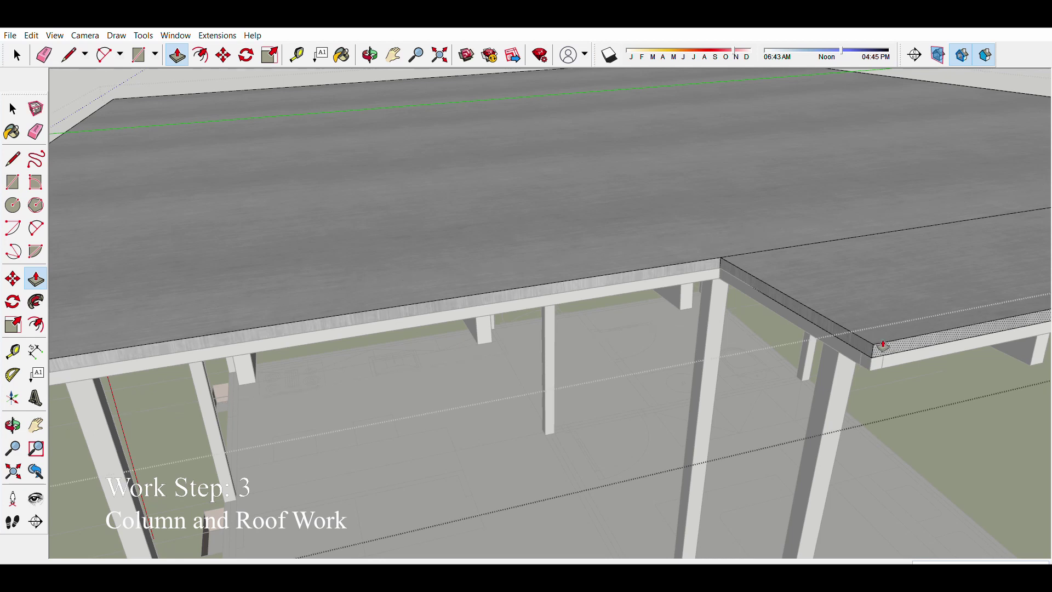
scroll(789, 241, down, 3)
scroll(751, 235, down, 3)
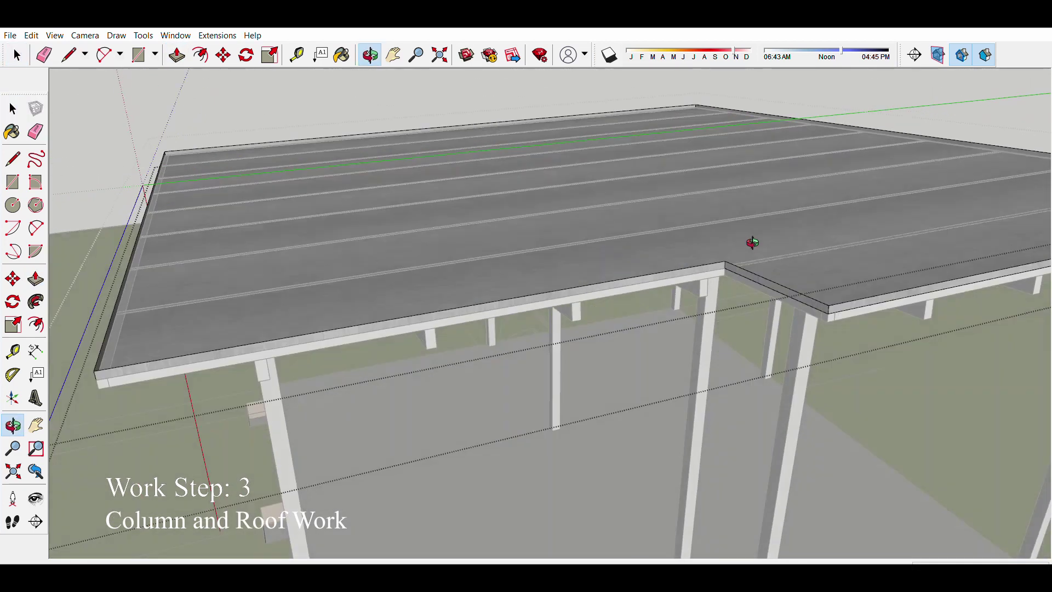
key(l)
scroll(704, 362, up, 3)
scroll(696, 352, up, 2)
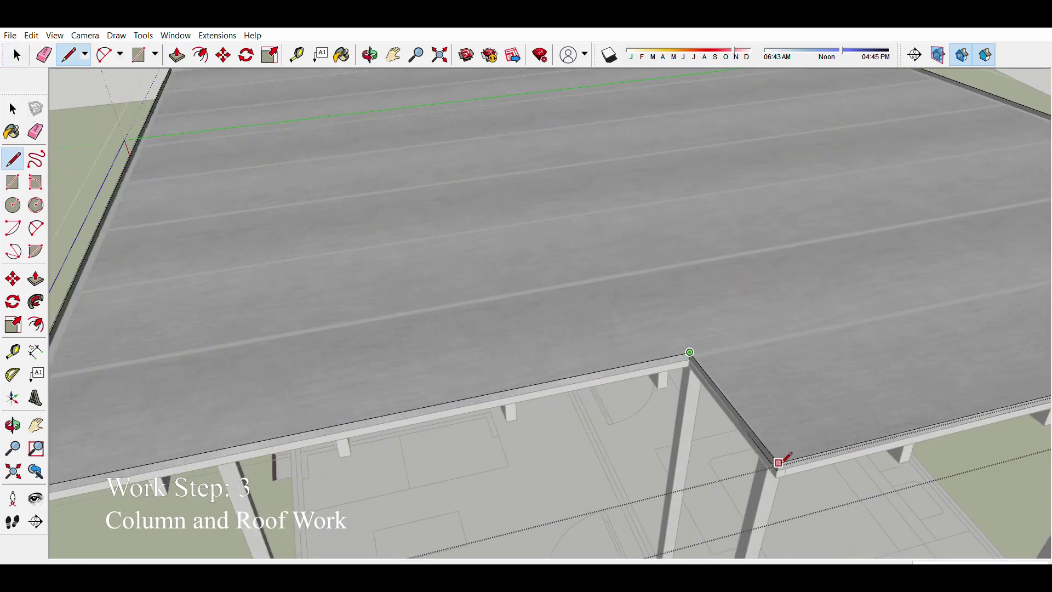
scroll(745, 432, down, 2)
scroll(704, 357, down, 5)
key(space)
Step: Push/Pull the roof slab to extend over the stepped corner area
scroll(586, 246, up, 8)
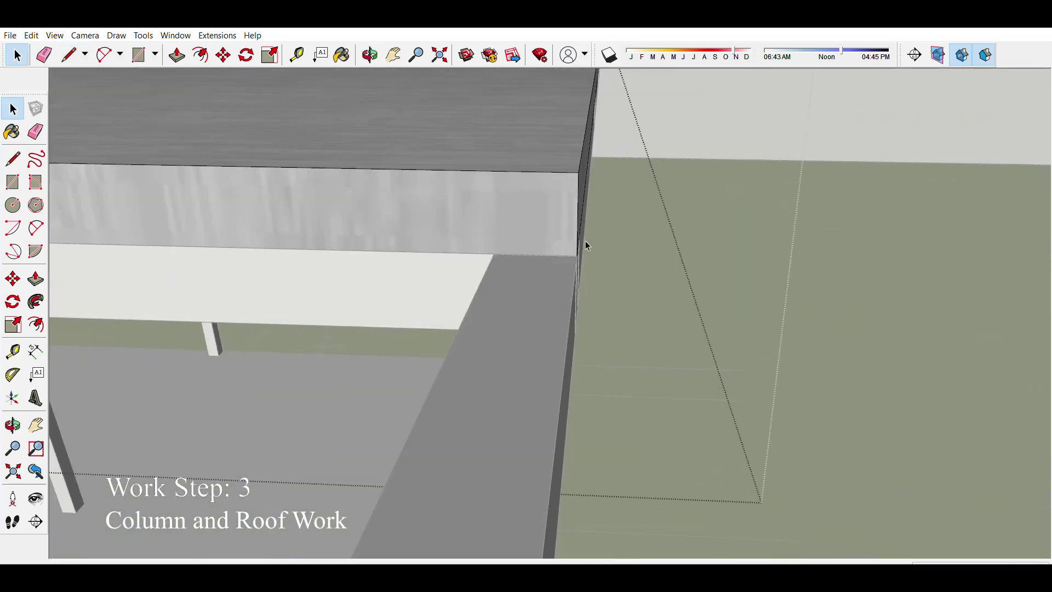
scroll(701, 251, down, 5)
scroll(539, 264, up, 6)
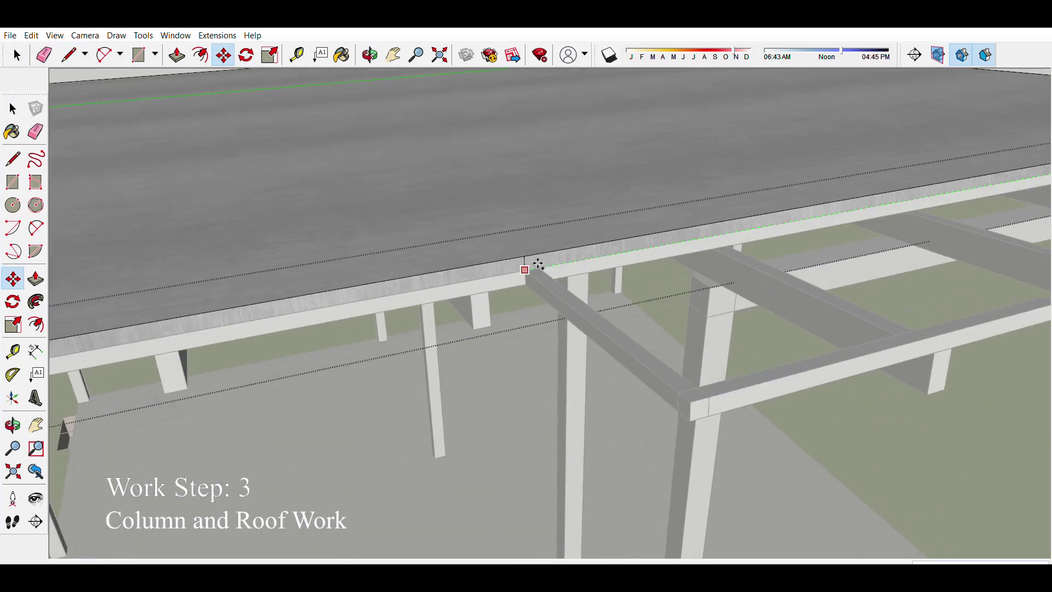
key(p)
double_click(697, 406)
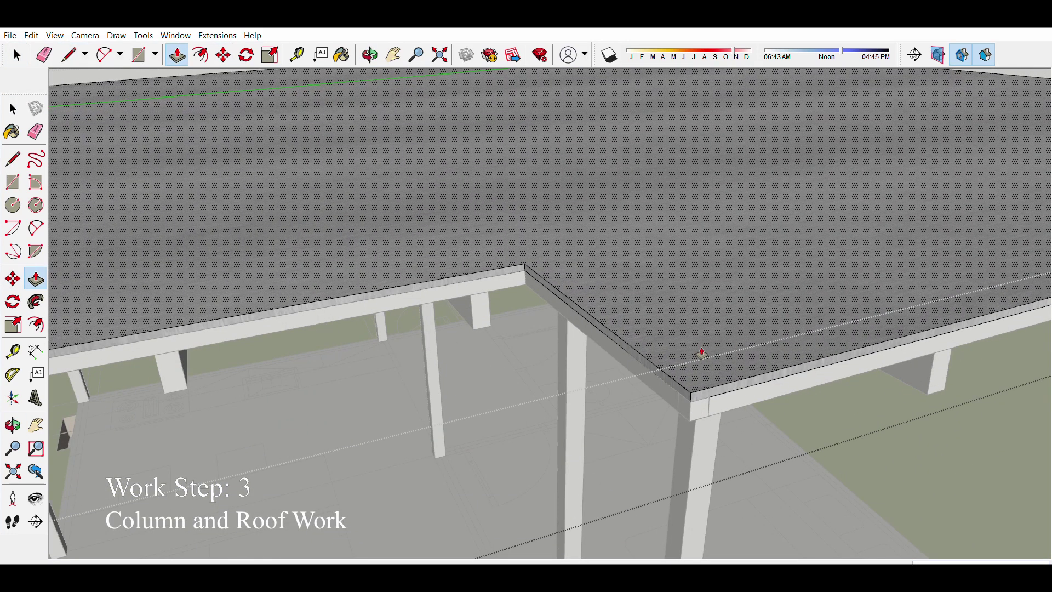
Step: Orbit under and around the roof to check the slab covers both levels
middle_drag(703, 351, 715, 292)
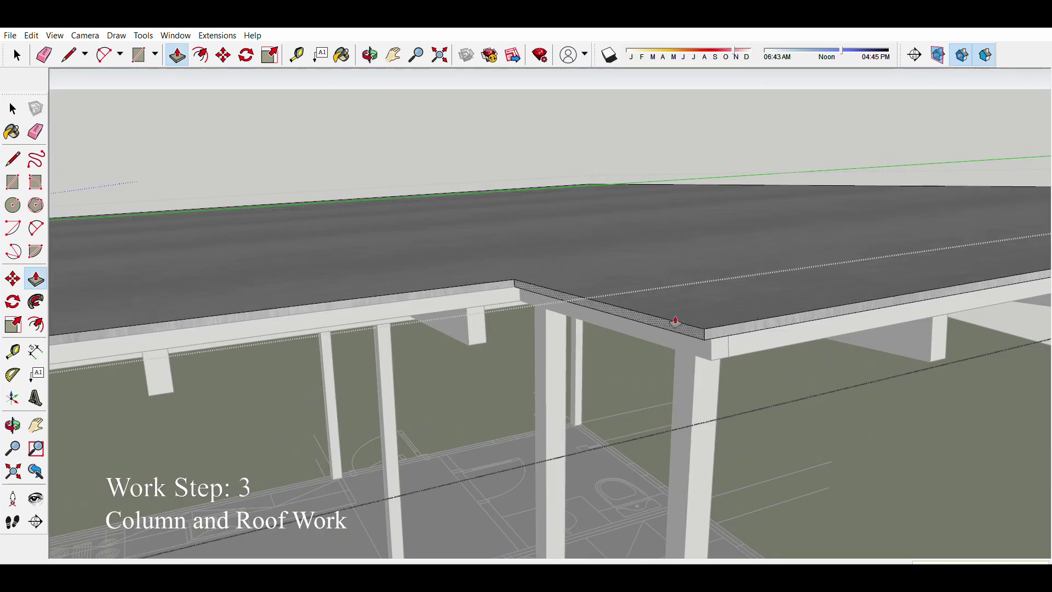
scroll(671, 324, down, 5)
mouse_move(671, 324)
middle_down()
mouse_move(582, 191)
mouse_move(571, 152)
middle_up()
scroll(582, 191, up, 5)
scroll(593, 194, down, 5)
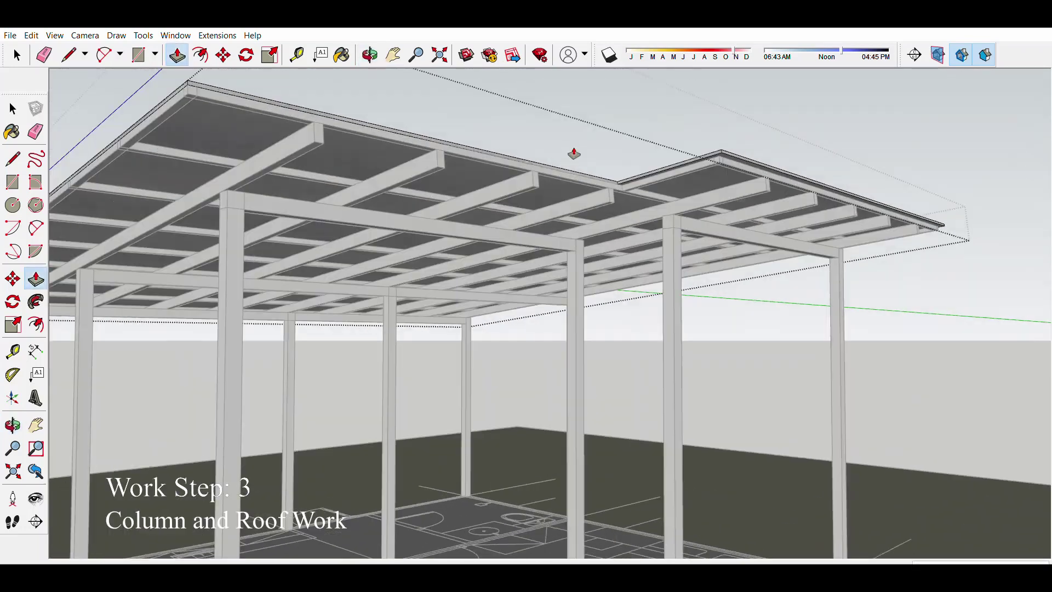
scroll(261, 150, up, 3)
scroll(261, 150, down, 3)
mouse_move(261, 150)
middle_down()
mouse_move(547, 165)
mouse_move(454, 94)
mouse_move(498, 231)
middle_up()
scroll(446, 97, down, 5)
scroll(446, 146, up, 4)
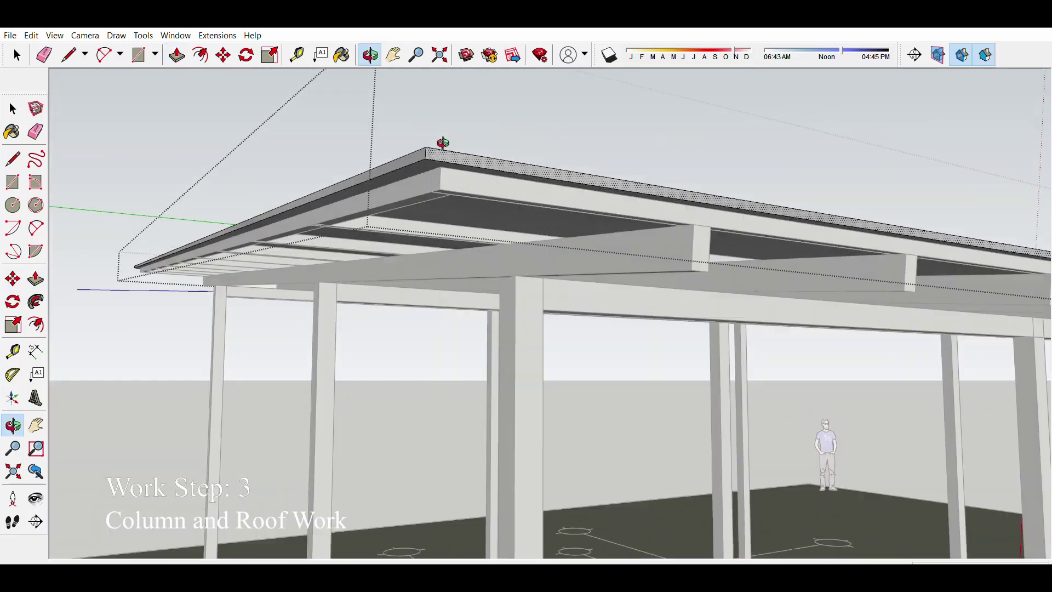
mouse_move(445, 145)
middle_down()
mouse_move(678, 254)
mouse_move(665, 255)
middle_up()
scroll(665, 255, down, 4)
key(space)
mouse_move(695, 113)
middle_down()
mouse_move(681, 241)
mouse_move(466, 287)
mouse_move(551, 235)
mouse_move(548, 356)
middle_up()
scroll(466, 288, down, 2)
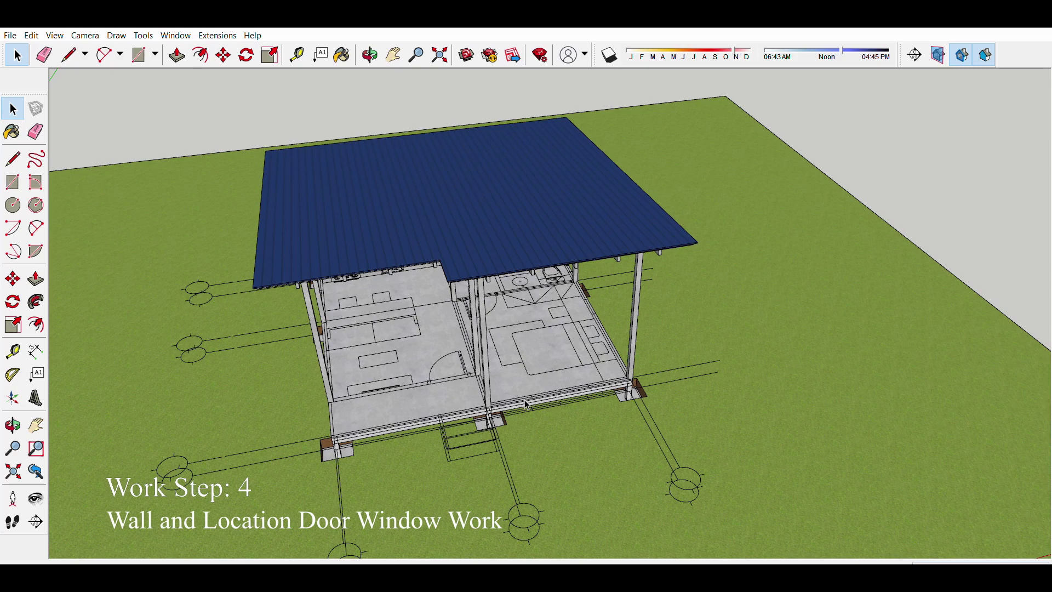
Step: Draw a small rectangle beside the door swing and push/pull it into a tall upright post
scroll(493, 395, up, 5)
scroll(394, 409, up, 4)
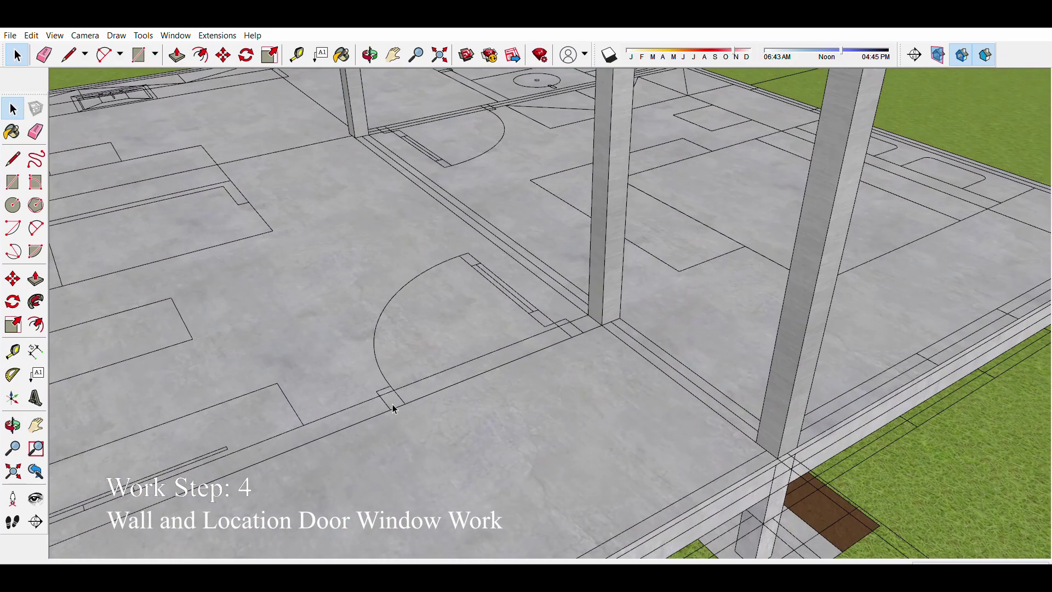
key(r)
scroll(405, 372, up, 2)
scroll(402, 412, down, 5)
click(401, 412)
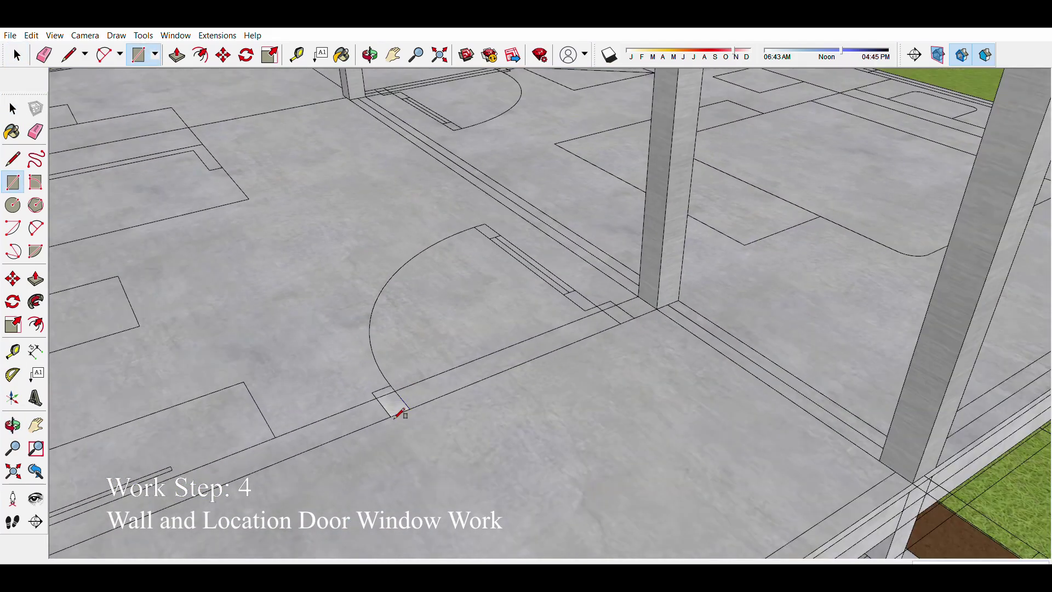
key(p)
middle_drag(404, 383, 408, 207)
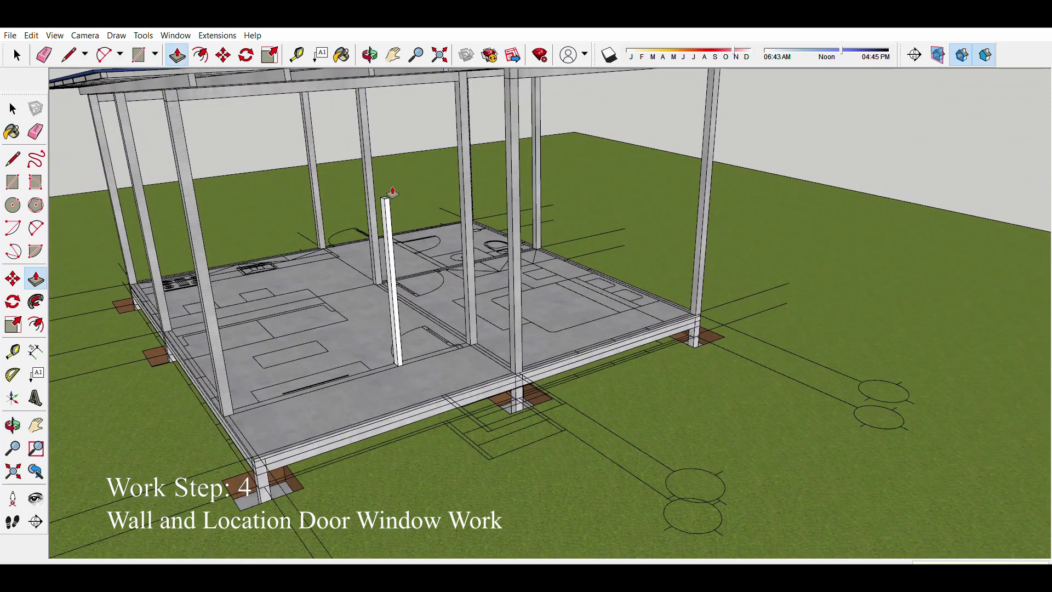
scroll(393, 192, down, 2)
scroll(392, 191, down, 3)
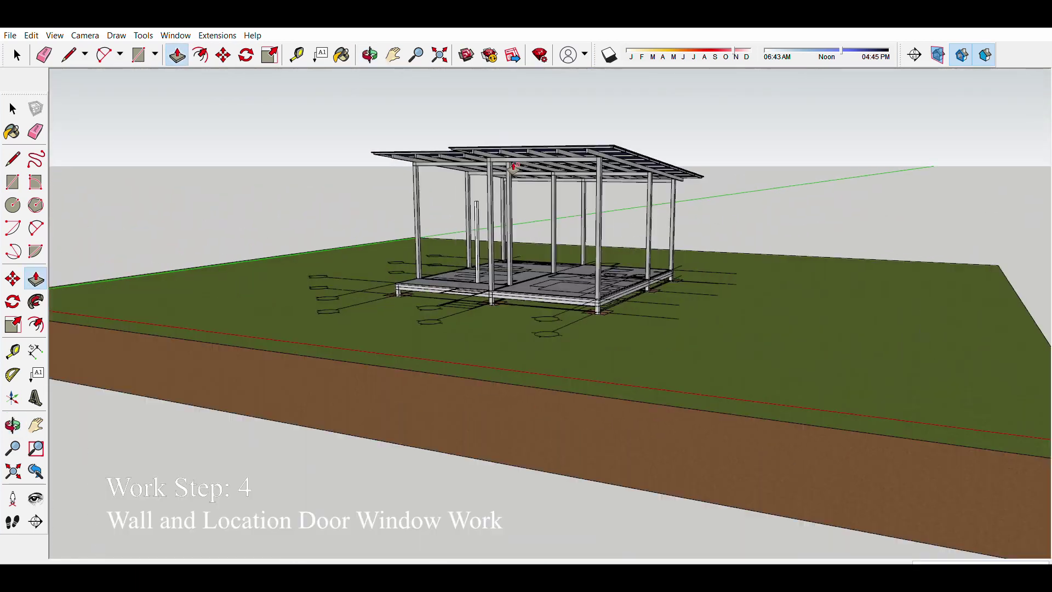
scroll(484, 213, up, 6)
Step: Cancel the unfinished move of the new post and return to the Select tool
key(space)
scroll(485, 213, up, 2)
key(m)
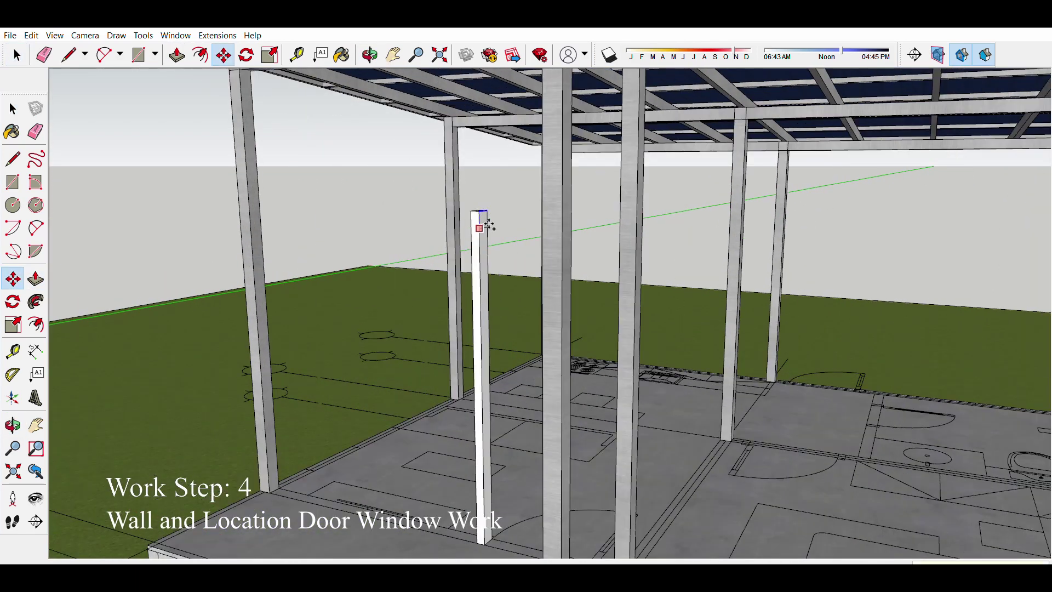
scroll(489, 225, up, 2)
key(space)
scroll(482, 211, up, 3)
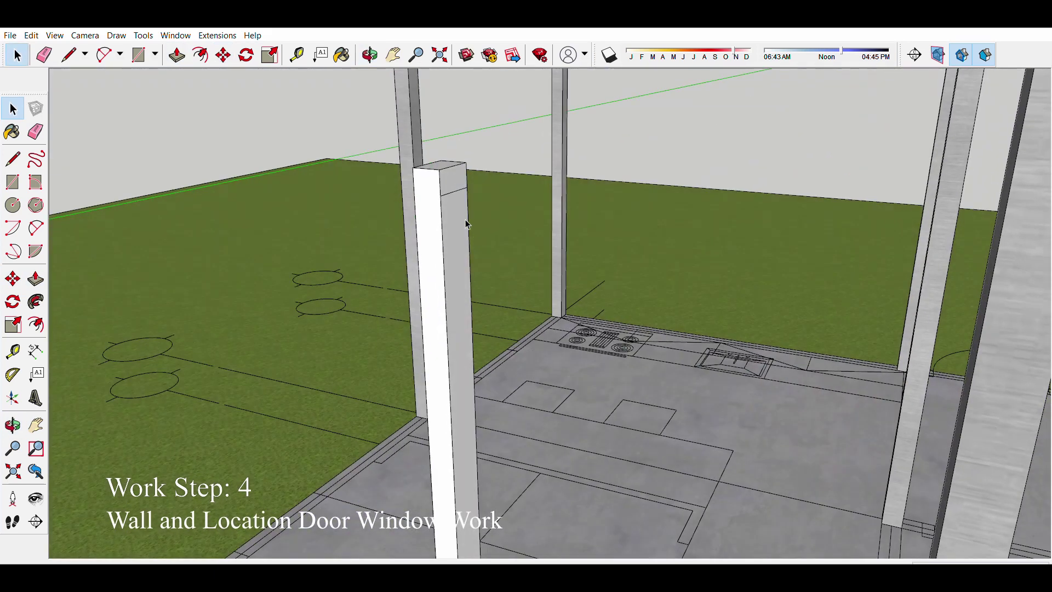
key(space)
scroll(459, 180, down, 5)
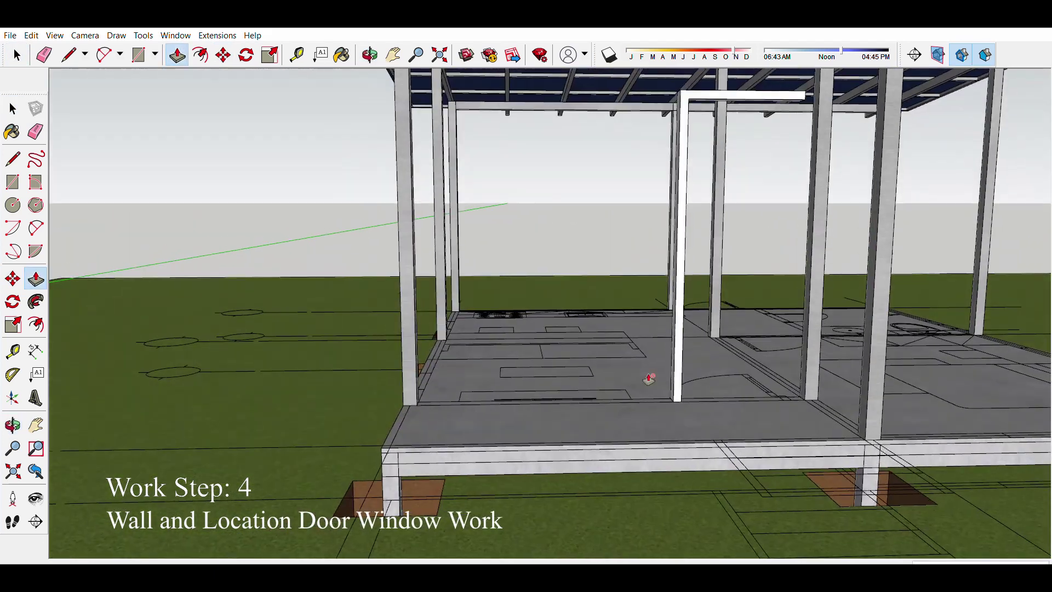
Step: Orbit up toward the blue roof frame, starting and then cancelling a move of the door frame
middle_drag(650, 376, 685, 274)
scroll(735, 200, up, 5)
scroll(735, 200, up, 2)
key(m)
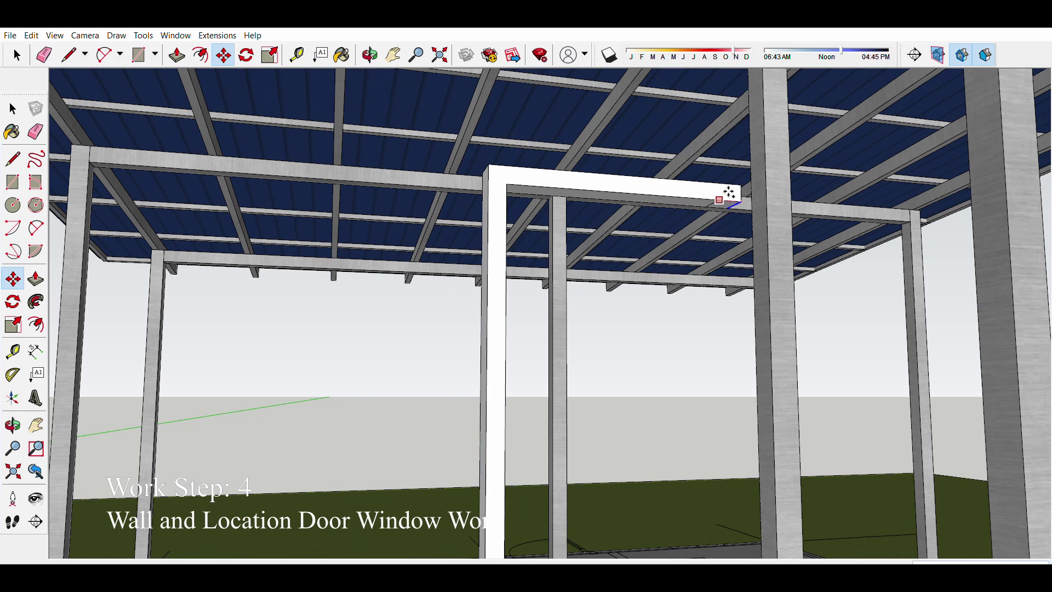
key(space)
Step: Leave Paint Bucket for the Select tool and zoom in on the white door frame
scroll(728, 200, down, 2)
scroll(727, 298, down, 5)
scroll(636, 441, up, 5)
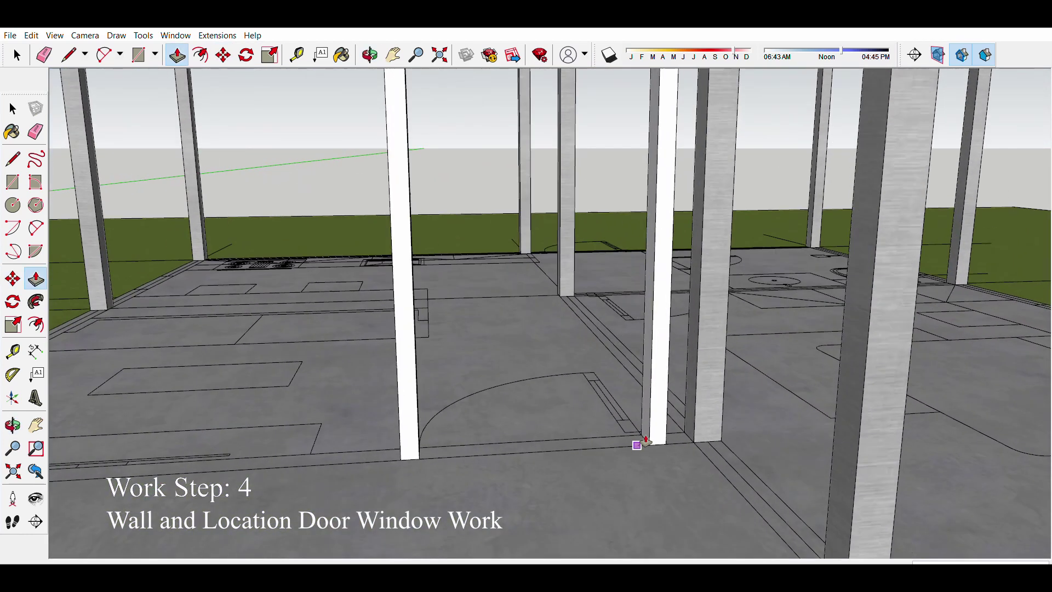
scroll(478, 439, down, 3)
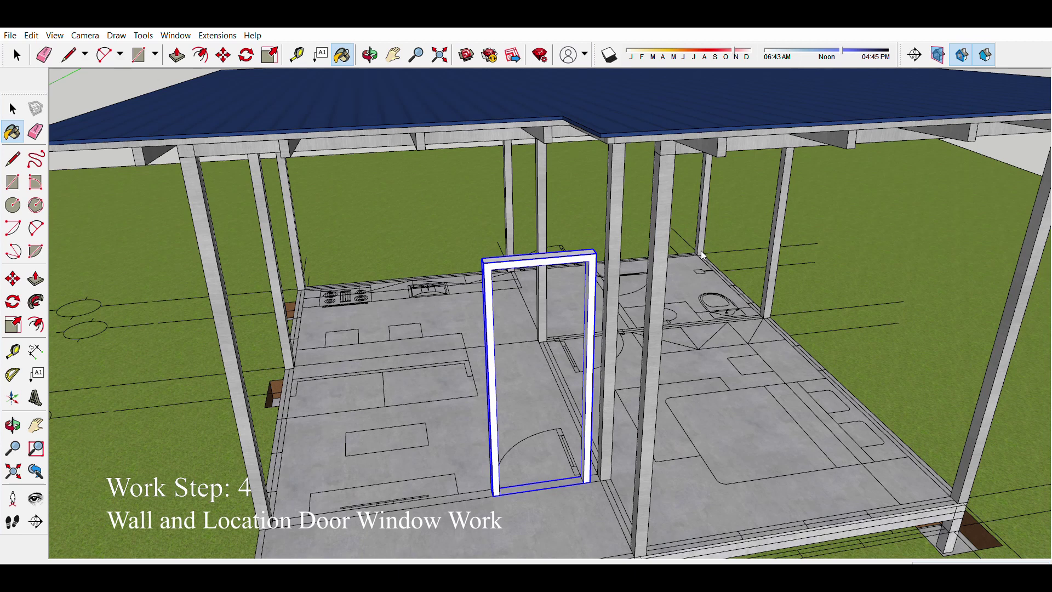
scroll(608, 307, down, 5)
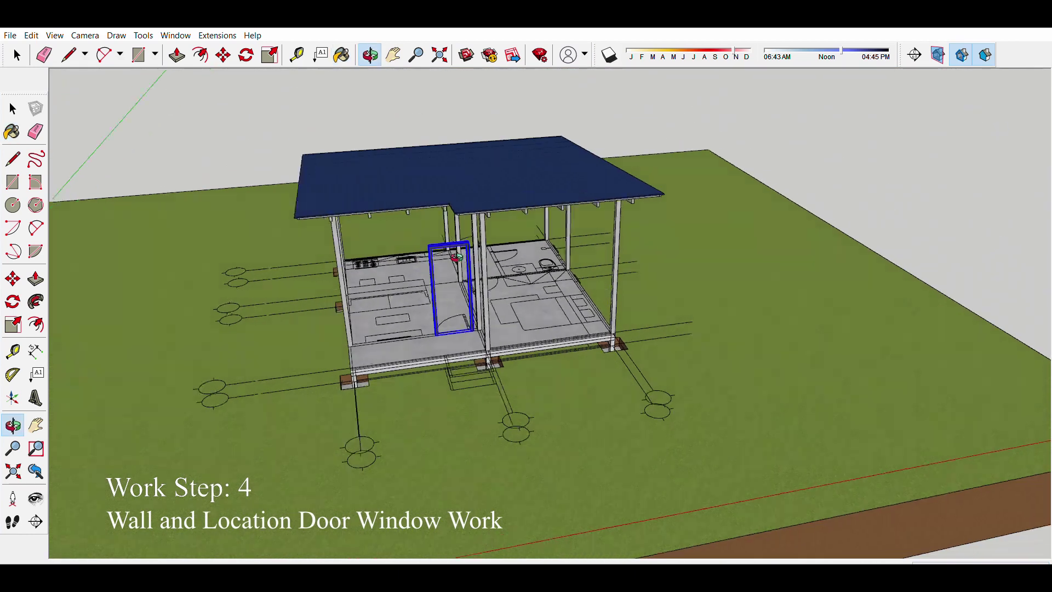
scroll(504, 260, up, 2)
scroll(504, 260, up, 2)
scroll(493, 274, down, 5)
key(space)
scroll(493, 274, up, 3)
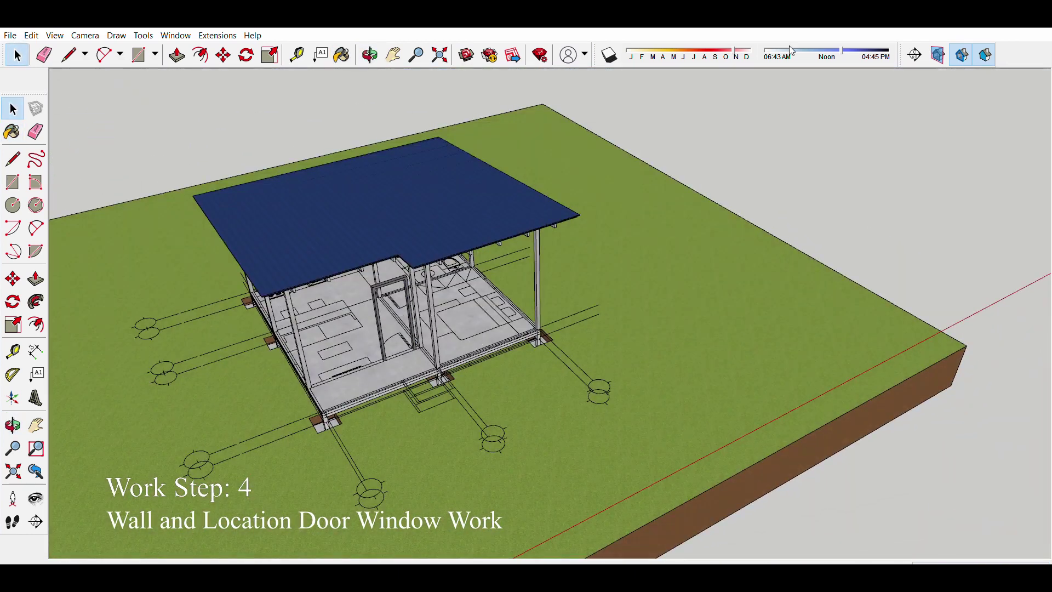
scroll(411, 281, up, 4)
scroll(411, 281, down, 4)
Step: Select the door frame and move it toward the interior partition line
scroll(414, 329, up, 4)
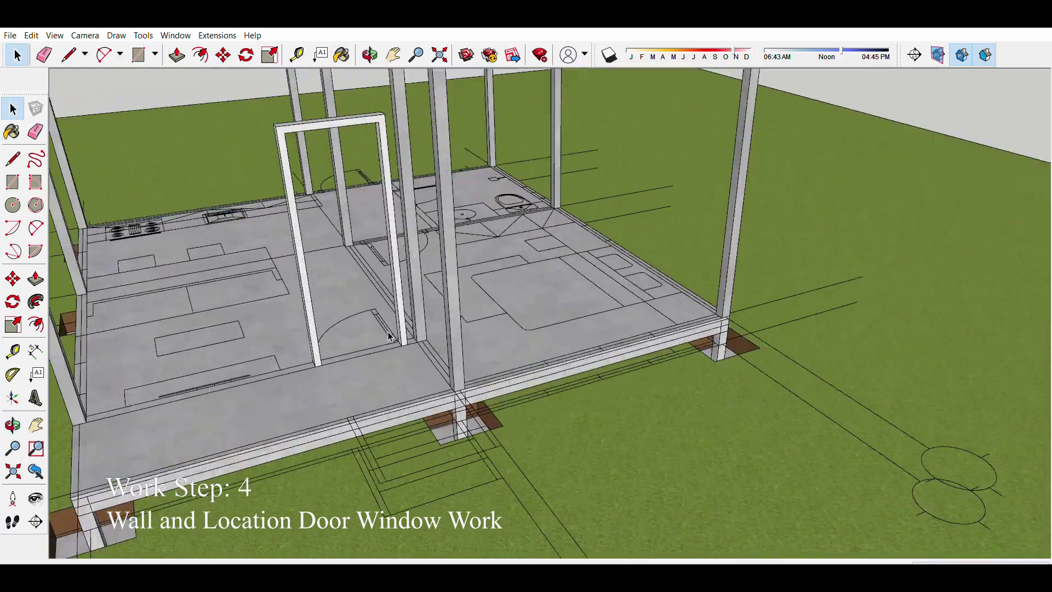
scroll(414, 338, up, 1)
click(414, 338)
scroll(415, 338, down, 3)
scroll(399, 188, up, 5)
scroll(460, 227, down, 2)
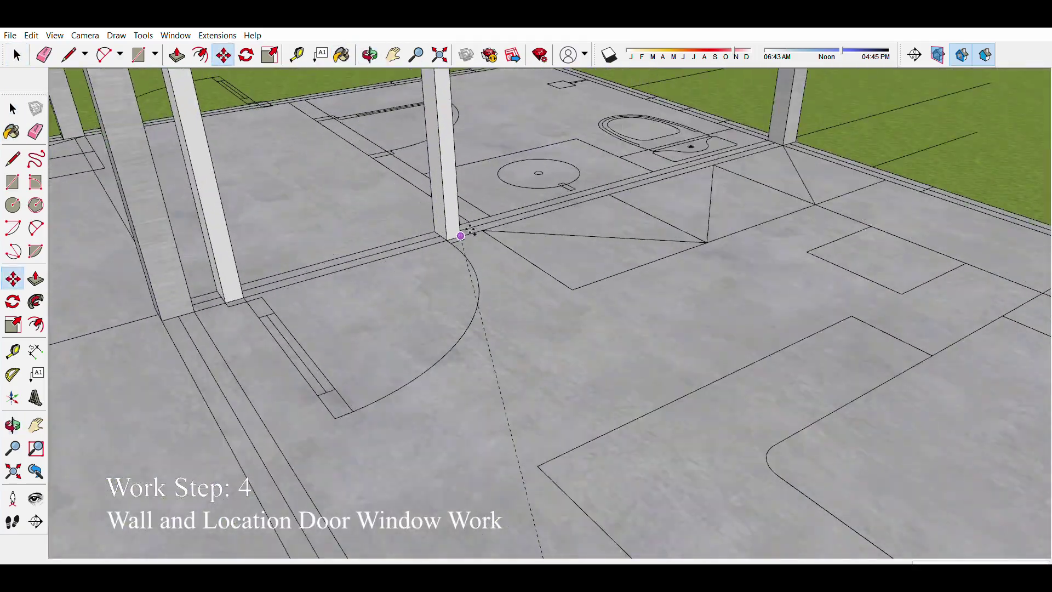
mouse_move(460, 228)
middle_down()
mouse_move(400, 298)
mouse_move(363, 313)
middle_up()
key(m)
scroll(357, 343, up, 5)
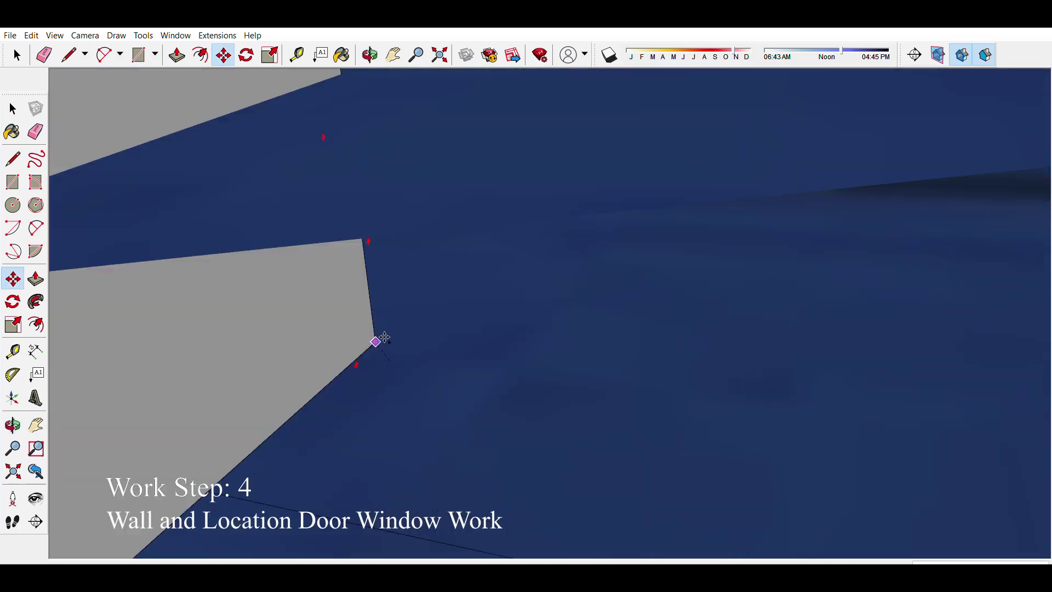
mouse_move(272, 223)
middle_down()
mouse_move(343, 293)
mouse_move(307, 328)
middle_up()
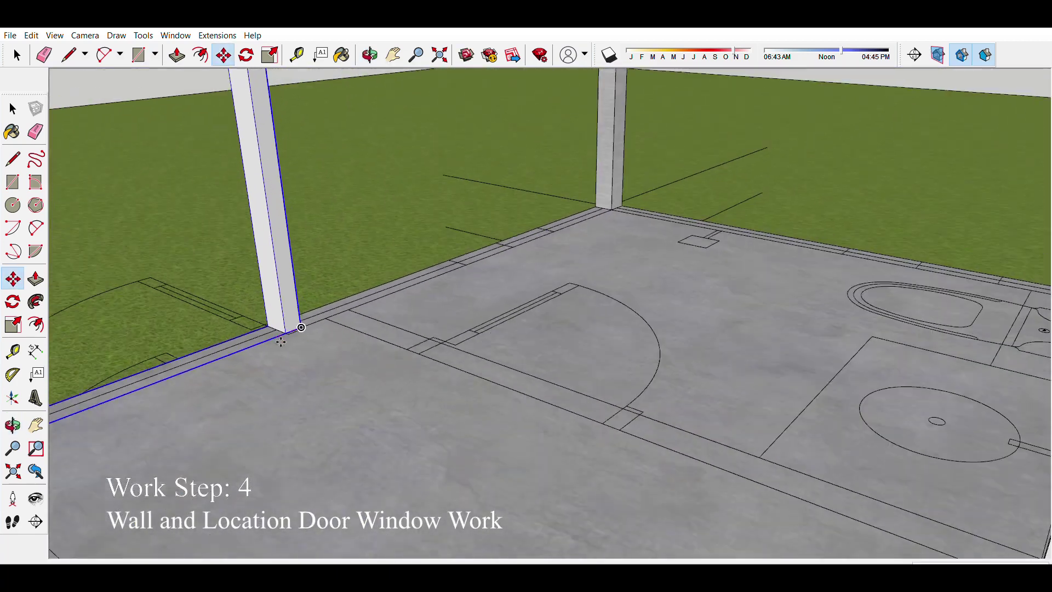
Step: From a low interior view, move the door frame onto the floor-plan partition line
scroll(311, 380, down, 5)
middle_drag(311, 380, 291, 400)
scroll(290, 400, up, 5)
key(q)
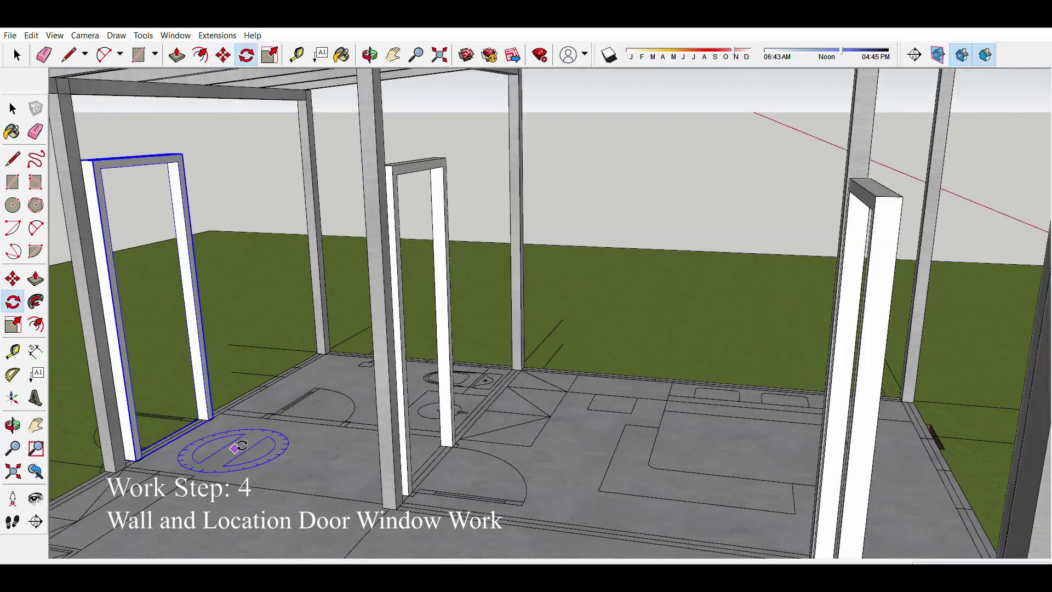
key(m)
middle_drag(278, 413, 340, 444)
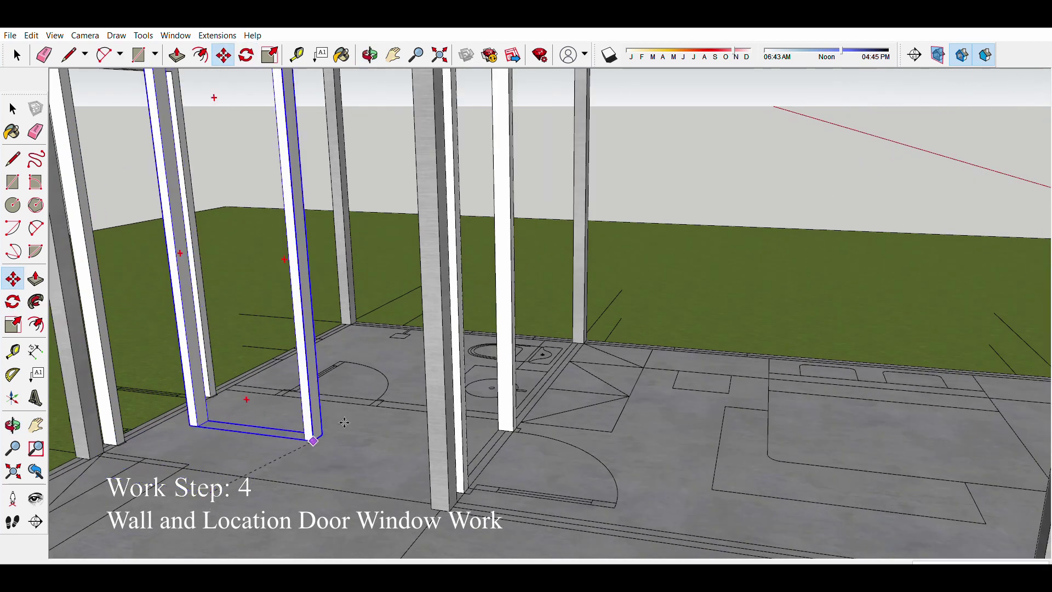
scroll(359, 456, up, 5)
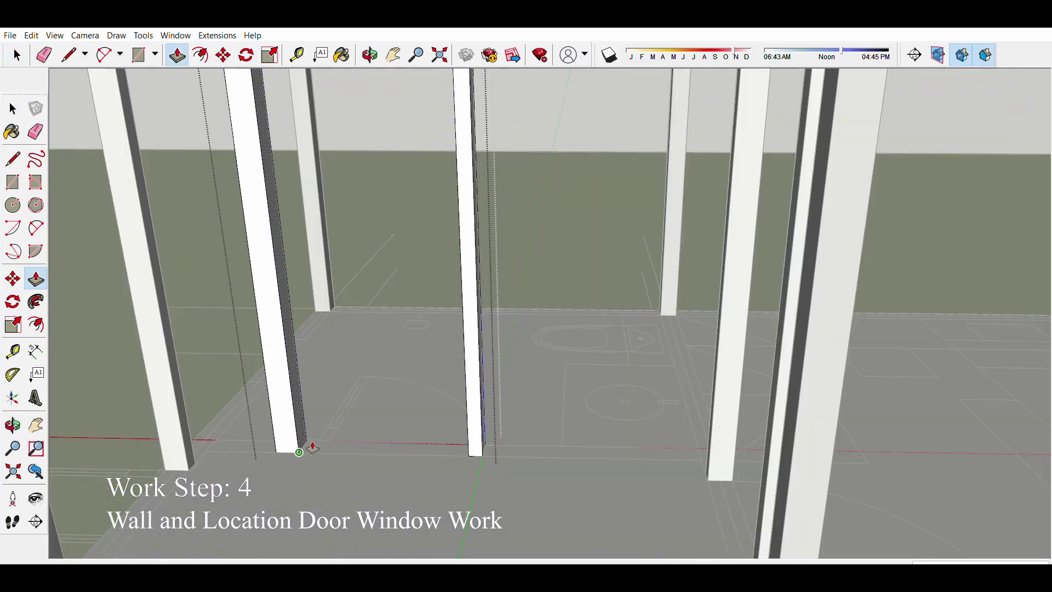
Step: Orbit and zoom around the columns to check the door frame's placement
middle_drag(312, 448, 410, 444)
scroll(412, 445, down, 2)
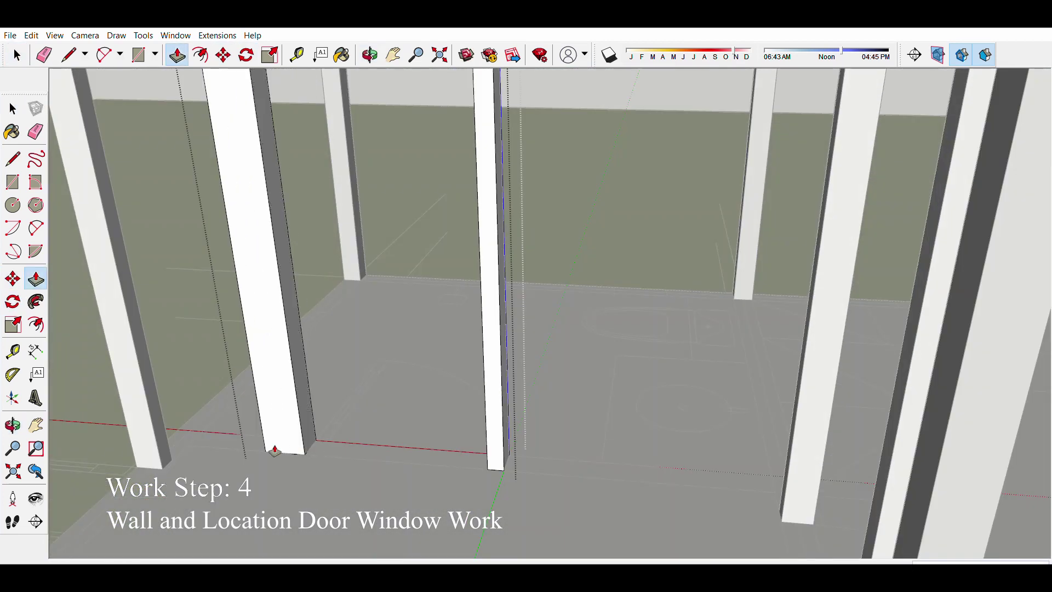
scroll(453, 446, up, 2)
scroll(464, 449, down, 2)
scroll(281, 234, down, 3)
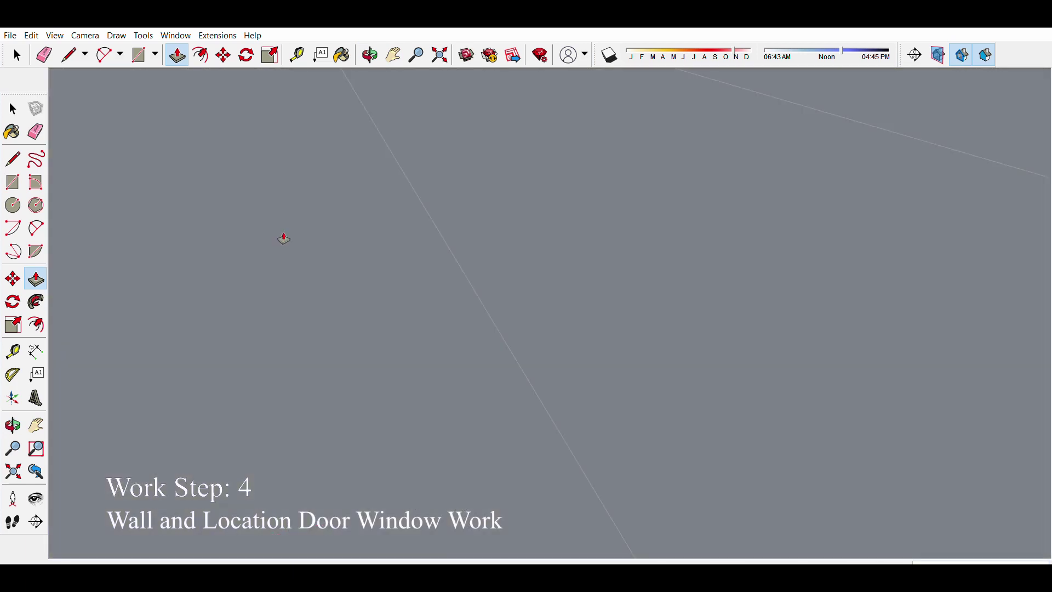
scroll(326, 337, down, 3)
scroll(325, 337, up, 5)
scroll(376, 242, up, 3)
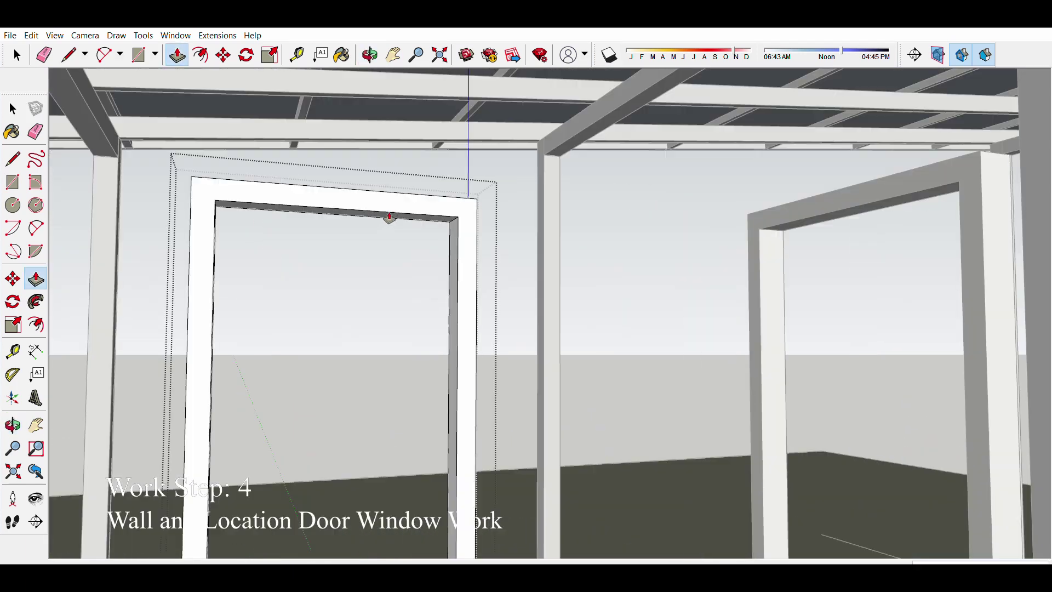
Step: Orbit away from the door frame to view the model from a new angle
middle_drag(394, 230, 360, 306)
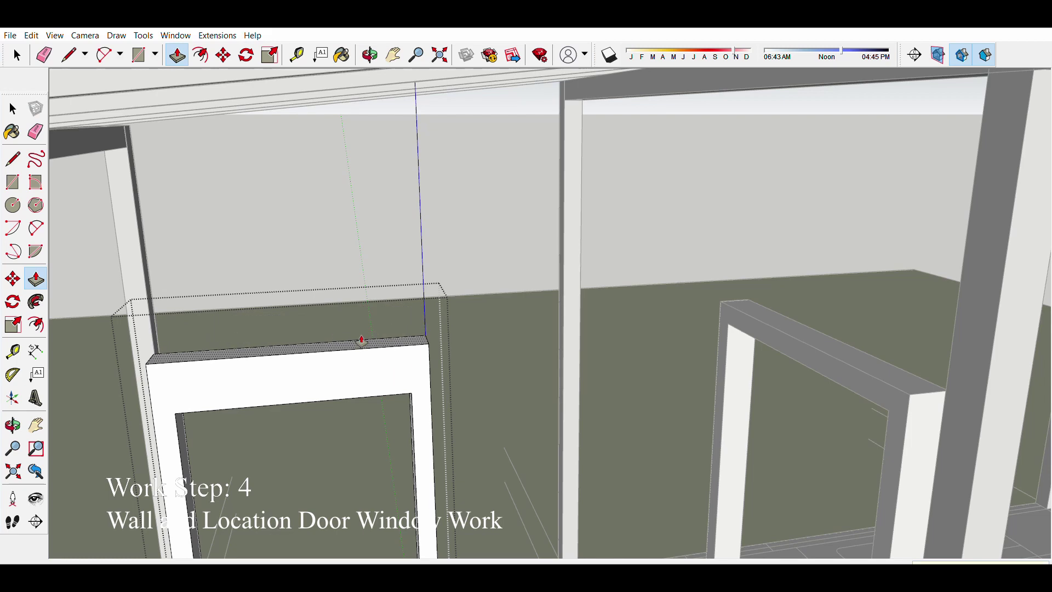
scroll(385, 277, down, 3)
scroll(382, 176, down, 3)
scroll(395, 247, up, 3)
scroll(329, 328, down, 3)
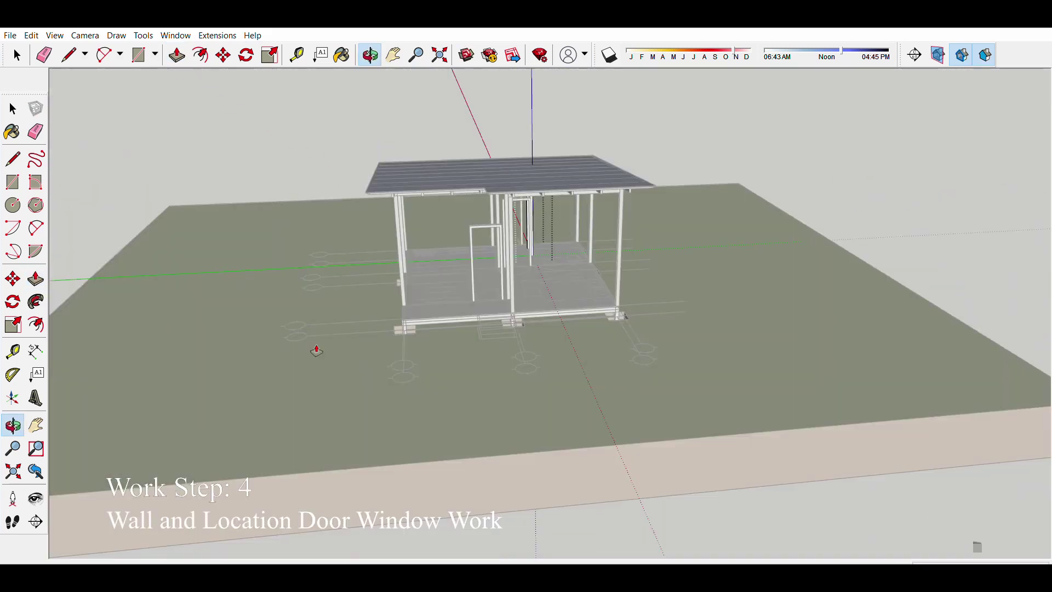
middle_drag(315, 347, 343, 352)
Step: Return to the Select tool and orbit from eye level back up over the house
key(space)
scroll(724, 157, up, 3)
middle_drag(494, 273, 493, 230)
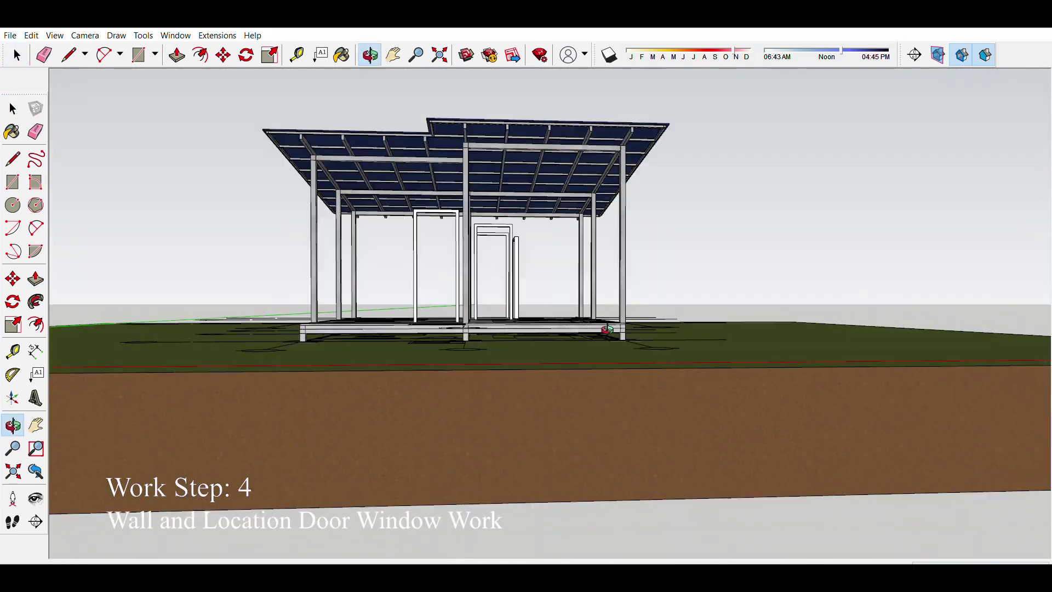
scroll(493, 230, down, 3)
scroll(438, 308, up, 3)
mouse_move(493, 274)
middle_down()
mouse_move(439, 308)
mouse_move(383, 274)
mouse_move(345, 228)
middle_up()
scroll(383, 274, down, 3)
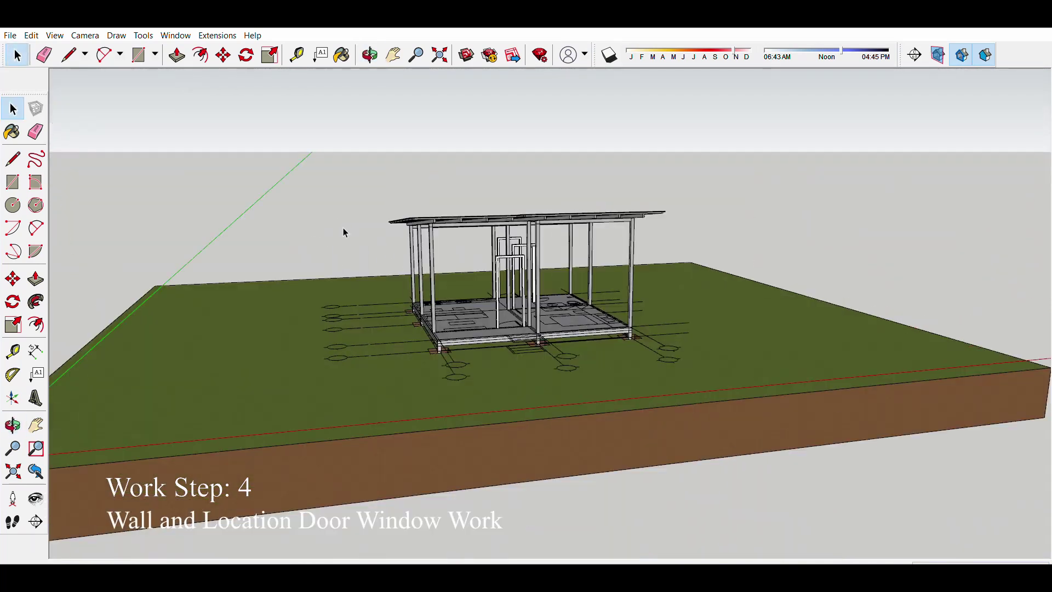
scroll(539, 496, up, 3)
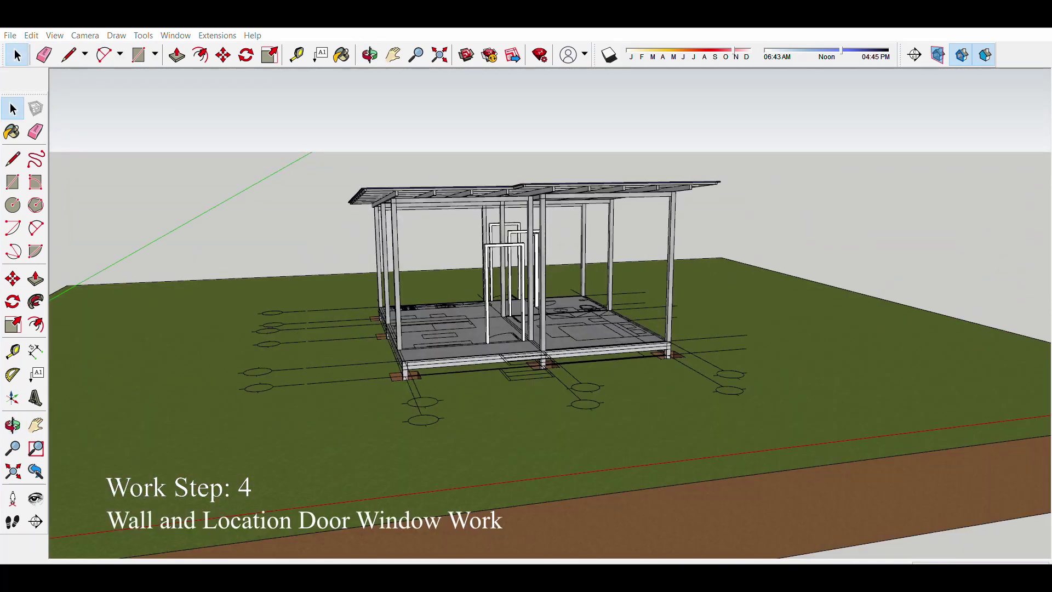
Step: Push/Pull a floor-edge strip up into a tall wall and fix its height
mouse_move(531, 331)
middle_down()
mouse_move(534, 269)
mouse_move(569, 416)
mouse_move(610, 347)
mouse_move(570, 384)
mouse_move(433, 340)
mouse_move(281, 317)
mouse_move(307, 336)
middle_up()
scroll(569, 415, up, 3)
scroll(597, 361, down, 3)
scroll(562, 373, up, 5)
scroll(562, 372, up, 3)
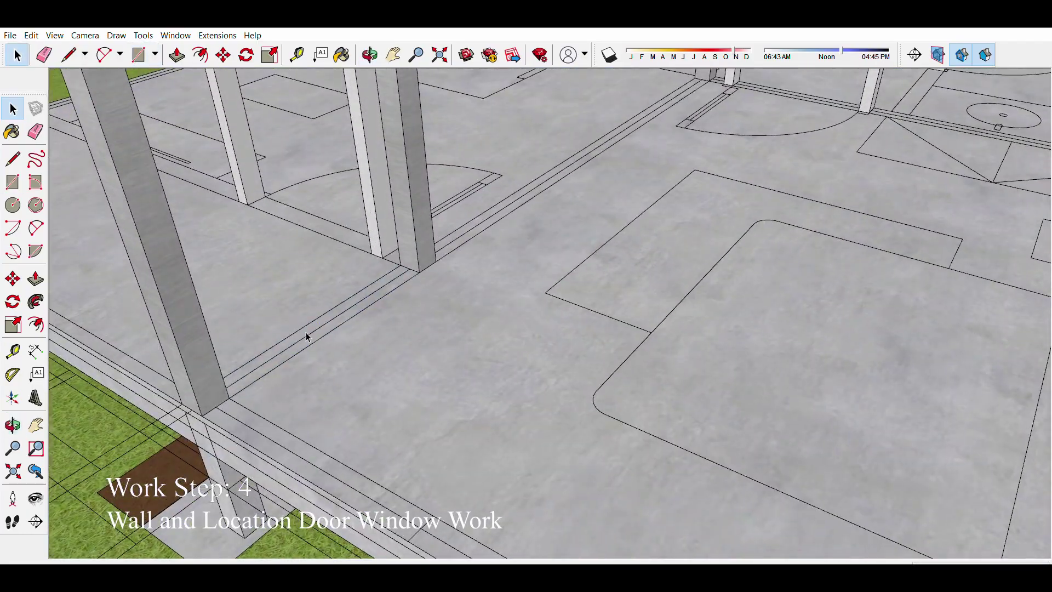
key(p)
scroll(307, 336, down, 5)
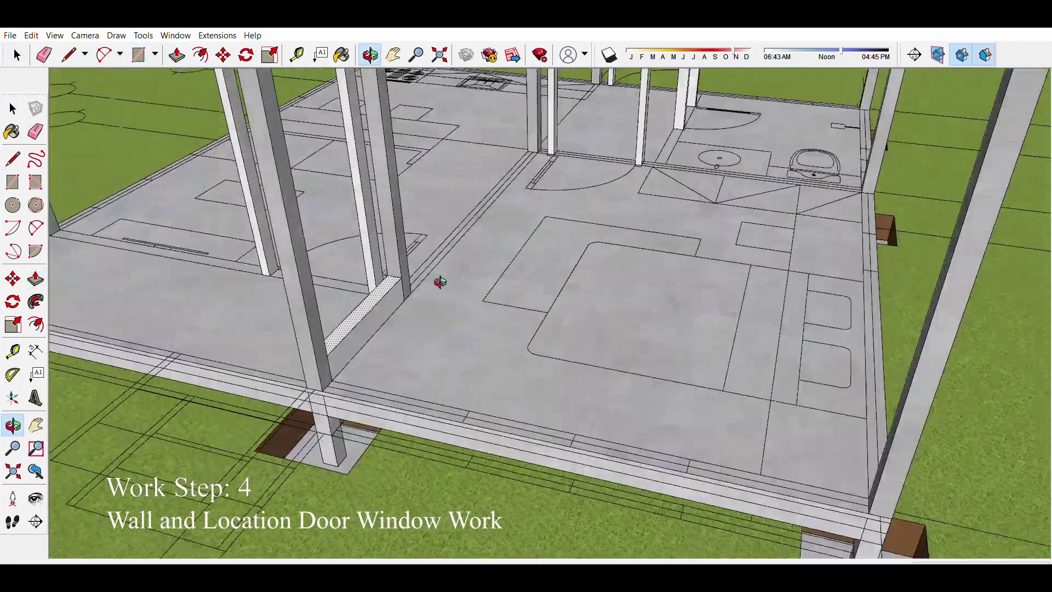
mouse_move(441, 282)
middle_down()
mouse_move(606, 251)
mouse_move(611, 373)
mouse_move(356, 429)
middle_up()
scroll(612, 386, down, 2)
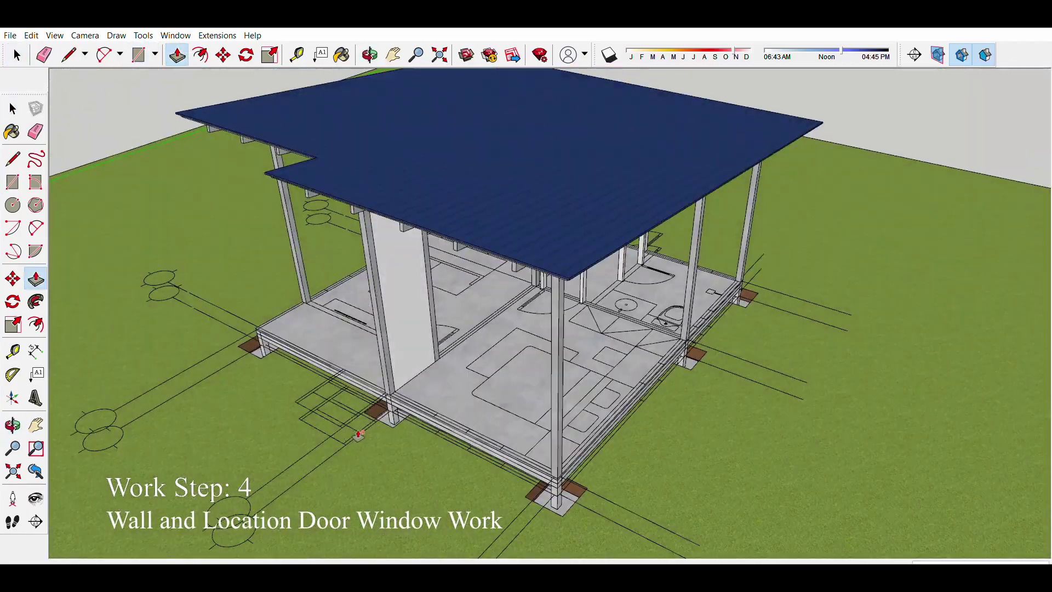
scroll(356, 429, up, 5)
scroll(535, 434, up, 3)
click(533, 417)
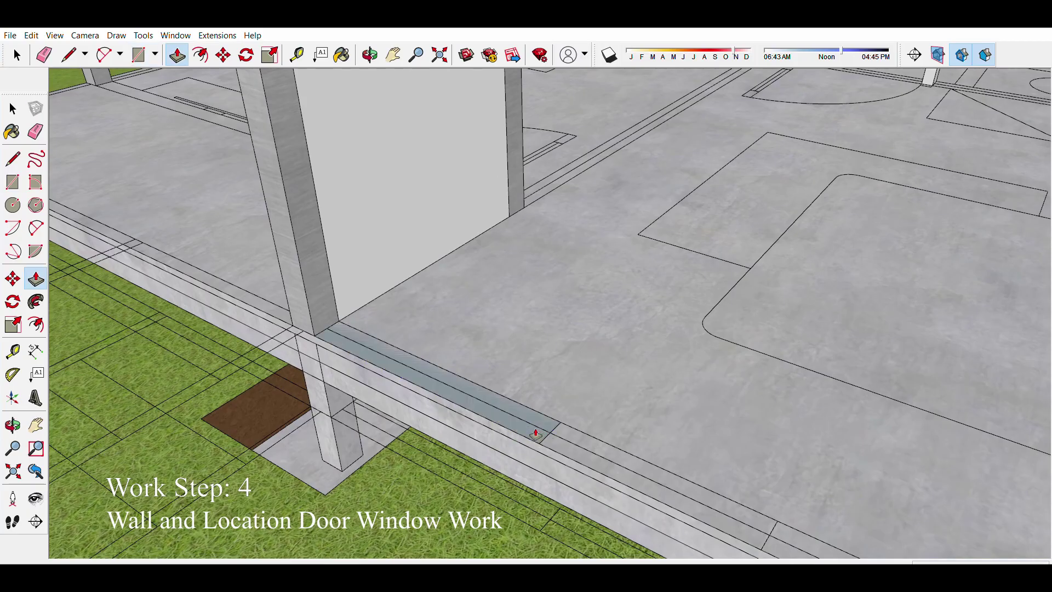
scroll(537, 406, down, 3)
scroll(543, 388, down, 3)
scroll(607, 121, up, 2)
click(607, 122)
Step: Begin a rectangle on the floor edge, orbiting to locate the spot beneath a window
middle_drag(607, 122, 545, 466)
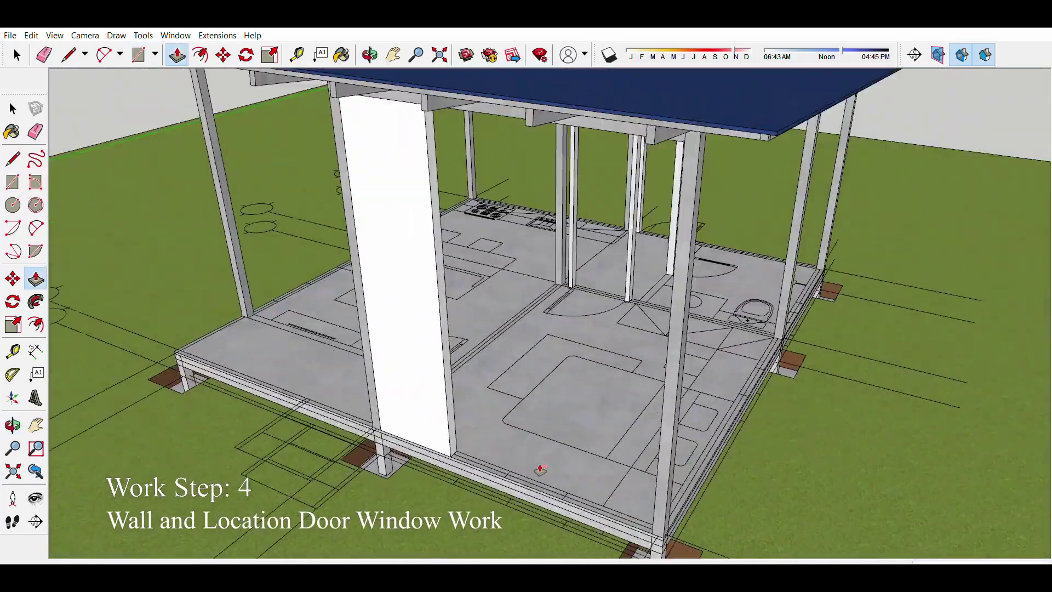
key(r)
scroll(576, 493, up, 3)
scroll(955, 387, up, 3)
key(p)
scroll(954, 394, down, 5)
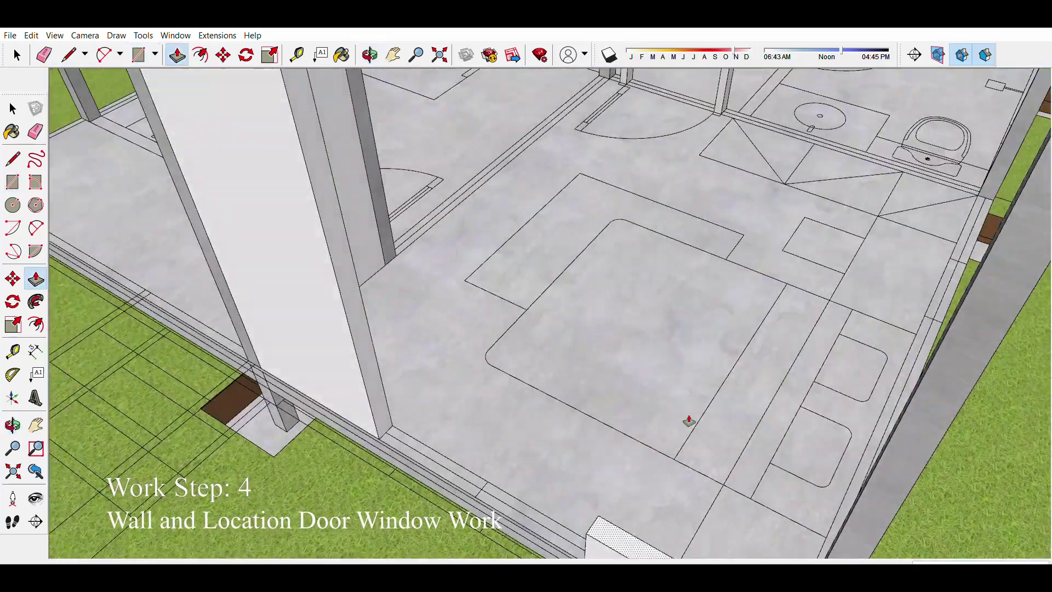
middle_drag(688, 420, 615, 334)
scroll(615, 334, down, 3)
scroll(559, 446, up, 4)
scroll(559, 446, up, 3)
key(r)
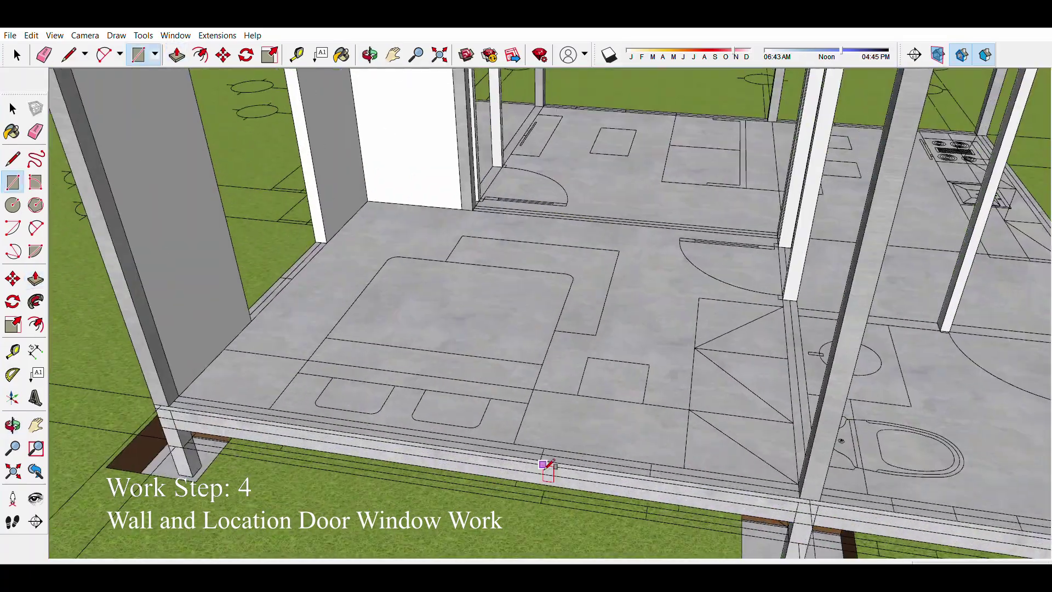
click(622, 450)
scroll(300, 411, down, 5)
middle_drag(301, 410, 460, 223)
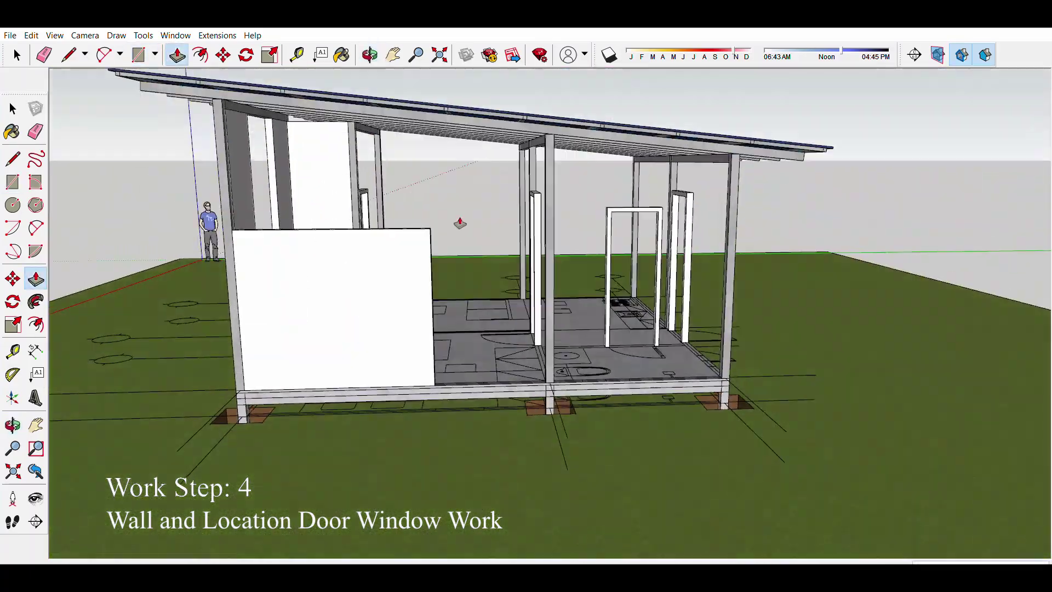
middle_drag(553, 133, 429, 423)
scroll(437, 423, up, 4)
scroll(787, 423, up, 3)
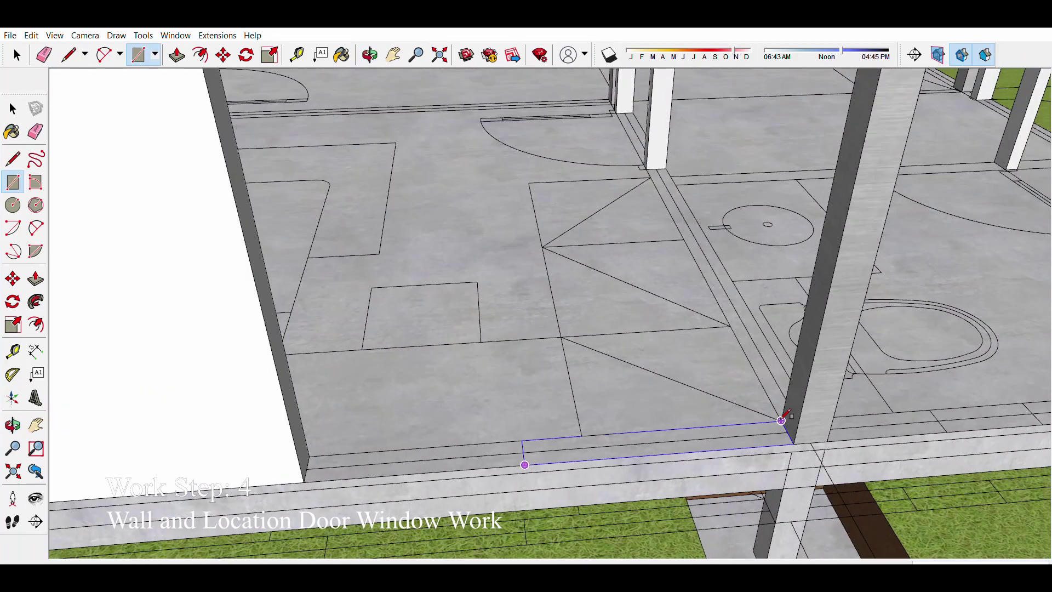
scroll(725, 439, down, 5)
mouse_move(646, 298)
middle_down()
mouse_move(737, 99)
mouse_move(629, 376)
mouse_move(615, 383)
middle_up()
Step: Draw a small rectangle on the floor edge and pull it up into a sill block
key(r)
scroll(624, 403, up, 5)
scroll(625, 404, down, 2)
click(493, 329)
click(554, 342)
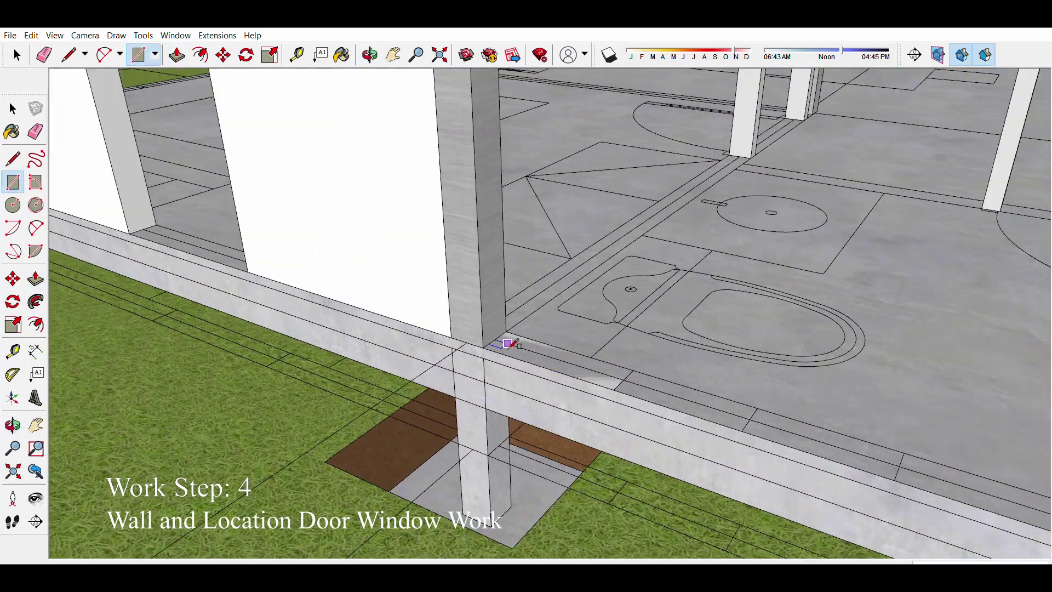
key(p)
drag(529, 334, 525, 315)
Step: Orbit around to a low front view of the house
scroll(524, 315, down, 5)
middle_drag(525, 315, 588, 368)
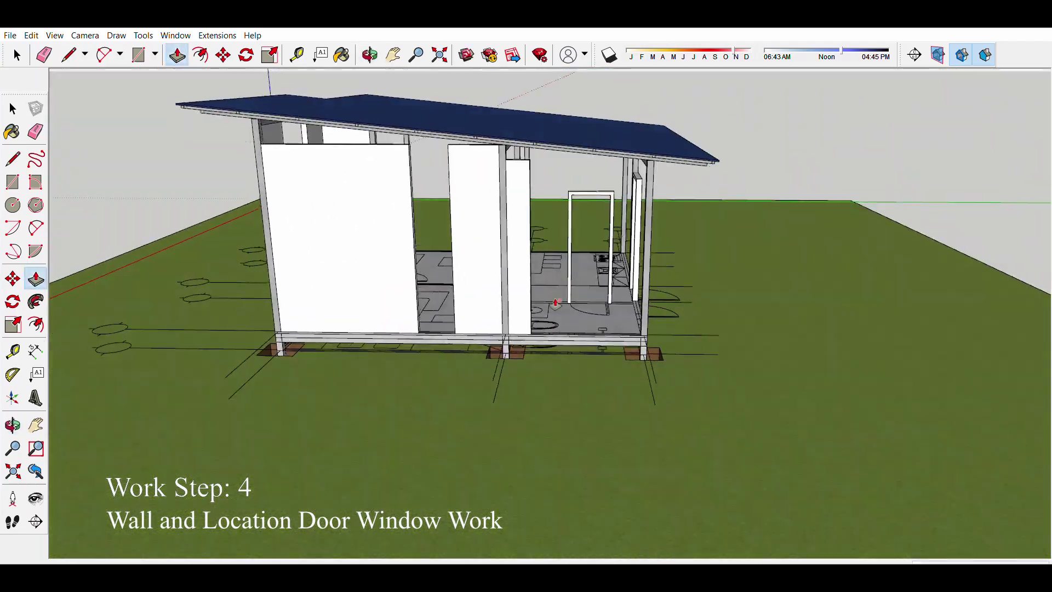
scroll(588, 368, up, 4)
scroll(588, 369, up, 4)
key(r)
key(p)
scroll(842, 383, down, 2)
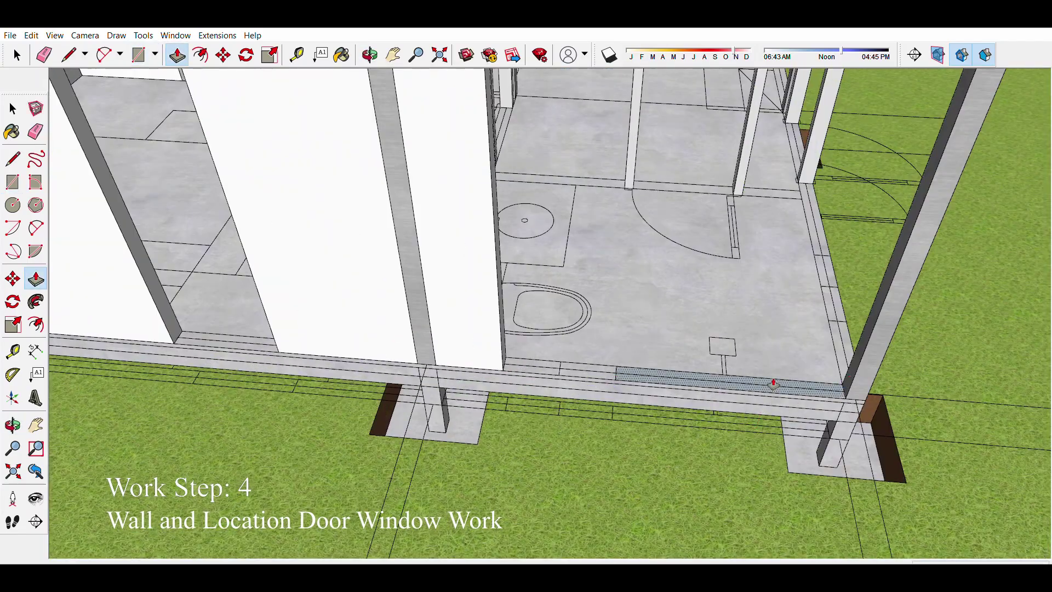
scroll(775, 380, down, 3)
middle_drag(774, 381, 734, 87)
scroll(734, 88, up, 3)
scroll(553, 213, down, 3)
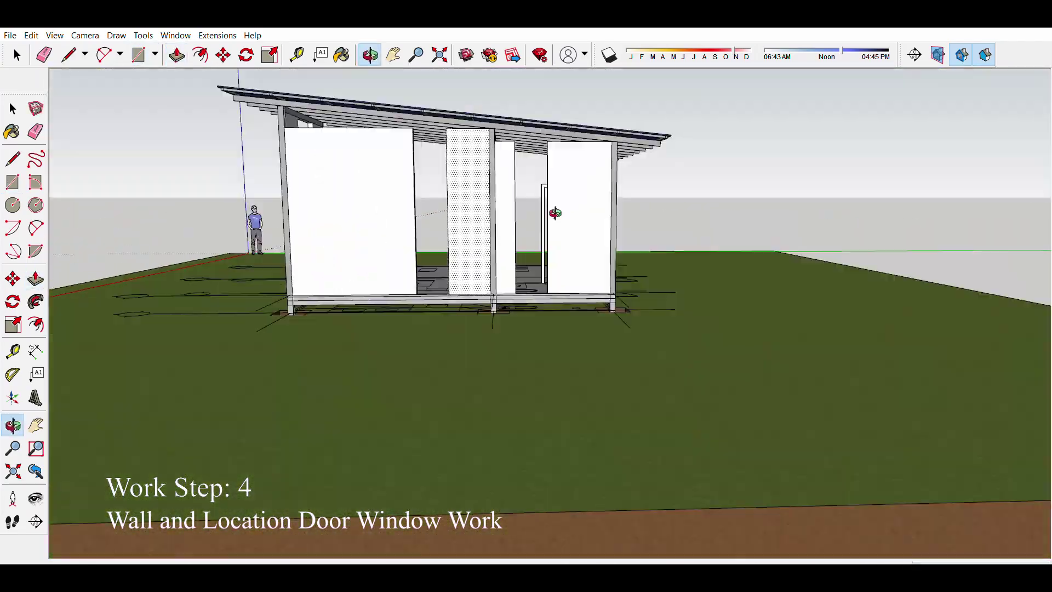
mouse_move(554, 213)
middle_down()
mouse_move(540, 275)
mouse_move(553, 301)
mouse_move(502, 268)
mouse_move(516, 399)
middle_up()
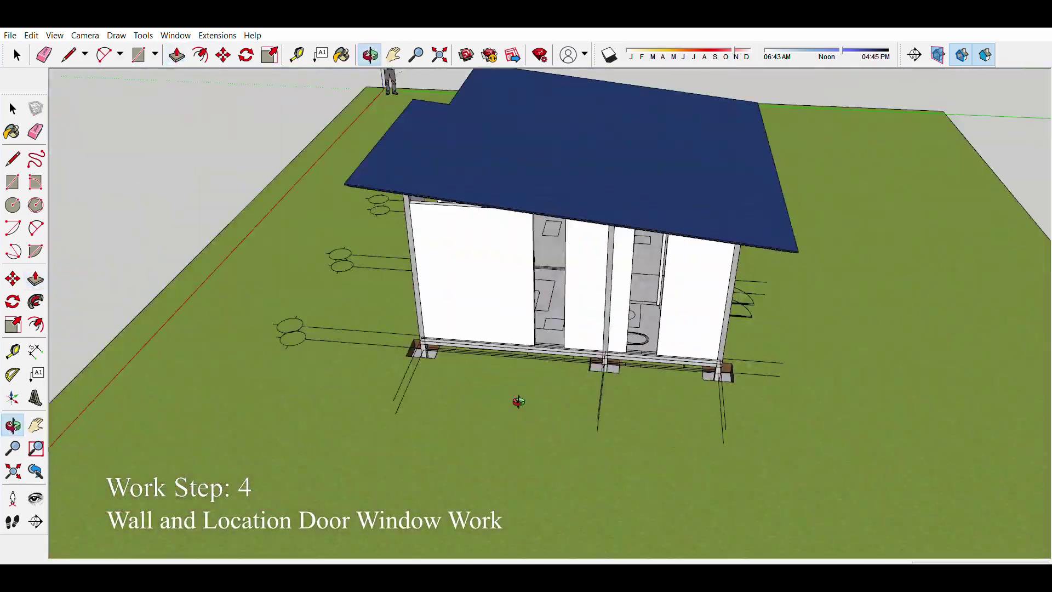
scroll(517, 399, up, 3)
key(r)
scroll(634, 387, up, 2)
scroll(438, 462, up, 2)
scroll(438, 462, down, 3)
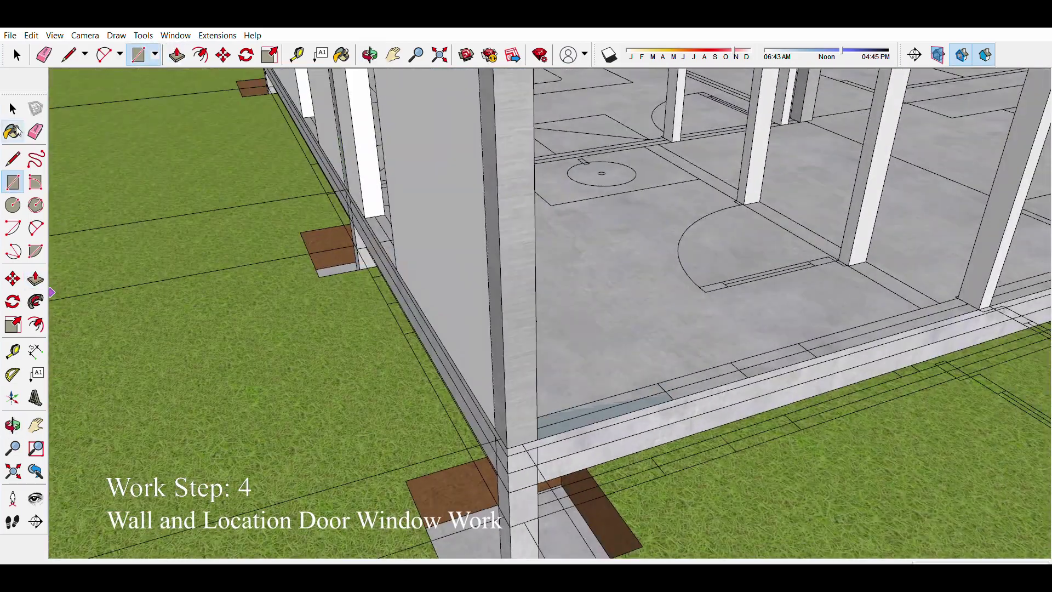
key(p)
Step: Draw a rectangle along the front wall base starting from the column base
middle_drag(614, 393, 489, 86)
scroll(560, 239, down, 2)
scroll(560, 240, up, 3)
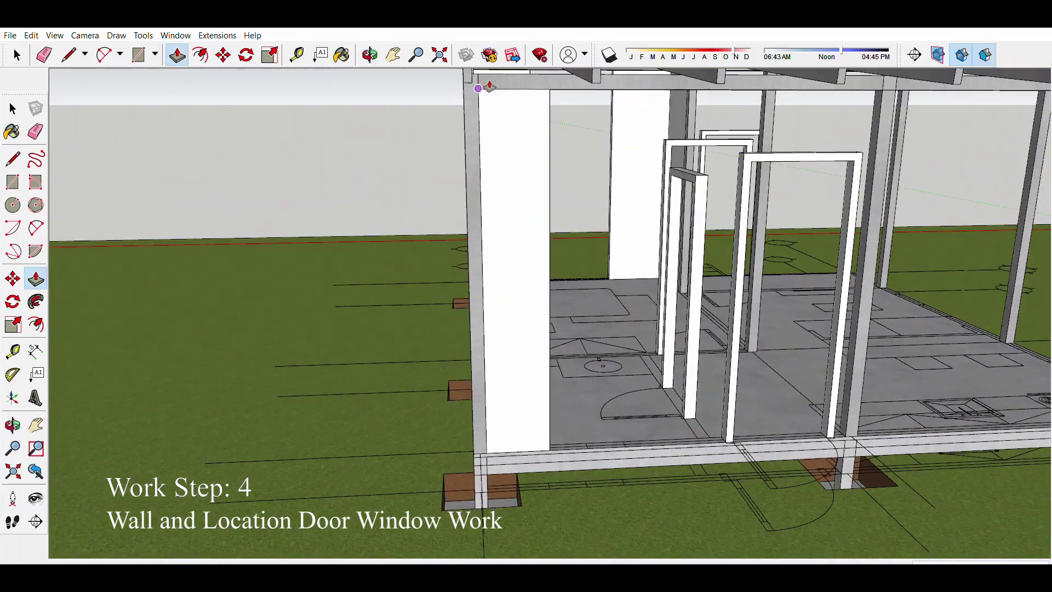
scroll(747, 404, up, 3)
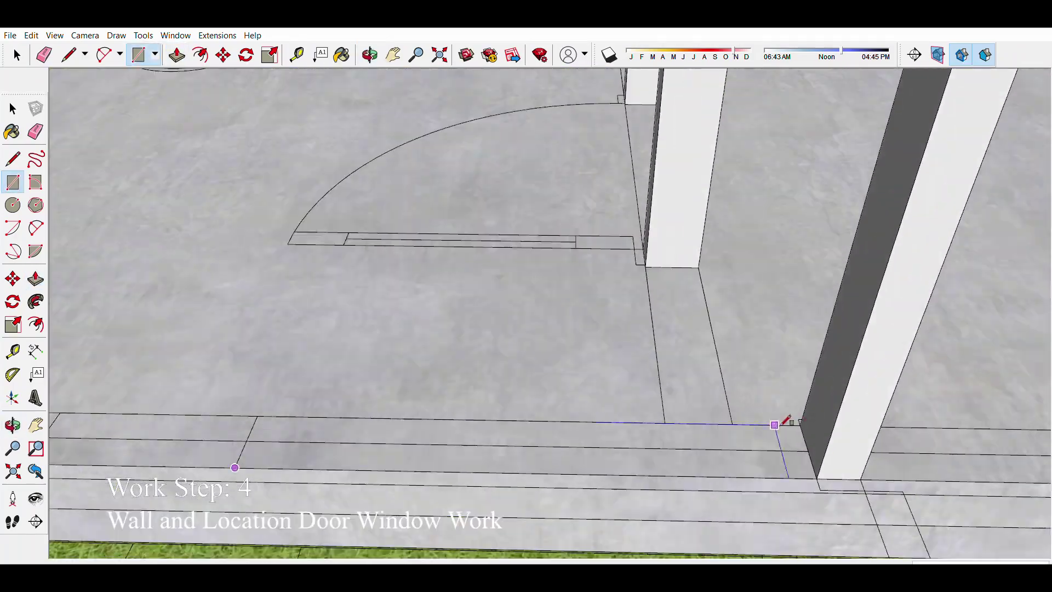
click(787, 423)
scroll(582, 416, down, 3)
scroll(631, 426, up, 2)
click(608, 452)
key(space)
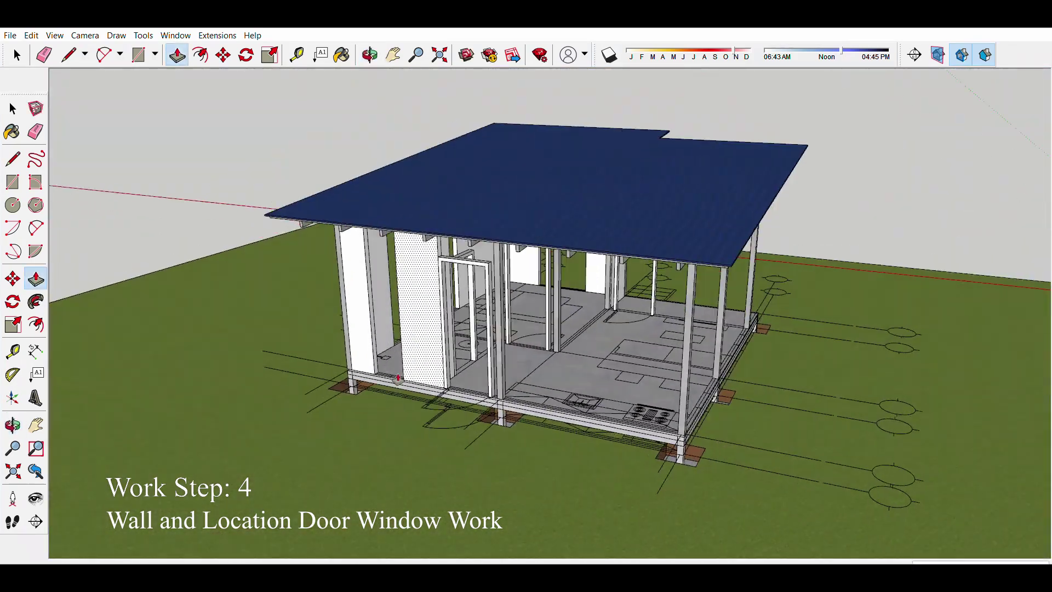
Step: Inspect the wall base from inside, then turn the view back to the exterior
scroll(578, 470, down, 1)
scroll(606, 340, down, 3)
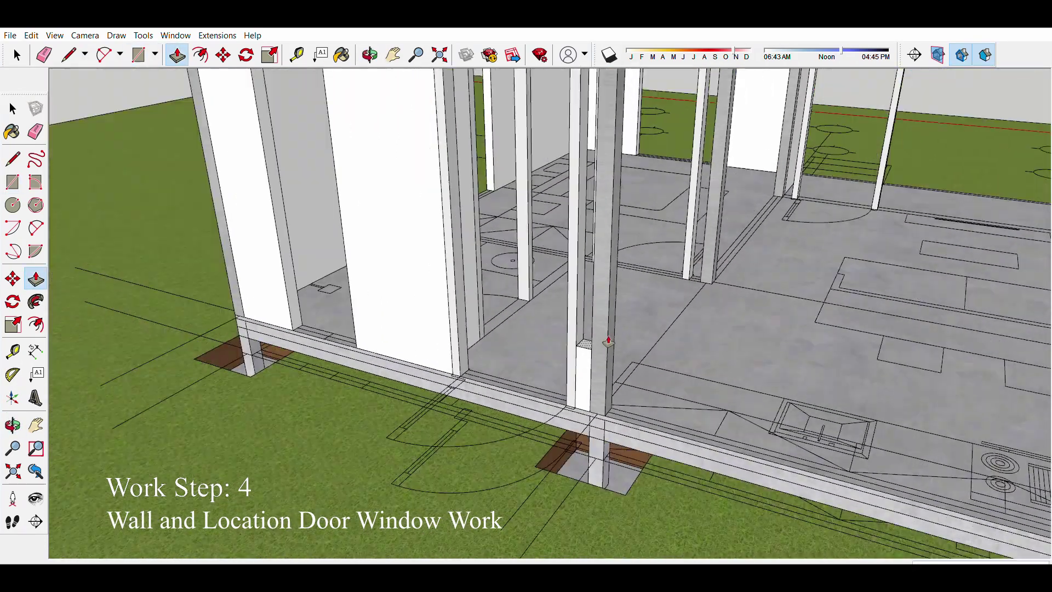
scroll(659, 285, down, 3)
mouse_move(648, 302)
middle_down()
mouse_move(500, 438)
mouse_move(871, 355)
middle_up()
scroll(463, 444, up, 3)
scroll(547, 427, up, 2)
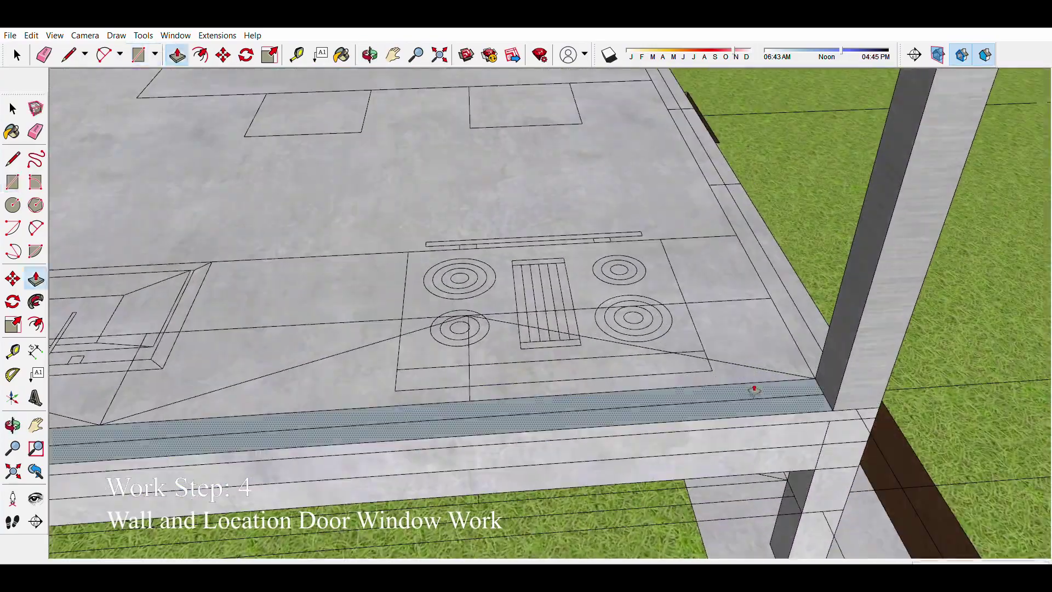
scroll(699, 214, down, 4)
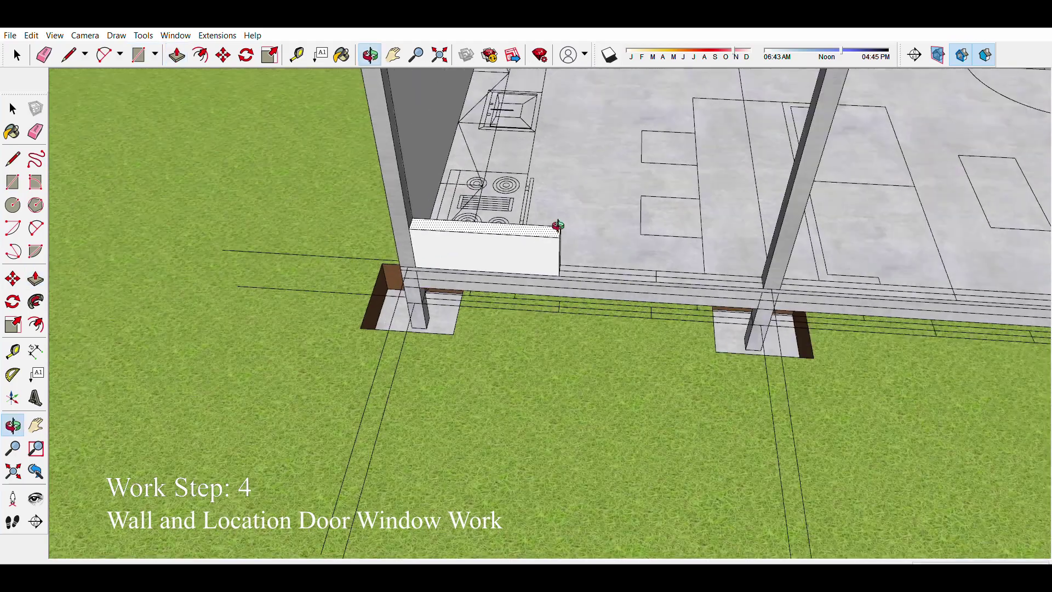
scroll(557, 225, down, 5)
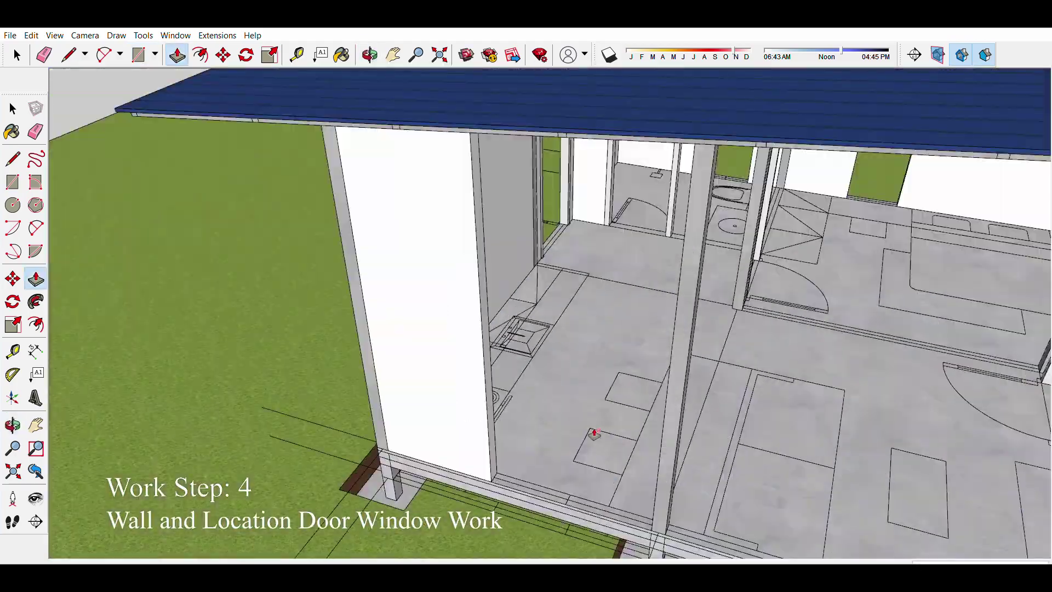
scroll(595, 434, down, 5)
middle_drag(594, 434, 485, 261)
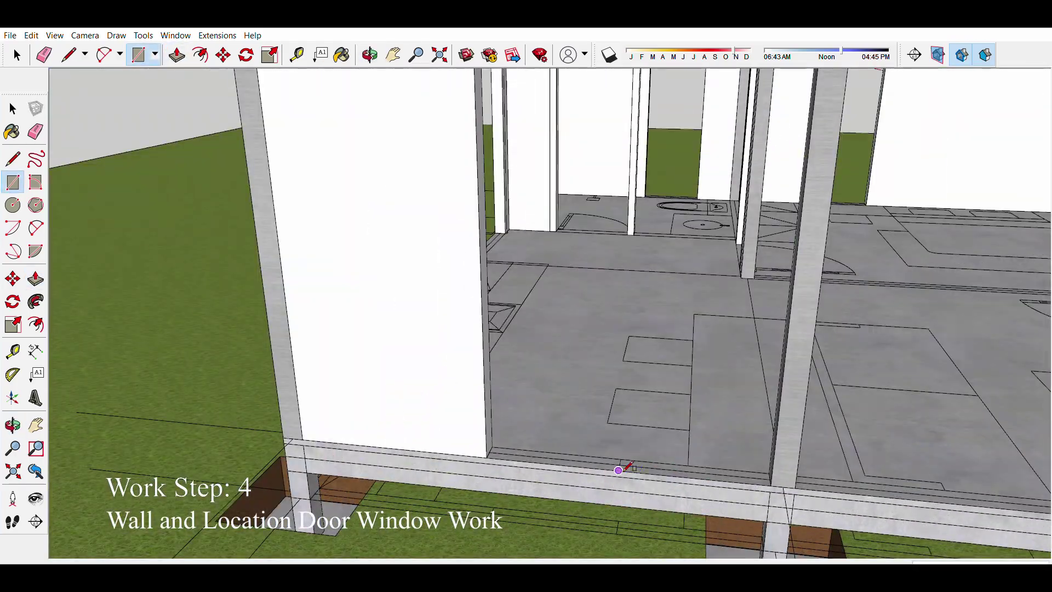
middle_drag(622, 465, 869, 453)
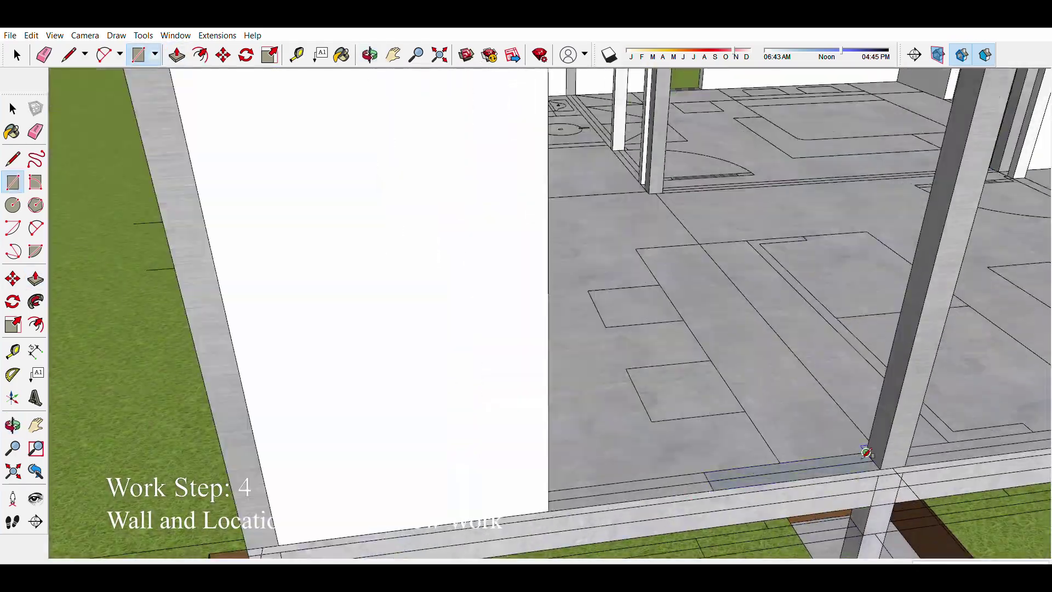
key(p)
scroll(709, 256, down, 5)
scroll(709, 255, up, 10)
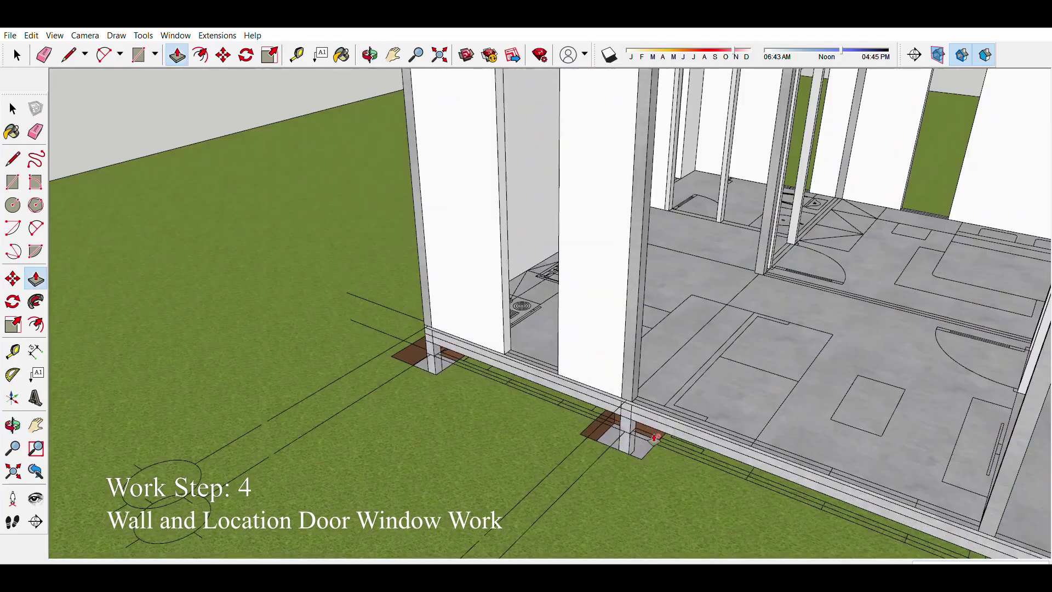
Step: Start a rectangle at the corner post and orbit toward the sill edge
key(r)
click(539, 360)
scroll(669, 439, down, 3)
mouse_move(669, 439)
middle_down()
mouse_move(605, 418)
mouse_move(769, 470)
middle_up()
scroll(709, 448, up, 3)
scroll(720, 448, down, 3)
key(p)
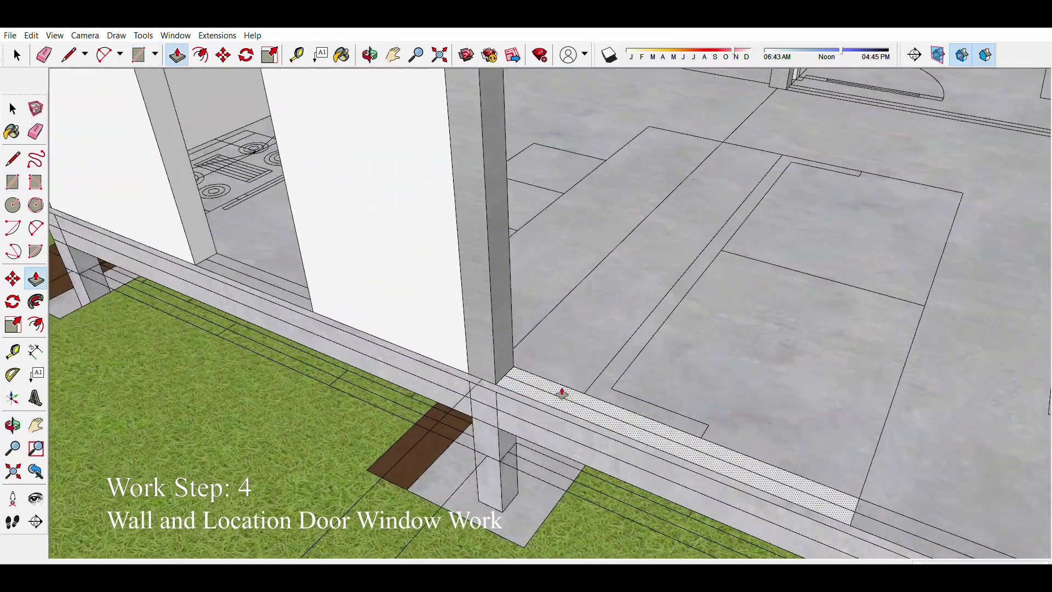
middle_drag(563, 392, 554, 298)
scroll(576, 187, up, 3)
scroll(576, 188, down, 3)
key(r)
middle_drag(576, 187, 630, 329)
Step: Zoom around a wide view of the house, toggling between Rectangle and Push/Pull
scroll(658, 399, up, 3)
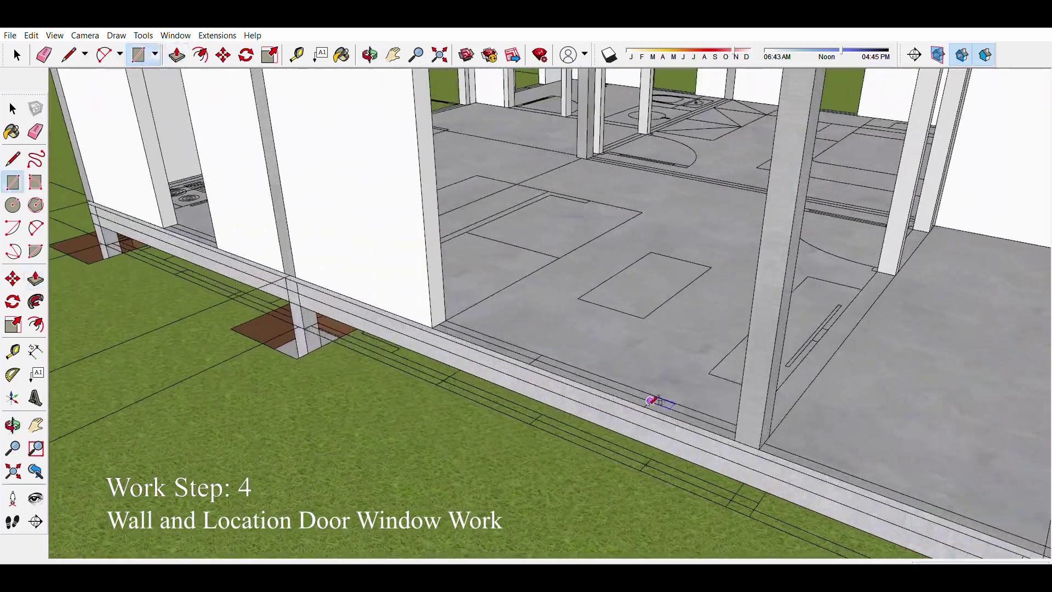
scroll(874, 395, up, 2)
scroll(894, 389, up, 1)
scroll(890, 390, down, 3)
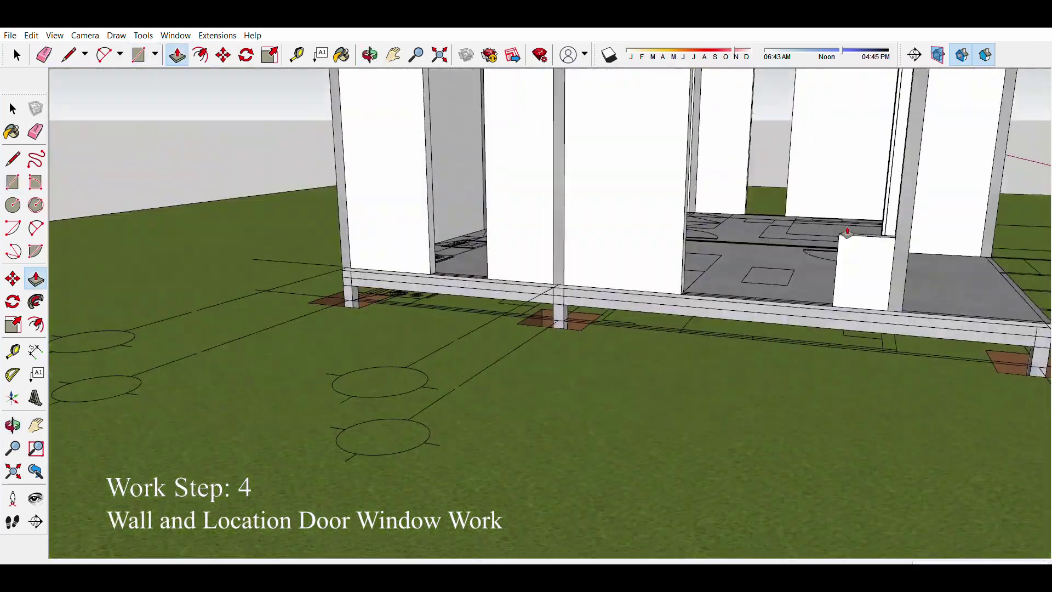
middle_drag(890, 390, 666, 310)
key(r)
scroll(666, 310, up, 3)
scroll(745, 403, up, 3)
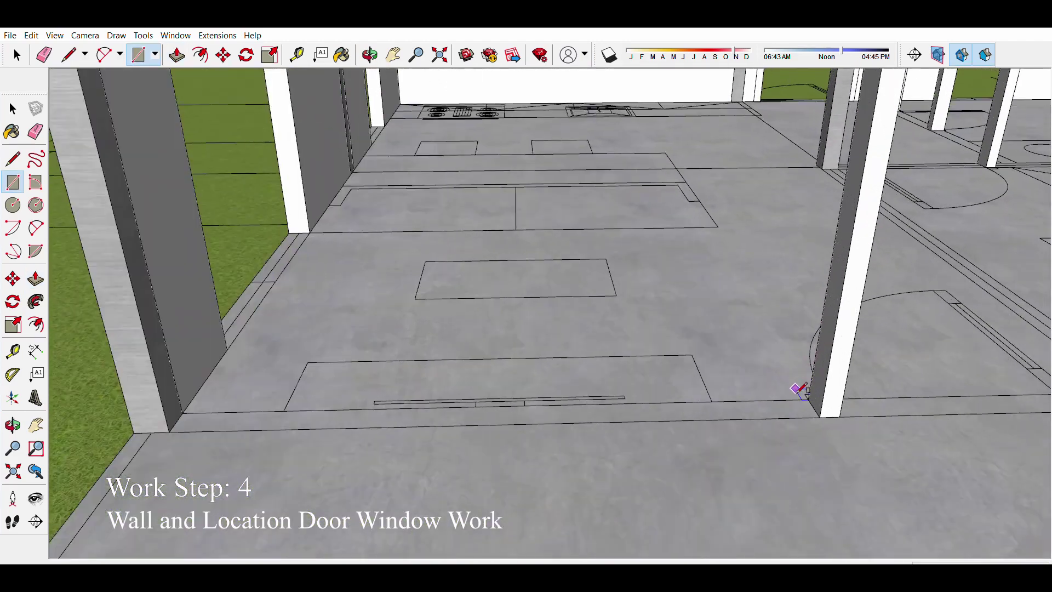
scroll(798, 388, up, 2)
scroll(829, 399, up, 1)
scroll(793, 364, down, 2)
scroll(838, 416, up, 1)
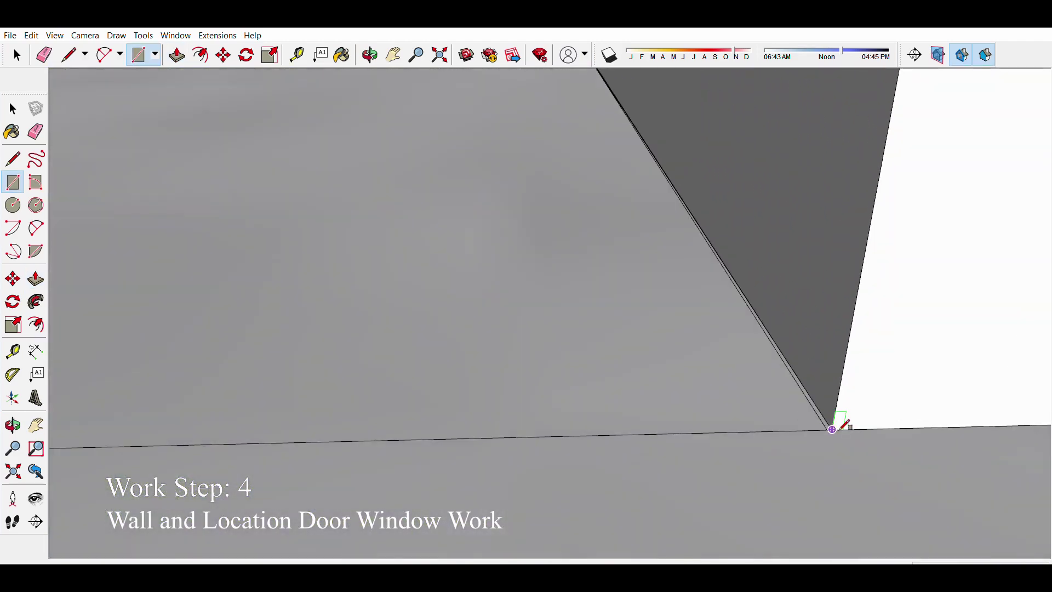
scroll(835, 423, down, 2)
scroll(712, 430, down, 3)
scroll(228, 418, down, 1)
scroll(280, 371, down, 2)
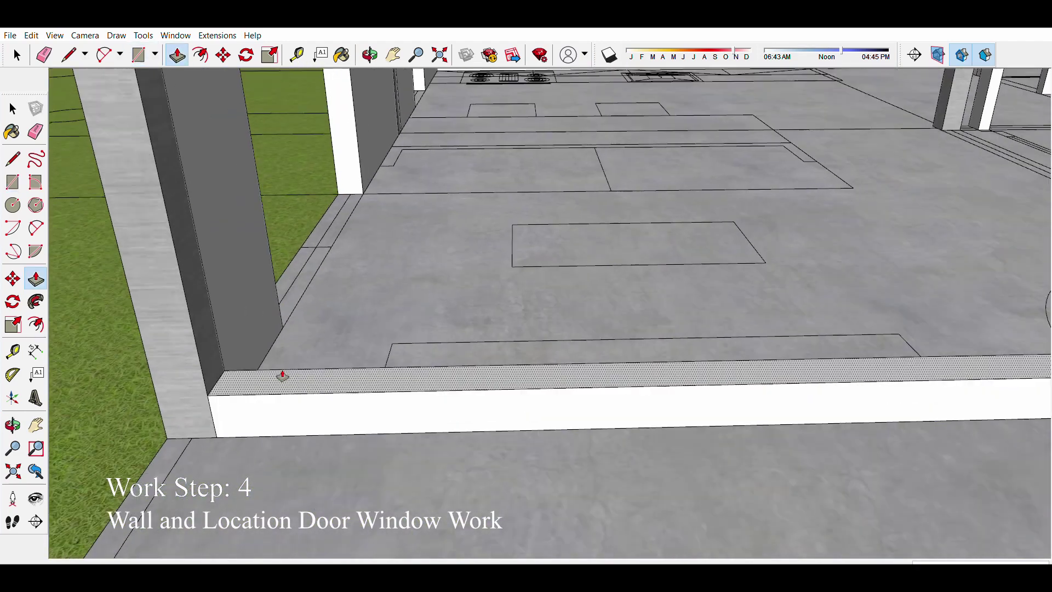
scroll(383, 235, down, 5)
key(p)
key(r)
scroll(470, 347, up, 3)
scroll(439, 411, up, 3)
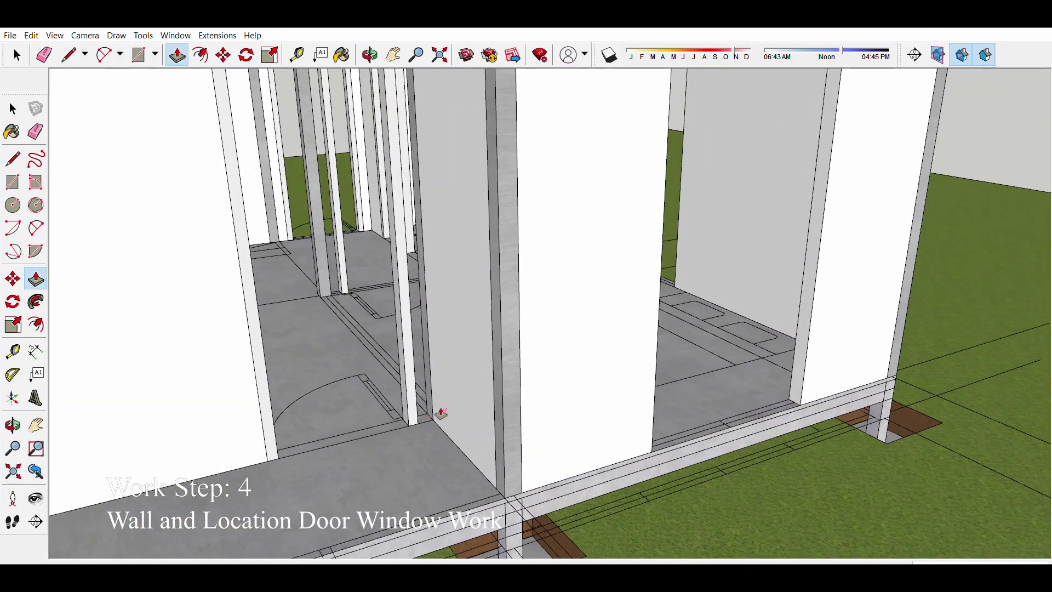
scroll(423, 403, up, 2)
scroll(403, 431, up, 1)
Step: Orbit the view to a front elevation of the house
key(l)
scroll(427, 372, down, 2)
scroll(436, 342, down, 4)
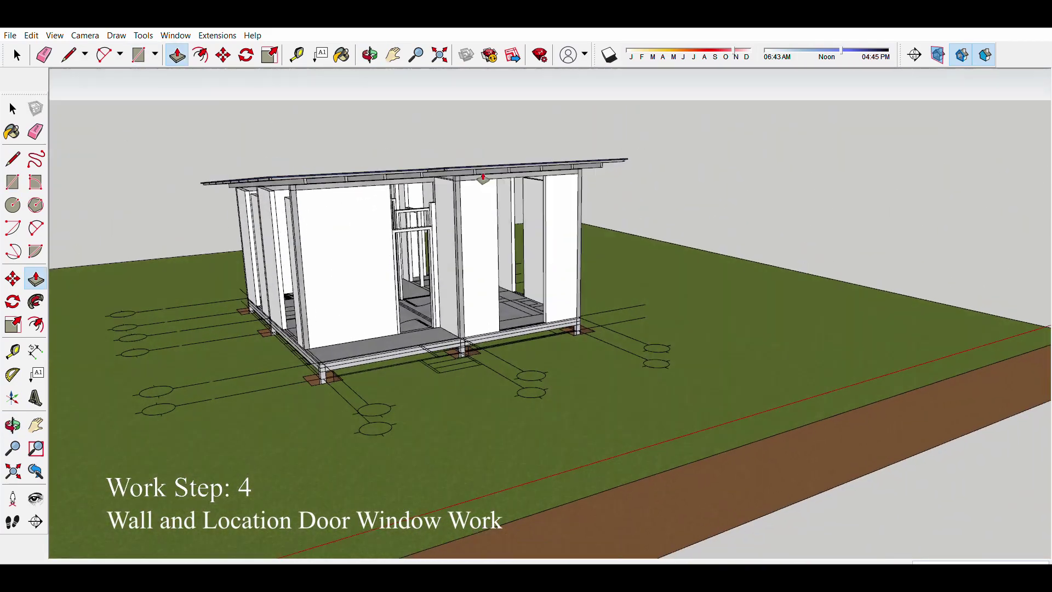
scroll(482, 181, up, 3)
scroll(501, 219, up, 3)
scroll(512, 312, up, 1)
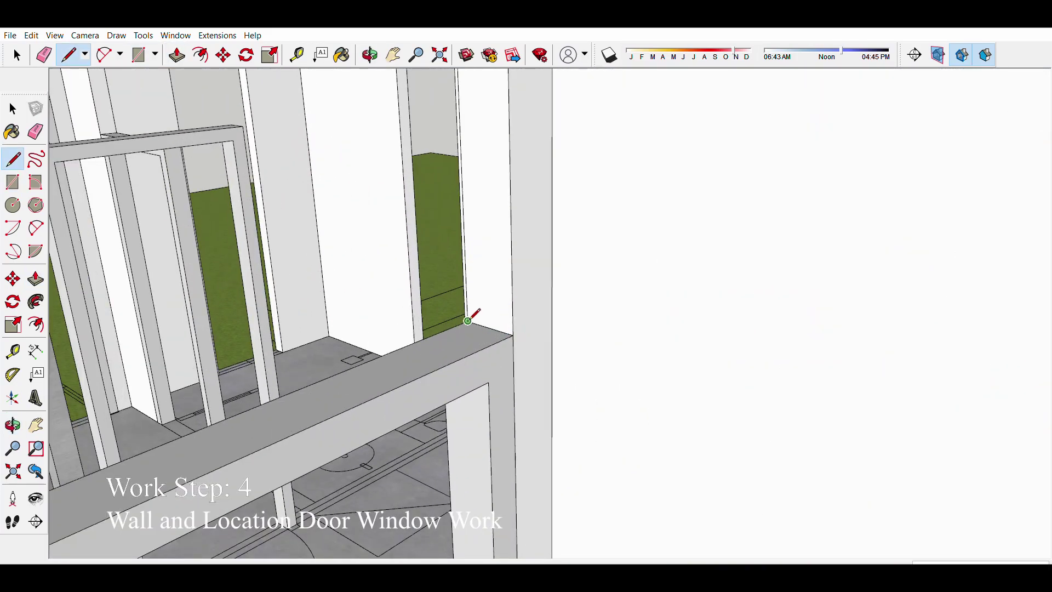
key(o)
scroll(468, 319, down, 5)
scroll(404, 270, up, 3)
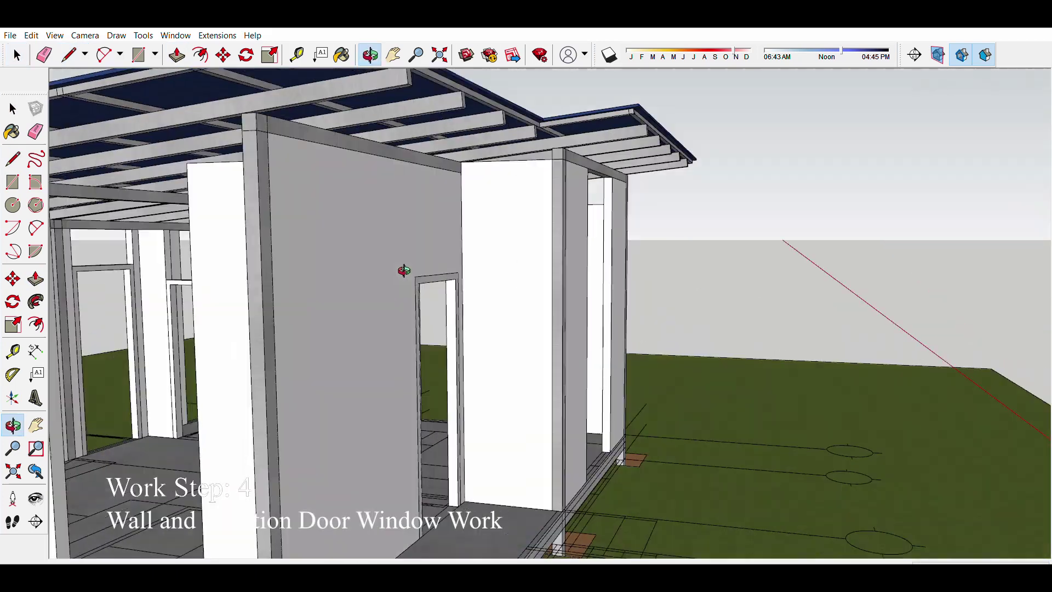
drag(403, 271, 692, 199)
scroll(656, 252, down, 5)
mouse_move(656, 252)
mouse_down()
mouse_move(343, 415)
mouse_move(426, 328)
mouse_move(629, 430)
mouse_up()
Step: Place a Tape Measure guide line across the door wall at window height
key(space)
scroll(271, 469, up, 5)
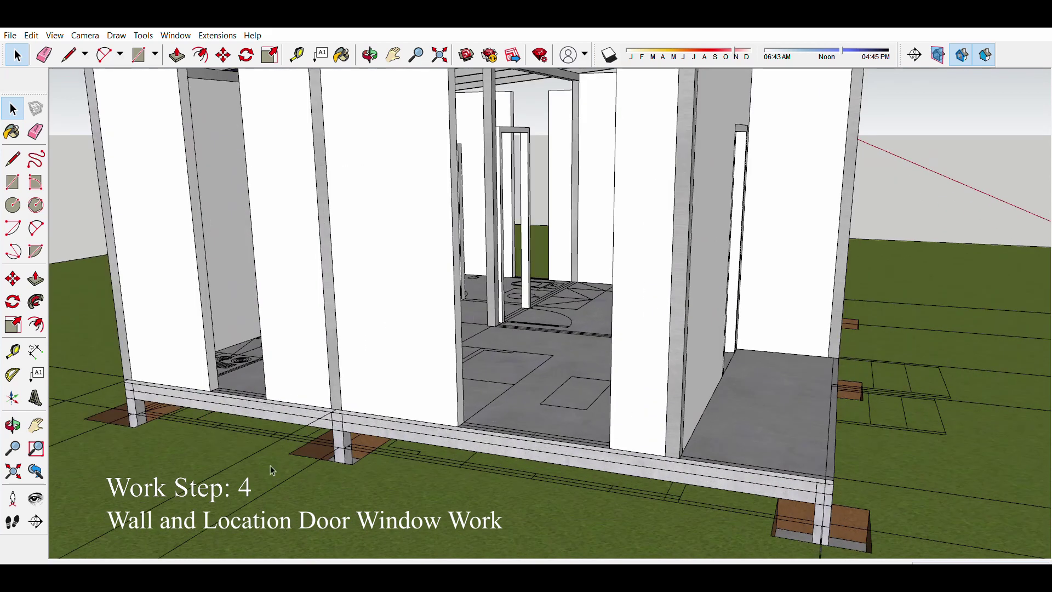
key(t)
scroll(270, 469, down, 5)
mouse_move(476, 397)
middle_down()
mouse_move(416, 351)
mouse_move(493, 383)
middle_up()
scroll(573, 406, up, 5)
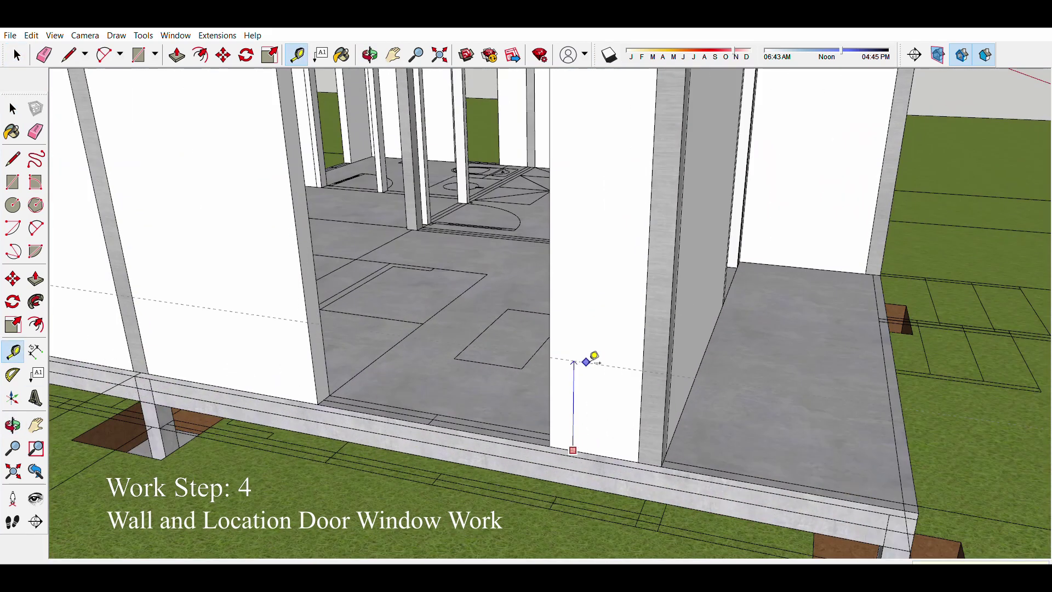
click(594, 358)
scroll(595, 361, down, 3)
middle_drag(595, 372, 329, 275)
Step: Trace window edges with the Line tool, then orbit to inspect the room and house
key(l)
scroll(356, 271, up, 3)
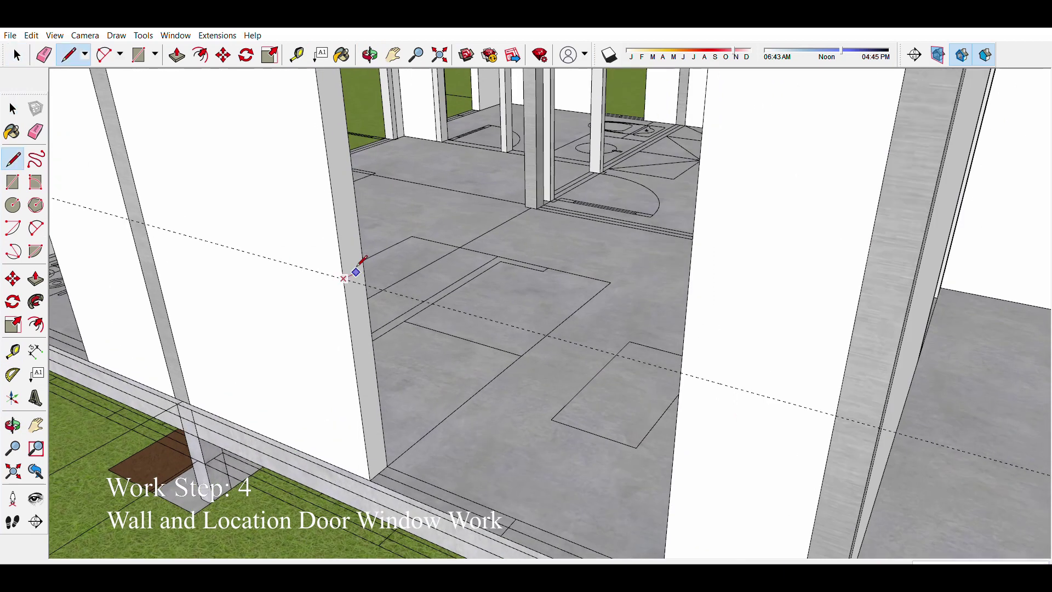
key(space)
scroll(548, 306, down, 3)
middle_drag(678, 403, 702, 387)
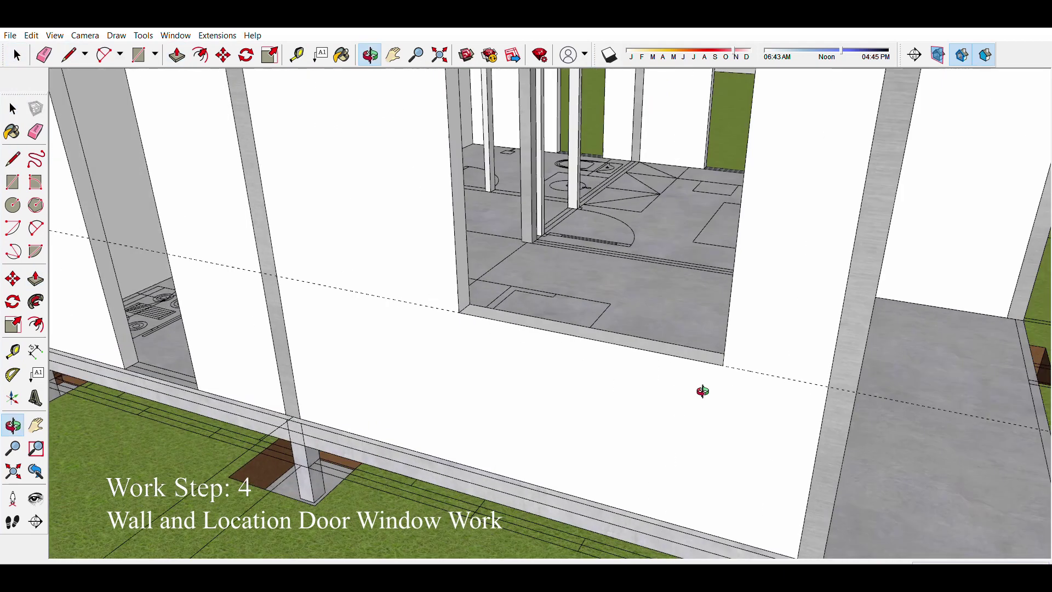
scroll(767, 351, up, 5)
middle_drag(823, 318, 739, 356)
scroll(716, 369, down, 3)
scroll(583, 399, down, 3)
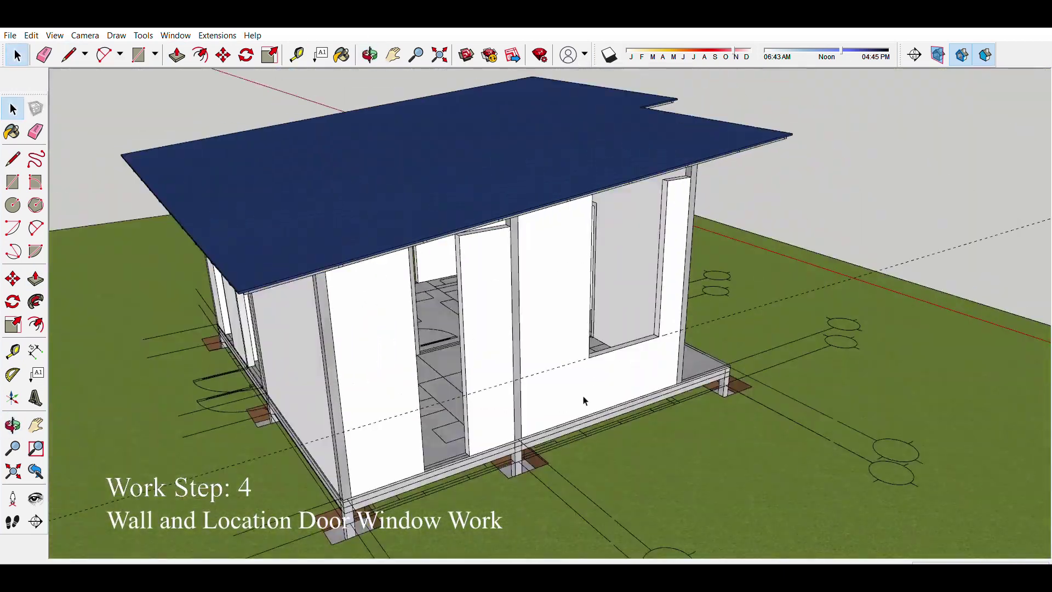
scroll(470, 374, up, 4)
Step: Draw more window edge lines and orbit out to show more of the house
key(l)
scroll(472, 374, up, 3)
key(space)
scroll(454, 353, down, 2)
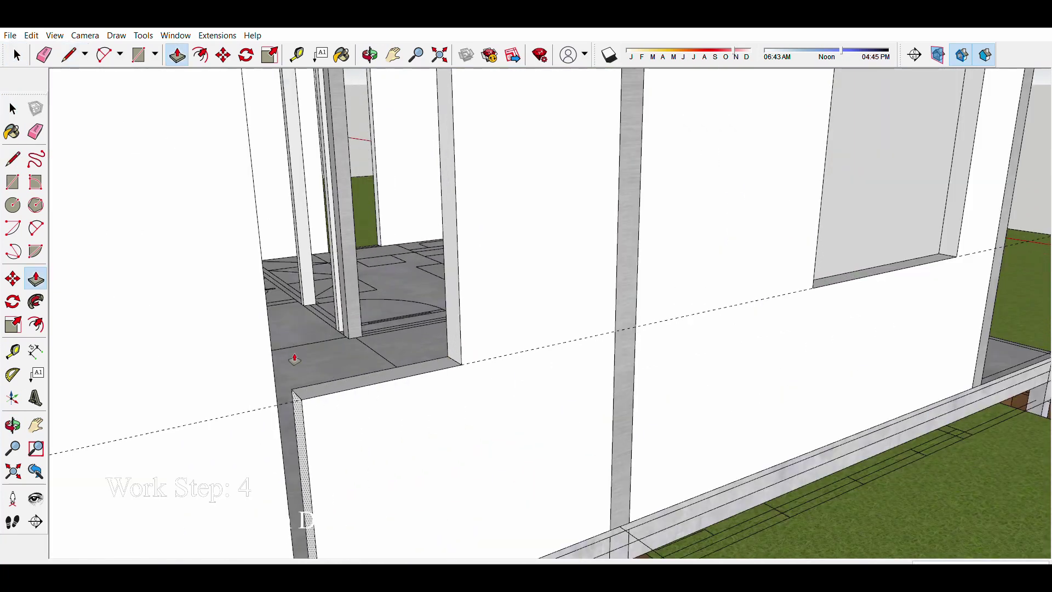
middle_drag(281, 430, 526, 354)
scroll(526, 355, down, 5)
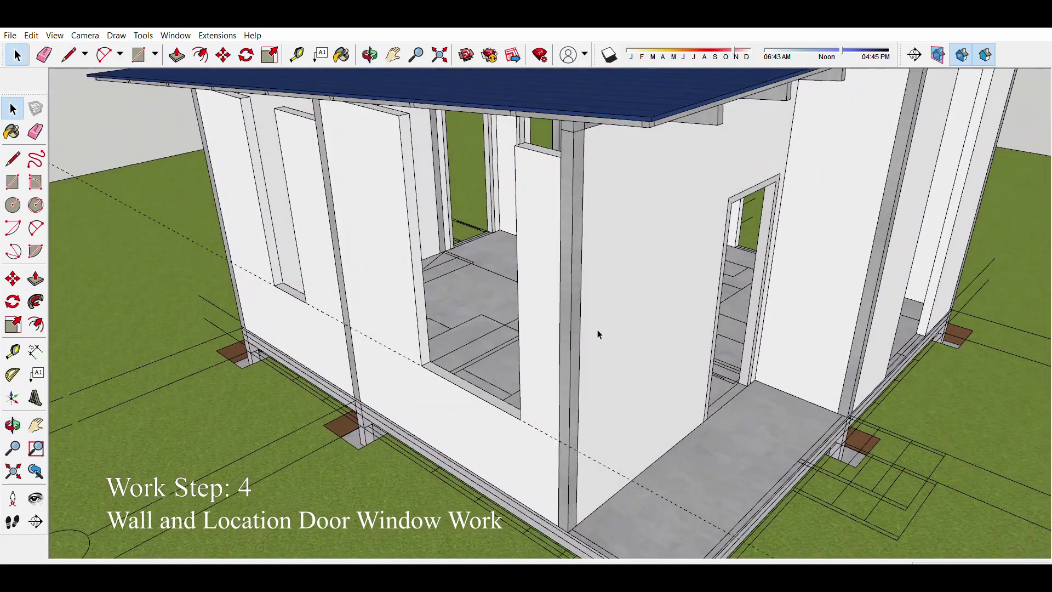
scroll(597, 330, up, 5)
scroll(562, 301, down, 3)
scroll(665, 332, down, 3)
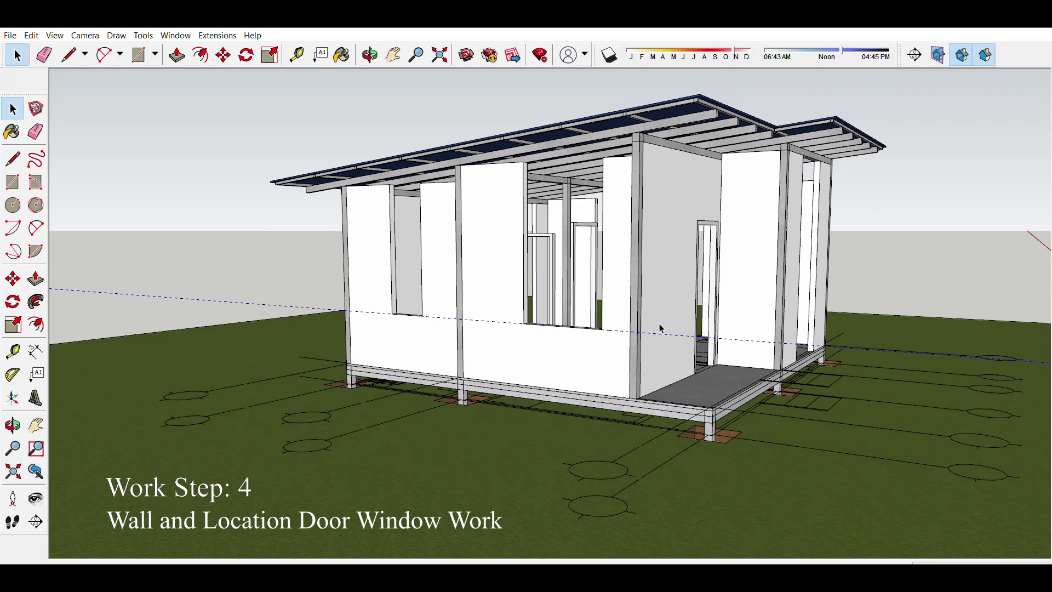
scroll(652, 328, up, 2)
Step: Orbit toward the side walls and keep tracing window outlines with lines
key(m)
middle_drag(726, 185, 853, 227)
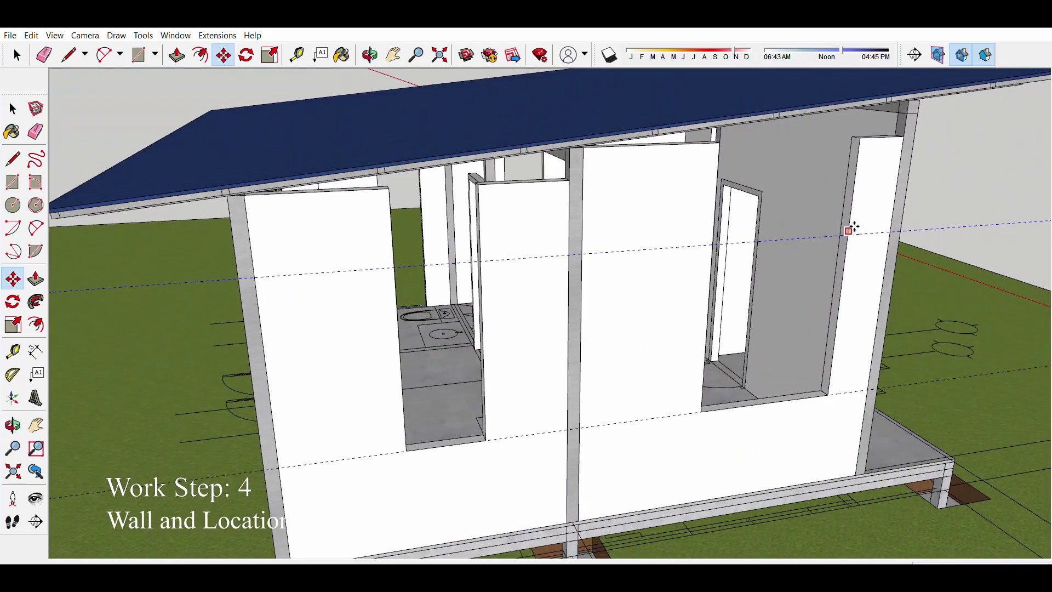
scroll(842, 222, up, 3)
key(l)
scroll(842, 230, down, 2)
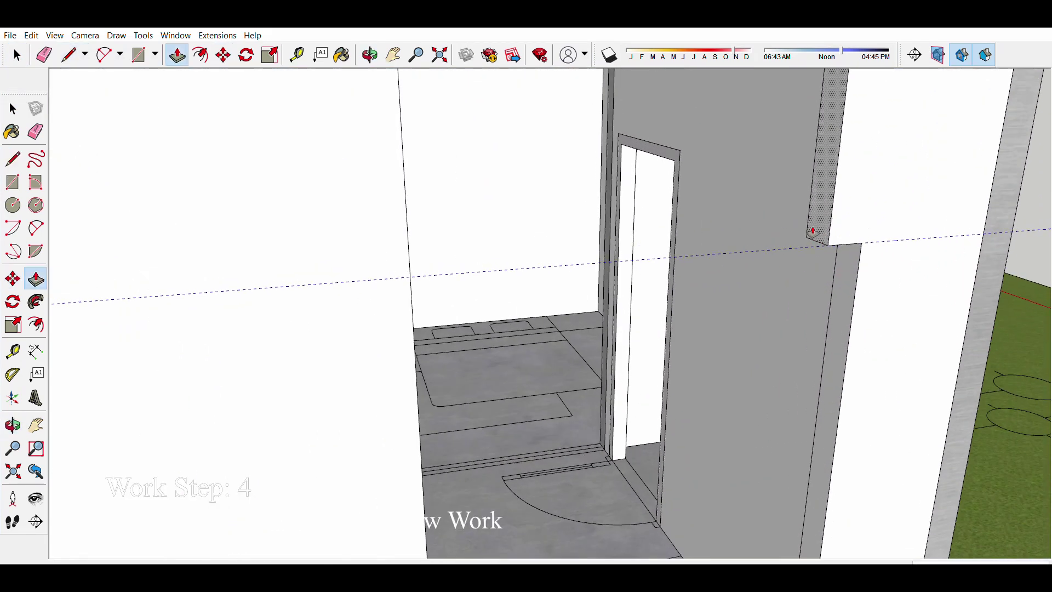
key(space)
scroll(411, 181, down, 2)
scroll(499, 296, down, 3)
scroll(500, 296, up, 3)
Step: Push/Pull the wall below the windows into solid white wall, then review the house
key(l)
scroll(493, 282, up, 2)
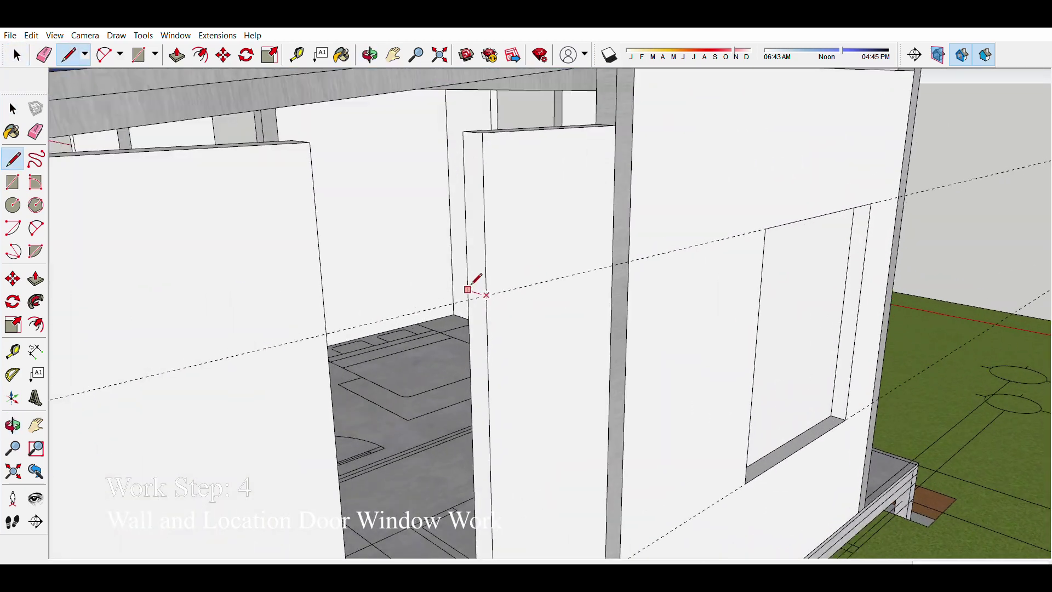
key(p)
scroll(495, 235, down, 5)
mouse_move(495, 235)
middle_down()
mouse_move(542, 275)
mouse_move(327, 277)
middle_up()
key(space)
middle_drag(625, 327, 762, 258)
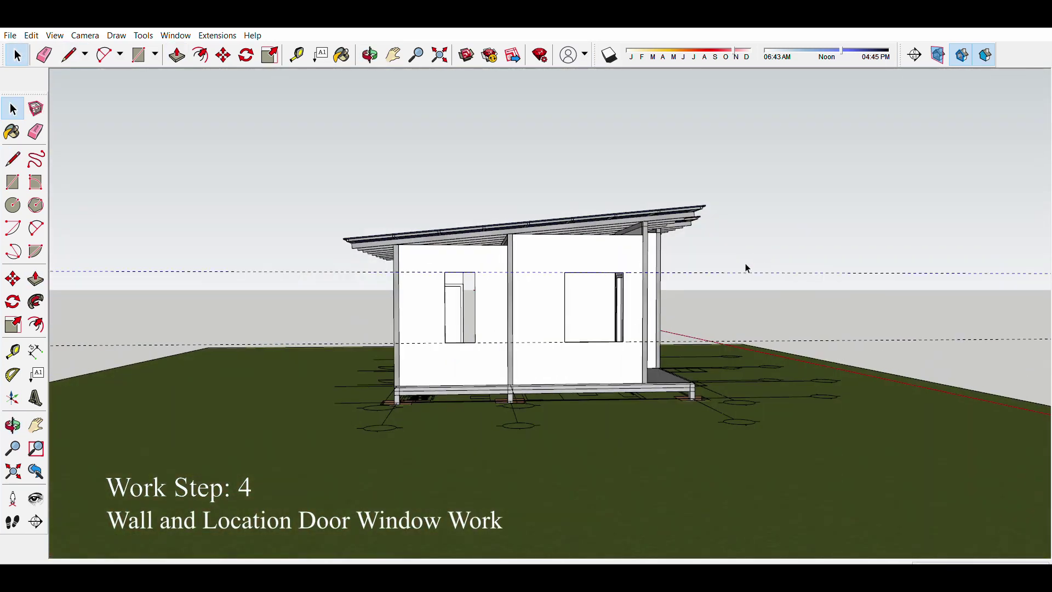
middle_drag(803, 337, 528, 235)
scroll(528, 235, up, 4)
key(l)
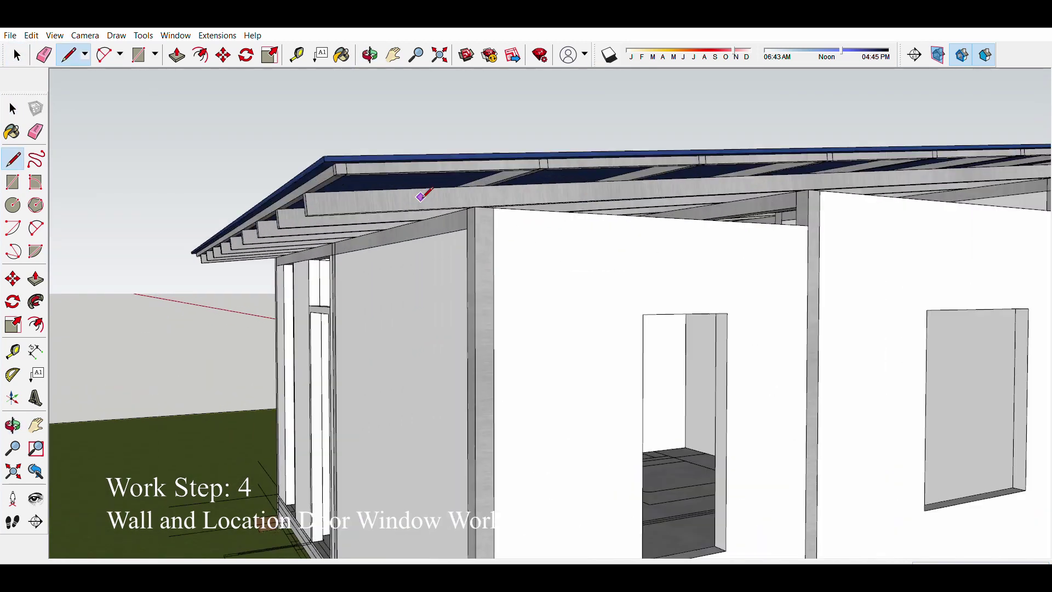
scroll(422, 192, up, 2)
scroll(443, 247, down, 2)
middle_drag(443, 248, 417, 212)
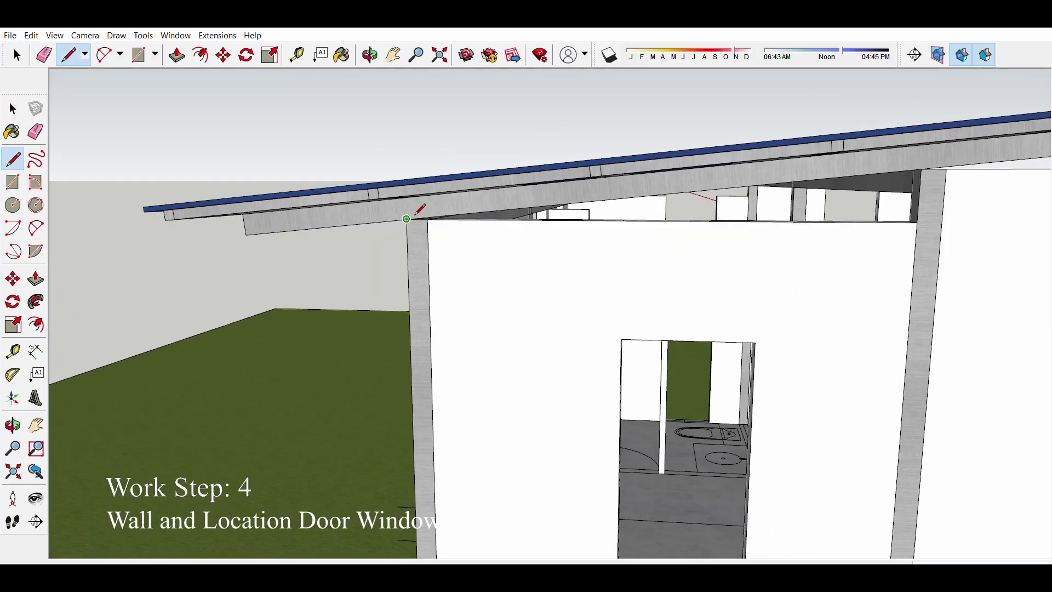
mouse_move(513, 241)
middle_down()
mouse_move(403, 218)
mouse_move(806, 170)
mouse_move(463, 140)
mouse_move(490, 235)
mouse_move(478, 183)
mouse_move(759, 226)
middle_up()
key(space)
scroll(667, 197, down, 3)
scroll(667, 197, down, 3)
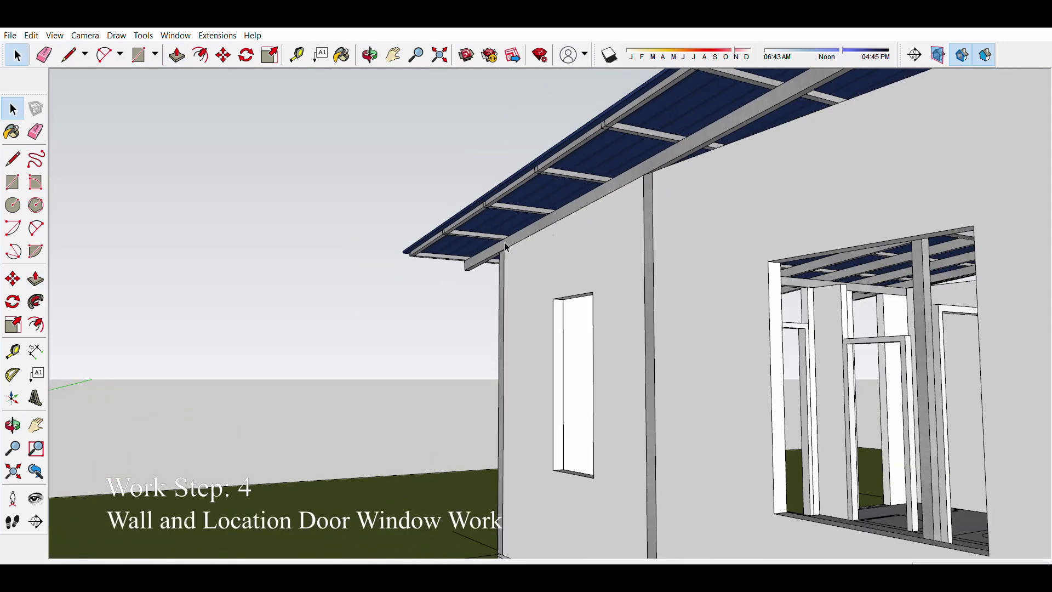
scroll(692, 261, down, 3)
key(l)
scroll(692, 261, up, 3)
mouse_move(612, 237)
middle_down()
mouse_move(869, 241)
mouse_move(849, 300)
middle_up()
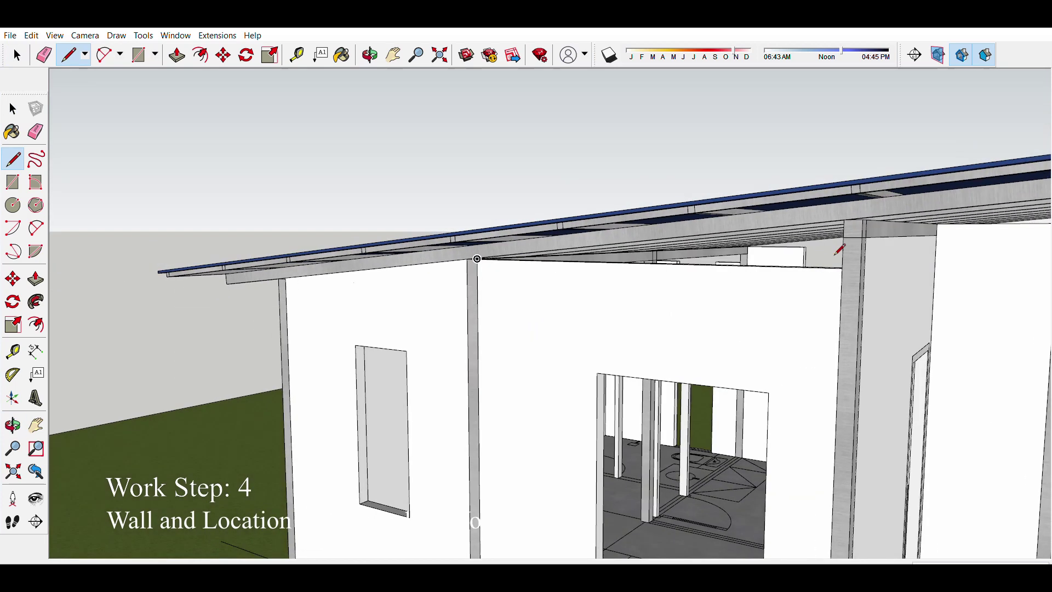
scroll(850, 300, up, 2)
middle_drag(469, 282, 500, 219)
key(space)
scroll(500, 218, up, 3)
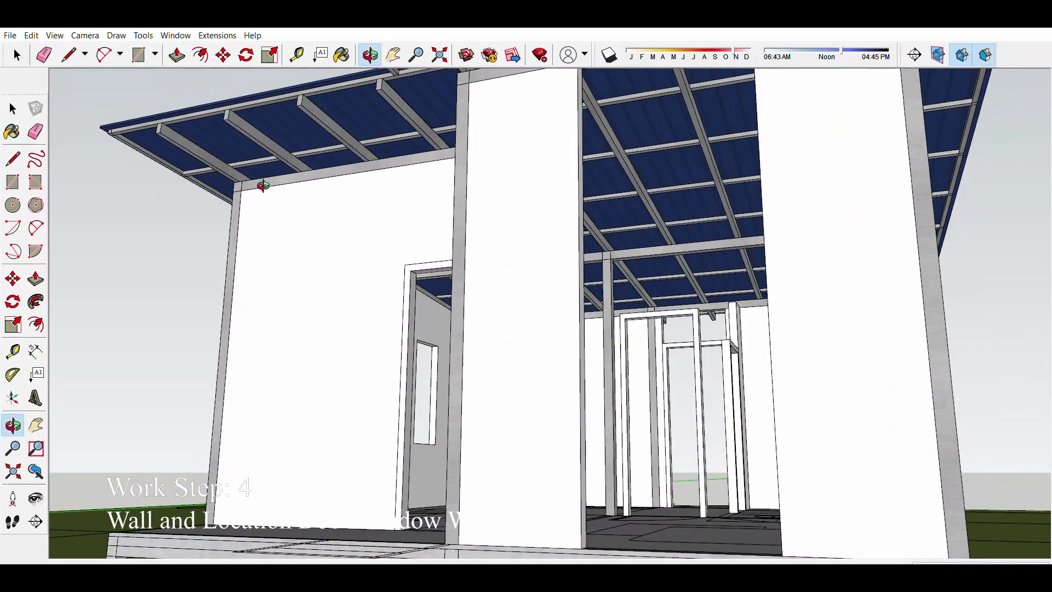
scroll(293, 263, up, 3)
mouse_move(294, 263)
middle_down()
mouse_move(540, 241)
mouse_move(458, 254)
middle_up()
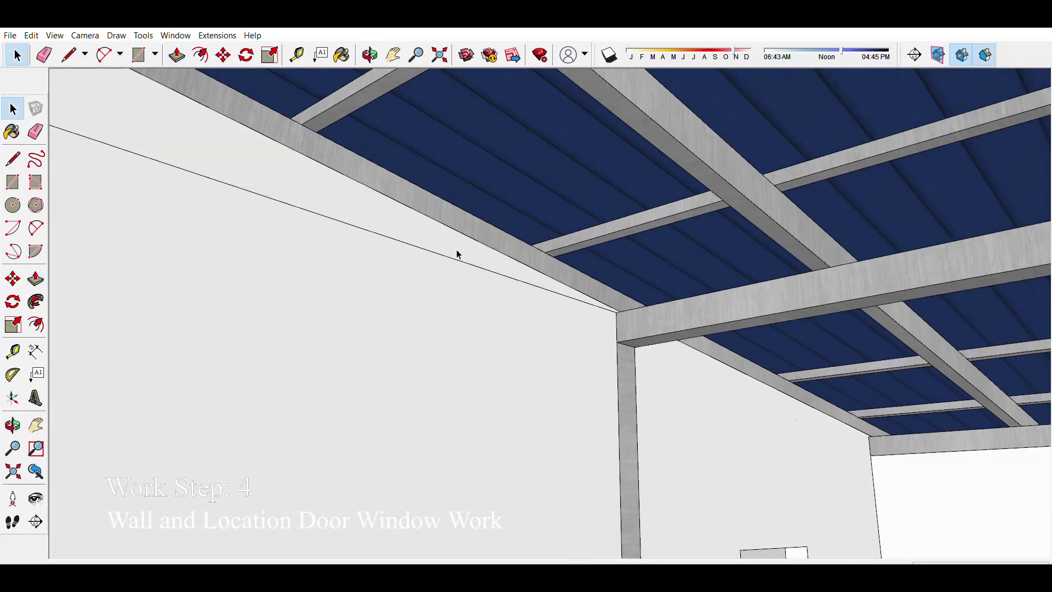
scroll(767, 295, down, 5)
scroll(712, 328, down, 3)
scroll(685, 356, down, 5)
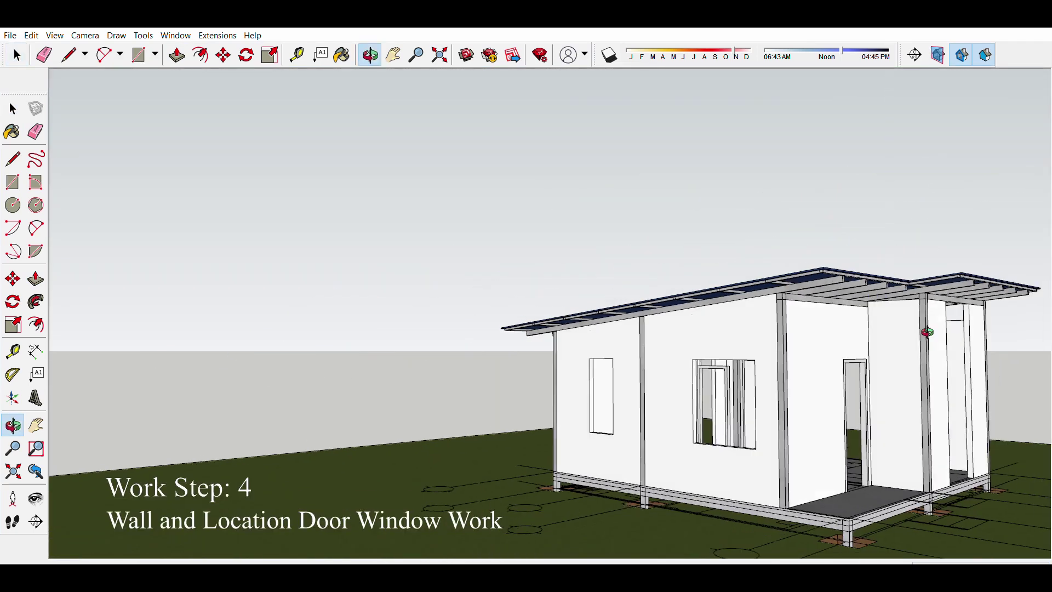
mouse_move(647, 372)
middle_down()
mouse_move(668, 382)
mouse_move(581, 312)
mouse_move(653, 339)
middle_up()
key(space)
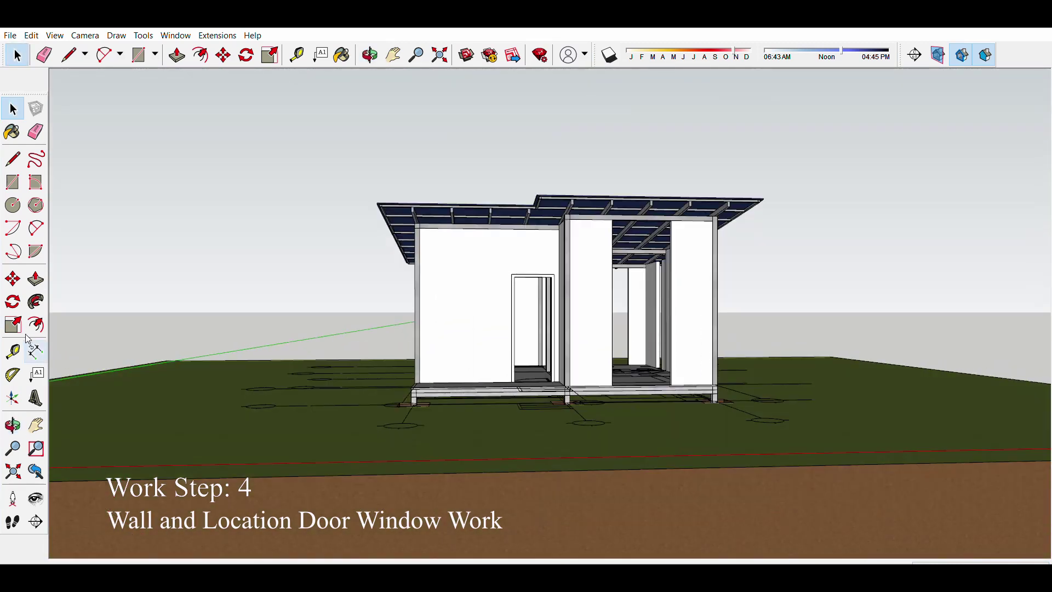
Step: Place a horizontal Tape Measure guide on the front wall at the measured height
click(13, 351)
scroll(579, 375, up, 5)
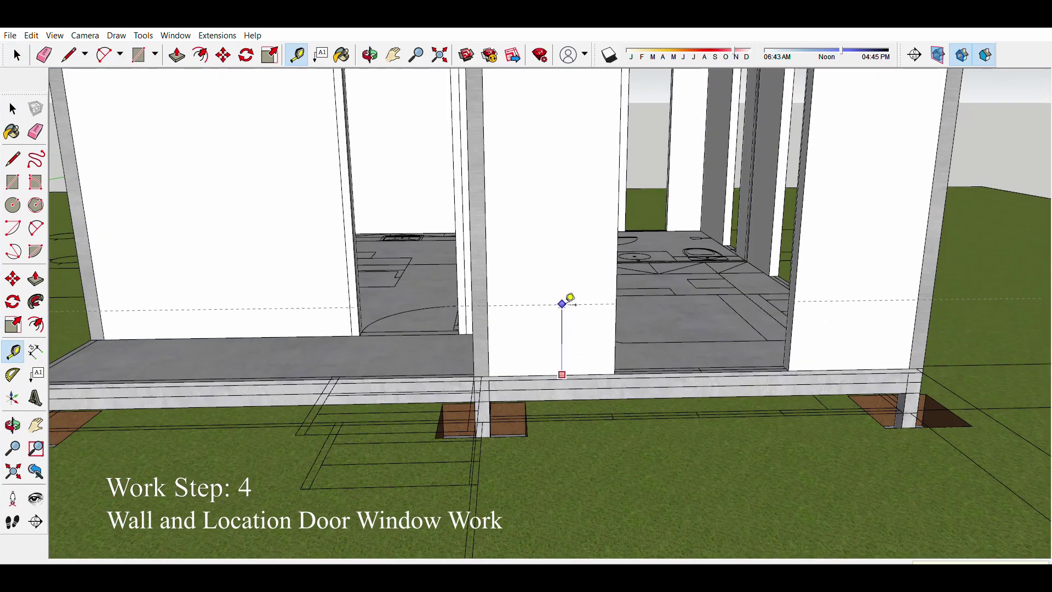
click(562, 303)
scroll(570, 297, up, 5)
key(l)
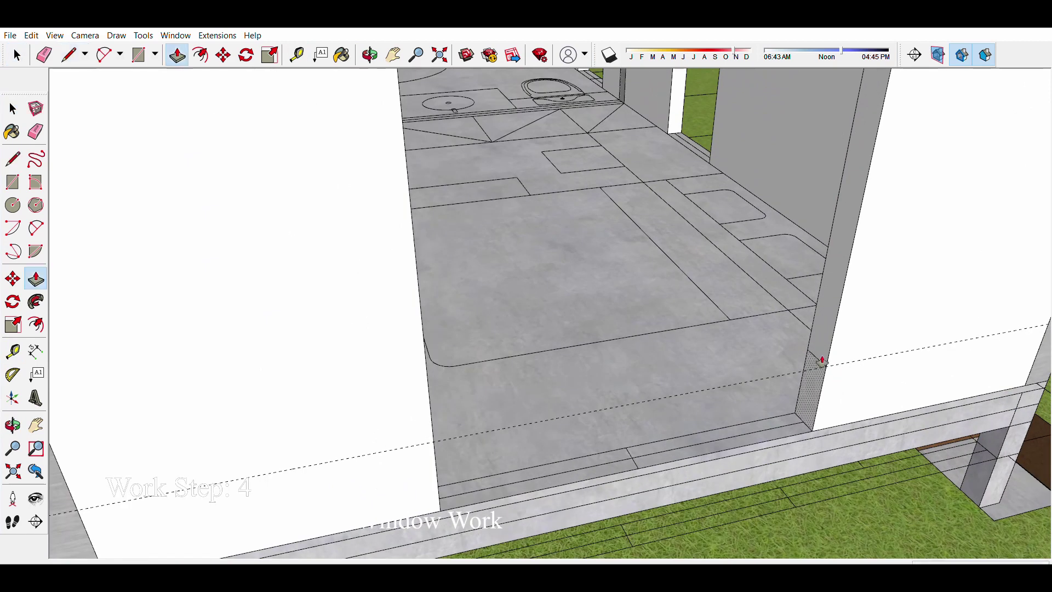
scroll(822, 362, down, 3)
key(space)
scroll(301, 311, up, 5)
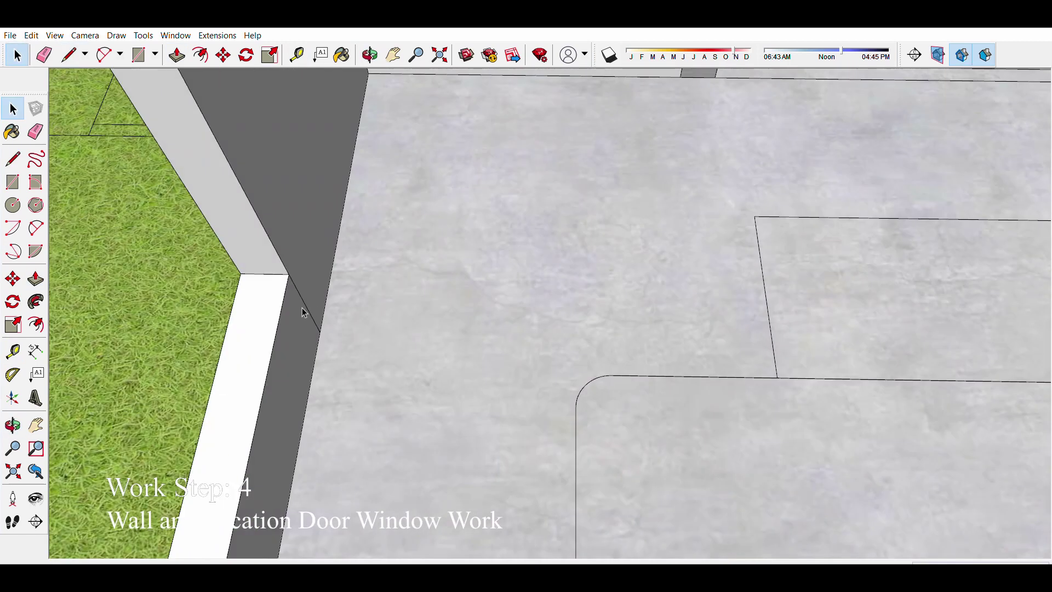
scroll(301, 307, down, 5)
scroll(690, 442, down, 5)
scroll(697, 266, down, 2)
Step: Orbit to oblique and eye-level views of the house to check the guide
middle_drag(519, 328, 766, 366)
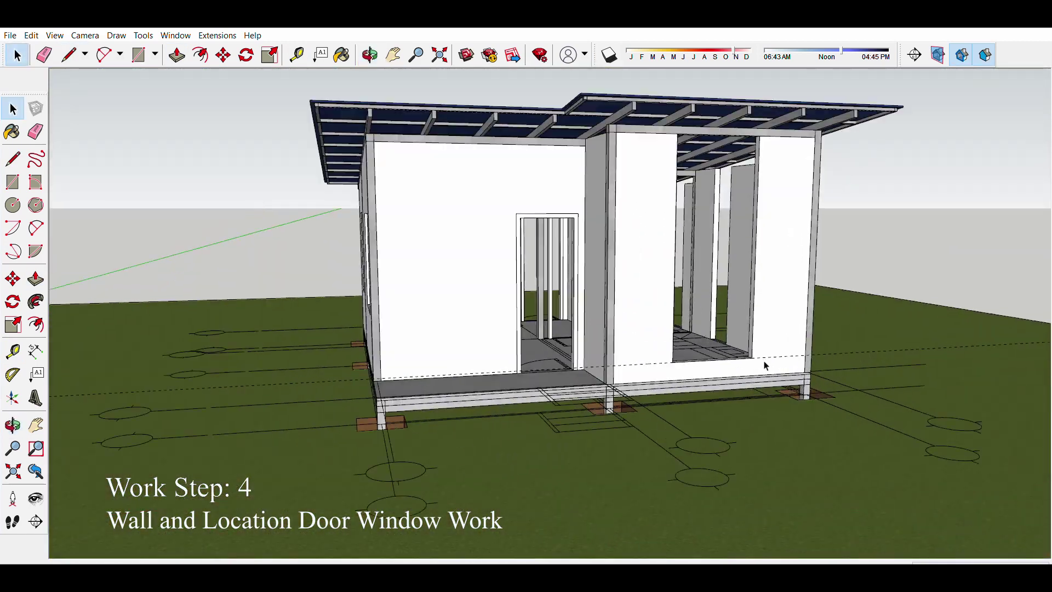
scroll(740, 362, up, 2)
key(m)
scroll(582, 186, down, 2)
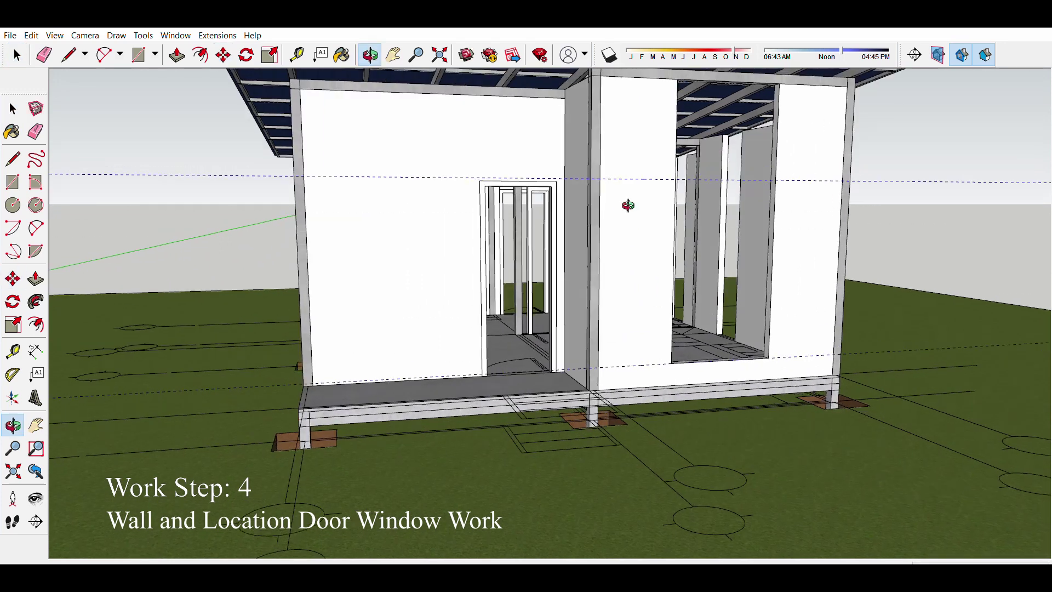
mouse_move(627, 206)
middle_down()
mouse_move(578, 237)
mouse_move(603, 209)
middle_up()
scroll(548, 224, up, 5)
key(l)
scroll(476, 241, up, 1)
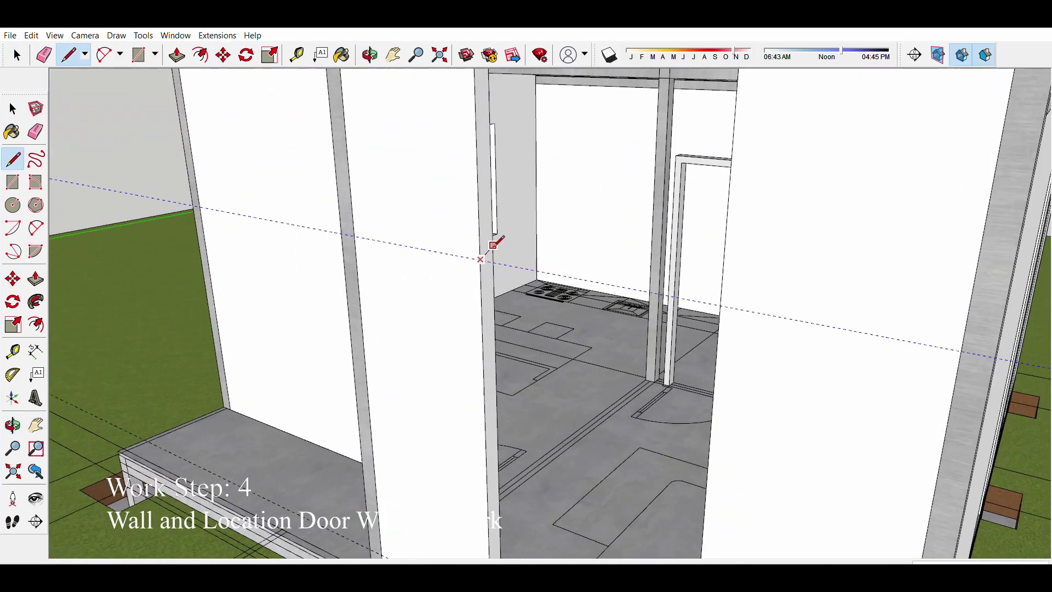
scroll(493, 245, down, 2)
scroll(739, 176, down, 5)
scroll(740, 246, up, 2)
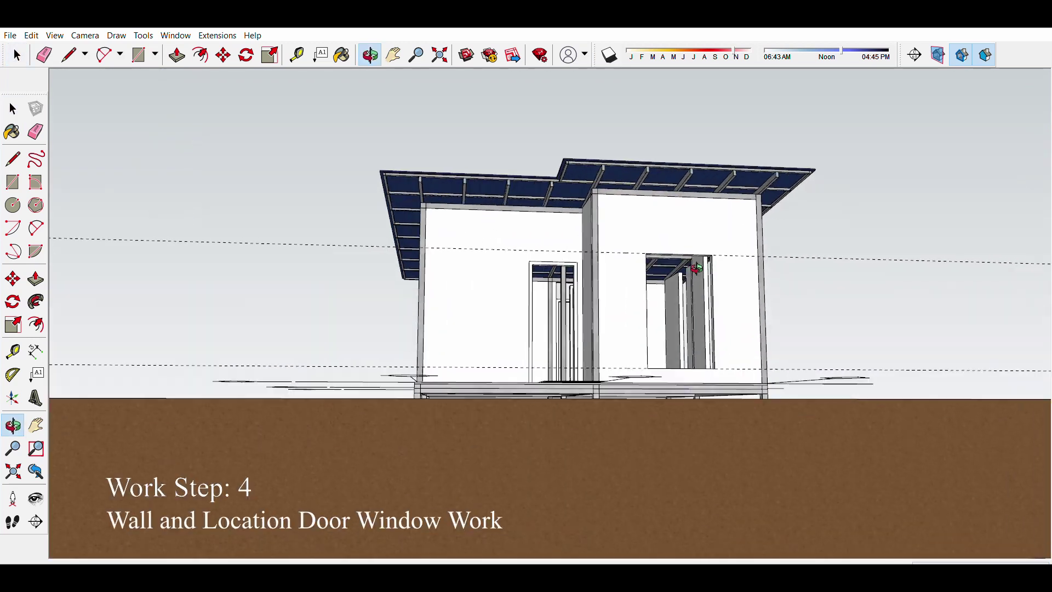
Step: Draw a rectangle and push/pull it up into an interior partition wall
mouse_move(766, 329)
middle_down()
mouse_move(804, 410)
mouse_move(581, 285)
mouse_move(384, 394)
middle_up()
key(space)
scroll(383, 394, up, 3)
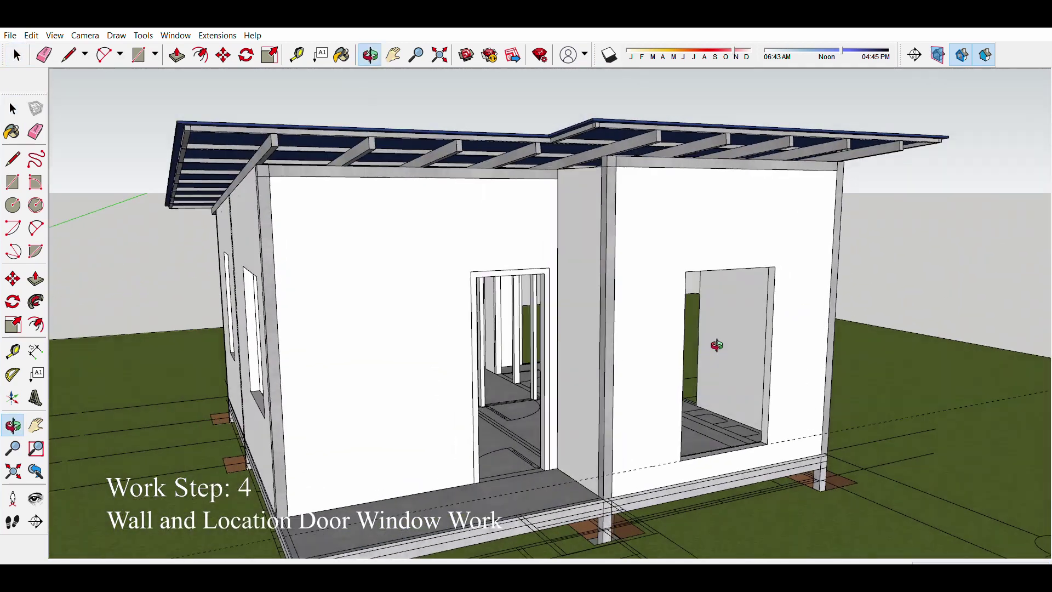
scroll(467, 395, up, 5)
key(r)
key(p)
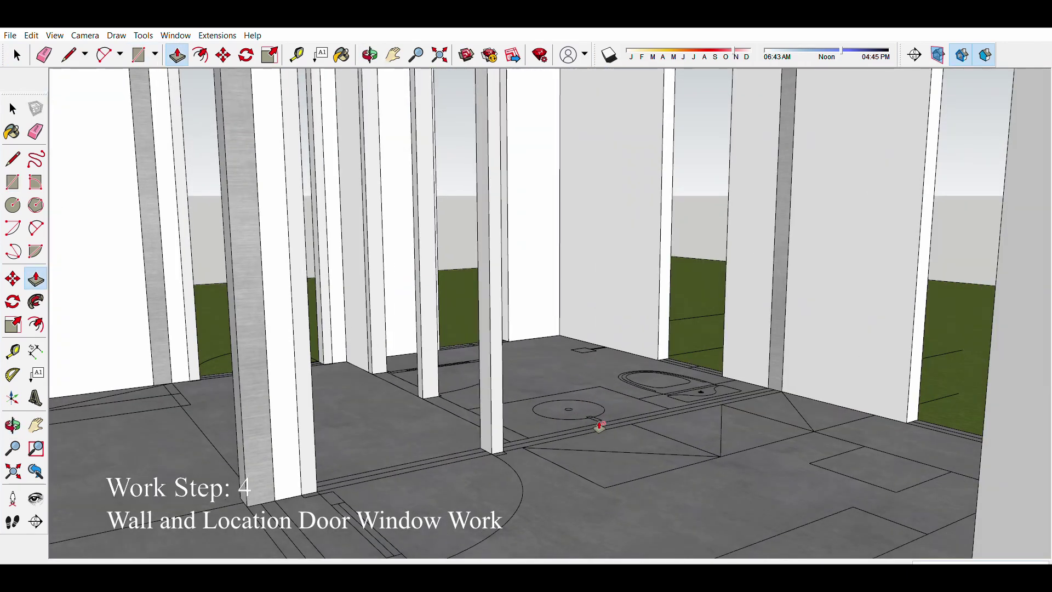
key(r)
key(o)
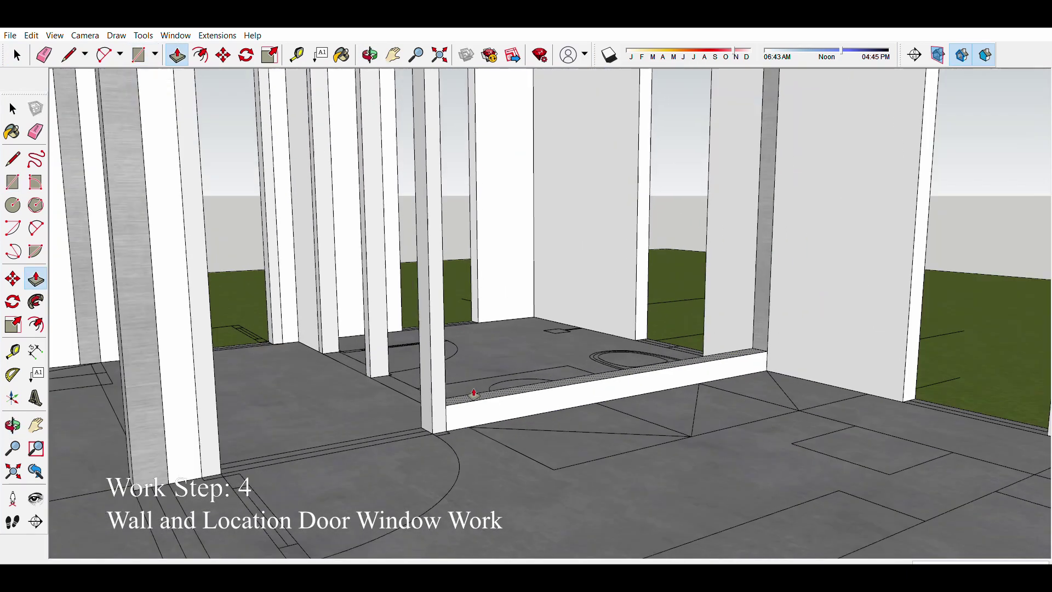
Step: Draw another partition-wall rectangle beside the doorway frame
drag(423, 469, 525, 280)
scroll(525, 280, up, 5)
scroll(472, 245, up, 4)
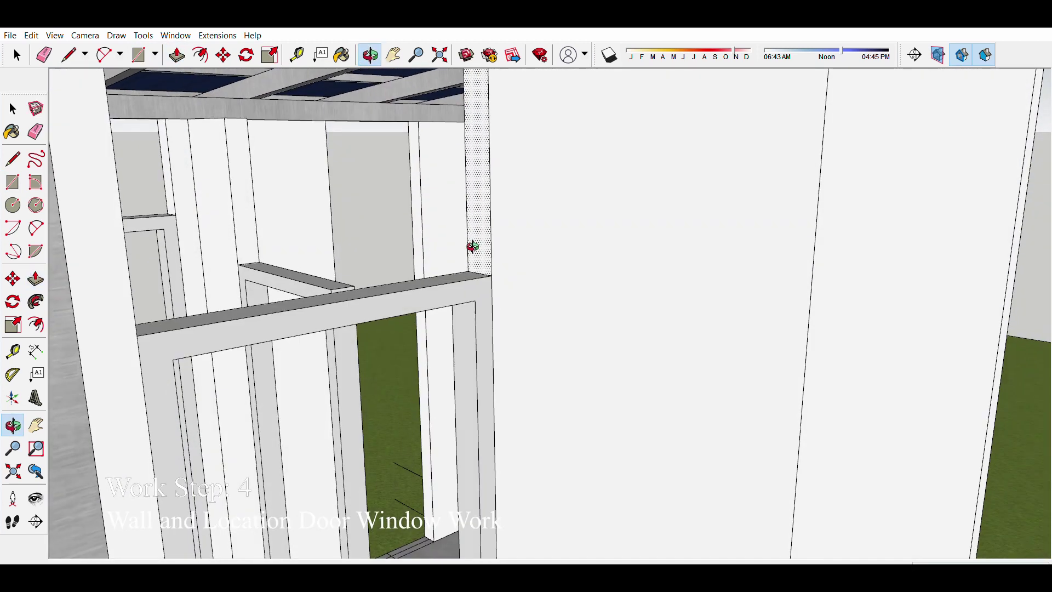
key(l)
key(space)
mouse_move(462, 263)
middle_down()
mouse_move(368, 294)
mouse_move(86, 163)
mouse_move(239, 248)
mouse_move(275, 436)
middle_up()
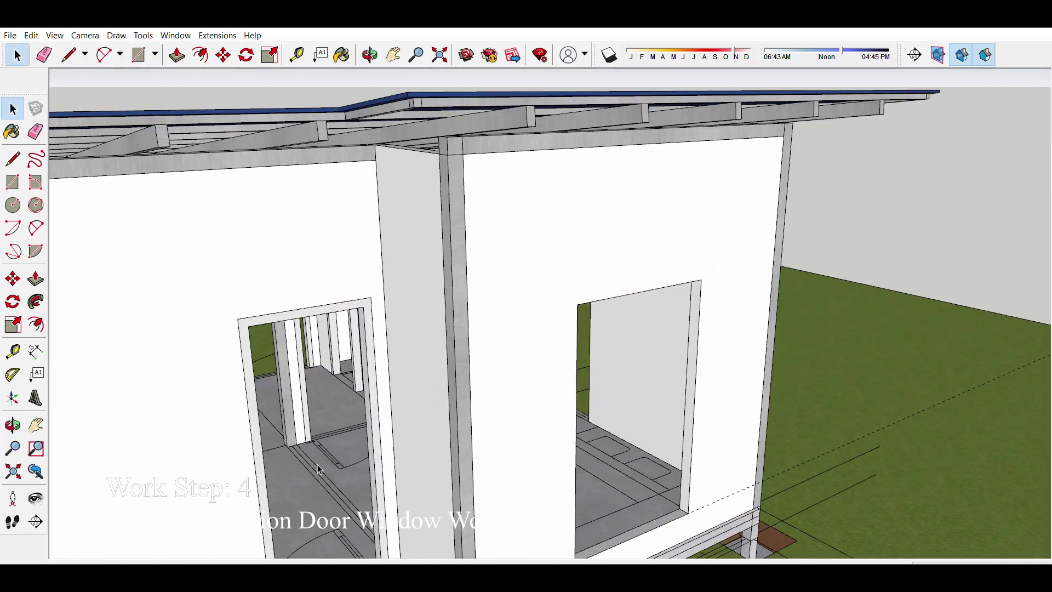
scroll(276, 436, up, 3)
key(r)
scroll(276, 436, down, 5)
scroll(71, 399, up, 5)
Step: Push/Pull the partition up against the blank interior wall and check from outside
mouse_move(71, 399)
middle_down()
mouse_move(815, 453)
mouse_move(573, 362)
mouse_move(383, 429)
mouse_move(282, 305)
mouse_move(382, 157)
mouse_move(309, 121)
middle_up()
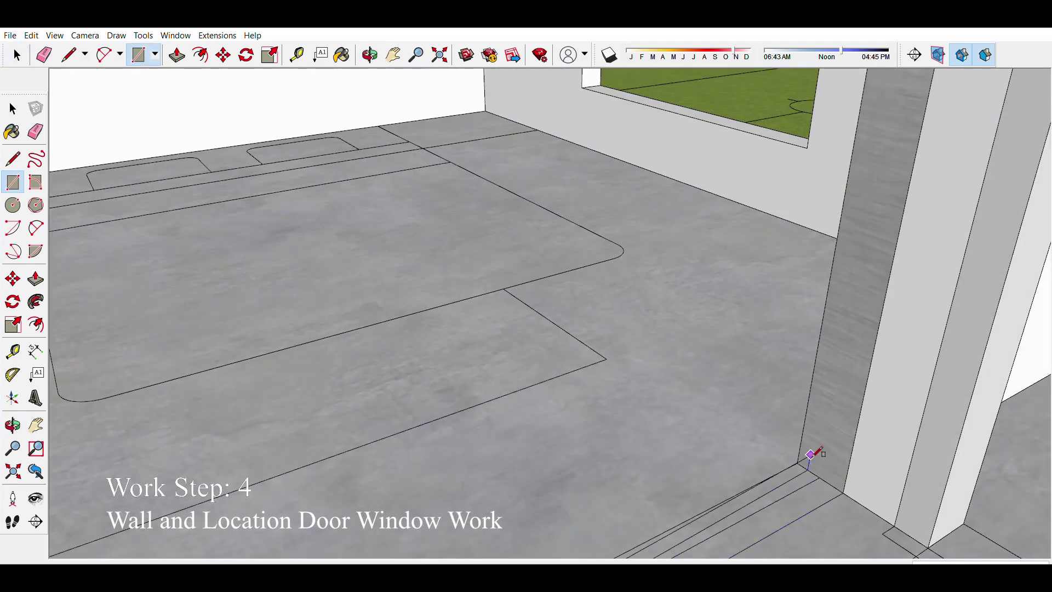
key(p)
scroll(309, 121, down, 3)
scroll(369, 228, down, 5)
key(space)
mouse_move(368, 228)
middle_down()
mouse_move(596, 301)
mouse_move(606, 274)
mouse_move(498, 274)
middle_up()
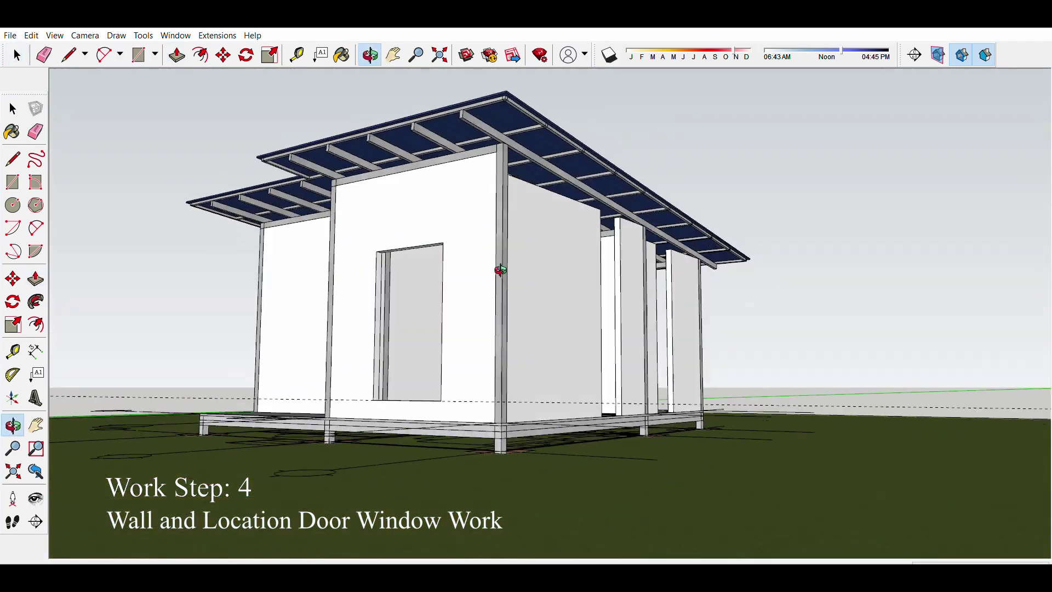
scroll(498, 274, up, 4)
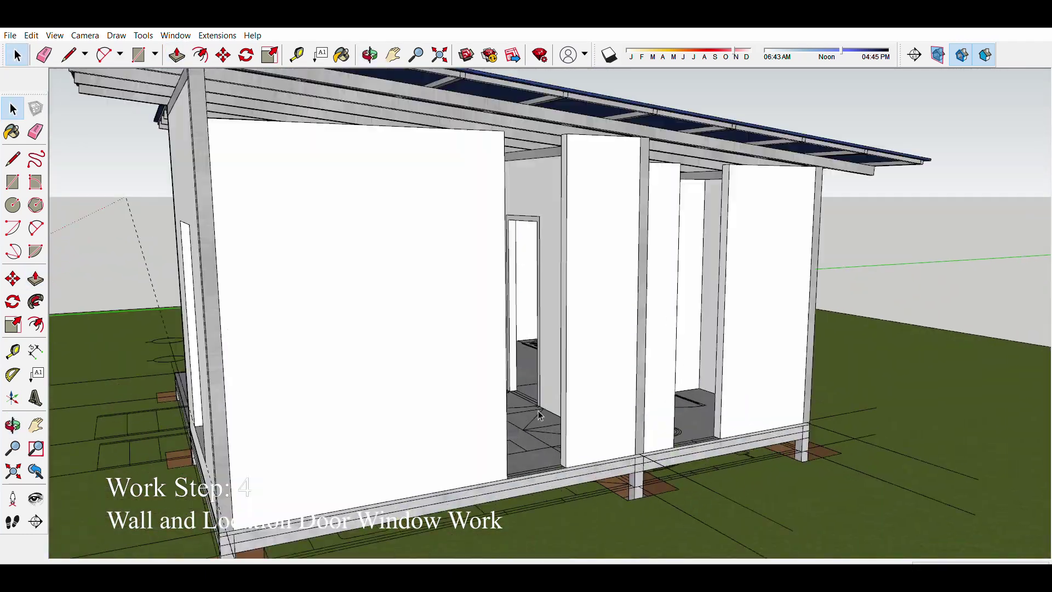
scroll(568, 480, up, 3)
Step: Orbit to the side wall and pick up the window opening by its corner
scroll(568, 480, up, 3)
scroll(567, 479, up, 2)
key(m)
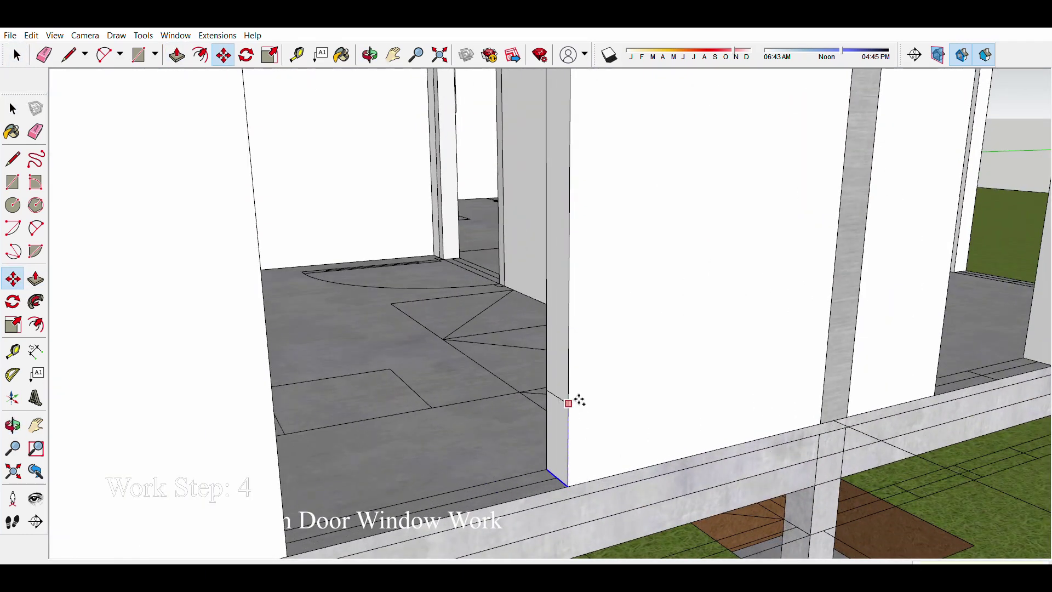
key(space)
scroll(570, 355, down, 3)
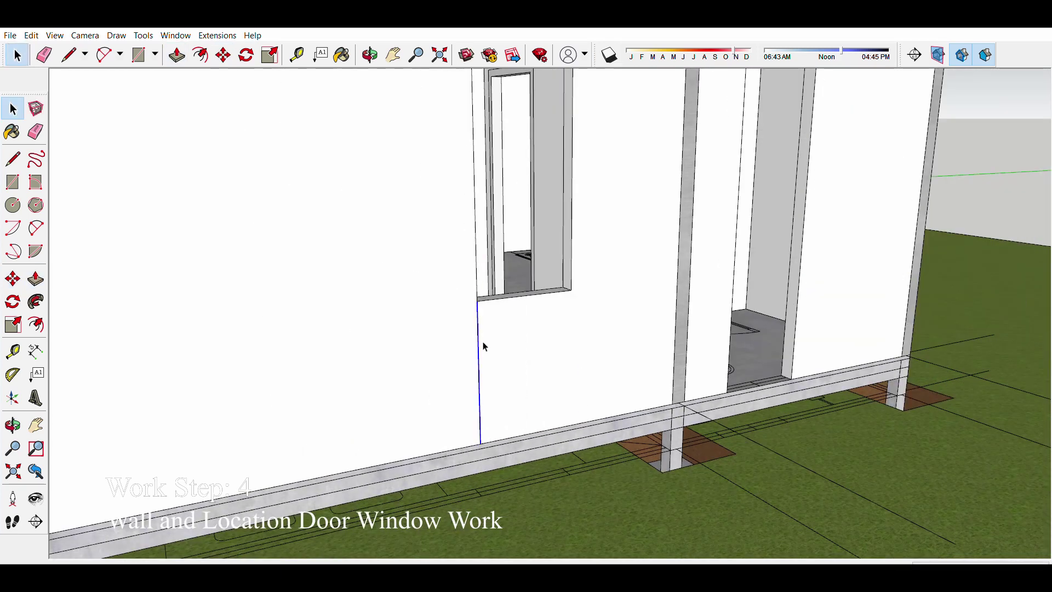
middle_drag(485, 346, 442, 432)
scroll(441, 432, down, 3)
scroll(876, 371, up, 4)
mouse_move(876, 371)
middle_down()
mouse_move(554, 310)
mouse_move(601, 305)
middle_up()
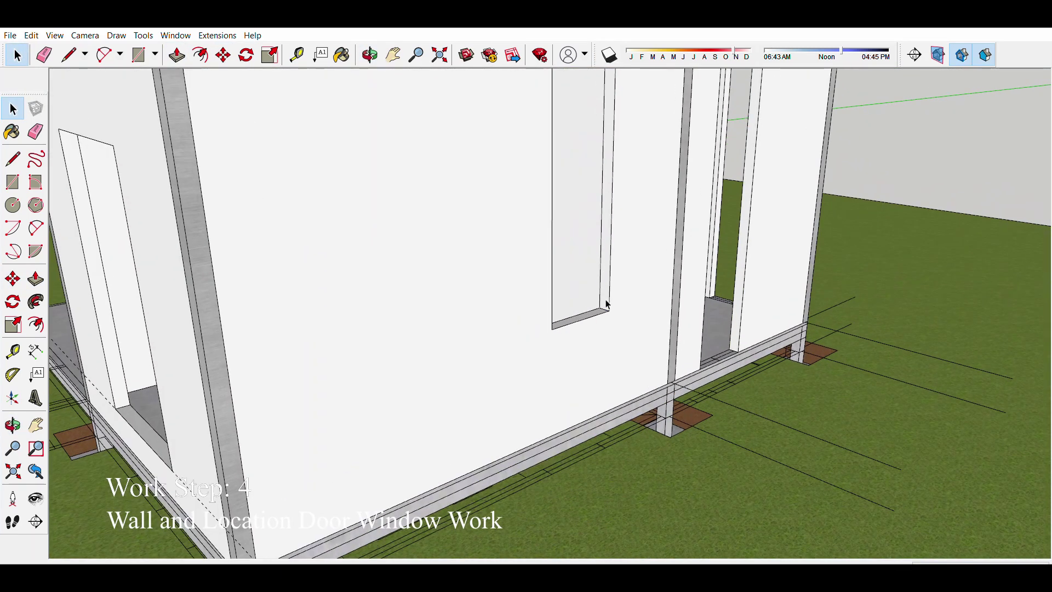
key(m)
click(607, 307)
Step: Move the window opening into place, checking the front and the window sill
scroll(513, 258, down, 2)
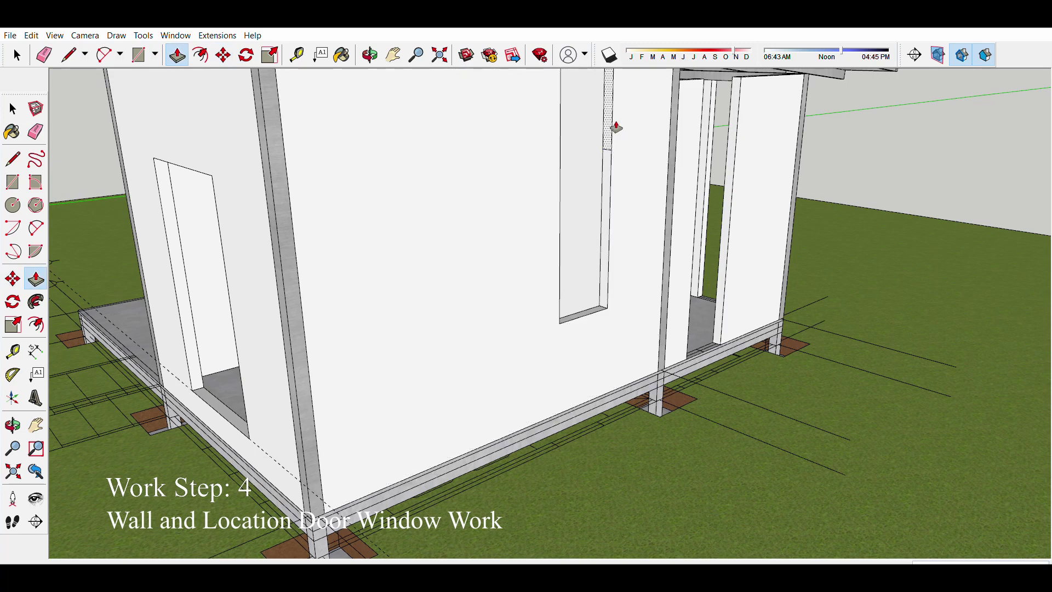
scroll(513, 258, down, 4)
mouse_move(513, 258)
middle_down()
mouse_move(705, 376)
mouse_move(629, 359)
middle_up()
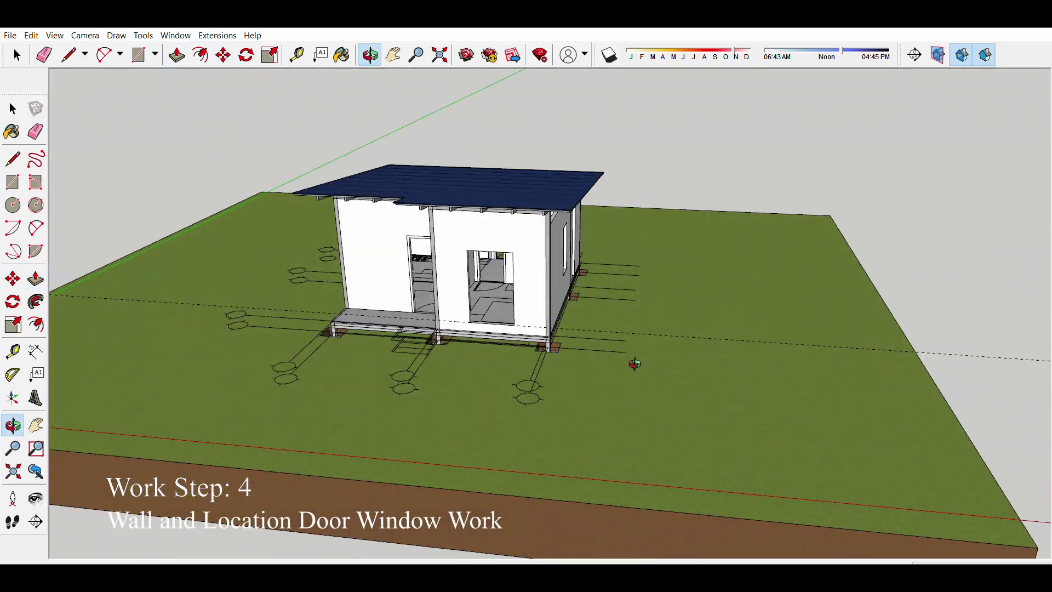
scroll(636, 328, up, 8)
key(m)
scroll(632, 265, down, 5)
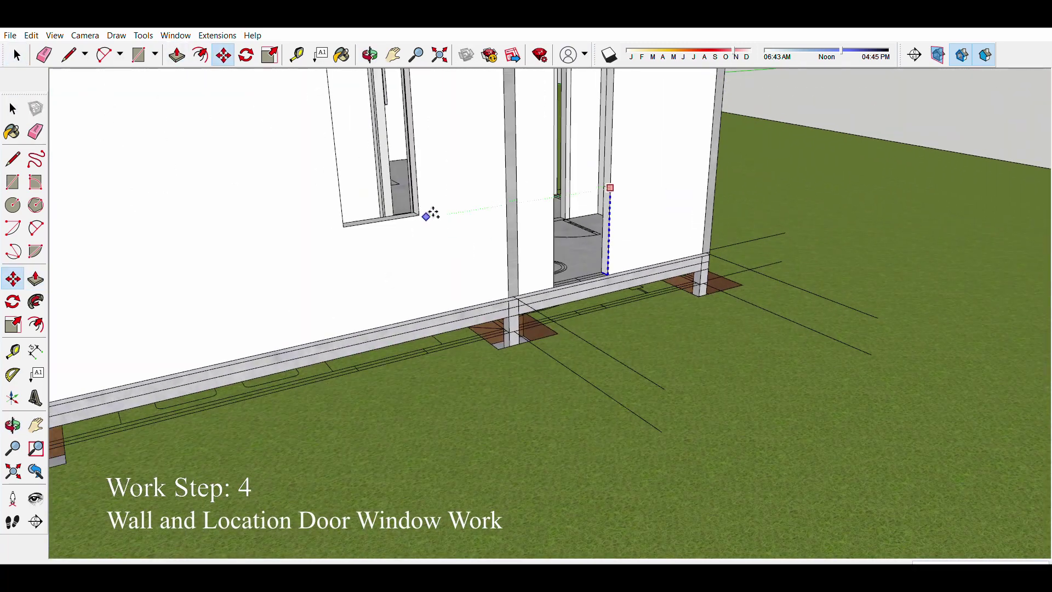
scroll(604, 223, up, 4)
middle_drag(524, 178, 527, 260)
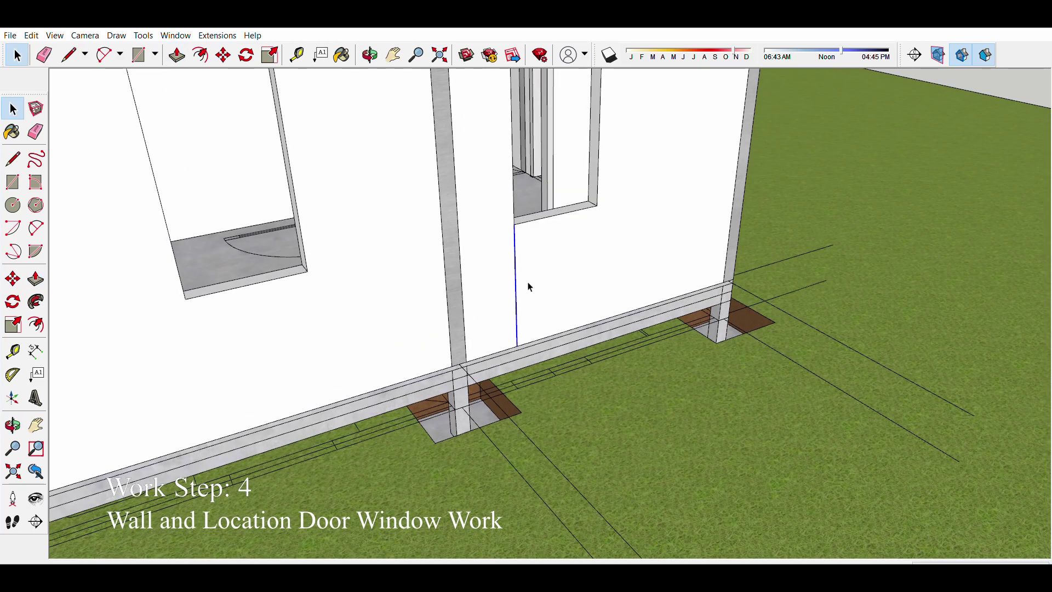
middle_drag(535, 300, 584, 206)
scroll(422, 141, down, 2)
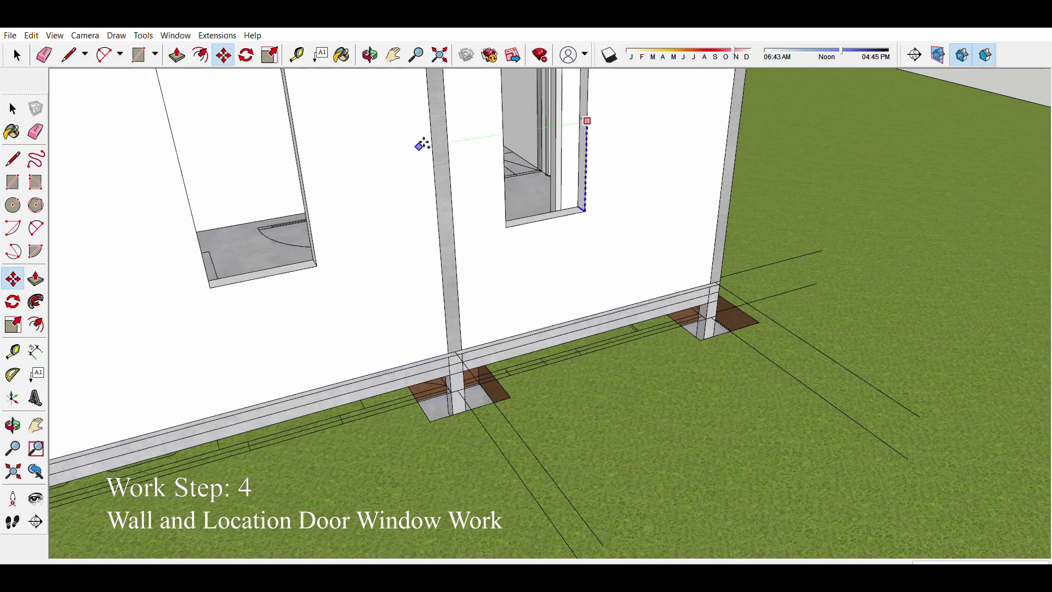
scroll(345, 85, down, 2)
scroll(514, 128, up, 4)
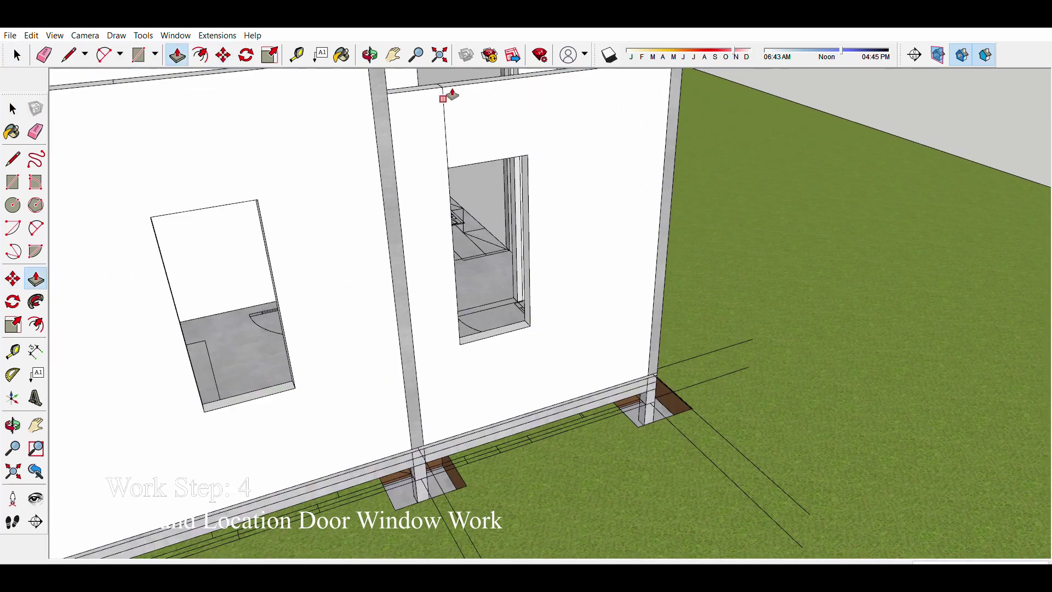
scroll(450, 95, down, 5)
Step: Push/Pull the small high window through the side wall and view from ground level
key(o)
mouse_move(500, 282)
mouse_down()
mouse_move(615, 218)
mouse_move(513, 241)
mouse_up()
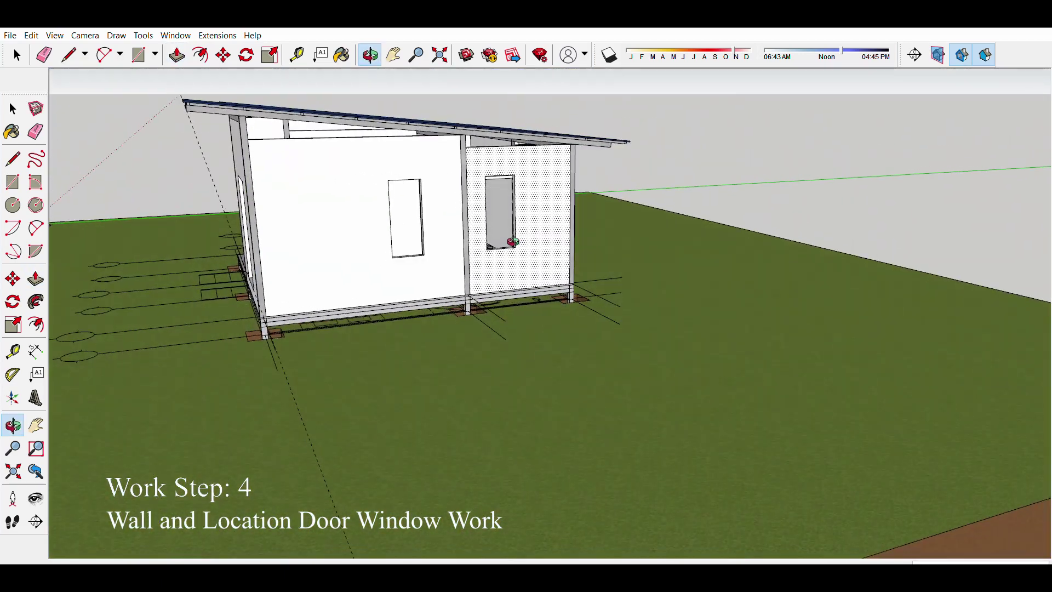
scroll(513, 241, up, 4)
key(p)
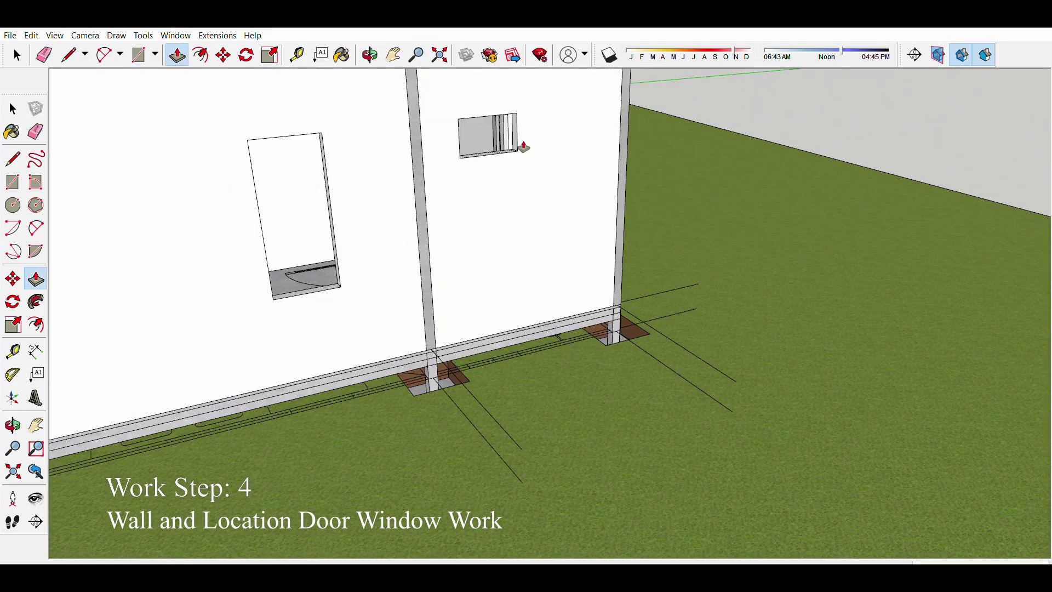
scroll(524, 147, down, 4)
key(o)
mouse_move(634, 251)
mouse_down()
mouse_move(428, 208)
mouse_move(491, 277)
mouse_move(563, 188)
mouse_up()
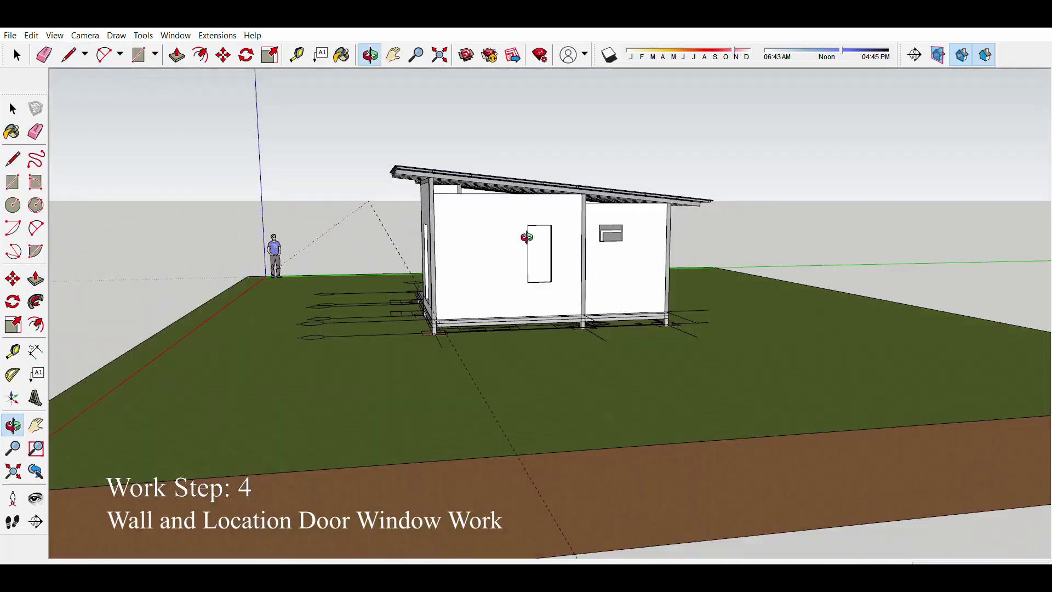
scroll(565, 164, up, 6)
Step: Draw a line along the wall top edge, starting from the wall-roof corner
key(l)
click(564, 163)
scroll(565, 163, down, 3)
scroll(328, 214, up, 3)
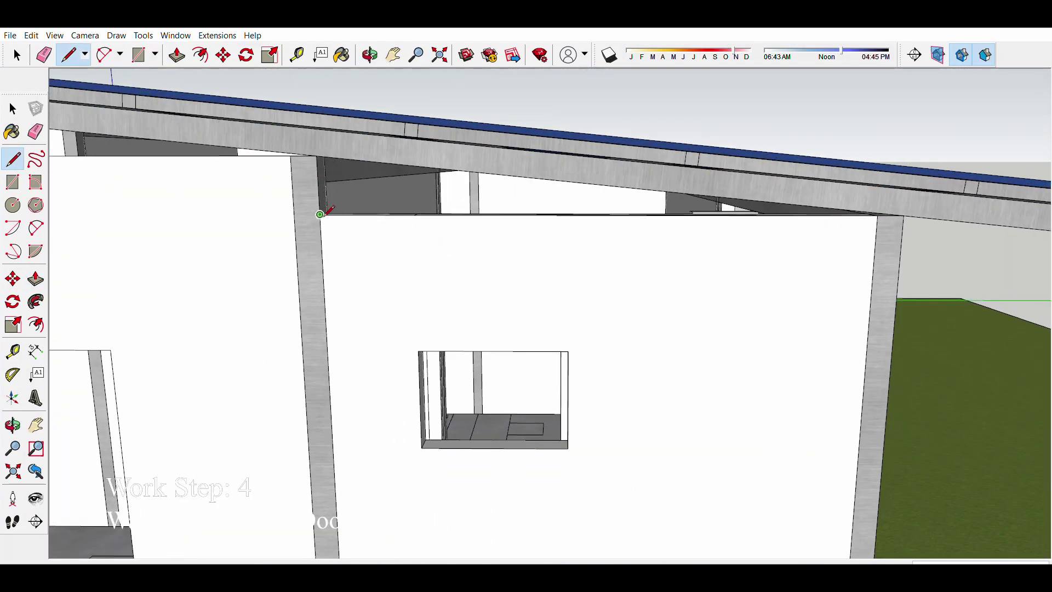
click(320, 214)
scroll(834, 216, down, 2)
scroll(367, 188, up, 5)
key(space)
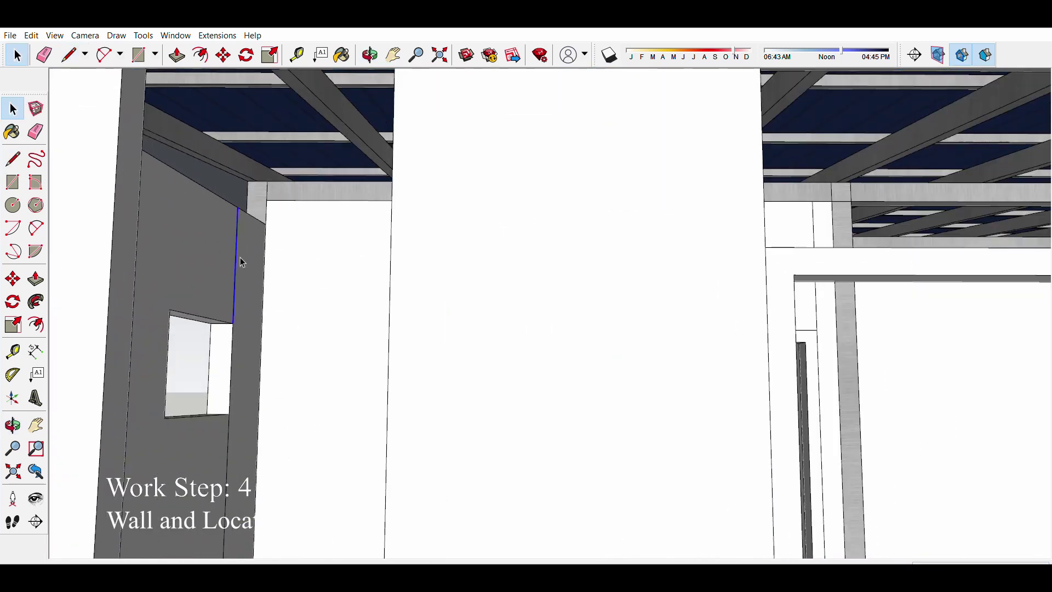
Step: Orbit around the column and wall top to view the roof beams from inside
key(p)
scroll(242, 262, down, 3)
scroll(241, 208, up, 3)
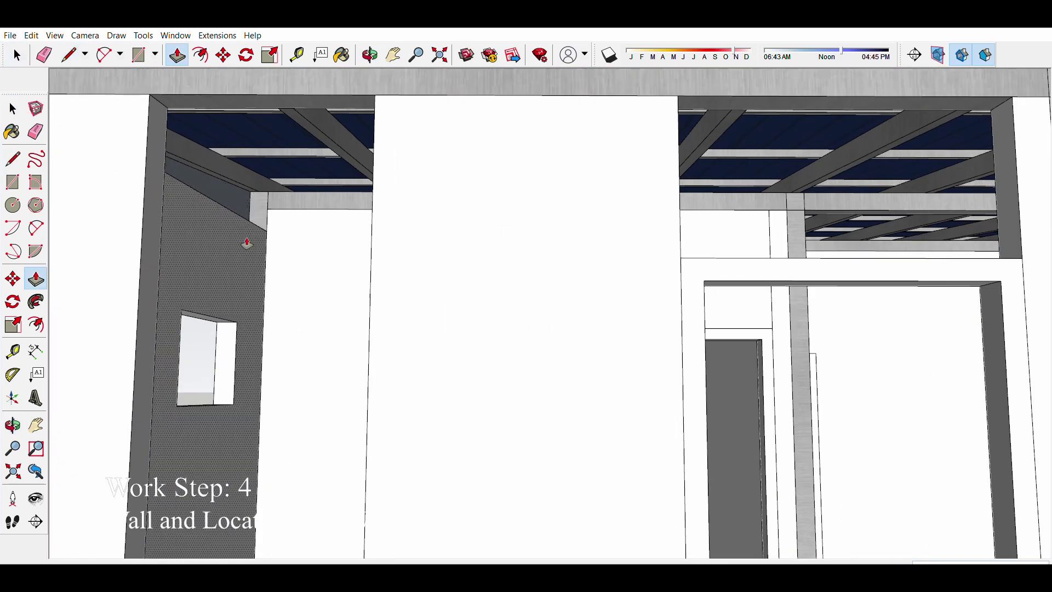
key(l)
scroll(254, 241, down, 5)
scroll(806, 258, up, 2)
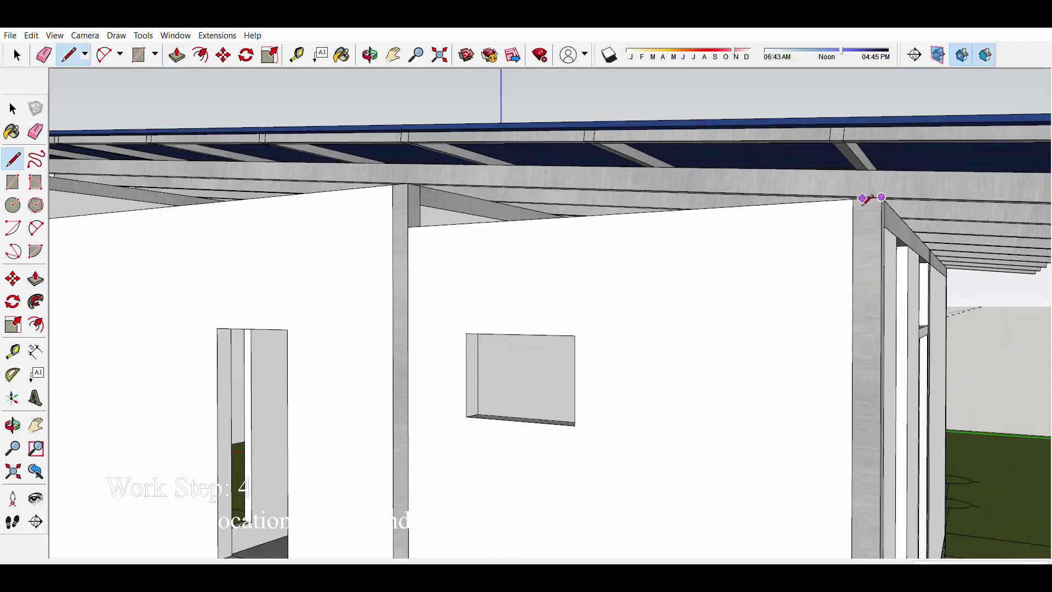
scroll(408, 181, up, 3)
scroll(405, 249, down, 3)
mouse_move(935, 223)
middle_down()
mouse_move(916, 258)
mouse_move(956, 255)
middle_up()
middle_drag(405, 250, 465, 181)
scroll(465, 181, up, 2)
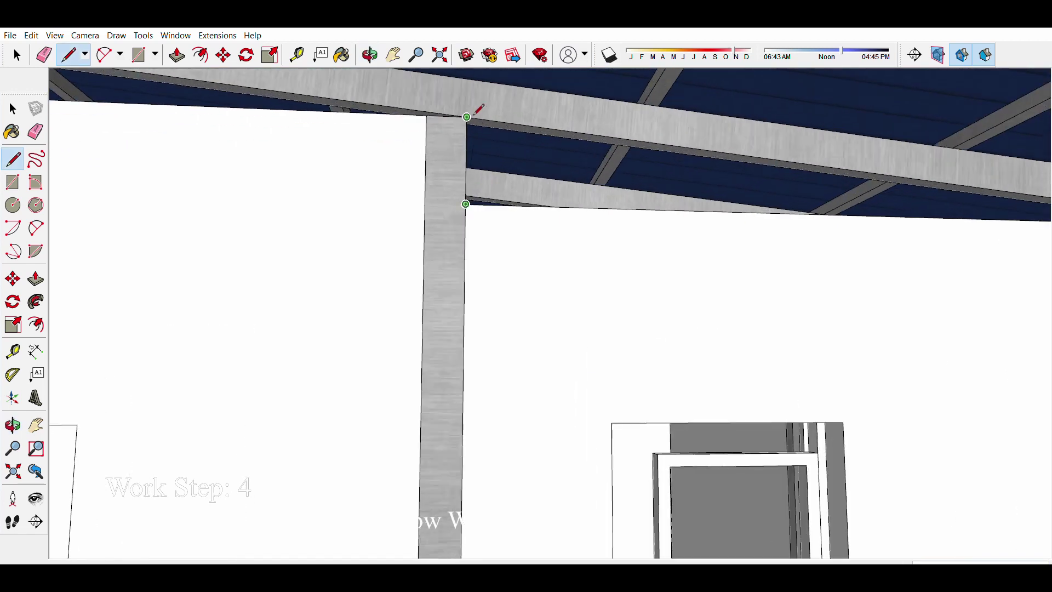
scroll(477, 103, down, 3)
scroll(282, 250, up, 2)
Step: Zoom in on the wall-to-beam gaps, switching between Push/Pull and Line
key(p)
scroll(441, 241, up, 3)
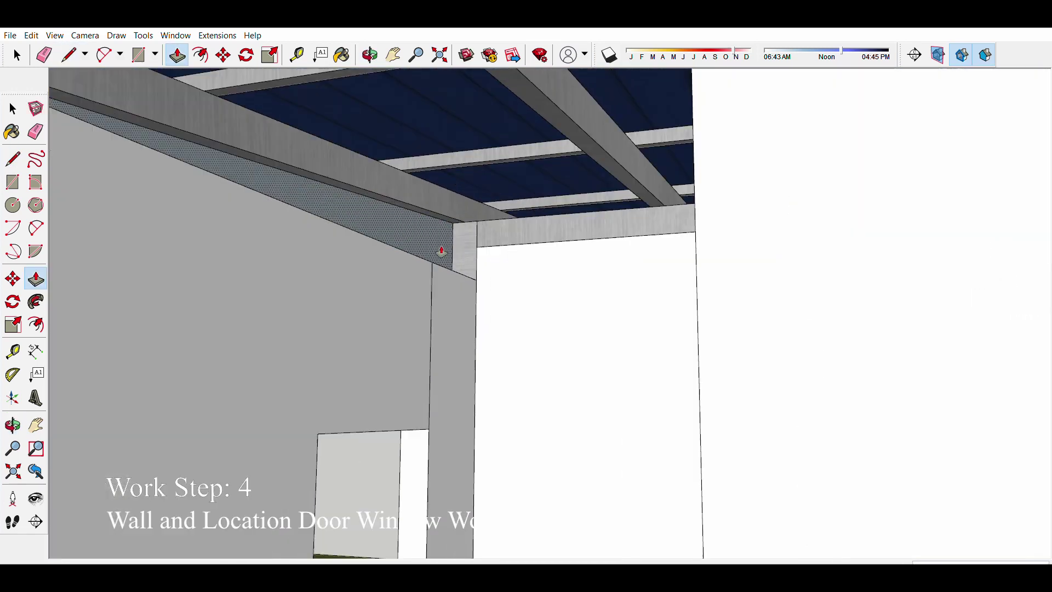
scroll(462, 236, up, 1)
scroll(506, 237, down, 3)
scroll(556, 265, down, 5)
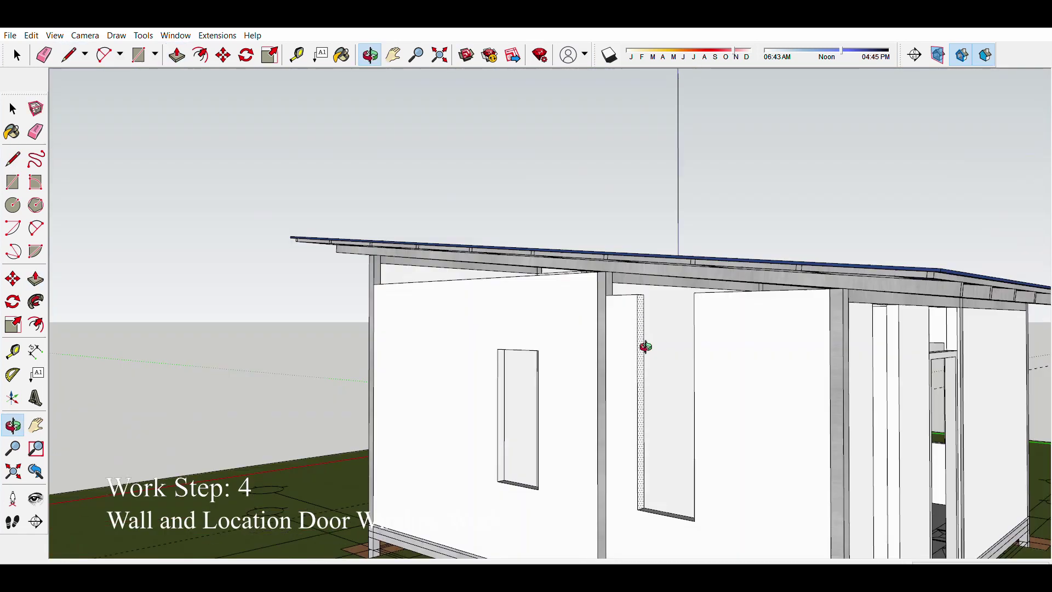
scroll(643, 348, down, 1)
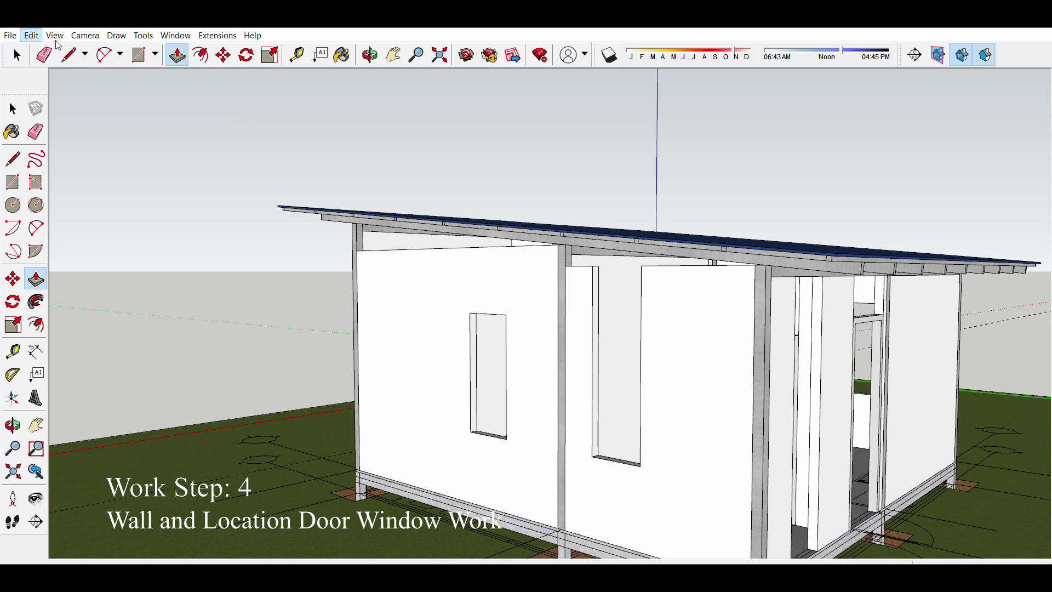
scroll(597, 481, down, 3)
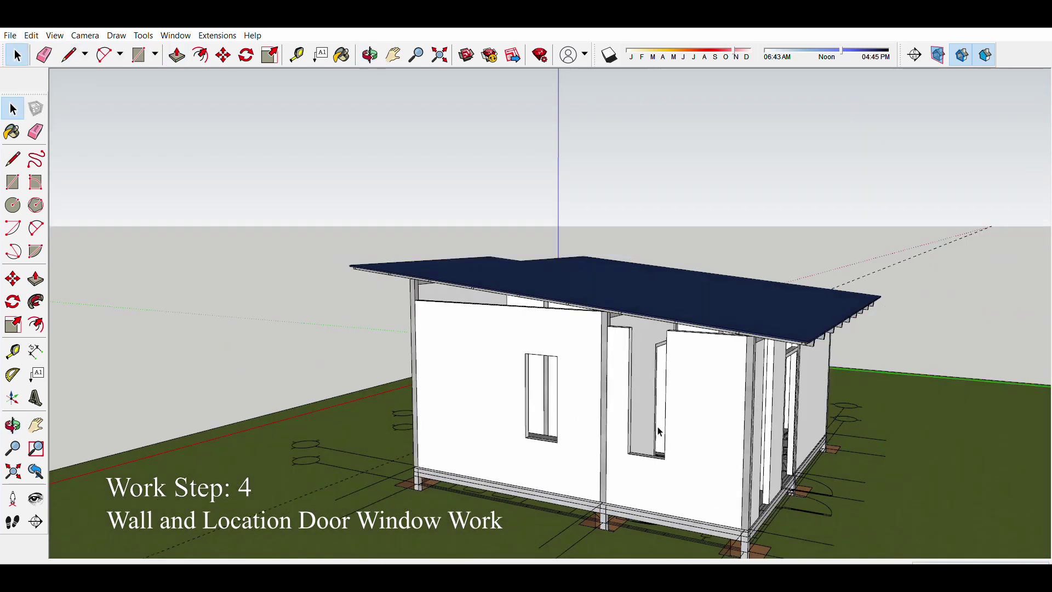
key(l)
scroll(610, 329, up, 4)
scroll(625, 324, up, 3)
scroll(736, 246, down, 3)
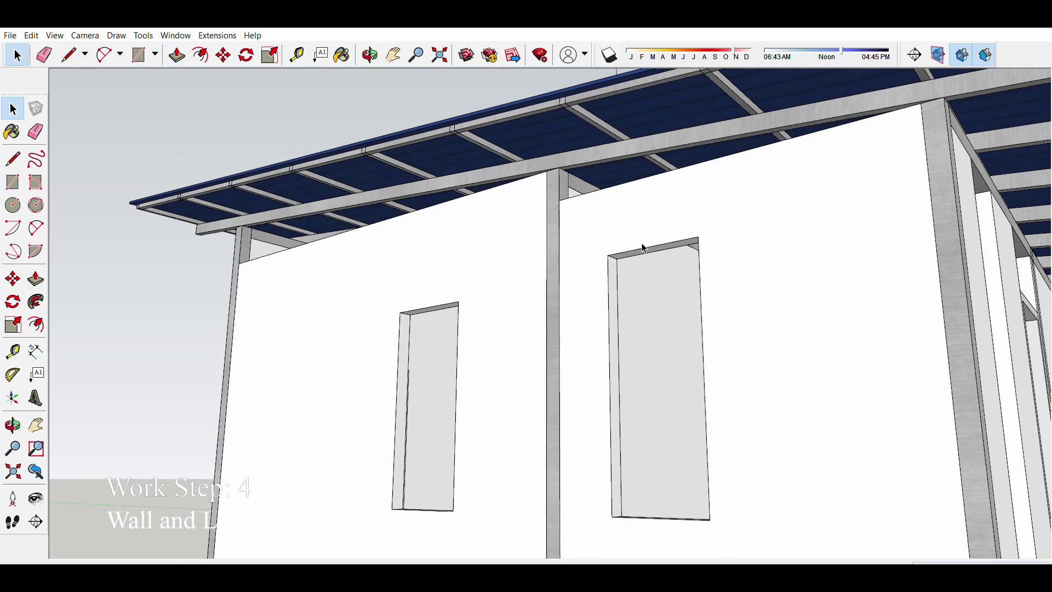
Step: Orbit down toward ground level to inspect the walls beneath the roof
mouse_move(646, 241)
middle_down()
mouse_move(550, 268)
mouse_move(599, 457)
mouse_move(594, 211)
mouse_move(548, 247)
mouse_move(550, 165)
middle_up()
scroll(594, 211, up, 3)
scroll(593, 211, down, 3)
scroll(550, 137, up, 3)
key(l)
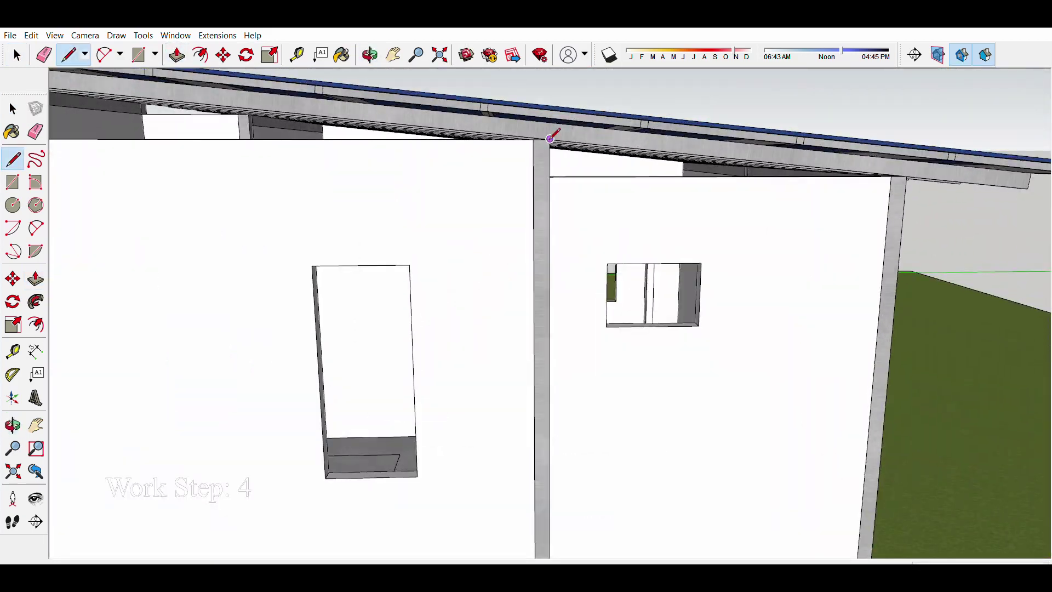
scroll(915, 161, up, 2)
scroll(911, 185, up, 2)
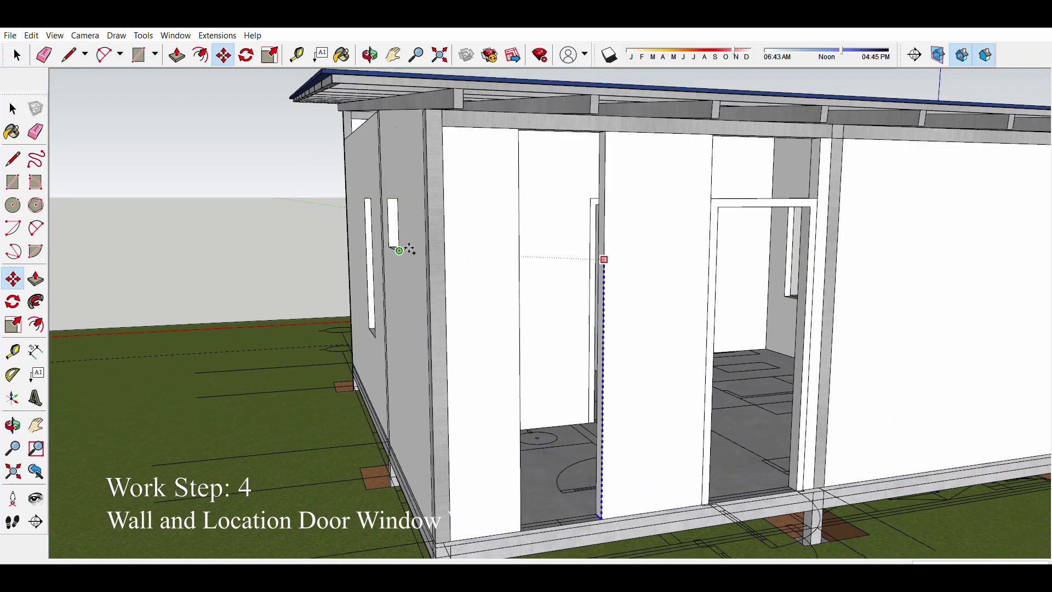
Step: Pick a point at the window corner and orbit around the house toward the doorway
scroll(637, 267, up, 5)
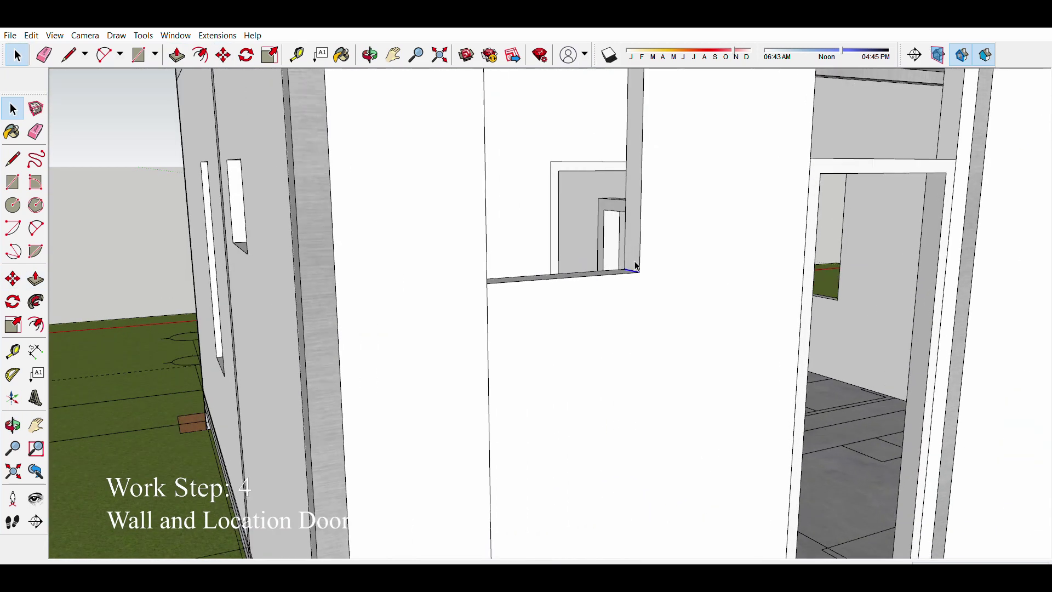
scroll(646, 271, up, 2)
click(640, 272)
scroll(493, 268, down, 1)
key(p)
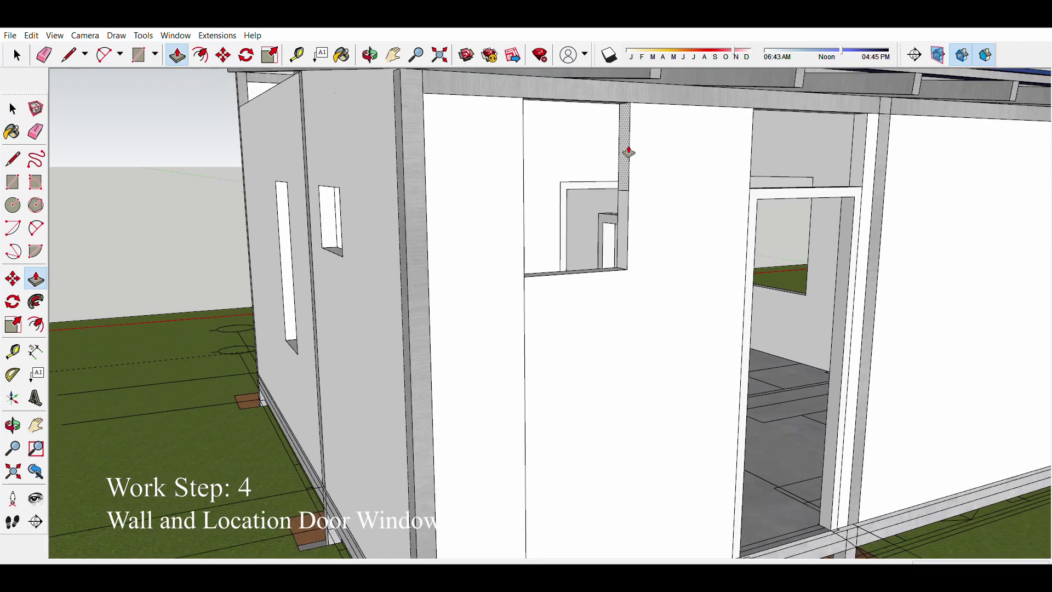
scroll(529, 347, down, 10)
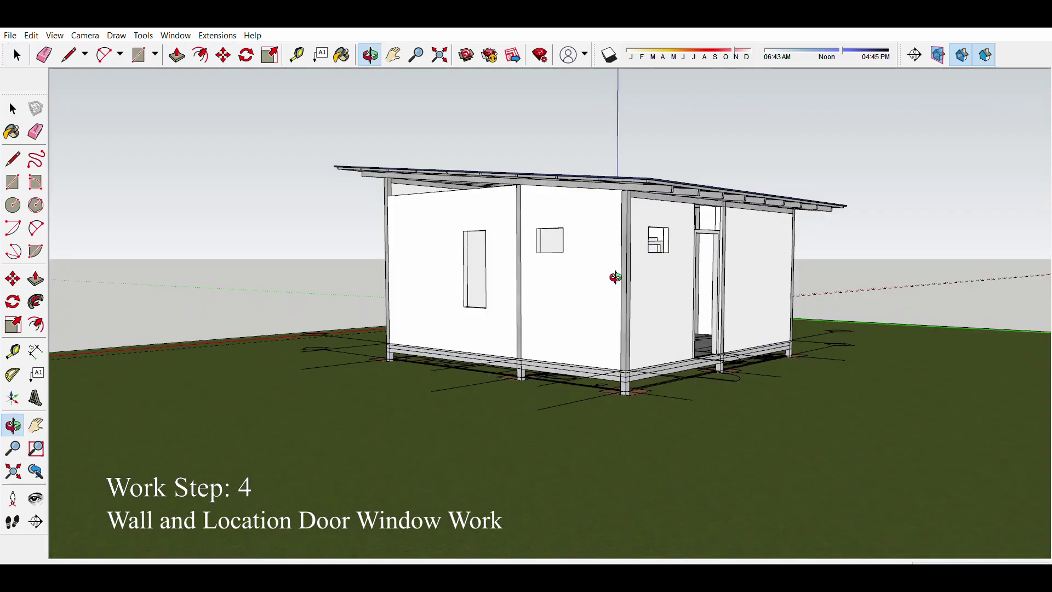
middle_drag(526, 329, 603, 329)
scroll(491, 425, up, 10)
Step: Fill the recessed panel above the interior door flush with the wall
key(r)
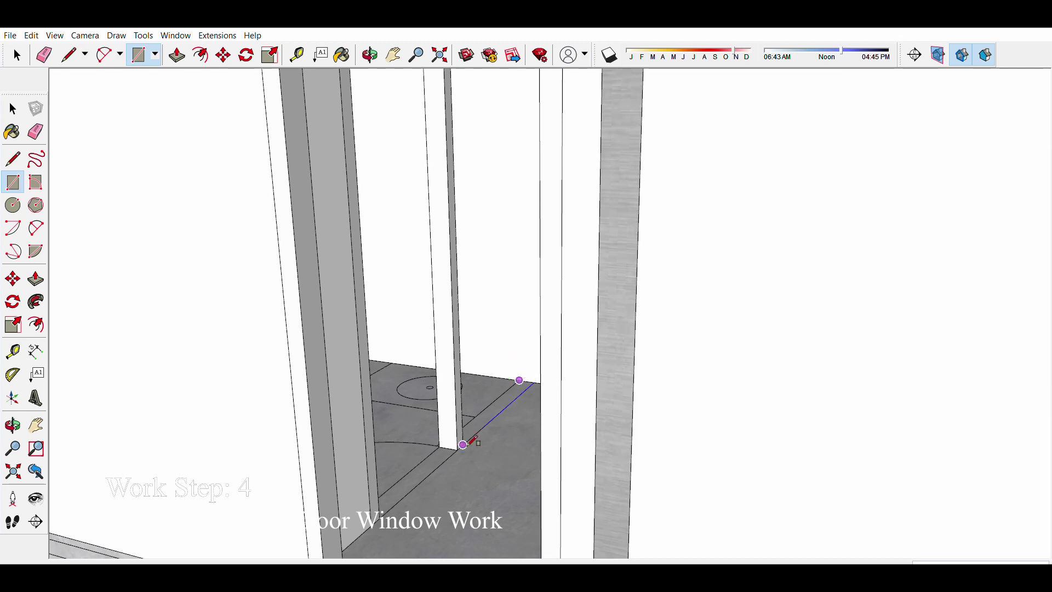
key(l)
scroll(470, 433, down, 10)
scroll(482, 230, up, 8)
scroll(482, 223, up, 4)
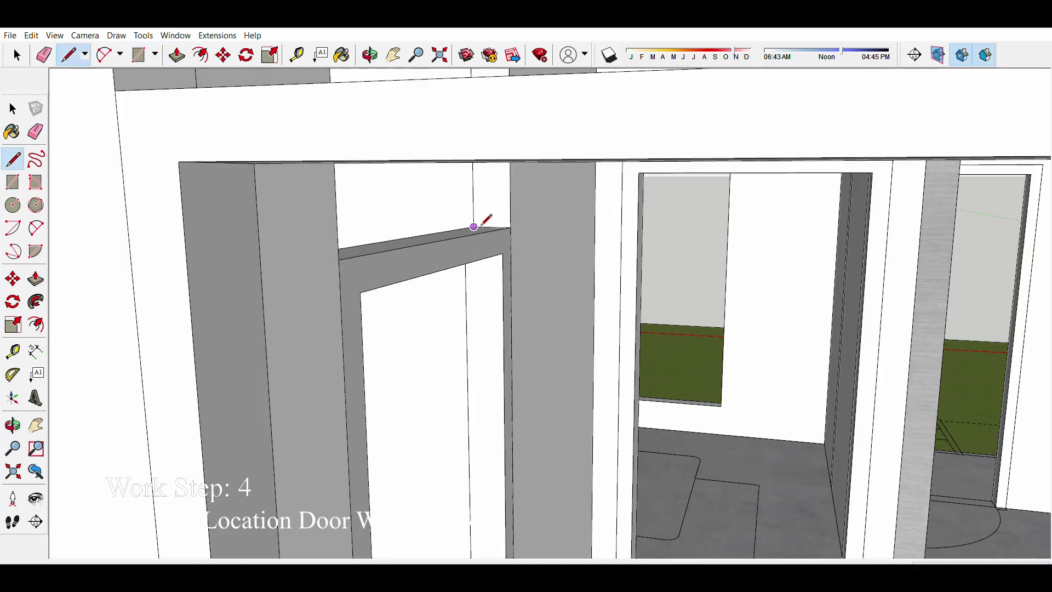
scroll(481, 219, up, 4)
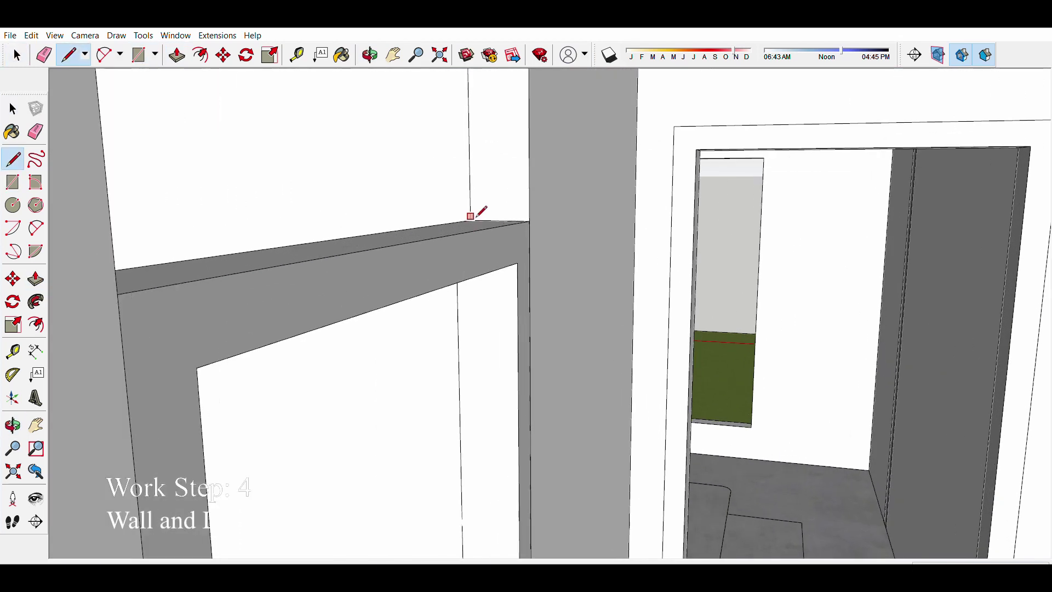
scroll(582, 219, down, 5)
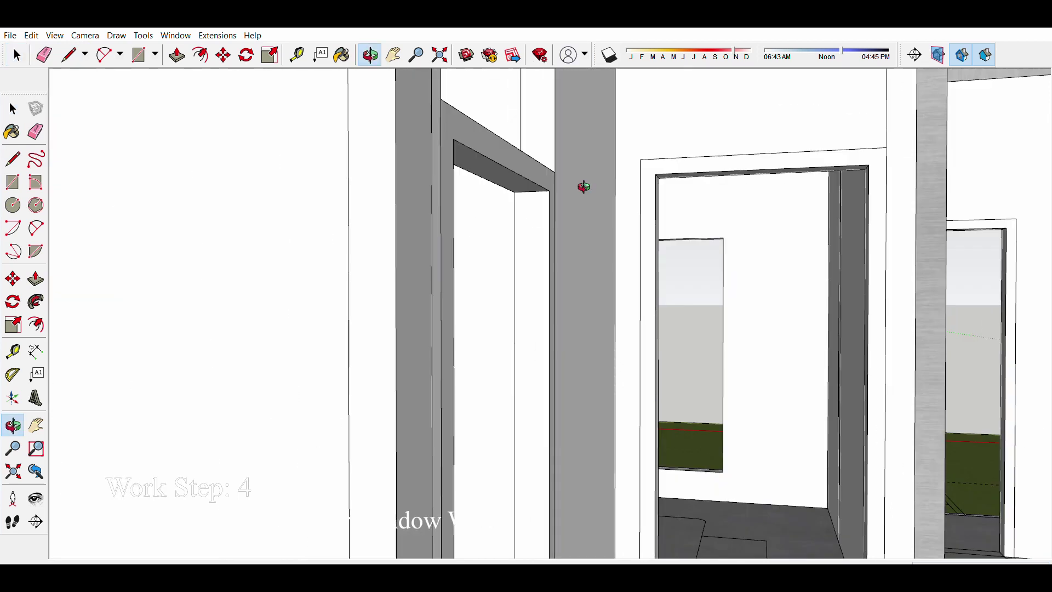
middle_drag(583, 186, 568, 268)
key(m)
scroll(568, 268, up, 4)
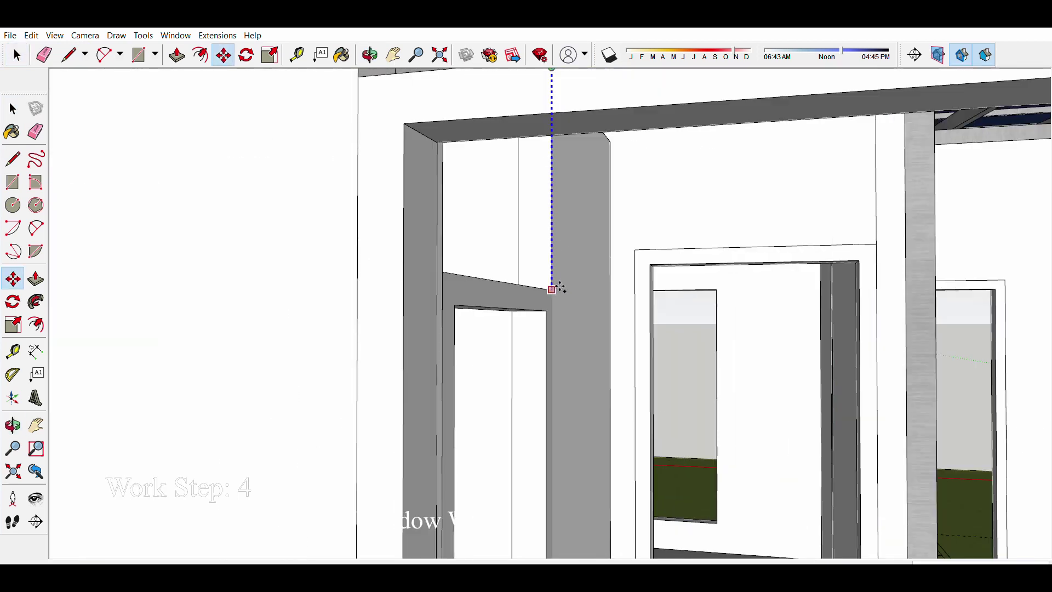
double_click(558, 269)
scroll(557, 269, up, 2)
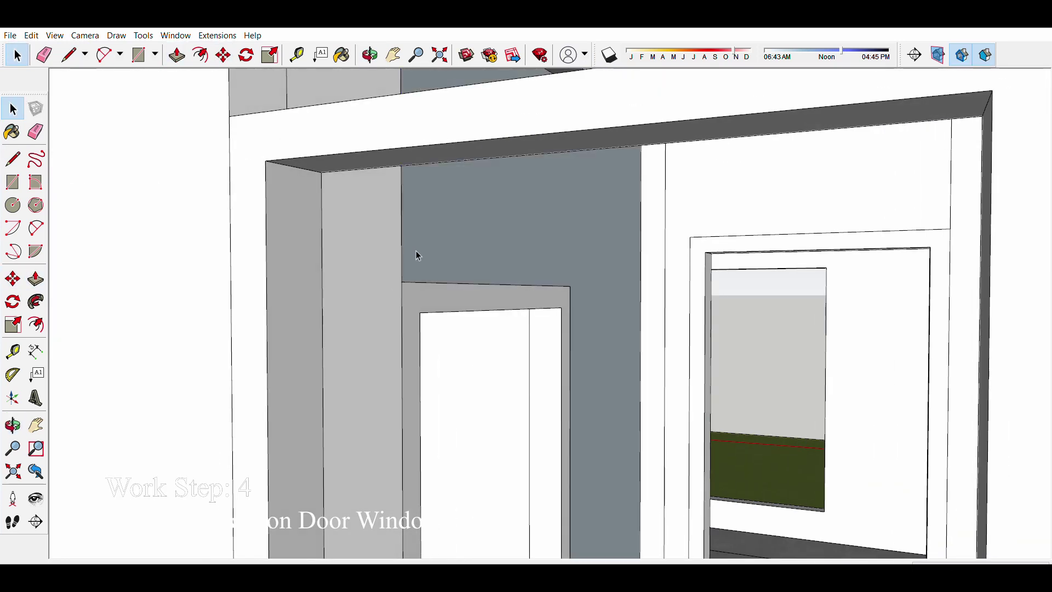
Step: Orbit to check the filled wall above the door, then back out to the whole house
middle_drag(428, 264, 502, 255)
scroll(405, 219, down, 2)
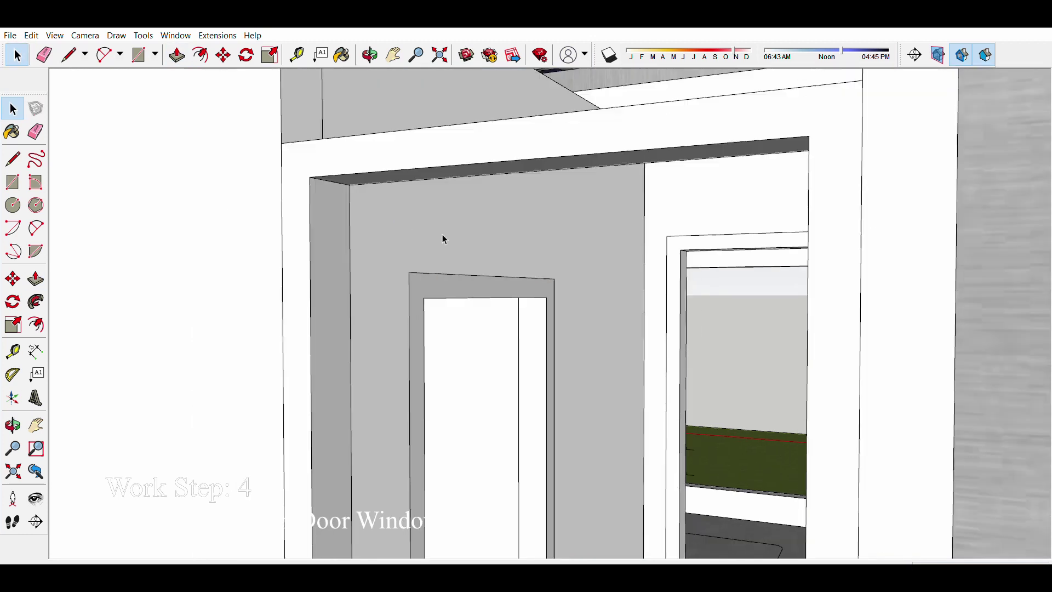
mouse_move(442, 235)
middle_down()
mouse_move(894, 265)
mouse_move(709, 260)
middle_up()
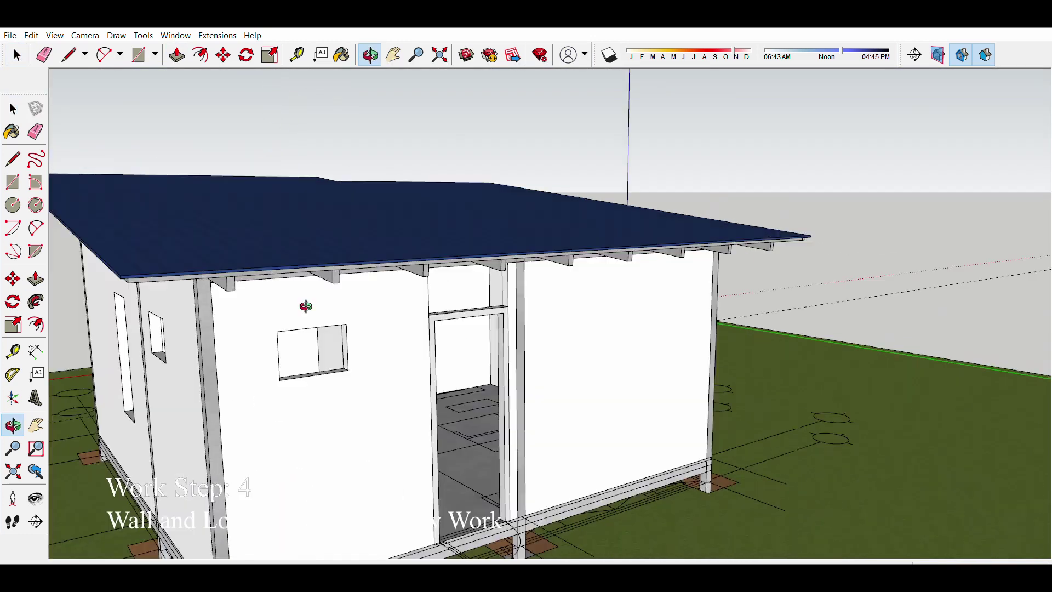
key(p)
key(l)
scroll(264, 303, up, 2)
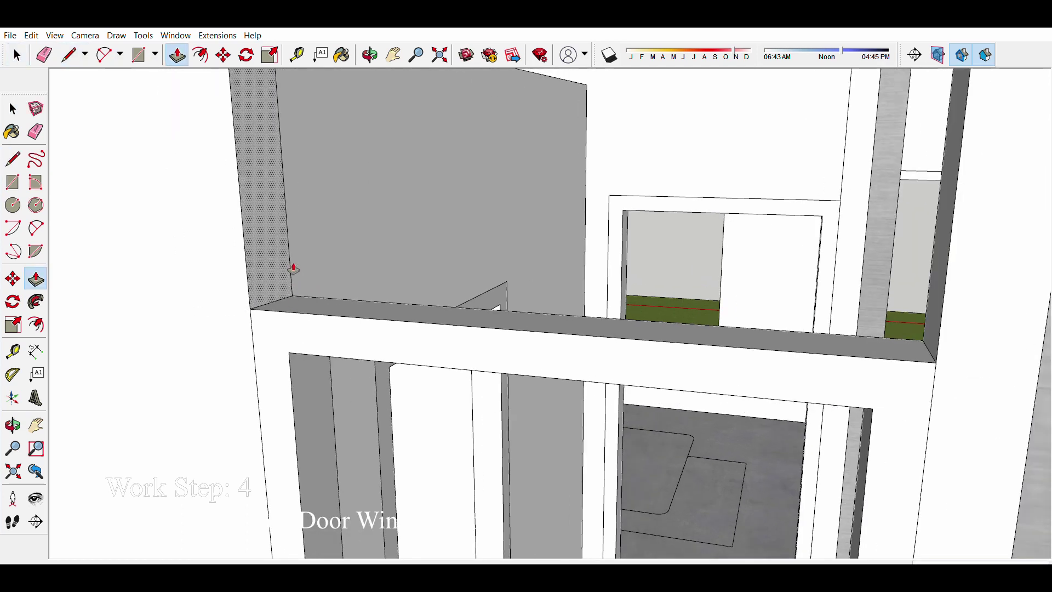
key(space)
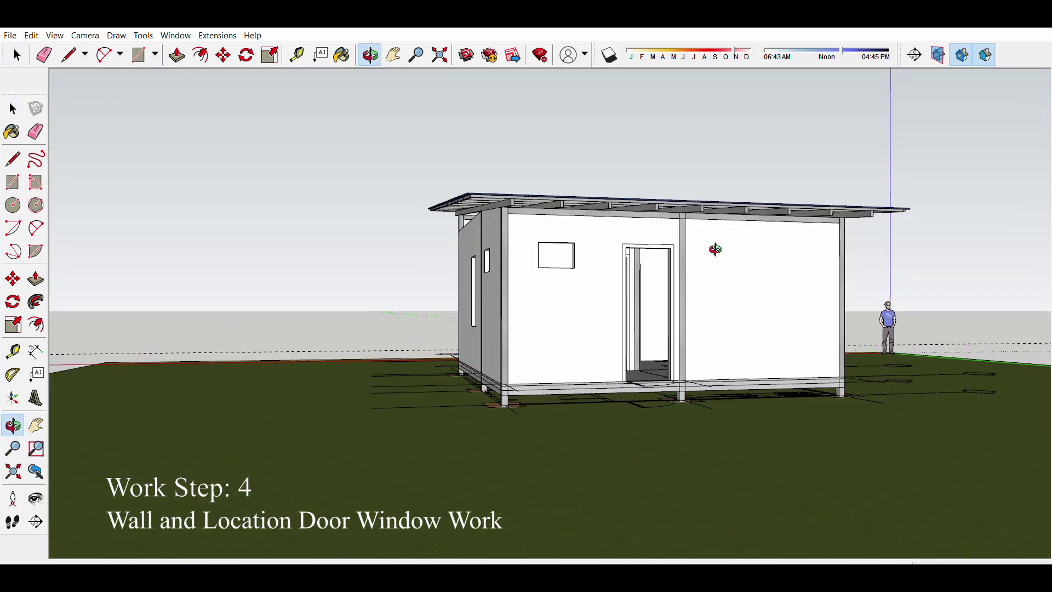
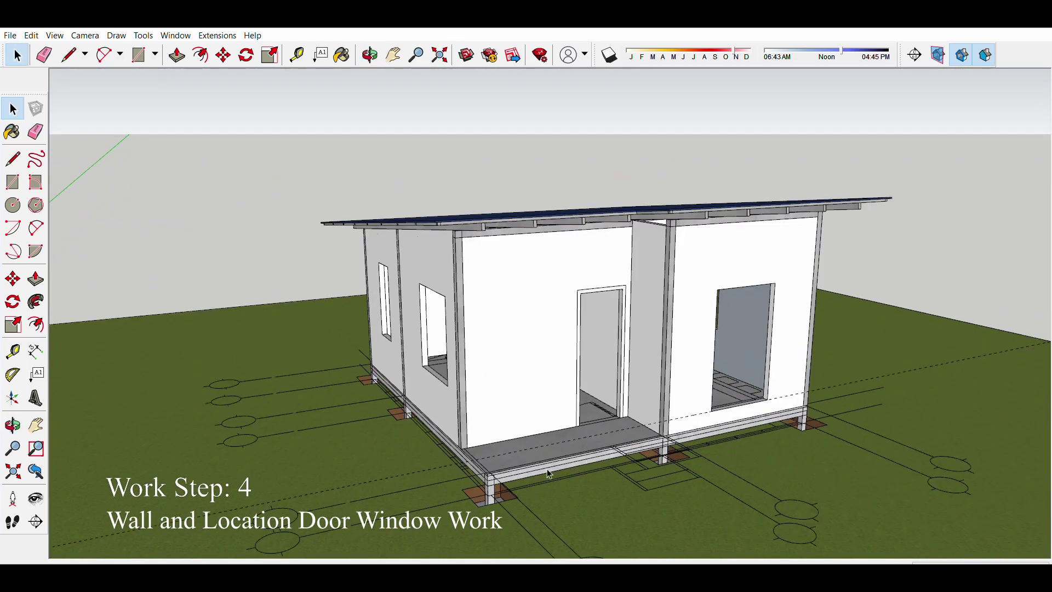
Step: Move the beam so it spans the left porch opening below the roof
scroll(536, 162, up, 2)
key(m)
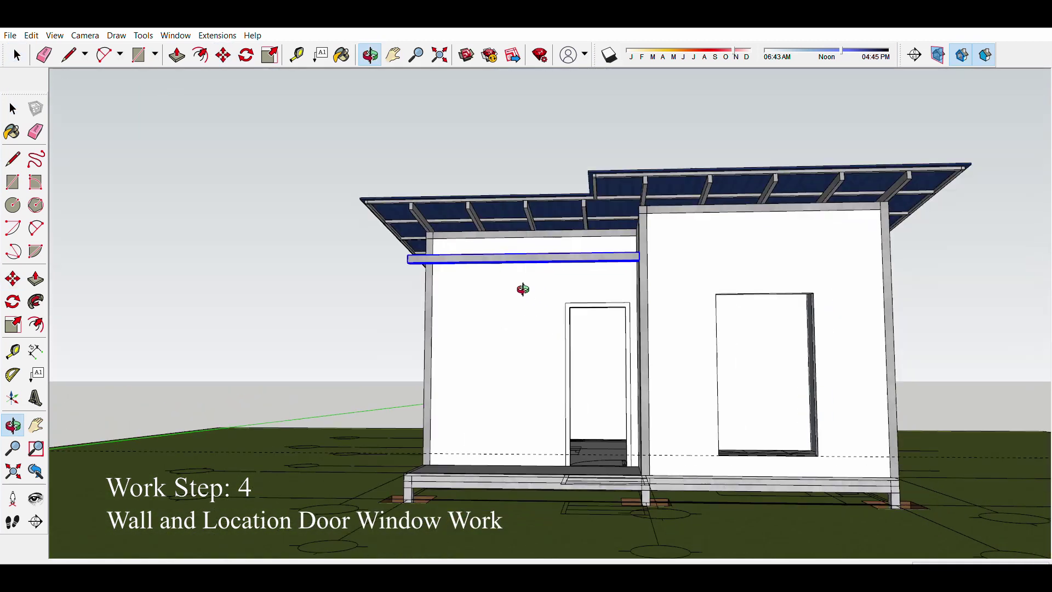
mouse_move(522, 286)
middle_down()
mouse_move(640, 271)
mouse_move(484, 356)
mouse_move(531, 348)
middle_up()
scroll(531, 348, up, 3)
scroll(454, 301, down, 3)
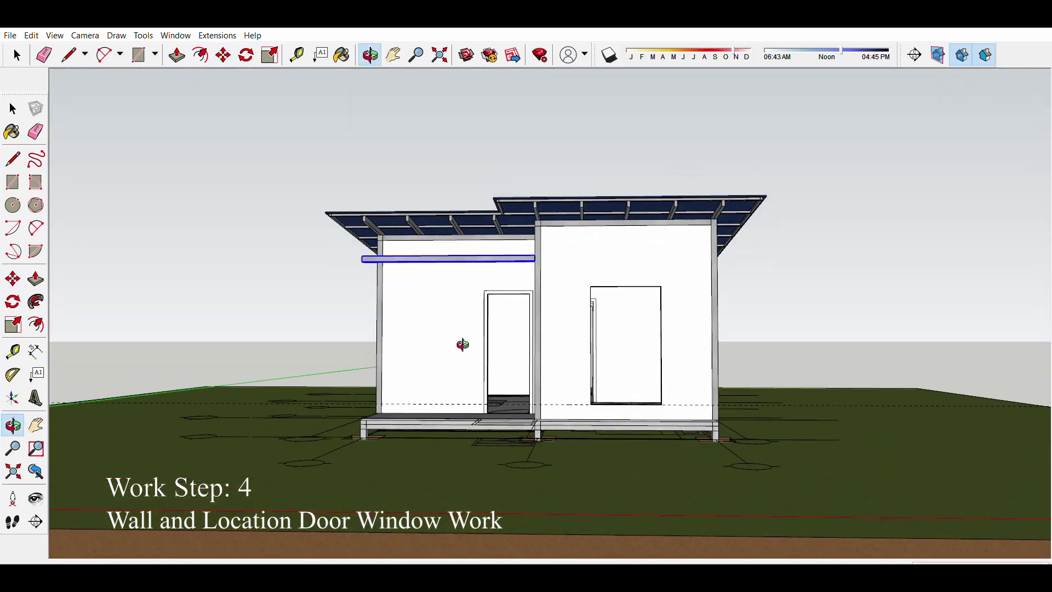
middle_drag(462, 344, 543, 397)
mouse_move(833, 404)
middle_down()
mouse_move(636, 442)
mouse_move(493, 356)
middle_up()
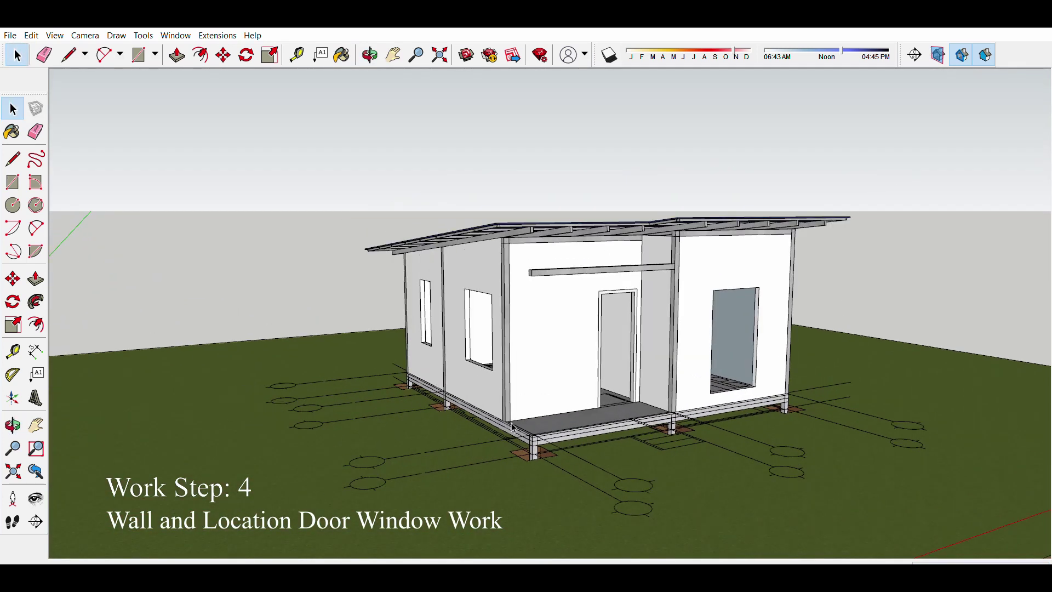
scroll(412, 301, down, 5)
key(space)
Step: Copy a column to the porch slab's front corner and check the house base
middle_drag(420, 328, 637, 390)
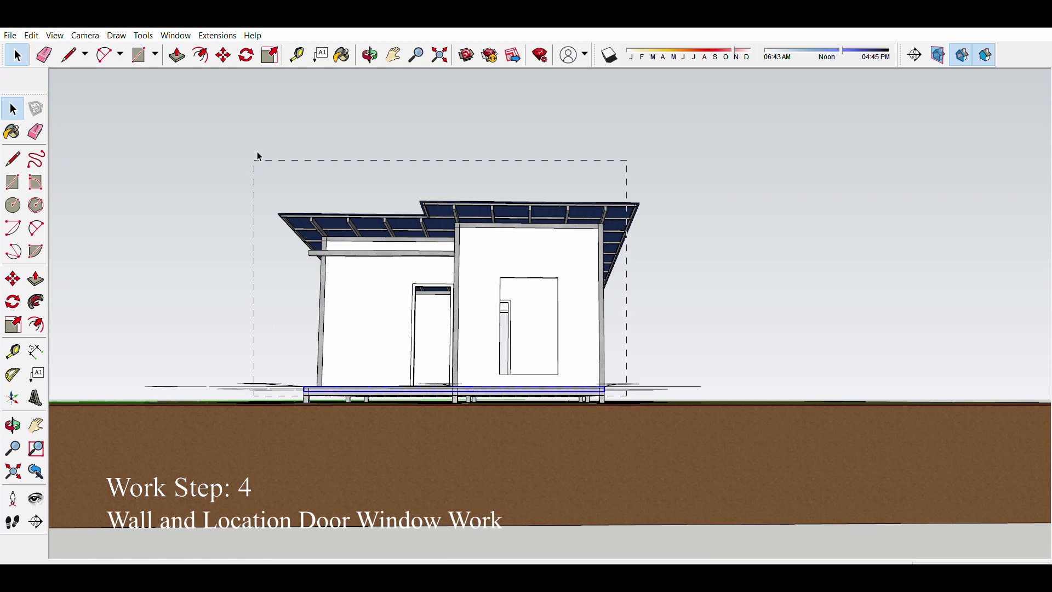
drag(260, 157, 255, 159)
scroll(444, 404, up, 3)
scroll(625, 422, up, 4)
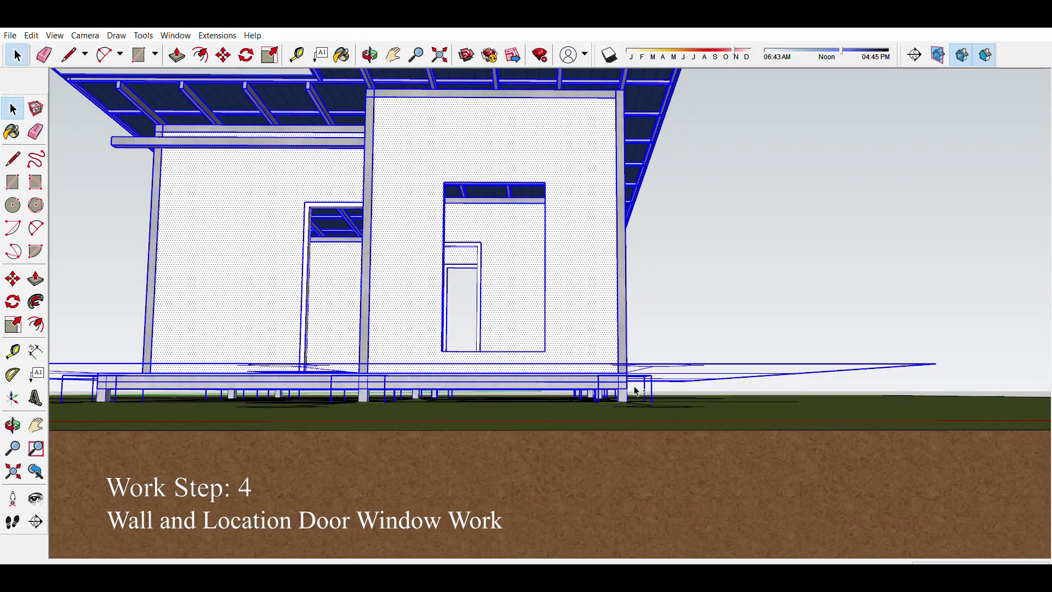
mouse_move(452, 390)
middle_down()
mouse_move(606, 430)
mouse_move(263, 334)
mouse_move(493, 438)
middle_up()
scroll(261, 334, up, 5)
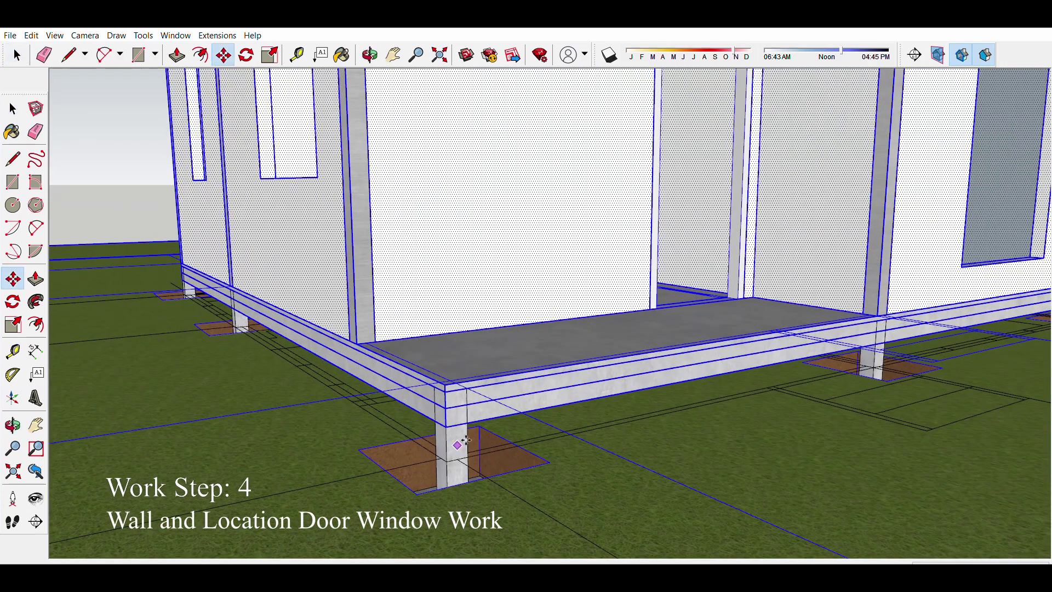
scroll(613, 509, up, 3)
scroll(454, 441, down, 3)
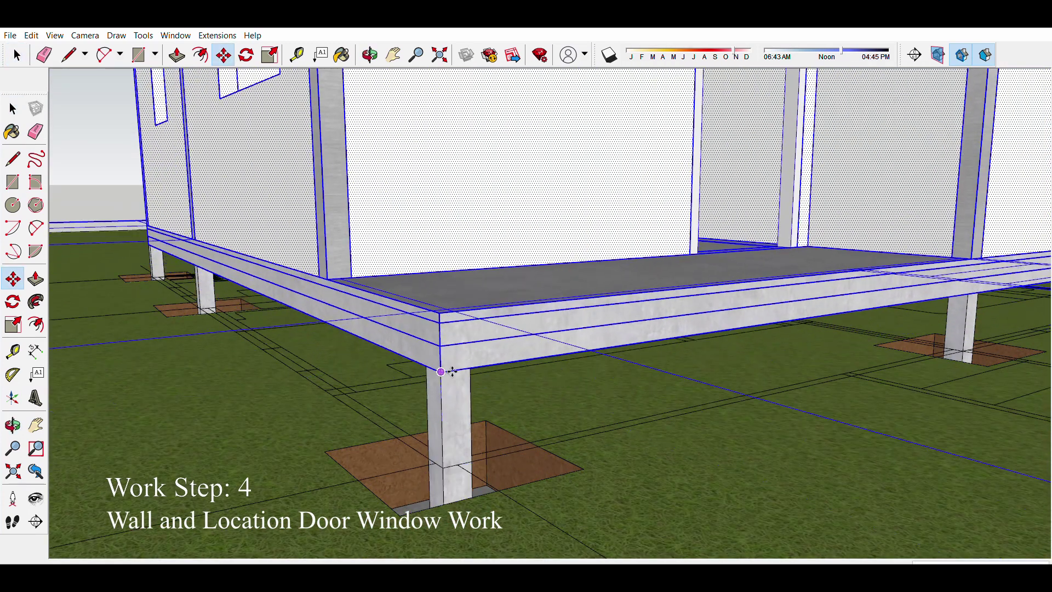
middle_drag(454, 441, 422, 409)
scroll(423, 409, down, 4)
middle_drag(568, 399, 638, 453)
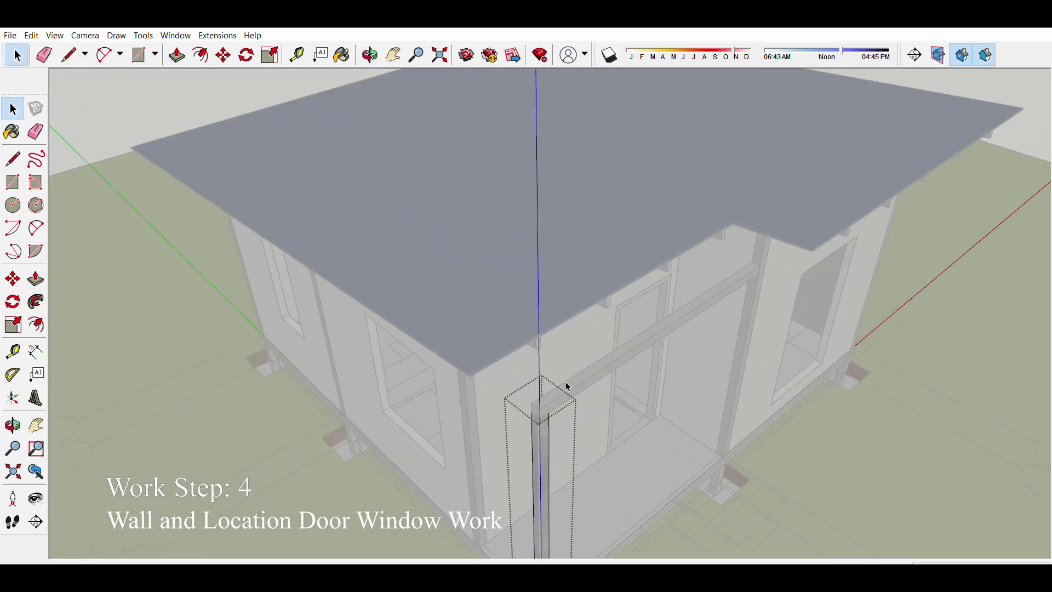
Step: Rotate a copy of the porch beam 90° so it runs perpendicular to the wall
click(570, 385)
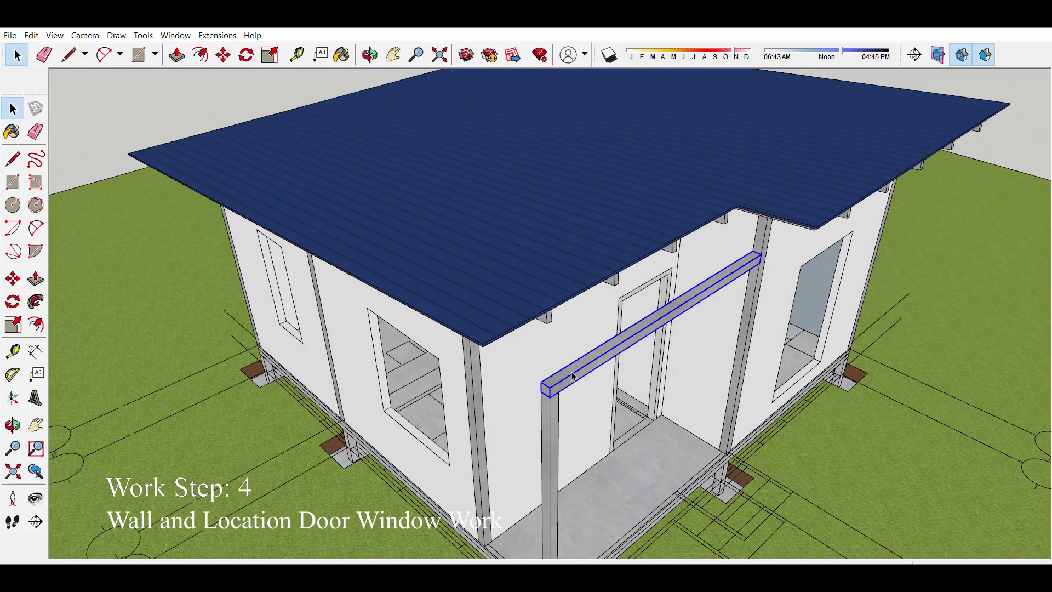
click(13, 301)
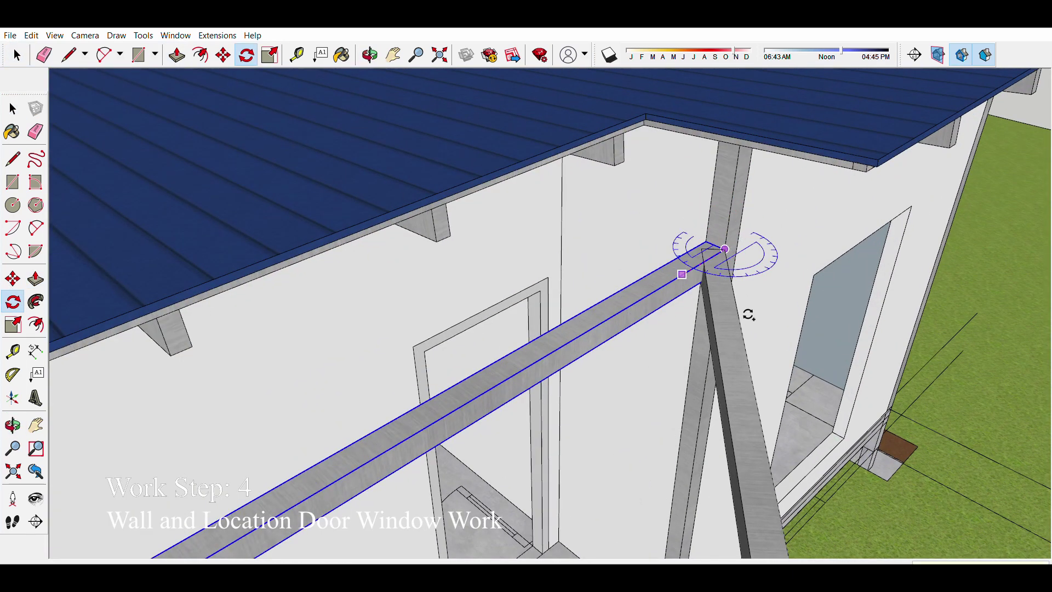
click(748, 315)
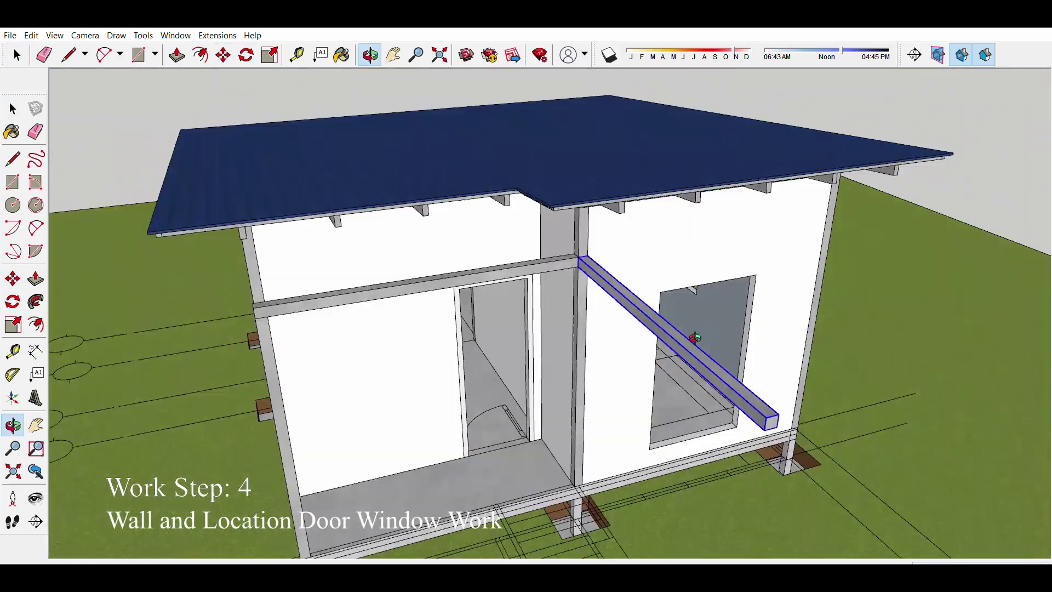
key(space)
double_click(767, 409)
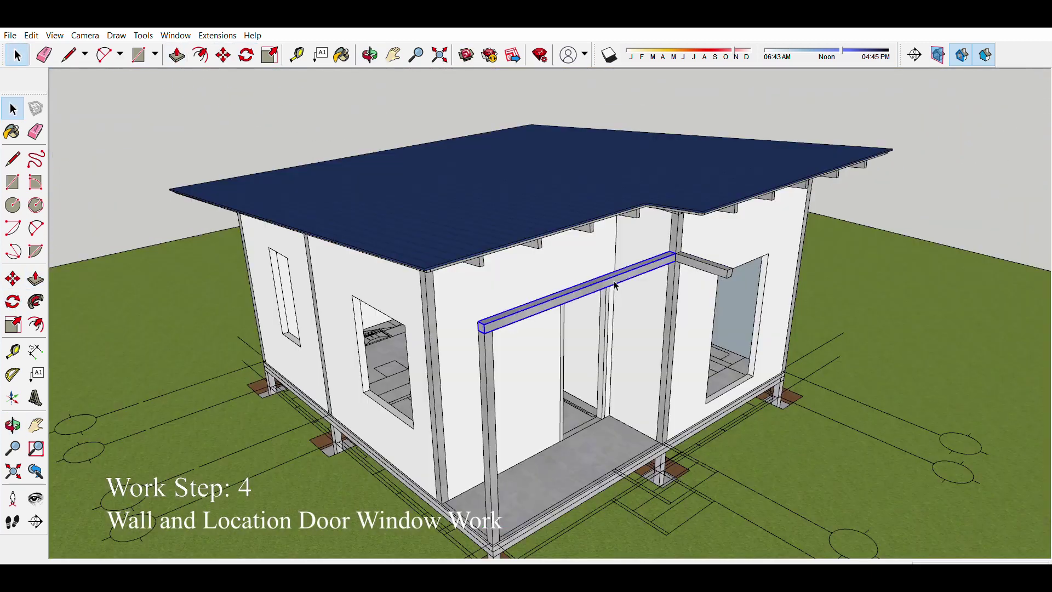
Step: Move the rotated beam to run from the front post back to the wall
key(m)
scroll(746, 257, up, 3)
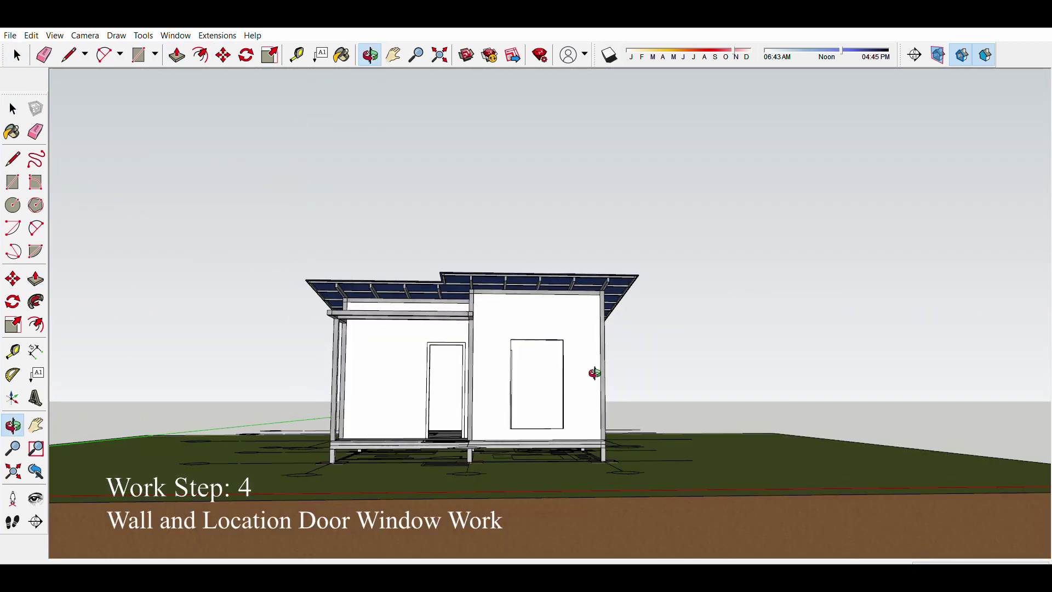
mouse_move(606, 336)
middle_down()
mouse_move(820, 478)
mouse_move(721, 402)
mouse_move(551, 475)
mouse_move(464, 357)
mouse_move(655, 331)
mouse_move(693, 418)
middle_up()
middle_drag(673, 342, 713, 337)
scroll(726, 336, up, 5)
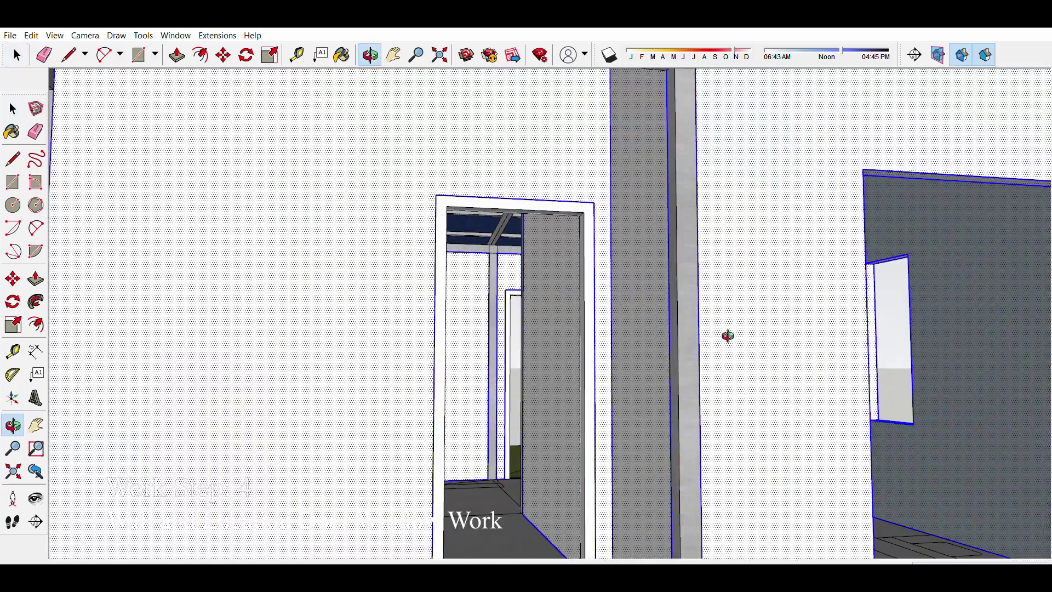
scroll(544, 370, up, 5)
scroll(424, 351, up, 3)
scroll(424, 351, down, 3)
scroll(423, 361, down, 3)
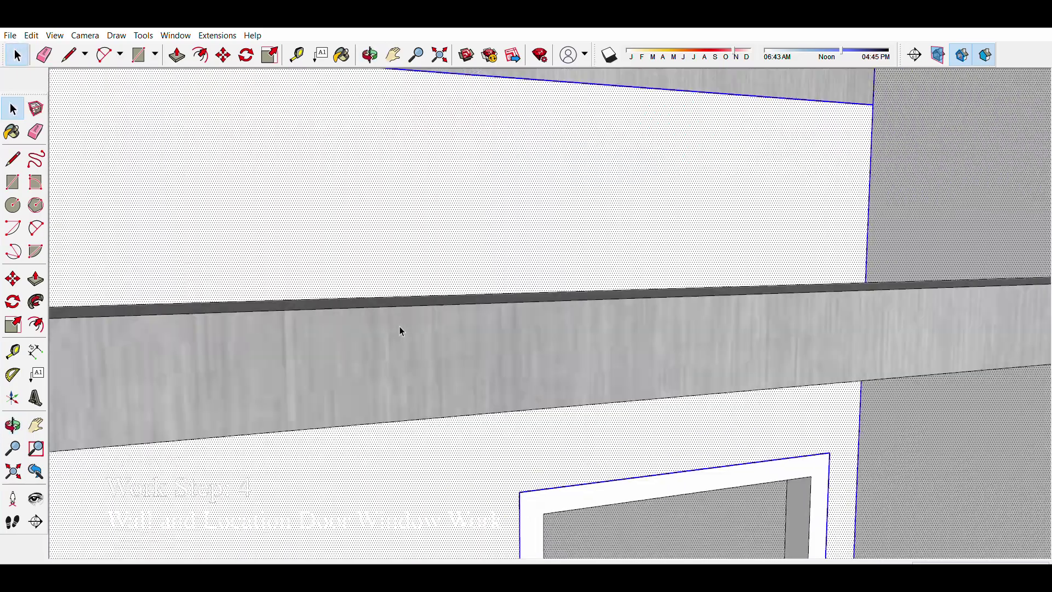
scroll(399, 327, down, 5)
middle_drag(695, 378, 680, 361)
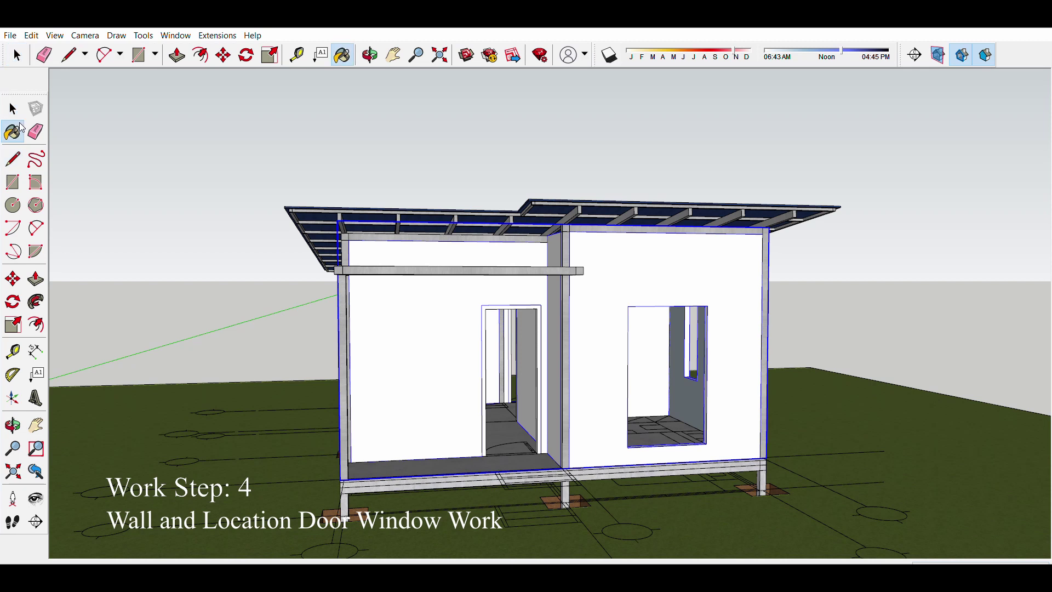
scroll(548, 274, down, 5)
mouse_move(427, 279)
middle_down()
mouse_move(455, 279)
mouse_move(361, 282)
middle_up()
scroll(505, 267, up, 3)
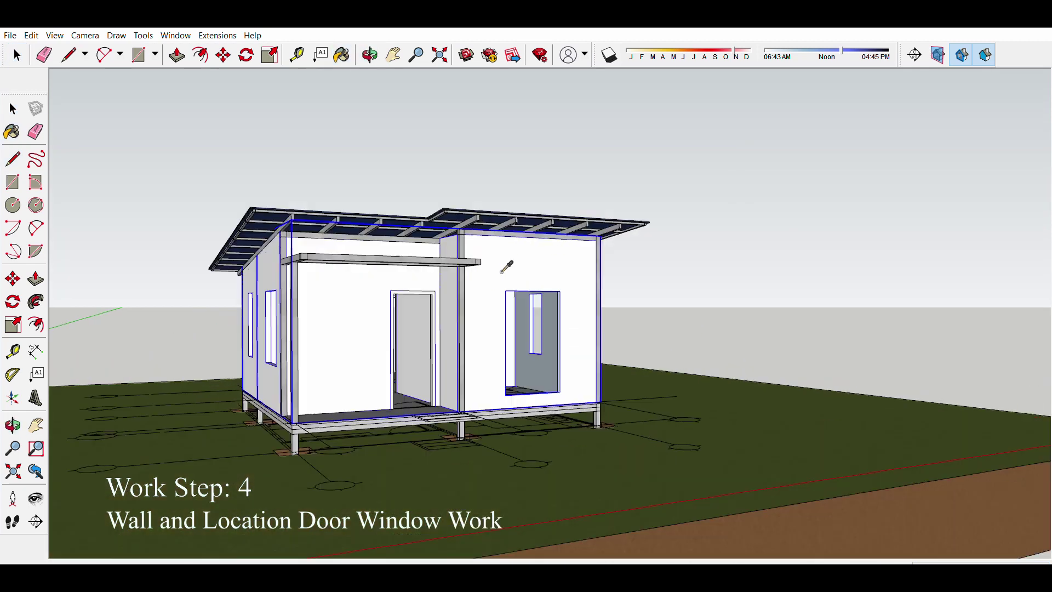
scroll(493, 274, up, 5)
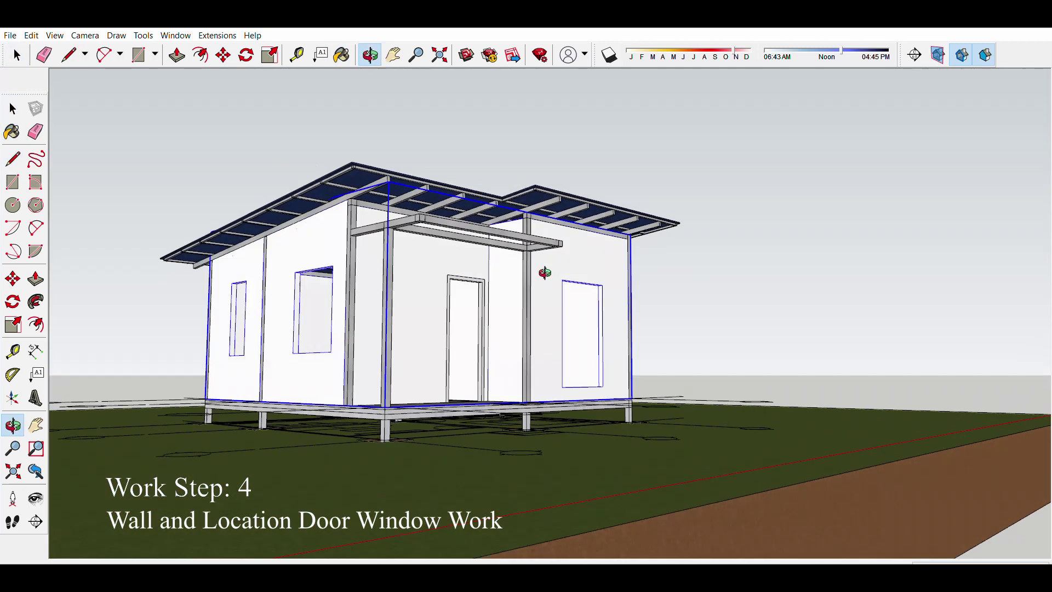
mouse_move(493, 274)
middle_down()
mouse_move(417, 263)
mouse_move(449, 252)
middle_up()
scroll(393, 215, up, 3)
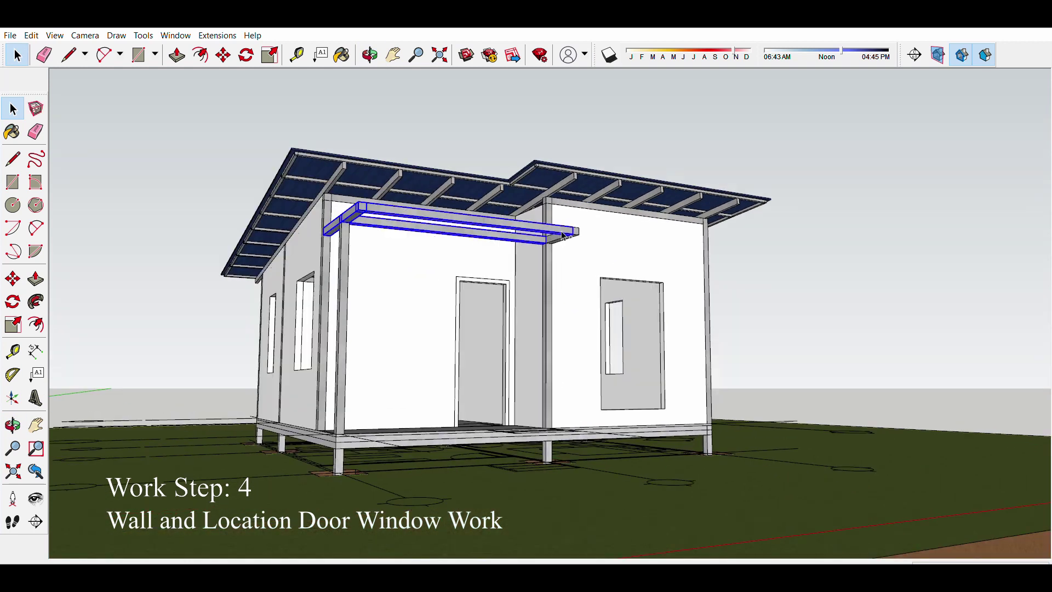
key(m)
scroll(556, 268, up, 3)
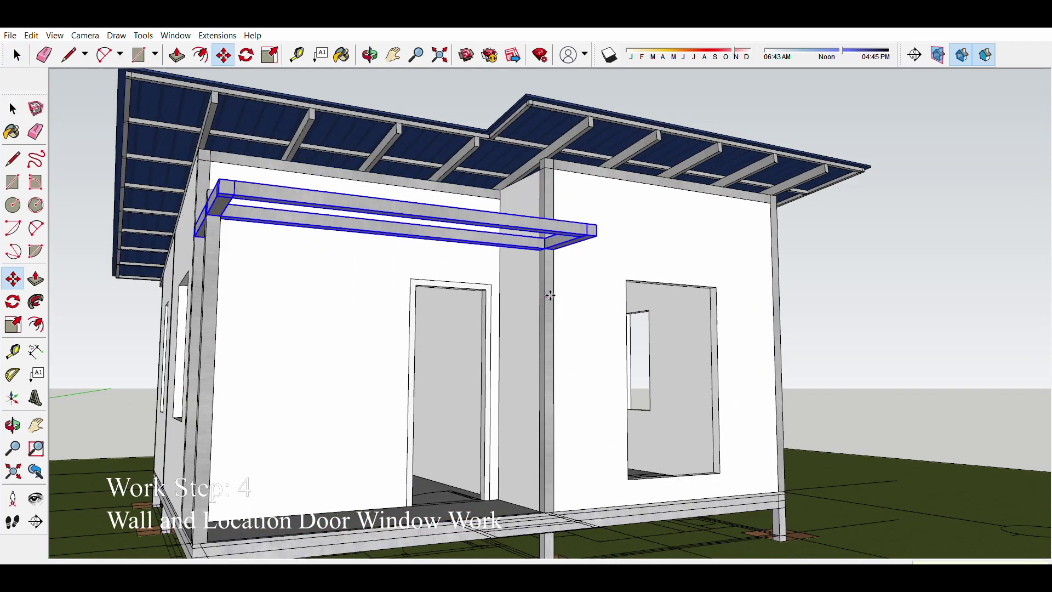
middle_drag(550, 296, 453, 303)
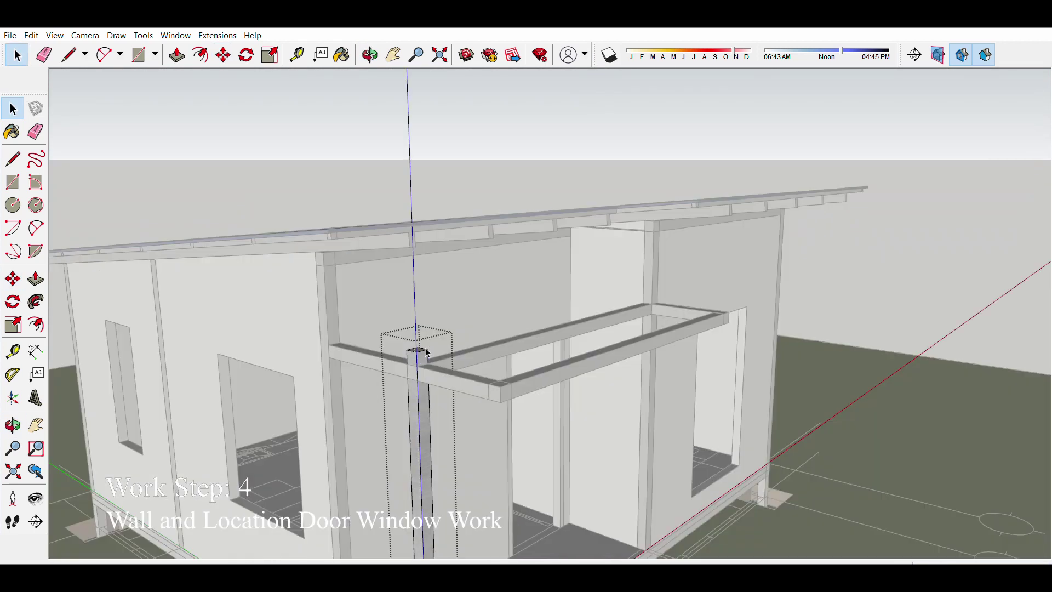
scroll(453, 303, up, 2)
mouse_move(371, 286)
middle_down()
mouse_move(634, 293)
mouse_move(574, 298)
middle_up()
scroll(634, 293, down, 5)
scroll(574, 298, up, 4)
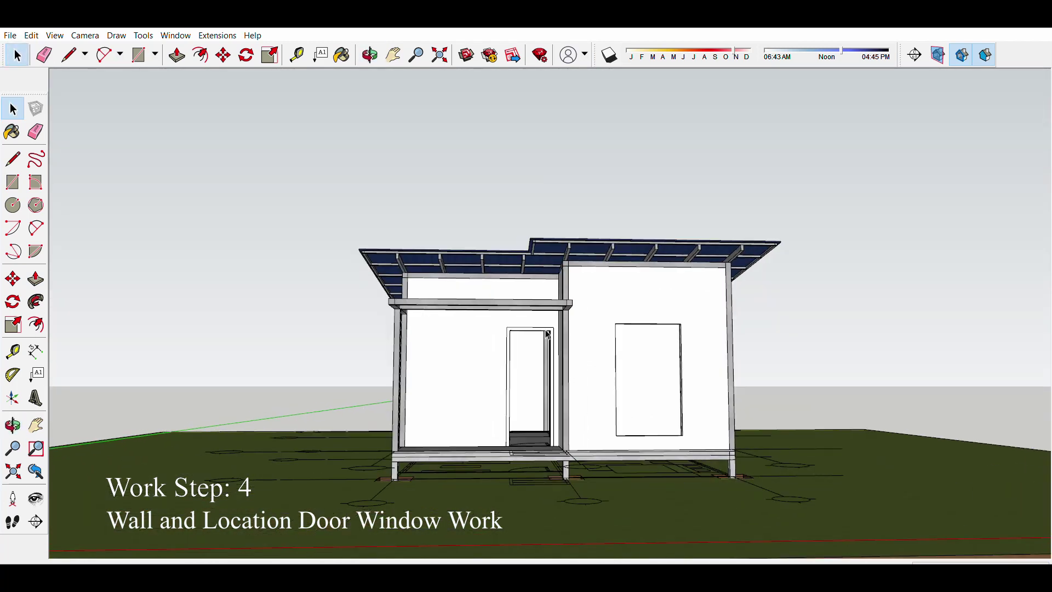
scroll(548, 334, down, 2)
scroll(658, 436, up, 5)
mouse_move(548, 334)
middle_down()
mouse_move(658, 436)
mouse_move(647, 274)
middle_up()
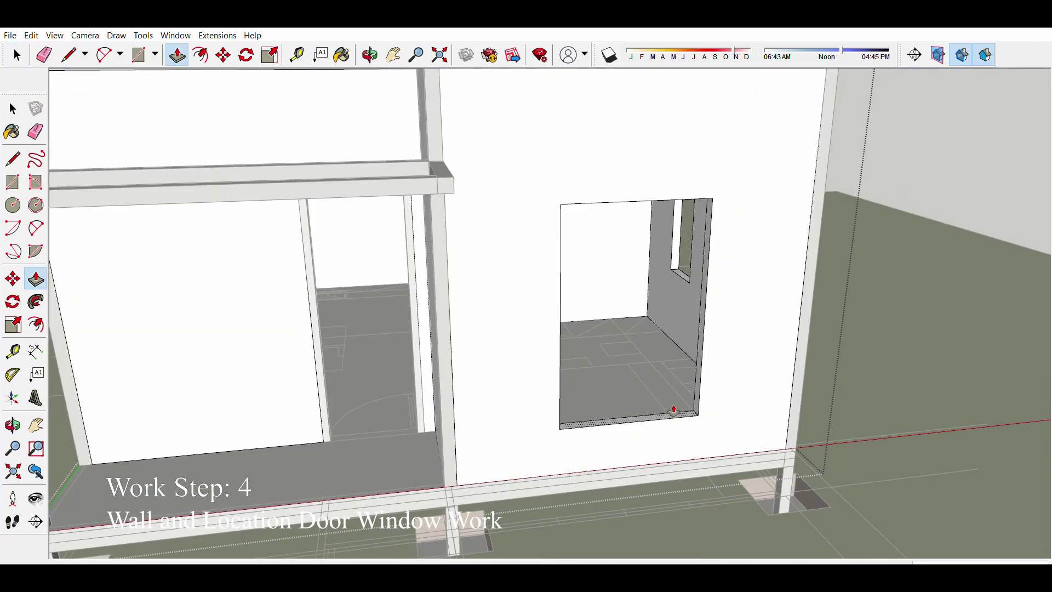
scroll(673, 410, down, 5)
scroll(629, 183, up, 5)
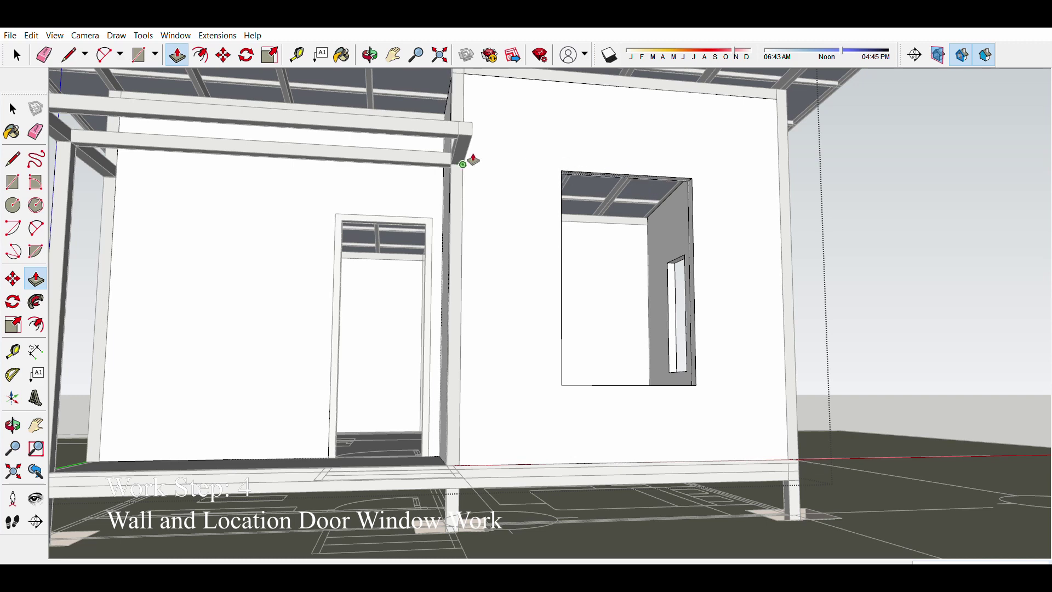
key(space)
scroll(811, 255, down, 5)
middle_drag(811, 255, 581, 292)
scroll(580, 292, up, 5)
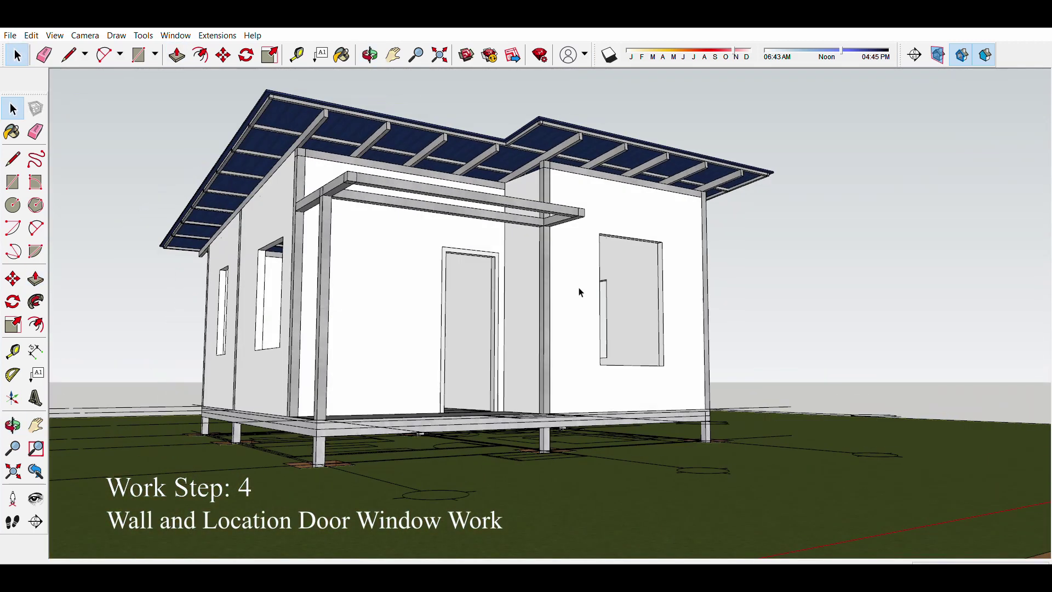
scroll(580, 292, down, 3)
mouse_move(533, 328)
middle_down()
mouse_move(322, 296)
mouse_move(627, 476)
mouse_move(601, 285)
middle_up()
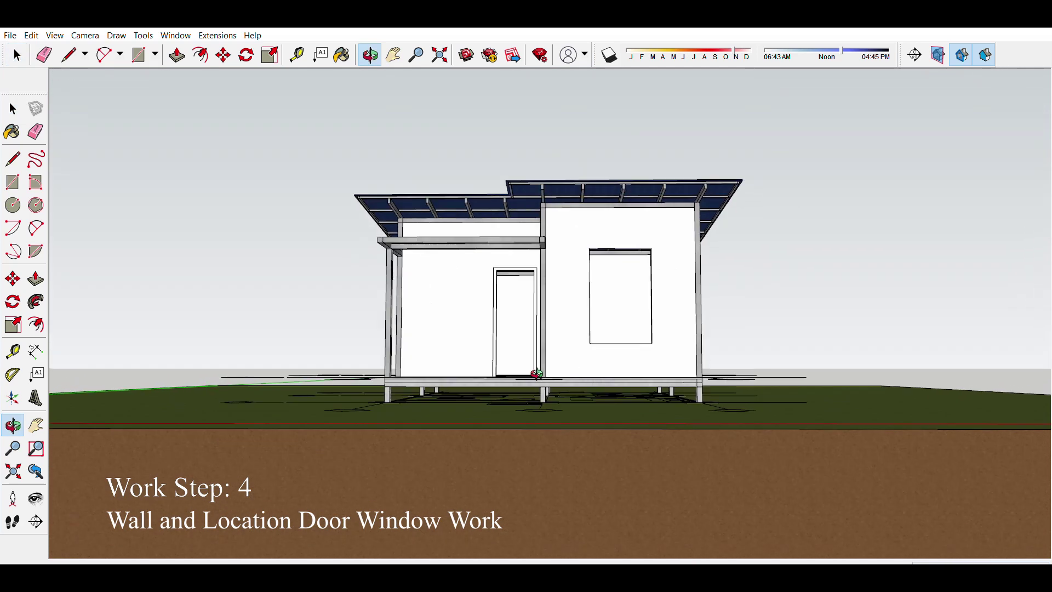
scroll(601, 274, up, 3)
scroll(622, 221, up, 3)
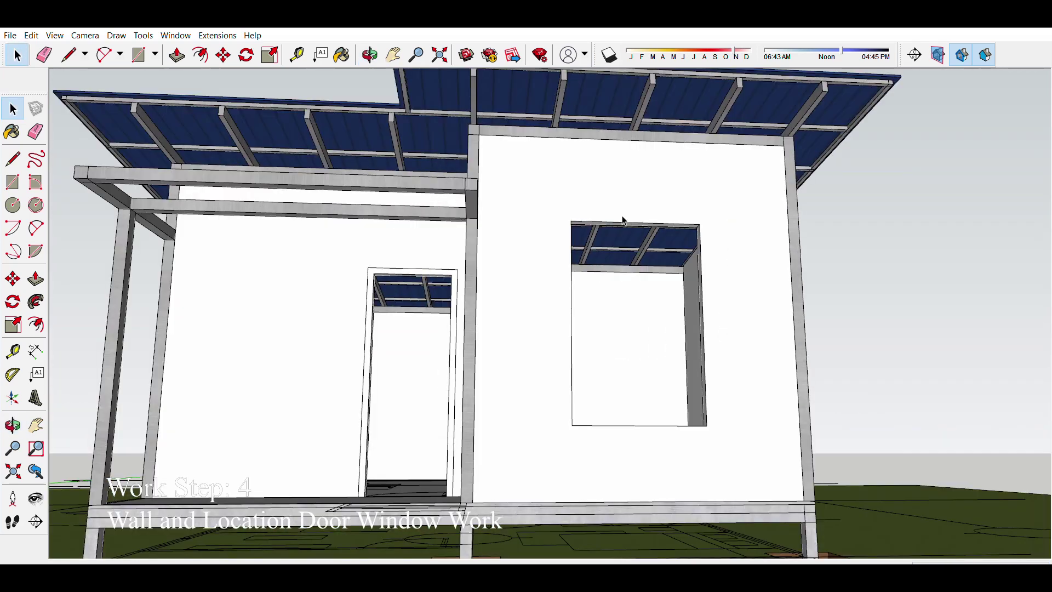
key(p)
scroll(622, 220, up, 2)
scroll(627, 231, down, 5)
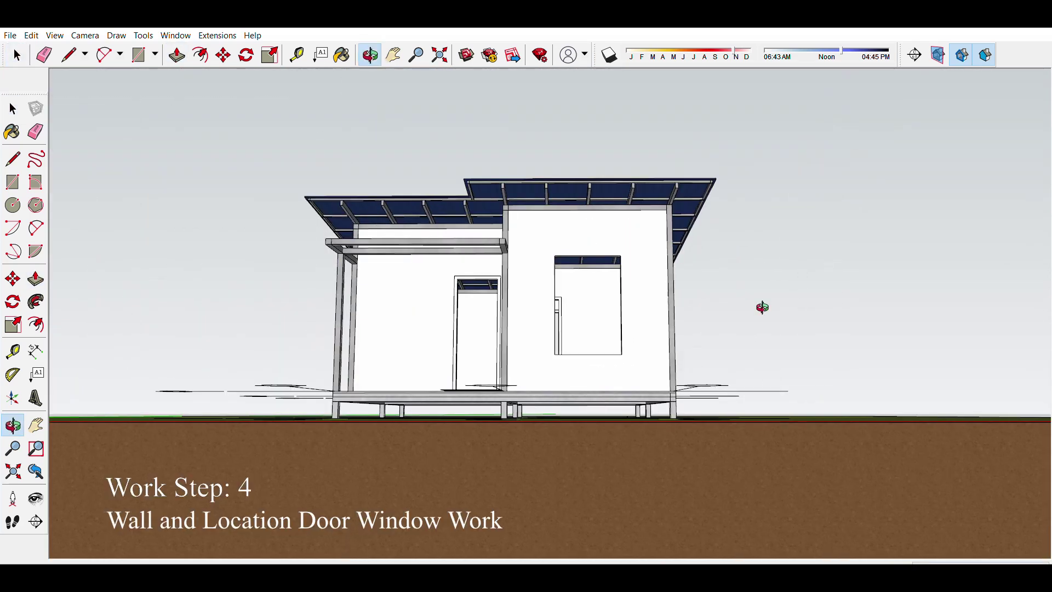
mouse_move(763, 305)
middle_down()
mouse_move(425, 306)
mouse_move(723, 301)
mouse_move(694, 280)
mouse_move(500, 367)
mouse_move(611, 354)
middle_up()
key(space)
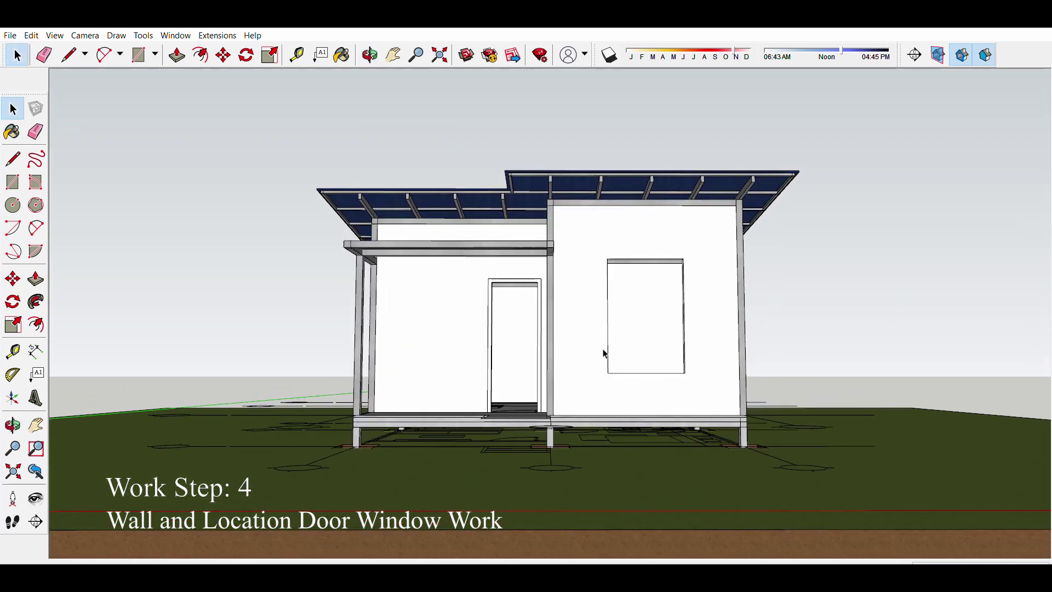
key(F3)
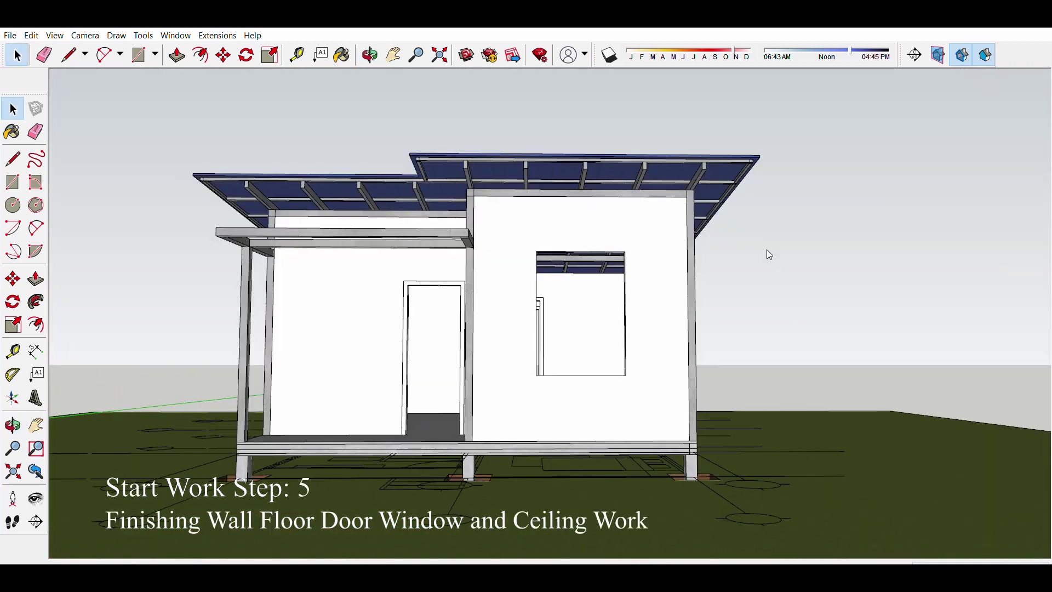
Step: Paint the exterior wall panels with brown horizontal wood siding
middle_drag(166, 221, 462, 296)
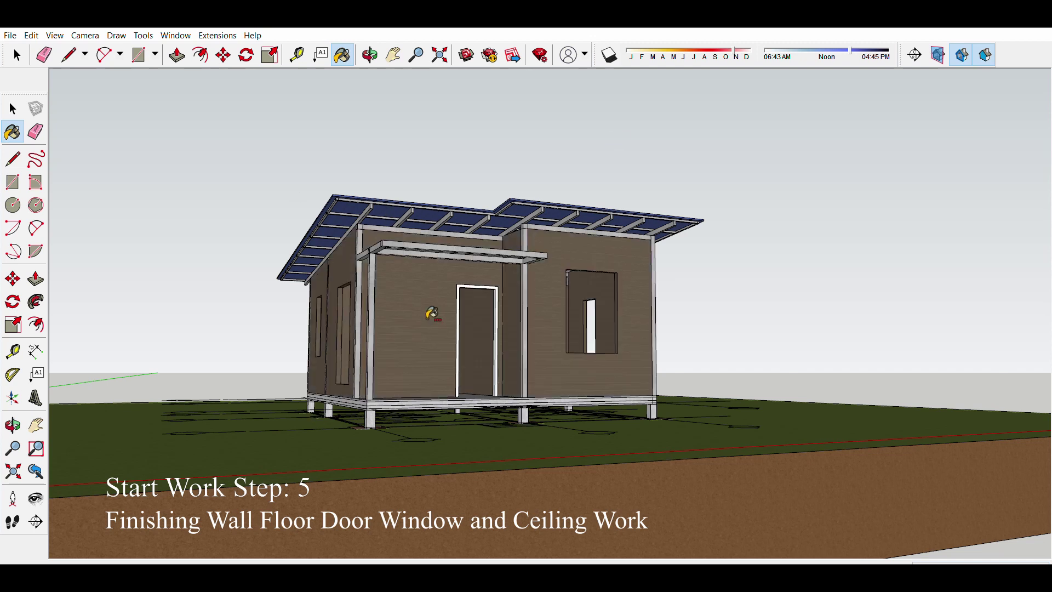
key(ctrl+a)
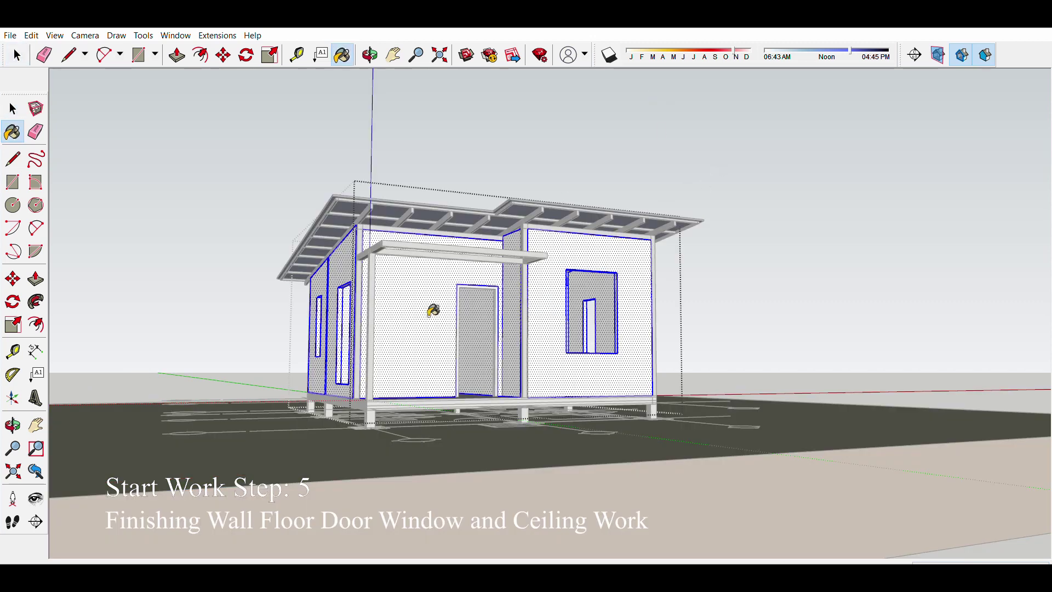
click(433, 310)
key(space)
click(655, 104)
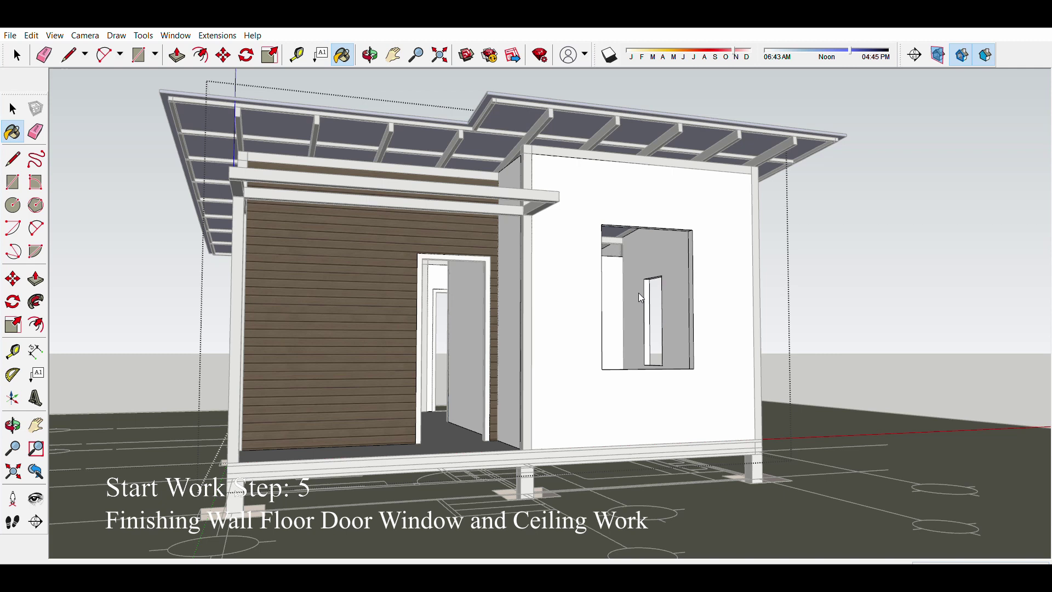
scroll(641, 297, down, 5)
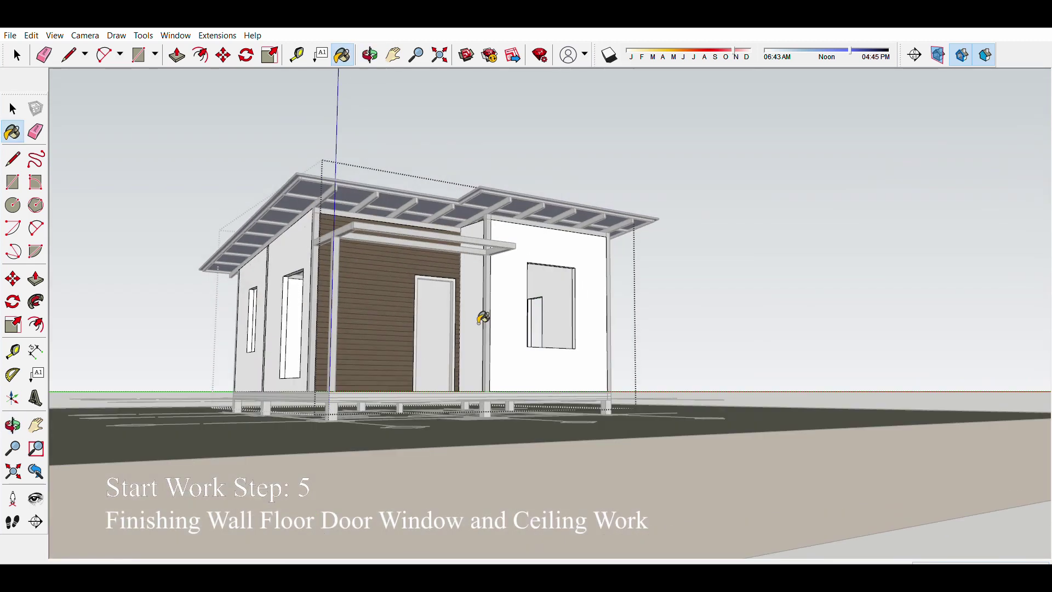
mouse_move(641, 297)
middle_down()
mouse_move(501, 356)
mouse_move(517, 327)
middle_up()
click(518, 327)
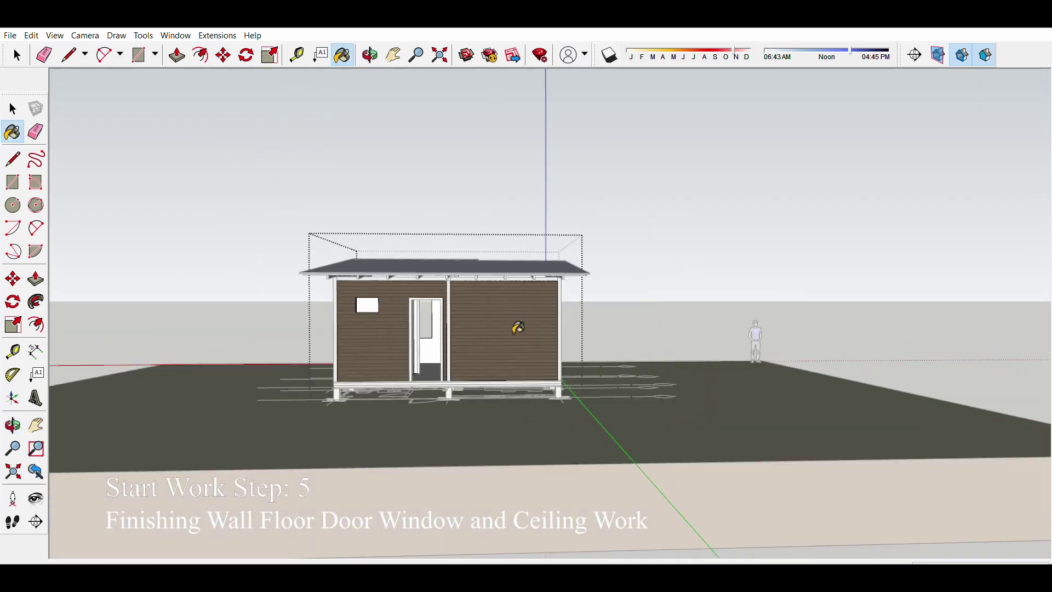
key(F3)
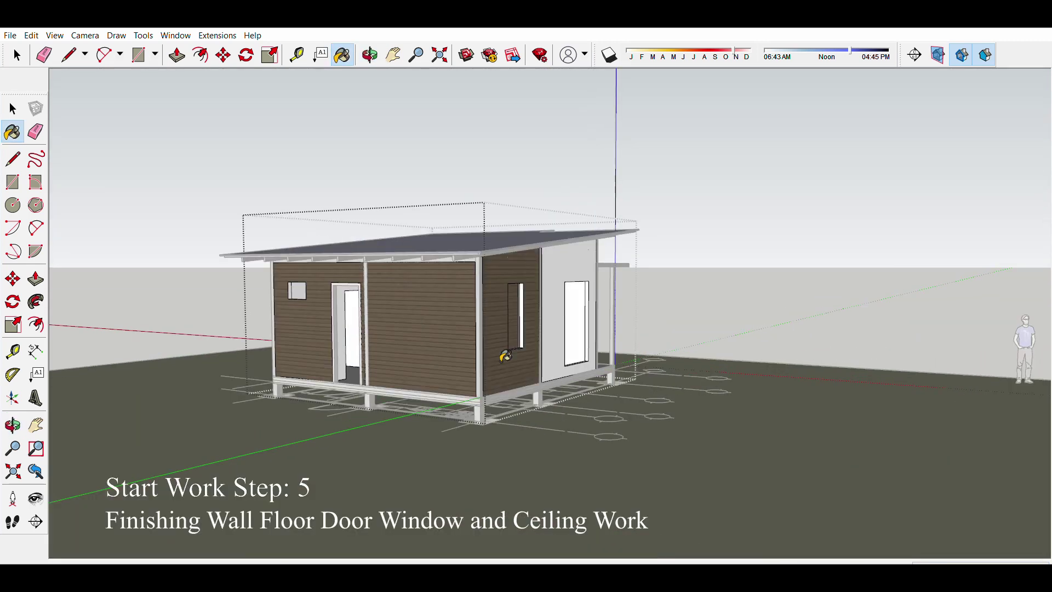
key(space)
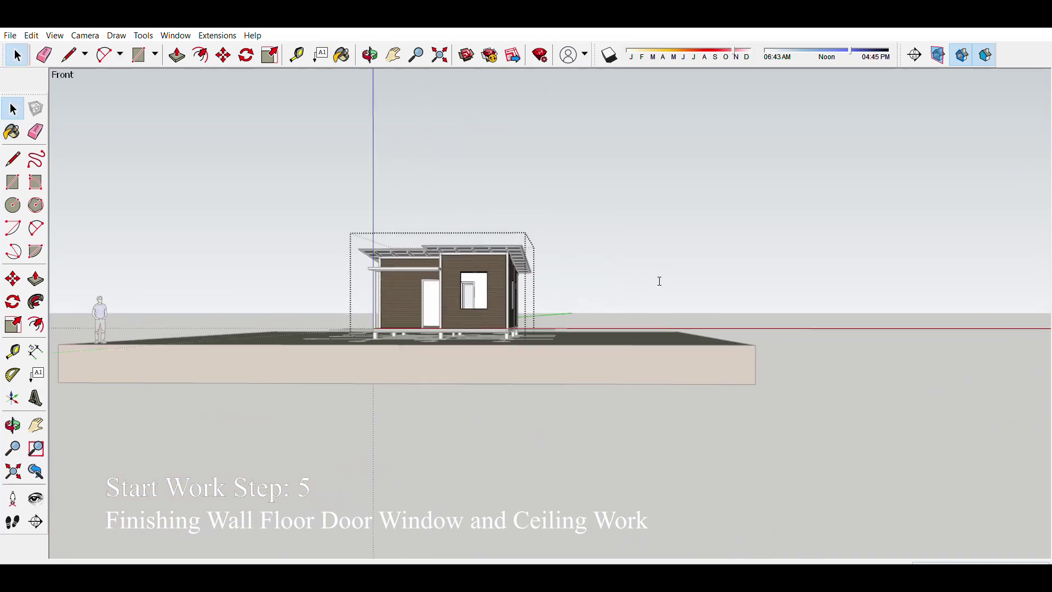
Step: Orbit and zoom around the house to inspect the porch floor and roof
scroll(494, 261, up, 3)
mouse_move(494, 261)
middle_down()
mouse_move(383, 372)
mouse_move(356, 363)
middle_up()
scroll(382, 376, up, 5)
scroll(383, 376, down, 5)
scroll(356, 363, up, 3)
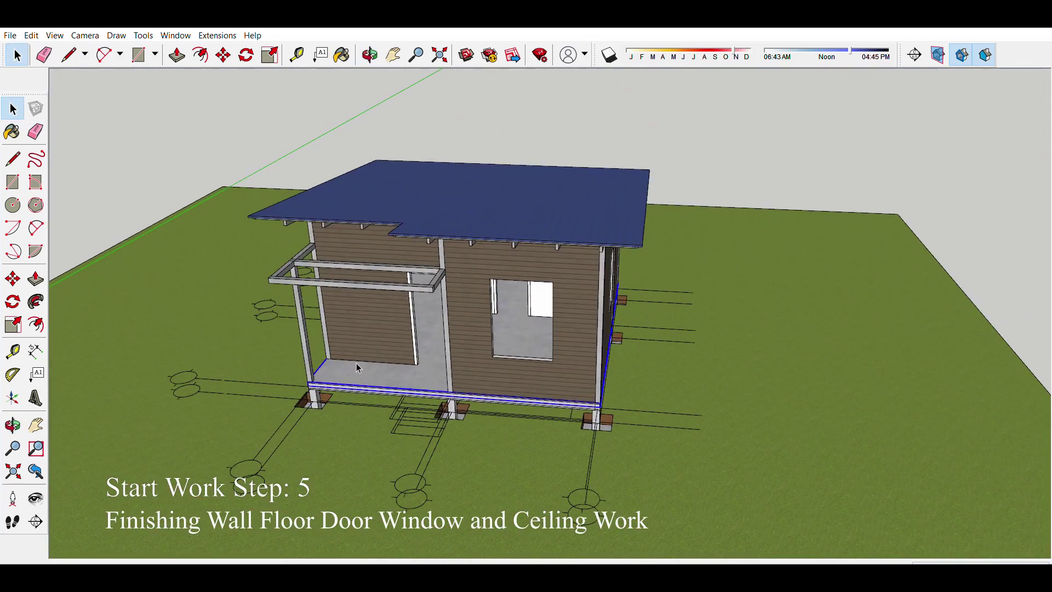
scroll(358, 367, up, 5)
scroll(252, 371, up, 3)
scroll(277, 347, up, 3)
key(p)
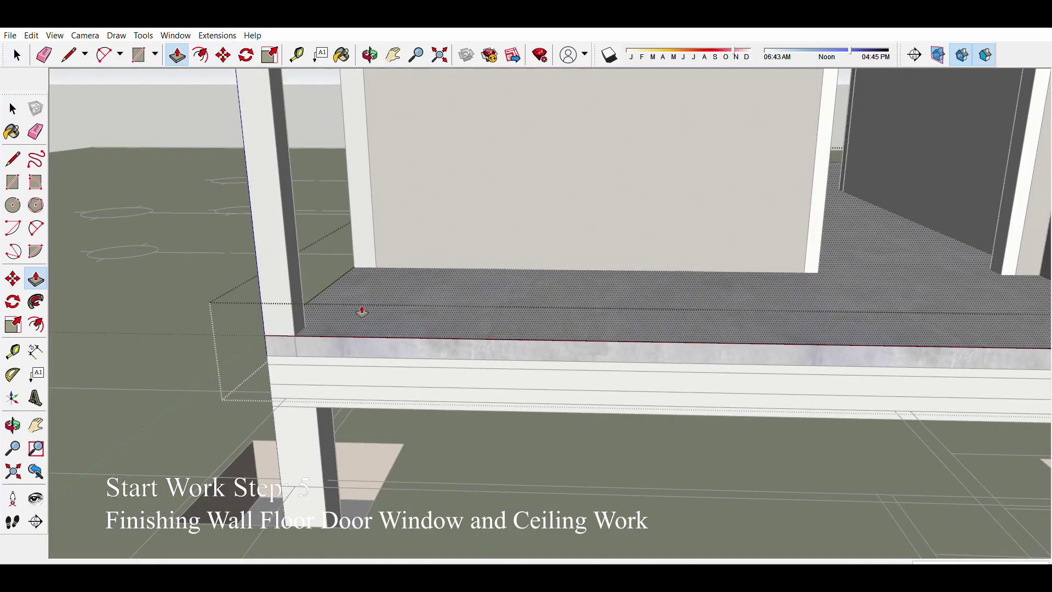
scroll(361, 311, down, 10)
key(space)
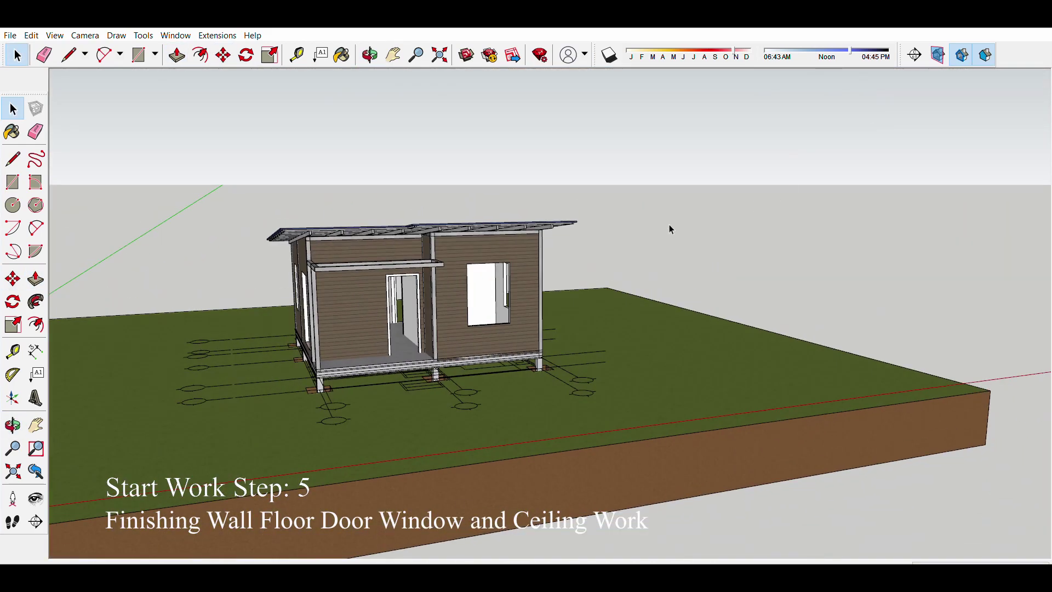
middle_drag(669, 224, 671, 340)
scroll(544, 312, up, 2)
scroll(429, 347, up, 4)
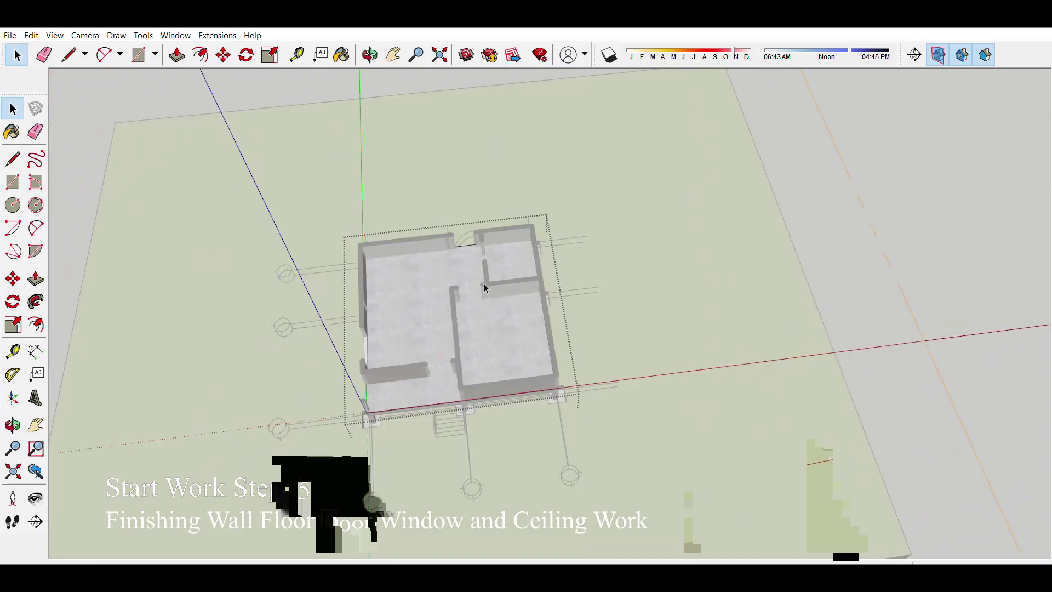
Step: Draw a rectangle across the small room's floor between the walls and push/pull it
scroll(490, 252, up, 5)
key(r)
scroll(526, 202, up, 3)
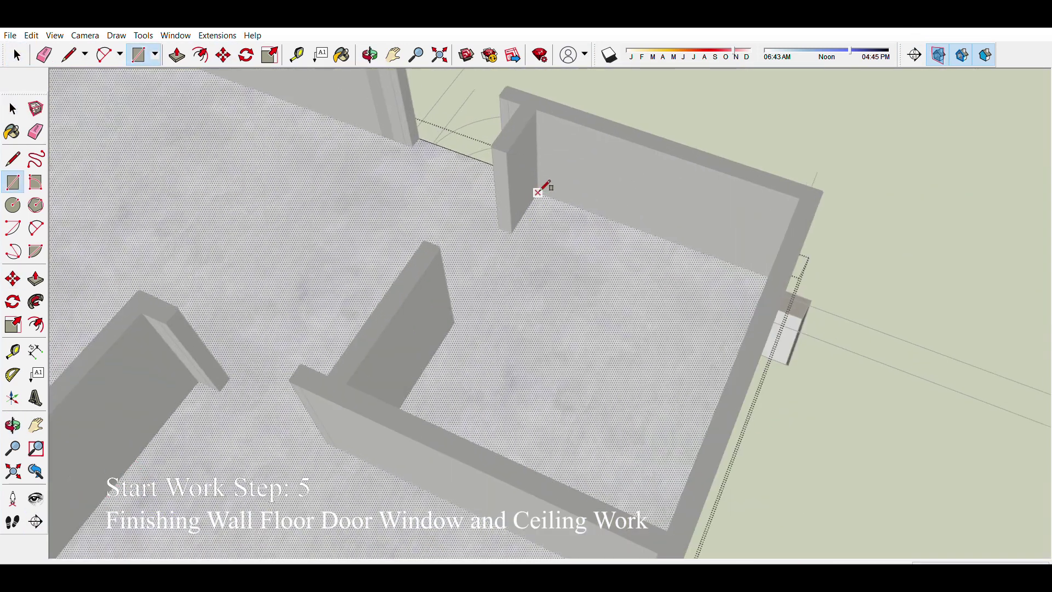
scroll(540, 186, up, 3)
click(535, 190)
scroll(535, 190, down, 5)
click(923, 211)
middle_drag(923, 211, 766, 158)
key(p)
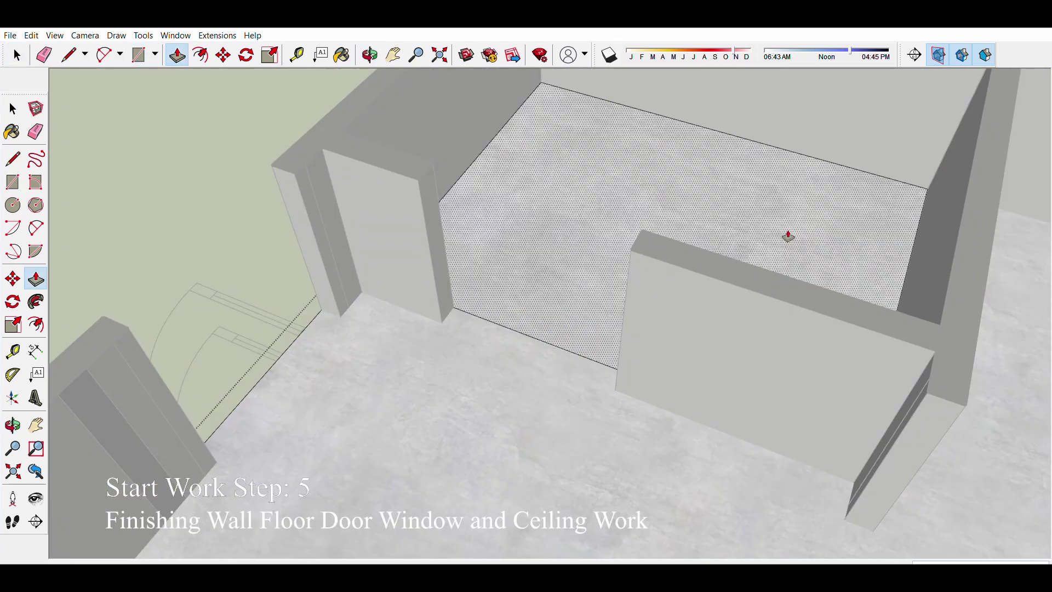
key(space)
Step: Paint the floors and the small room's back wall, then view the whole lot
scroll(788, 239, down, 5)
middle_drag(596, 238, 107, 226)
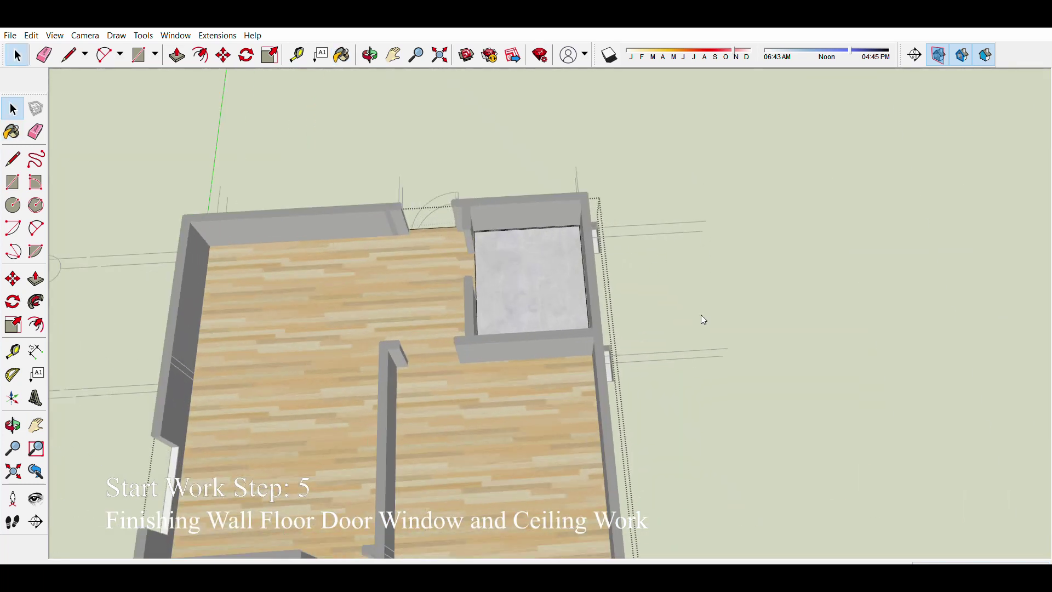
scroll(566, 224, up, 4)
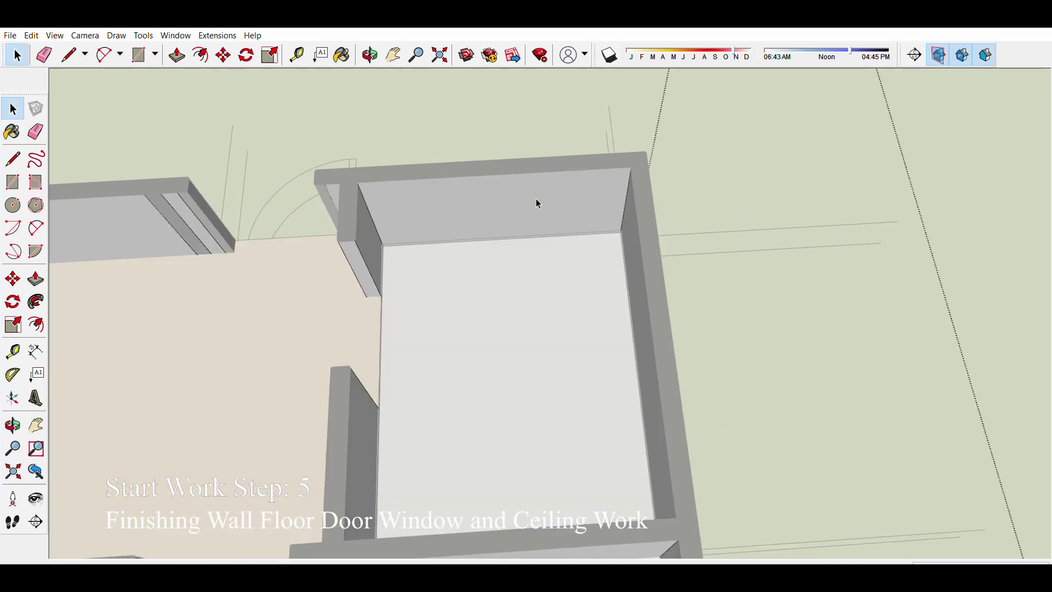
click(444, 220)
mouse_move(445, 220)
middle_down()
mouse_move(275, 372)
mouse_move(519, 264)
middle_up()
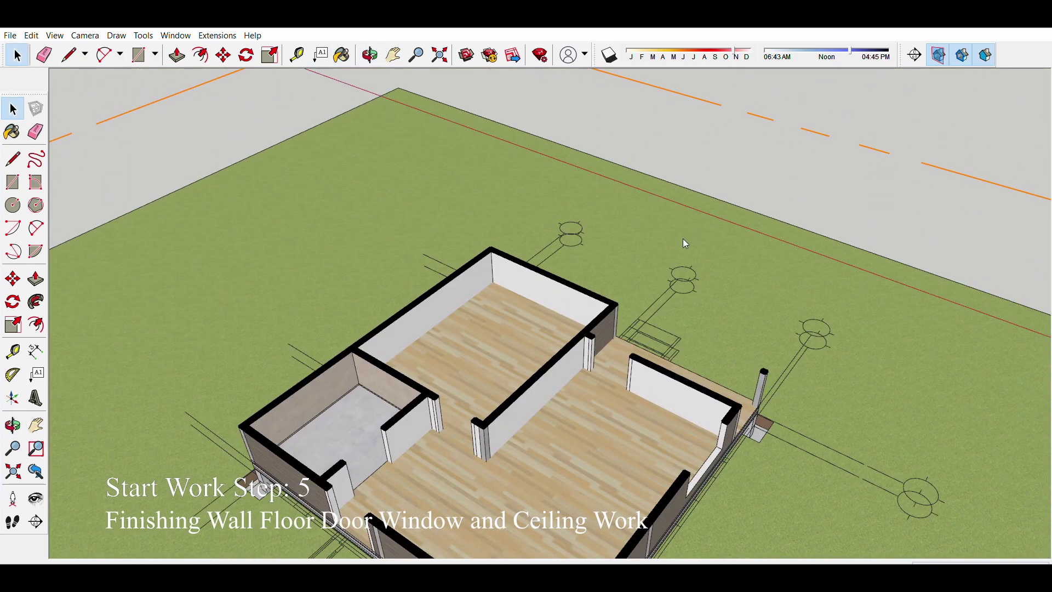
scroll(683, 239, down, 5)
mouse_move(684, 239)
middle_down()
mouse_move(721, 287)
mouse_move(676, 177)
middle_up()
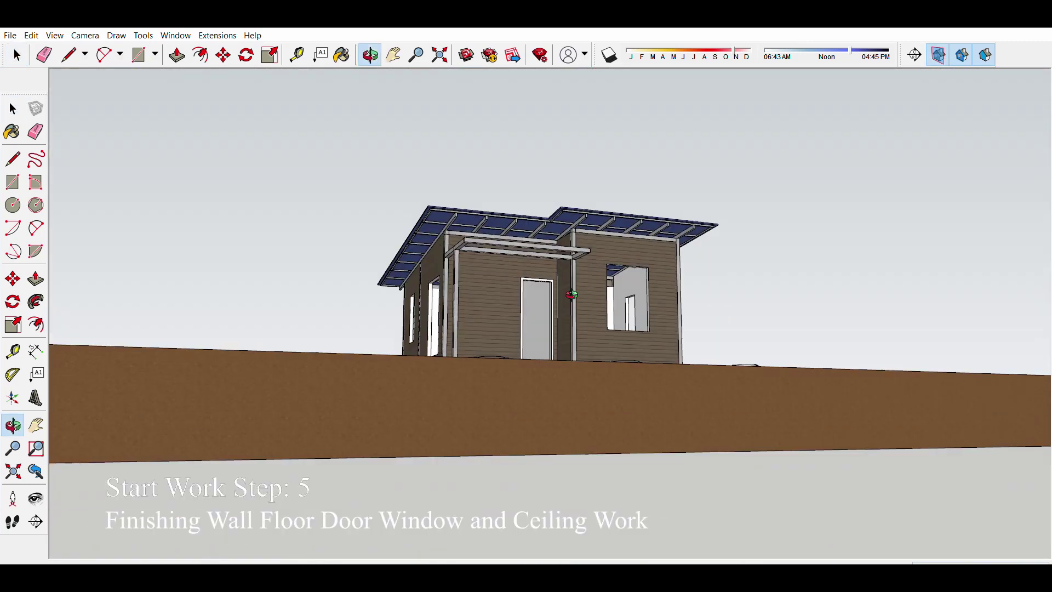
Step: Fill the front window opening with a rectangle face and push it through the wall
middle_drag(572, 294, 852, 228)
scroll(622, 286, up, 5)
scroll(622, 286, up, 3)
key(r)
click(551, 233)
scroll(551, 233, down, 3)
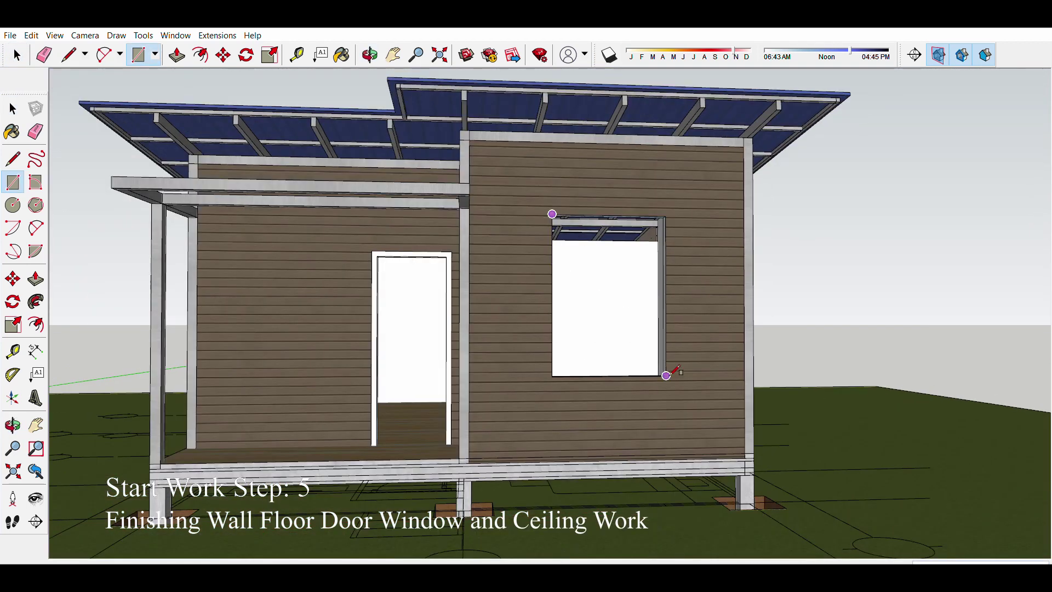
scroll(669, 373, up, 2)
click(669, 422)
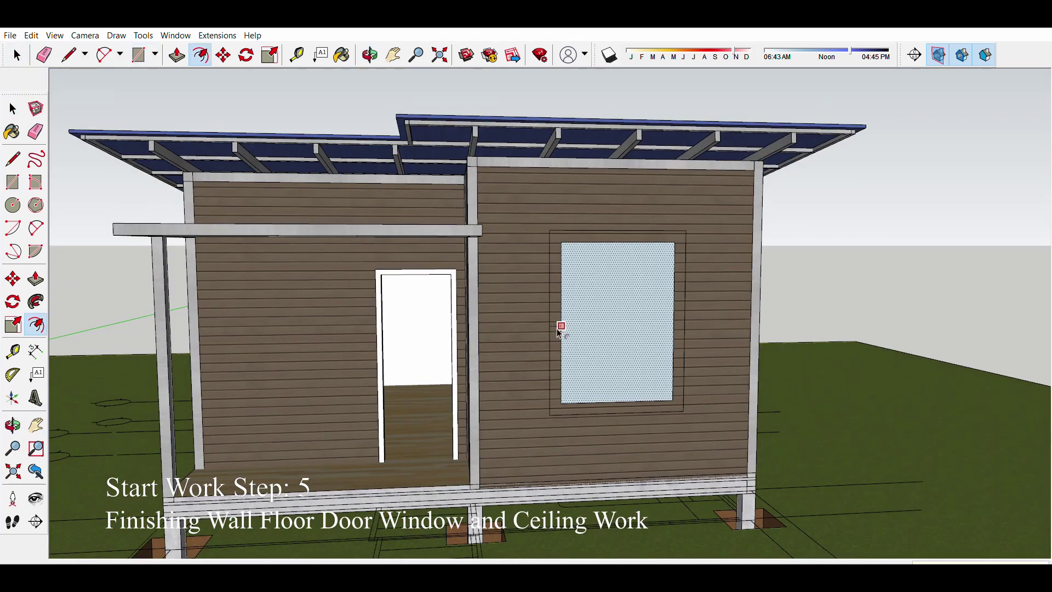
scroll(559, 329, up, 2)
key(p)
drag(610, 347, 610, 364)
scroll(610, 364, up, 2)
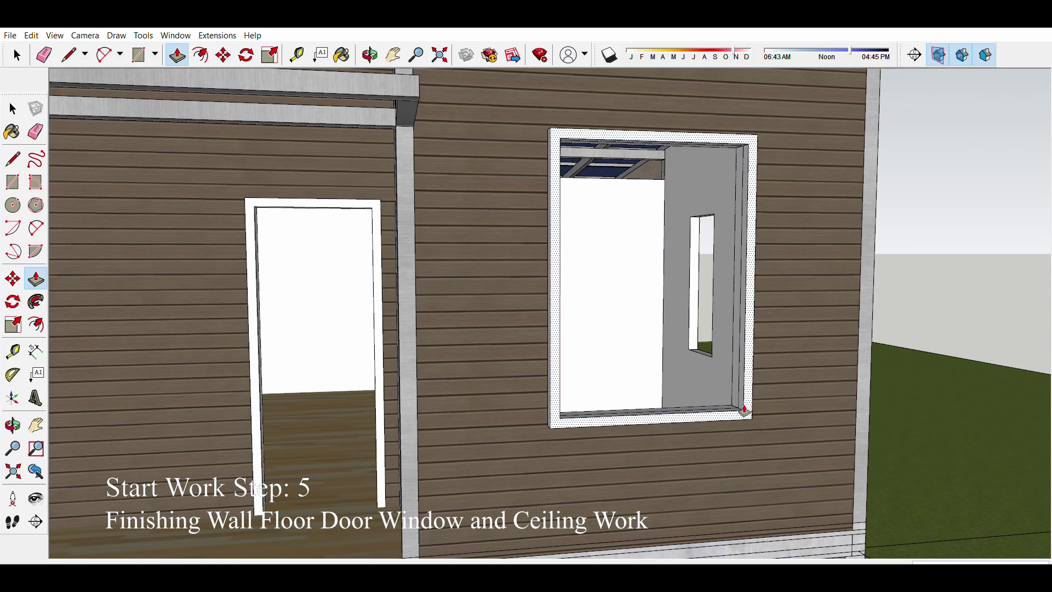
scroll(766, 322, down, 5)
scroll(695, 317, down, 2)
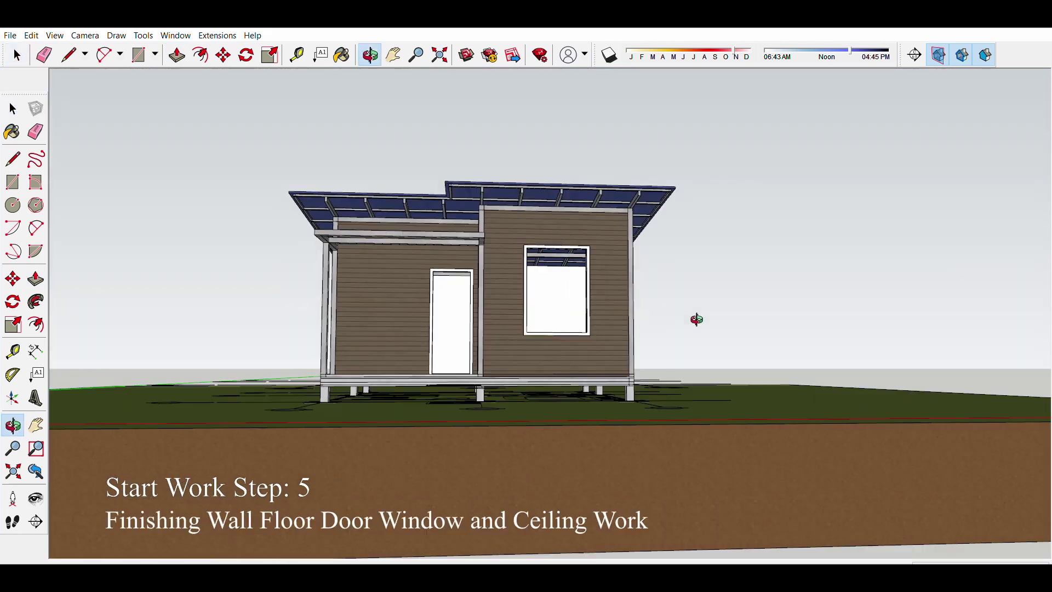
Step: Offset a frame around the large opening and delete its inner face to open it
middle_drag(696, 317, 774, 453)
scroll(487, 376, up, 3)
scroll(487, 376, up, 1)
key(ctrl+z)
scroll(439, 383, up, 3)
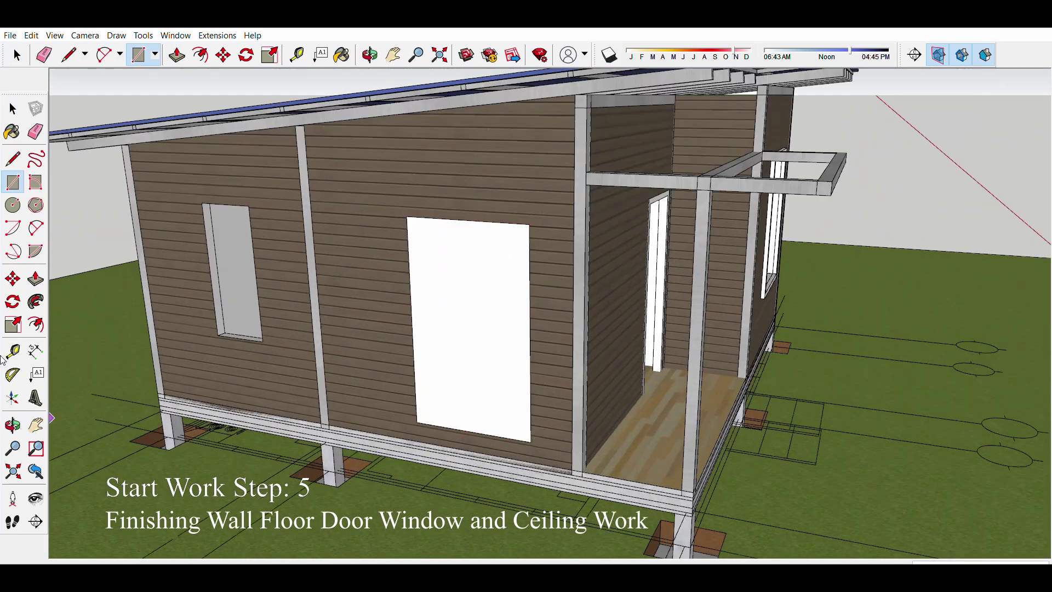
key(f)
drag(382, 387, 447, 375)
key(space)
click(455, 382)
key(Delete)
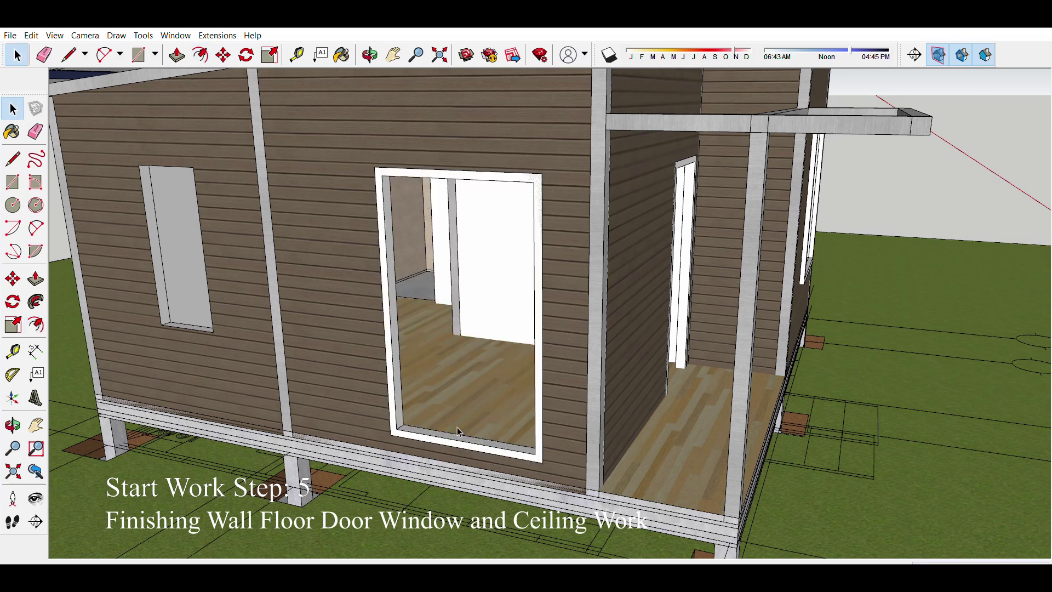
scroll(483, 336, down, 5)
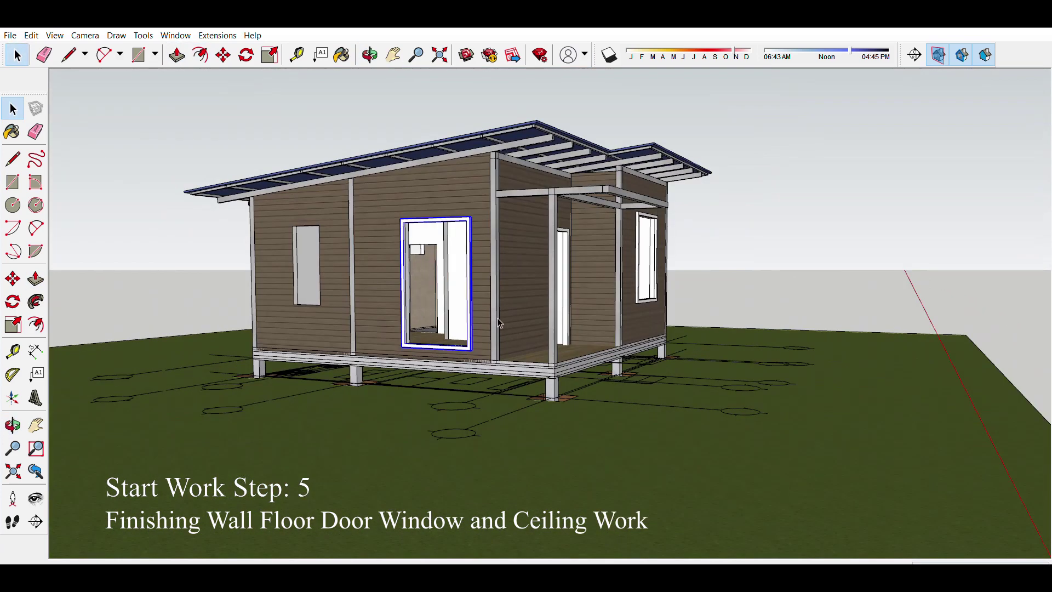
Step: Cover the tall window on the next side with a rectangle and offset an inner frame
middle_drag(497, 318, 400, 360)
scroll(399, 359, up, 3)
key(r)
scroll(400, 359, up, 1)
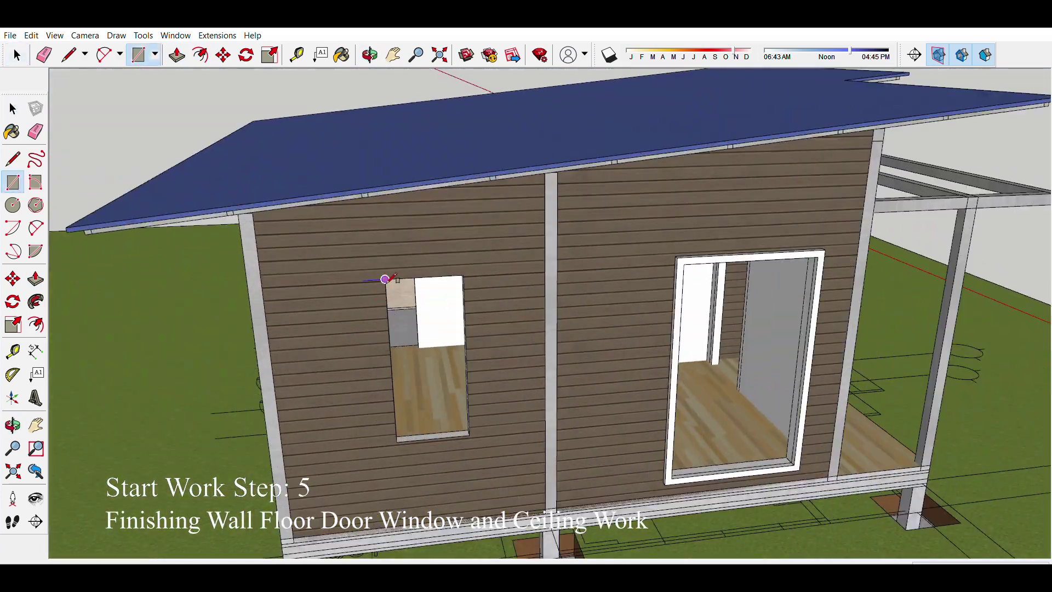
click(385, 276)
scroll(452, 371, up, 2)
click(472, 450)
scroll(472, 449, down, 4)
scroll(319, 314, up, 3)
key(f)
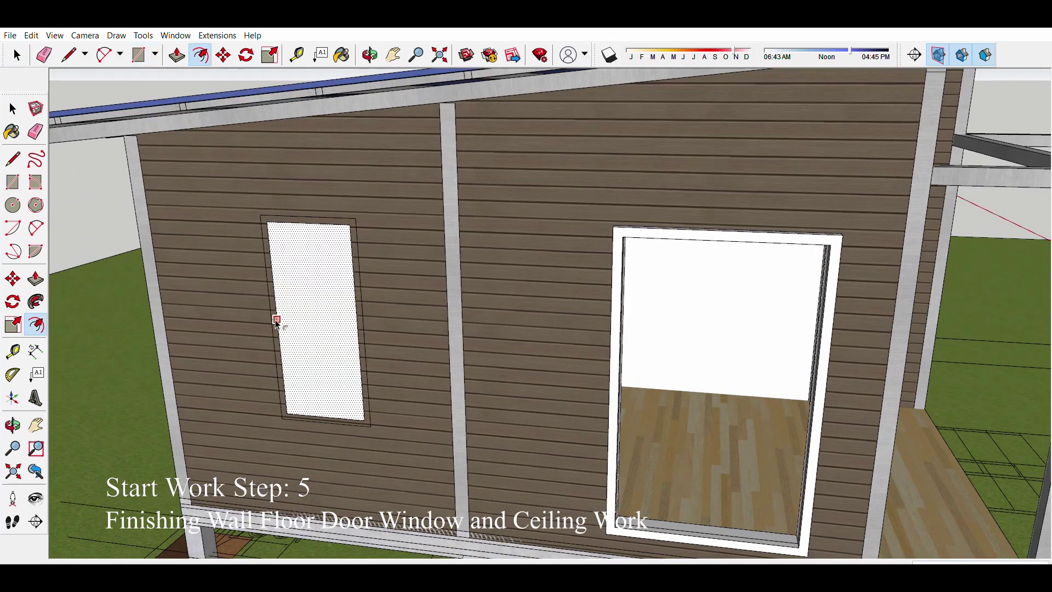
click(296, 336)
key(p)
scroll(300, 401, up, 2)
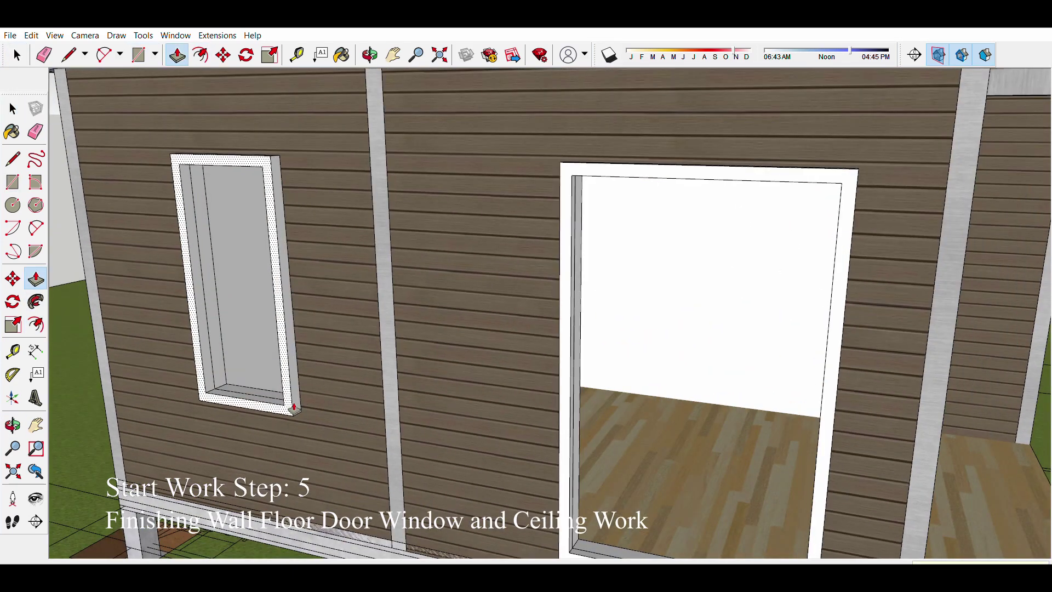
scroll(290, 399, down, 5)
scroll(392, 370, down, 3)
Step: Draw a rectangle face over the small window on another side of the house
mouse_move(392, 370)
middle_down()
mouse_move(828, 247)
mouse_move(273, 340)
mouse_move(556, 328)
middle_up()
scroll(557, 328, up, 5)
key(r)
click(298, 222)
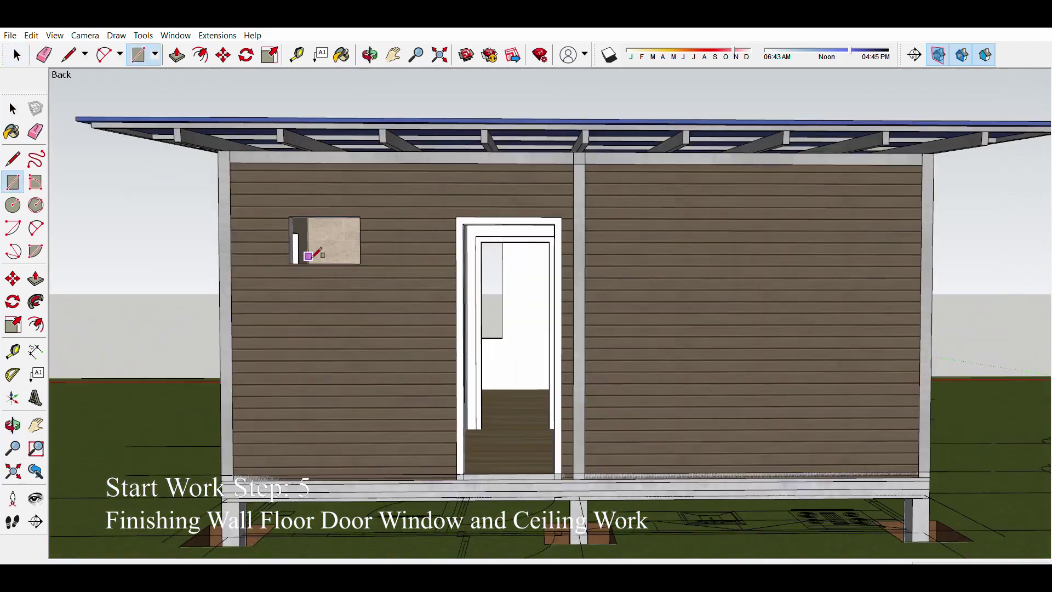
mouse_move(313, 252)
middle_down()
mouse_move(199, 290)
mouse_move(257, 285)
middle_up()
scroll(257, 285, up, 3)
click(291, 263)
scroll(231, 340, up, 3)
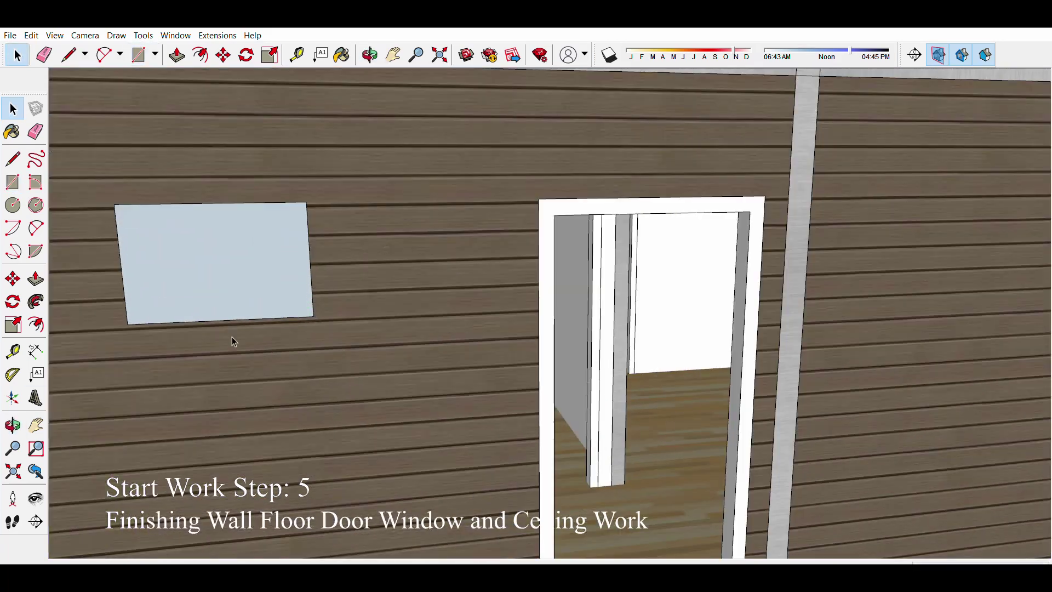
key(p)
scroll(173, 298, up, 1)
scroll(181, 329, down, 3)
Step: Draw a rectangle over the small front window and offset its frame outline
middle_drag(227, 288, 402, 302)
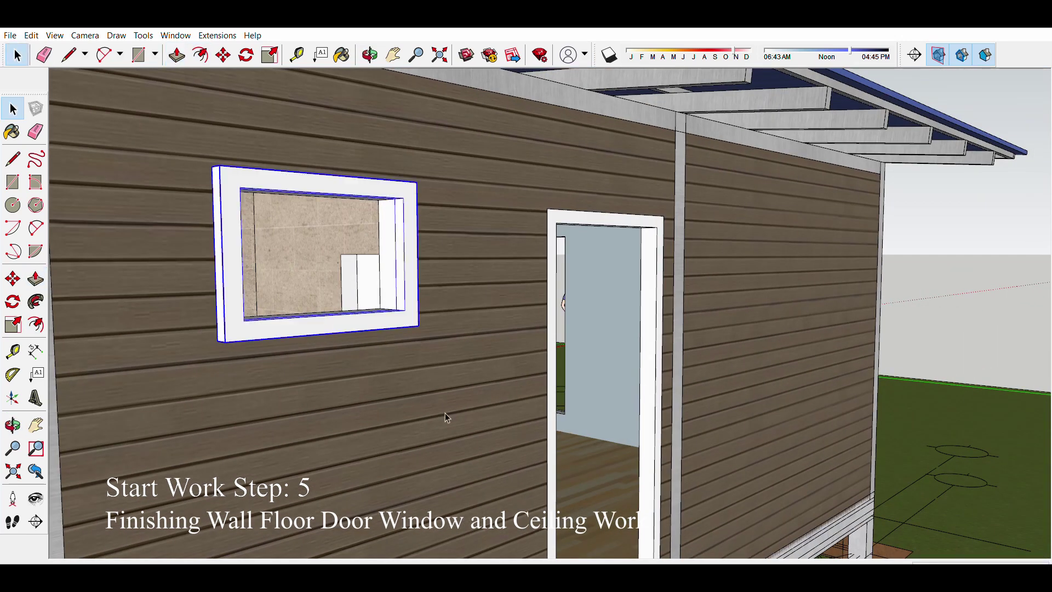
scroll(446, 413, down, 5)
mouse_move(446, 413)
middle_down()
mouse_move(354, 273)
mouse_move(480, 304)
middle_up()
scroll(354, 273, up, 3)
scroll(353, 272, down, 3)
scroll(492, 276, up, 5)
key(r)
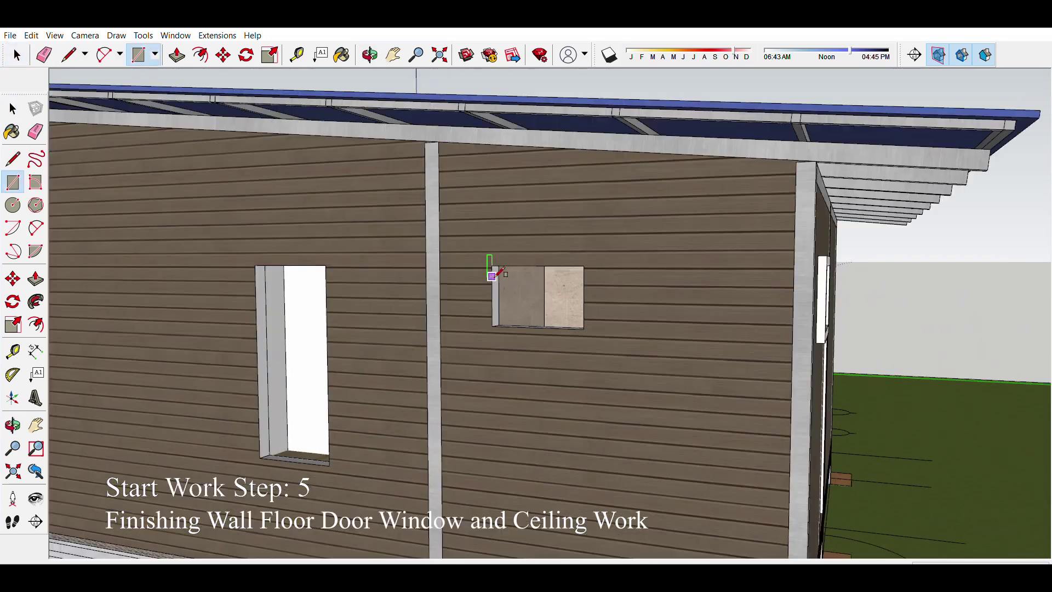
click(584, 327)
key(f)
scroll(487, 297, up, 3)
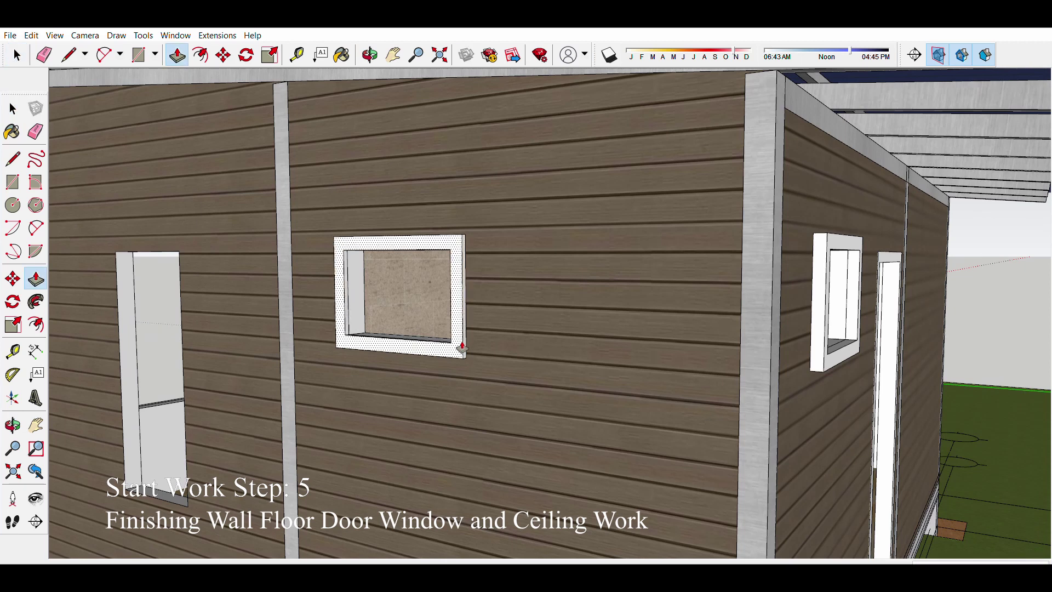
key(space)
scroll(460, 346, down, 2)
scroll(509, 361, down, 3)
scroll(508, 361, down, 4)
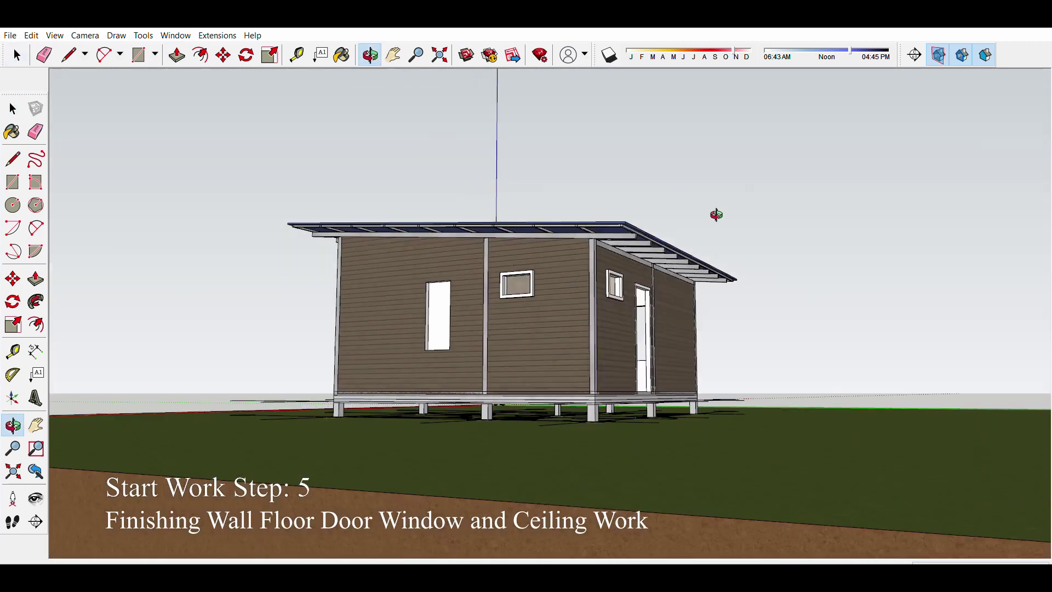
scroll(503, 285, up, 3)
Step: Draw a rectangle across the tall window and offset an outline around its face
key(r)
scroll(501, 285, up, 2)
scroll(427, 296, up, 2)
click(379, 266)
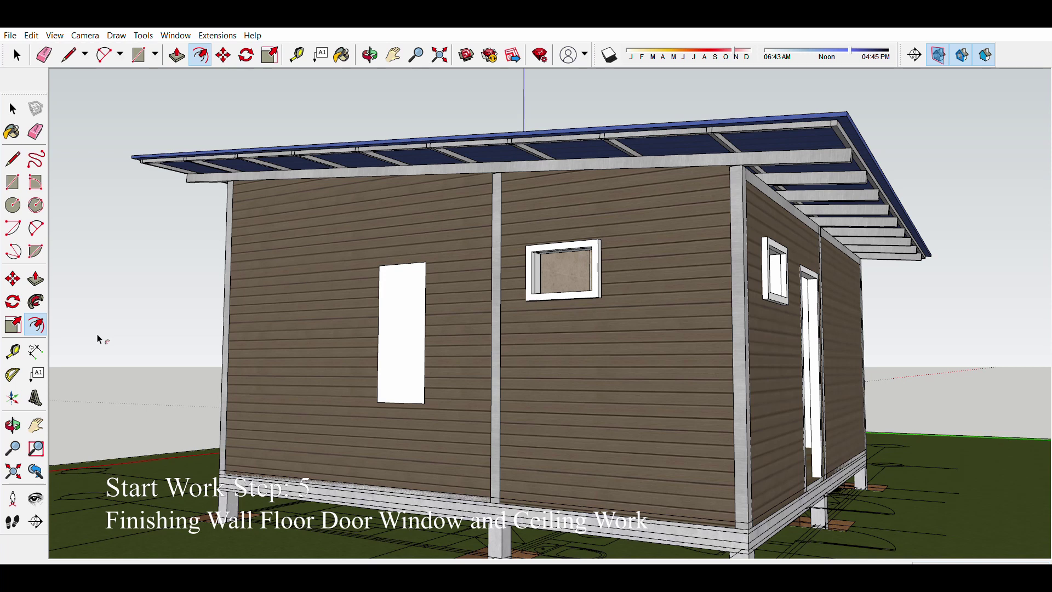
scroll(359, 336, up, 3)
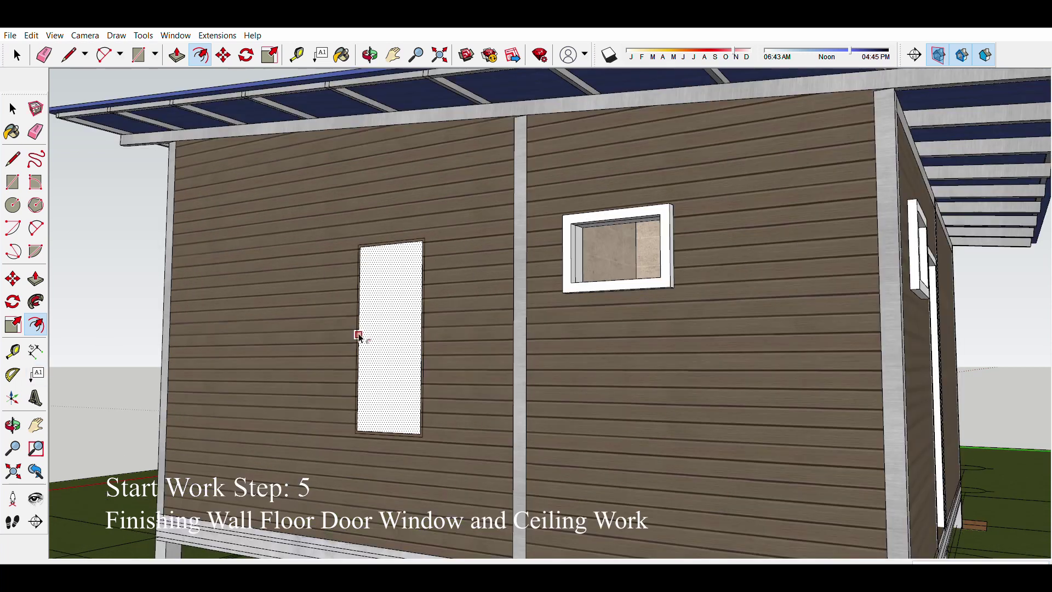
click(359, 336)
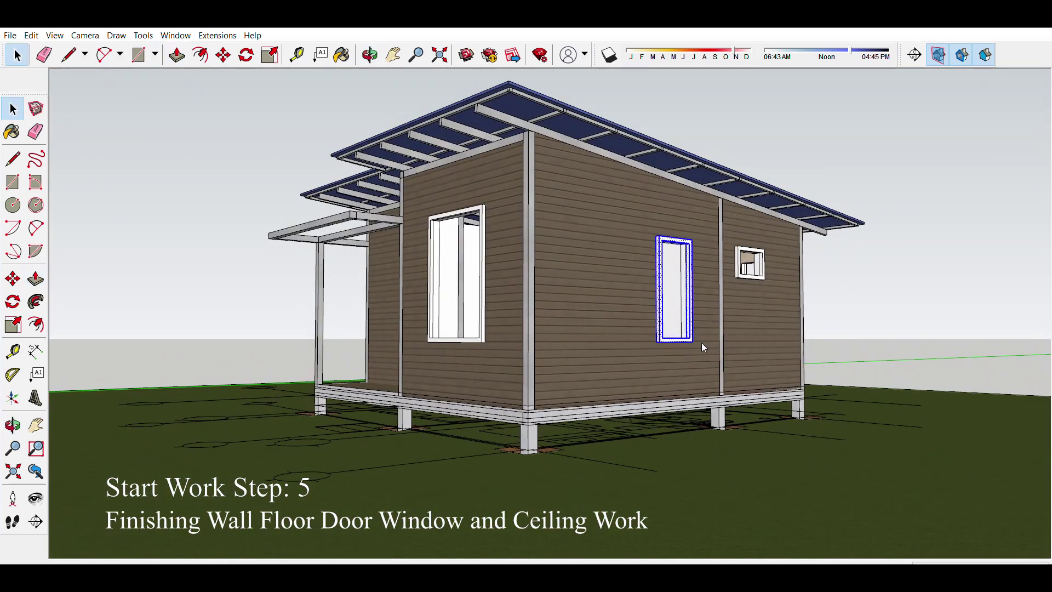
mouse_move(701, 343)
middle_down()
mouse_move(505, 256)
mouse_move(514, 292)
mouse_move(579, 262)
mouse_move(464, 332)
mouse_move(378, 308)
mouse_move(383, 350)
mouse_move(366, 413)
mouse_move(547, 437)
middle_up()
Step: Draw edges at the side door's lower corner beside the post to square off the wall base
scroll(548, 438, up, 3)
scroll(548, 452, up, 3)
scroll(423, 438, up, 2)
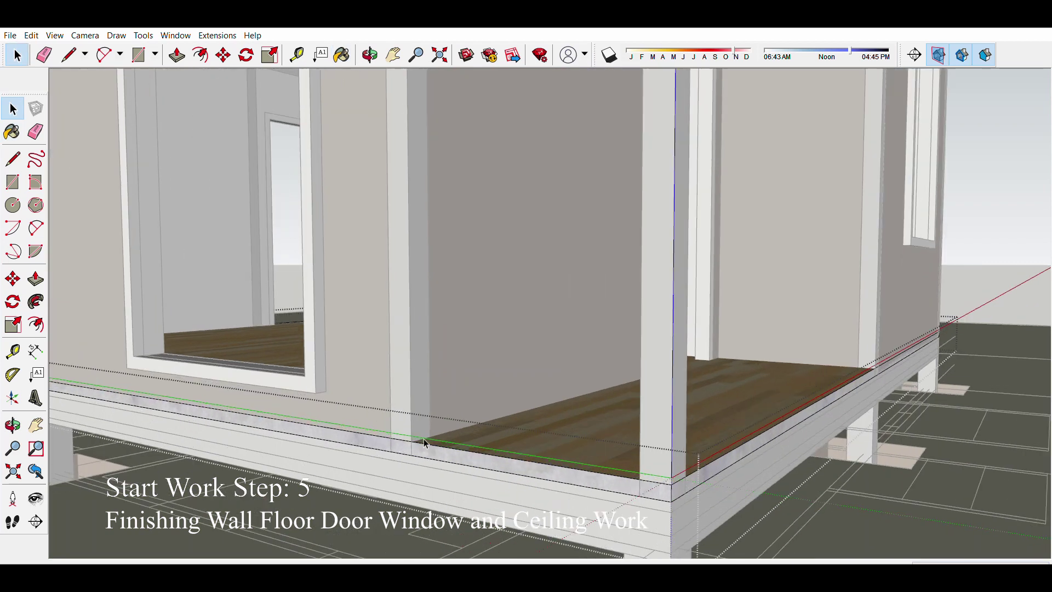
key(l)
scroll(414, 456, up, 3)
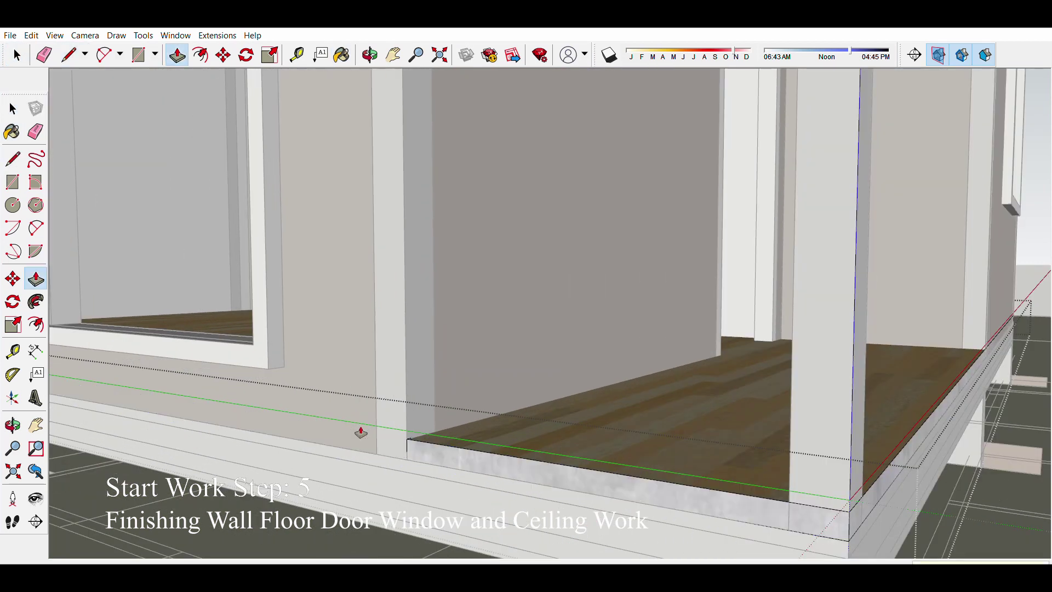
scroll(360, 432, down, 5)
mouse_move(322, 444)
middle_down()
mouse_move(512, 409)
mouse_move(404, 362)
mouse_move(335, 313)
middle_up()
scroll(442, 398, up, 5)
key(l)
scroll(478, 415, down, 5)
scroll(404, 361, up, 4)
scroll(399, 362, down, 5)
scroll(463, 268, up, 3)
scroll(446, 274, up, 2)
key(l)
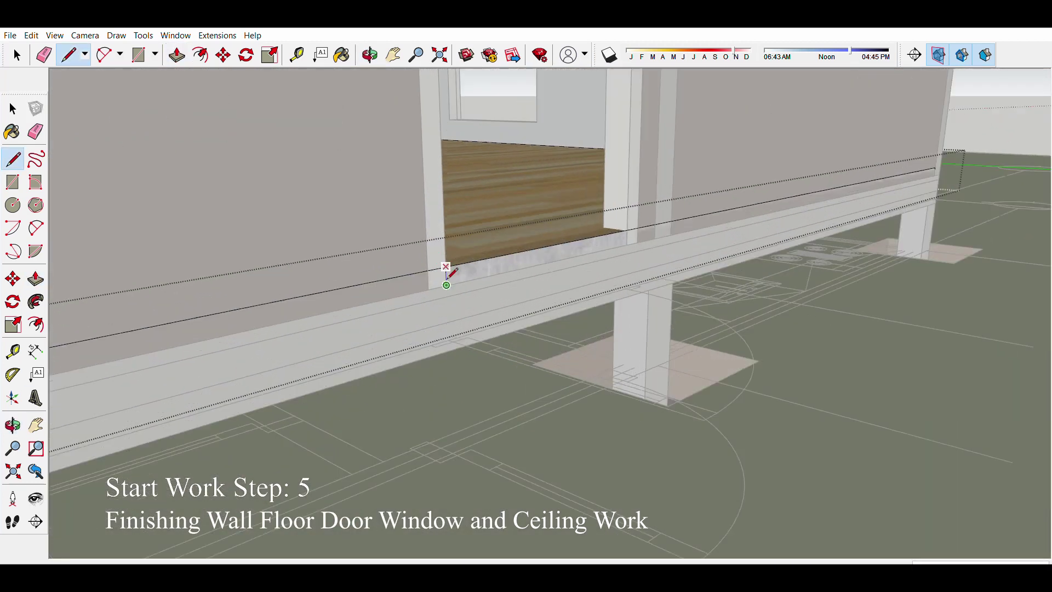
scroll(564, 243, up, 2)
Step: Push/Pull the wall-base face beside the door down toward the floor beam
key(p)
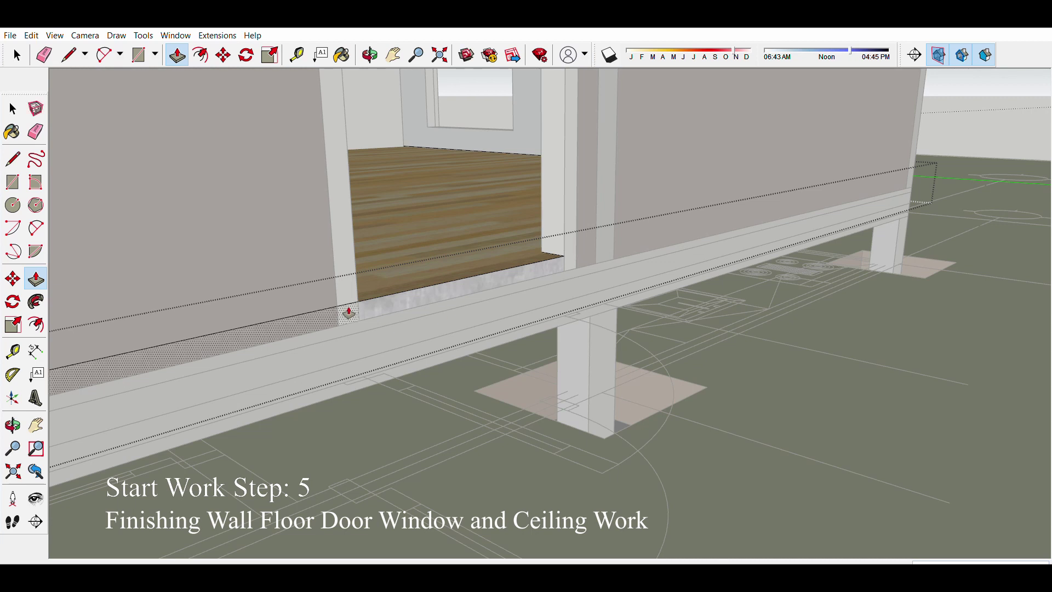
scroll(504, 221, down, 3)
mouse_move(423, 324)
middle_down()
mouse_move(379, 401)
mouse_move(356, 373)
mouse_move(294, 373)
mouse_move(351, 364)
mouse_move(305, 312)
mouse_move(567, 252)
middle_up()
scroll(460, 301, down, 2)
scroll(422, 375, down, 5)
scroll(329, 368, down, 3)
scroll(361, 364, up, 4)
scroll(320, 374, down, 4)
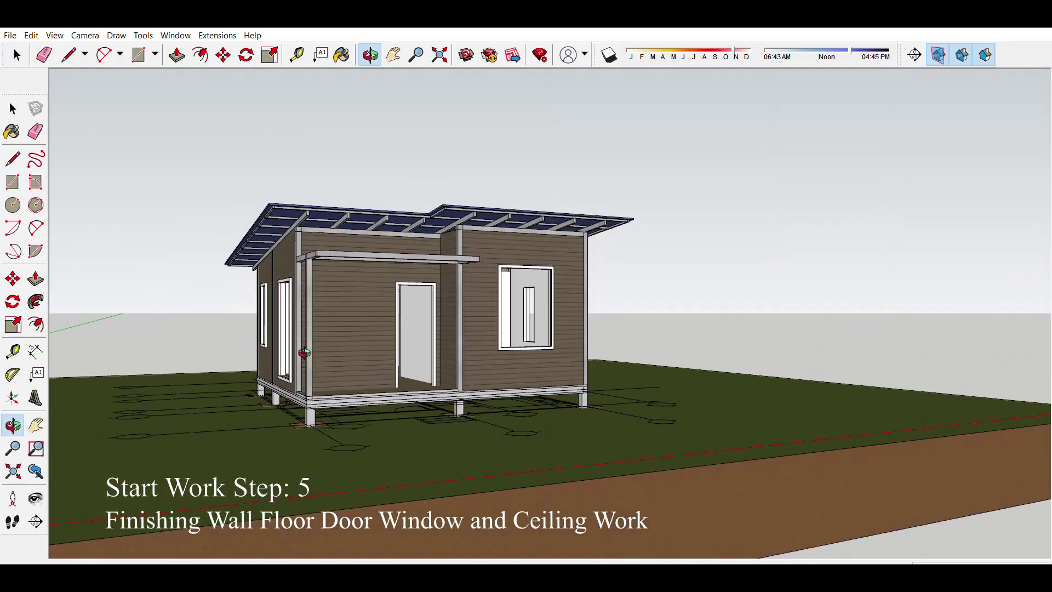
Step: Push the window frame head so it sits within its wall opening
scroll(567, 253, up, 3)
scroll(567, 252, up, 5)
scroll(553, 246, up, 3)
key(p)
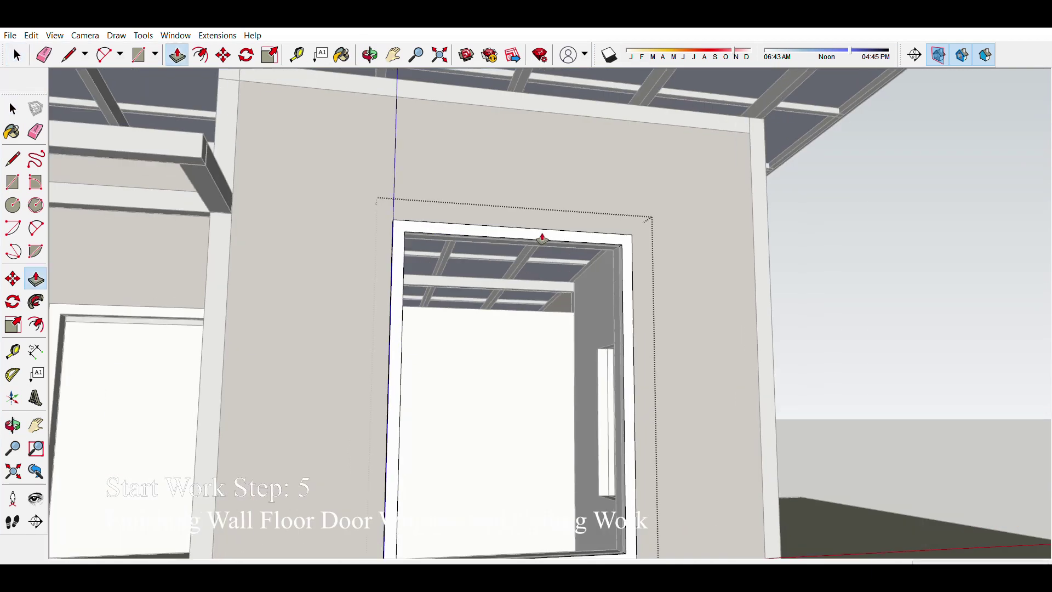
scroll(537, 241, up, 2)
mouse_move(527, 267)
middle_down()
mouse_move(445, 301)
mouse_move(441, 342)
mouse_move(462, 251)
middle_up()
scroll(516, 296, down, 5)
scroll(465, 226, up, 4)
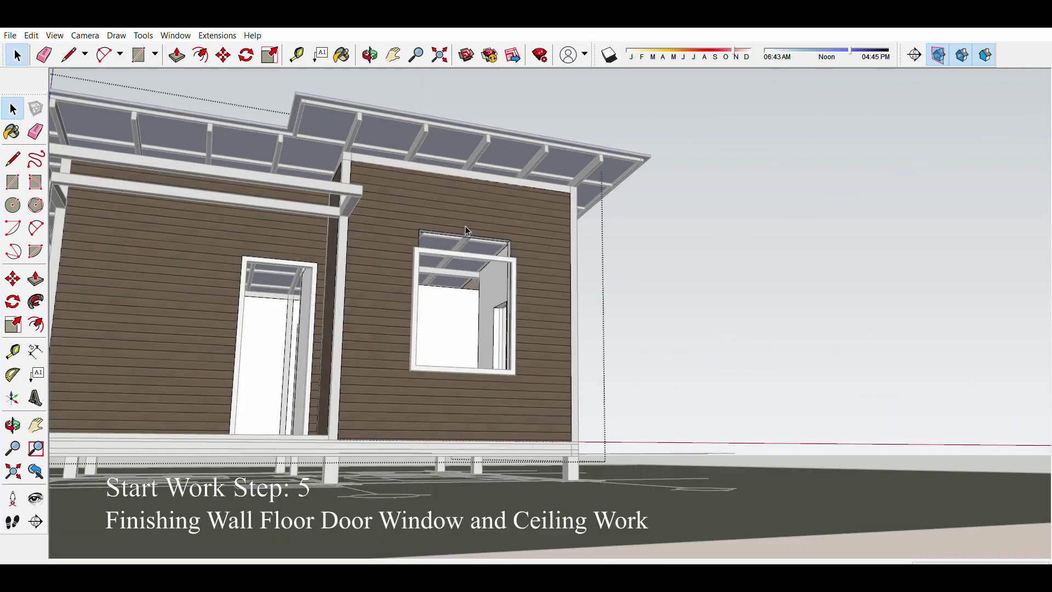
scroll(469, 230, up, 2)
scroll(470, 229, down, 2)
scroll(423, 251, down, 2)
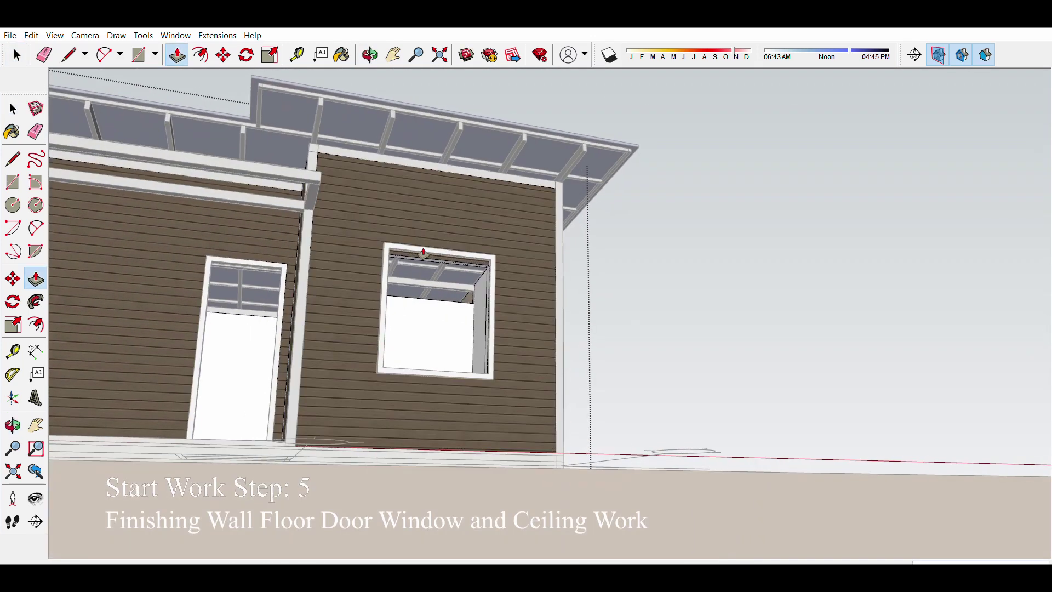
middle_drag(423, 251, 460, 301)
scroll(395, 307, down, 5)
scroll(494, 305, up, 2)
scroll(493, 305, up, 3)
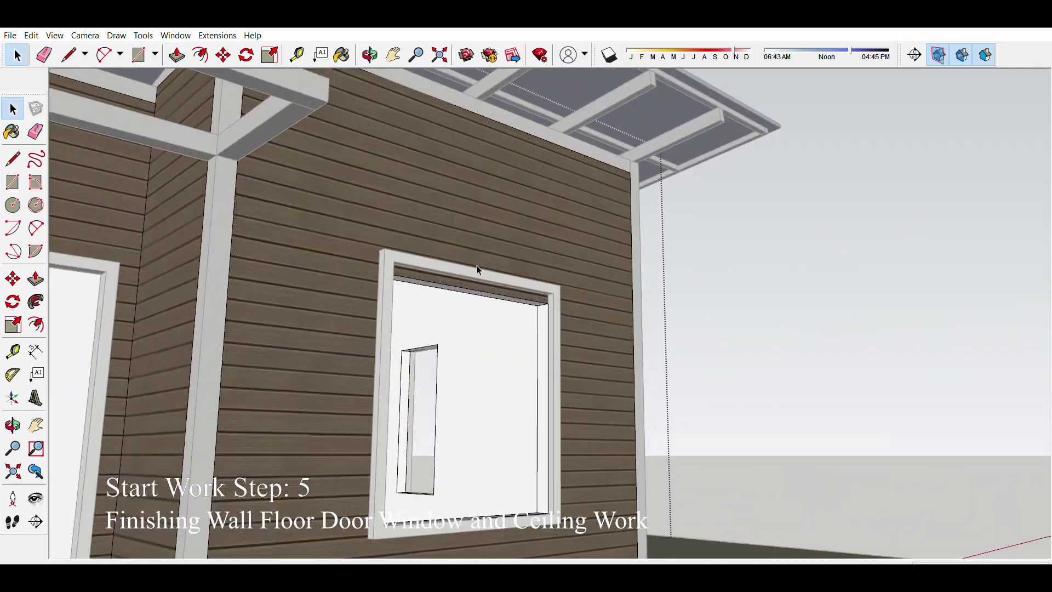
scroll(484, 274, up, 3)
Step: Push the door frame top on the front of the house flush with its opening
key(space)
scroll(416, 266, down, 3)
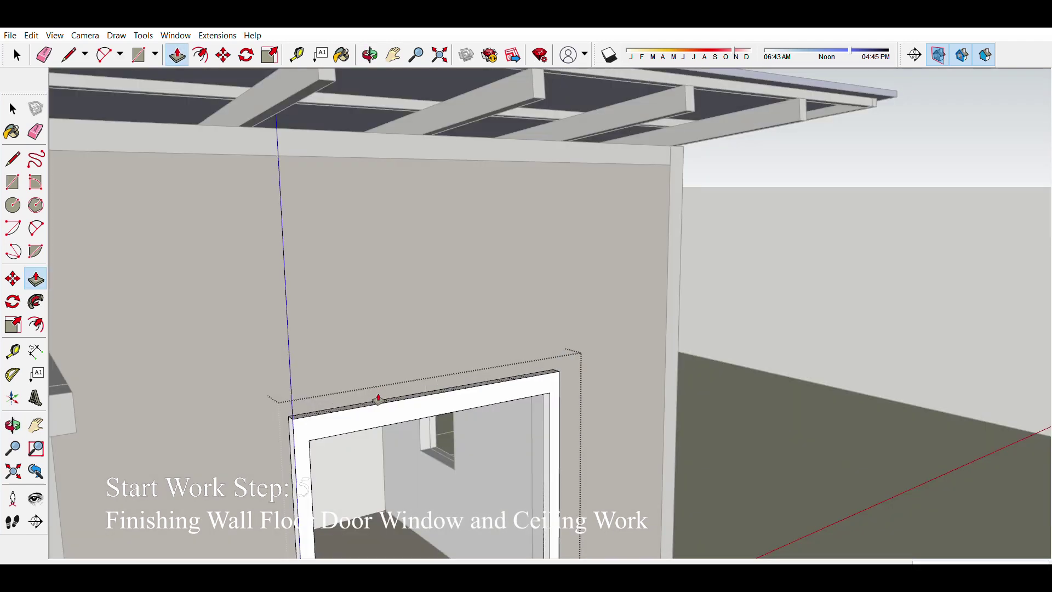
scroll(378, 395, down, 2)
middle_drag(453, 312, 478, 263)
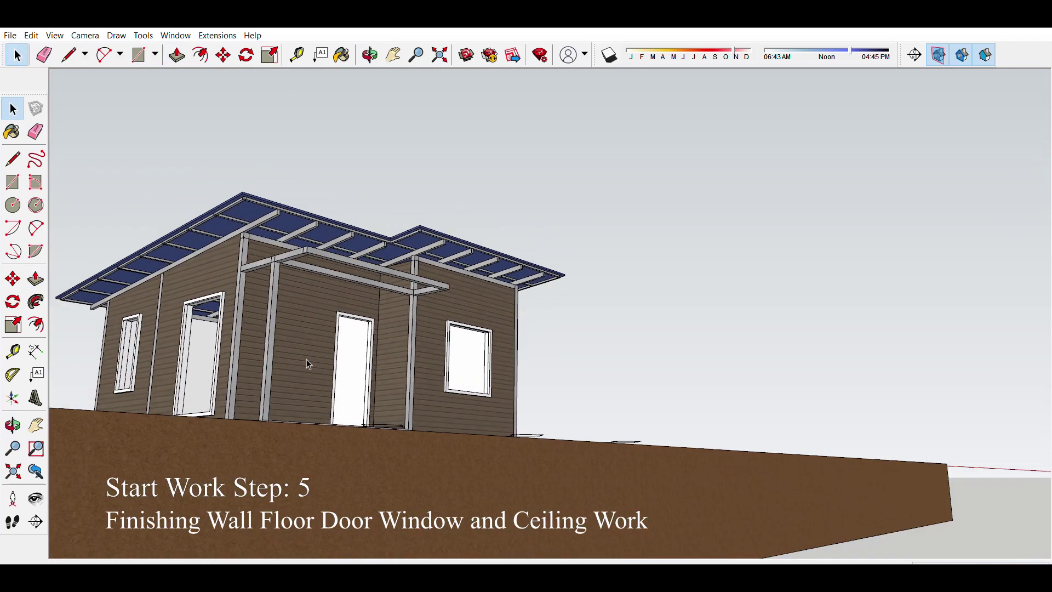
mouse_move(307, 360)
middle_down()
mouse_move(434, 411)
mouse_move(322, 330)
middle_up()
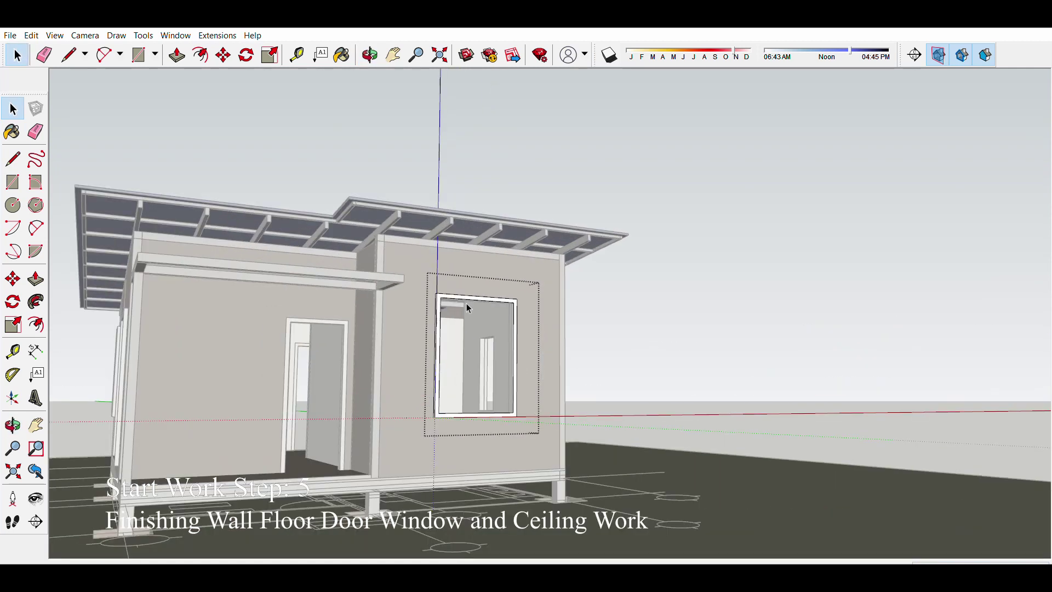
middle_drag(469, 308, 461, 271)
scroll(370, 282, up, 5)
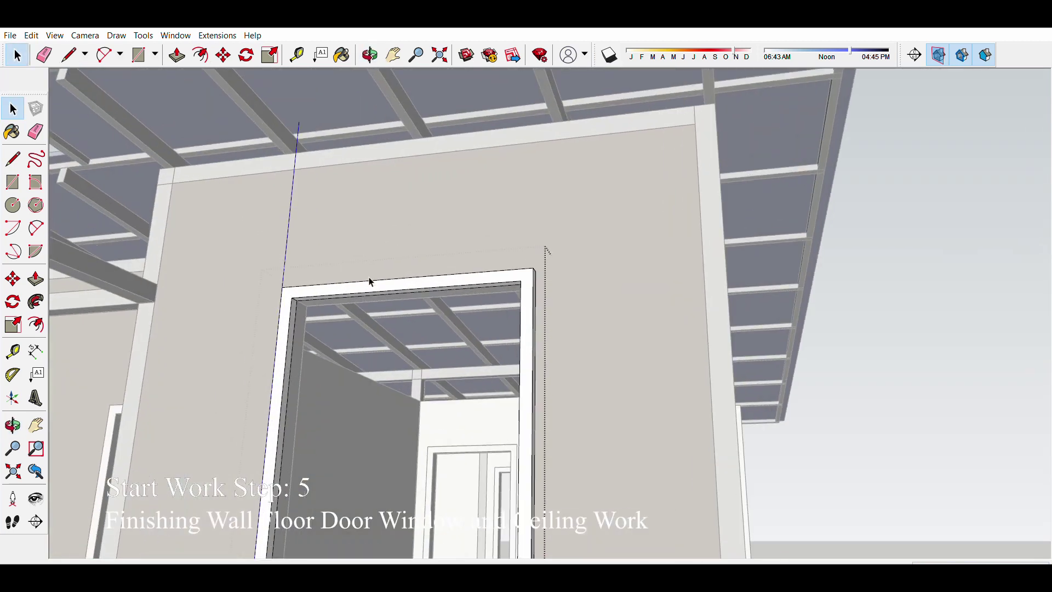
scroll(374, 286, up, 2)
key(p)
middle_drag(375, 305, 372, 394)
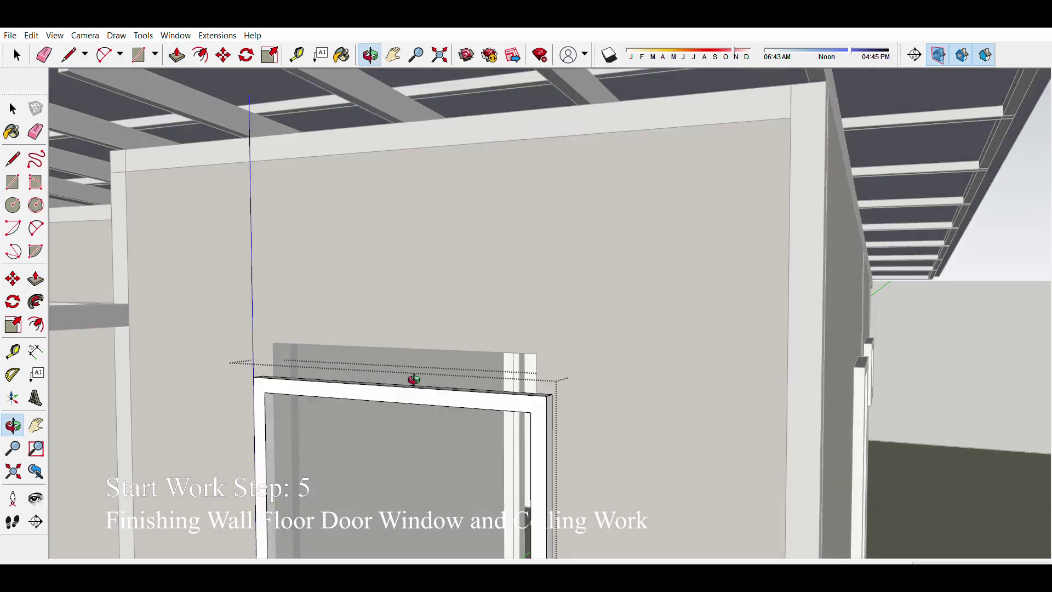
scroll(481, 234, down, 10)
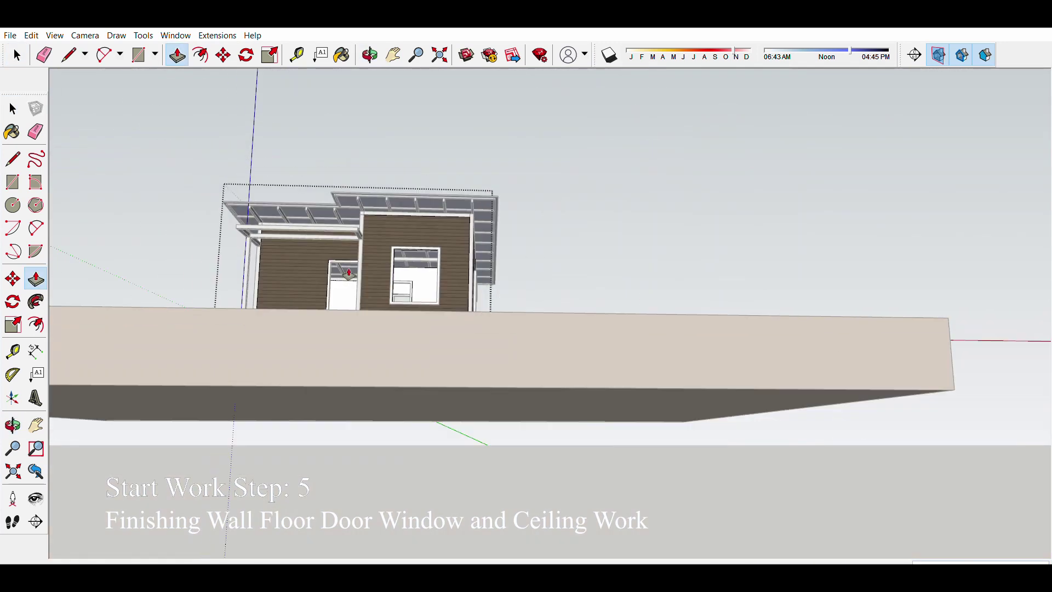
mouse_move(330, 246)
middle_down()
mouse_move(201, 214)
mouse_move(331, 205)
middle_up()
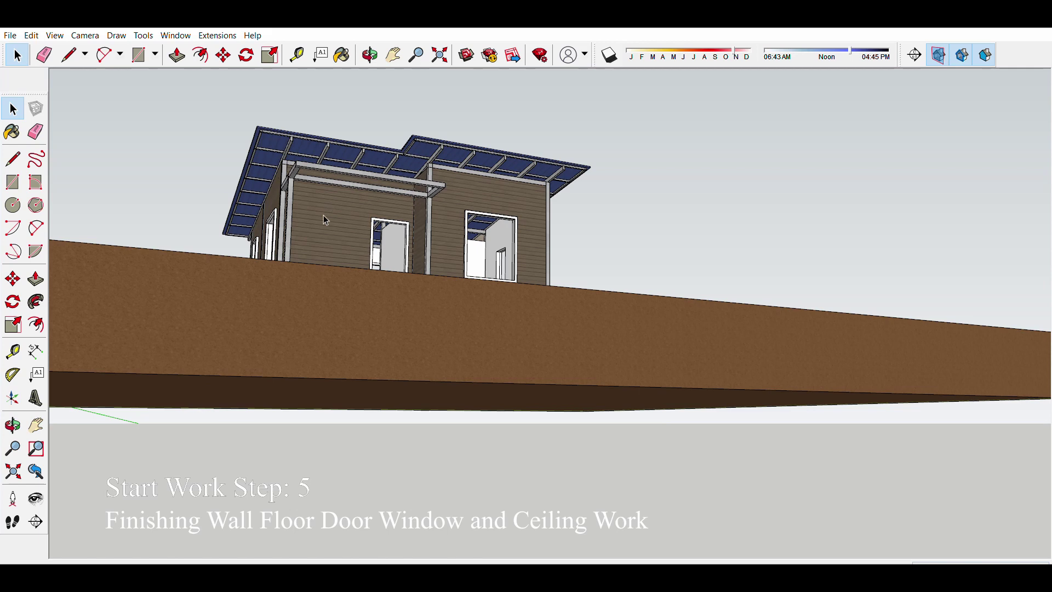
Step: Bring the view back above ground and open the roof beam group for editing
mouse_move(323, 216)
middle_down()
mouse_move(351, 276)
mouse_move(406, 274)
mouse_move(223, 251)
mouse_move(285, 310)
mouse_move(383, 285)
mouse_move(638, 258)
middle_up()
scroll(279, 192, up, 5)
scroll(280, 192, up, 3)
scroll(306, 165, up, 3)
key(m)
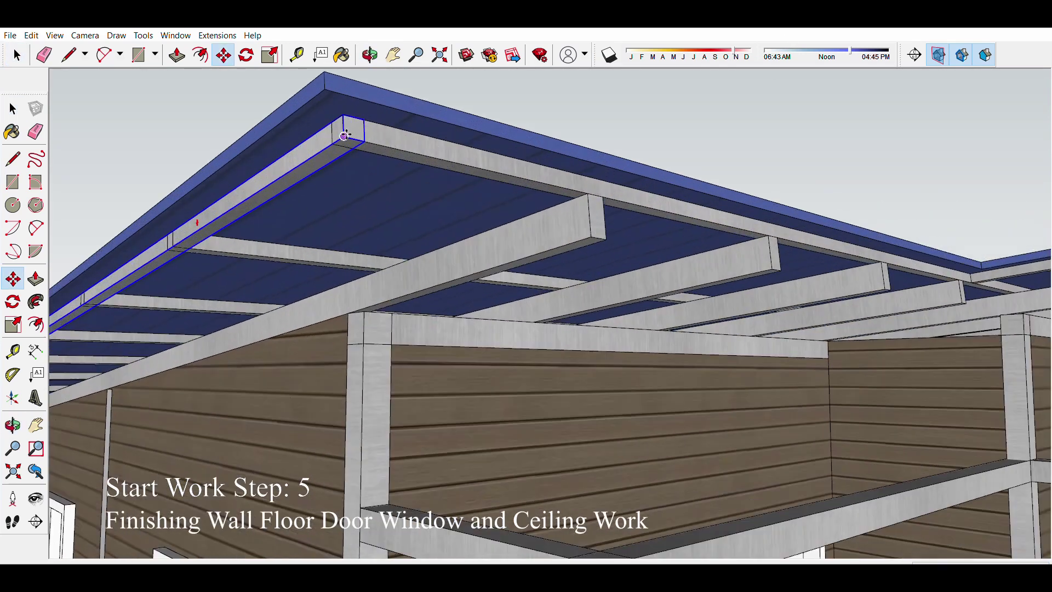
scroll(351, 106, up, 3)
key(space)
double_click(299, 133)
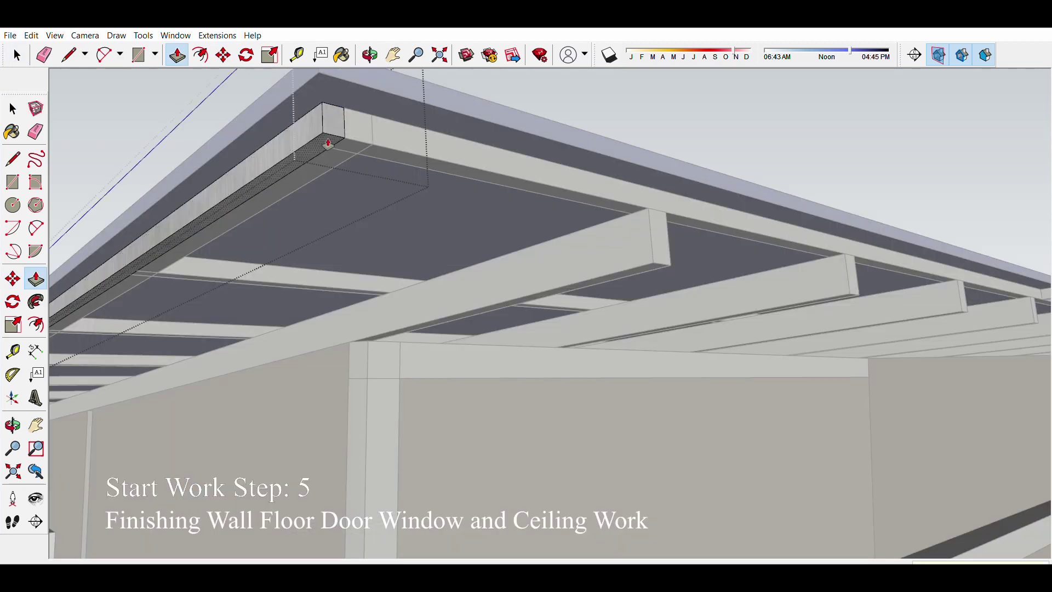
Step: Close the roof underside with a flat soffit using Line and Push/Pull
middle_drag(327, 143, 470, 181)
scroll(469, 181, down, 5)
scroll(727, 199, up, 4)
scroll(759, 211, up, 3)
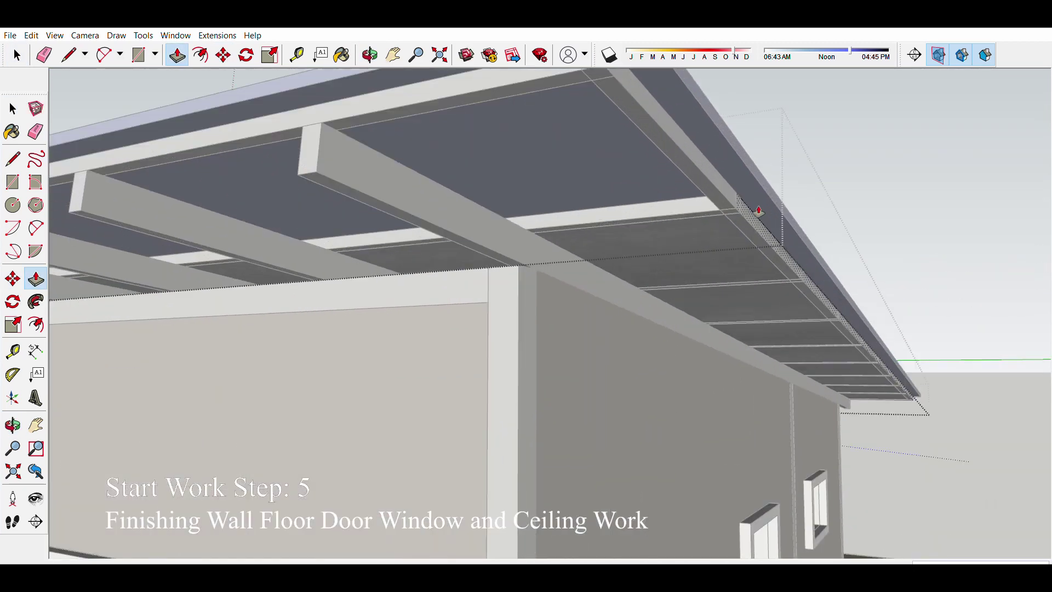
scroll(767, 209, down, 5)
middle_drag(719, 205, 328, 235)
key(l)
scroll(353, 216, up, 5)
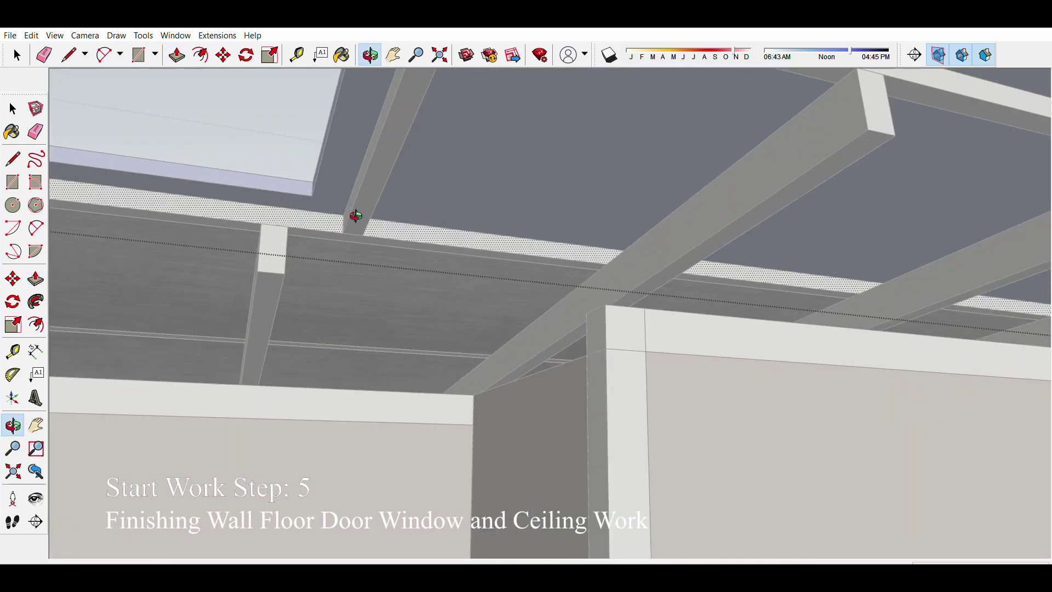
key(p)
scroll(393, 219, down, 4)
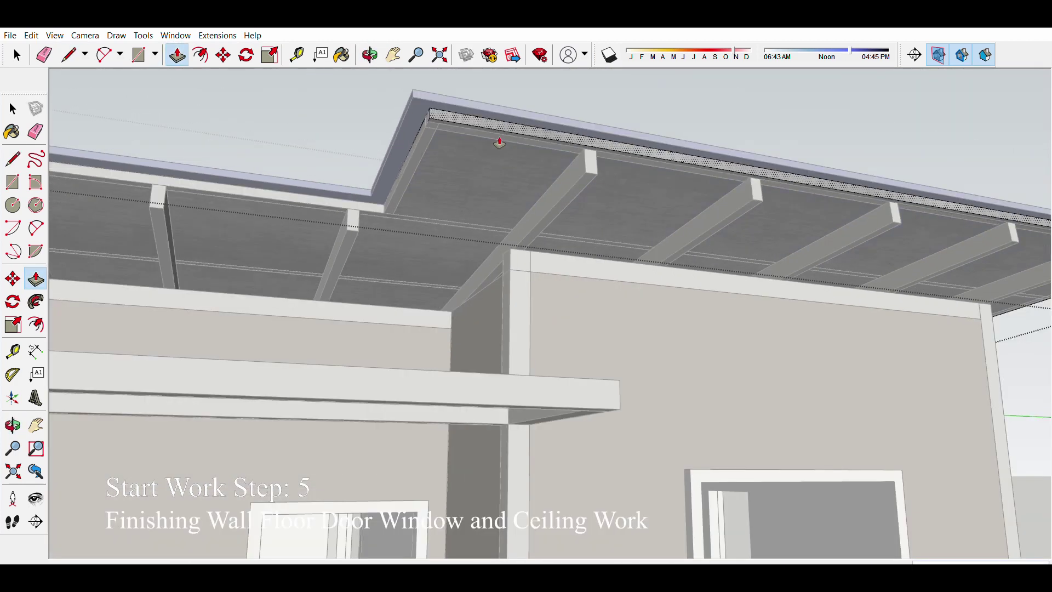
scroll(482, 126, up, 2)
Step: Orbit and zoom to inspect the soffit ceiling face from below
mouse_move(465, 111)
middle_down()
mouse_move(411, 117)
mouse_move(380, 210)
mouse_move(422, 242)
mouse_move(599, 277)
middle_up()
scroll(380, 209, down, 3)
scroll(400, 195, down, 3)
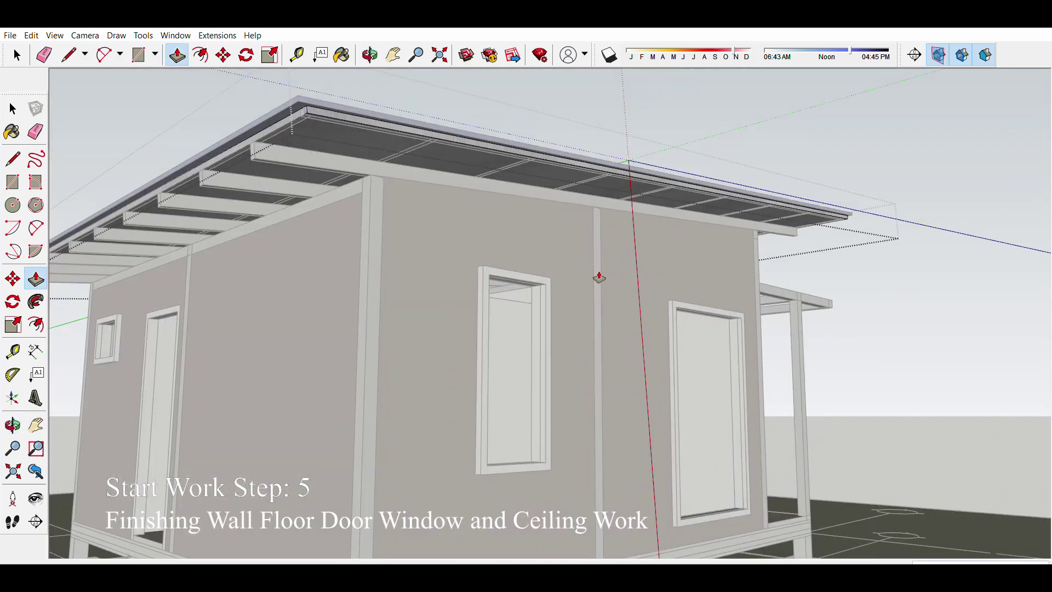
scroll(293, 106, up, 2)
scroll(253, 106, up, 2)
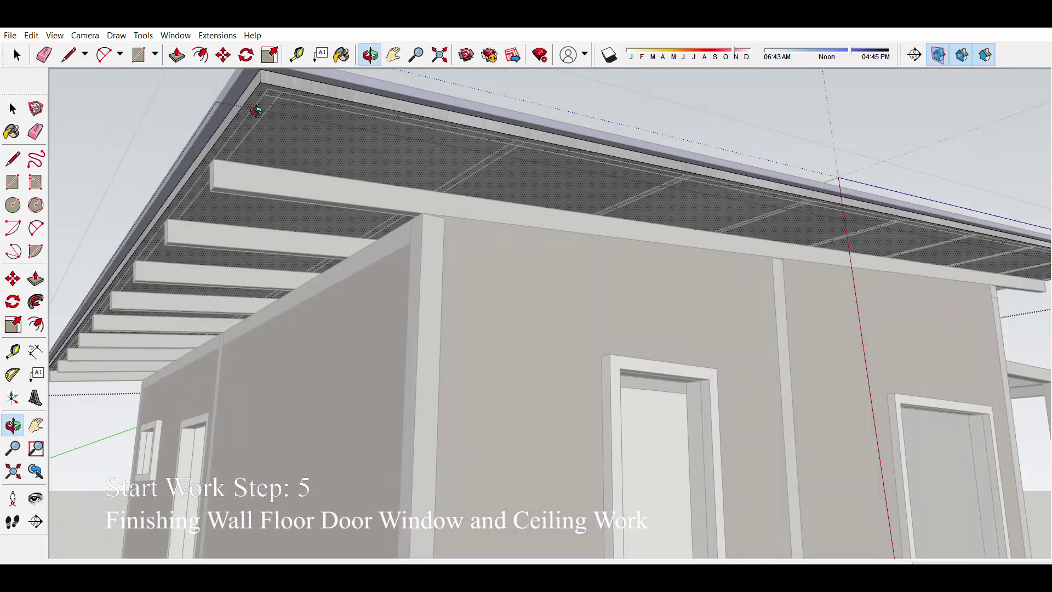
scroll(216, 176, up, 2)
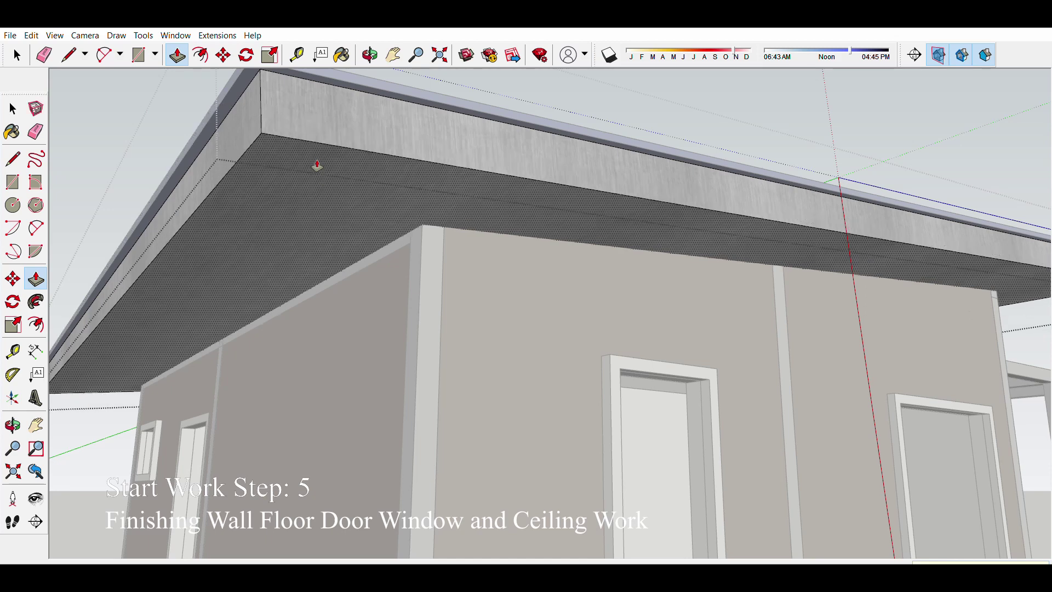
scroll(317, 166, down, 5)
Step: From a low front view, inset an outline inside the soffit face with Offset
mouse_move(317, 166)
middle_down()
mouse_move(400, 270)
mouse_move(446, 246)
mouse_move(497, 262)
middle_up()
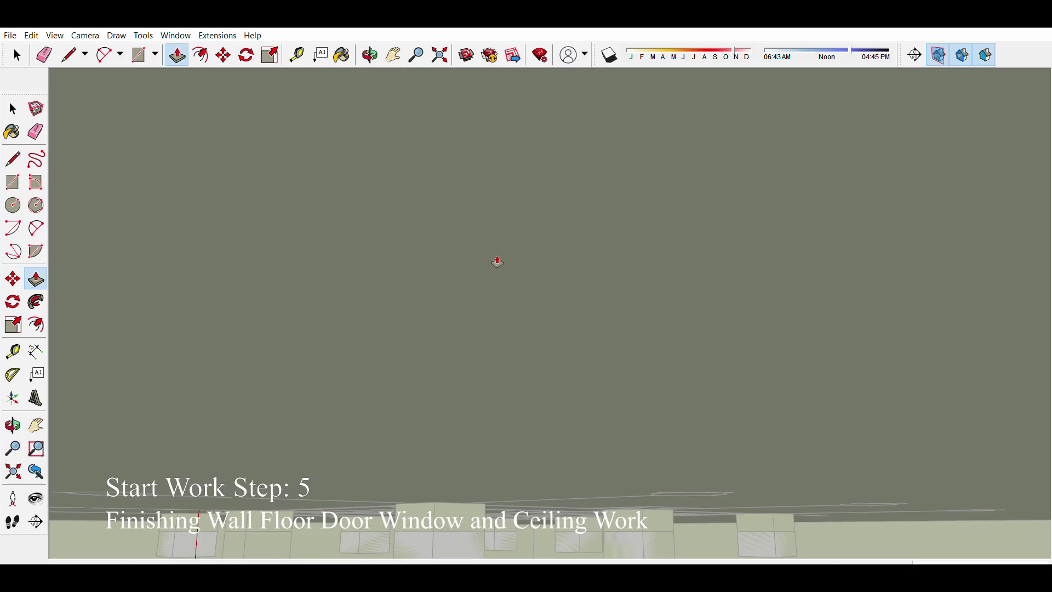
middle_drag(366, 258, 477, 251)
scroll(467, 192, up, 3)
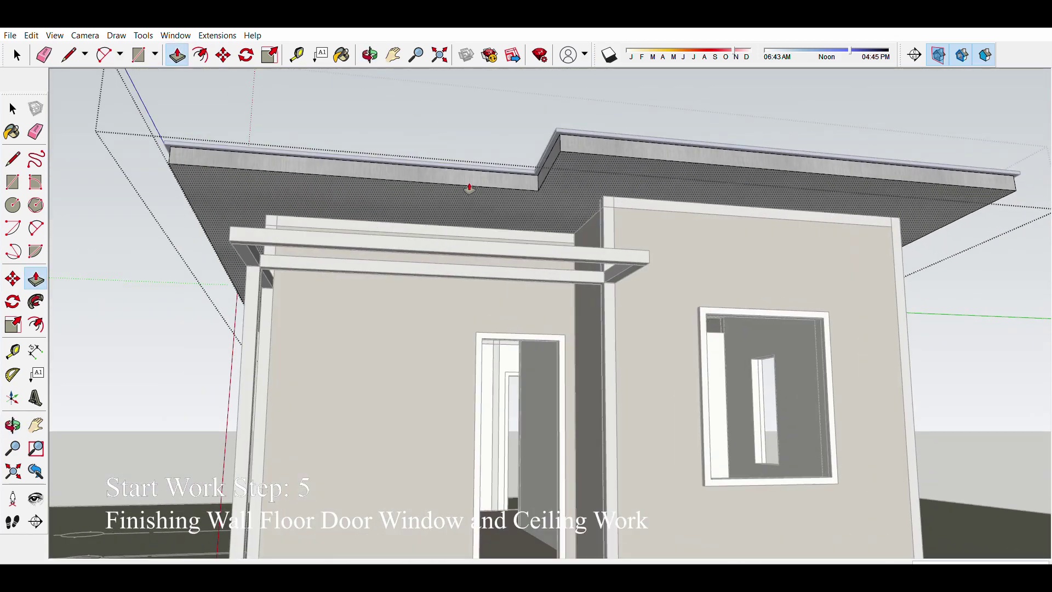
scroll(470, 188, down, 1)
scroll(468, 186, down, 3)
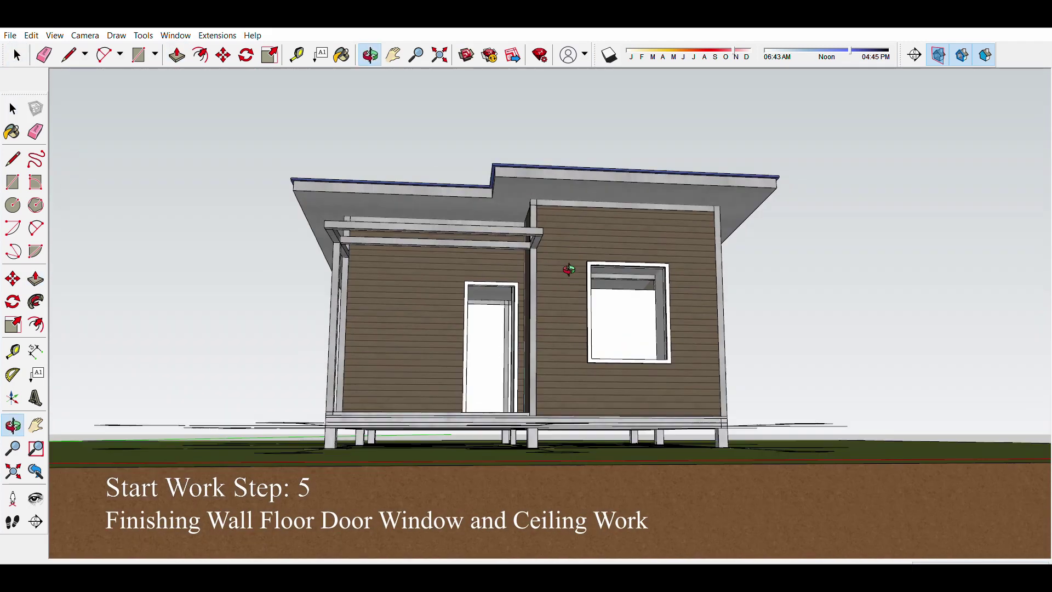
middle_drag(564, 270, 596, 286)
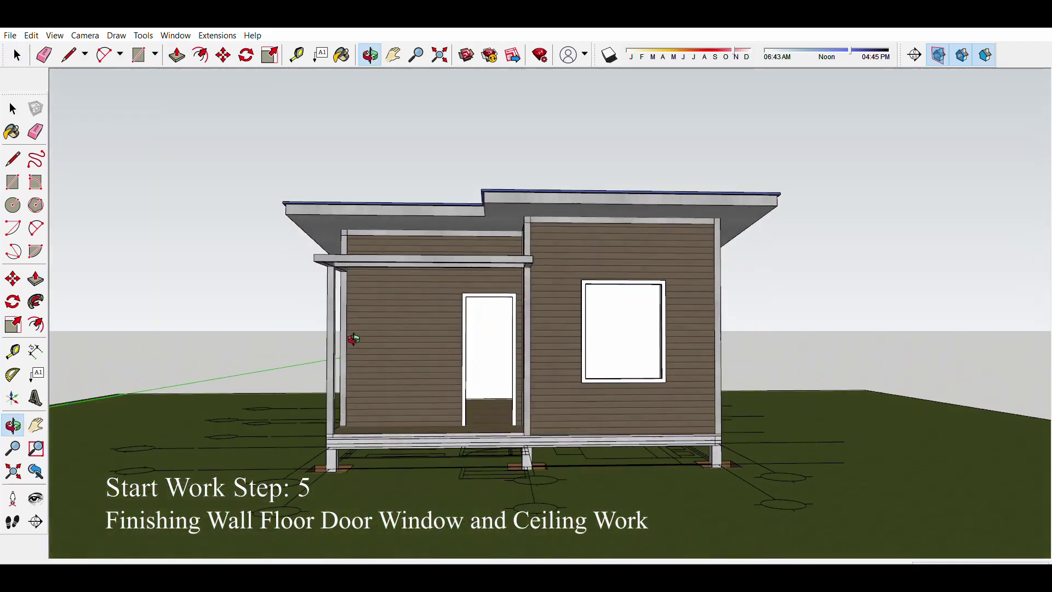
scroll(493, 145, up, 2)
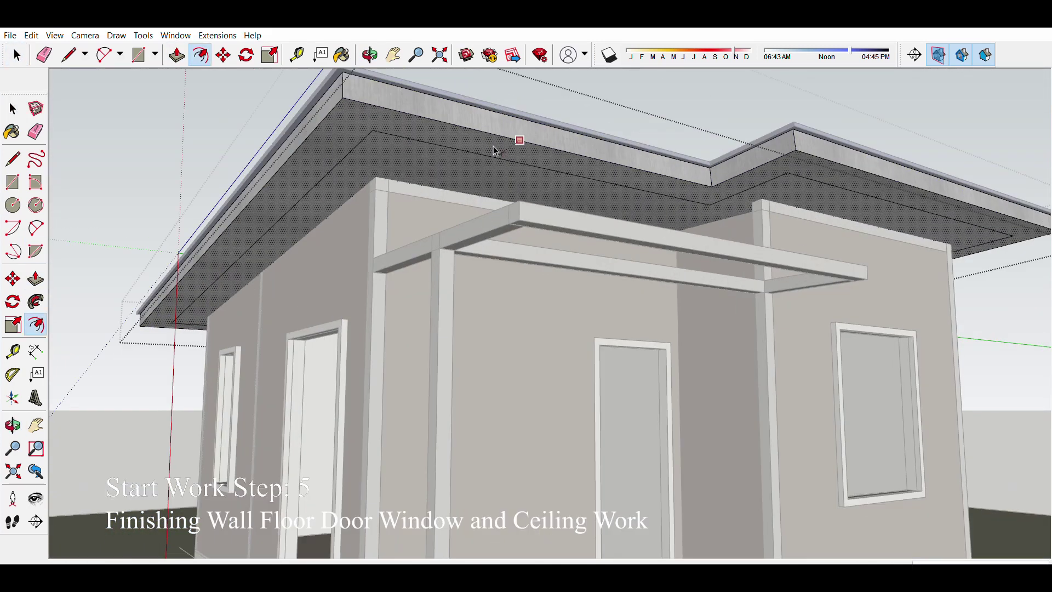
scroll(500, 137, up, 2)
key(f)
click(491, 127)
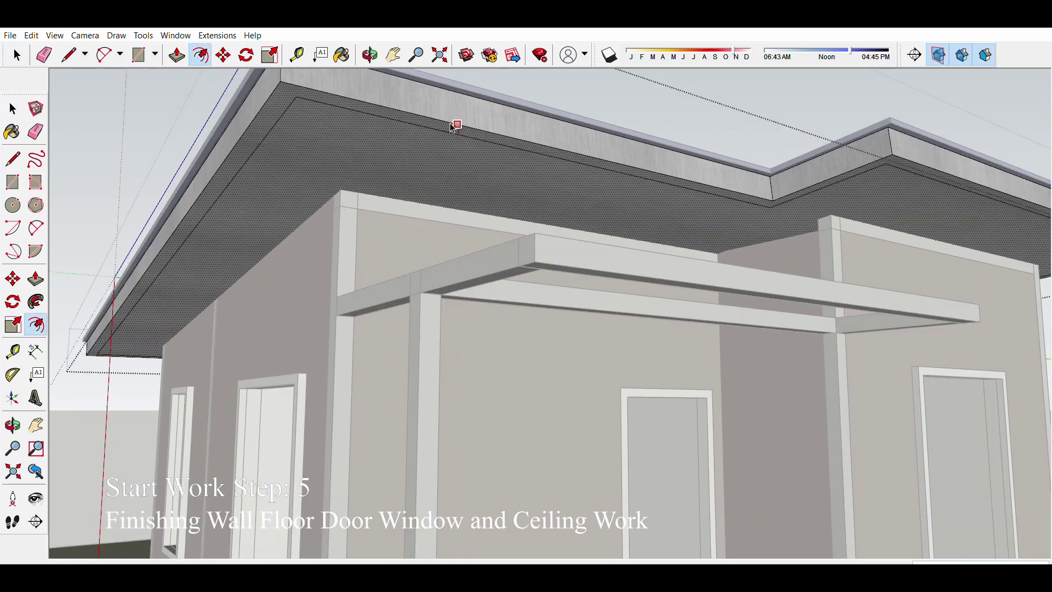
Step: Push/Pull the inset soffit face to finish the flat ceiling band
key(p)
scroll(482, 123, up, 2)
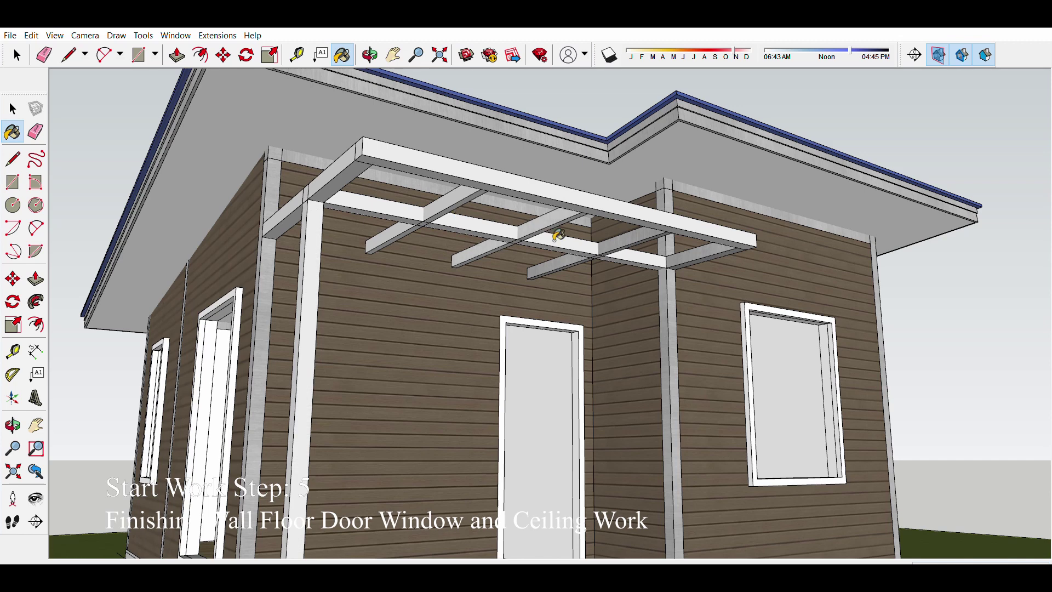
Step: Finish the Push/Pull edit at the door opening and return to Select
scroll(559, 234, down, 5)
mouse_move(497, 287)
middle_down()
mouse_move(336, 300)
mouse_move(394, 282)
middle_up()
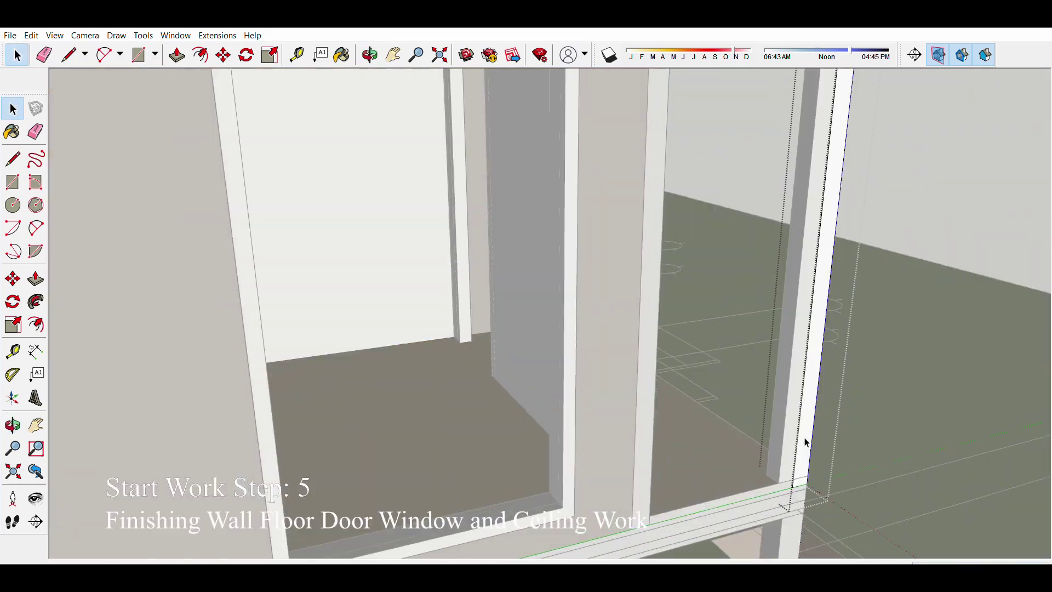
key(space)
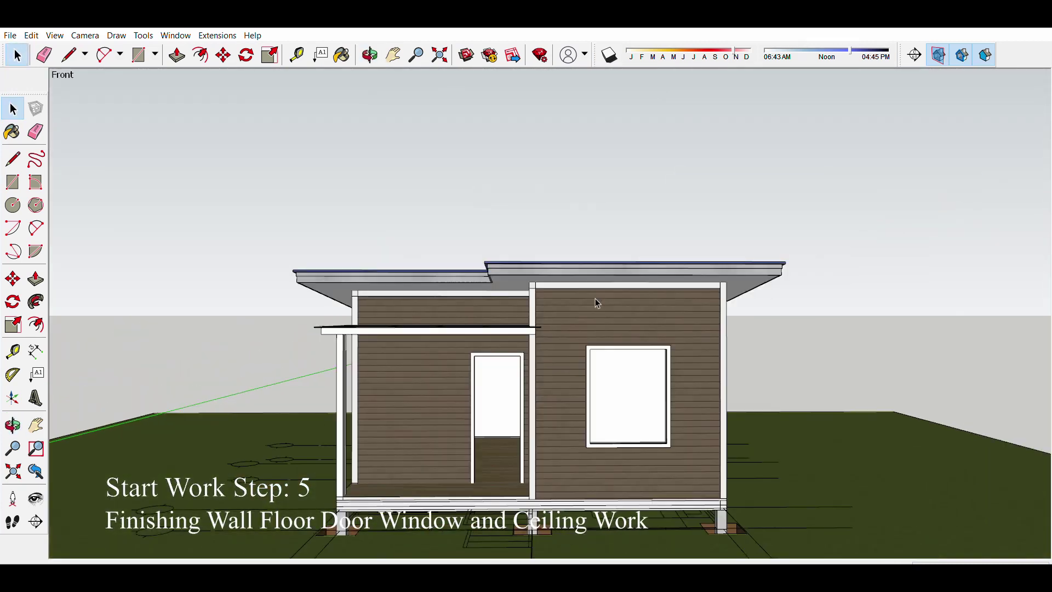
Step: Paint the front door pale wood, then replace it with a pinkish wood texture
middle_drag(596, 302, 431, 365)
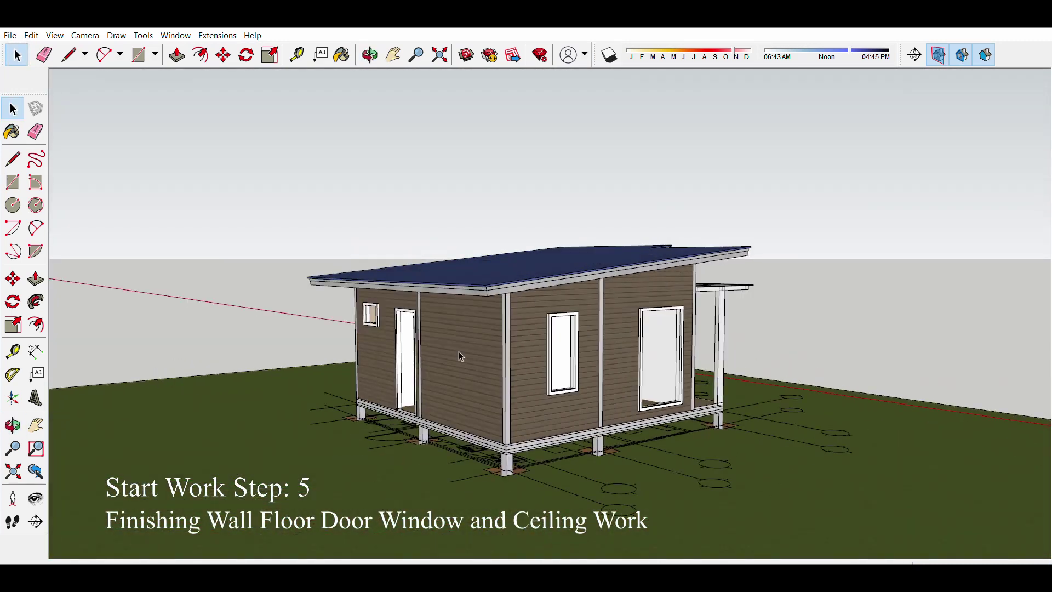
middle_drag(431, 365, 543, 343)
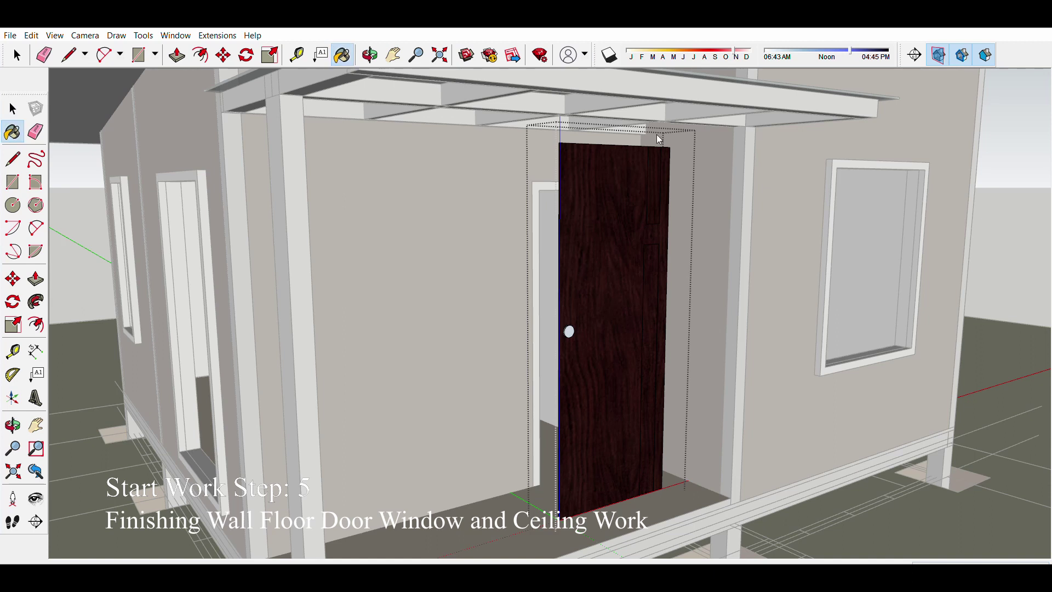
click(654, 206)
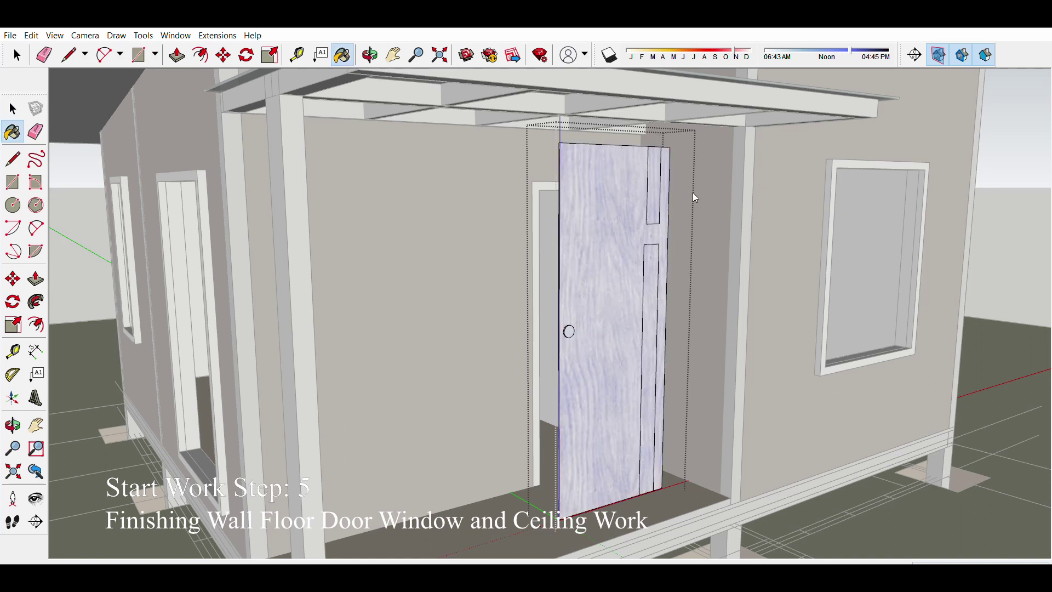
click(656, 201)
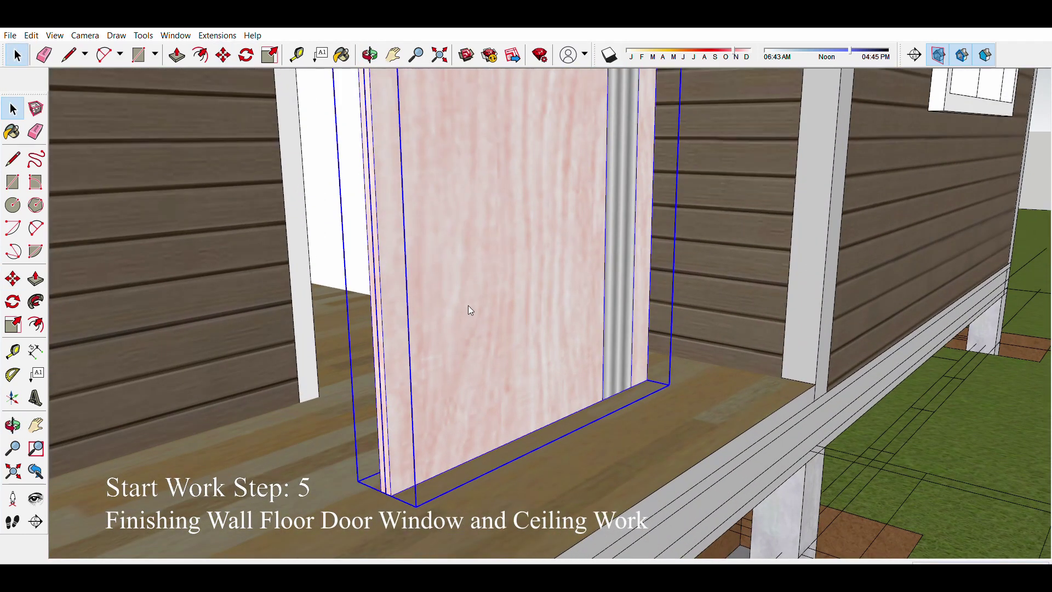
middle_drag(470, 310, 368, 382)
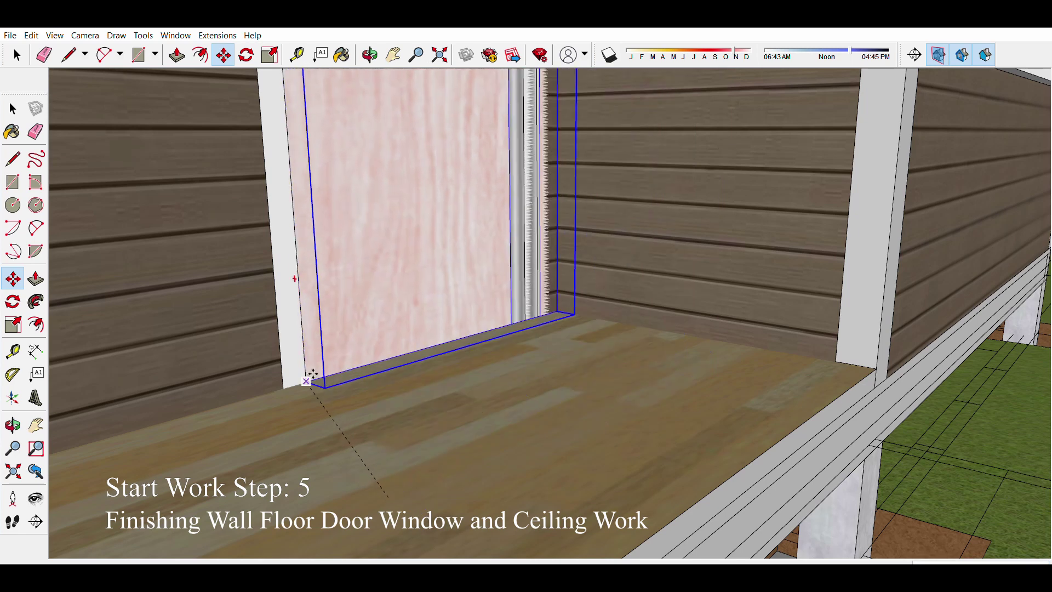
scroll(407, 181, up, 4)
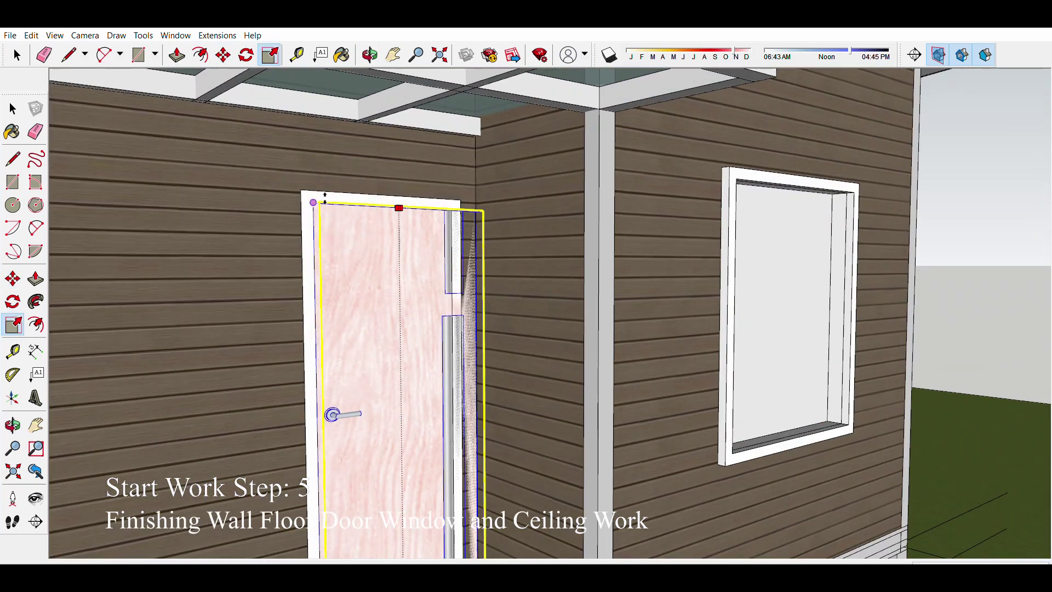
scroll(482, 385, down, 2)
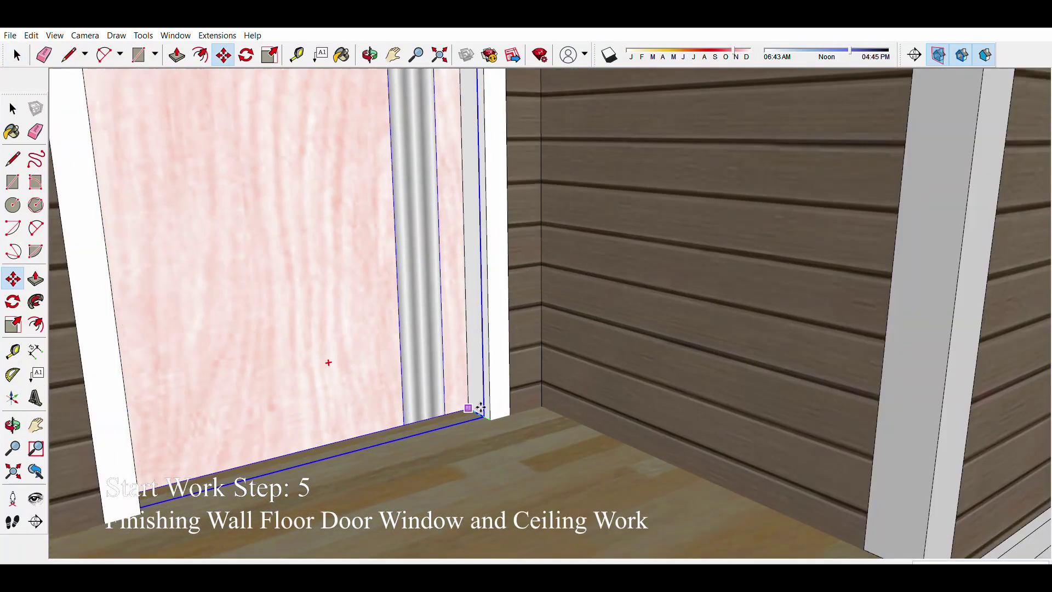
middle_drag(479, 408, 548, 411)
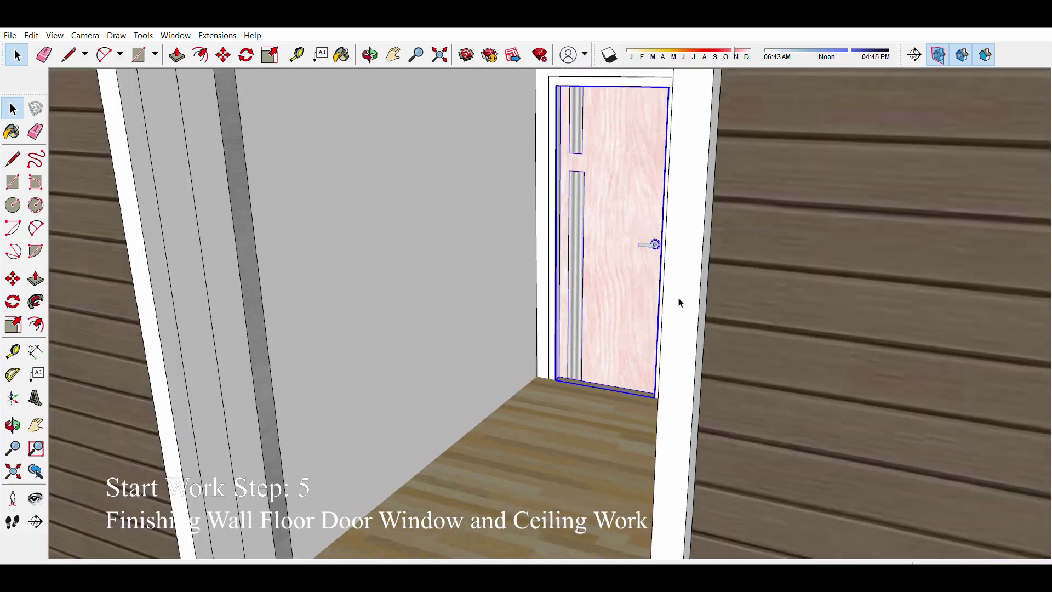
scroll(587, 339, up, 10)
key(m)
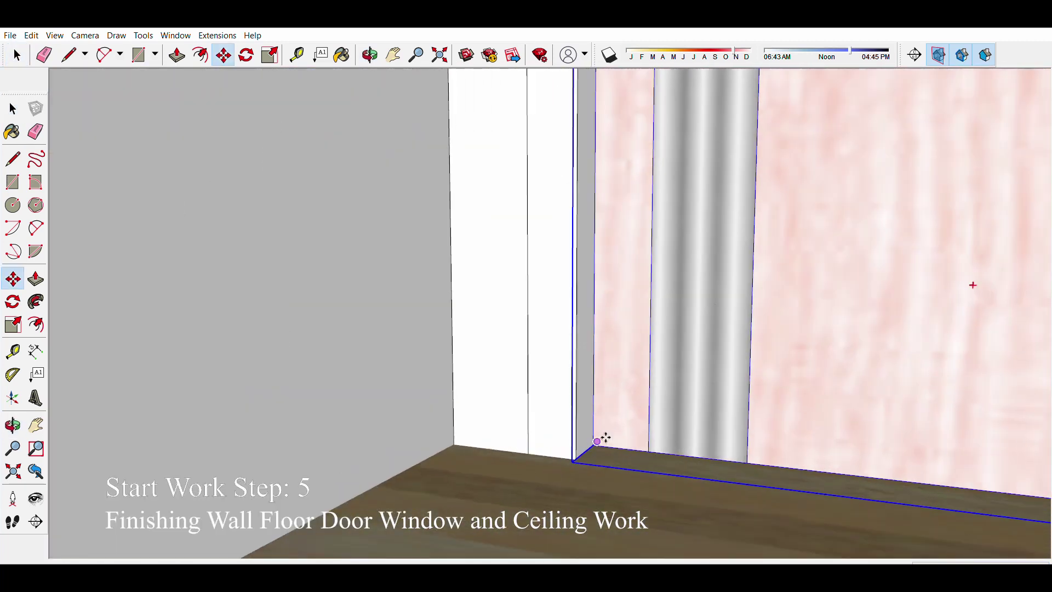
scroll(597, 427, down, 15)
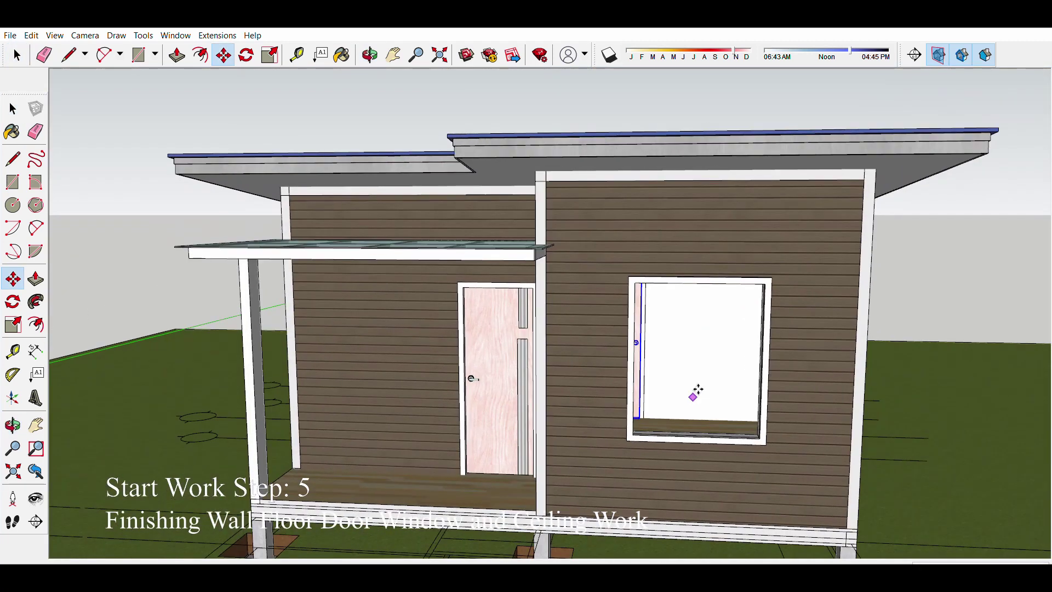
scroll(689, 388, down, 3)
middle_drag(827, 336, 562, 313)
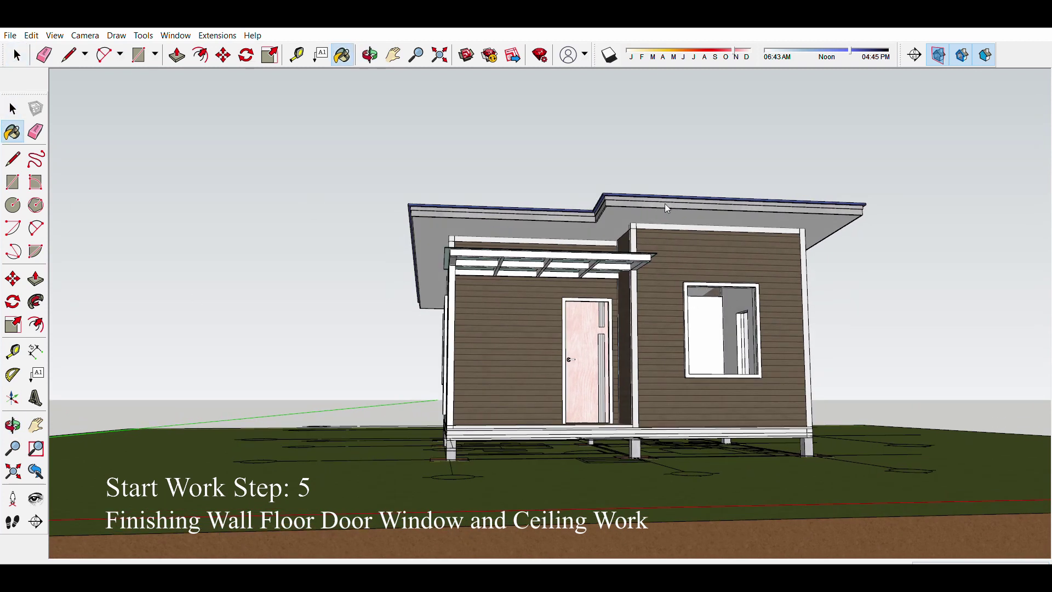
Step: Paint the front door with a whitish wood texture and view the house from above
click(573, 322)
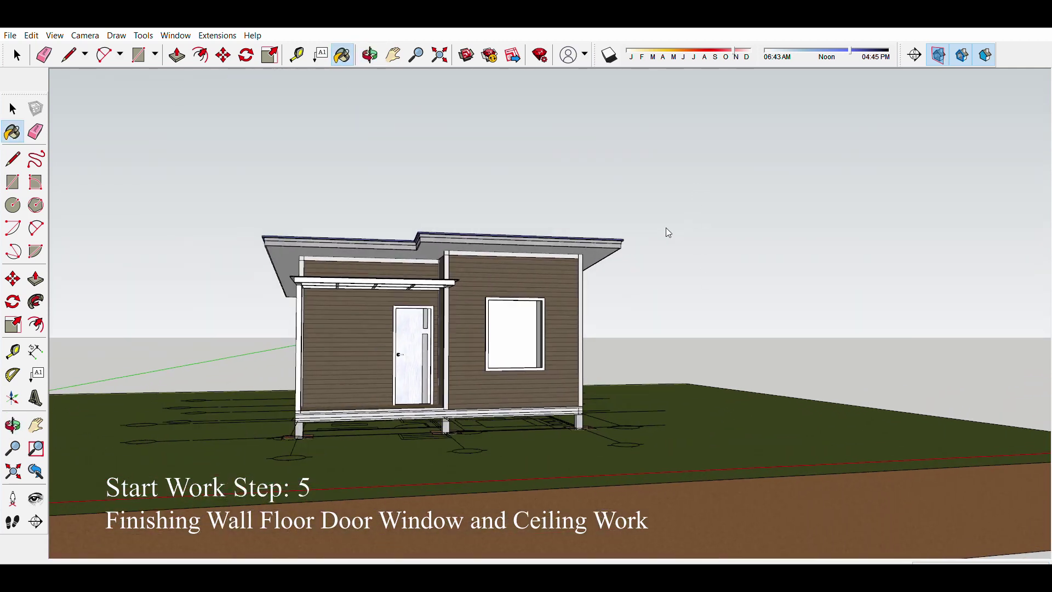
key(space)
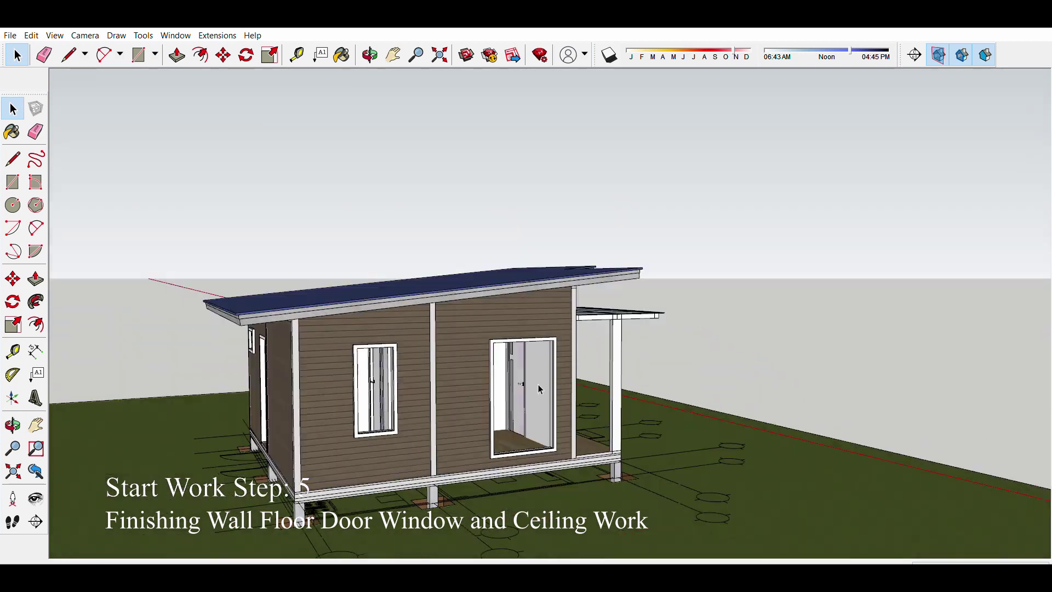
key(m)
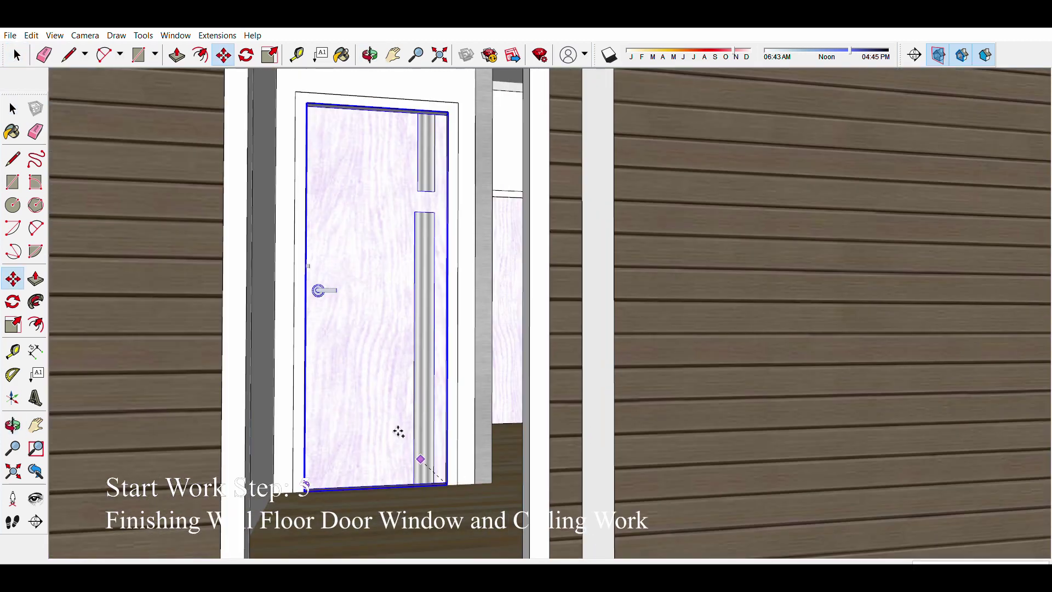
scroll(470, 447, down, 5)
key(o)
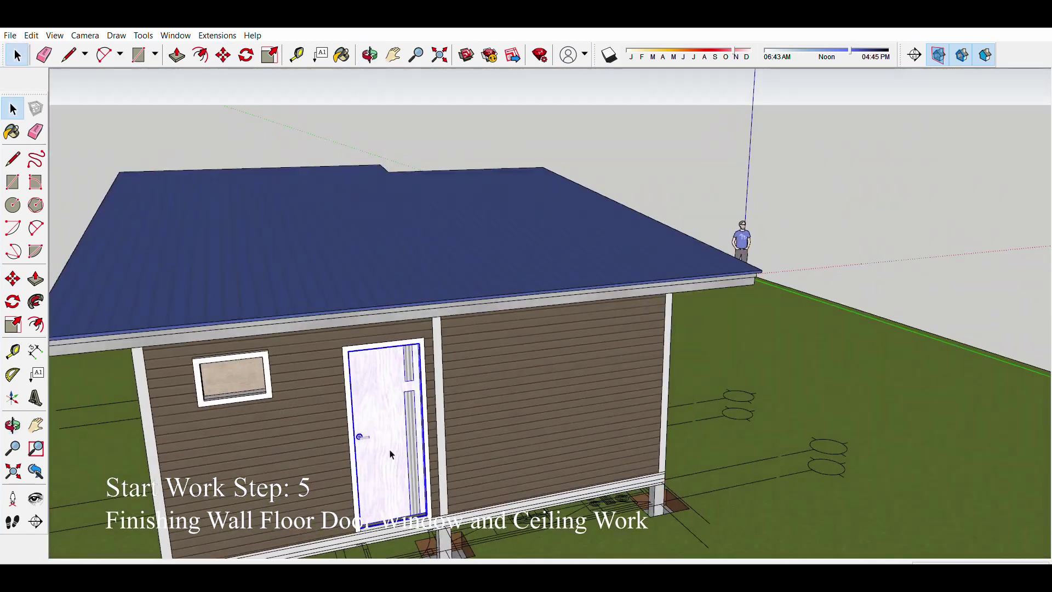
drag(336, 382, 447, 257)
key(space)
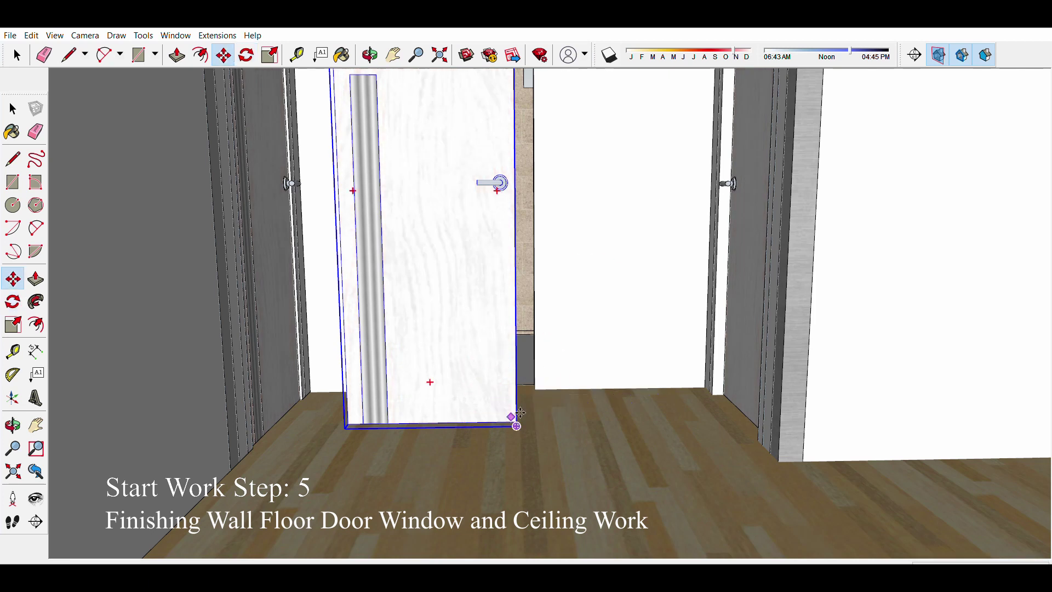
Step: Zoom inside the small room to check the door copy in its doorway
scroll(542, 376, up, 2)
scroll(544, 386, down, 10)
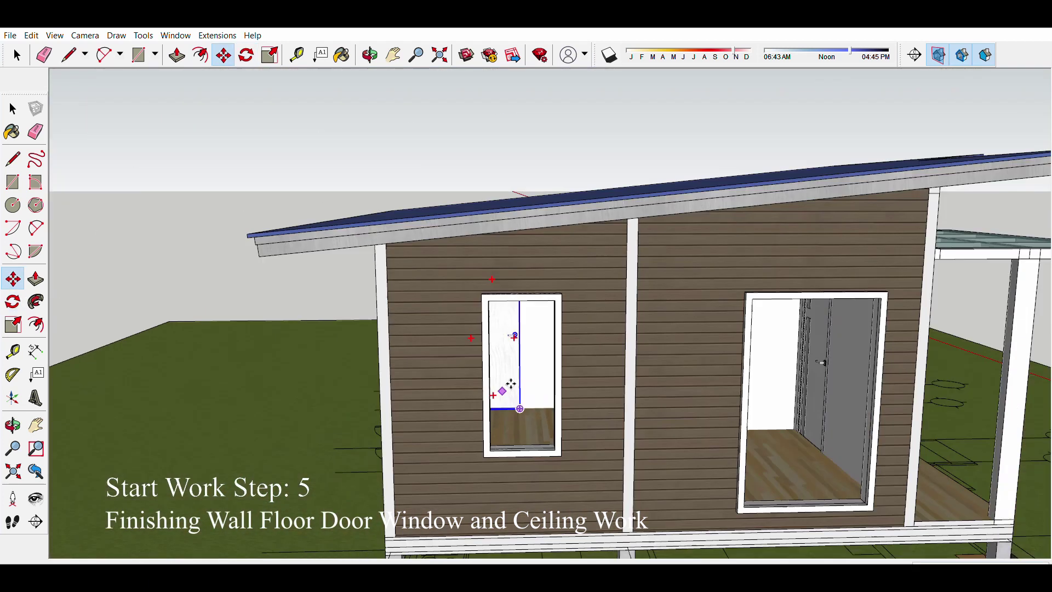
scroll(521, 270, up, 10)
scroll(521, 270, up, 5)
mouse_move(521, 270)
middle_down()
mouse_move(497, 271)
mouse_move(513, 265)
middle_up()
key(s)
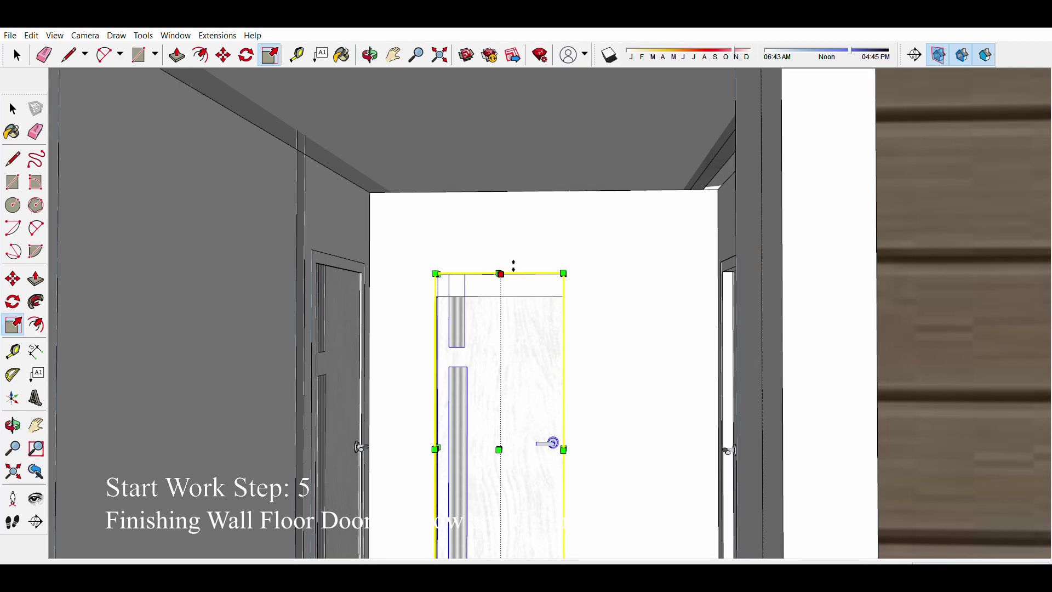
scroll(507, 291, down, 5)
scroll(506, 291, down, 5)
key(space)
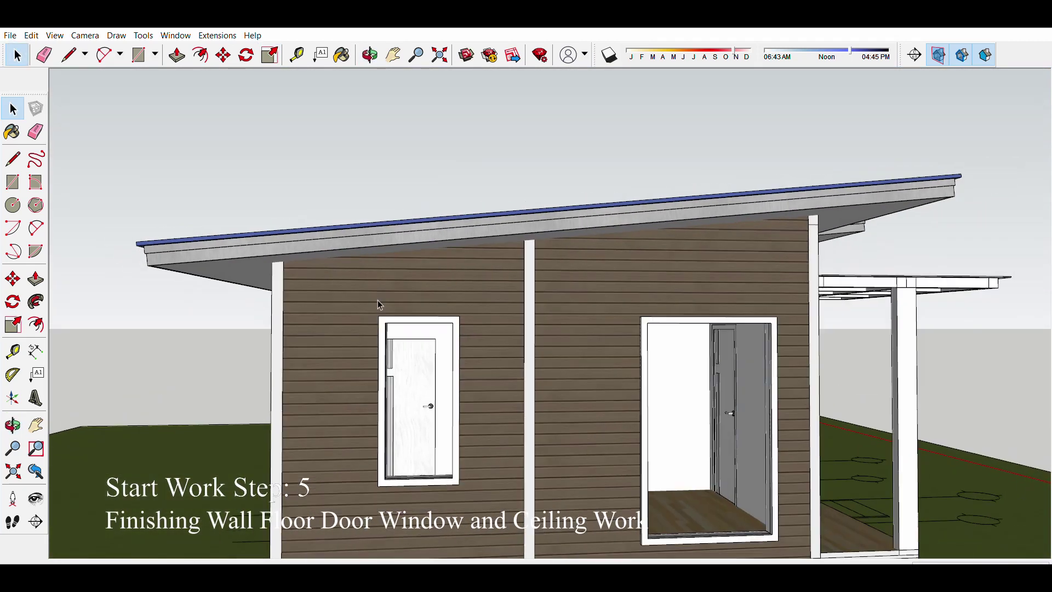
scroll(377, 301, down, 2)
scroll(428, 352, up, 5)
scroll(429, 364, up, 3)
Step: Zoom in on the interior door and push its header to fit the doorway
scroll(420, 288, up, 3)
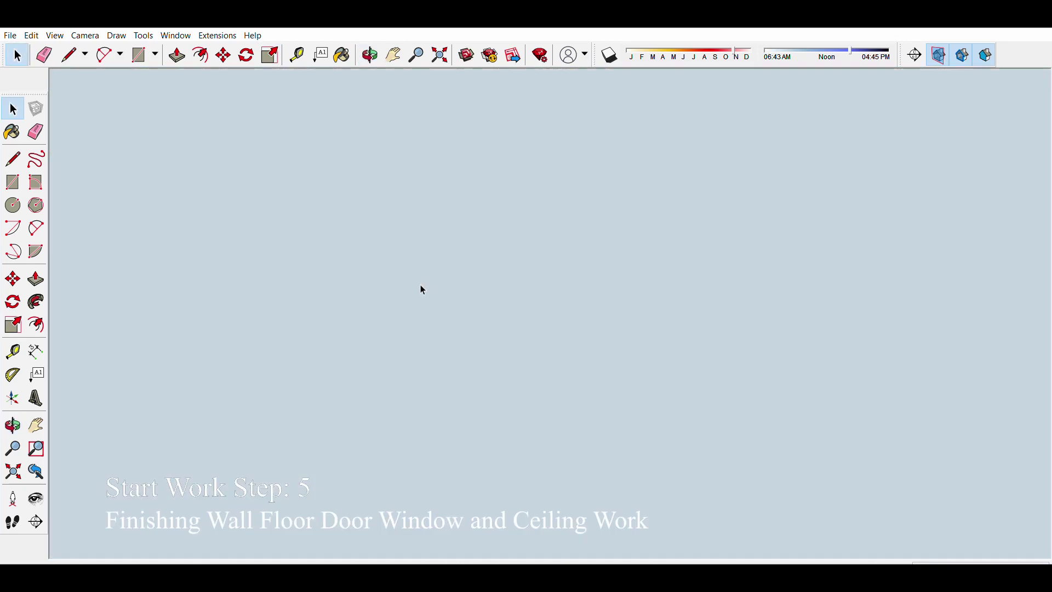
scroll(420, 289, up, 2)
scroll(353, 282, down, 5)
scroll(351, 307, up, 5)
scroll(328, 384, up, 2)
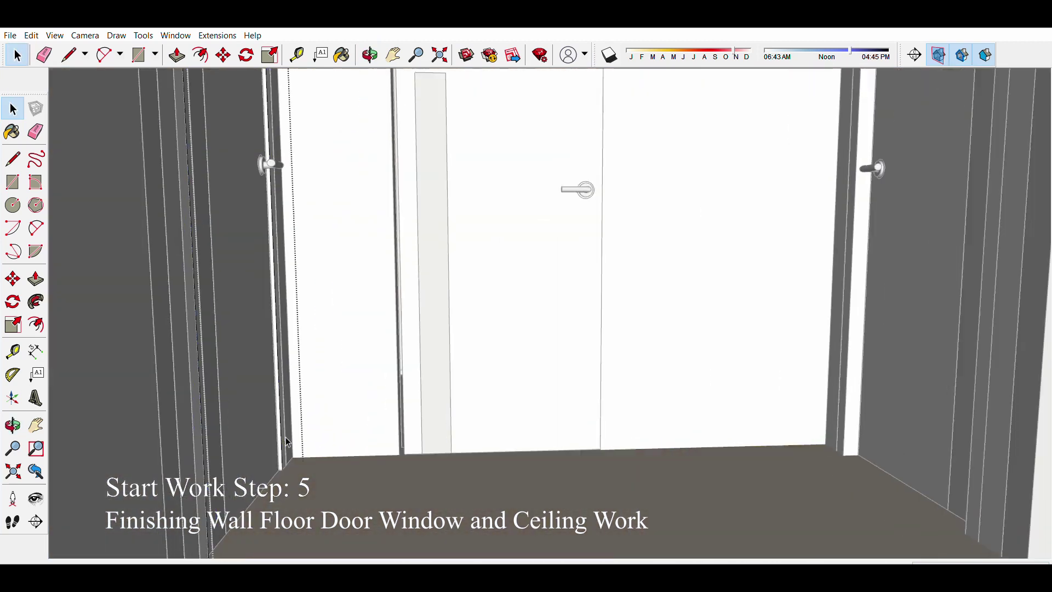
key(p)
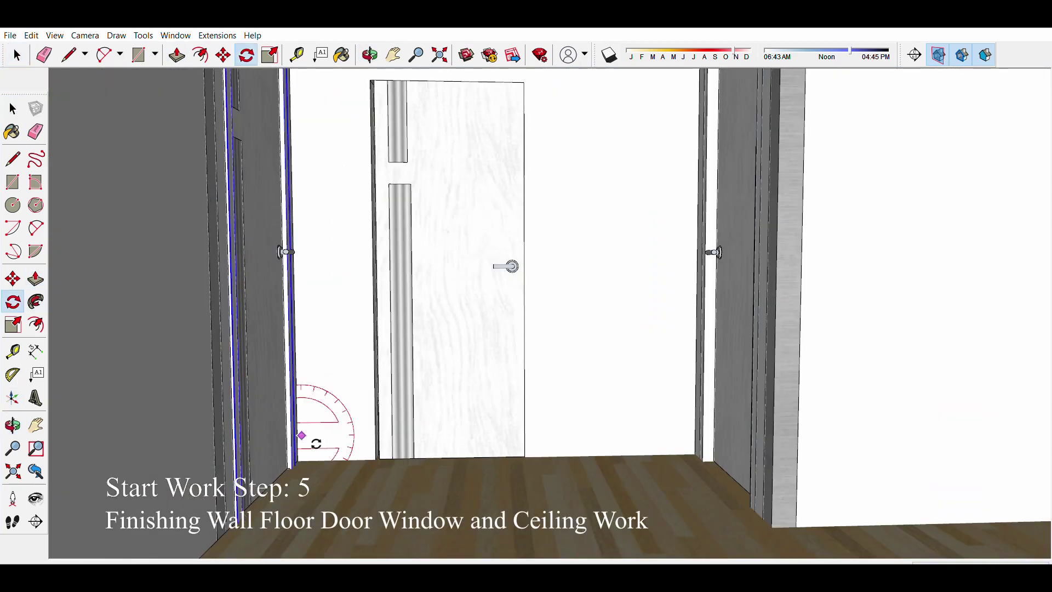
scroll(435, 428, up, 5)
scroll(400, 394, down, 3)
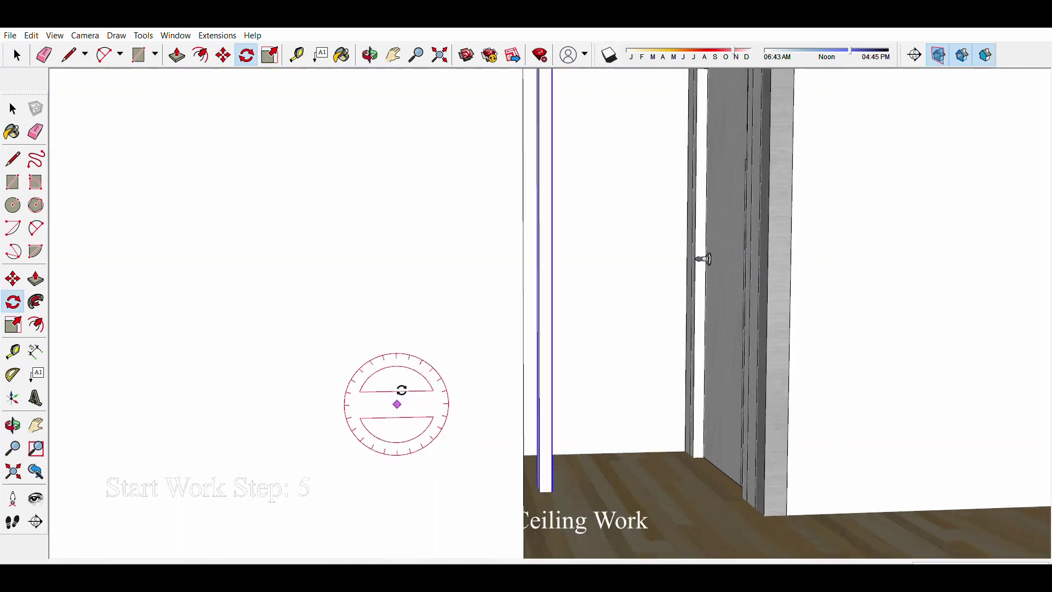
scroll(382, 466, down, 2)
Step: Move the interior door into the opening and orbit around it
key(m)
scroll(392, 439, up, 2)
scroll(397, 422, up, 2)
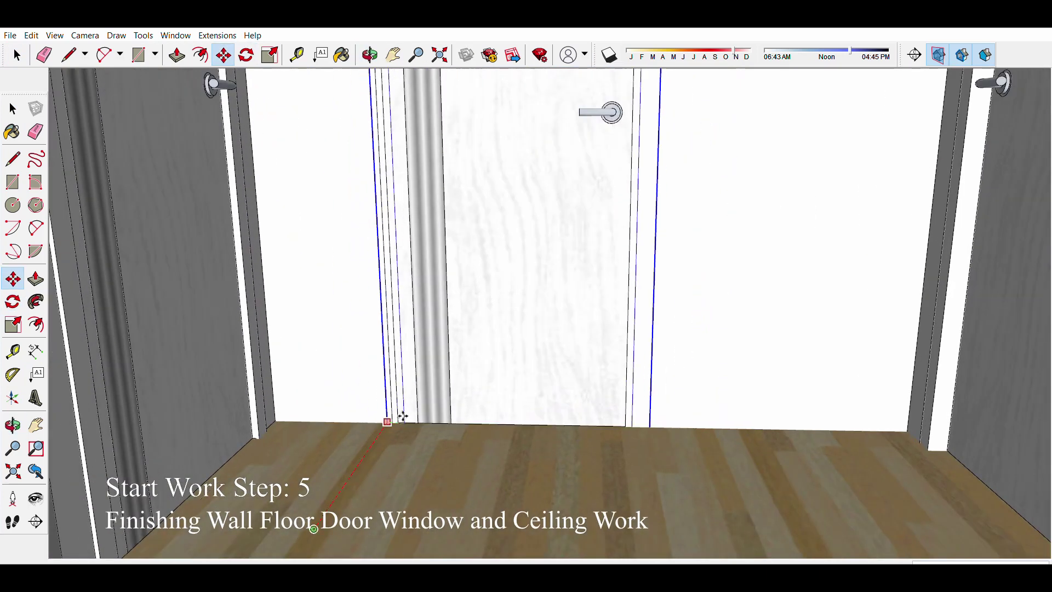
scroll(396, 421, up, 3)
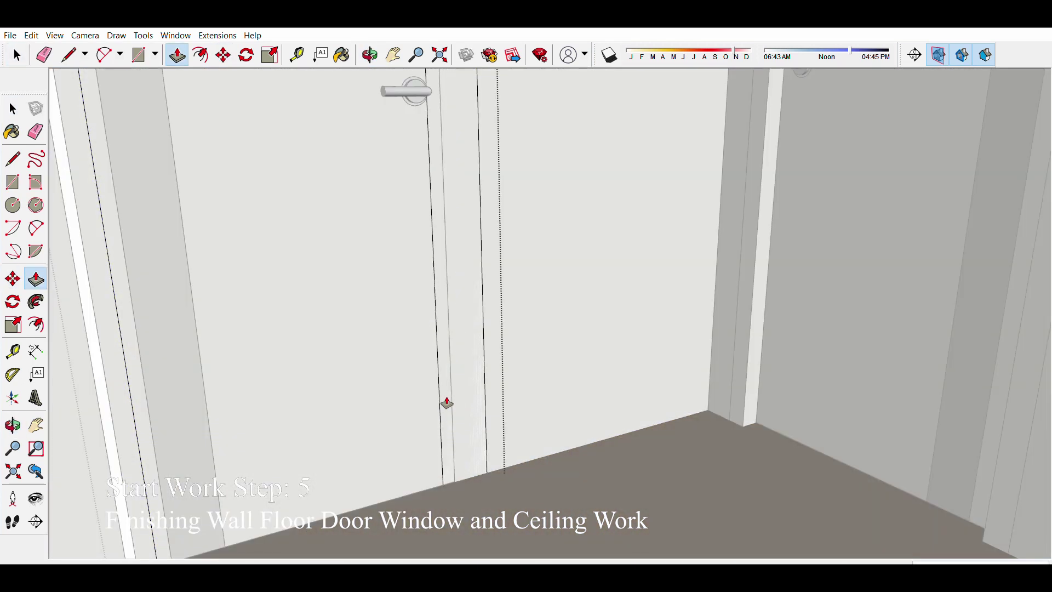
scroll(477, 408, up, 1)
scroll(441, 387, up, 3)
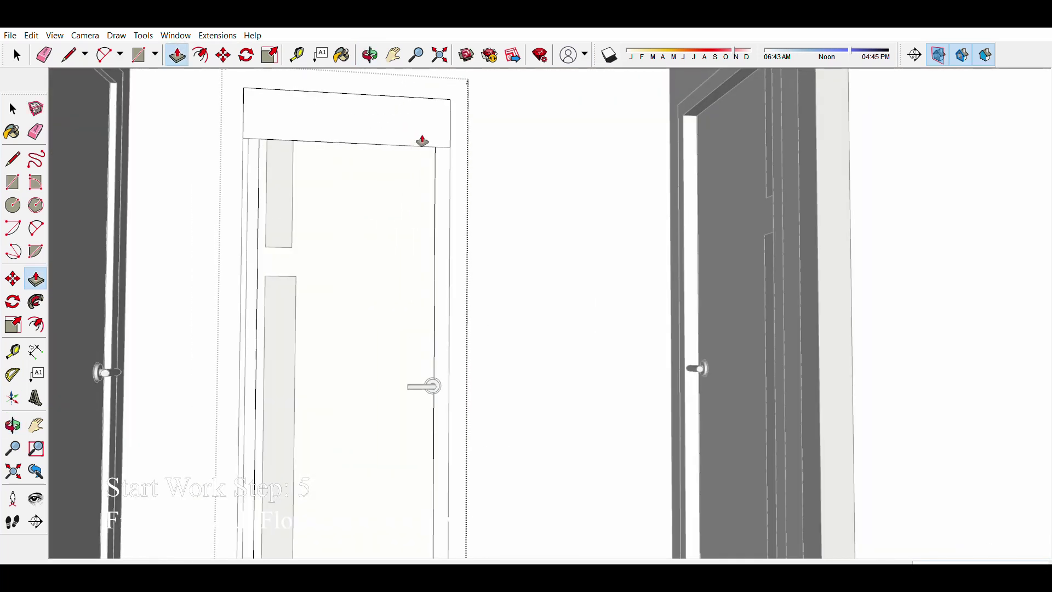
middle_drag(422, 141, 413, 237)
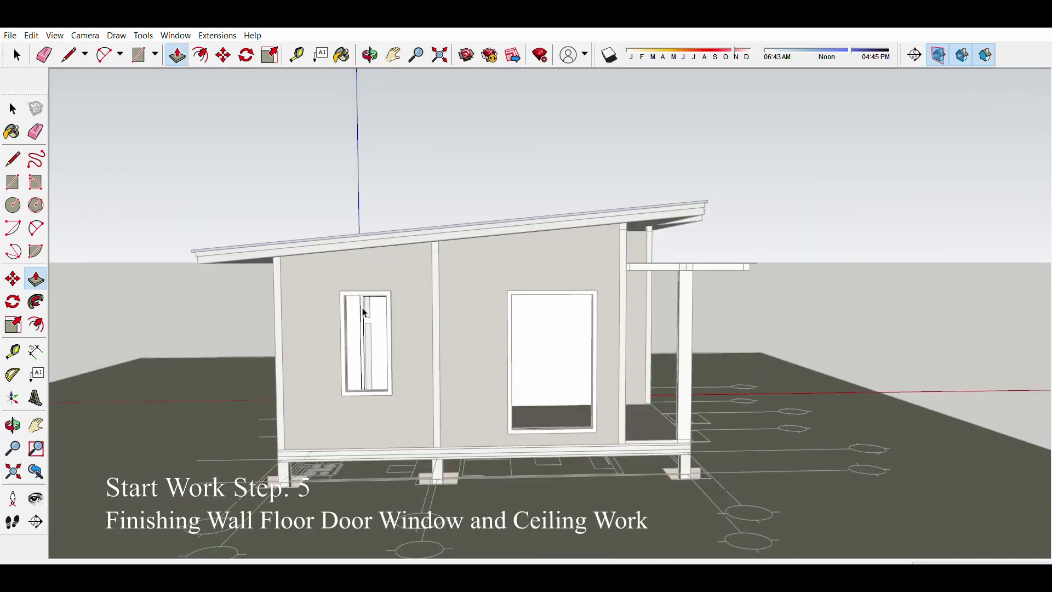
middle_drag(403, 321, 393, 434)
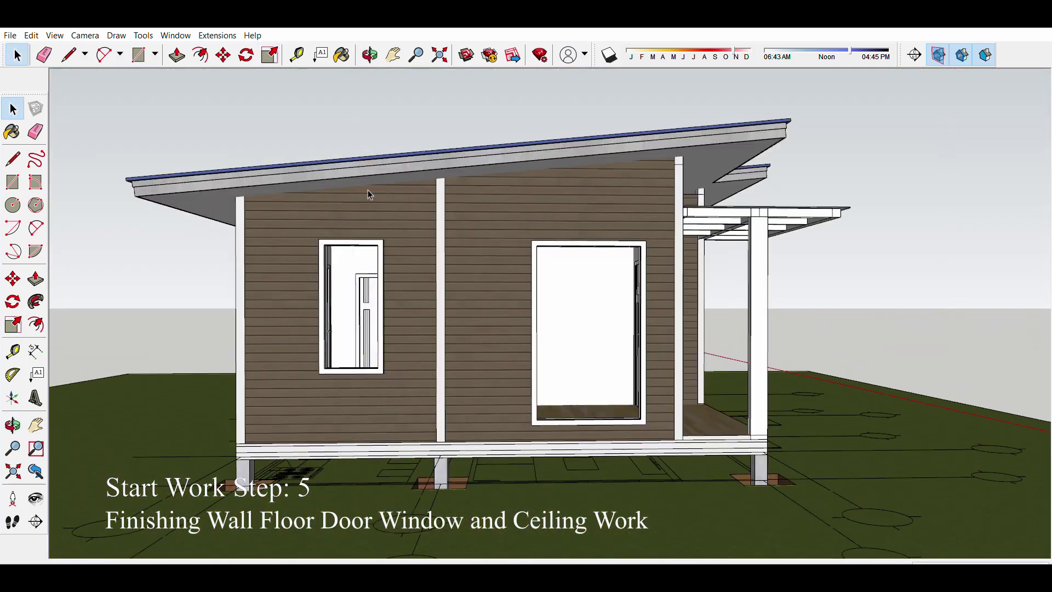
mouse_move(304, 282)
middle_down()
mouse_move(466, 336)
mouse_move(435, 228)
mouse_move(539, 393)
middle_up()
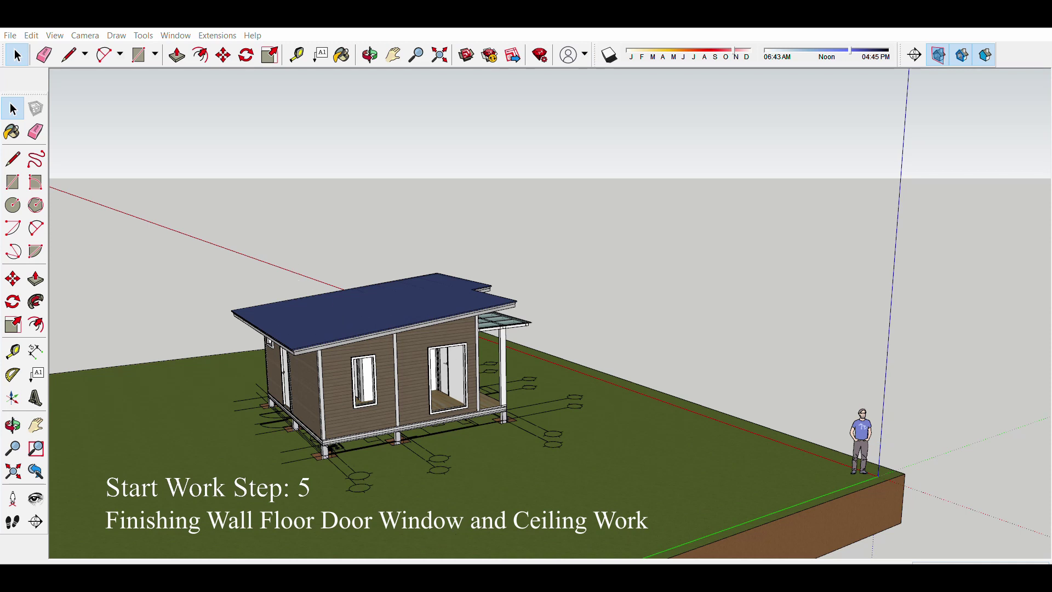
Step: Orbit to the far side of the house and open the door-and-window frame group
scroll(334, 543, up, 3)
scroll(390, 447, up, 3)
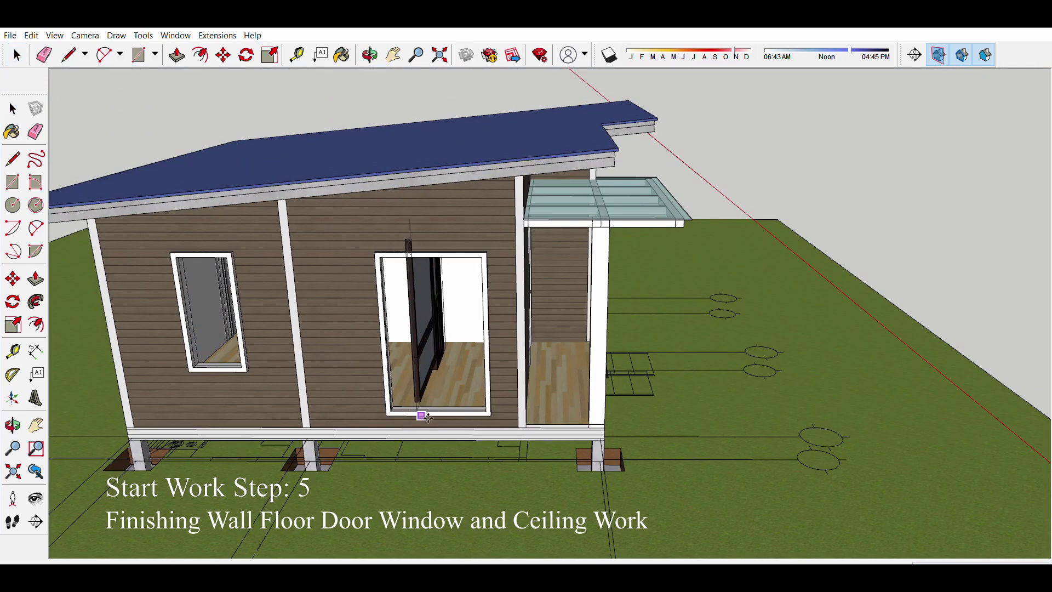
scroll(427, 418, down, 5)
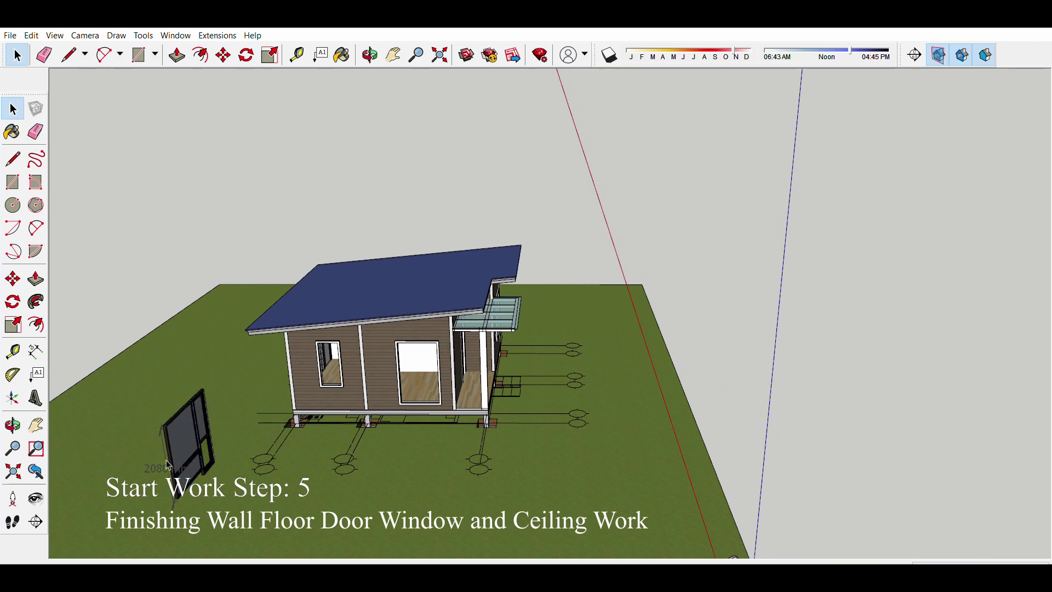
middle_drag(167, 465, 661, 246)
scroll(662, 247, up, 3)
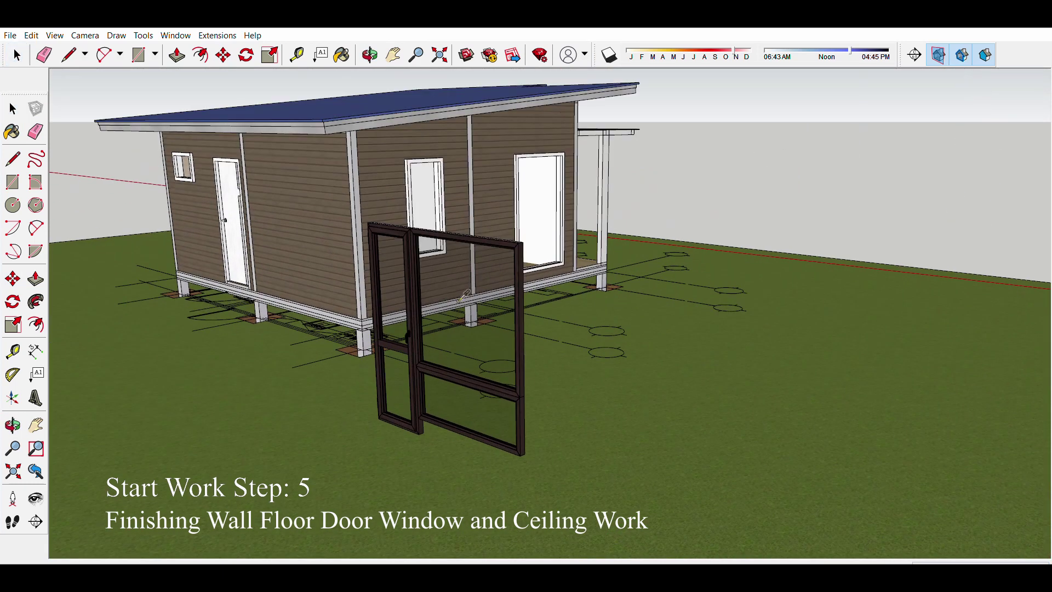
double_click(408, 414)
scroll(408, 415, up, 2)
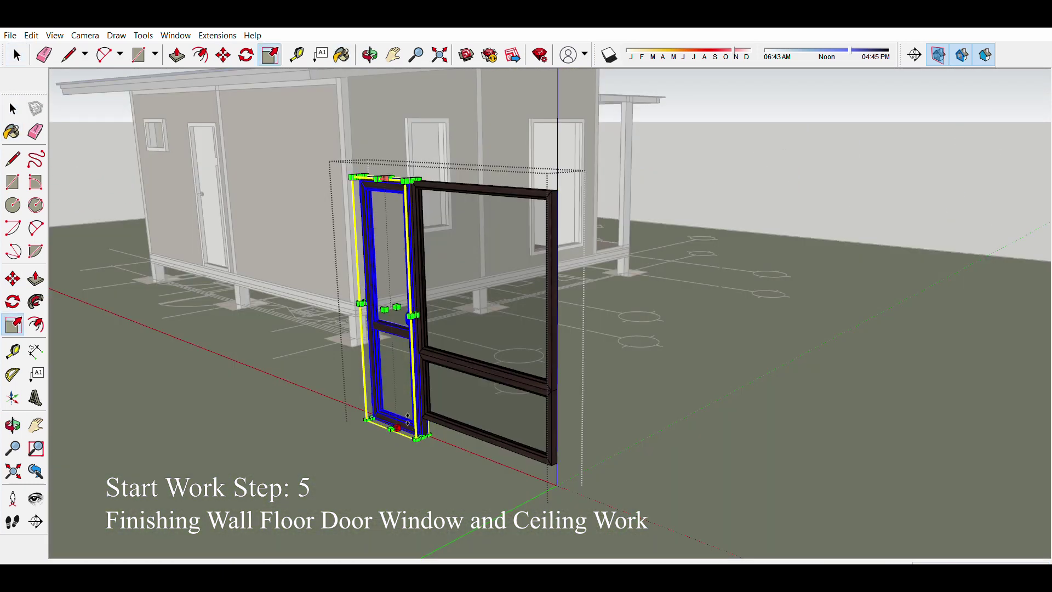
scroll(407, 419, up, 2)
scroll(408, 419, down, 5)
key(space)
click(337, 413)
scroll(414, 410, up, 1)
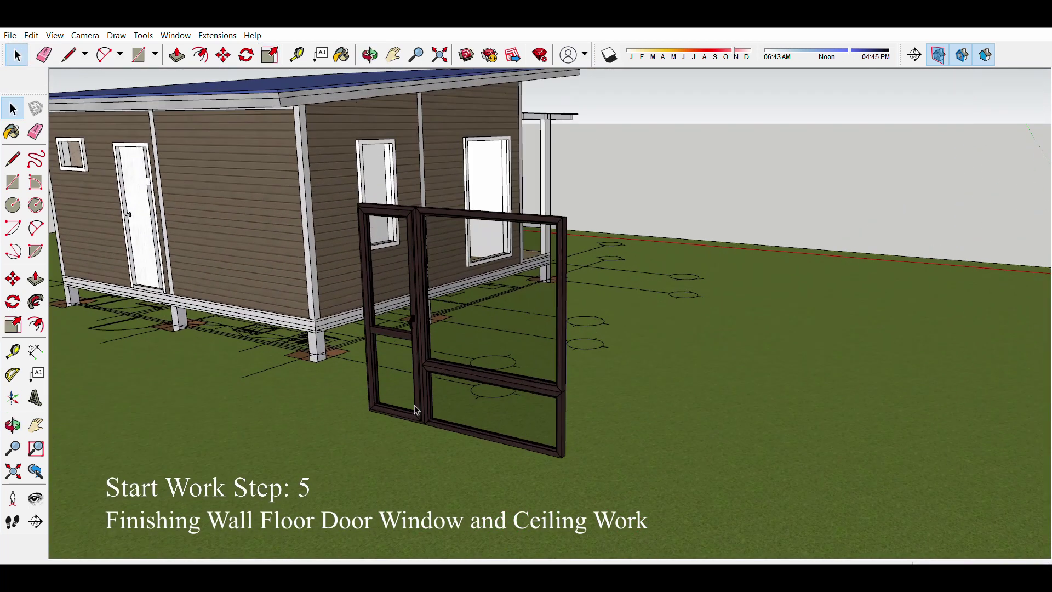
Step: Scale the sash inside the frame group, then close the group
double_click(416, 409)
scroll(439, 406, down, 4)
scroll(491, 392, up, 4)
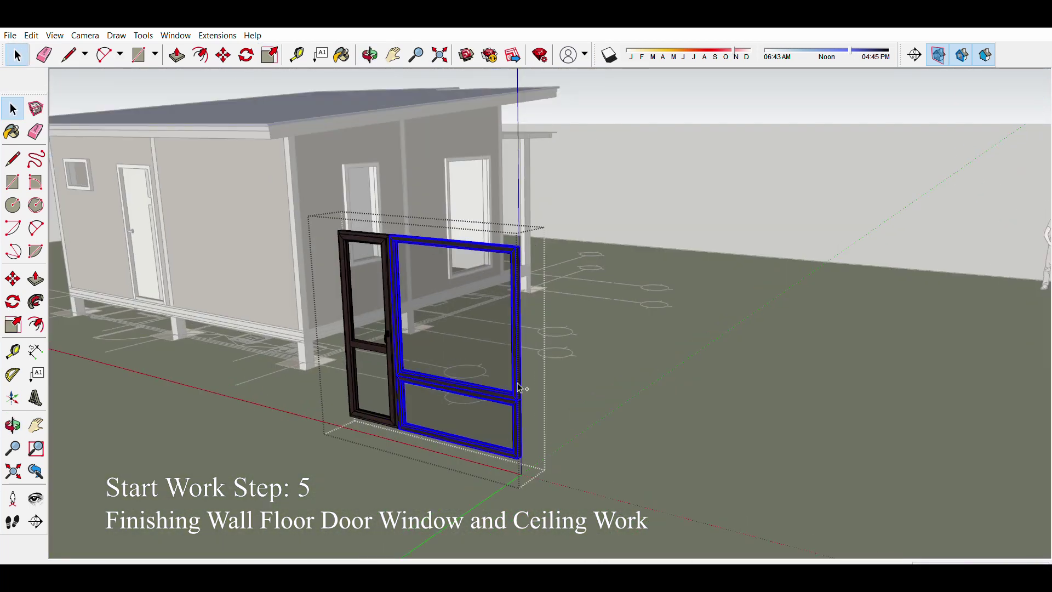
key(s)
scroll(514, 350, up, 2)
scroll(493, 318, up, 2)
scroll(512, 317, up, 2)
scroll(423, 310, up, 1)
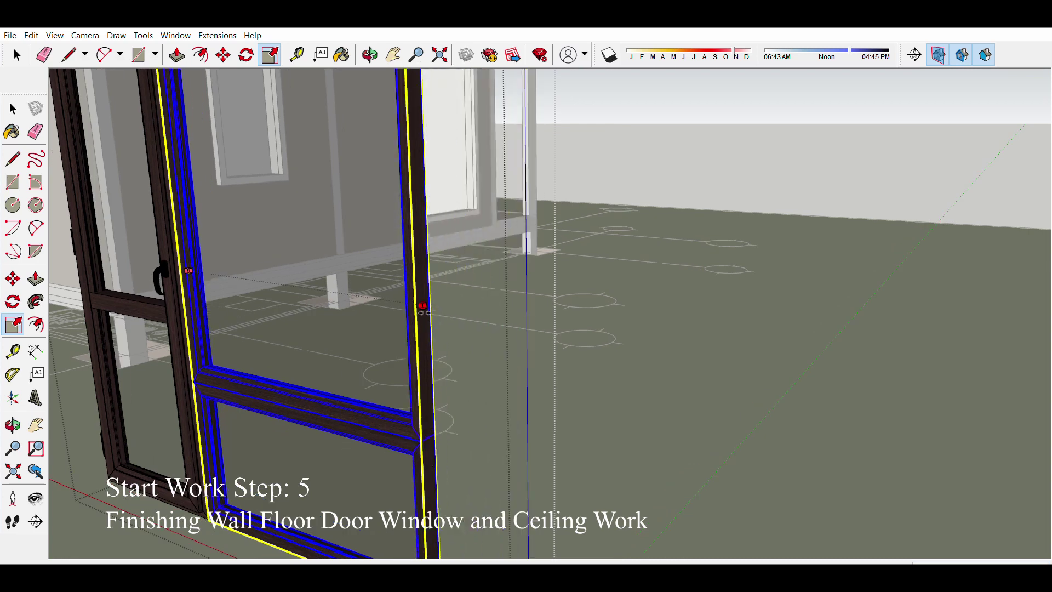
scroll(422, 310, down, 3)
scroll(406, 393, down, 3)
click(433, 441)
Step: Rotate the frame upright and move it into the wall opening beside the porch
key(q)
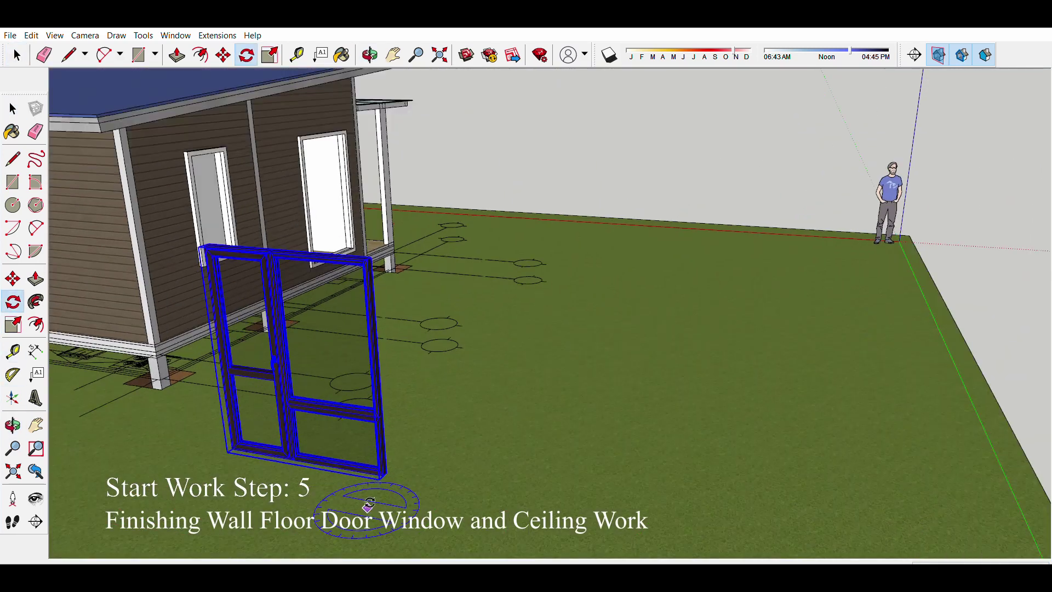
scroll(369, 503, down, 2)
scroll(258, 442, down, 3)
scroll(282, 476, down, 2)
key(m)
scroll(181, 438, up, 5)
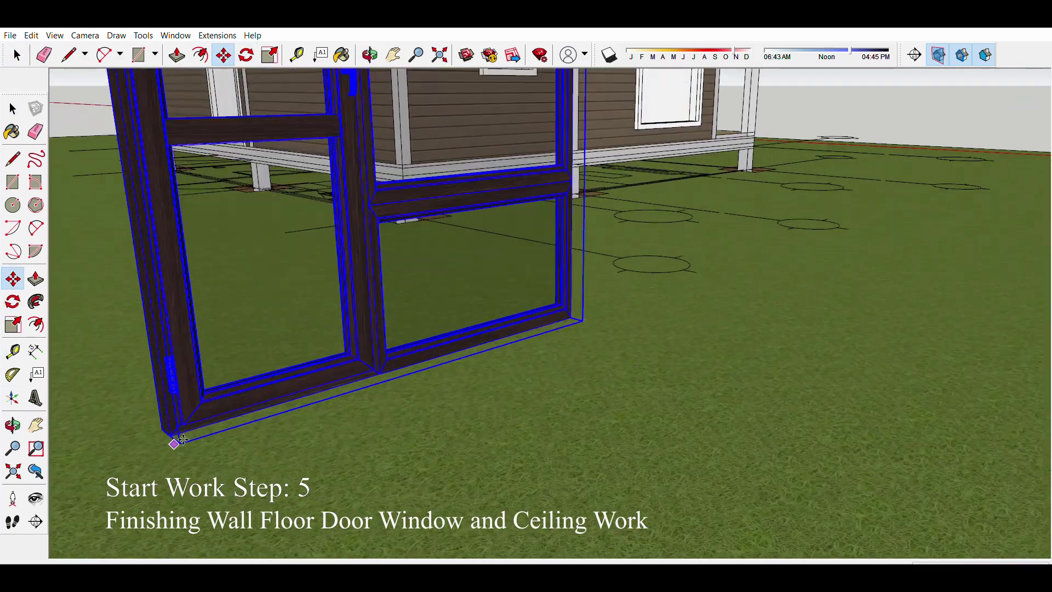
click(181, 438)
scroll(181, 438, down, 3)
scroll(493, 165, down, 4)
scroll(329, 246, up, 4)
Step: Drop the door-and-window frame into the wall opening and scale it to the opening's size
middle_drag(329, 246, 258, 384)
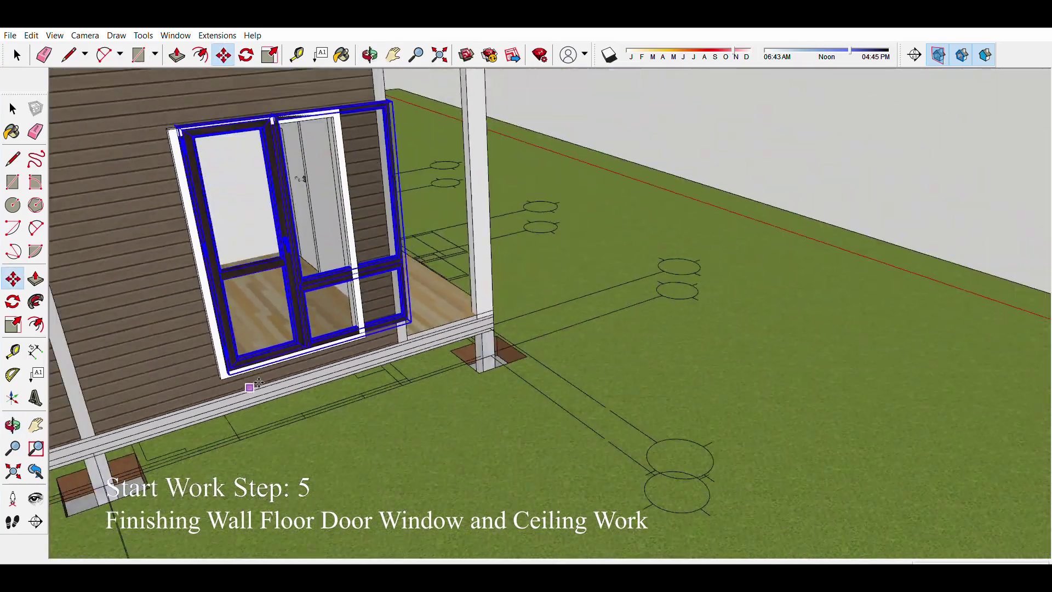
scroll(259, 382, up, 2)
key(s)
scroll(329, 386, up, 3)
scroll(393, 390, up, 2)
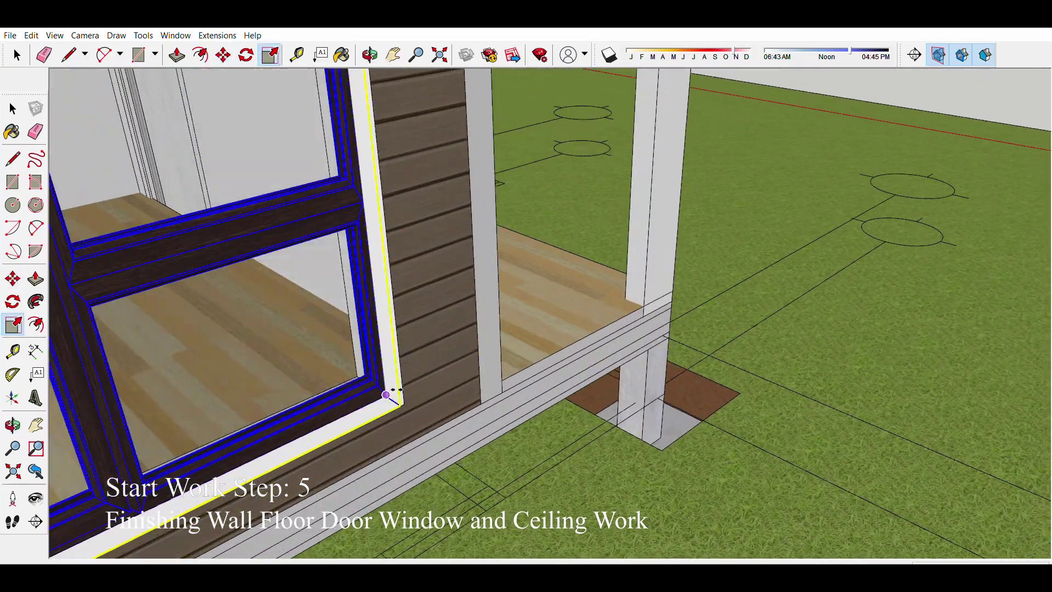
scroll(392, 390, down, 5)
scroll(384, 356, up, 4)
scroll(438, 274, down, 2)
scroll(529, 207, down, 3)
key(space)
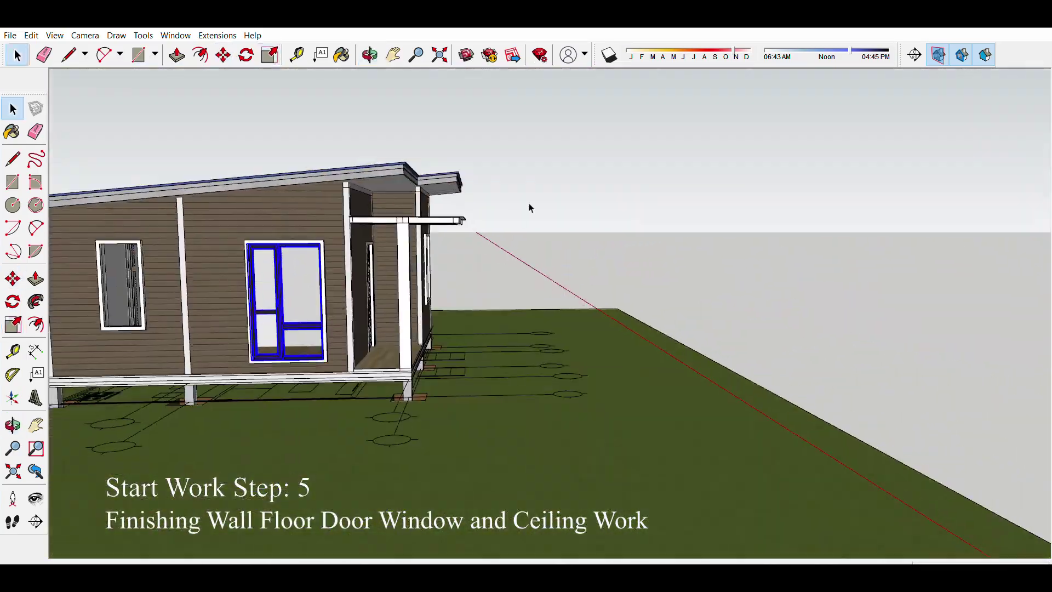
middle_drag(529, 207, 274, 328)
scroll(274, 329, up, 5)
scroll(270, 341, up, 4)
Step: Move the frame so it aligns with the opening corners
key(m)
scroll(282, 308, up, 2)
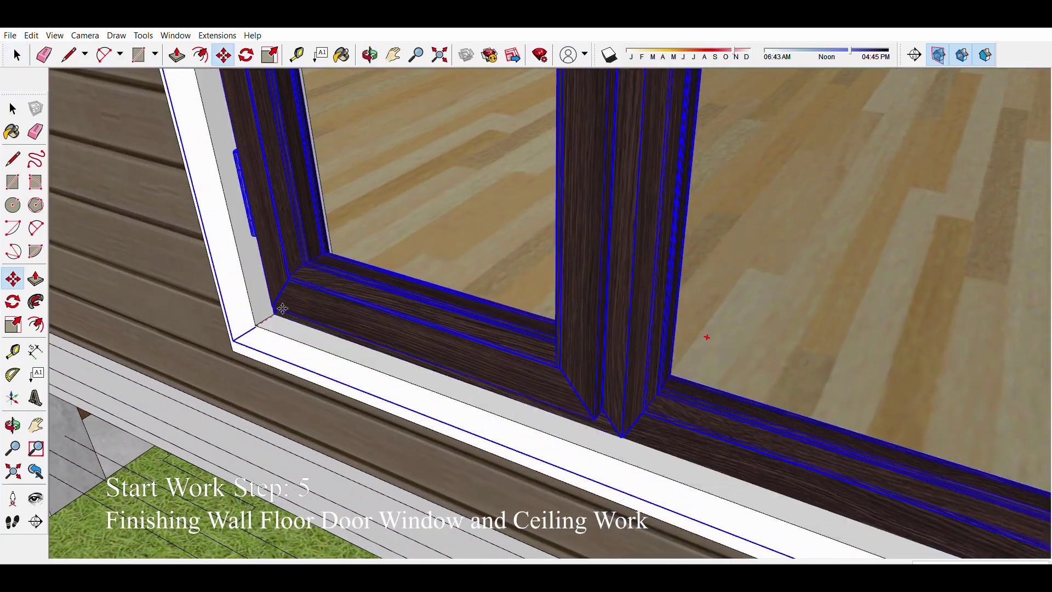
scroll(282, 308, up, 1)
scroll(282, 308, up, 1)
scroll(279, 309, up, 2)
scroll(274, 309, up, 3)
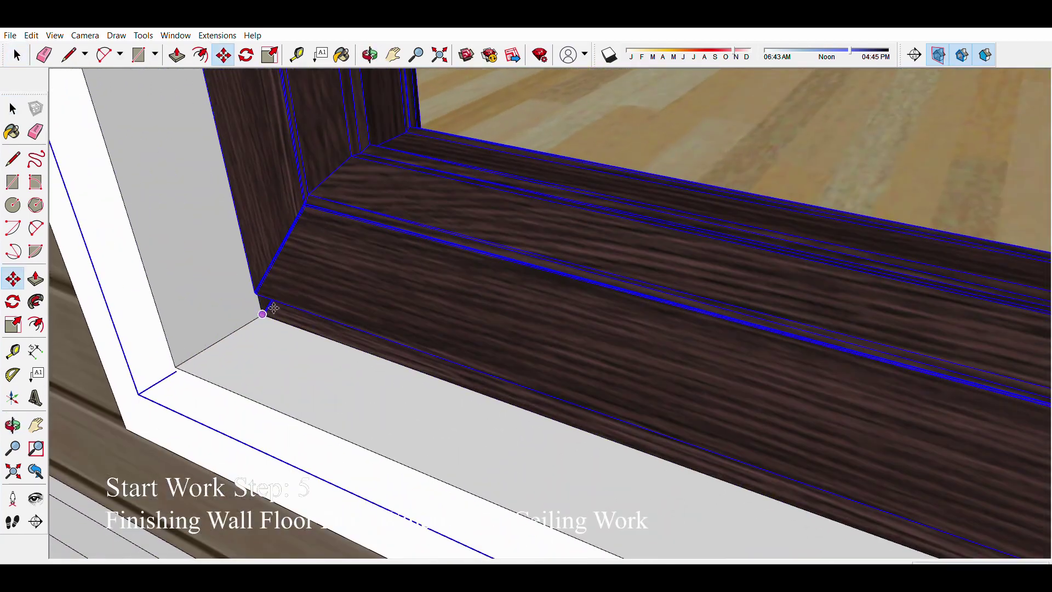
scroll(274, 309, down, 1)
scroll(277, 307, down, 2)
scroll(285, 307, down, 2)
Step: Paint the transom and sash rail with a lighter wood material
key(b)
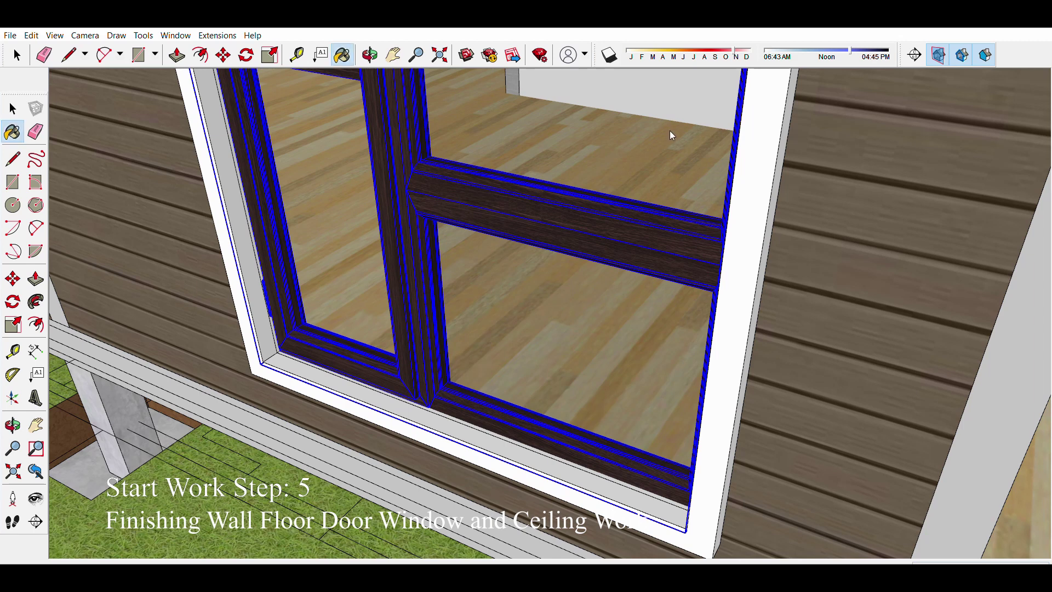
click(651, 205)
scroll(442, 301, down, 2)
scroll(395, 312, down, 2)
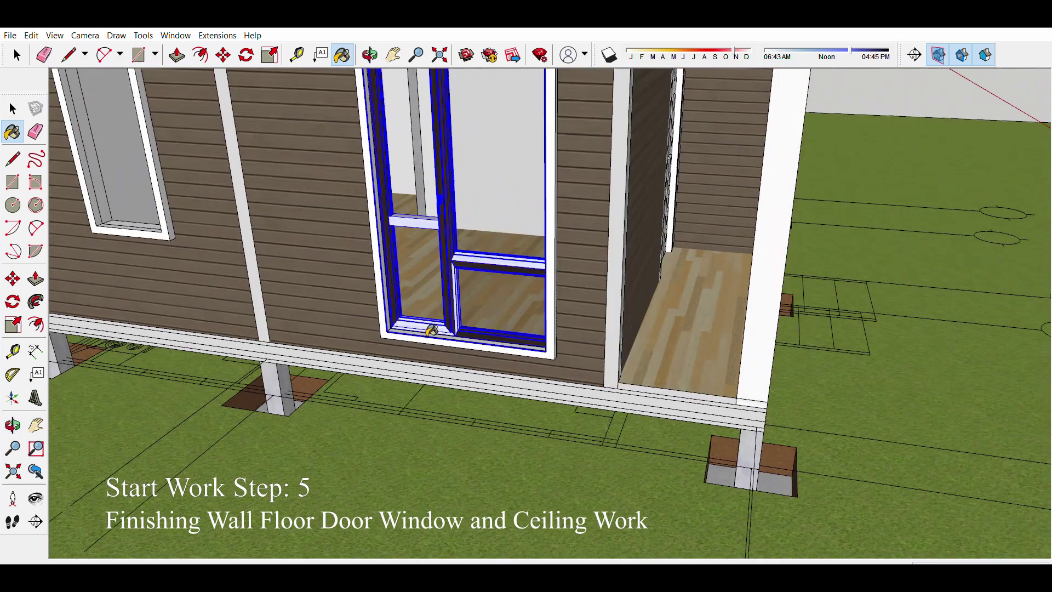
scroll(351, 295, down, 2)
middle_drag(352, 295, 330, 286)
scroll(521, 261, up, 3)
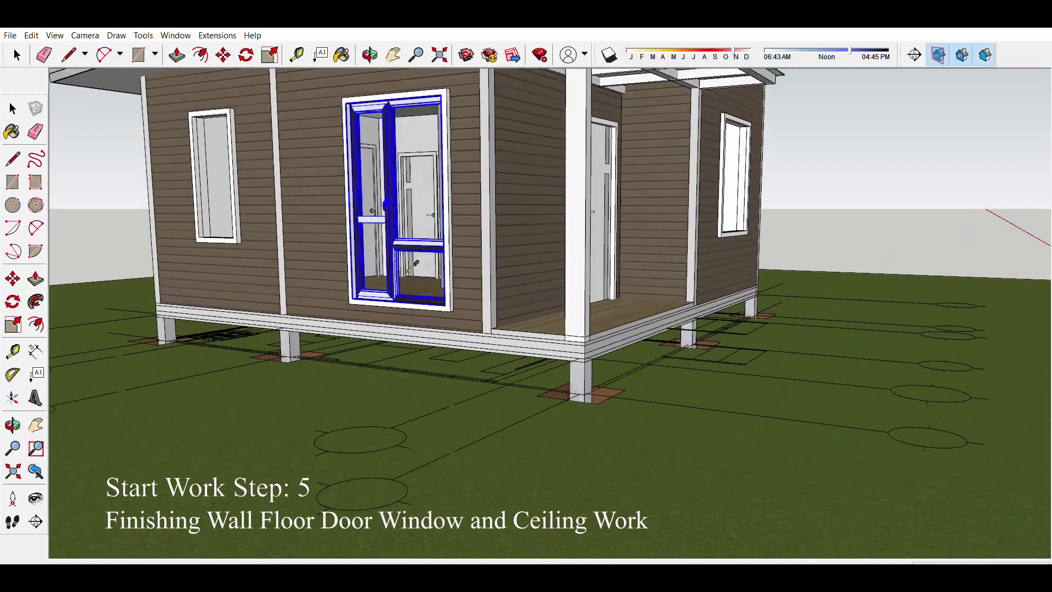
scroll(521, 261, up, 3)
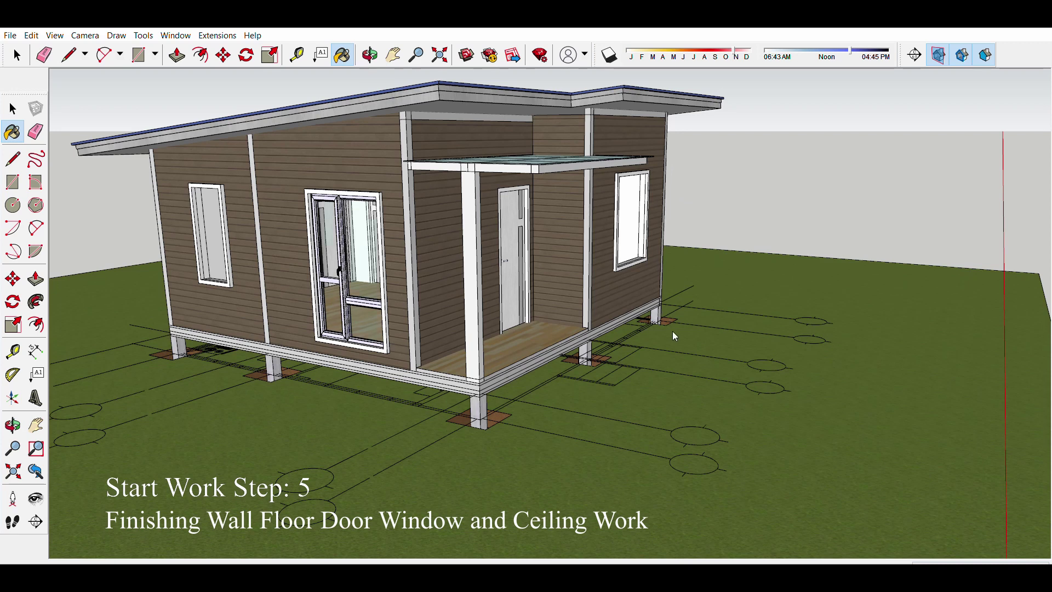
Step: Orbit to the porch side of the house and zoom in on the window beside the porch
mouse_move(643, 344)
middle_down()
mouse_move(412, 297)
mouse_move(380, 350)
mouse_move(226, 277)
mouse_move(455, 136)
mouse_move(226, 290)
mouse_move(317, 282)
mouse_move(247, 241)
mouse_move(329, 263)
mouse_move(560, 284)
mouse_move(499, 536)
middle_up()
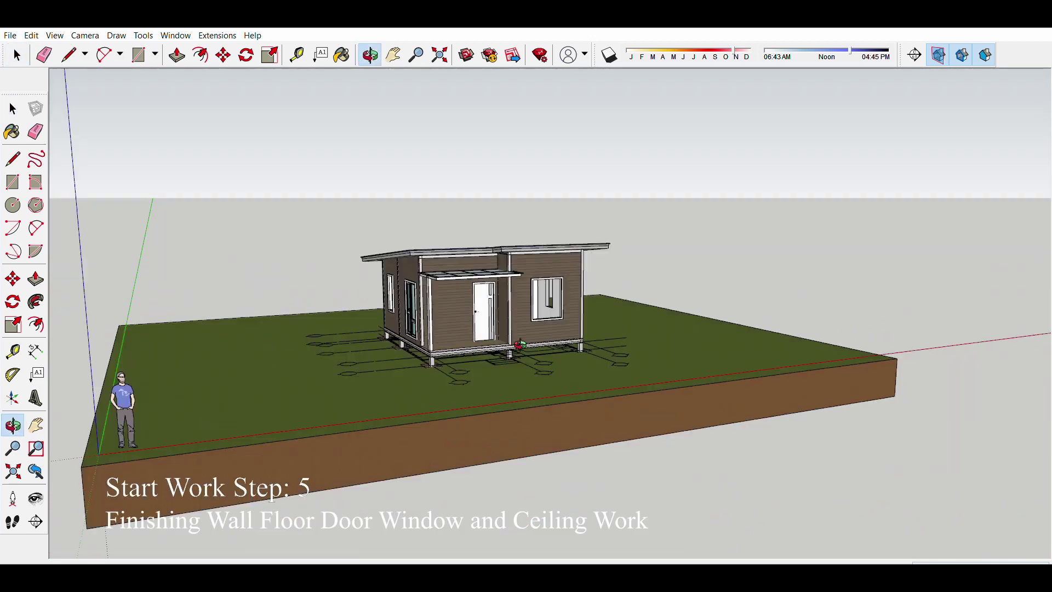
key(space)
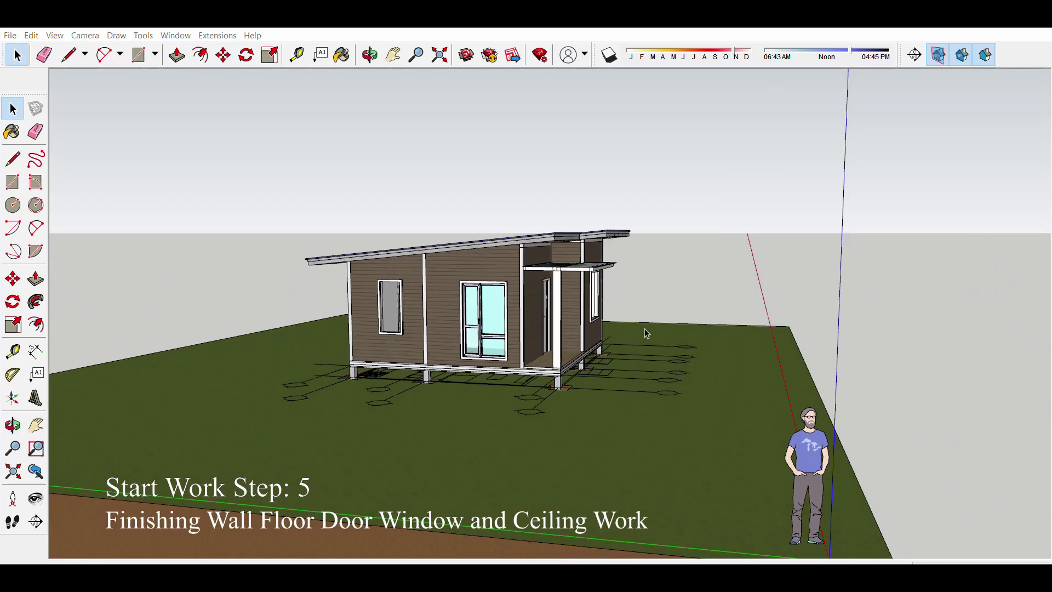
scroll(388, 545, up, 5)
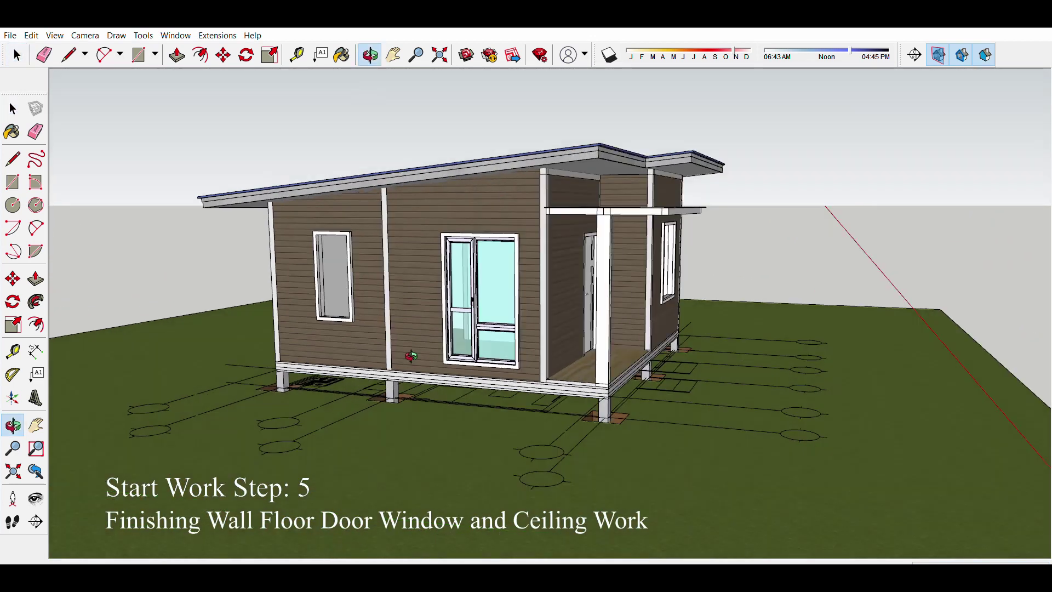
scroll(388, 544, down, 5)
scroll(315, 395, up, 10)
middle_drag(316, 395, 350, 441)
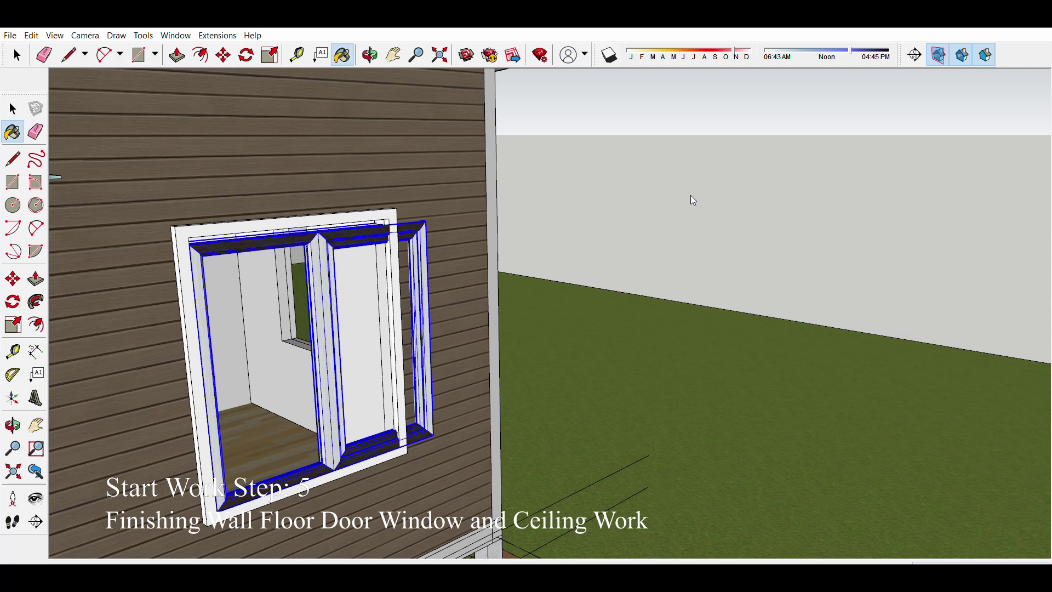
Step: Face the opening right of the porch door and scale the sliding window to fit it
middle_drag(692, 189, 760, 151)
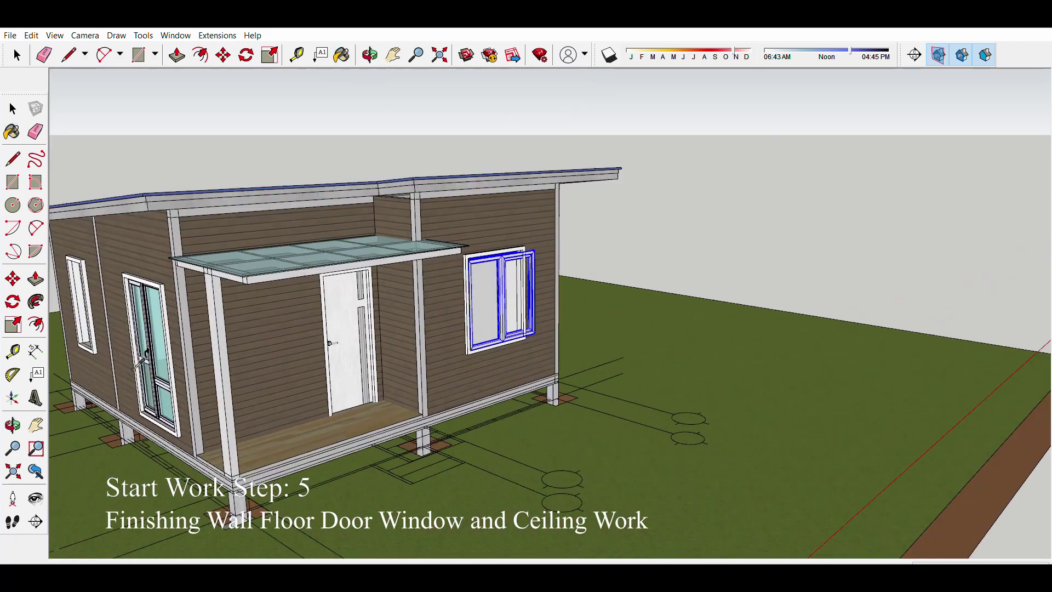
key(b)
key(space)
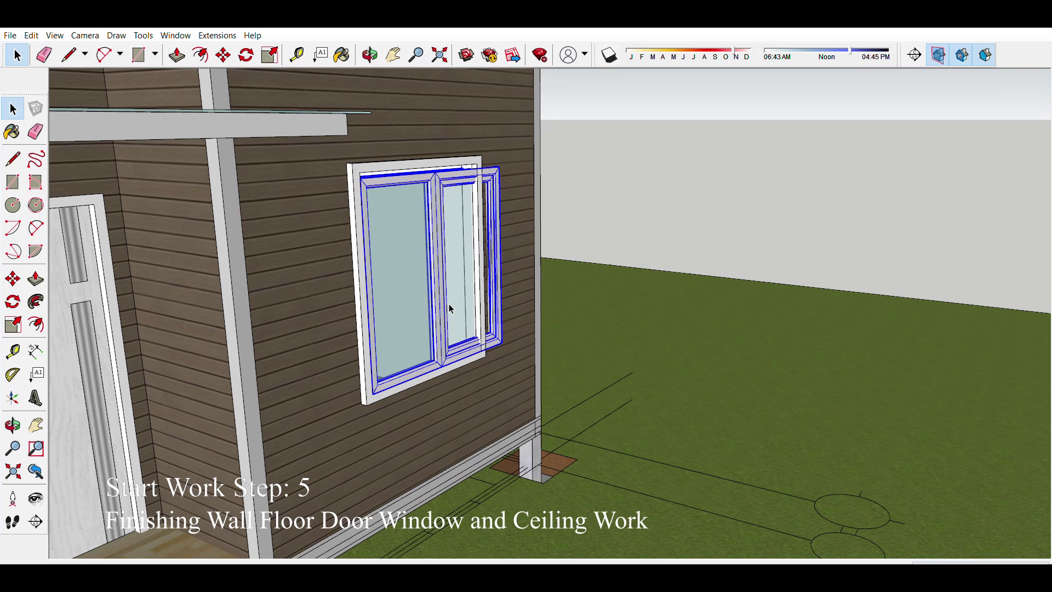
middle_drag(450, 308, 430, 398)
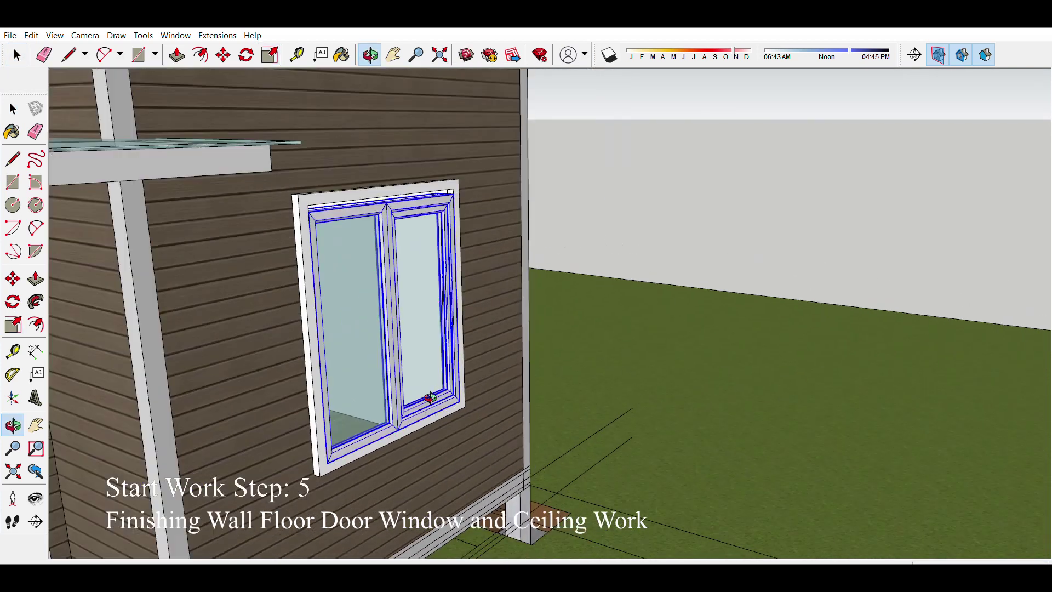
drag(431, 398, 416, 428)
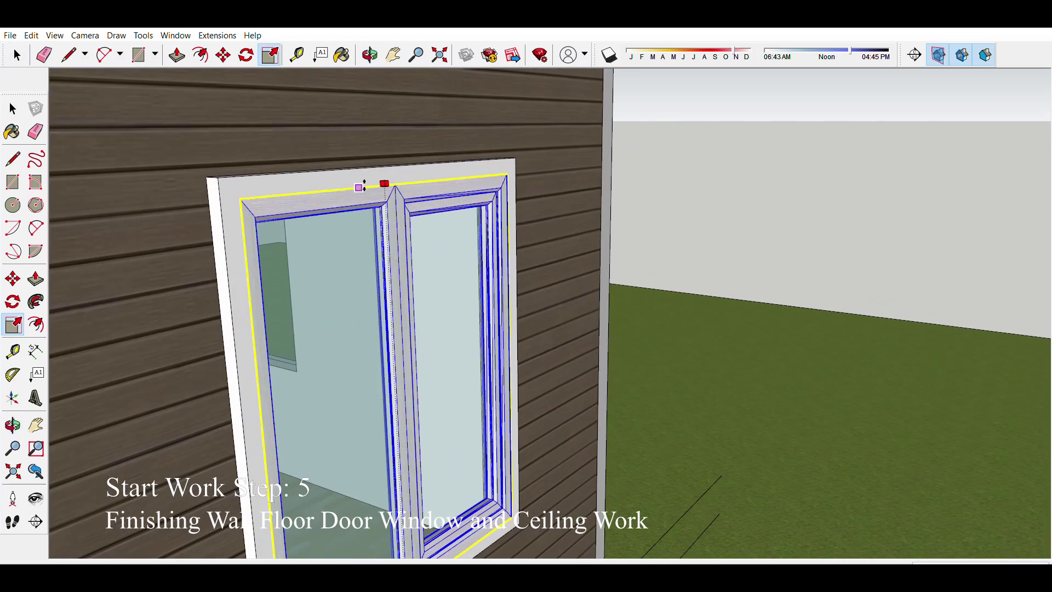
Step: Move the sliding window into the opening and open the component to check its sashes
key(m)
scroll(430, 454, up, 5)
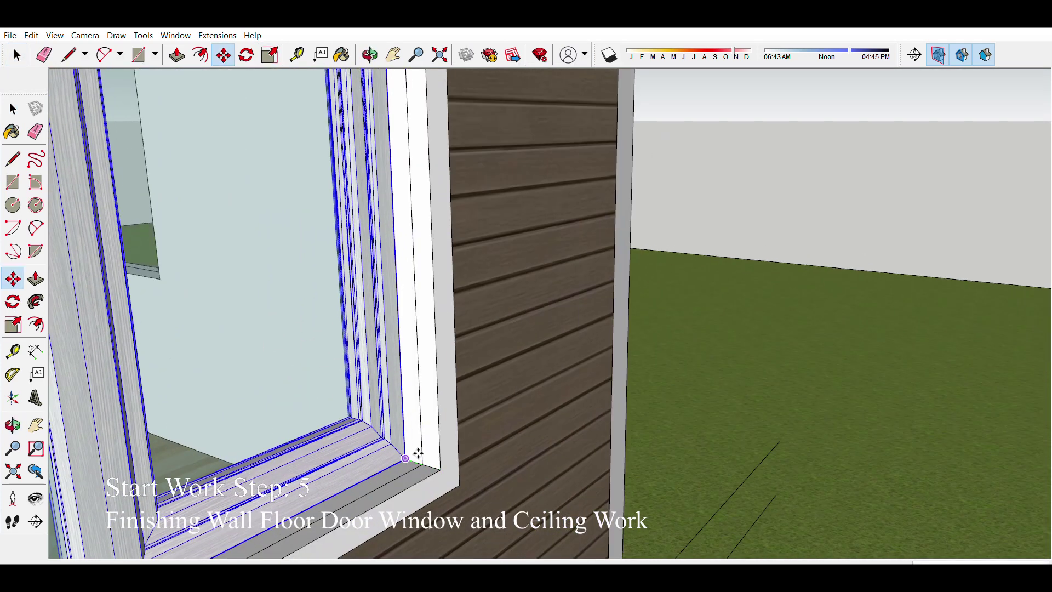
key(space)
scroll(361, 320, up, 8)
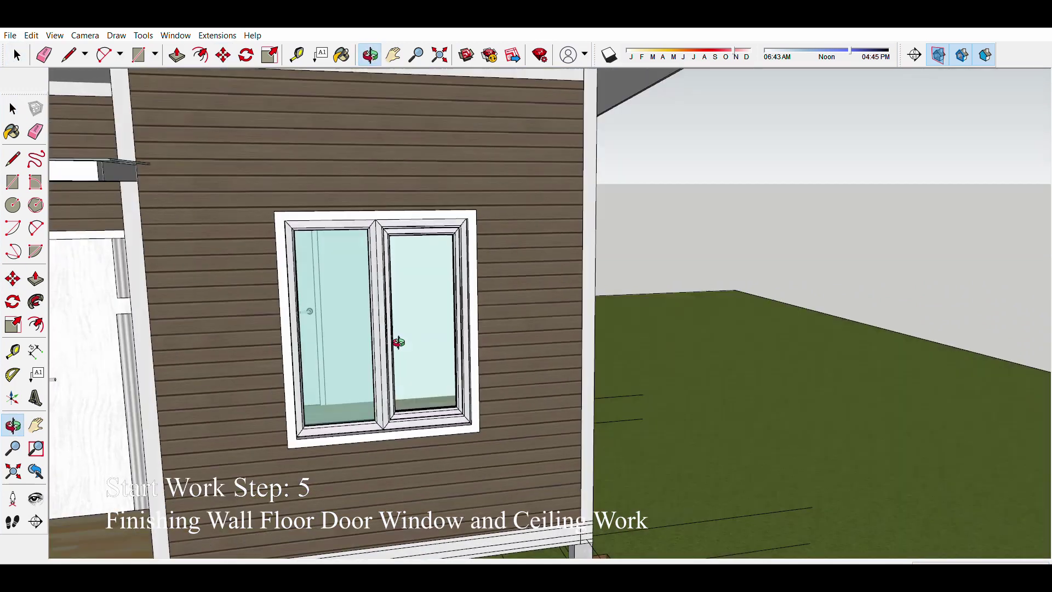
click(432, 315)
double_click(451, 376)
Step: Orbit out around the whole house to review the fitted window
scroll(413, 424, up, 3)
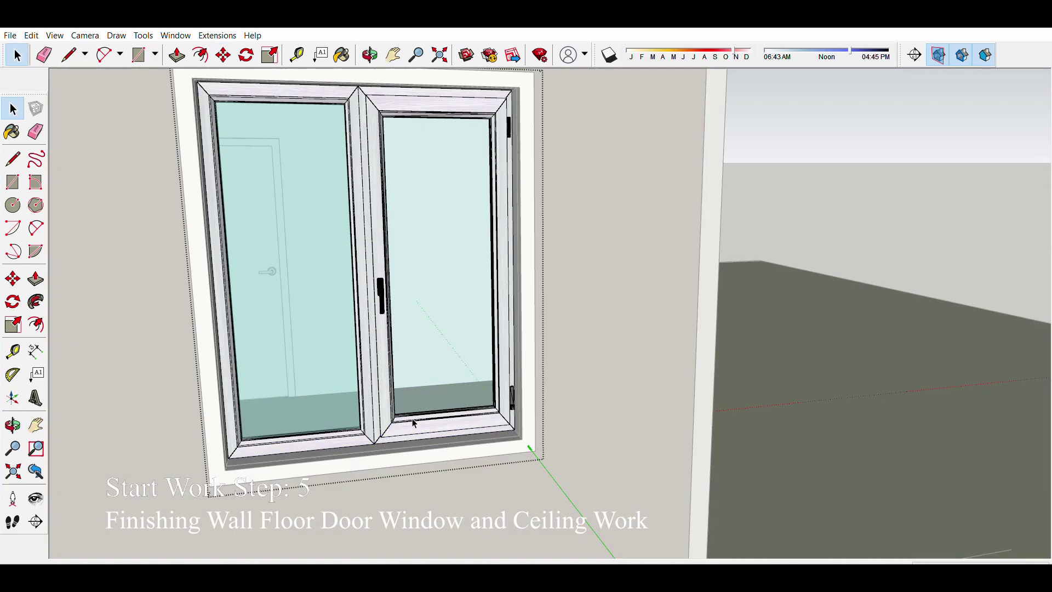
scroll(510, 402, up, 2)
scroll(511, 403, up, 2)
scroll(511, 403, up, 1)
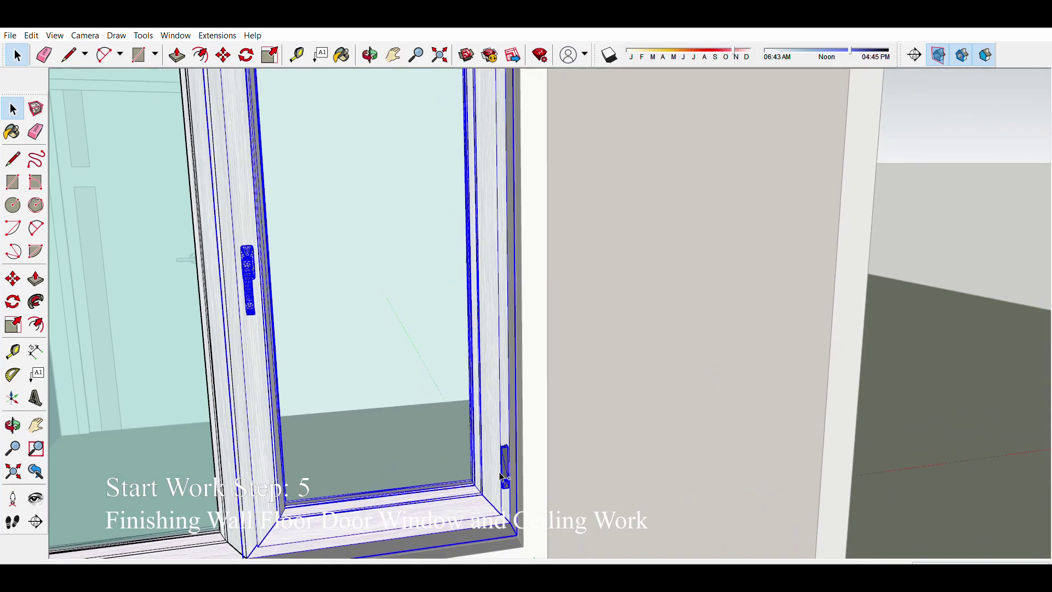
scroll(385, 458, down, 6)
scroll(436, 242, down, 5)
mouse_move(437, 242)
middle_down()
mouse_move(512, 357)
mouse_move(145, 343)
mouse_move(426, 392)
middle_up()
scroll(145, 342, up, 3)
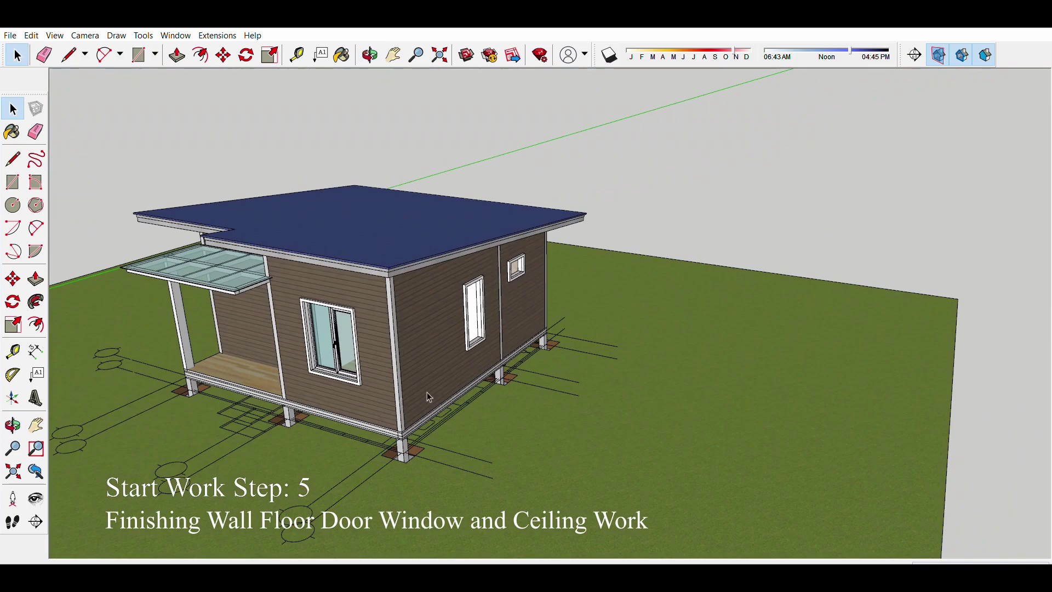
Step: Select the right sliding sash and inspect it close up
scroll(360, 375, up, 4)
scroll(360, 376, down, 4)
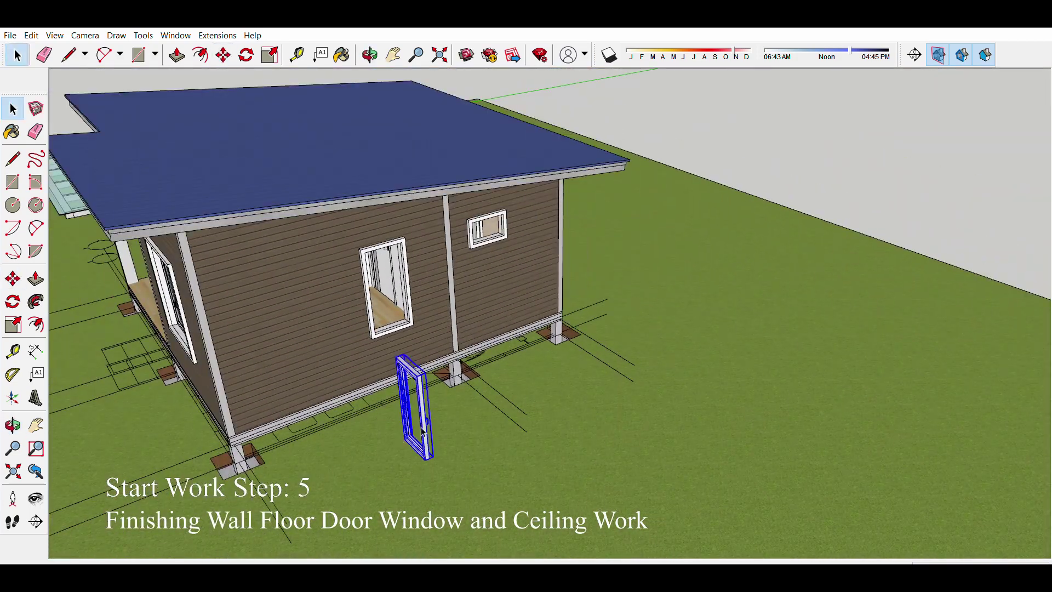
scroll(422, 432, up, 5)
scroll(422, 432, up, 3)
mouse_move(422, 431)
middle_down()
mouse_move(493, 387)
mouse_move(310, 305)
middle_up()
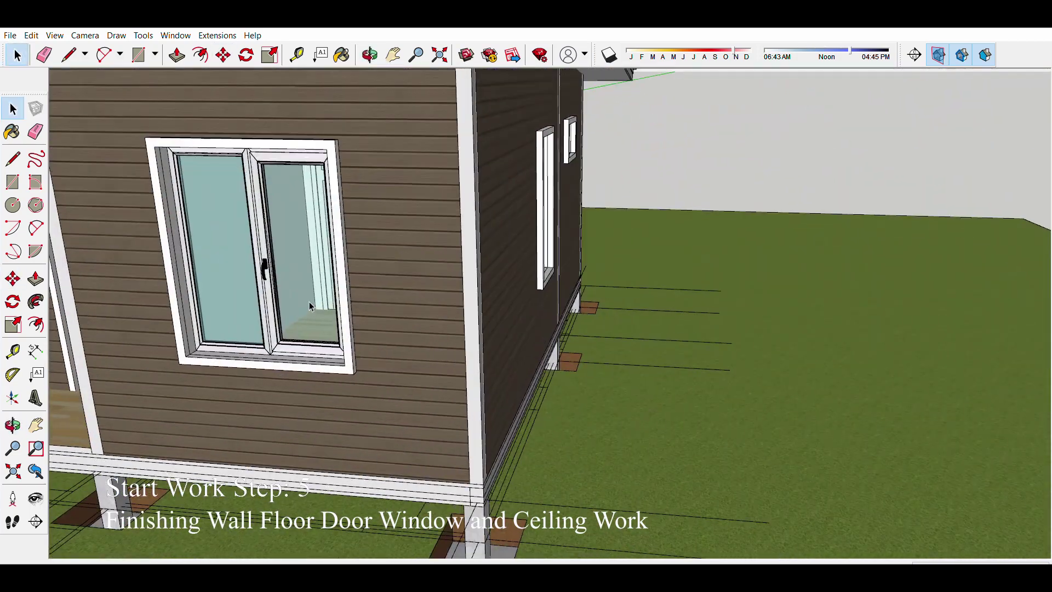
scroll(310, 306, up, 3)
scroll(307, 317, up, 2)
click(415, 380)
scroll(488, 366, up, 2)
scroll(542, 384, up, 2)
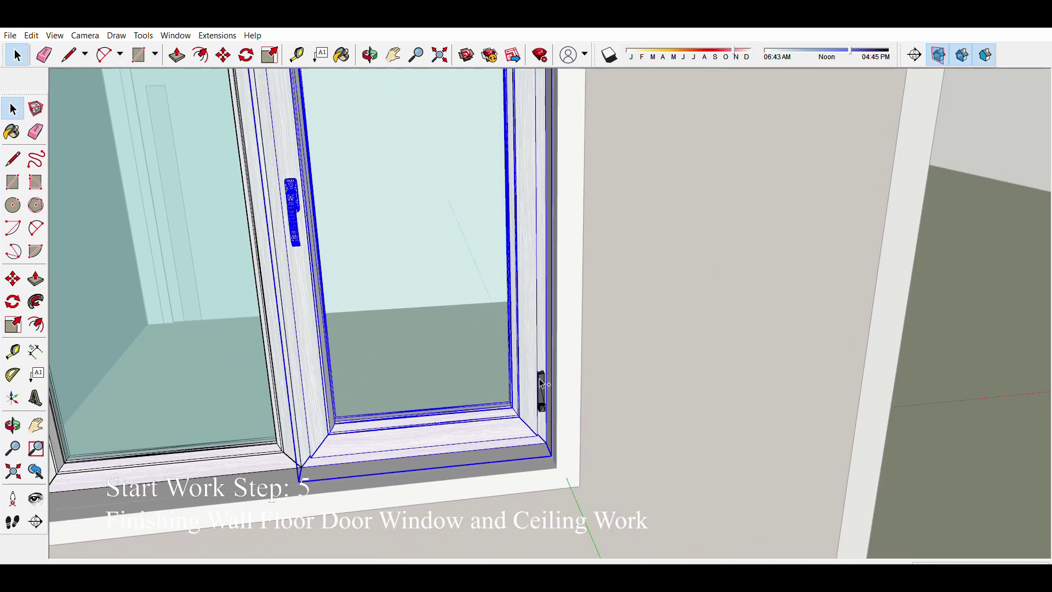
mouse_move(541, 383)
middle_down()
mouse_move(499, 373)
mouse_move(504, 83)
middle_up()
scroll(499, 362, up, 2)
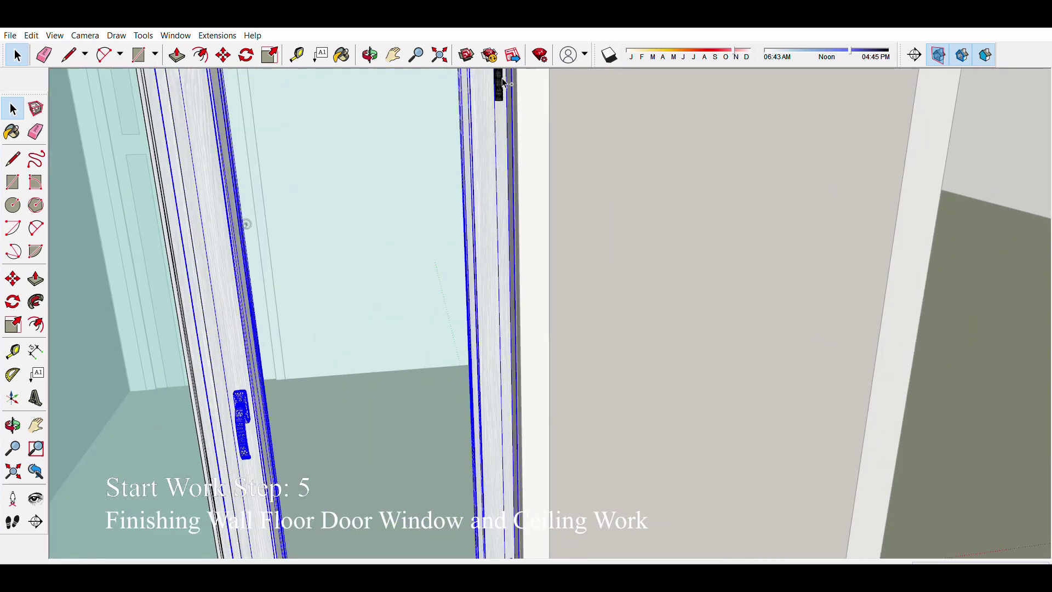
scroll(441, 286, down, 5)
scroll(441, 286, down, 5)
middle_drag(441, 286, 482, 378)
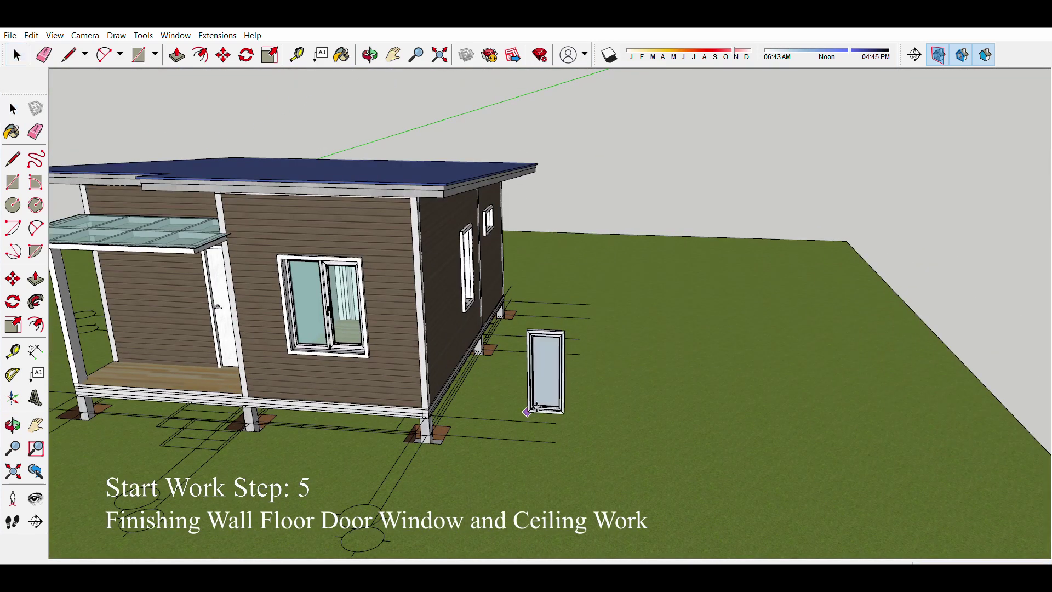
scroll(535, 407, up, 3)
Step: Move and rotate the tall casement window into its side-wall opening
mouse_move(564, 352)
middle_down()
mouse_move(610, 266)
mouse_move(493, 246)
middle_up()
key(b)
scroll(597, 275, down, 5)
scroll(466, 219, up, 4)
key(m)
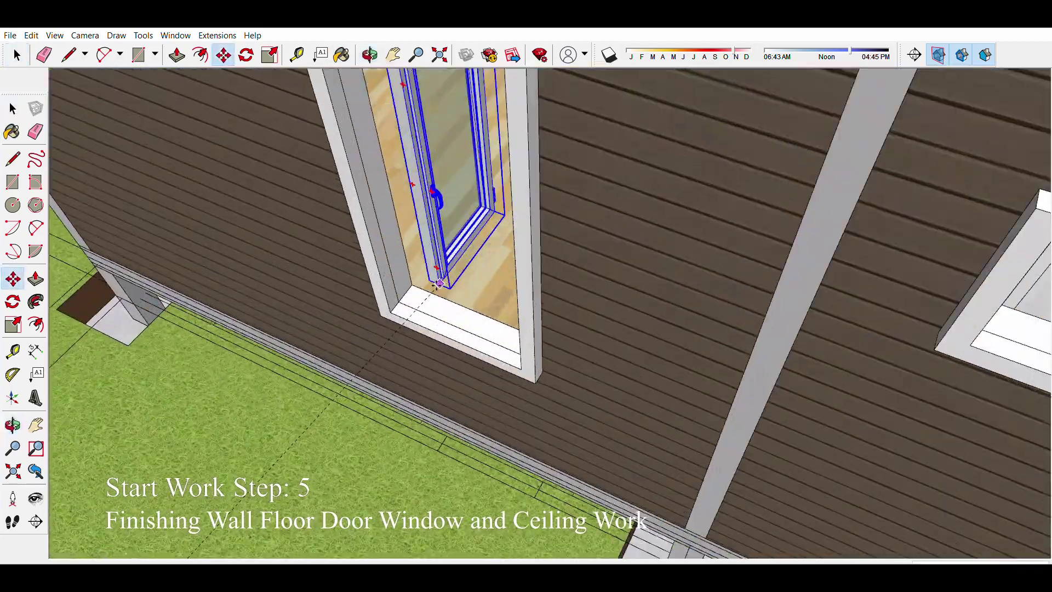
scroll(439, 283, up, 3)
scroll(378, 307, up, 2)
key(q)
scroll(416, 362, up, 2)
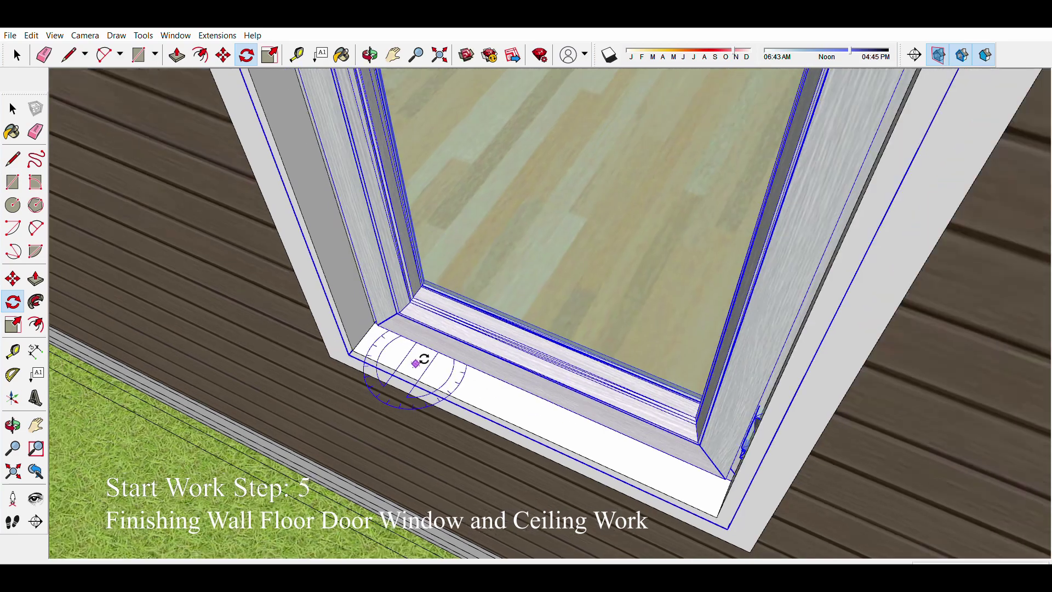
scroll(417, 362, up, 3)
scroll(384, 345, up, 3)
key(m)
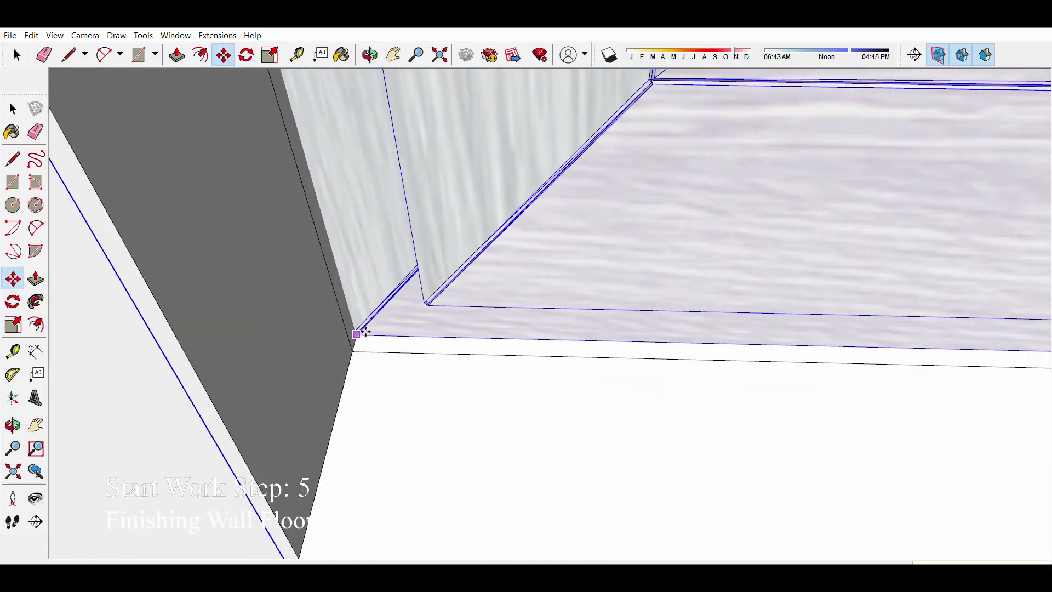
scroll(365, 331, down, 5)
Step: Scale the tall window to fit its opening next to the smaller window
middle_drag(322, 383, 413, 324)
scroll(438, 219, up, 2)
scroll(479, 257, up, 2)
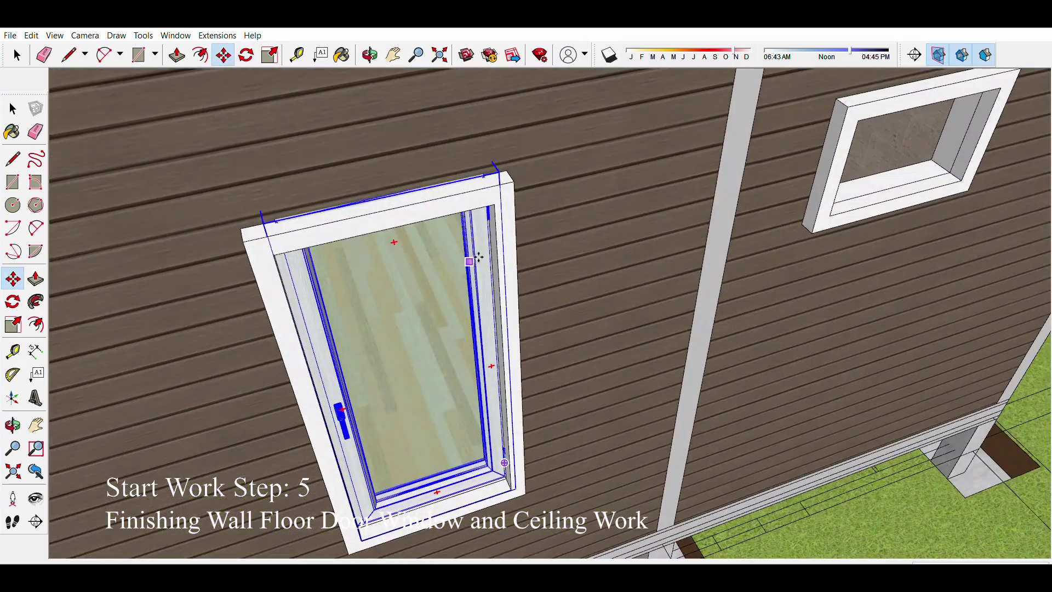
middle_drag(478, 257, 439, 230)
key(s)
scroll(422, 186, down, 2)
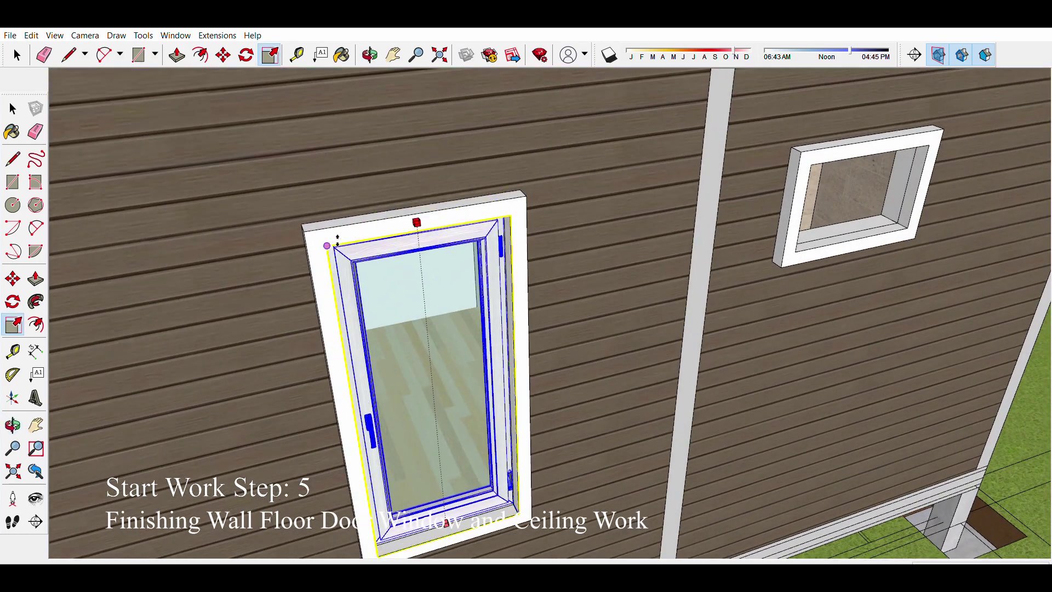
key(space)
scroll(329, 241, down, 5)
Step: Orbit out to view the whole house with the new windows
mouse_move(291, 244)
middle_down()
mouse_move(316, 235)
mouse_move(387, 275)
mouse_move(329, 241)
mouse_move(596, 251)
mouse_move(303, 260)
middle_up()
scroll(317, 235, up, 3)
scroll(386, 275, down, 3)
scroll(387, 275, down, 3)
scroll(356, 258, up, 4)
scroll(344, 250, down, 2)
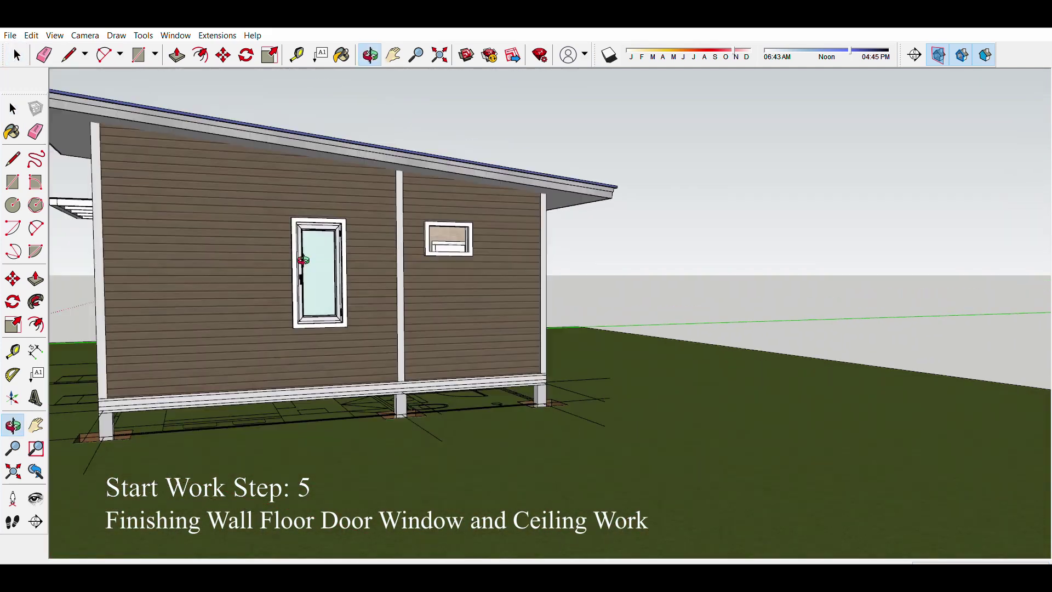
scroll(383, 263, up, 1)
Step: Rotate the small horizontal window component upright on the wall beside the door
scroll(477, 265, up, 3)
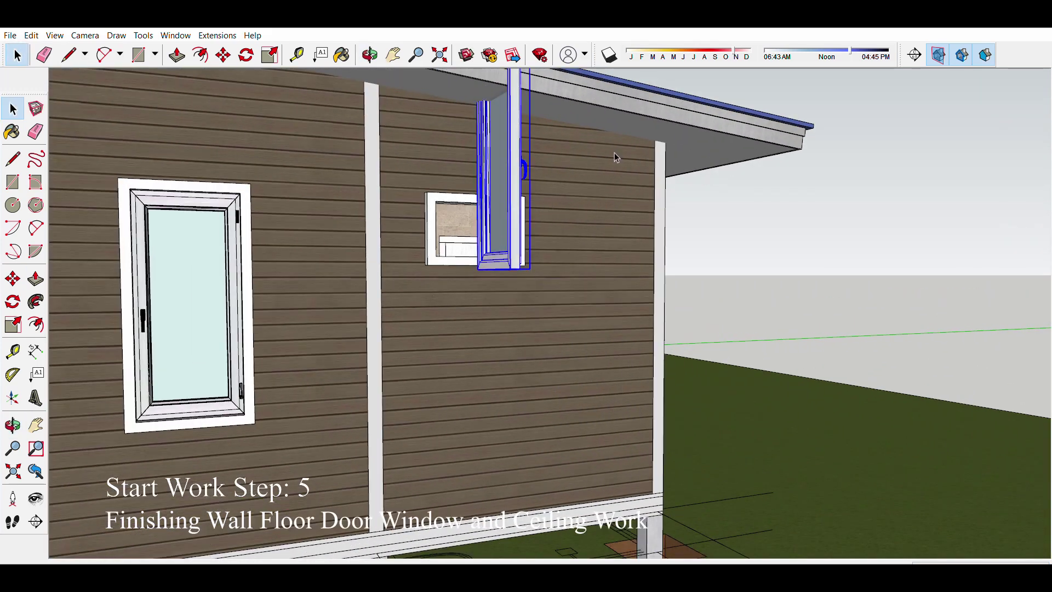
scroll(545, 285, down, 3)
middle_drag(546, 284, 422, 292)
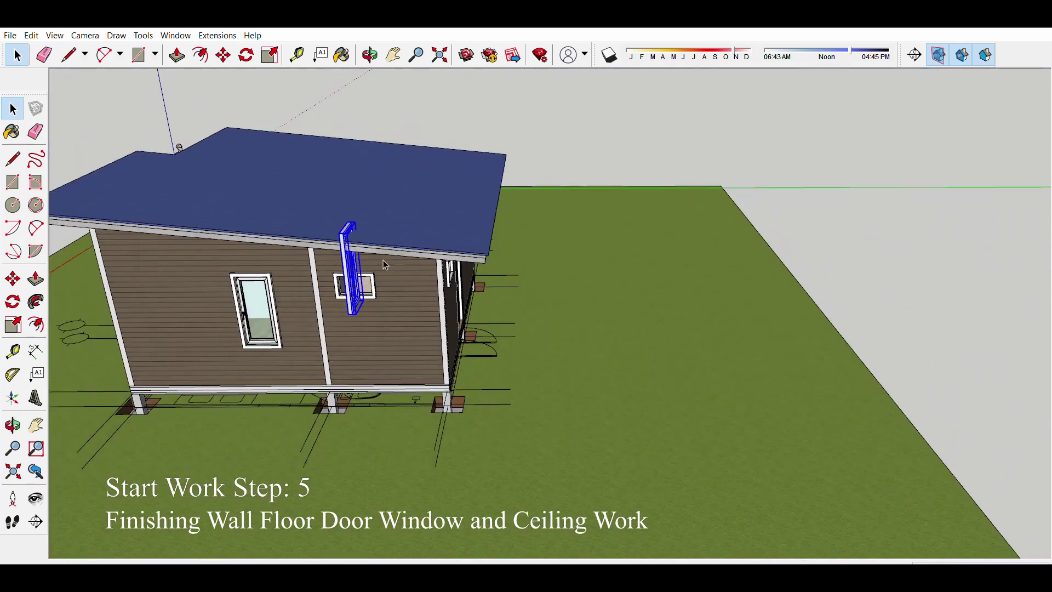
key(q)
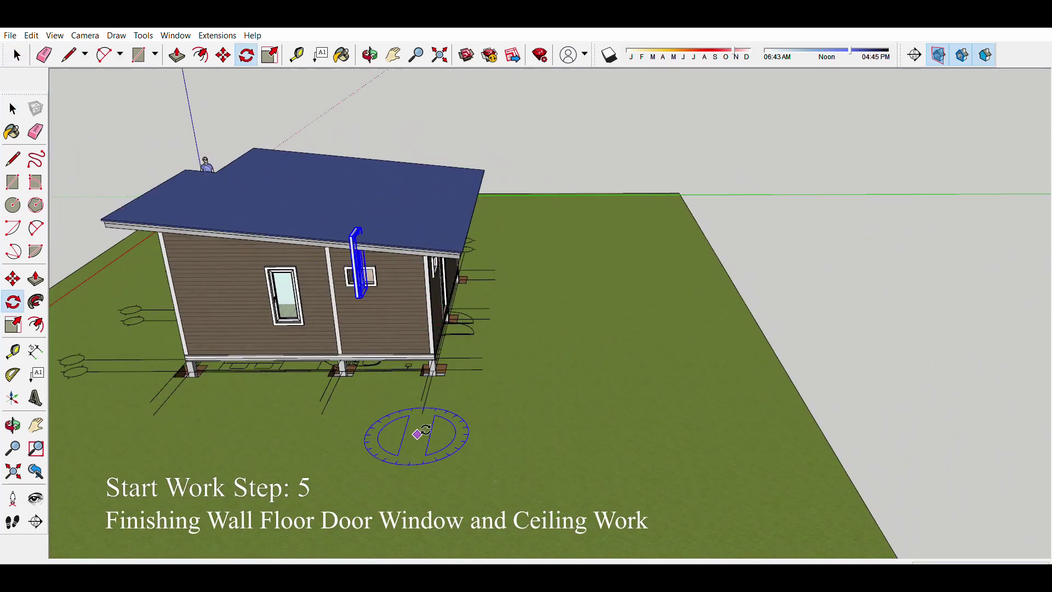
scroll(375, 296, up, 5)
click(375, 296)
click(409, 295)
scroll(371, 254, down, 5)
middle_drag(372, 254, 199, 266)
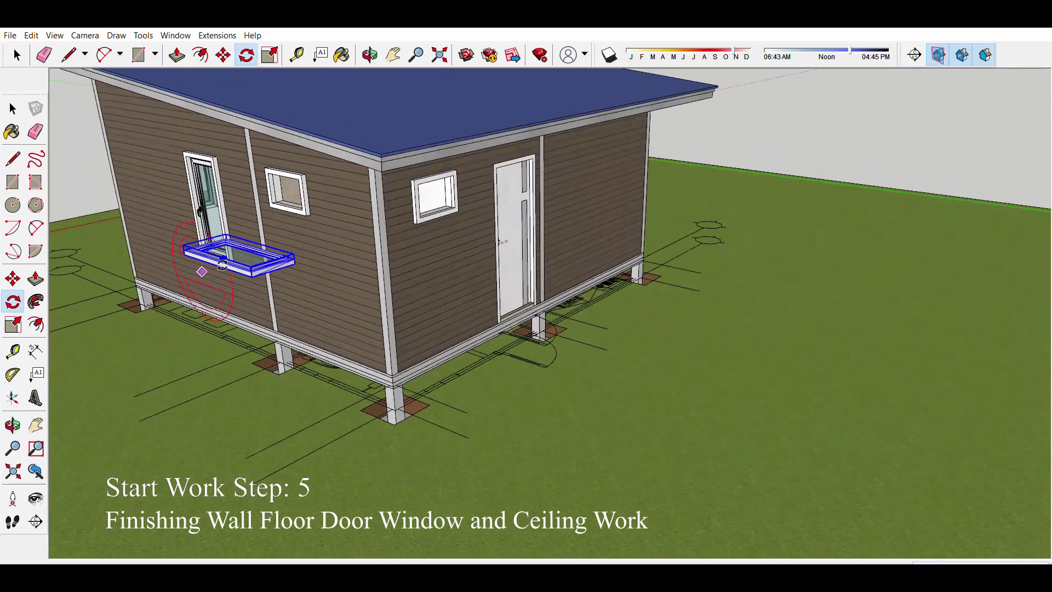
scroll(452, 271, up, 5)
Step: Bring the rotated small window toward its opening beside the door
key(Escape)
scroll(301, 293, up, 2)
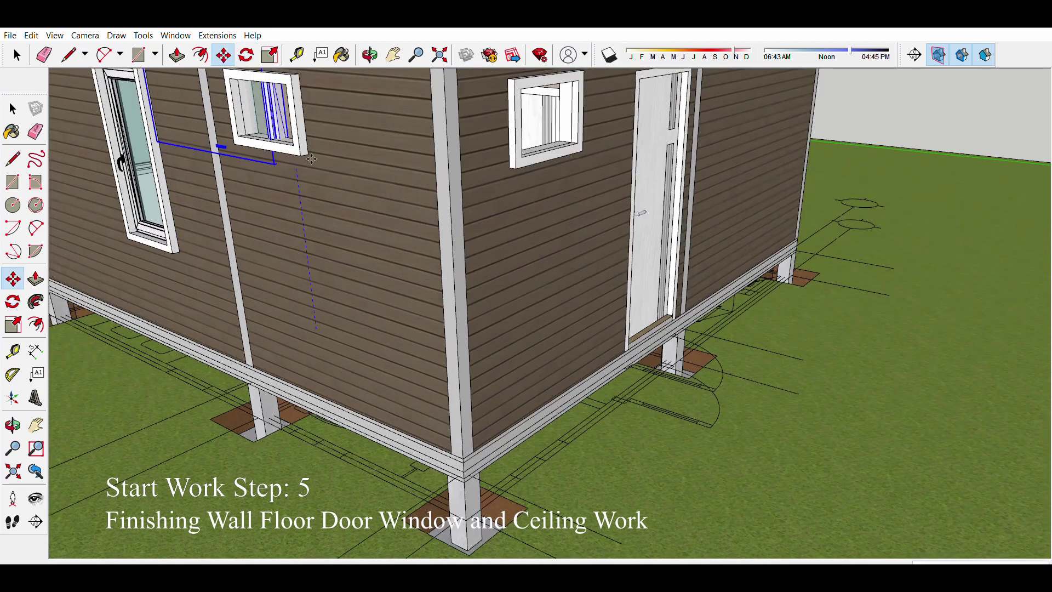
middle_drag(271, 336, 181, 329)
scroll(181, 328, up, 3)
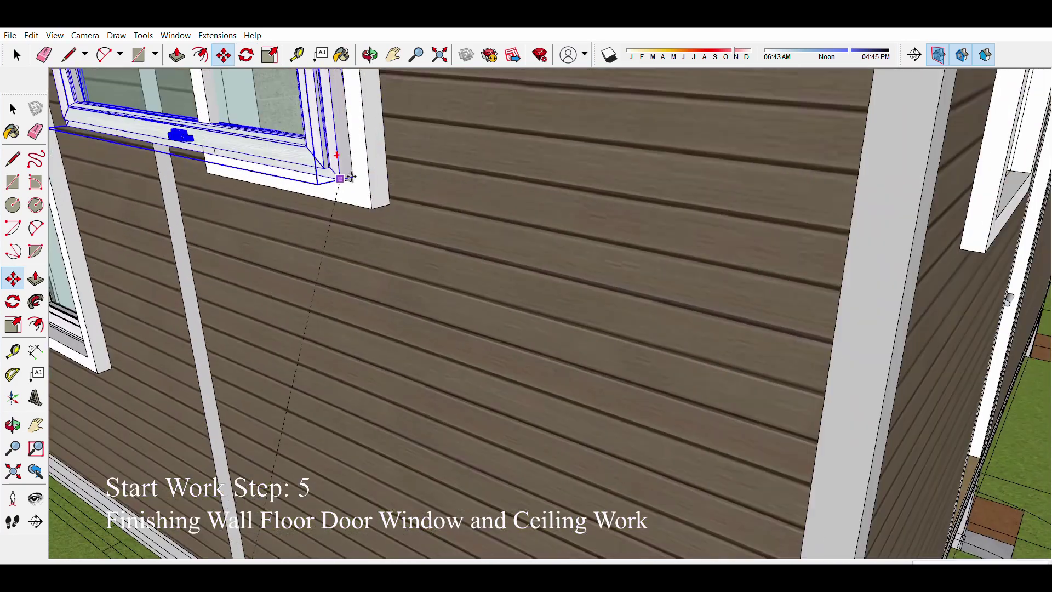
scroll(181, 247, down, 3)
scroll(263, 144, up, 3)
Step: Scale the small window to match the size of the opening
key(s)
middle_drag(262, 143, 452, 235)
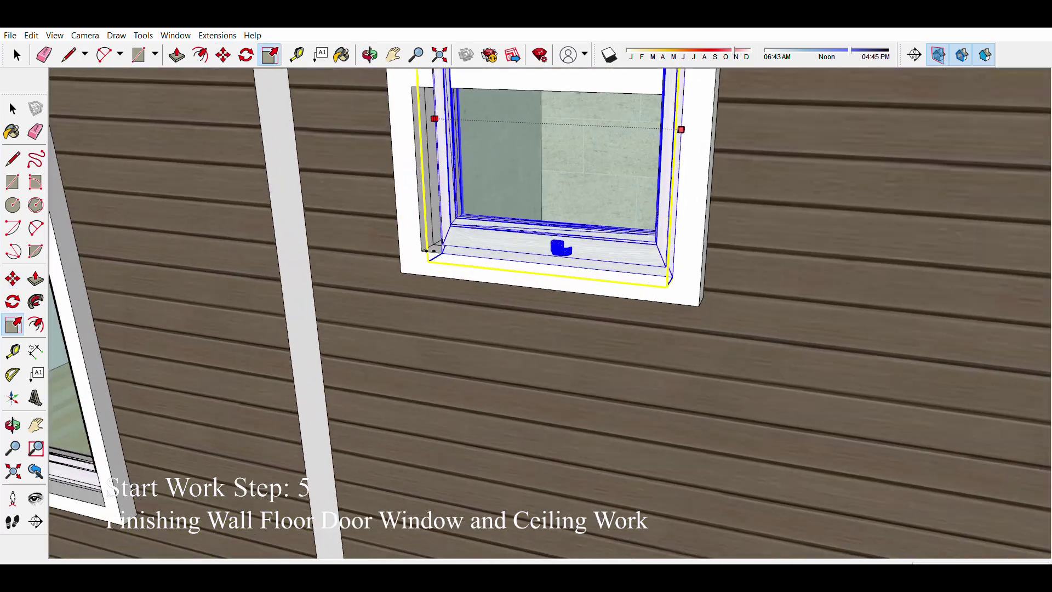
scroll(536, 307, down, 2)
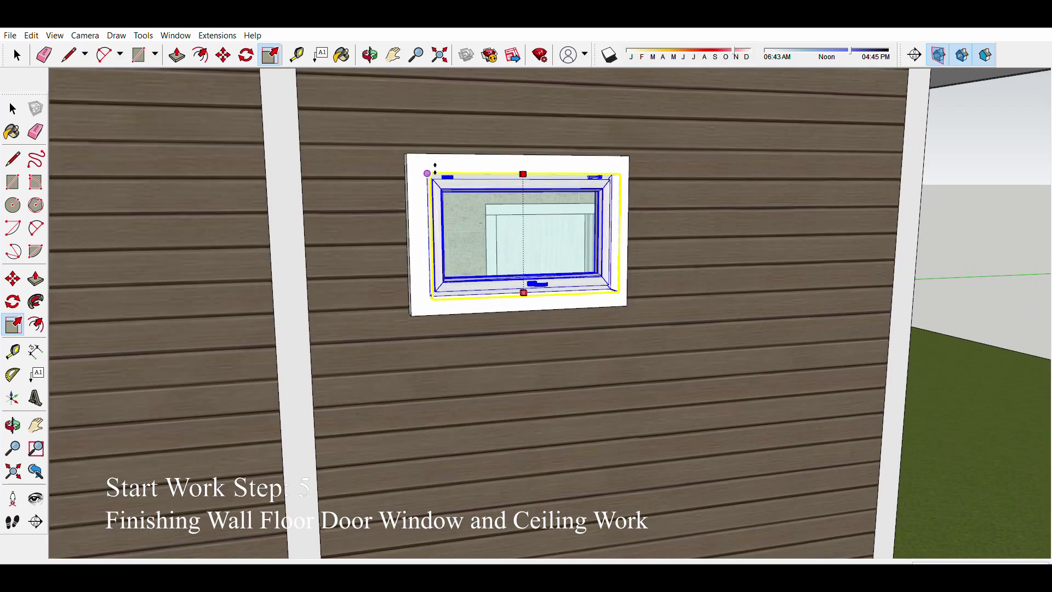
scroll(537, 307, up, 3)
scroll(539, 311, up, 4)
Step: Move the small window so its corner sits in the opening's corner
key(m)
scroll(539, 311, down, 3)
scroll(486, 253, up, 3)
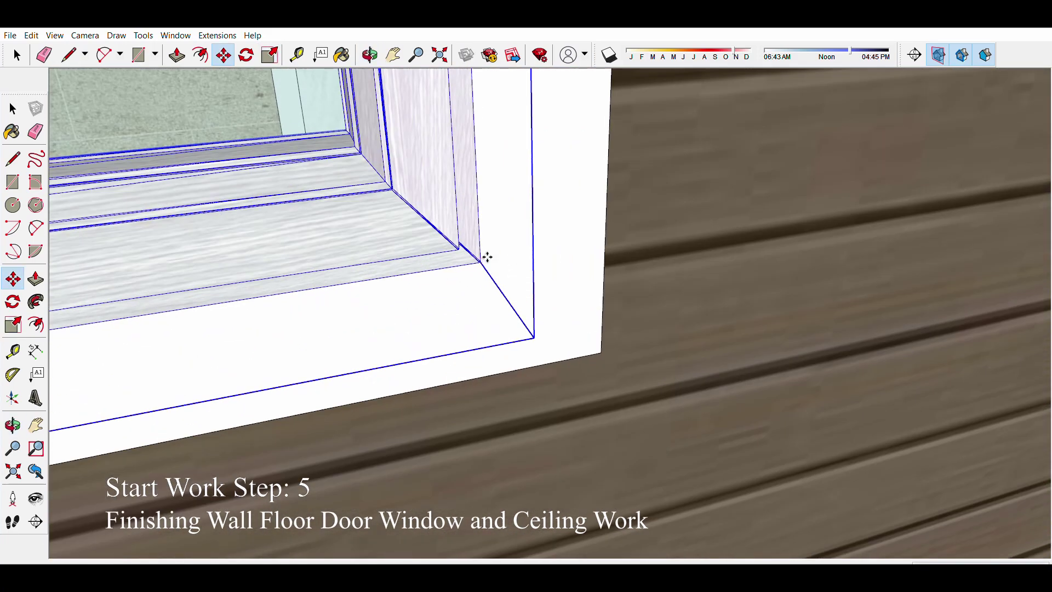
mouse_move(486, 254)
middle_down()
mouse_move(432, 197)
mouse_move(464, 285)
middle_up()
scroll(335, 195, down, 5)
middle_drag(336, 195, 435, 390)
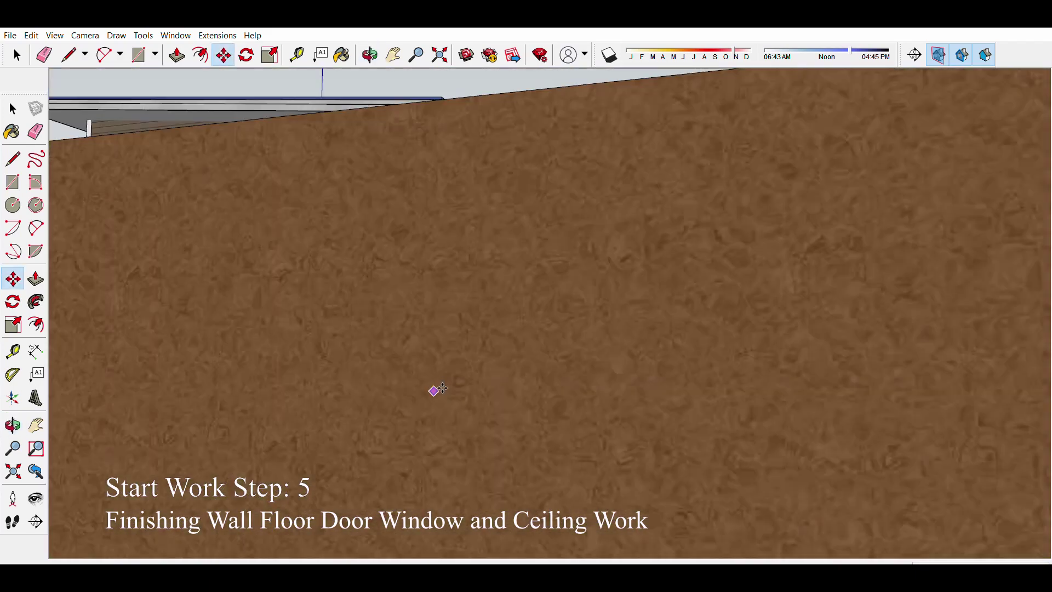
scroll(492, 165, down, 5)
mouse_move(492, 164)
middle_down()
mouse_move(457, 260)
mouse_move(426, 250)
middle_up()
scroll(426, 251, up, 5)
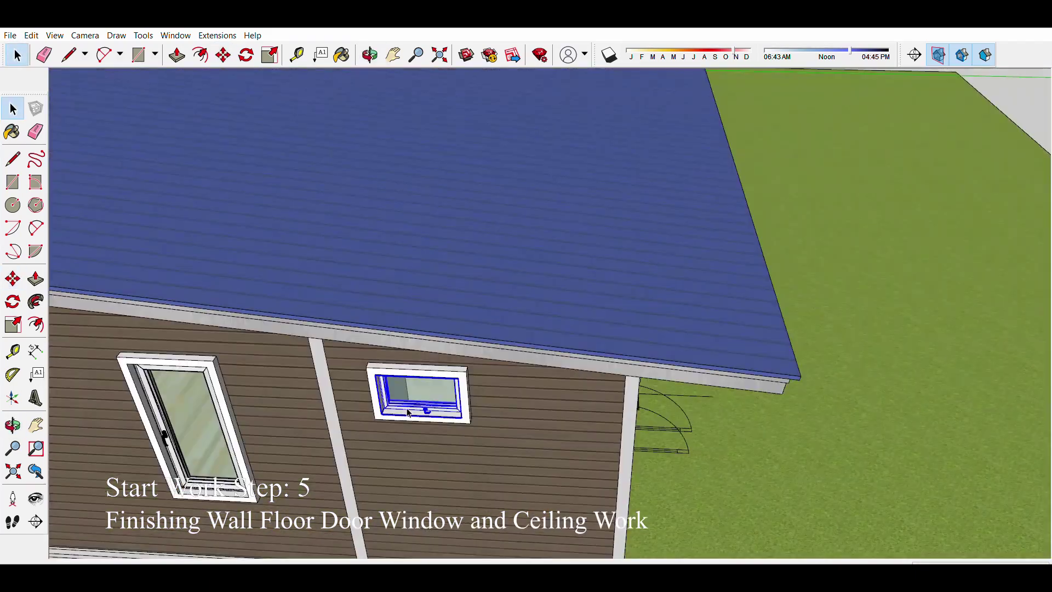
scroll(444, 241, up, 4)
Step: Rotate the window sash into its awning position
key(q)
click(496, 419)
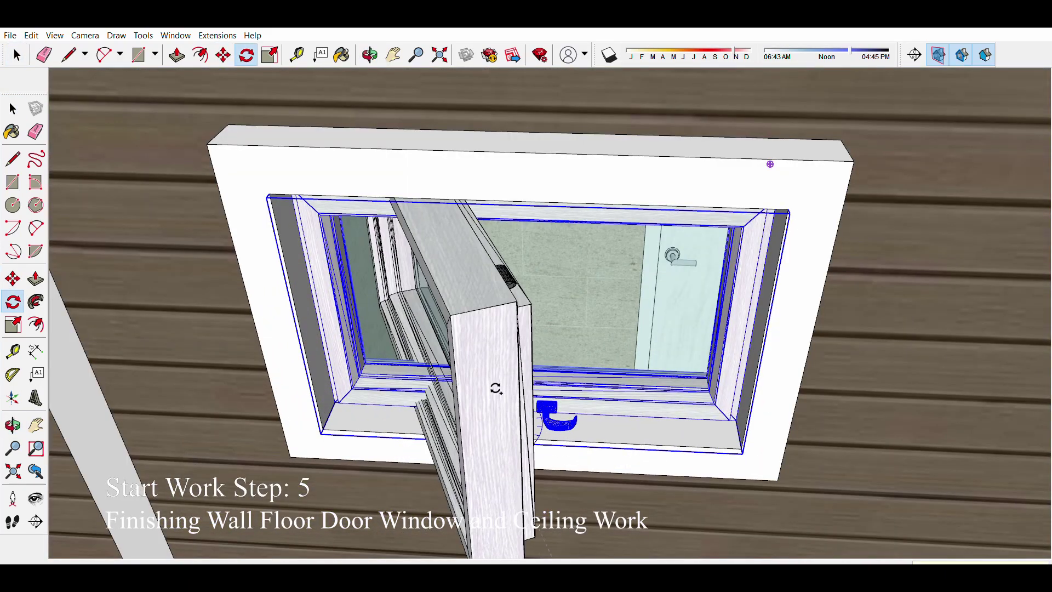
click(497, 389)
scroll(351, 219, down, 5)
scroll(284, 229, up, 5)
Step: Nudge the small window so it fully fills the opening beside the door
key(m)
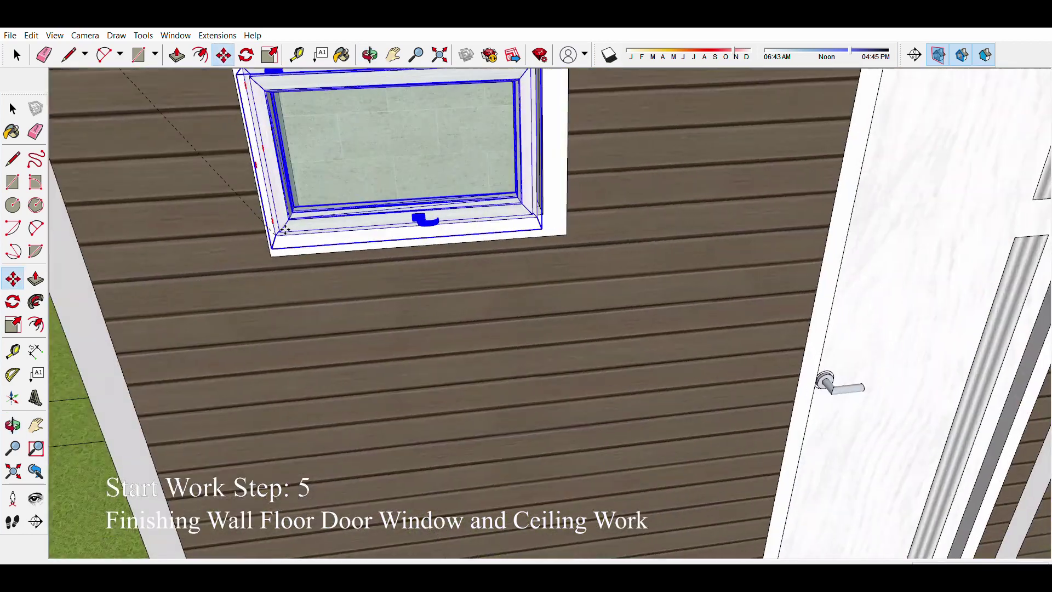
scroll(284, 229, up, 2)
mouse_move(284, 229)
middle_down()
mouse_move(307, 238)
mouse_move(375, 179)
middle_up()
scroll(313, 242, up, 6)
scroll(444, 125, down, 2)
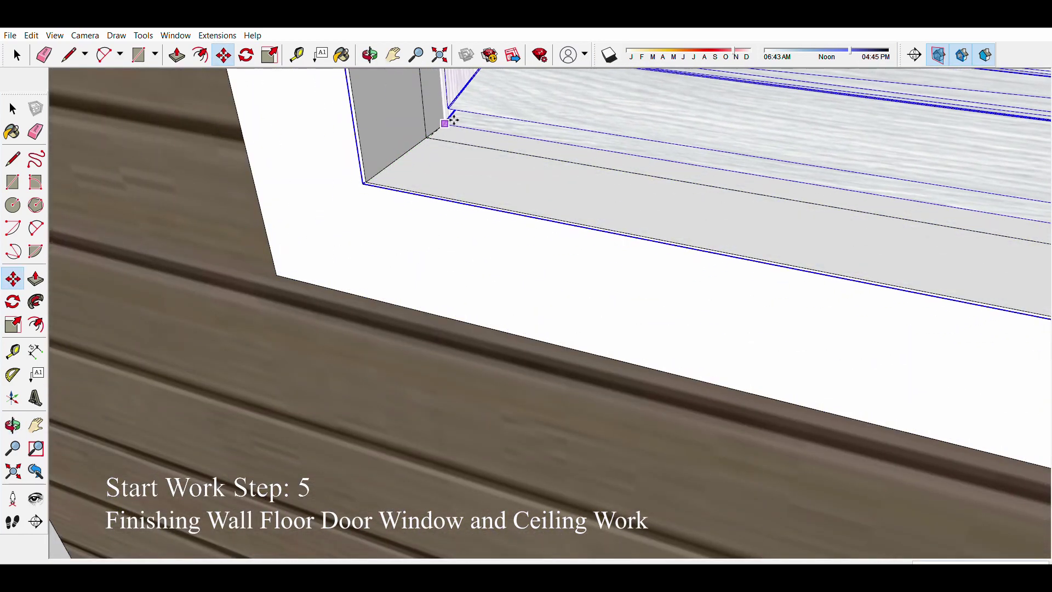
scroll(453, 124, down, 3)
scroll(309, 289, down, 2)
scroll(306, 291, down, 10)
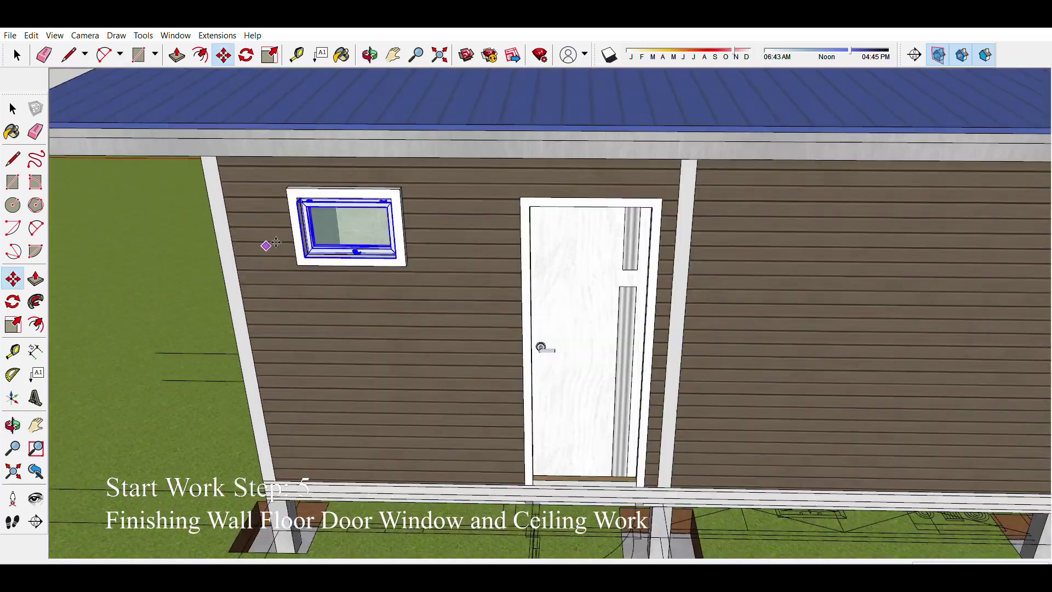
scroll(266, 242, down, 5)
mouse_move(265, 242)
middle_down()
mouse_move(475, 259)
mouse_move(522, 326)
middle_up()
scroll(475, 260, up, 3)
Step: Orbit to the tall narrow window beside the large glazed window and select it
scroll(345, 342, down, 5)
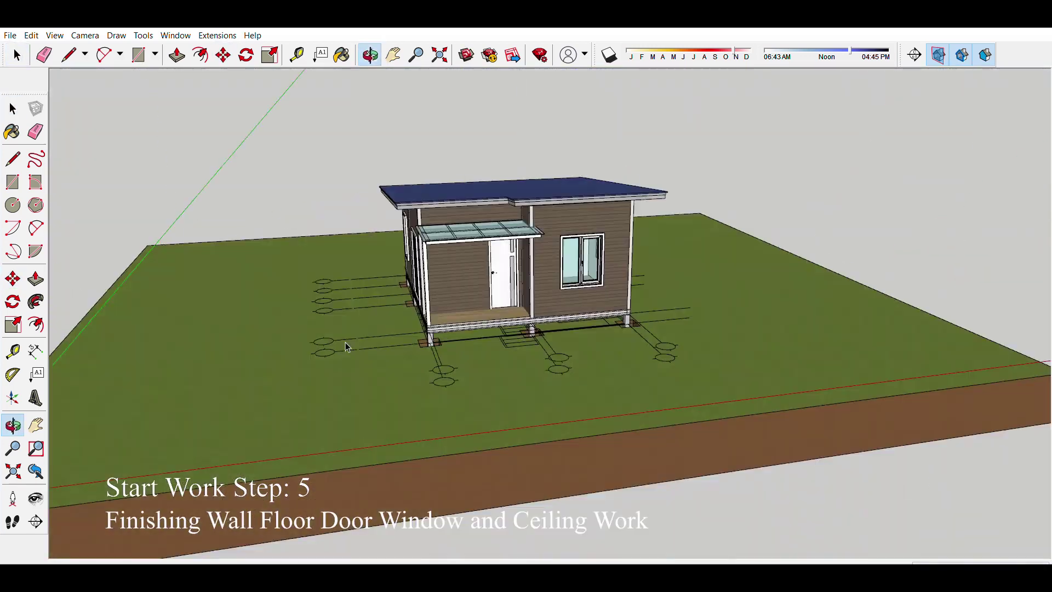
middle_drag(345, 341, 493, 307)
scroll(541, 304, up, 8)
key(space)
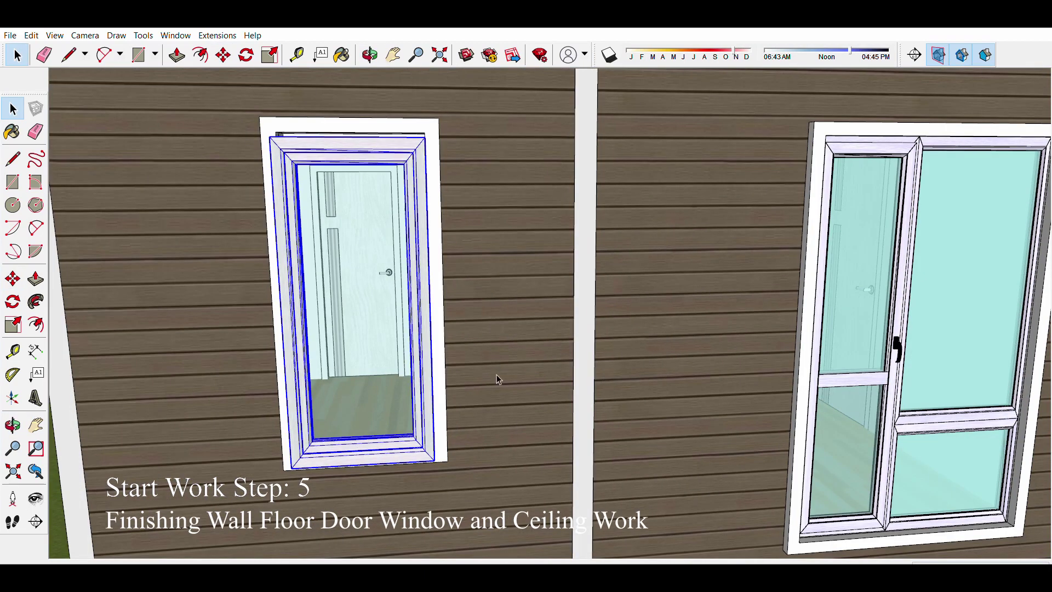
scroll(433, 457, up, 5)
Step: Snap the tall window's lower corner flush to the corner of its opening
key(m)
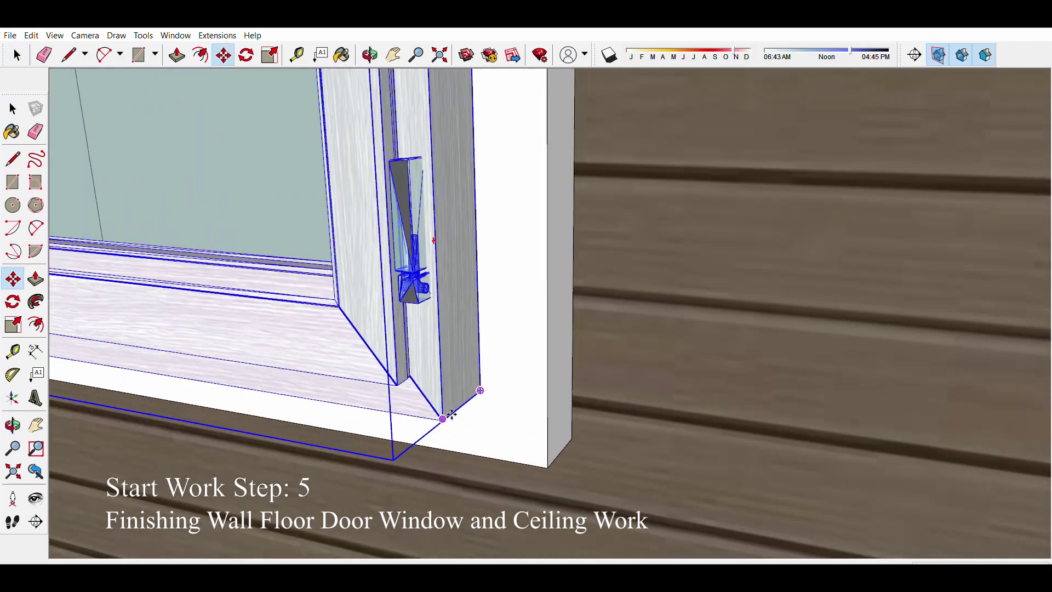
scroll(528, 397, up, 3)
scroll(528, 398, up, 3)
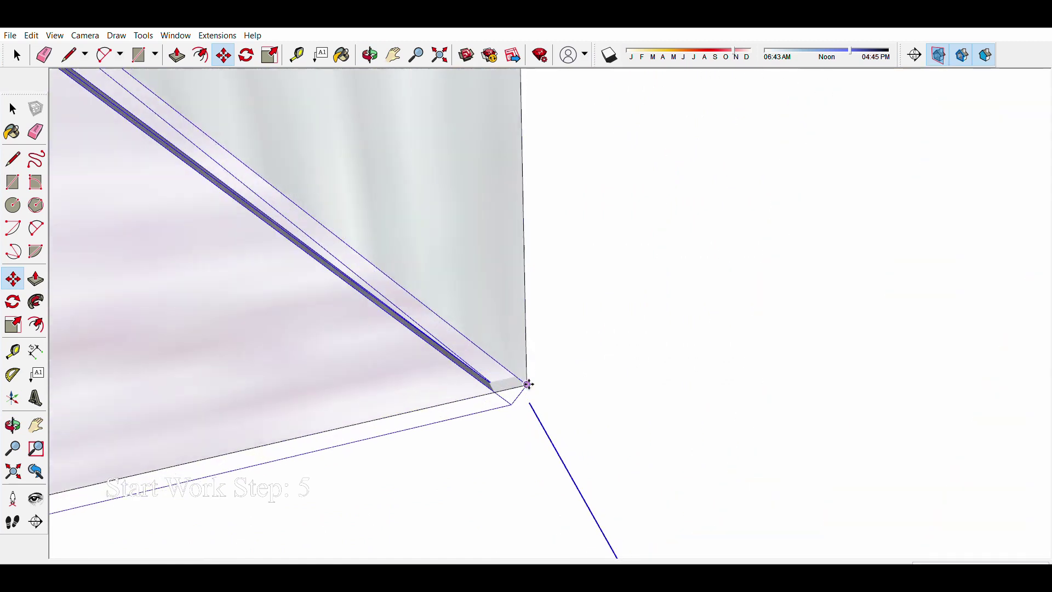
scroll(526, 383, up, 1)
drag(510, 381, 396, 121)
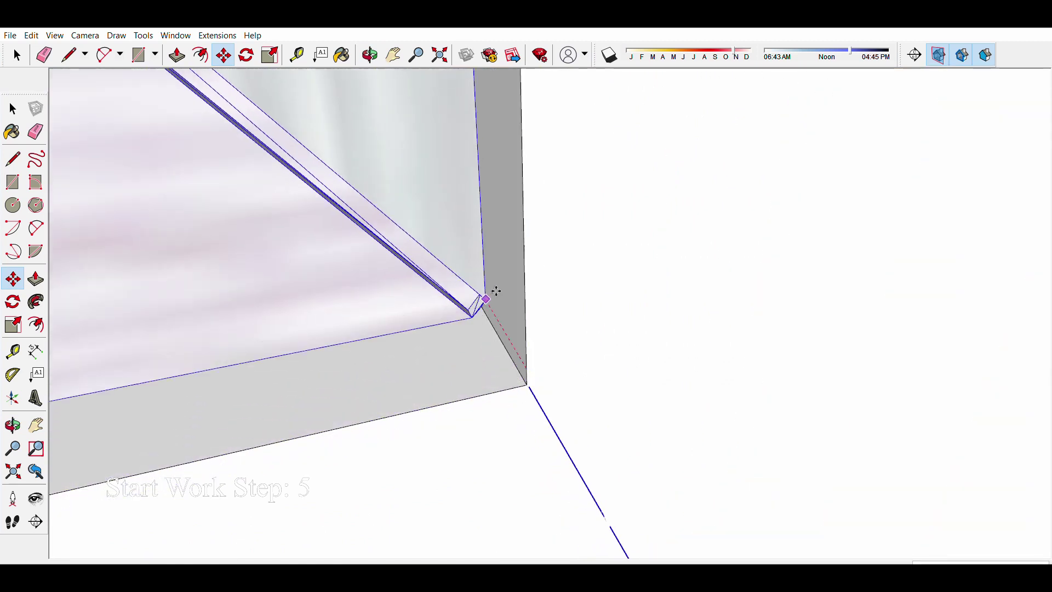
scroll(396, 121, down, 5)
scroll(482, 452, down, 3)
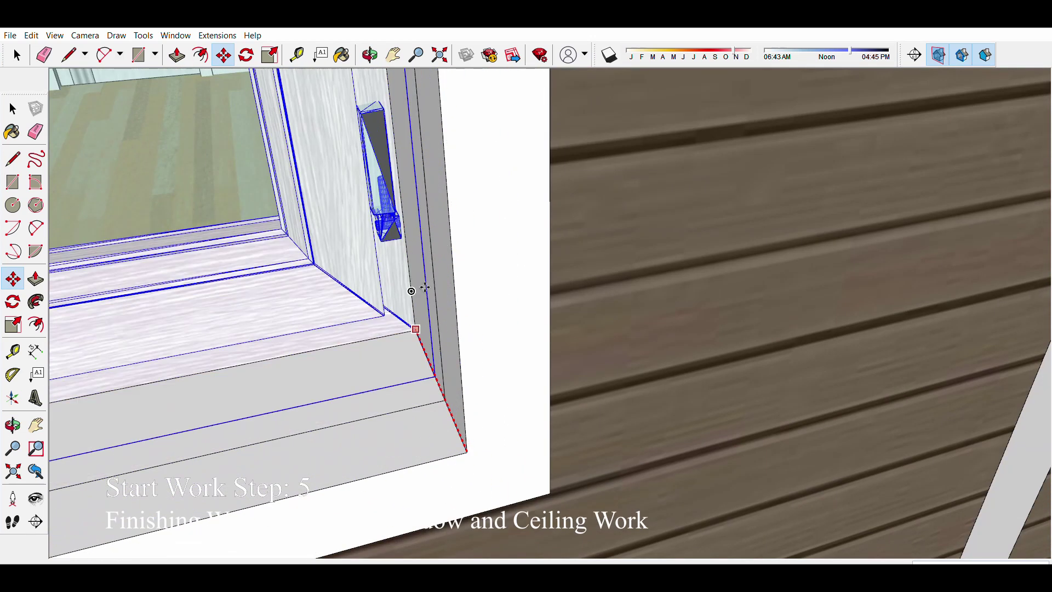
scroll(462, 432, down, 1)
scroll(463, 432, down, 5)
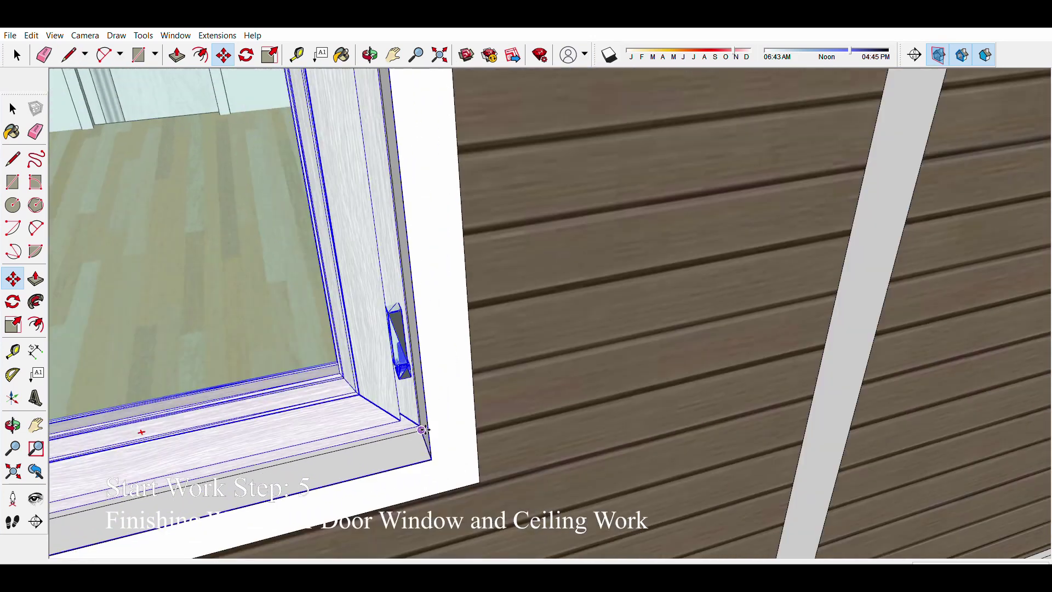
scroll(377, 225, down, 5)
key(space)
middle_drag(377, 225, 419, 363)
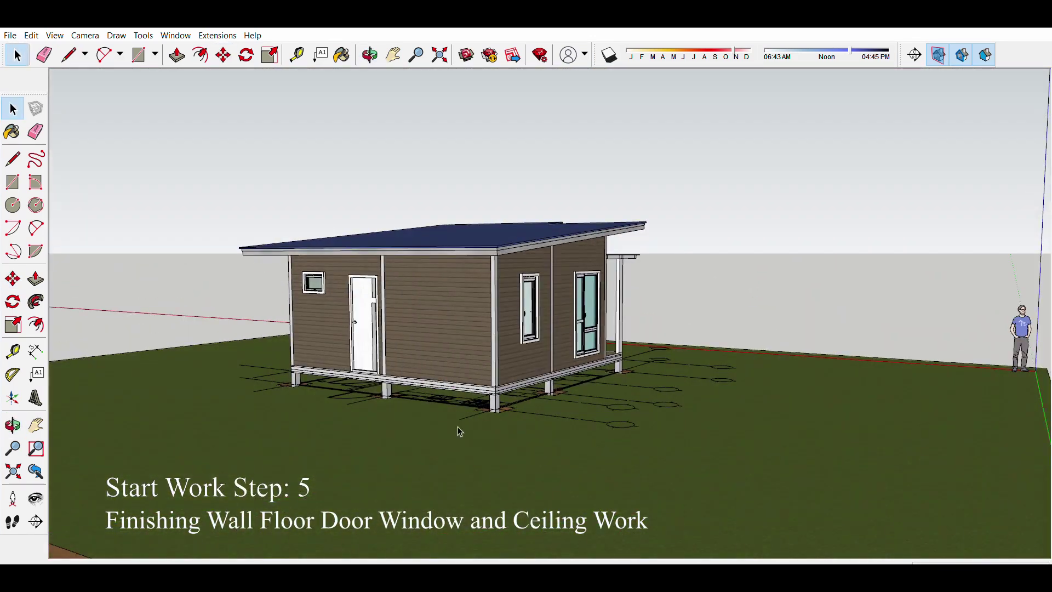
mouse_move(459, 431)
middle_down()
mouse_move(413, 300)
mouse_move(335, 339)
mouse_move(548, 408)
mouse_move(546, 331)
middle_up()
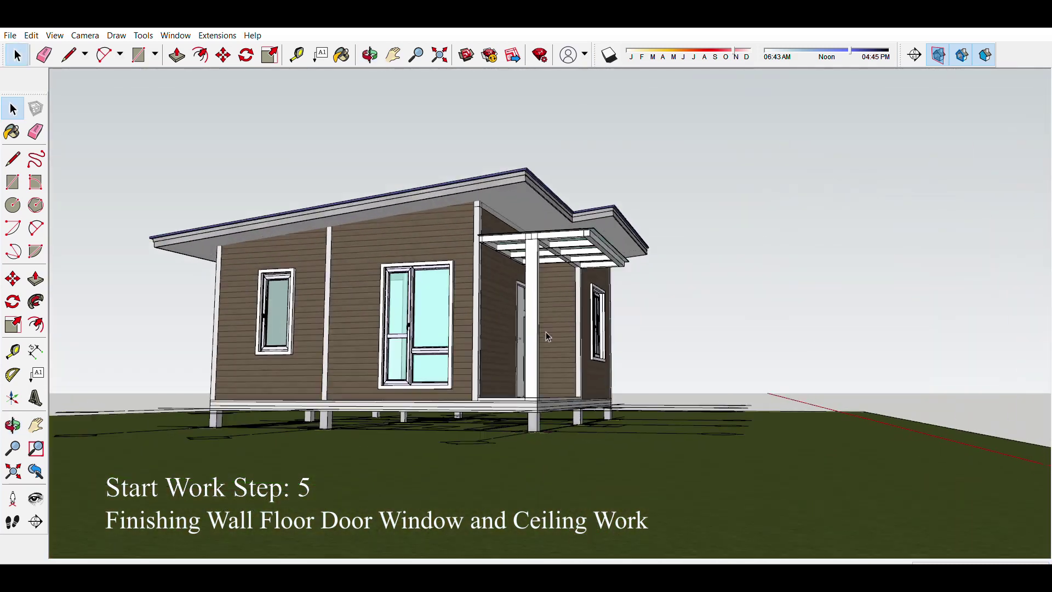
scroll(531, 359, up, 5)
scroll(535, 347, up, 5)
key(p)
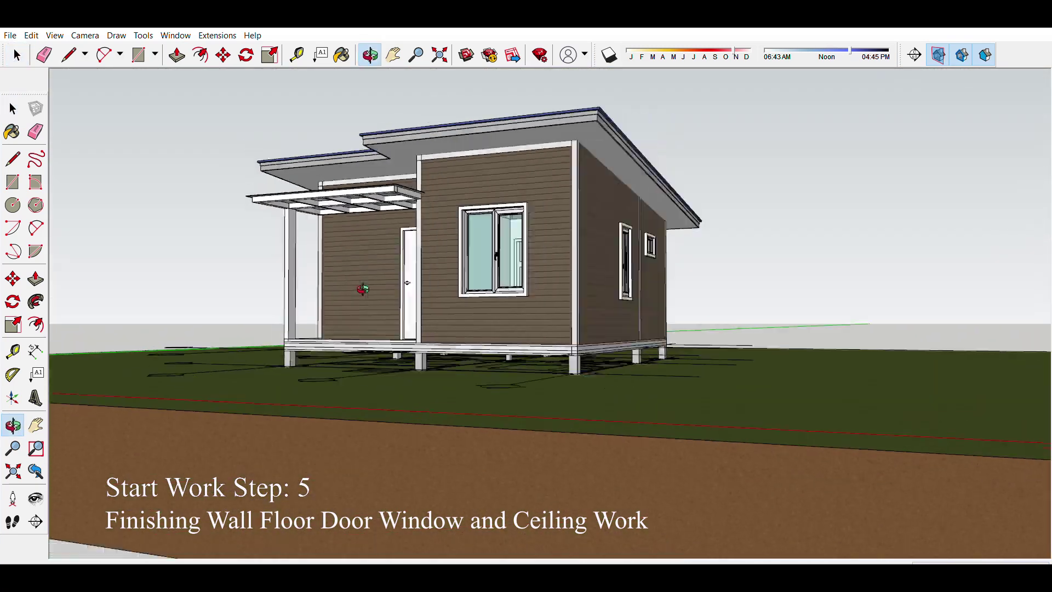
middle_drag(546, 412, 460, 343)
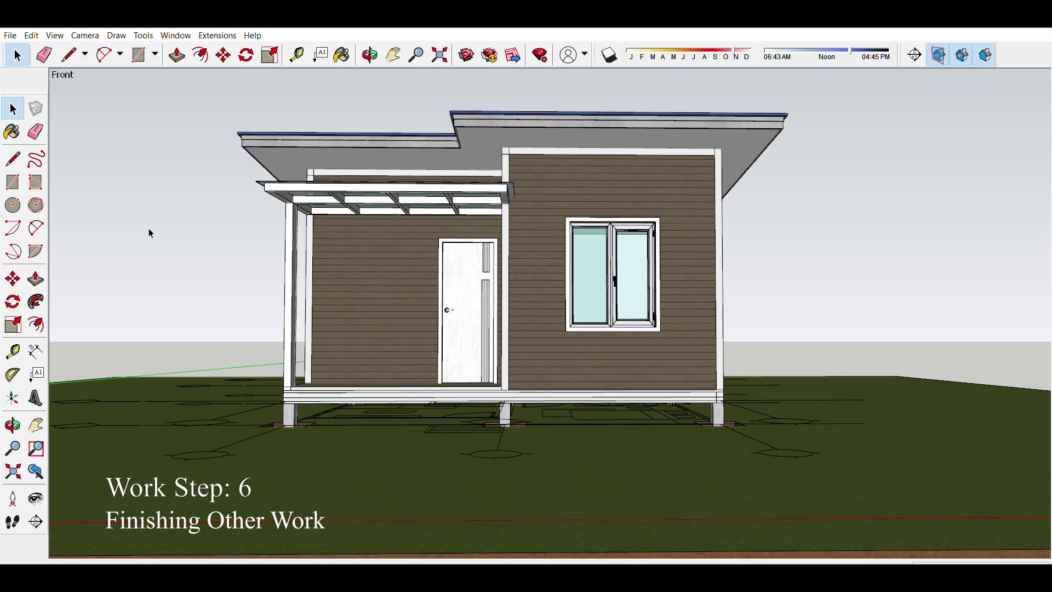
Step: Draw a rectangle on the ground in front of the porch for the first step
middle_drag(383, 301, 482, 505)
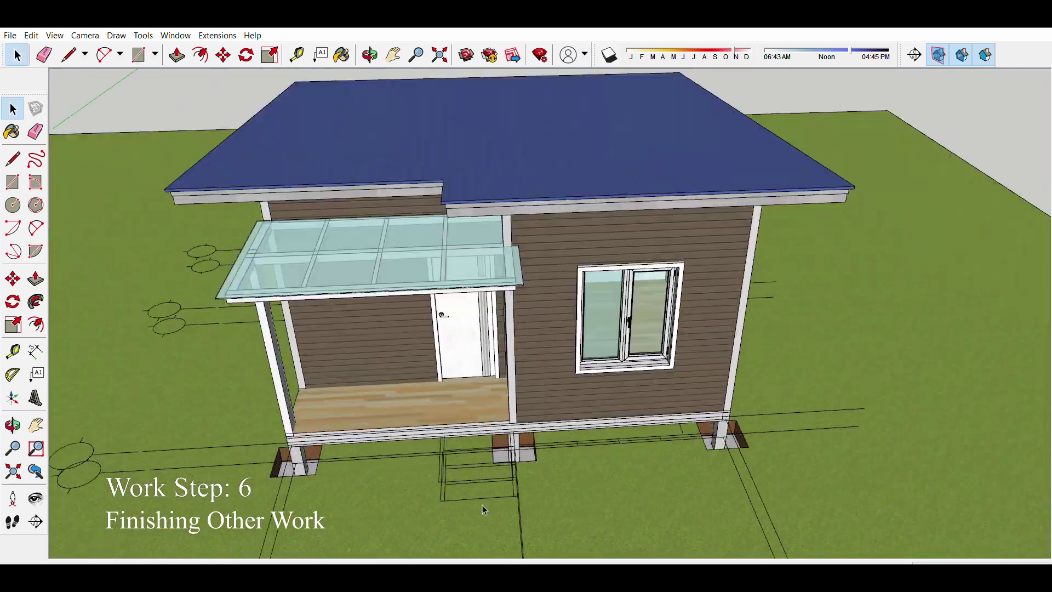
scroll(482, 505, up, 5)
key(r)
scroll(541, 488, up, 2)
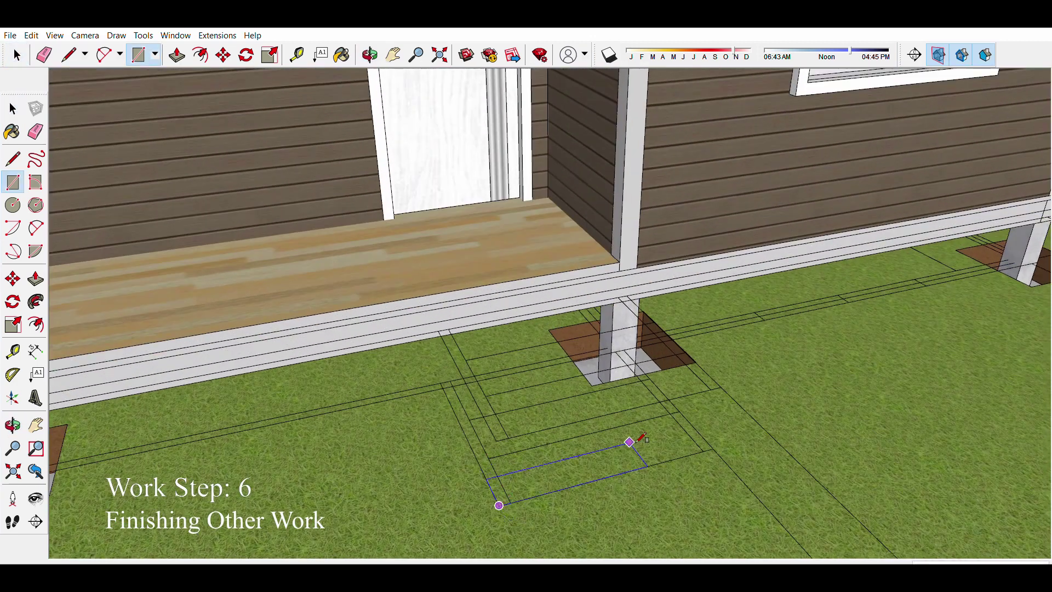
scroll(629, 441, down, 3)
middle_drag(536, 453, 693, 435)
click(571, 460)
key(space)
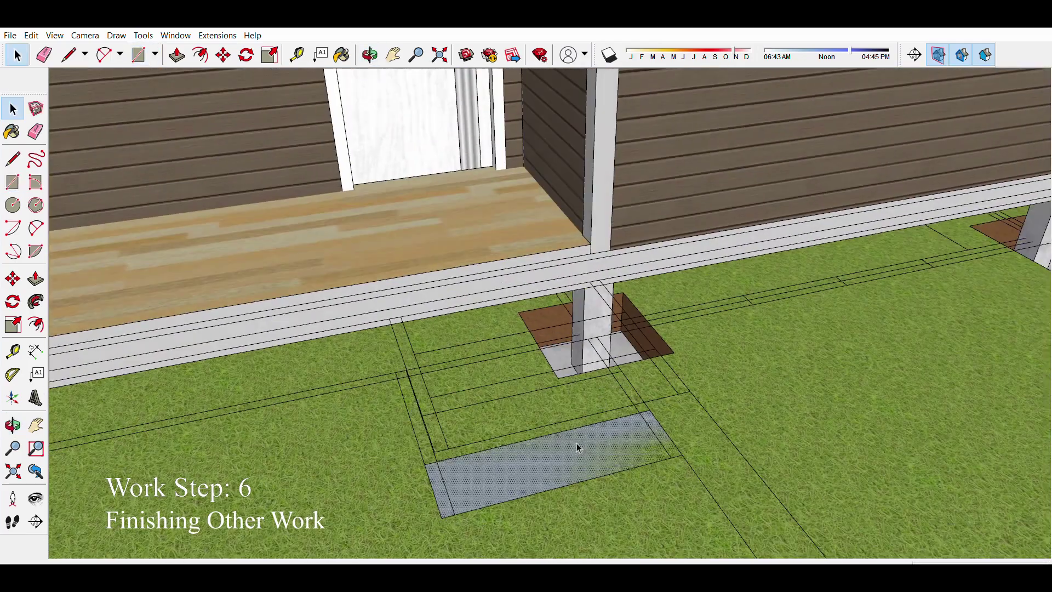
Step: Push/Pull the rectangle up into a thin step slab
key(p)
click(576, 442)
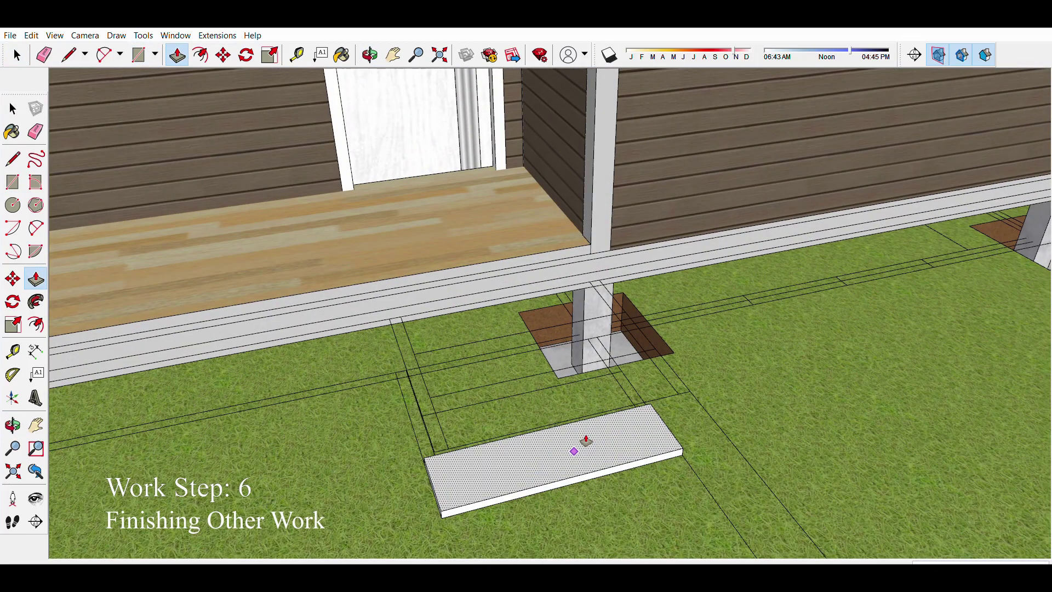
click(585, 441)
key(space)
middle_drag(585, 441, 567, 463)
middle_drag(605, 355, 569, 438)
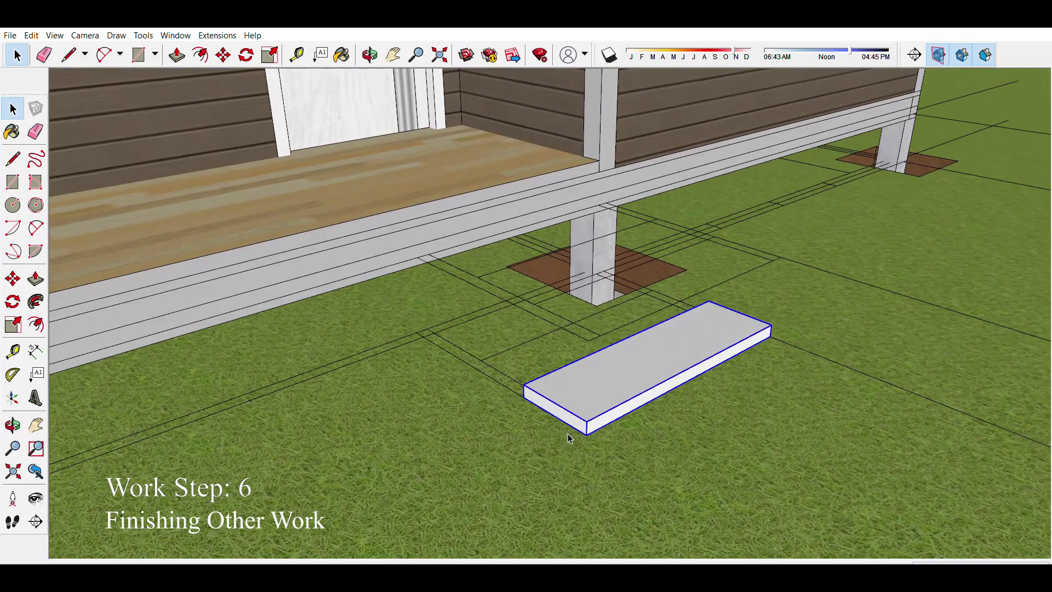
Step: Paint the step slab with the wood texture
click(647, 367)
scroll(371, 369, down, 4)
scroll(446, 382, down, 2)
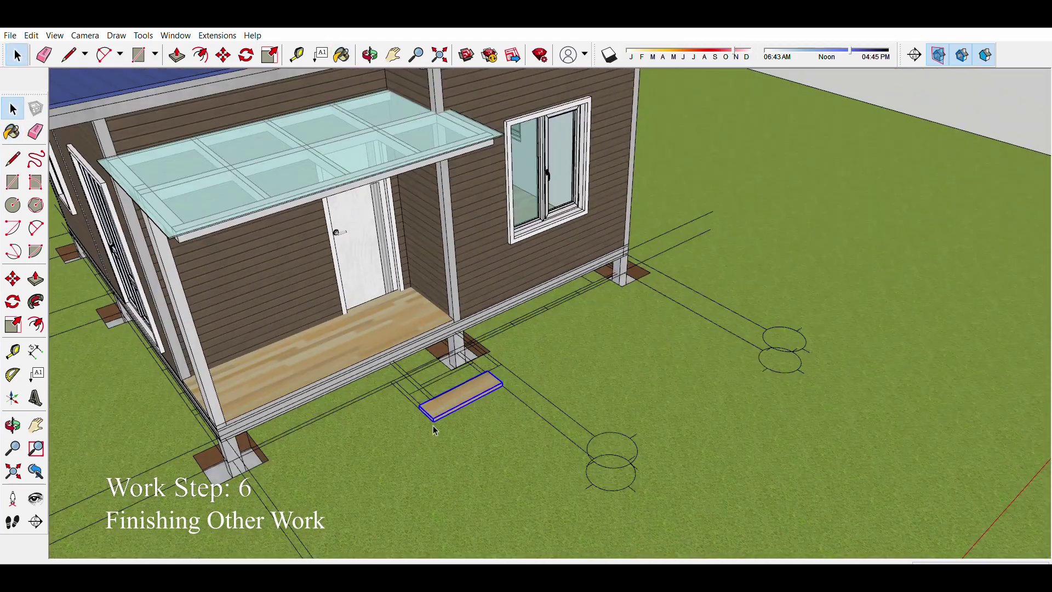
scroll(427, 417, up, 5)
scroll(416, 436, up, 2)
Step: Move-copy the wooden slab upward to create the rising stair treads
key(m)
click(416, 436)
key(ctrl)
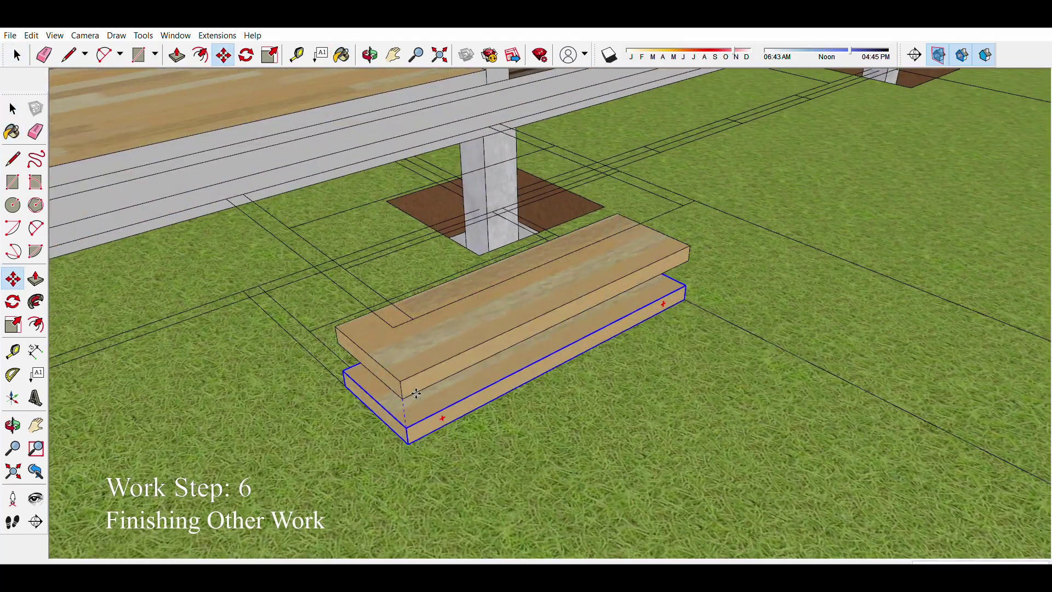
key(Escape)
key(l)
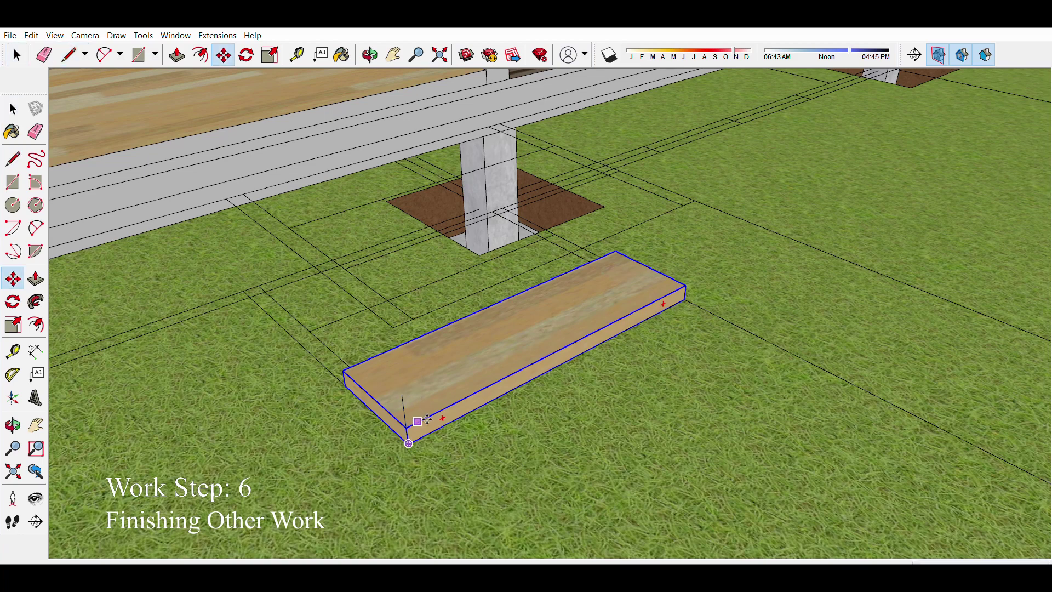
scroll(415, 403, down, 5)
scroll(417, 384, up, 5)
key(l)
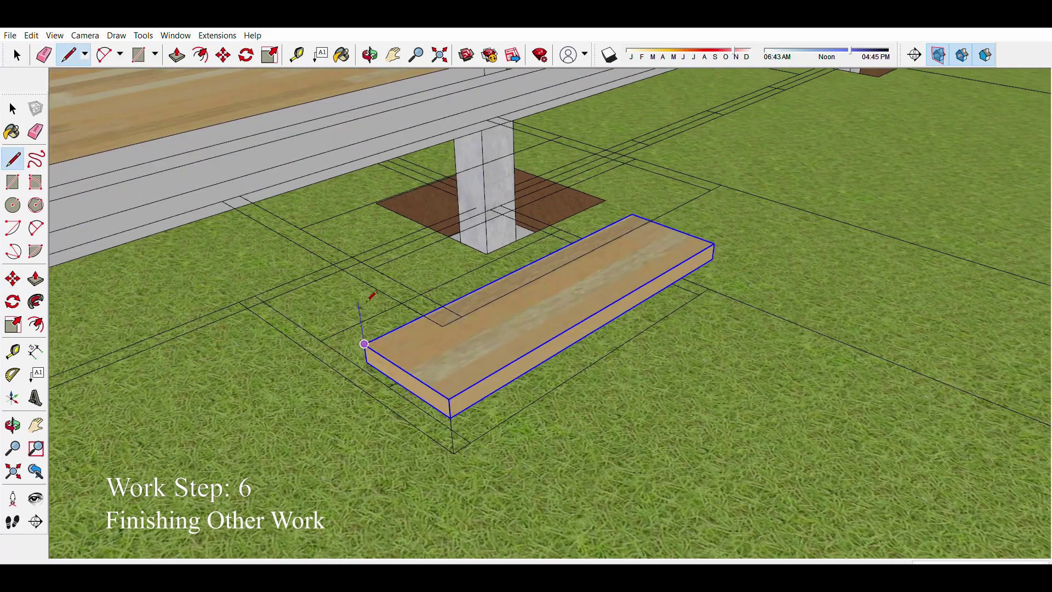
key(space)
key(m)
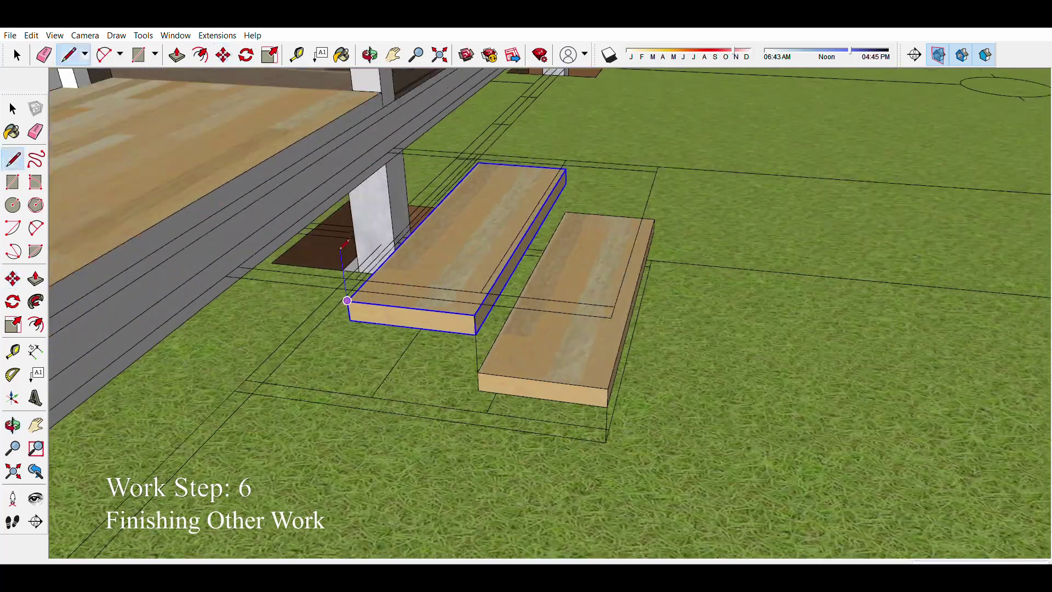
key(space)
mouse_move(346, 300)
middle_down()
mouse_move(387, 322)
mouse_move(403, 235)
mouse_move(453, 257)
middle_up()
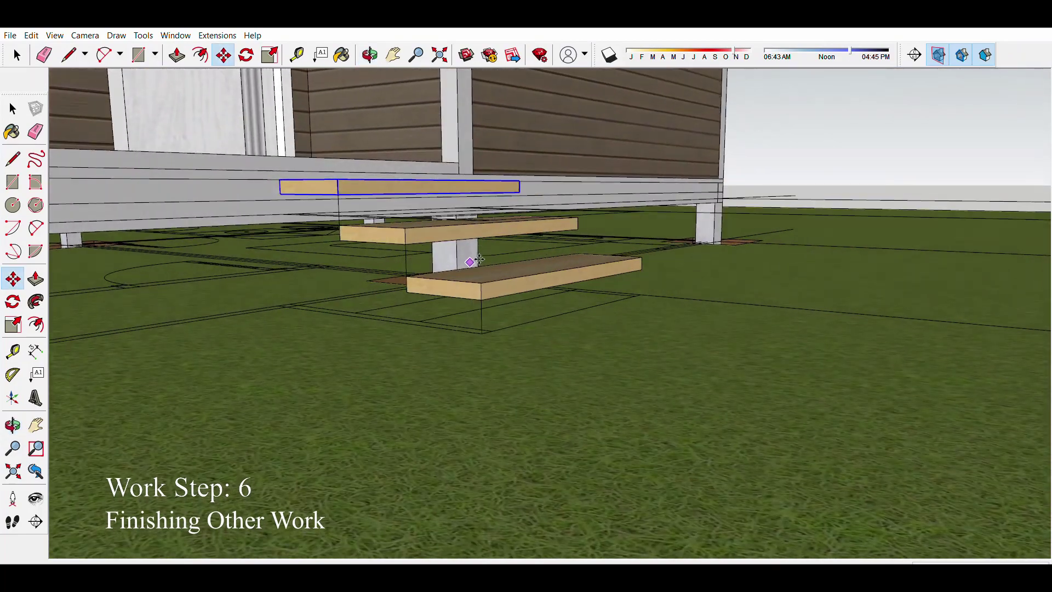
Step: Orbit around the stair treads to inspect them from low and high angles
middle_drag(477, 260, 443, 319)
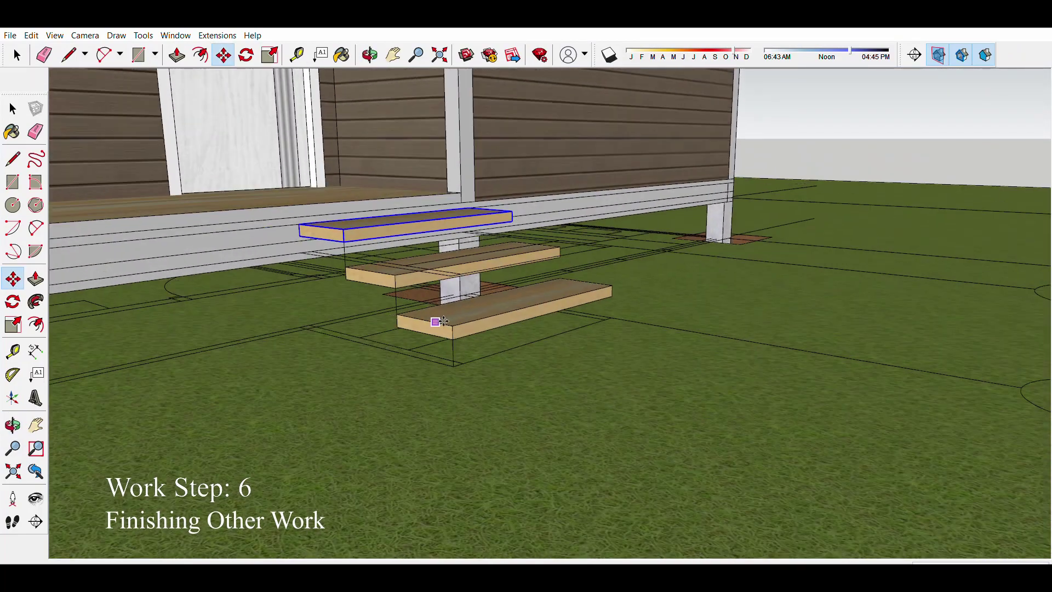
mouse_move(442, 321)
middle_down()
mouse_move(414, 365)
mouse_move(397, 253)
mouse_move(427, 314)
middle_up()
key(space)
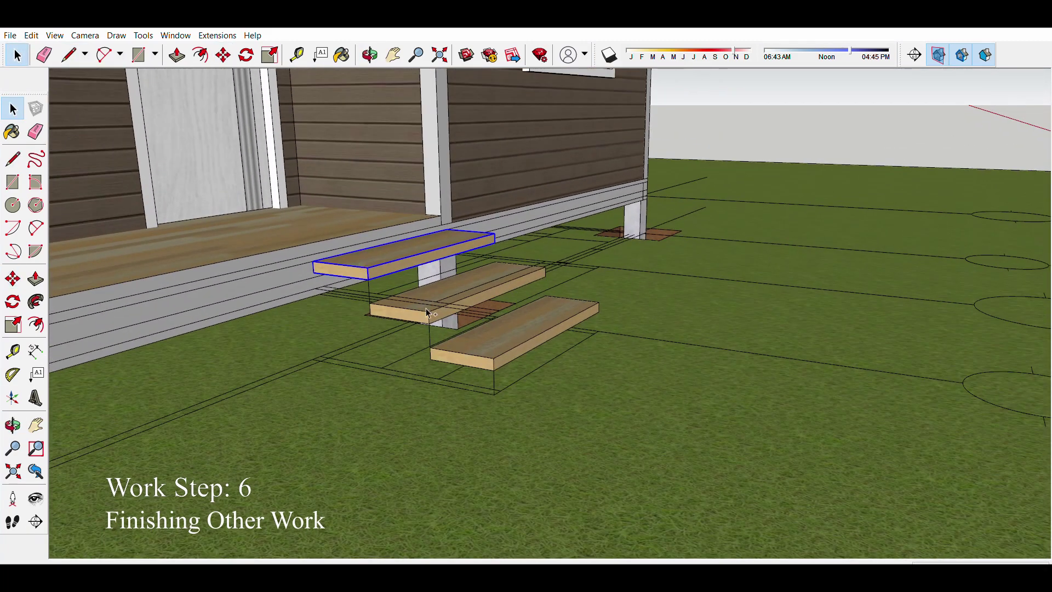
mouse_move(468, 354)
middle_down()
mouse_move(404, 284)
mouse_move(350, 314)
mouse_move(292, 303)
middle_up()
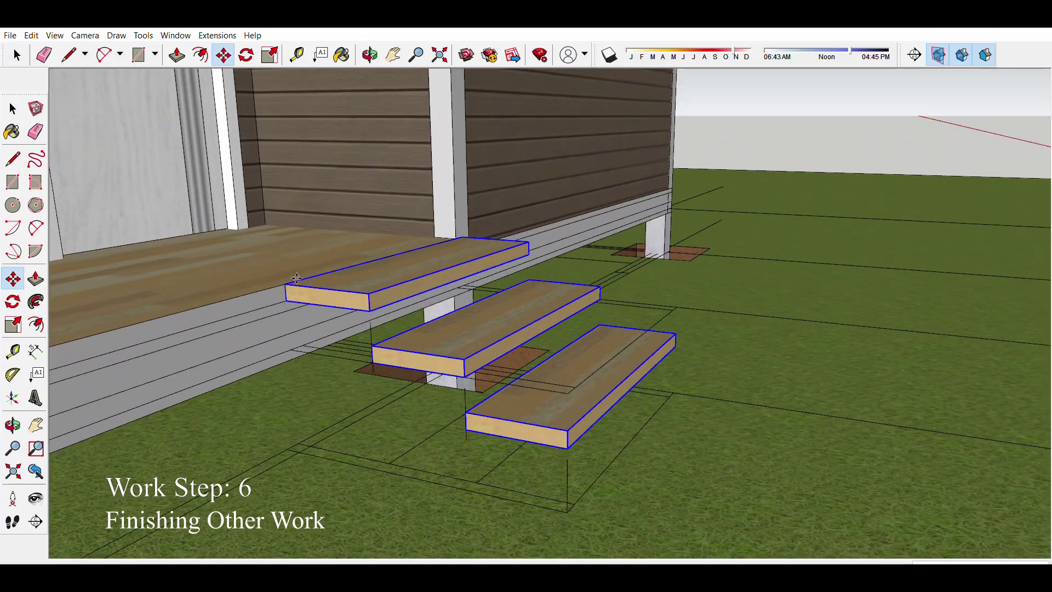
scroll(296, 279, down, 5)
scroll(474, 305, up, 4)
scroll(462, 336, up, 2)
Step: Open the bottom step group and Push/Pull it into a thicker base step
key(ctrl+t)
scroll(467, 322, up, 2)
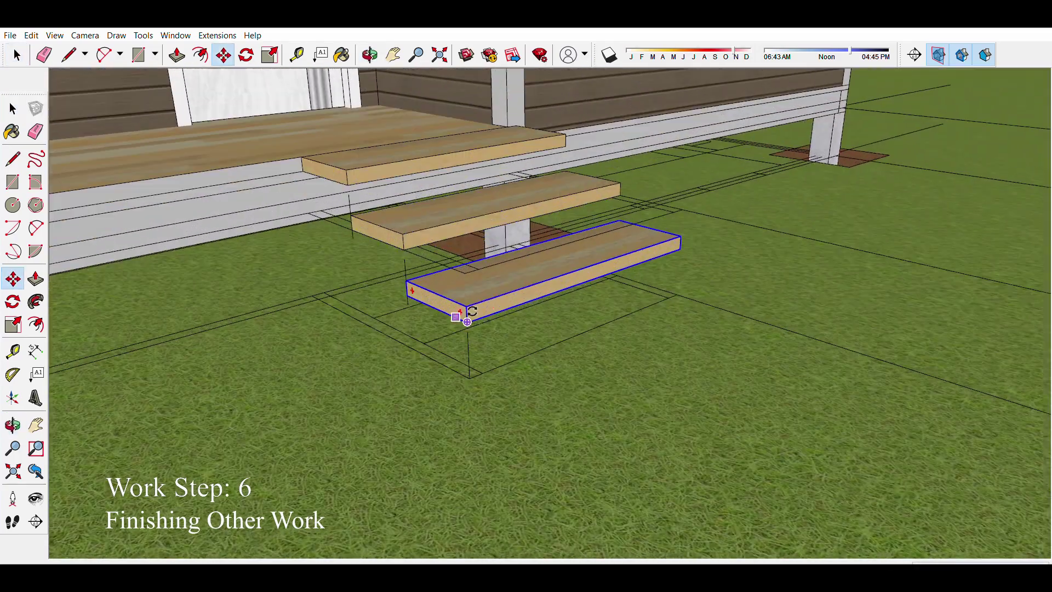
mouse_move(480, 357)
middle_down()
mouse_move(408, 282)
mouse_move(479, 345)
mouse_move(418, 386)
mouse_move(268, 438)
mouse_move(446, 348)
mouse_move(578, 376)
mouse_move(402, 398)
mouse_move(487, 395)
middle_up()
double_click(421, 296)
key(p)
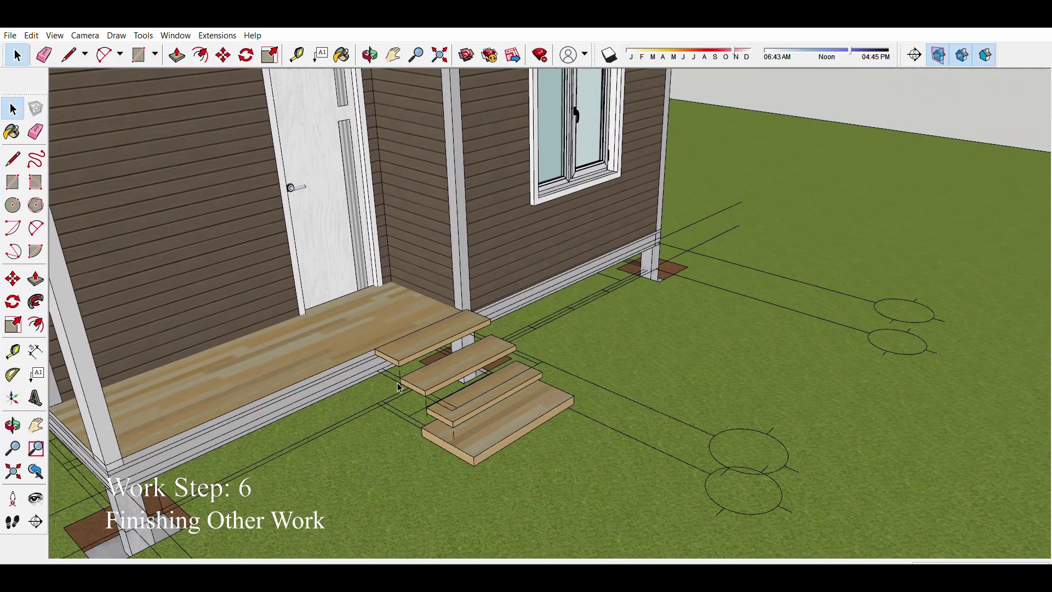
Step: Draw the angled stringer profile along the side of the stairs with the Line tool
scroll(399, 387, up, 3)
key(l)
click(337, 334)
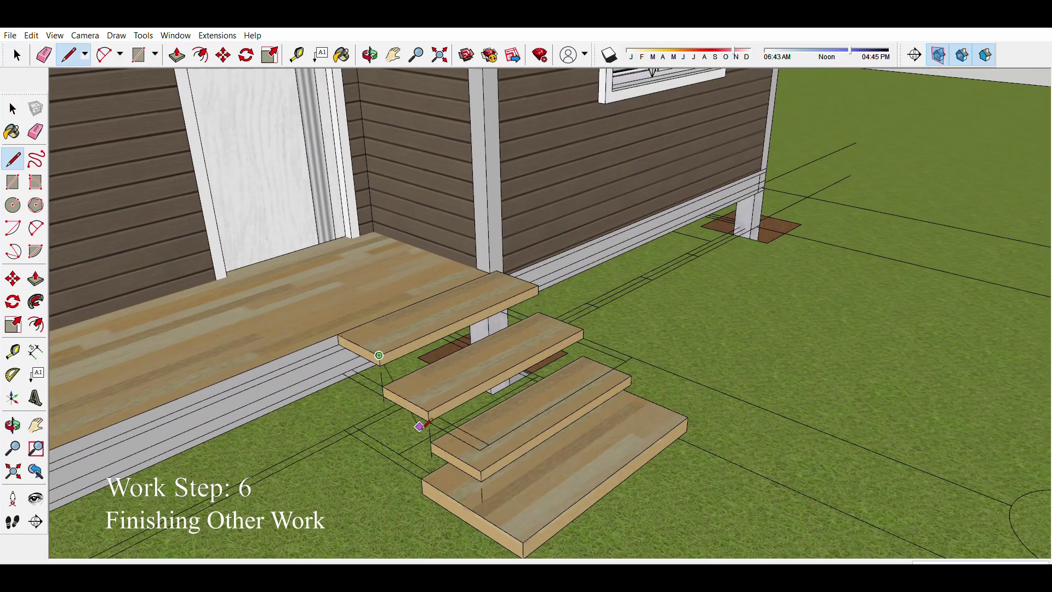
mouse_move(420, 425)
middle_down()
mouse_move(481, 441)
mouse_move(486, 456)
middle_up()
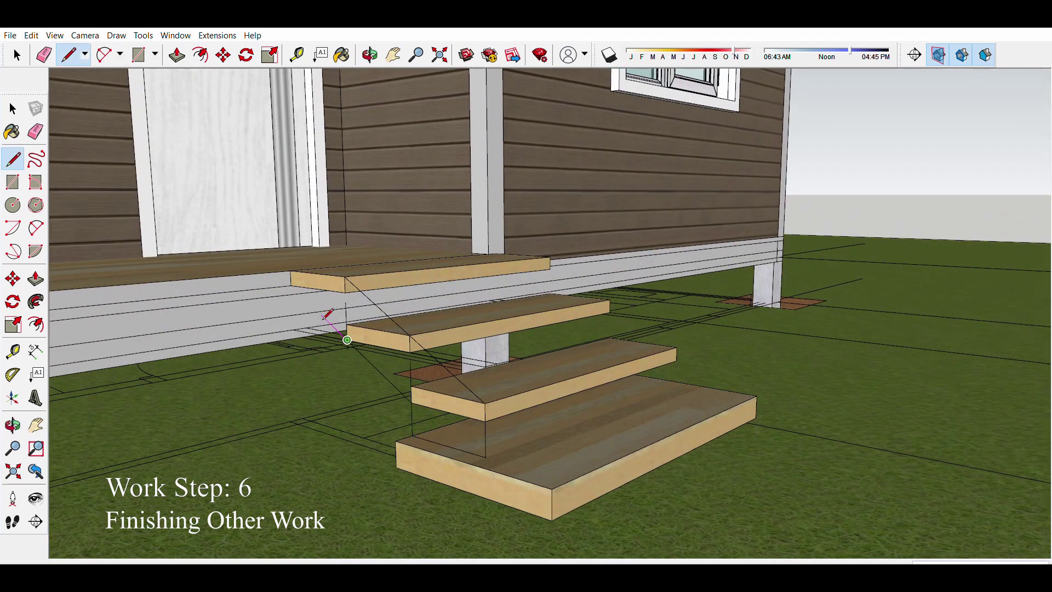
scroll(354, 269, down, 3)
middle_drag(354, 270, 307, 416)
scroll(301, 431, up, 4)
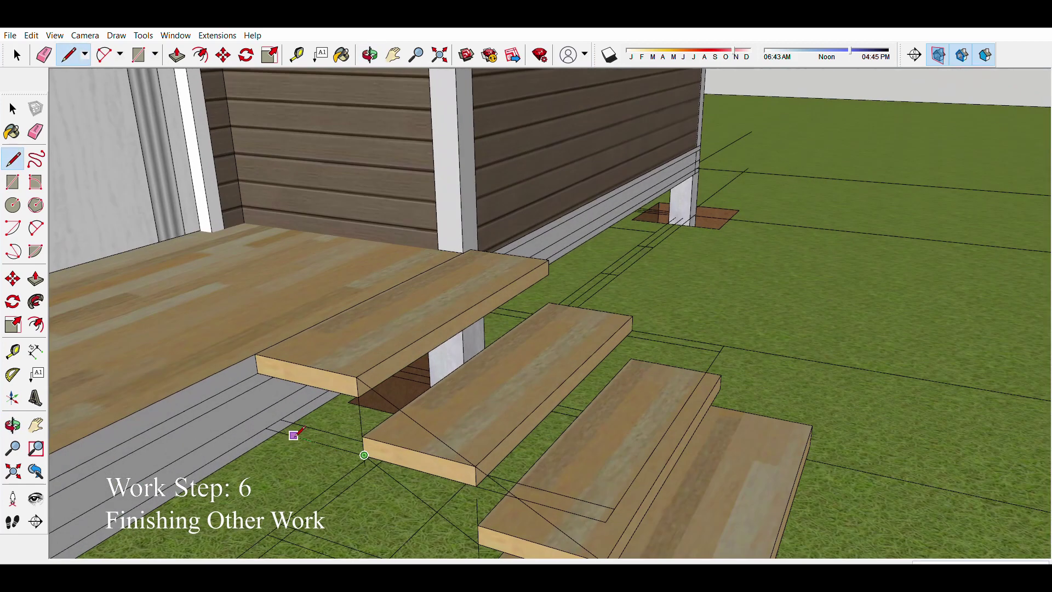
scroll(266, 424, down, 3)
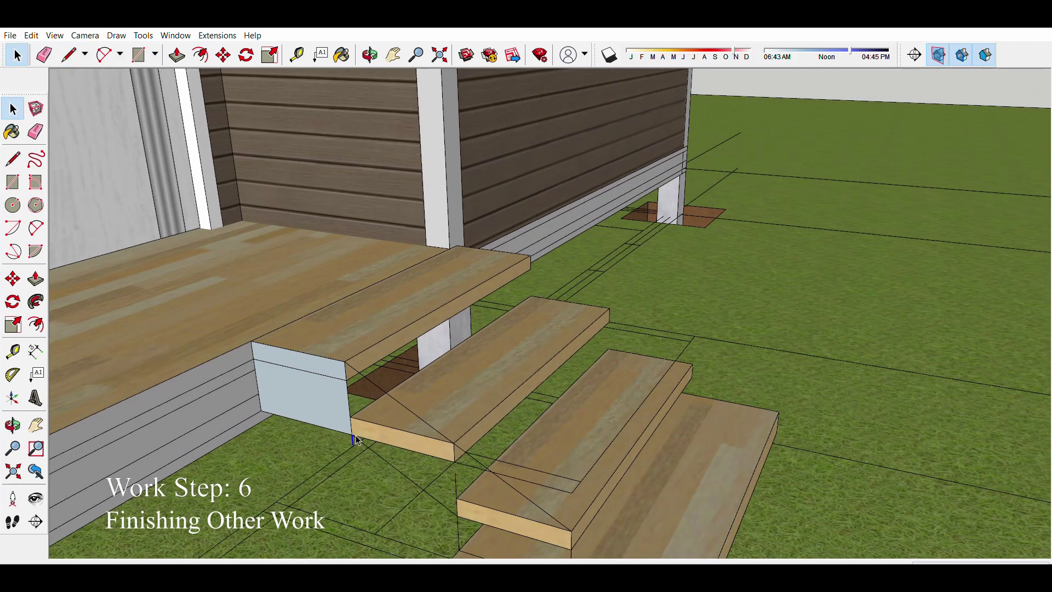
middle_drag(351, 350, 390, 313)
scroll(390, 312, down, 3)
scroll(335, 342, up, 5)
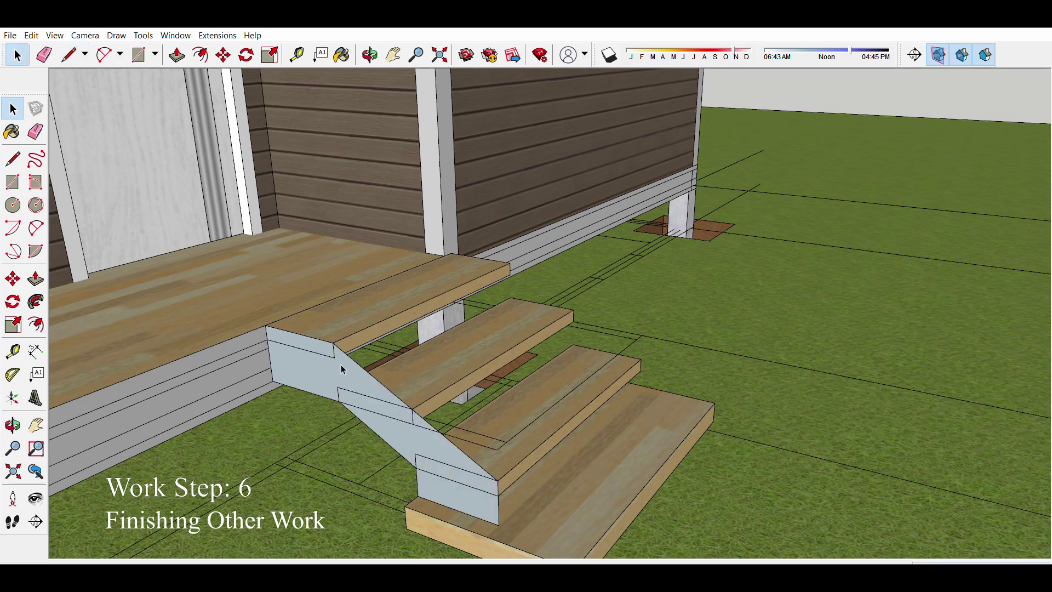
Step: Edit the first stringer and check it from the front of the house
double_click(382, 387)
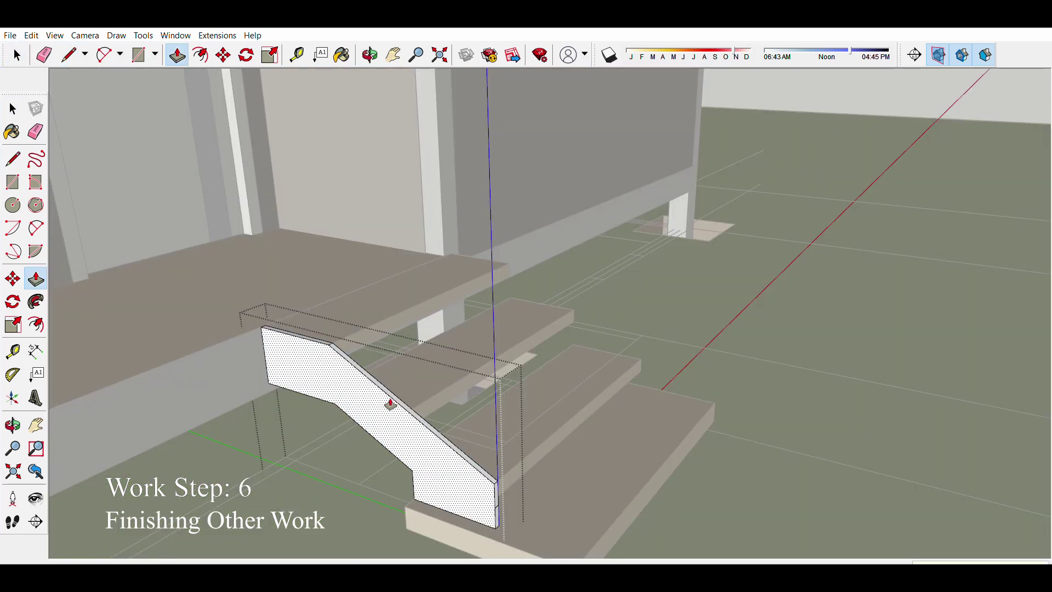
middle_drag(390, 404, 339, 346)
scroll(336, 349, down, 5)
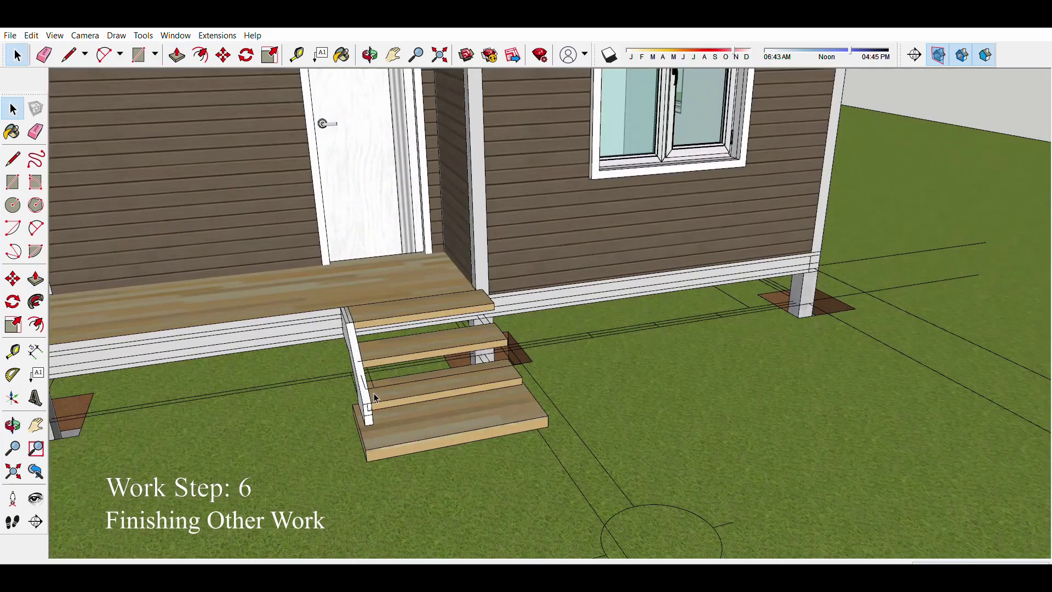
middle_drag(411, 346, 270, 367)
scroll(433, 339, up, 5)
scroll(433, 340, up, 5)
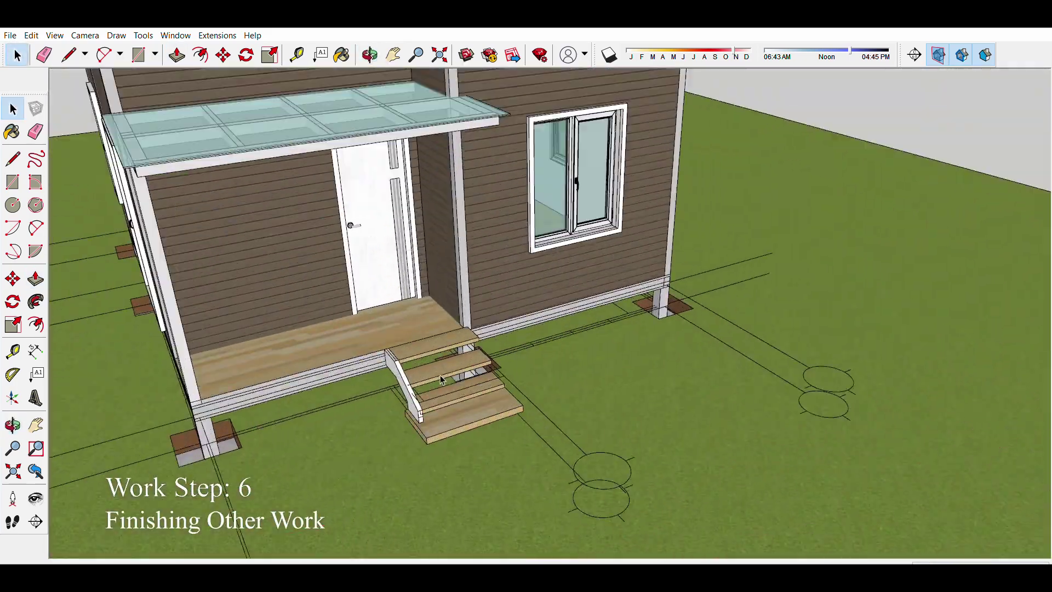
scroll(433, 340, up, 4)
Step: Copy the stringer to the other side of the stairs and adjust the copy
key(m)
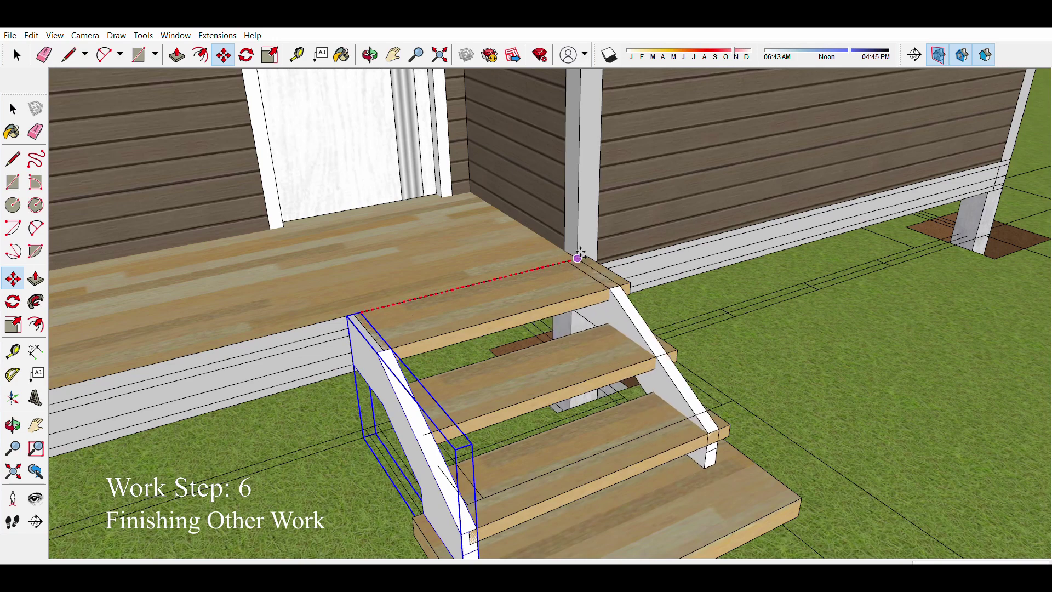
middle_drag(579, 253, 416, 284)
scroll(468, 319, up, 4)
double_click(469, 319)
key(p)
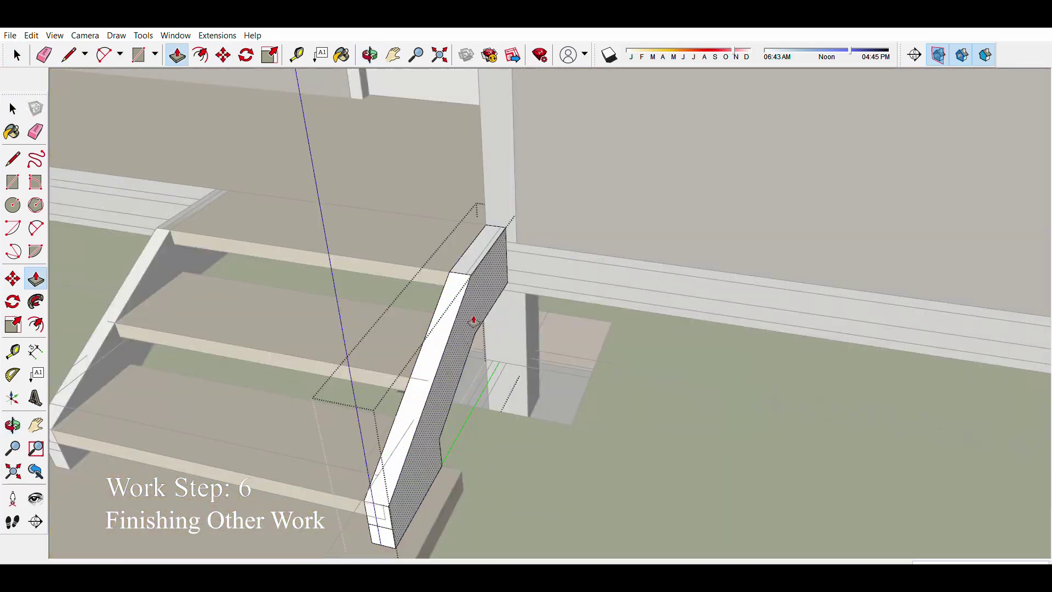
mouse_move(474, 321)
middle_down()
mouse_move(435, 329)
mouse_move(457, 378)
mouse_move(348, 394)
mouse_move(383, 367)
mouse_move(378, 405)
mouse_move(356, 340)
mouse_move(332, 386)
middle_up()
scroll(462, 409, down, 5)
scroll(389, 362, up, 3)
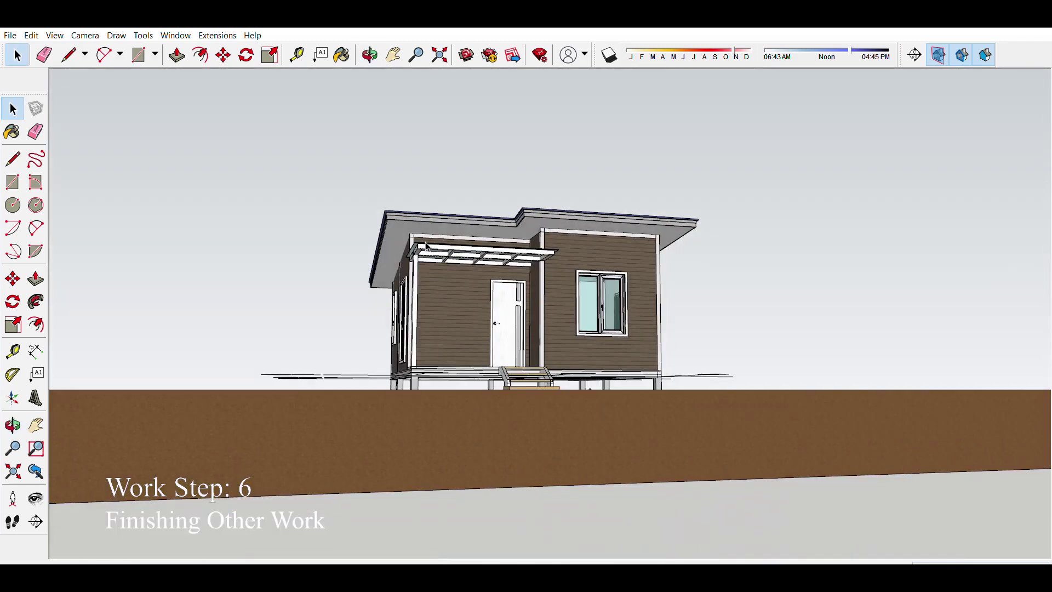
Step: Open the lower pergola end beam for editing and push/pull it toward its finished length
scroll(426, 244, up, 3)
scroll(449, 225, up, 3)
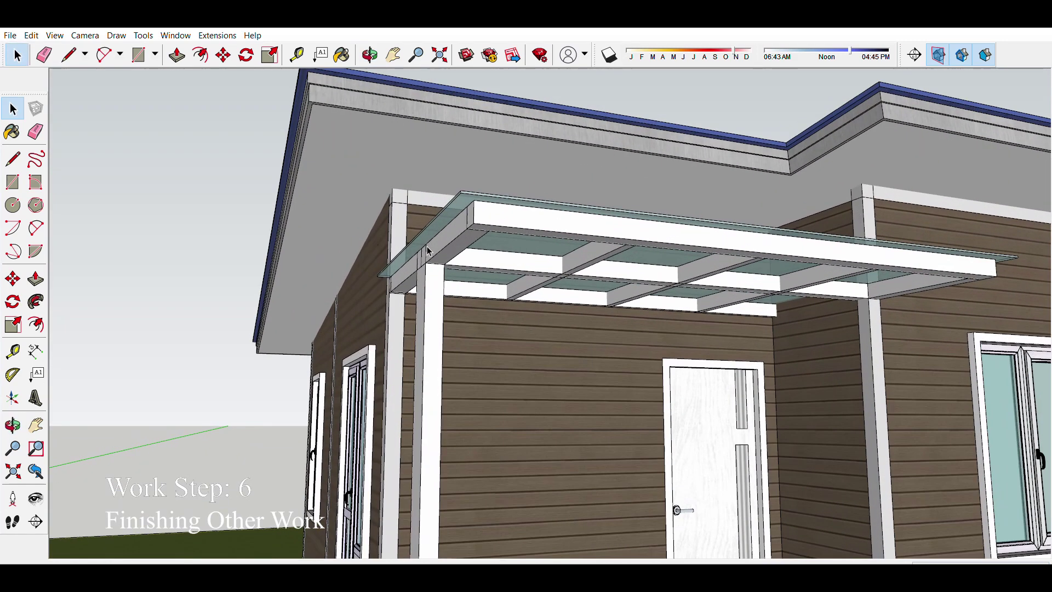
scroll(479, 206, up, 3)
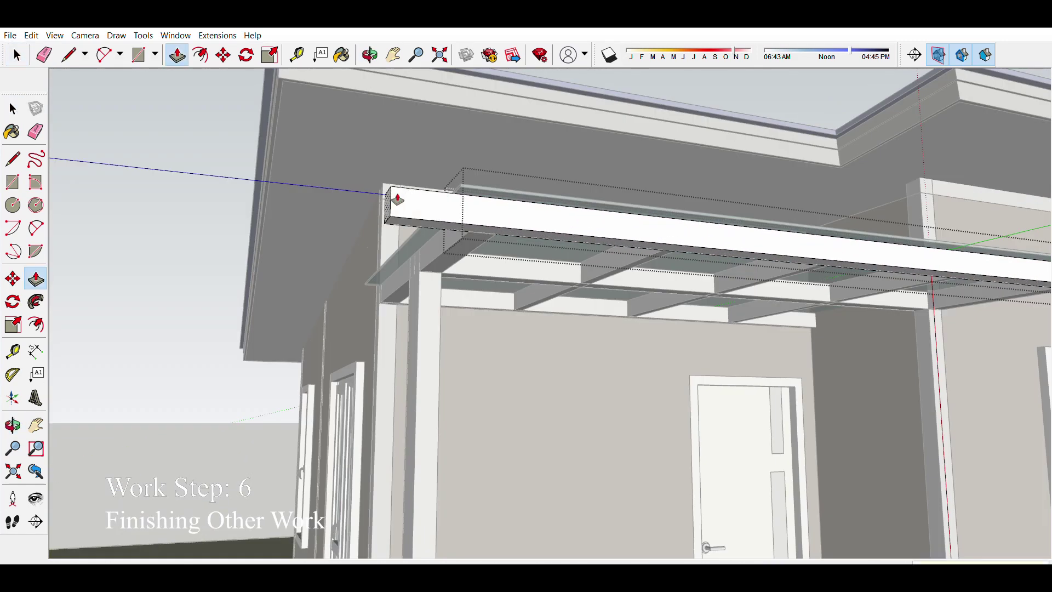
double_click(467, 265)
key(p)
key(space)
middle_drag(389, 266, 454, 274)
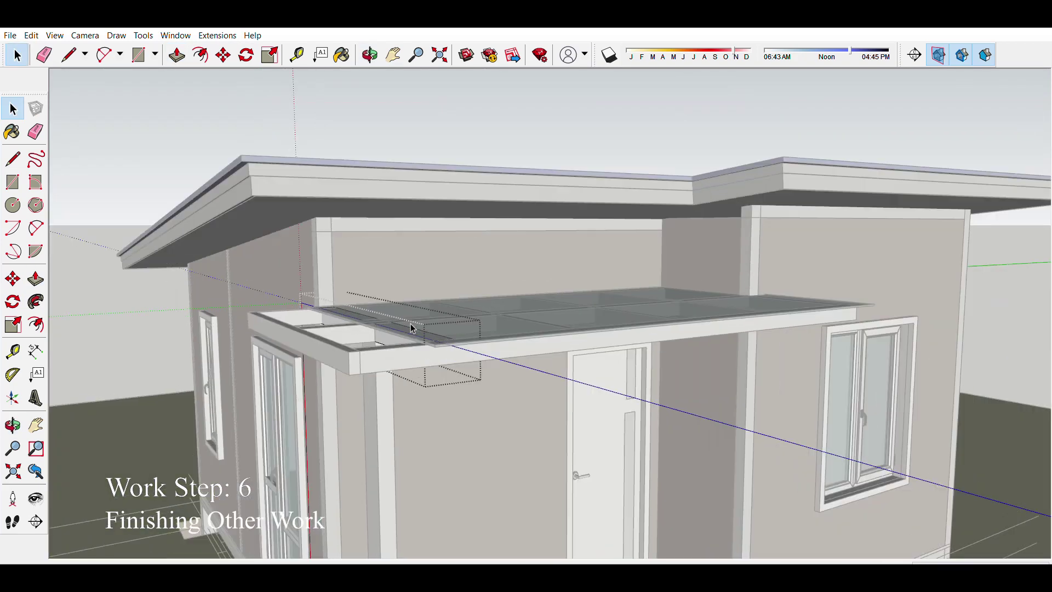
scroll(412, 328, up, 5)
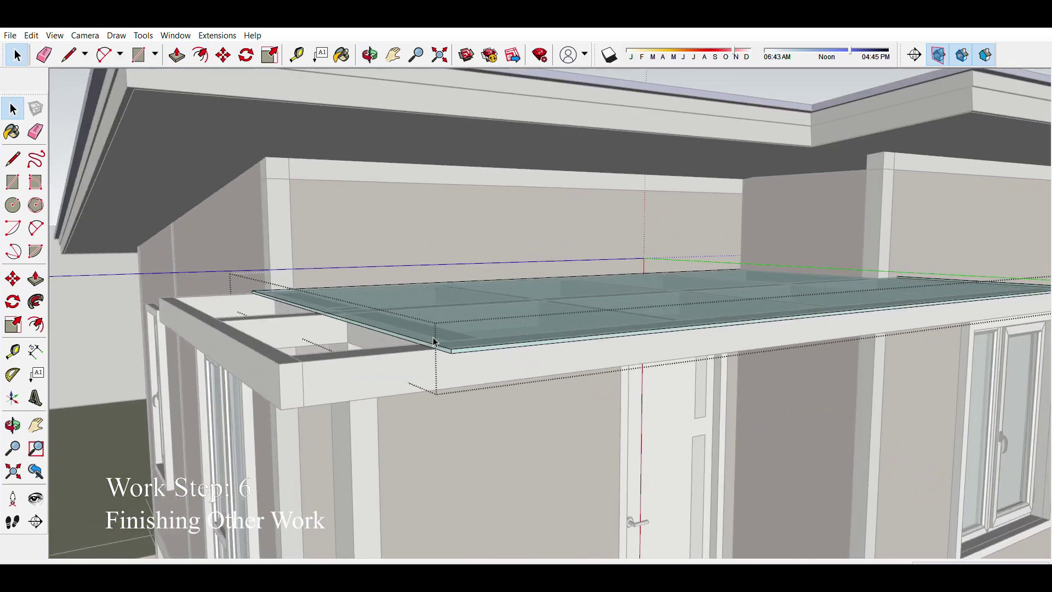
Step: Extend the glass canopy panel at the porch end, checking it from under the canopy
key(p)
middle_drag(229, 360, 545, 317)
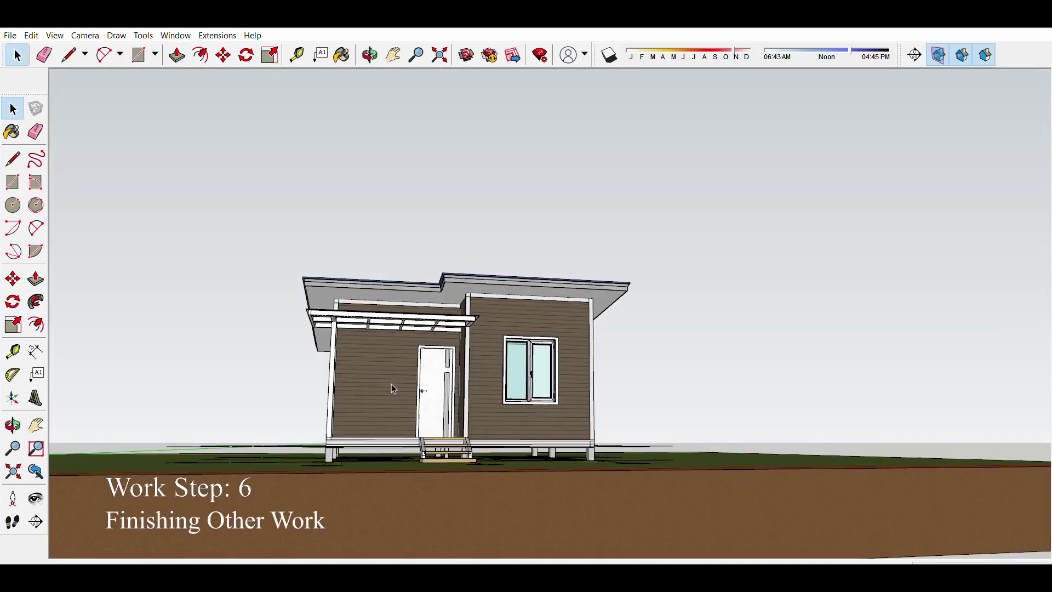
middle_drag(391, 383, 460, 361)
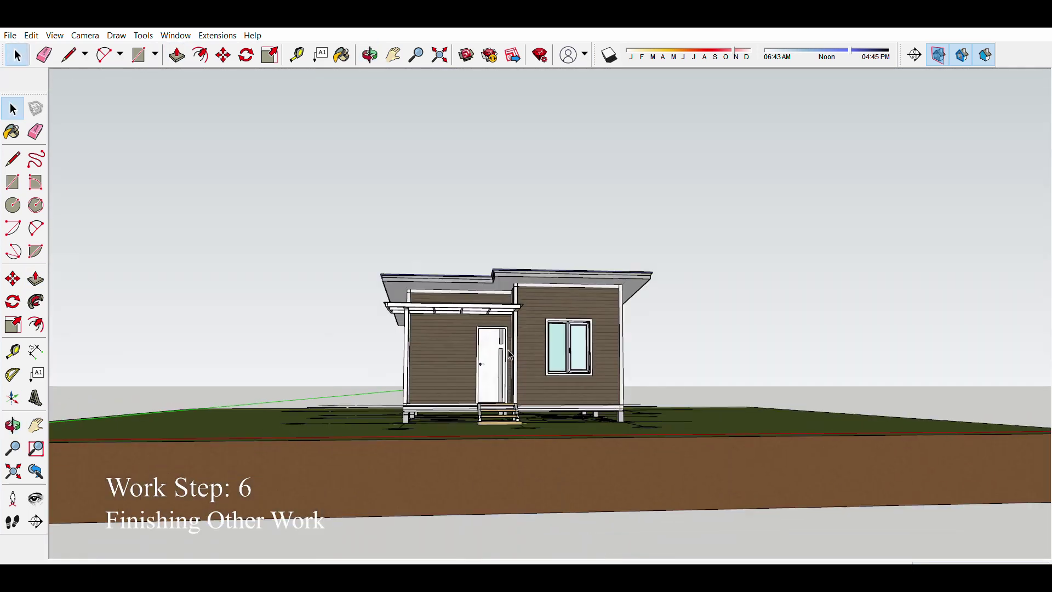
scroll(469, 361, up, 3)
middle_drag(468, 362, 496, 360)
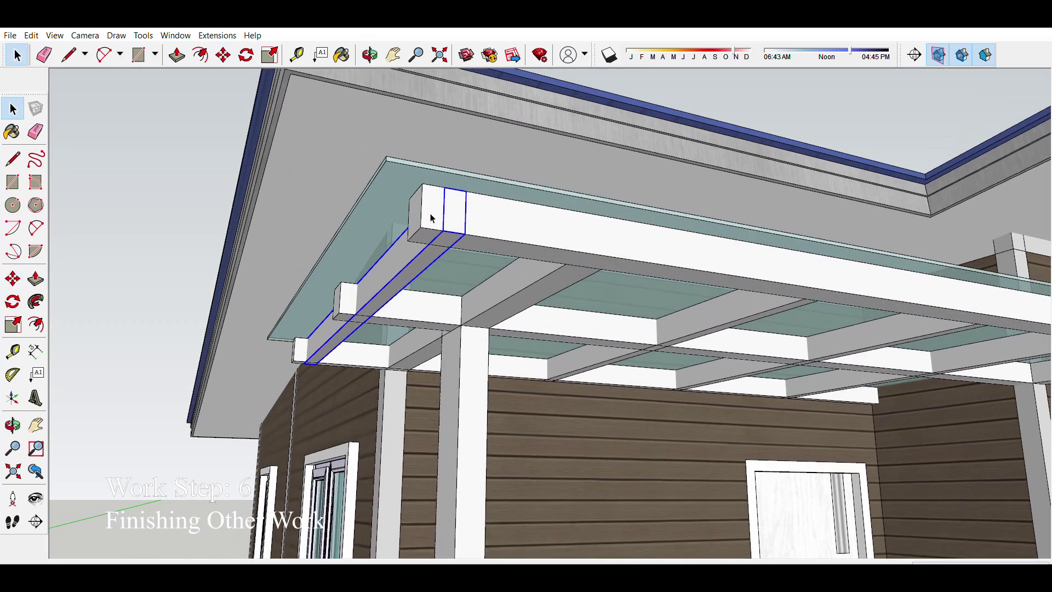
key(space)
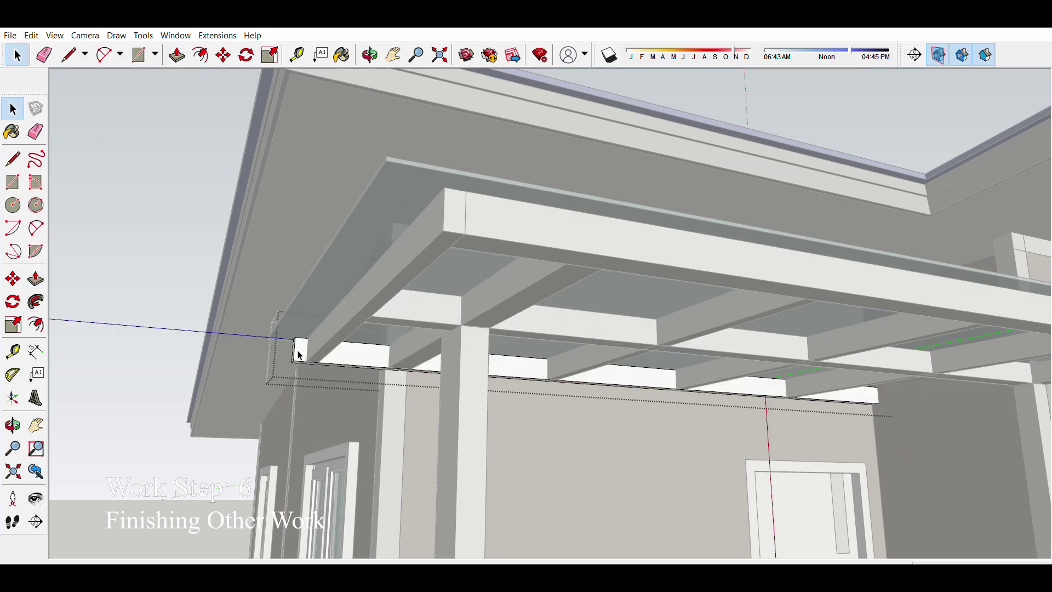
key(p)
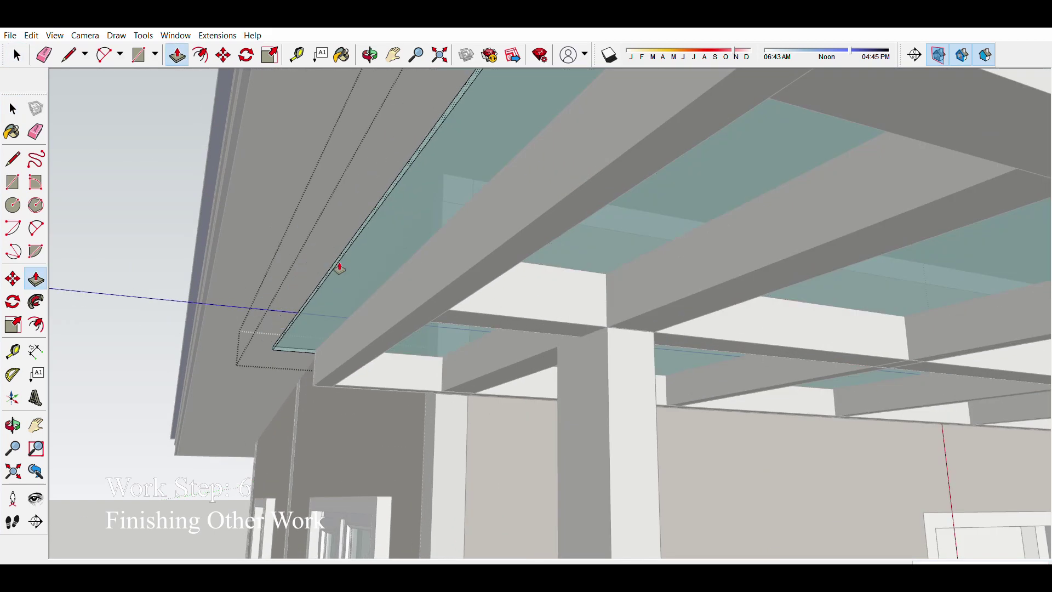
key(o)
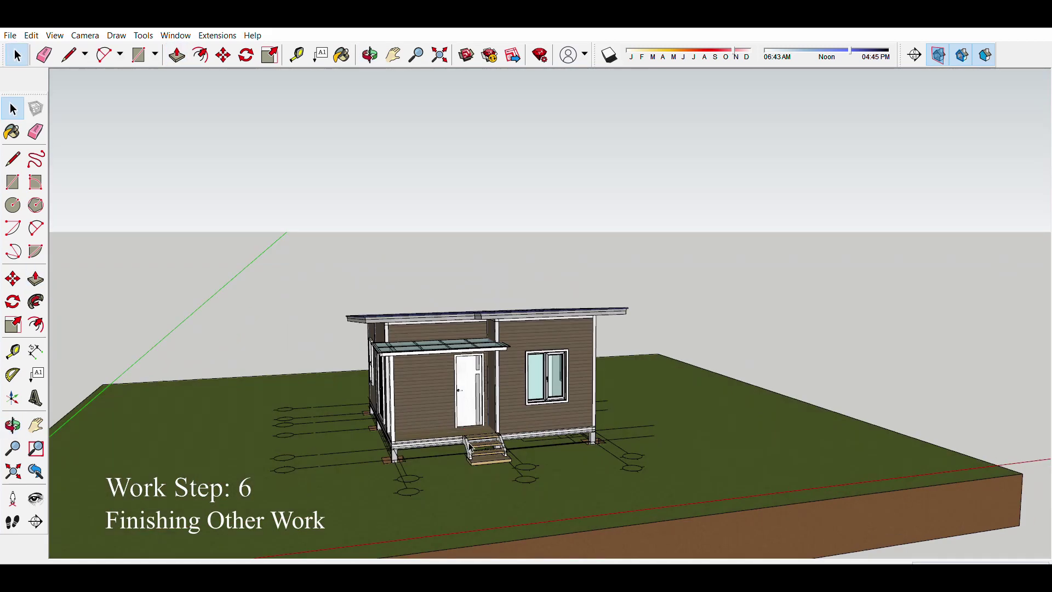
key(space)
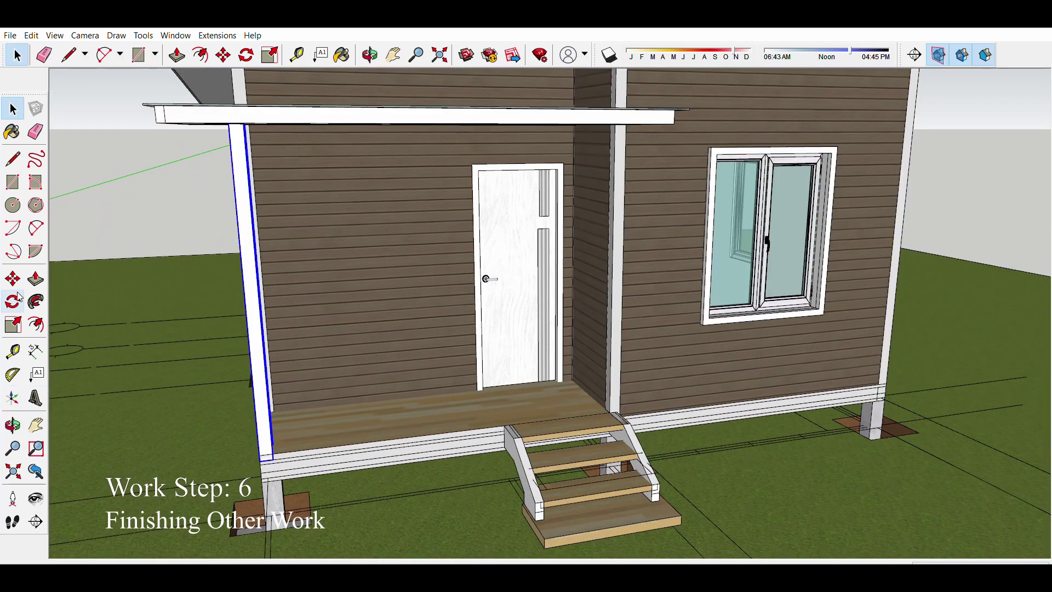
Step: Rotate the leaning board flat along the porch and lift it to railing height
click(18, 296)
scroll(275, 464, up, 3)
click(291, 482)
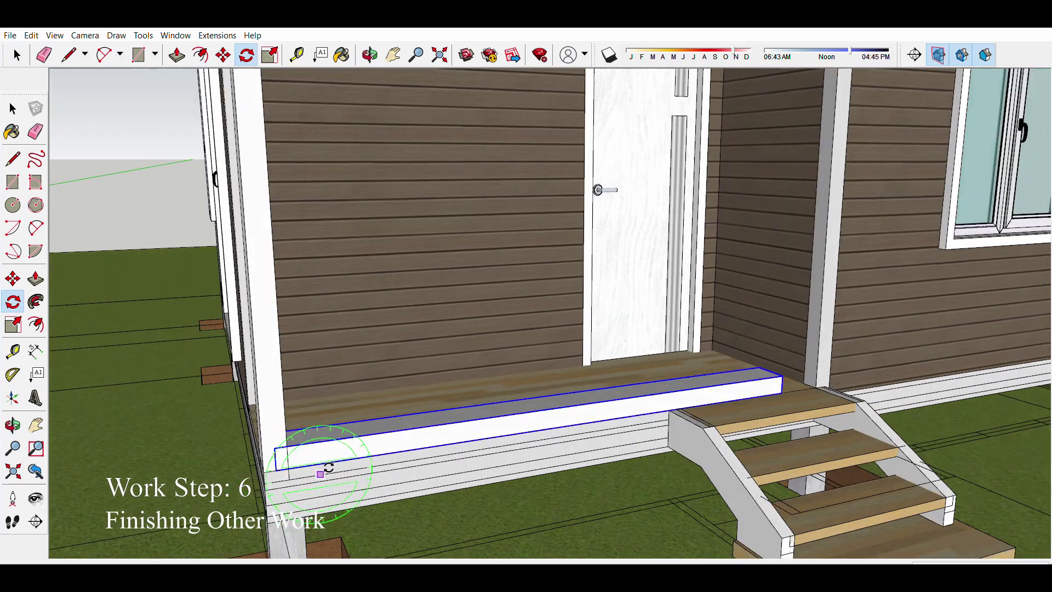
key(m)
scroll(294, 406, down, 10)
middle_drag(294, 407, 419, 290)
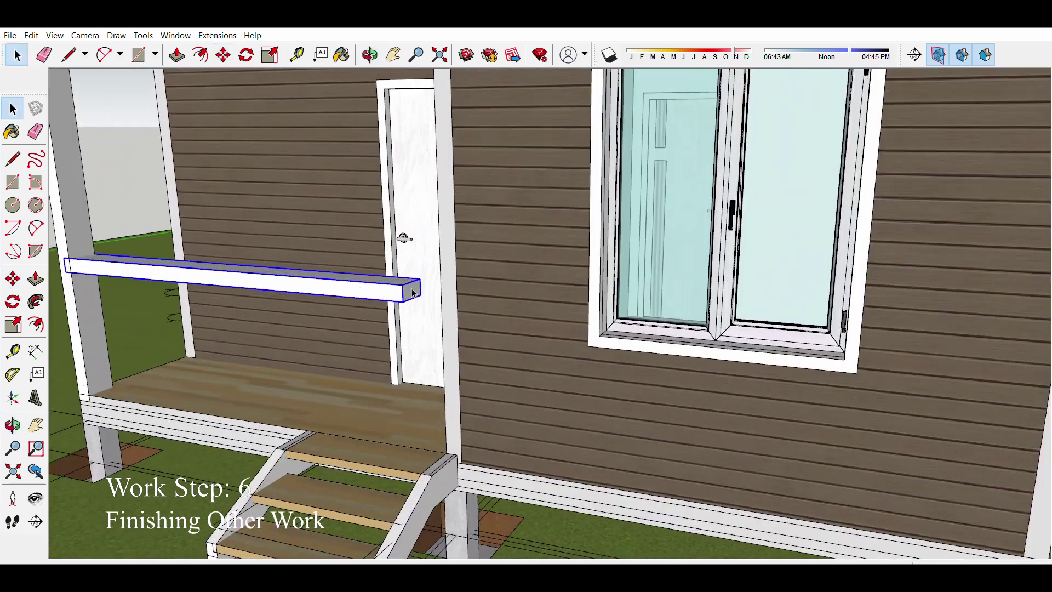
scroll(419, 291, up, 8)
Step: Push/pull the rail board's end to run the length of the porch front
key(p)
scroll(320, 432, down, 5)
mouse_move(265, 371)
middle_down()
mouse_move(387, 387)
mouse_move(340, 372)
middle_up()
scroll(579, 356, up, 6)
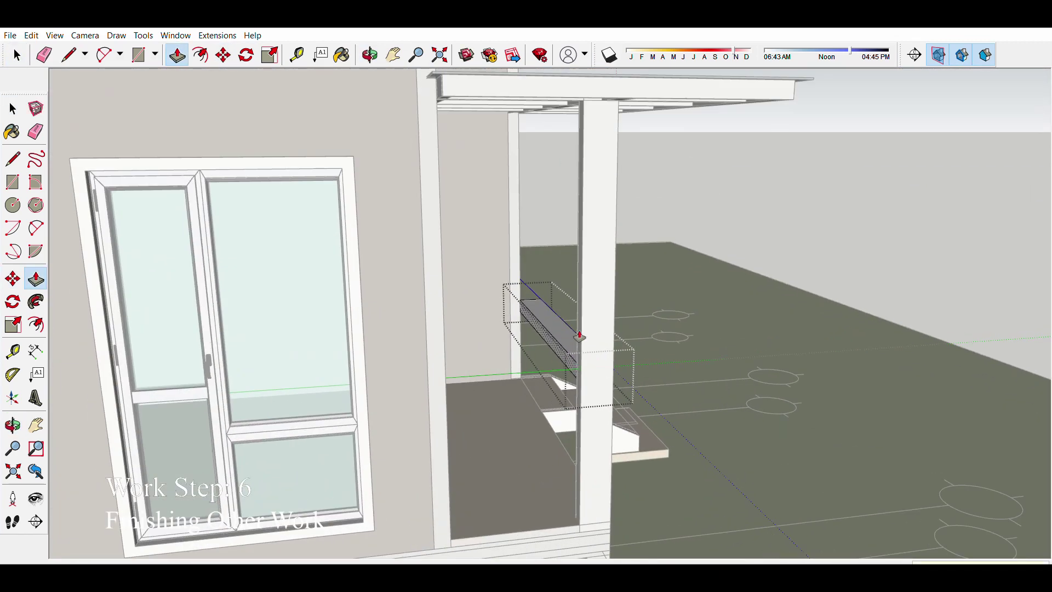
mouse_move(579, 336)
middle_down()
mouse_move(433, 378)
mouse_move(544, 389)
middle_up()
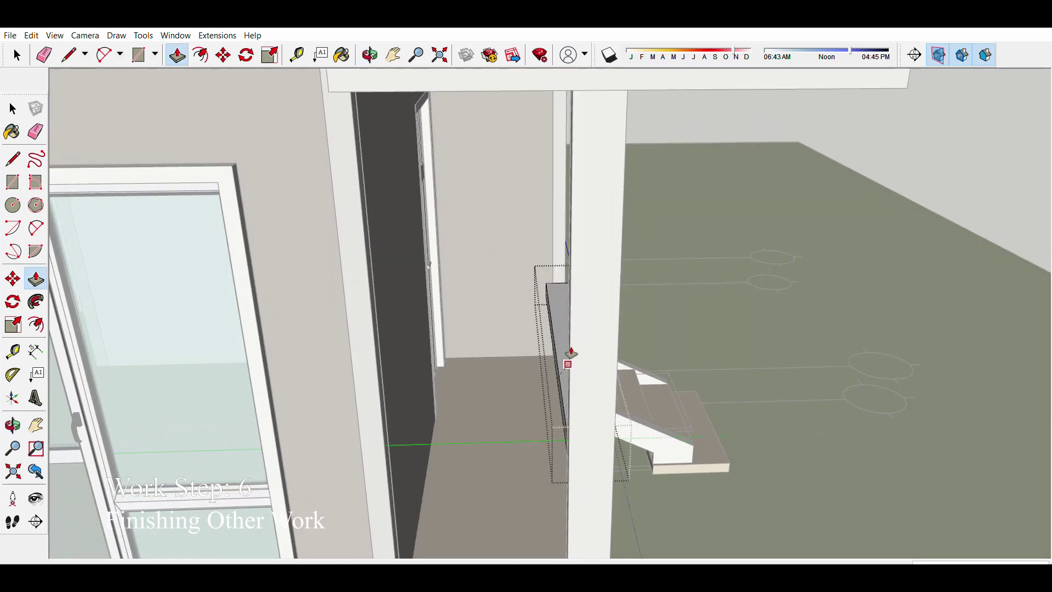
mouse_move(570, 354)
middle_down()
mouse_move(587, 338)
mouse_move(477, 348)
mouse_move(298, 251)
mouse_move(351, 337)
middle_up()
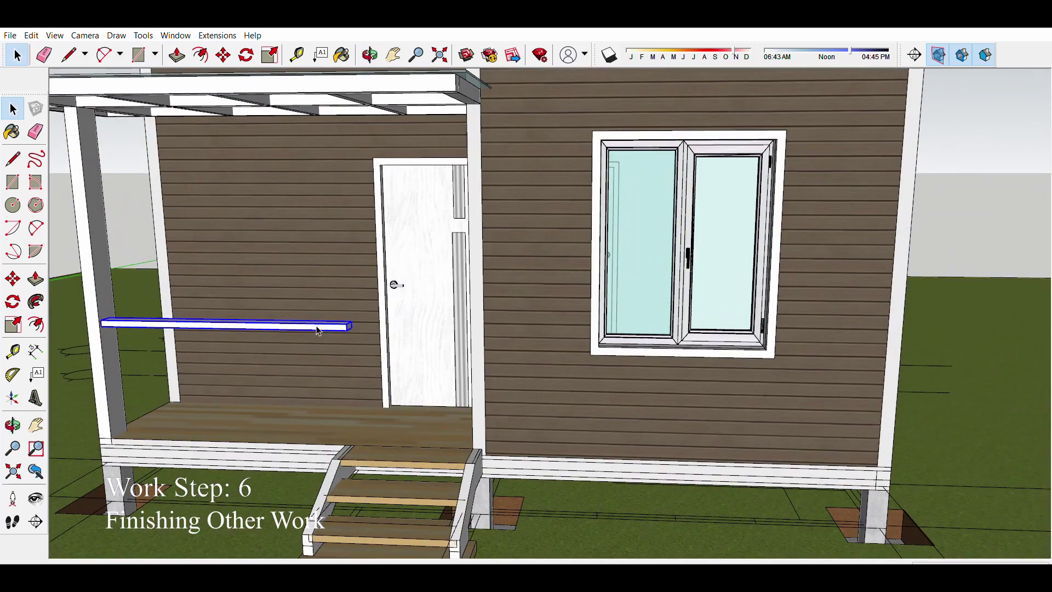
Step: Add the railing's end post, bottom rail and evenly spaced vertical balusters
click(12, 300)
scroll(353, 326, up, 3)
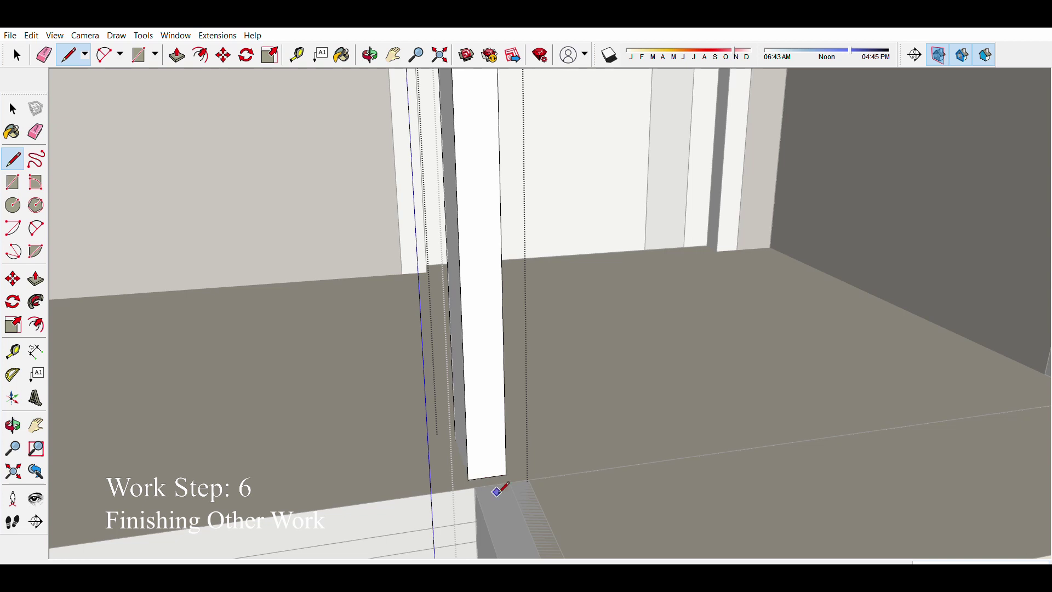
key(space)
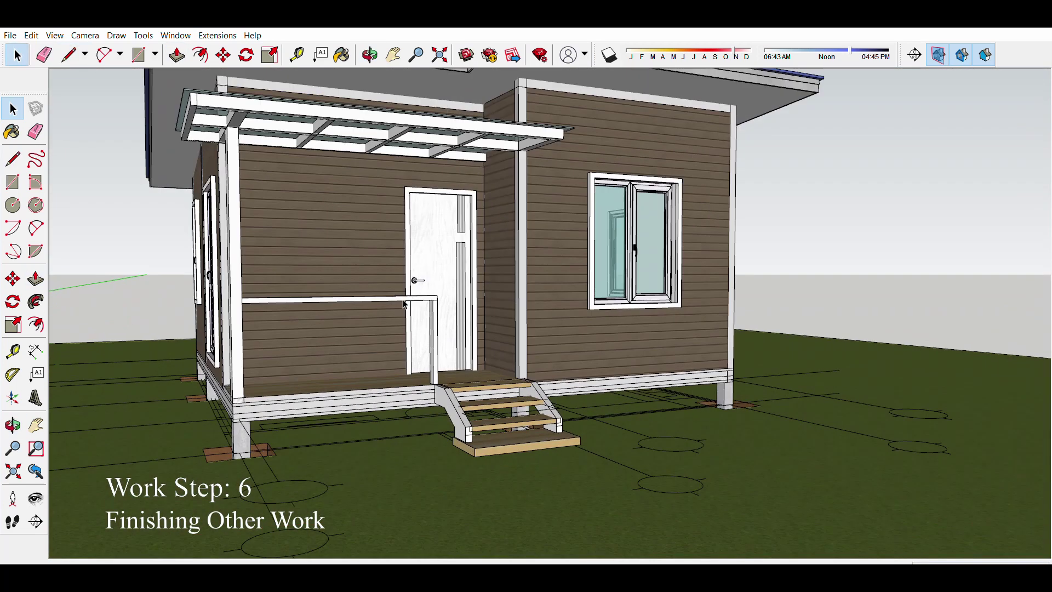
scroll(445, 300, up, 2)
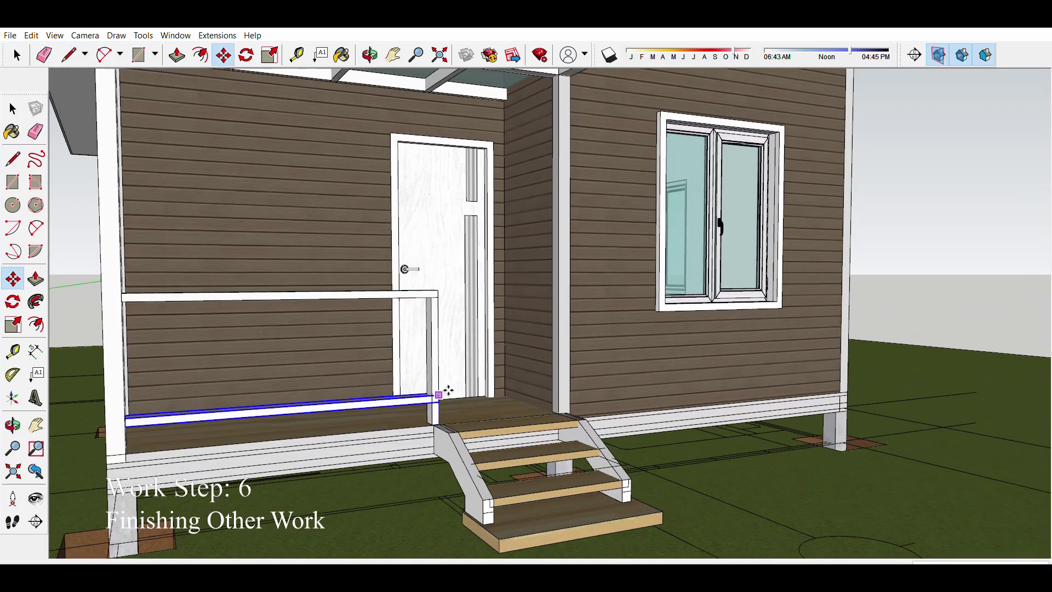
key(p)
scroll(400, 392, up, 3)
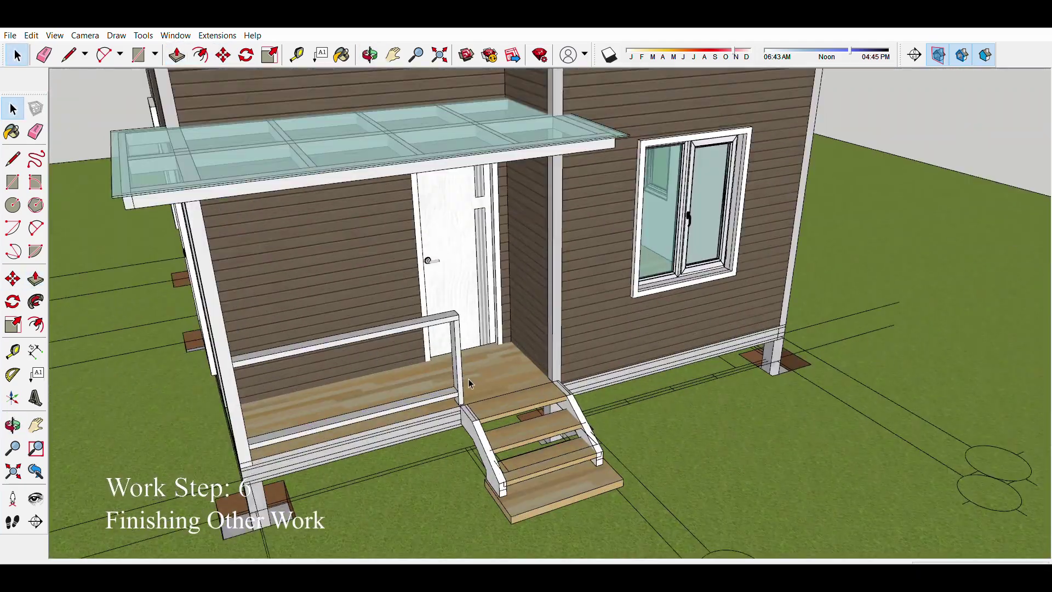
key(m)
scroll(449, 383, up, 4)
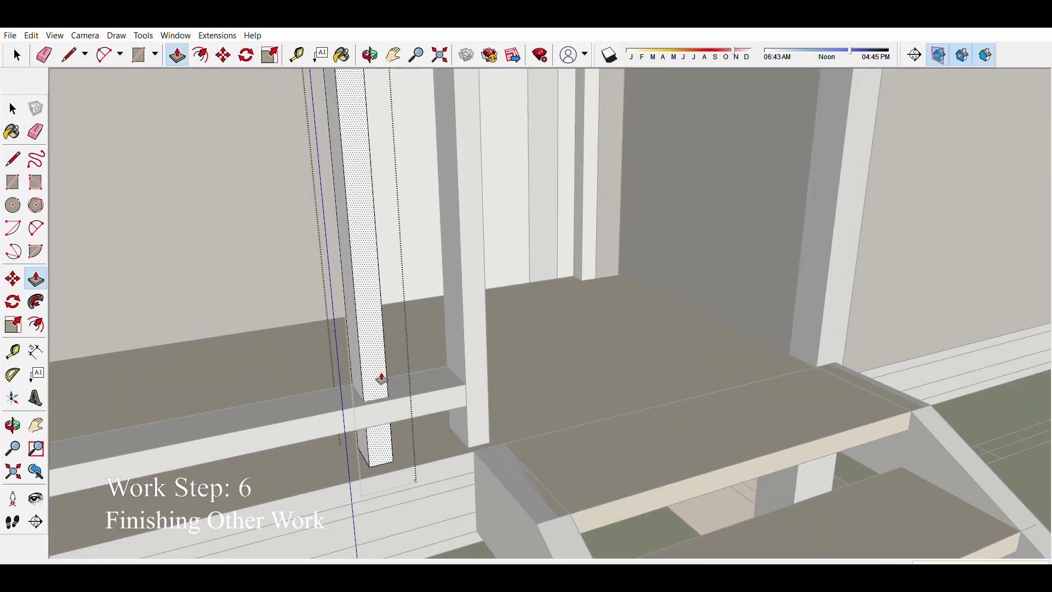
mouse_move(381, 378)
middle_down()
mouse_move(502, 424)
mouse_move(775, 491)
mouse_move(827, 216)
mouse_move(338, 409)
middle_up()
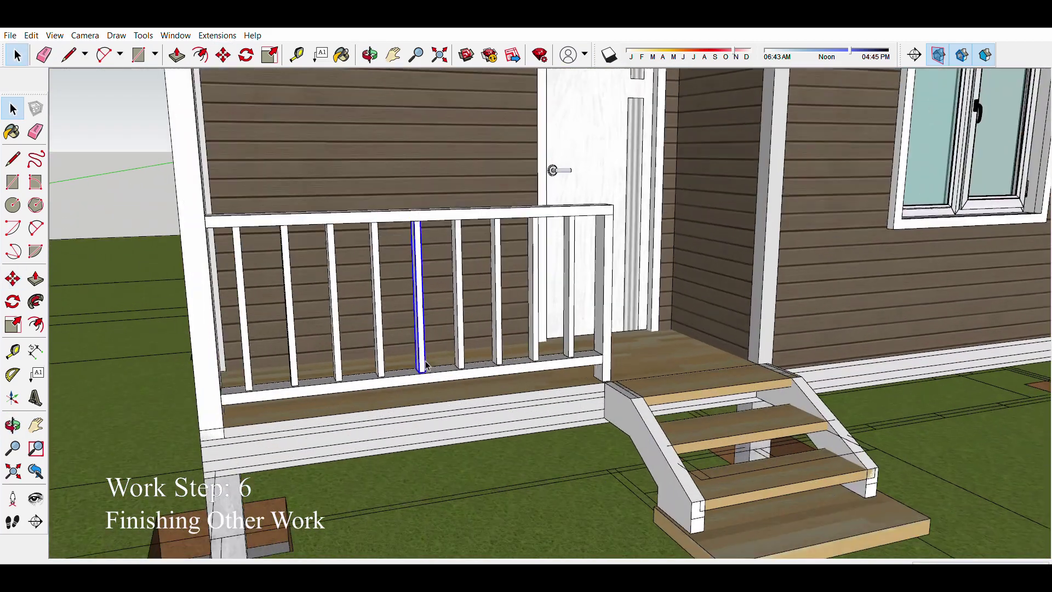
Step: Trim the baluster's end with Push/Pull and reposition it in the railing
scroll(426, 366, up, 4)
key(m)
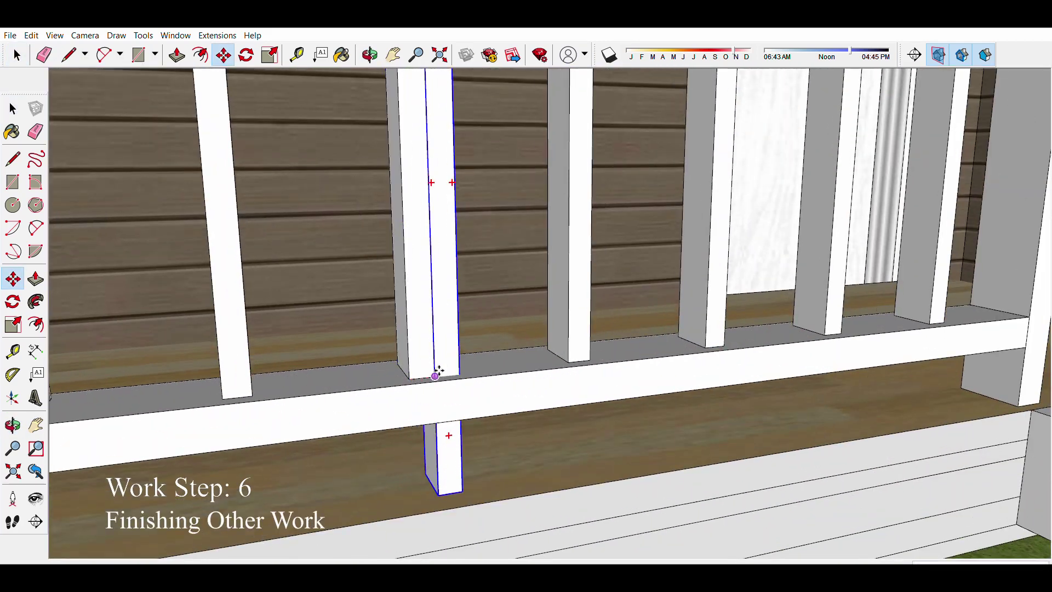
middle_drag(435, 433, 460, 299)
key(p)
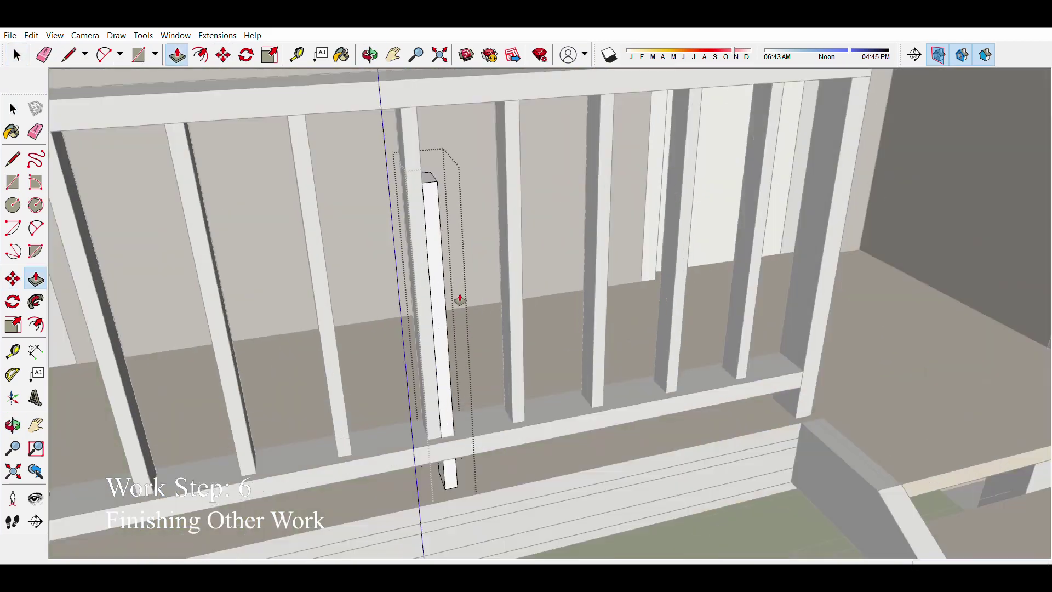
scroll(516, 407, down, 5)
key(Escape)
key(m)
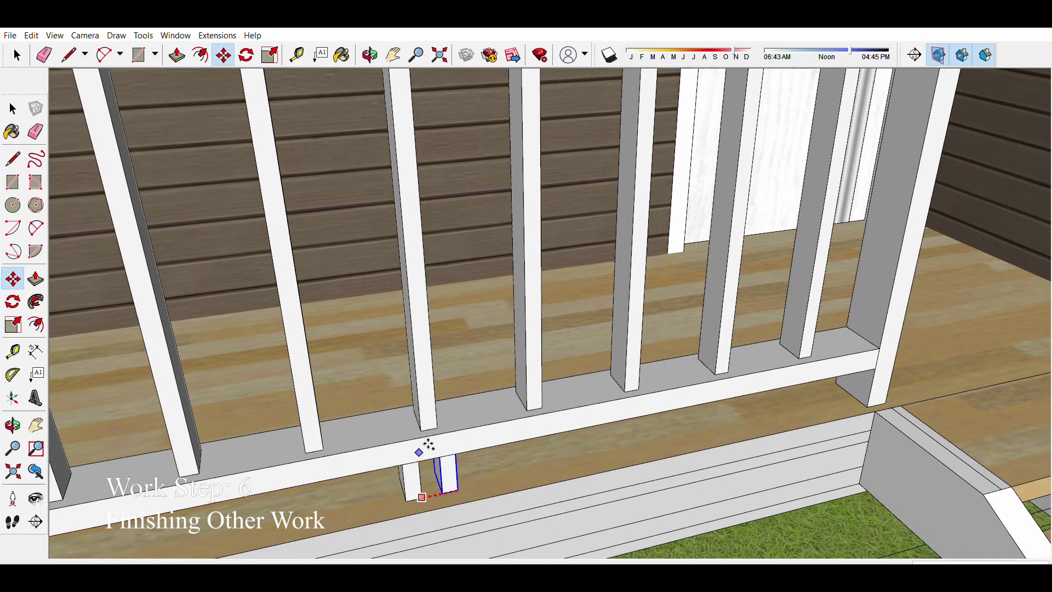
mouse_move(446, 476)
middle_down()
mouse_move(383, 341)
mouse_move(435, 348)
mouse_move(440, 431)
middle_up()
scroll(383, 341, down, 10)
key(space)
scroll(440, 431, up, 5)
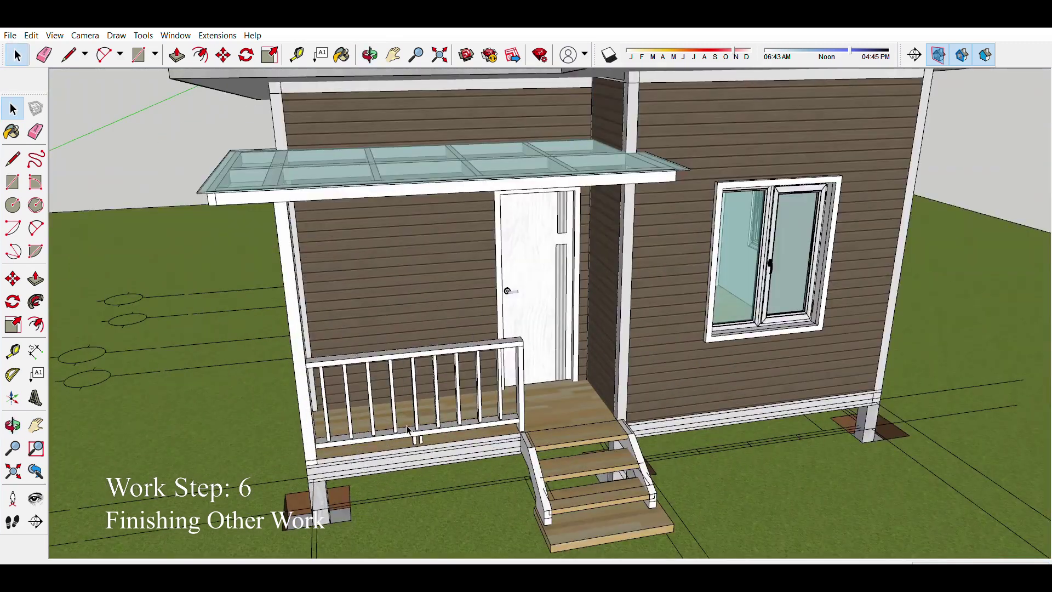
scroll(440, 431, up, 5)
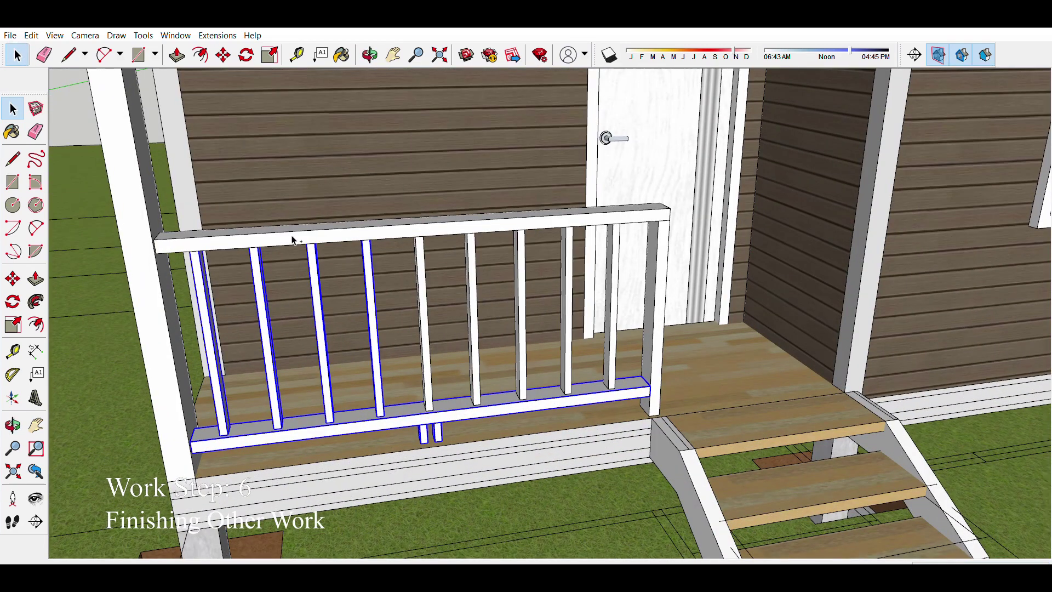
Step: Make a 90° rotated copy of the porch railing and move it to the porch's side end
mouse_move(463, 355)
middle_down()
mouse_move(395, 425)
mouse_move(331, 347)
middle_up()
click(13, 301)
scroll(328, 406, up, 3)
click(329, 406)
click(376, 384)
key(m)
scroll(565, 365, up, 2)
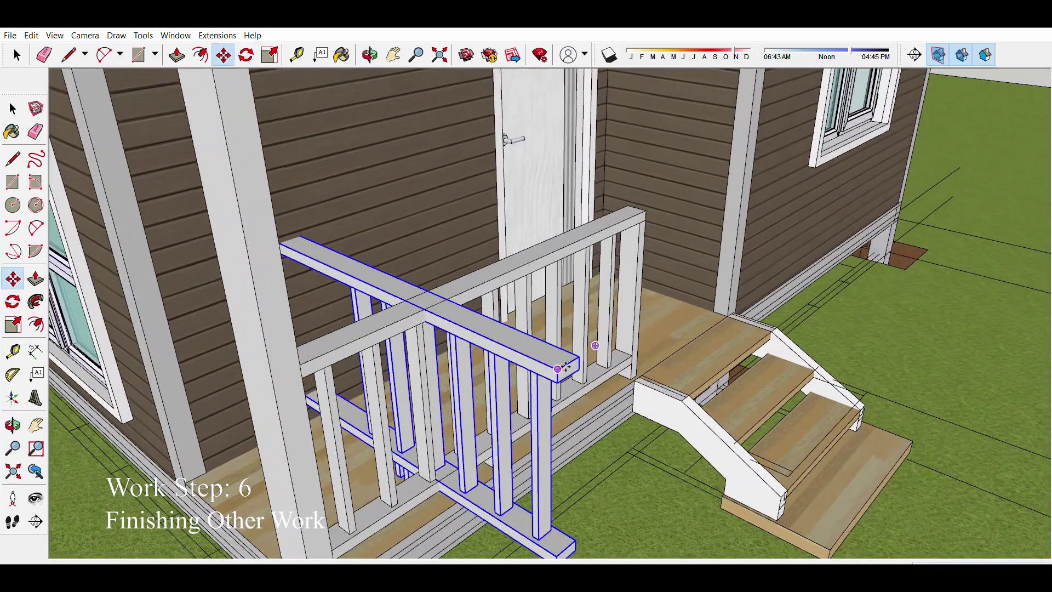
scroll(356, 325, down, 3)
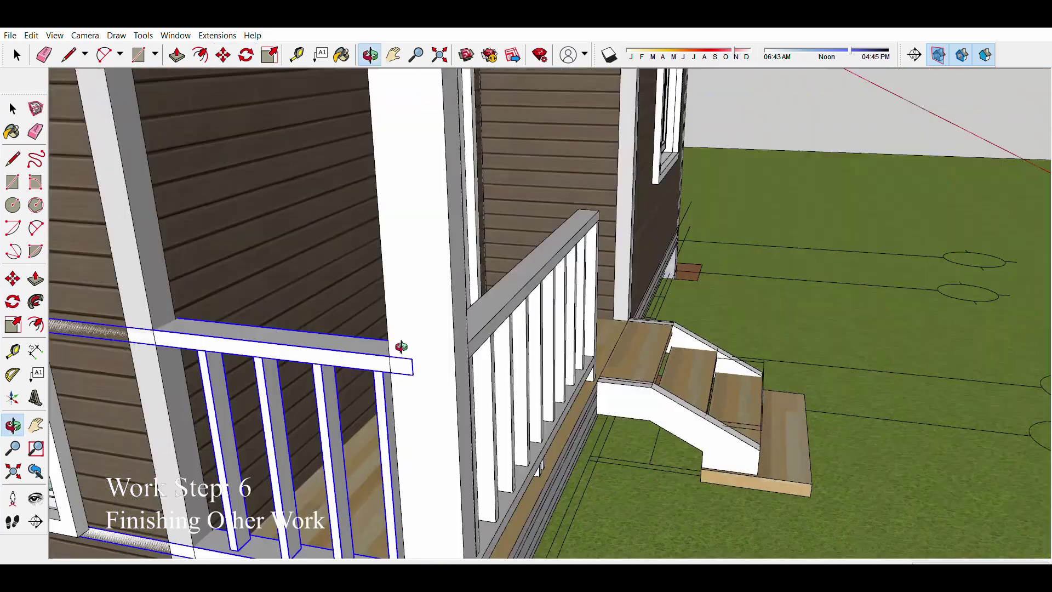
middle_drag(402, 347, 505, 316)
scroll(481, 348, up, 3)
scroll(481, 349, up, 3)
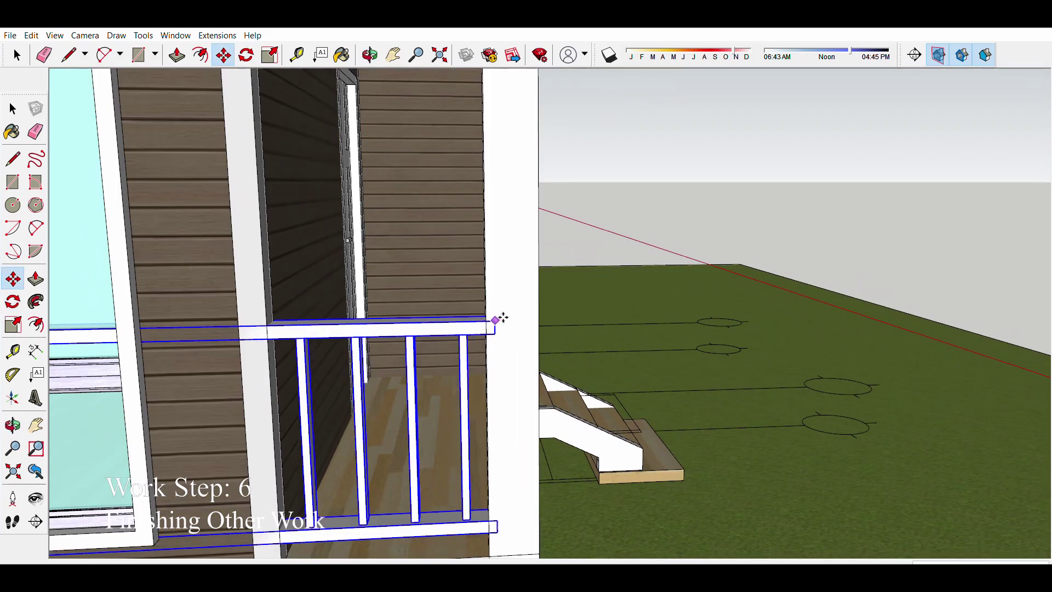
scroll(481, 349, down, 3)
key(space)
Step: Stretch the side railing's rails to fit between the corner post and the house wall
scroll(382, 402, up, 3)
scroll(382, 401, up, 2)
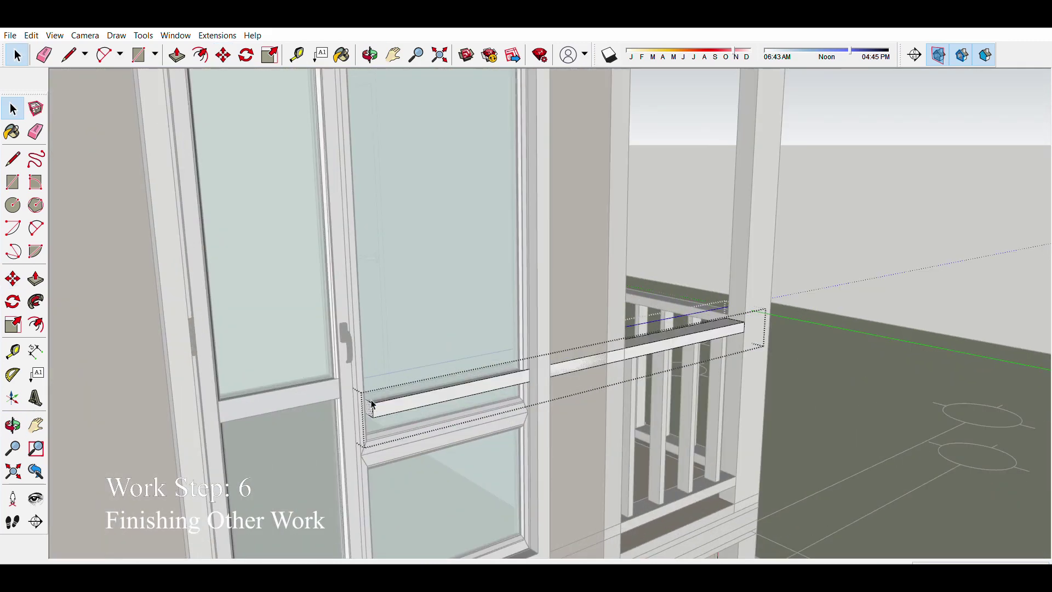
scroll(381, 402, down, 3)
middle_drag(481, 316, 542, 460)
scroll(542, 460, up, 3)
scroll(388, 498, down, 2)
key(p)
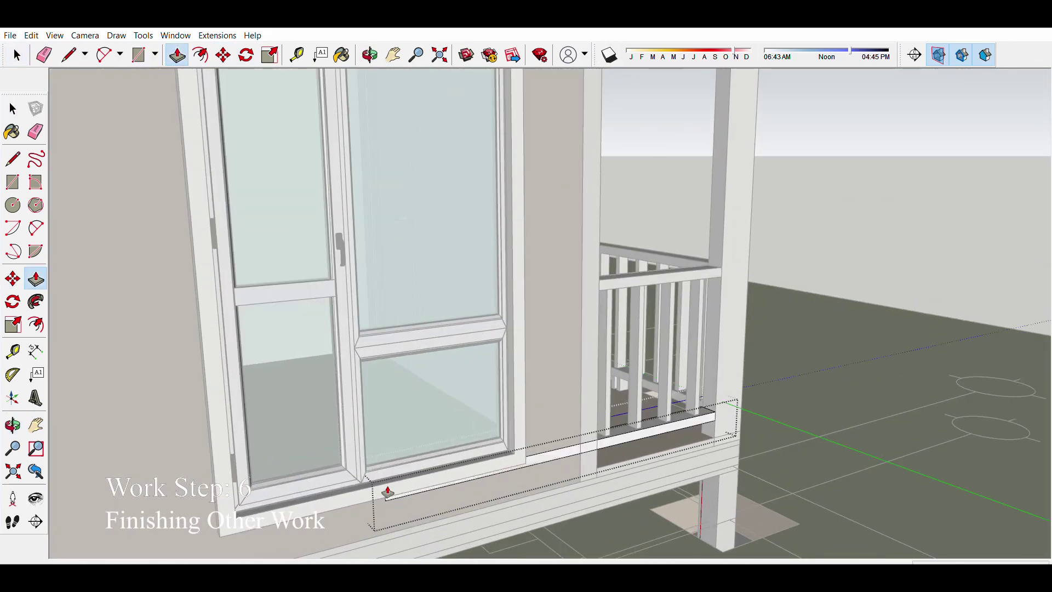
scroll(376, 463, down, 2)
middle_drag(376, 463, 477, 394)
scroll(427, 404, up, 3)
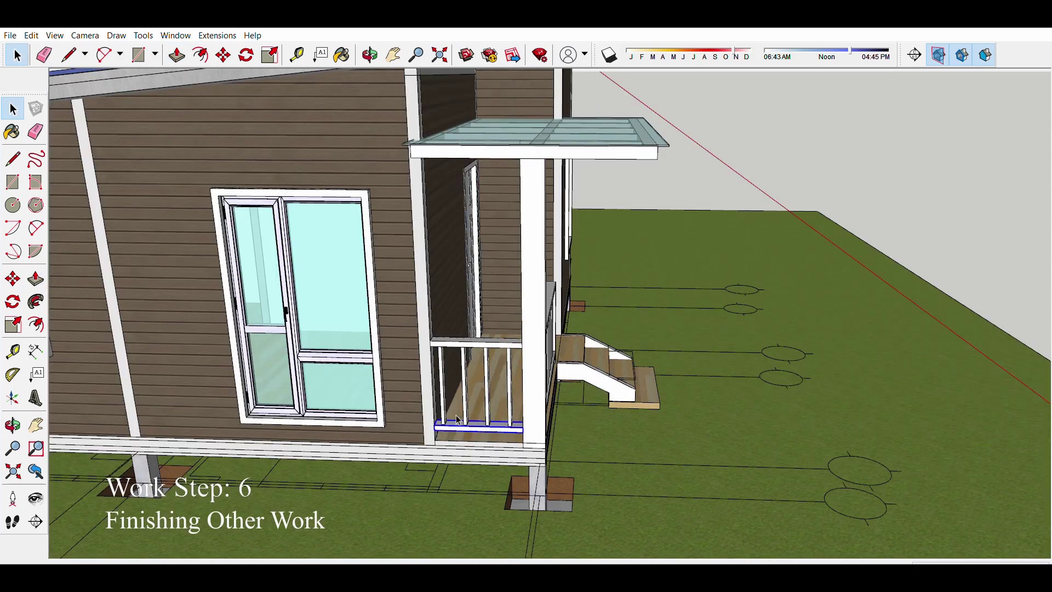
scroll(457, 419, down, 5)
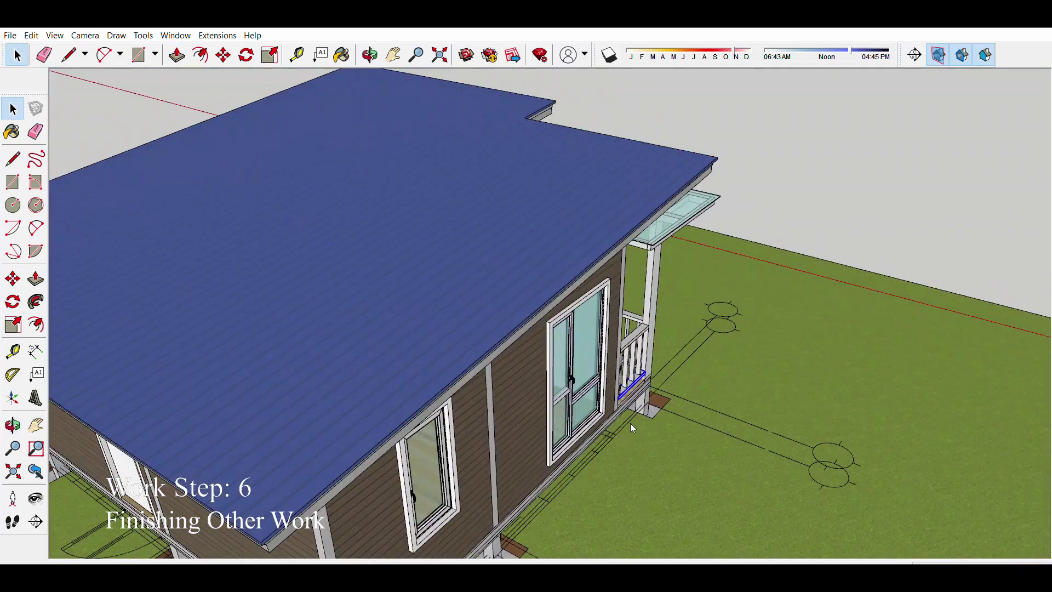
key(o)
mouse_move(528, 380)
mouse_down()
mouse_move(381, 274)
mouse_move(383, 339)
mouse_up()
scroll(381, 274, up, 3)
scroll(380, 274, down, 5)
Step: Orbit around the stair stringer and the house front to inspect the porch steps
scroll(385, 368, up, 5)
key(space)
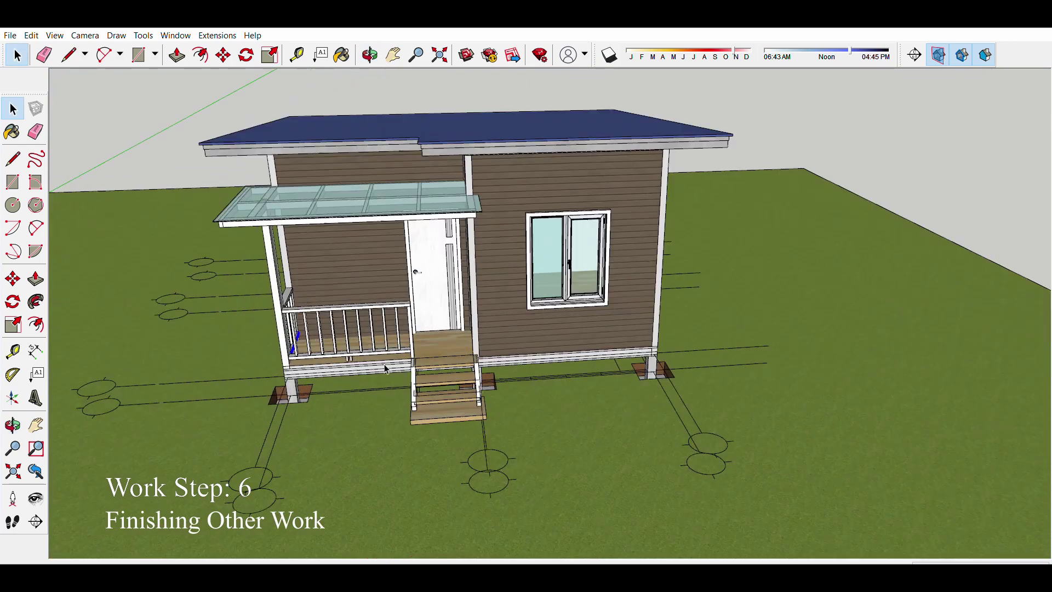
scroll(421, 399, up, 3)
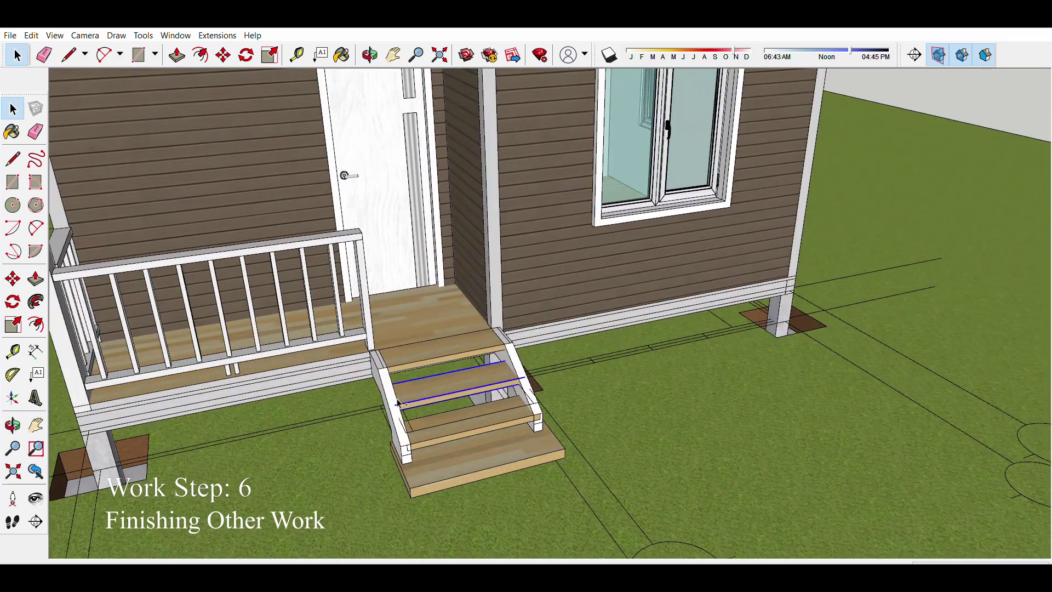
scroll(399, 404, down, 5)
middle_drag(398, 403, 457, 370)
scroll(456, 369, up, 3)
scroll(457, 369, up, 3)
key(m)
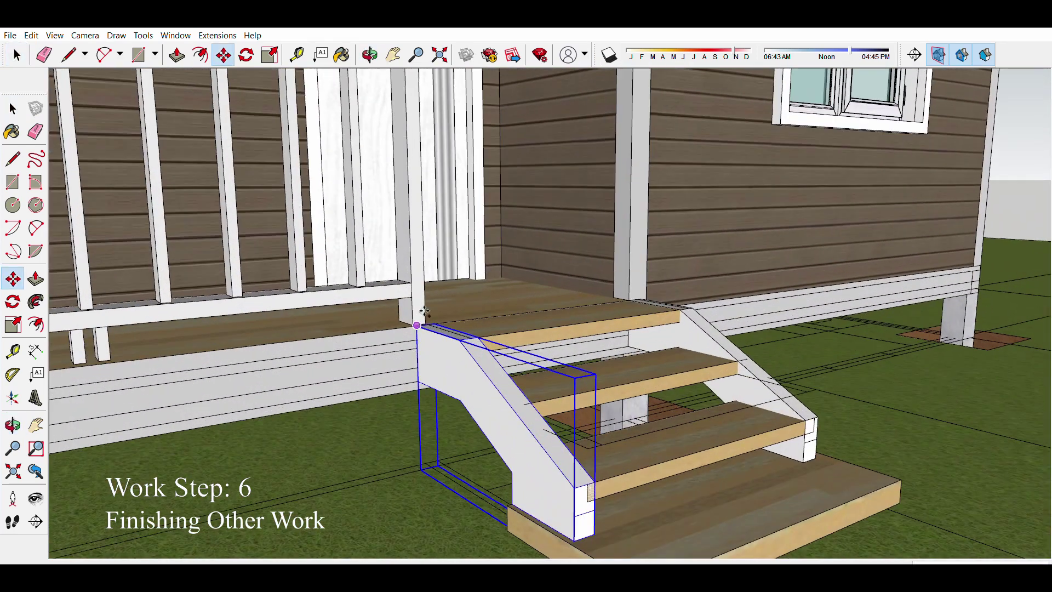
scroll(425, 311, down, 3)
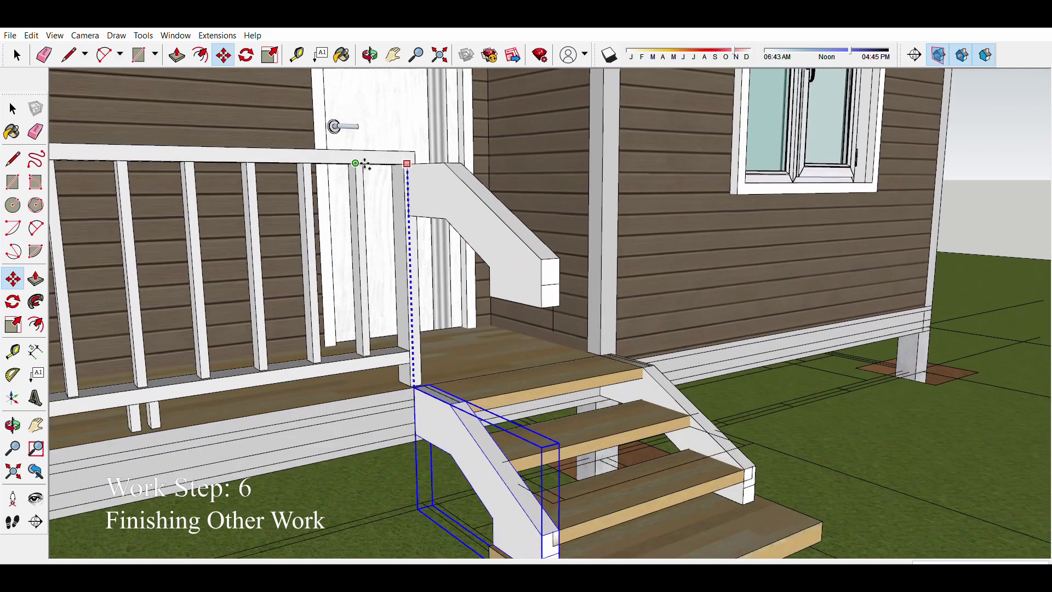
scroll(383, 205, down, 3)
middle_drag(384, 205, 242, 310)
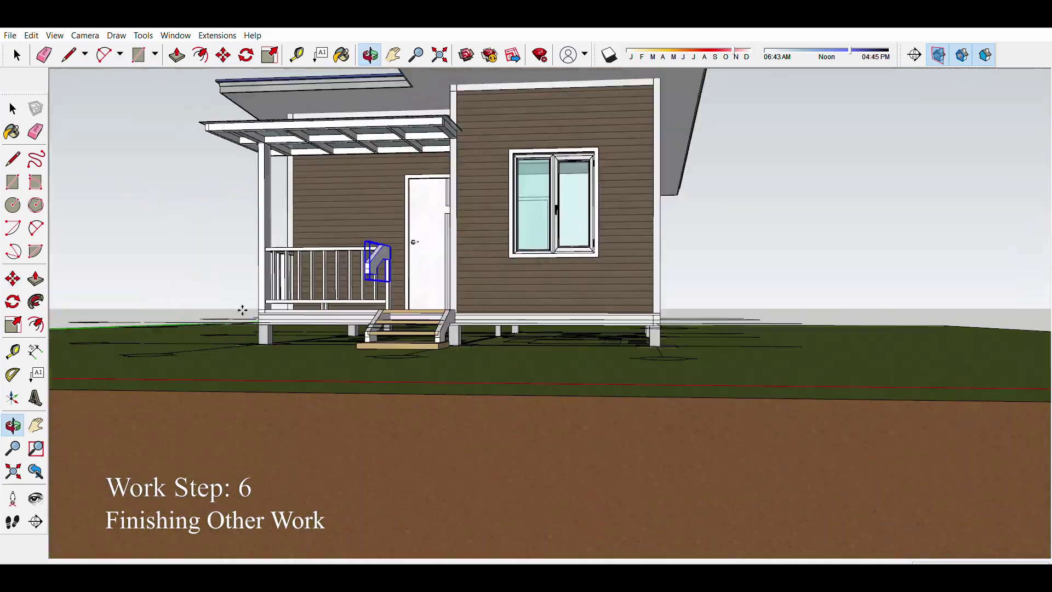
scroll(328, 257, up, 5)
scroll(307, 246, up, 4)
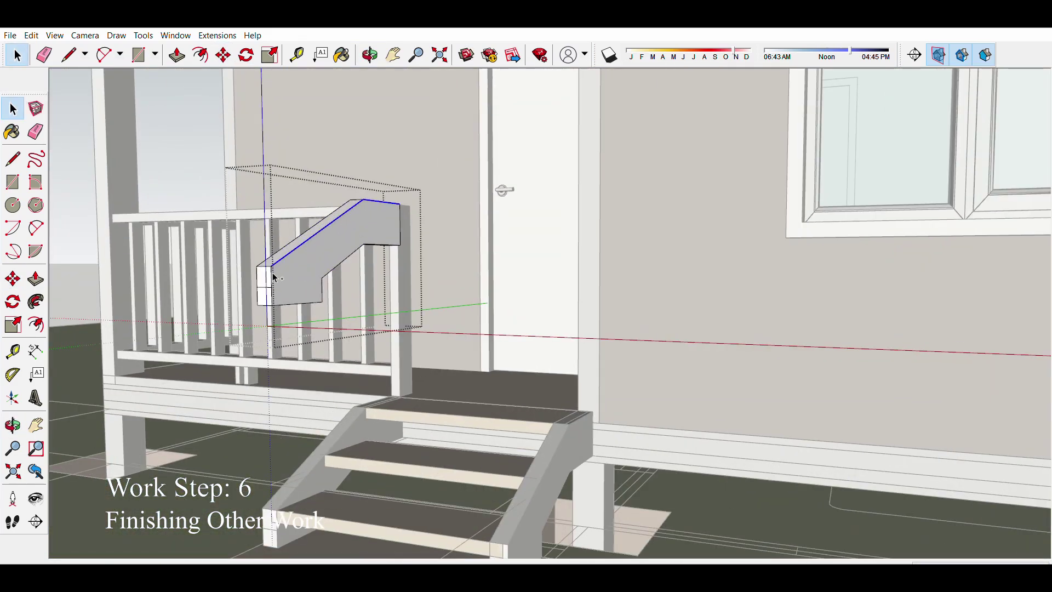
scroll(326, 246, up, 1)
Step: Orbit around the porch railing to inspect its top and the stair handrail's lower end
key(m)
key(space)
scroll(284, 282, up, 1)
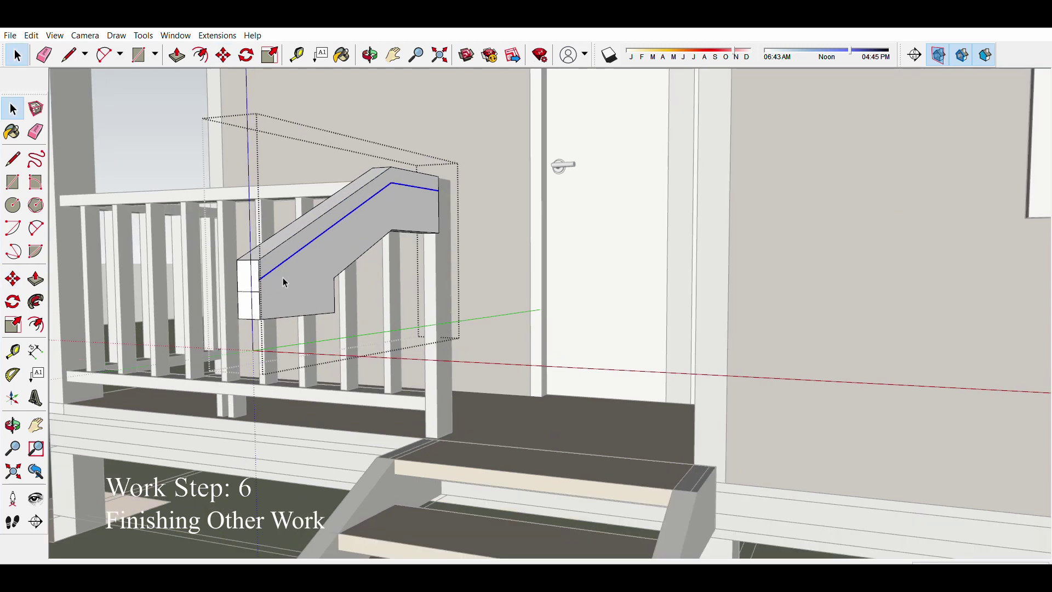
scroll(301, 277, down, 3)
middle_drag(301, 277, 392, 369)
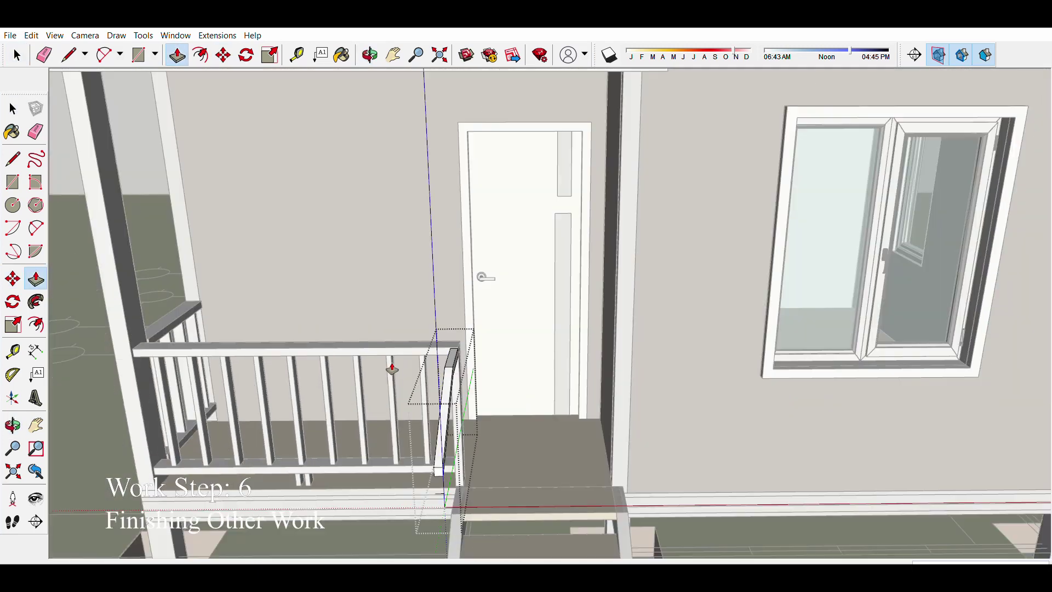
scroll(393, 368, down, 3)
scroll(418, 343, up, 3)
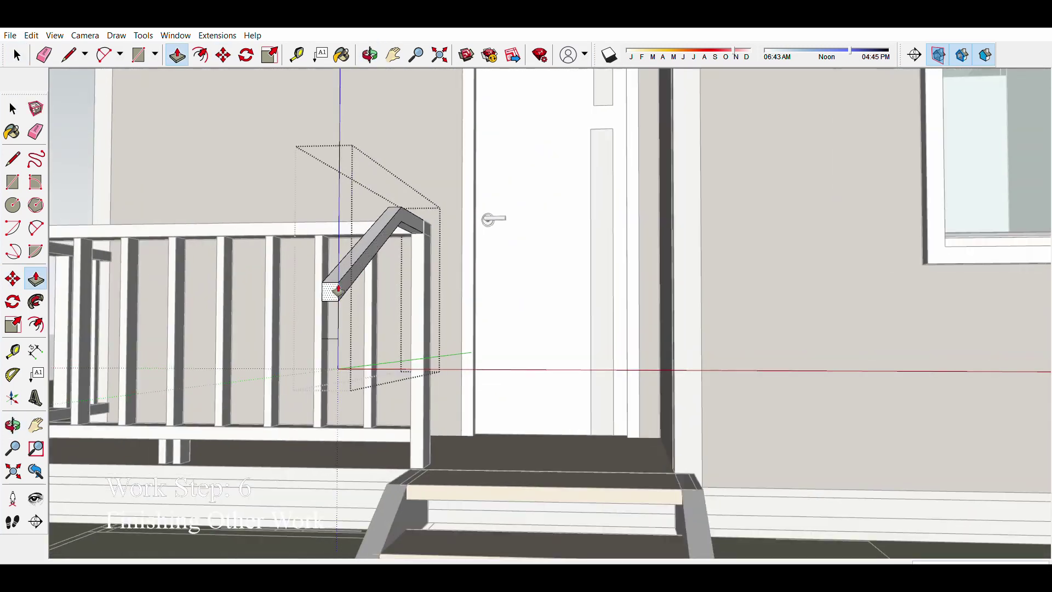
middle_drag(460, 296, 178, 323)
scroll(175, 312, up, 2)
scroll(249, 251, up, 3)
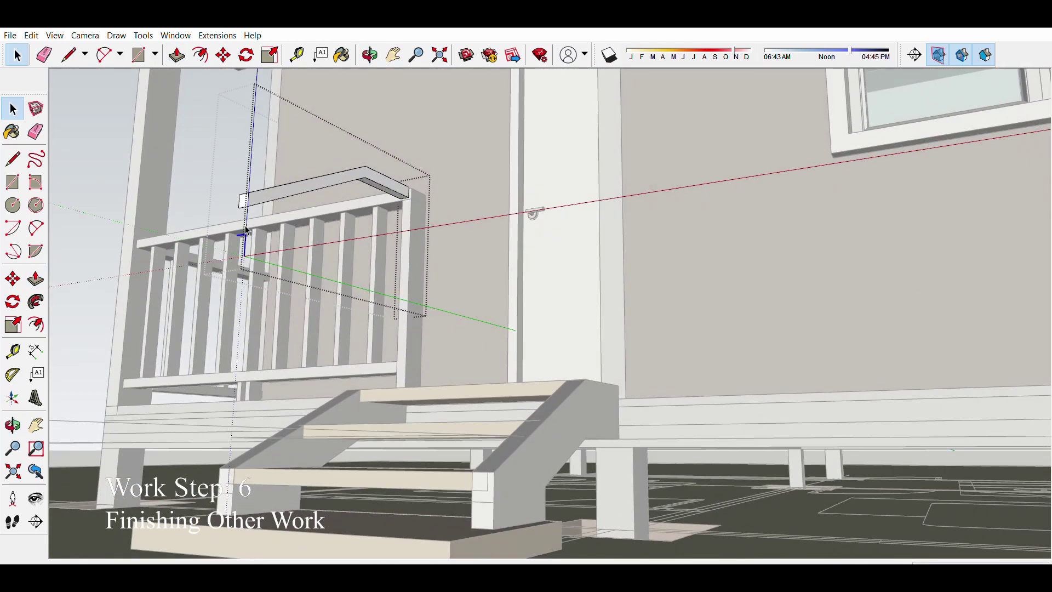
middle_drag(246, 230, 351, 383)
scroll(352, 388, down, 3)
scroll(246, 376, up, 5)
scroll(268, 320, up, 3)
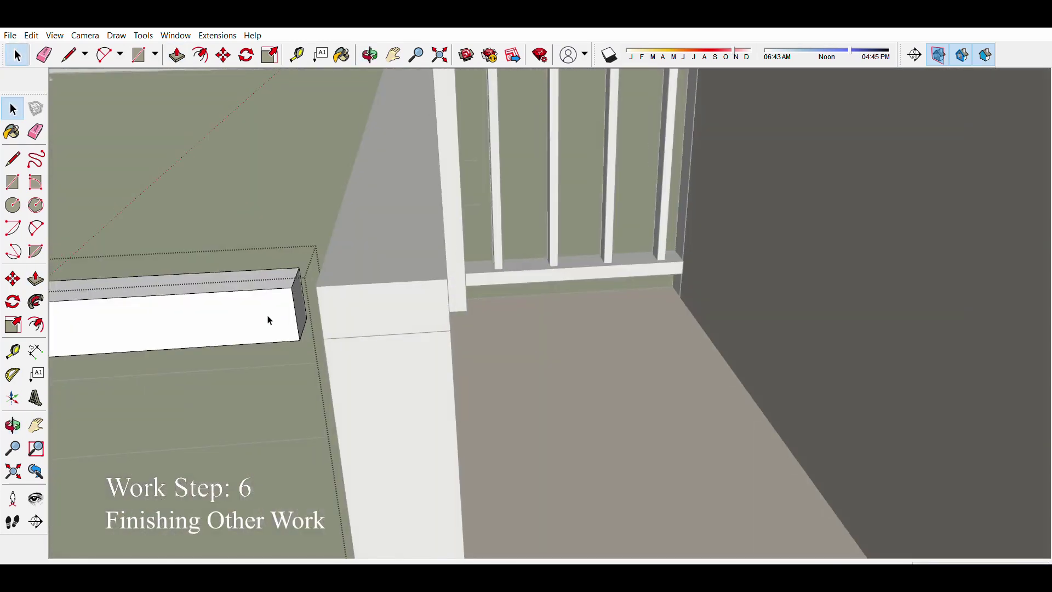
middle_drag(335, 271, 324, 305)
scroll(324, 305, down, 5)
scroll(329, 312, up, 2)
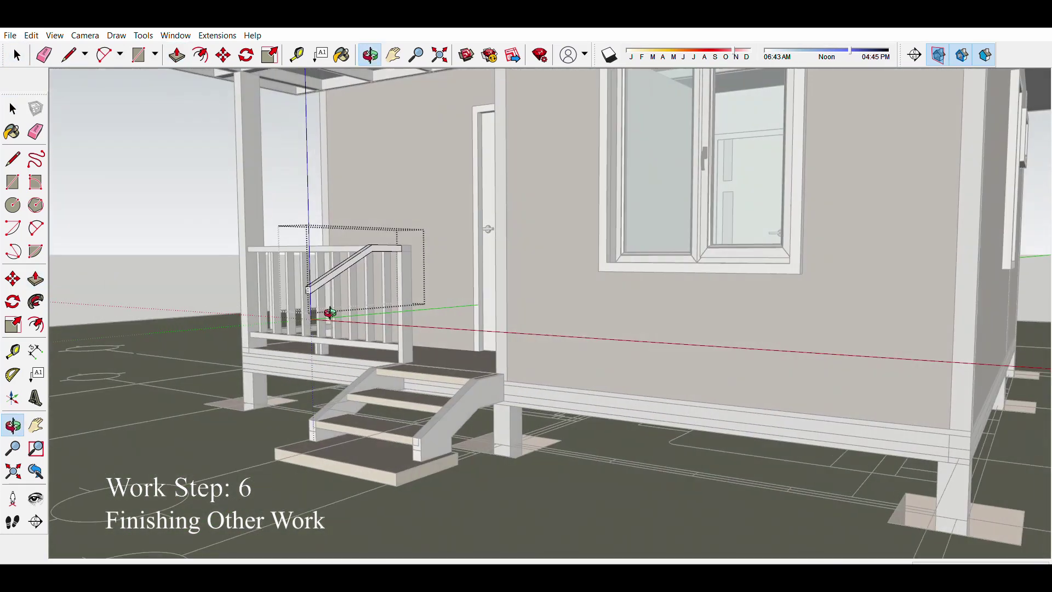
scroll(305, 285, up, 3)
Step: Push/pull the sloped handrail's lower end face down into a vertical post beside the steps
click(303, 286)
scroll(307, 274, down, 5)
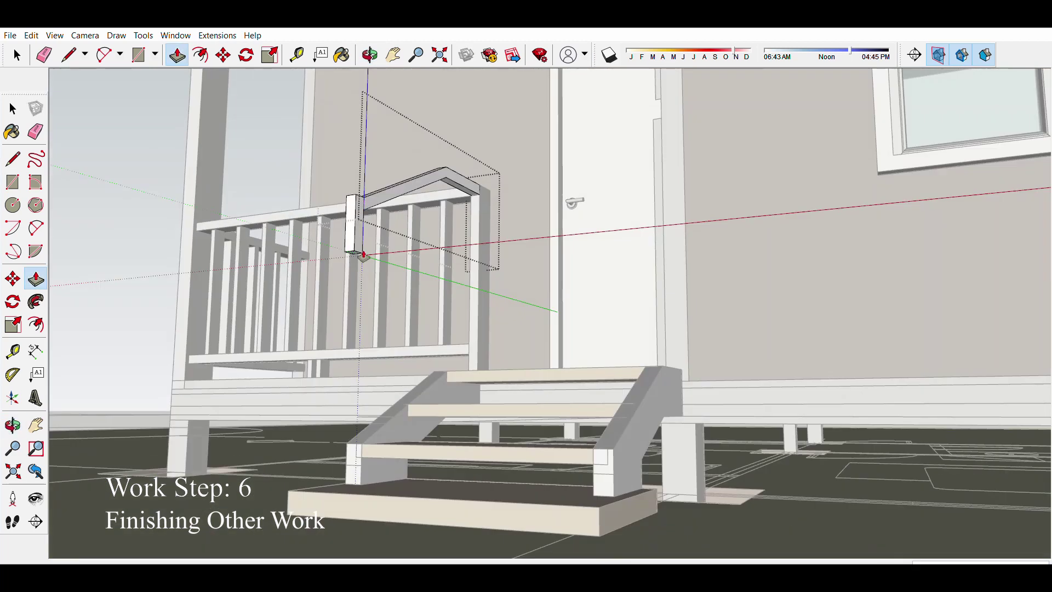
scroll(383, 263, up, 3)
scroll(528, 317, down, 5)
click(528, 317)
scroll(515, 326, up, 5)
key(l)
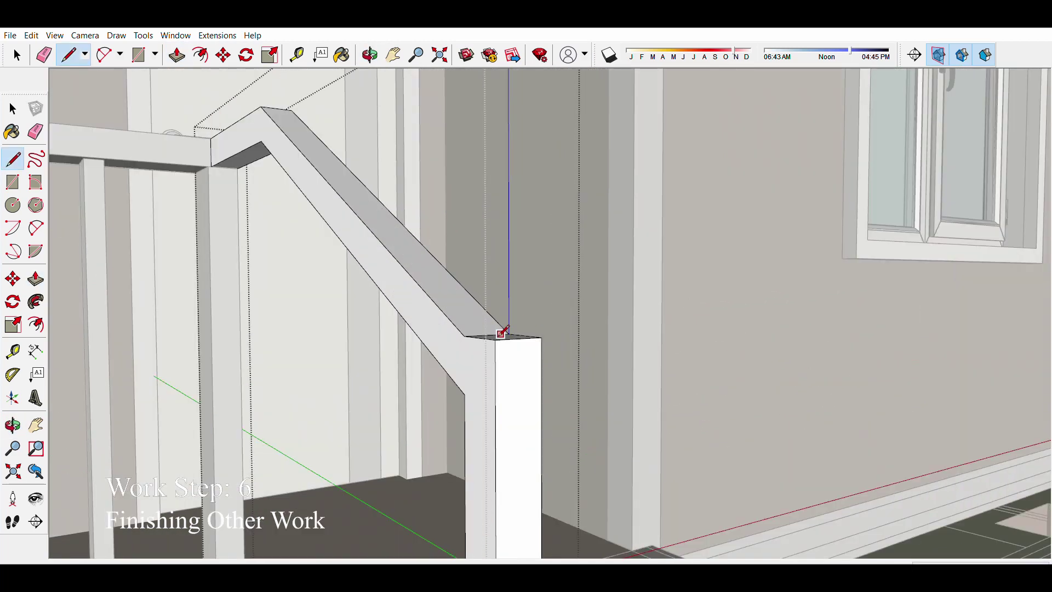
key(space)
scroll(482, 351, down, 5)
scroll(383, 307, down, 5)
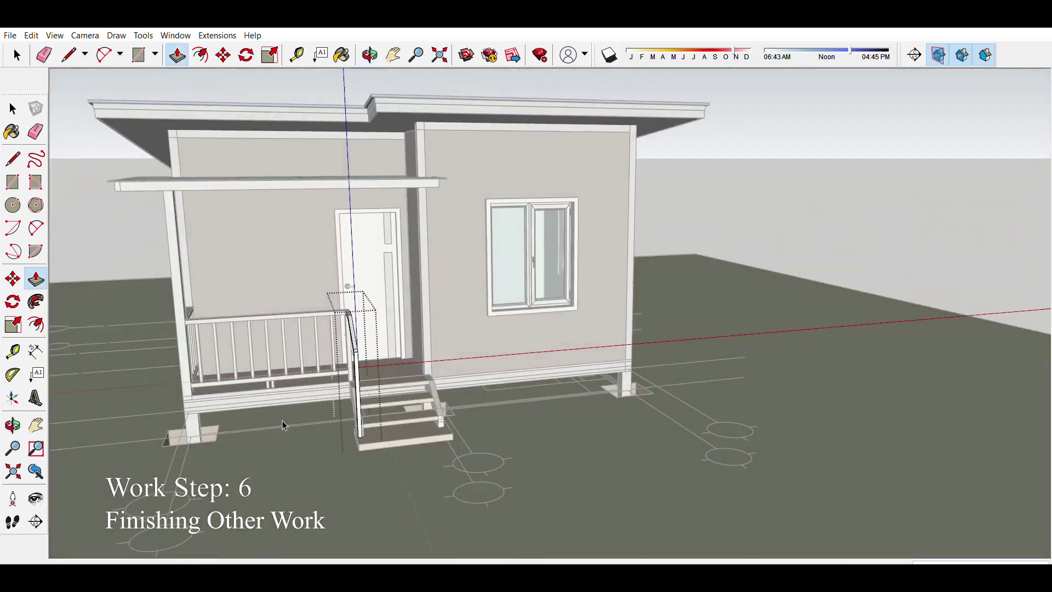
scroll(404, 327, up, 5)
Step: Orbit out to review the whole house with the new handrail post
middle_drag(404, 327, 487, 365)
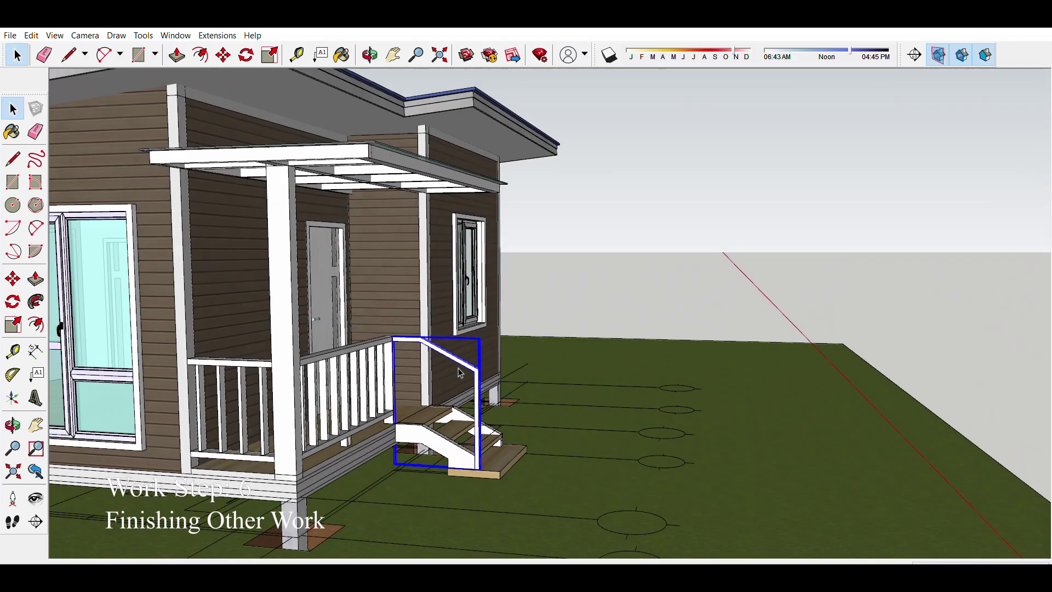
scroll(460, 372, up, 3)
key(m)
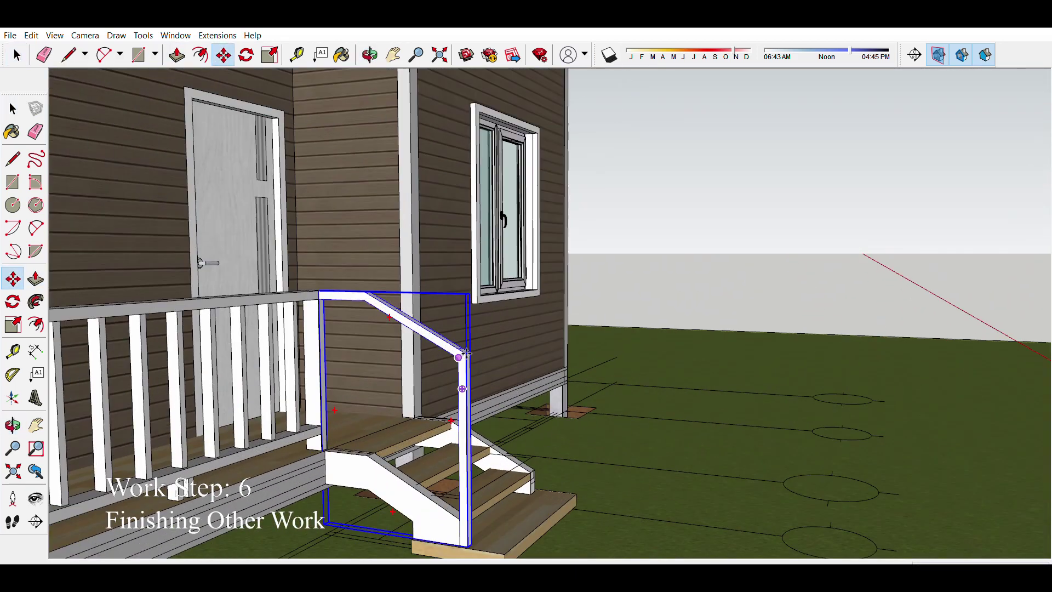
scroll(465, 480, up, 4)
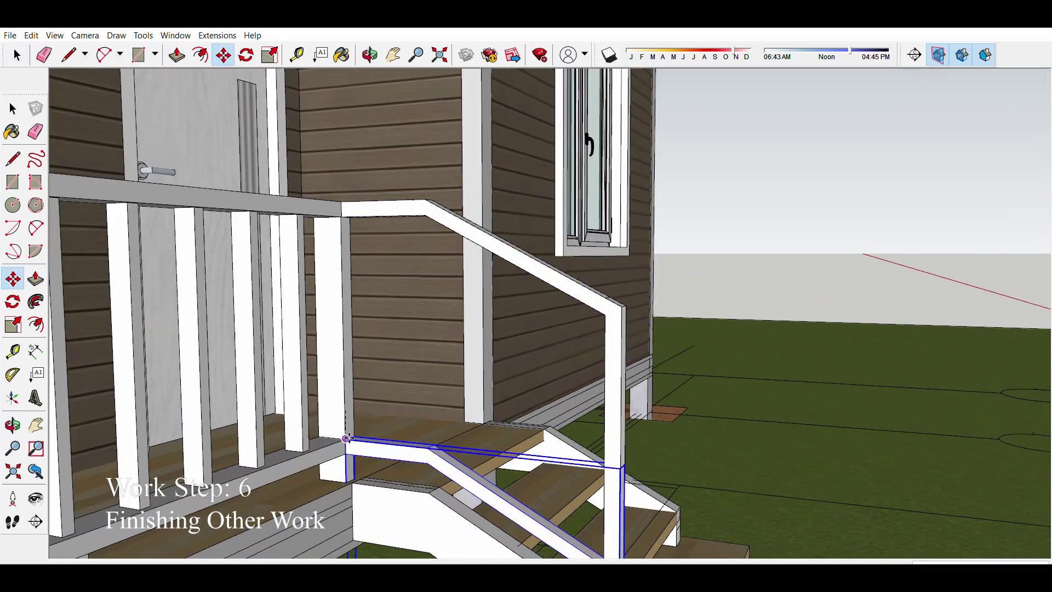
mouse_move(346, 438)
middle_down()
mouse_move(405, 377)
mouse_move(606, 376)
middle_up()
scroll(362, 416, down, 5)
scroll(384, 394, down, 5)
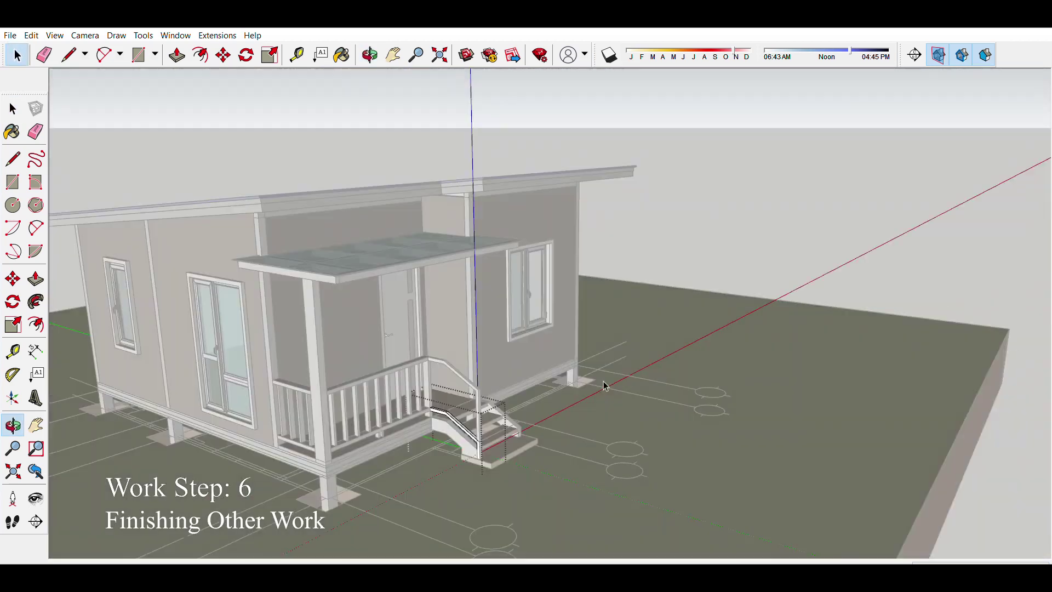
key(l)
scroll(482, 439, up, 5)
scroll(526, 469, up, 3)
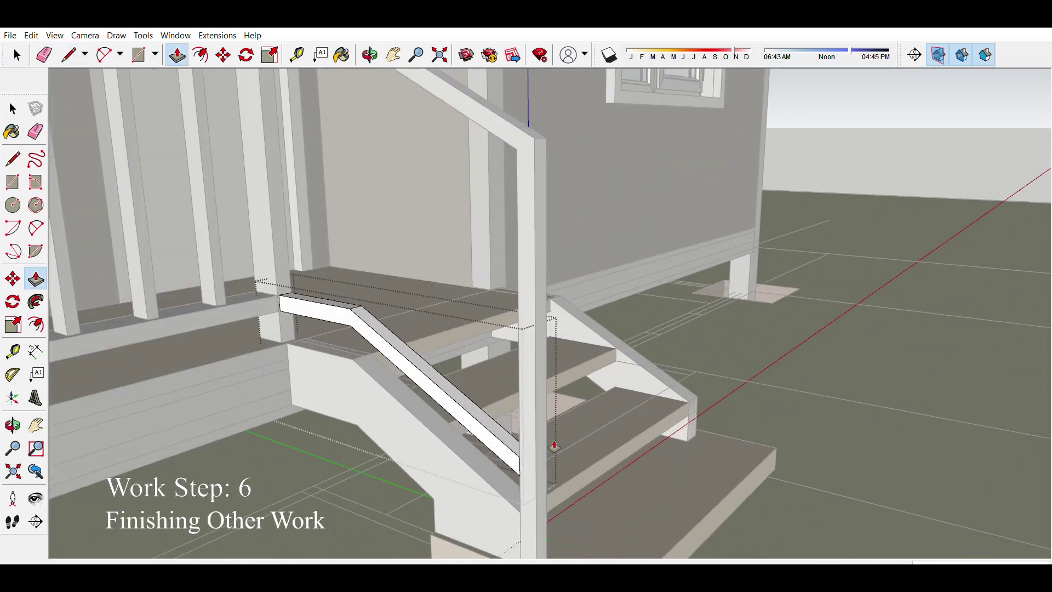
scroll(367, 352, up, 5)
scroll(368, 352, up, 3)
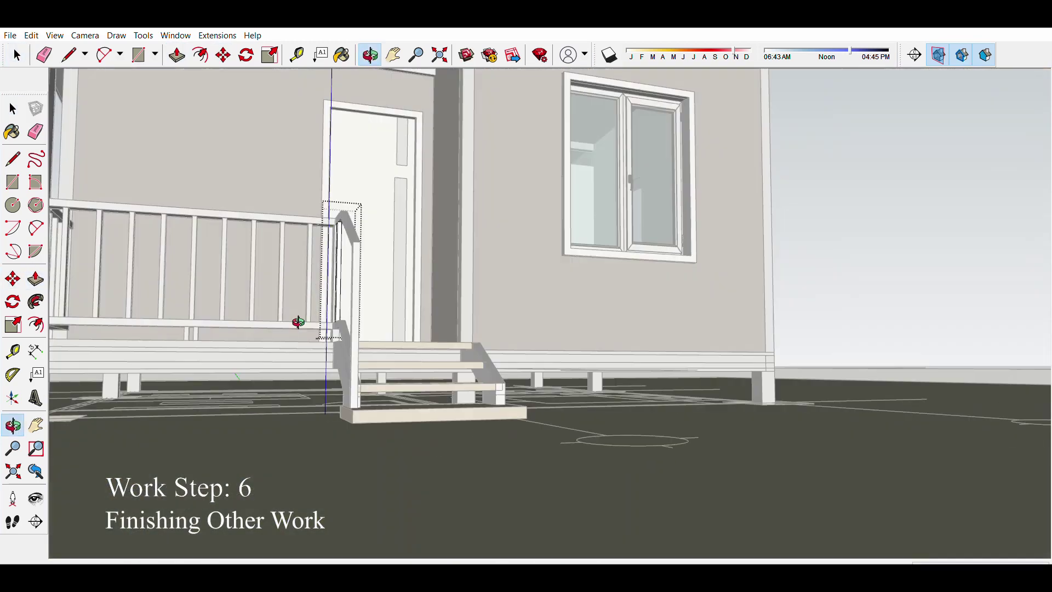
Step: Copy a baluster along the stair handrail to space balusters beneath it
key(m)
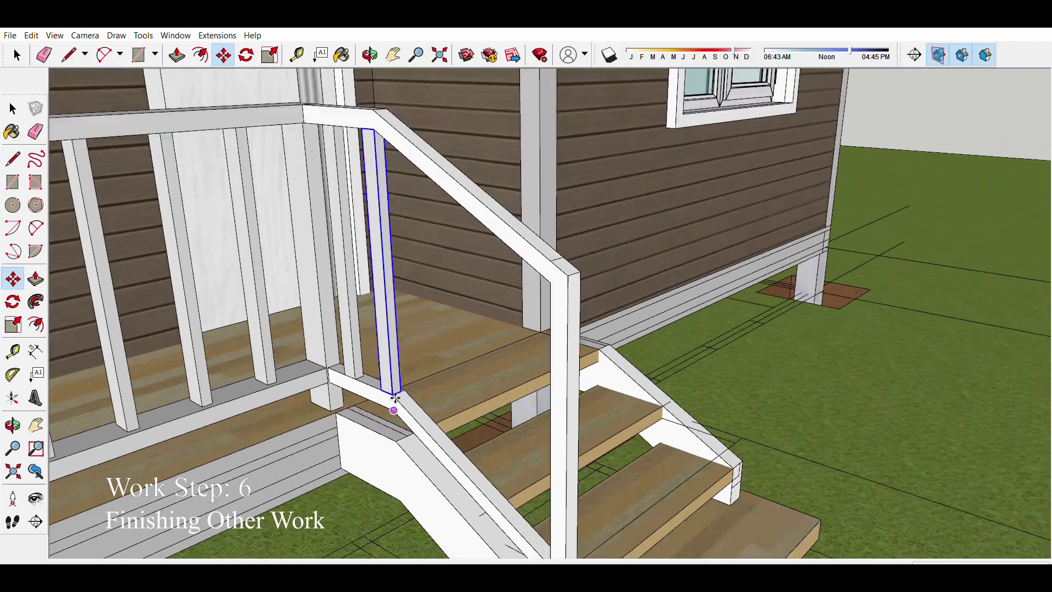
key(ctrl)
click(398, 392)
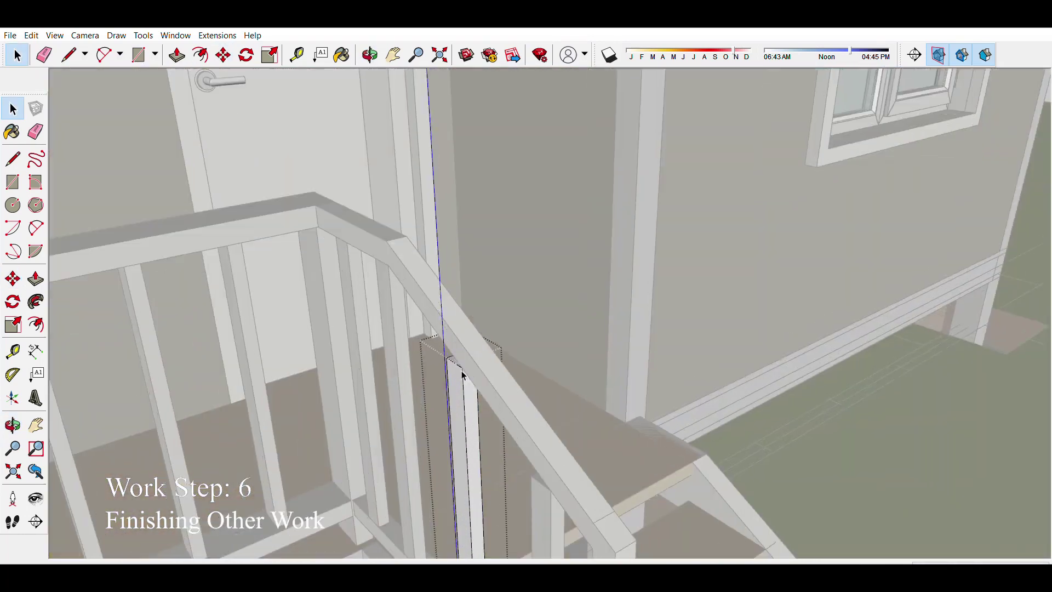
Step: Trim the baluster tops to the handrail slope with Line and Push/Pull
key(p)
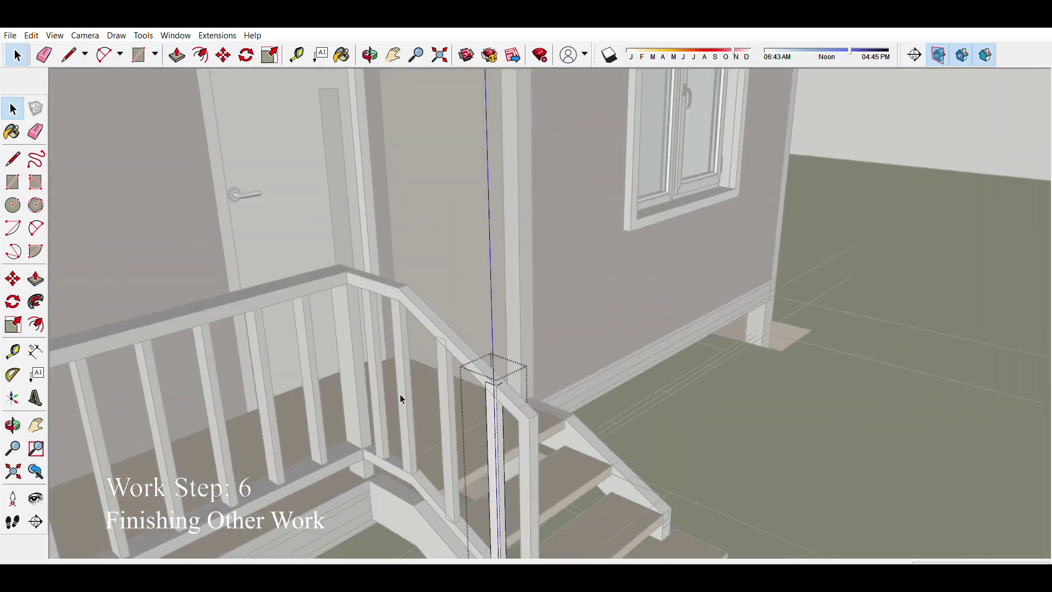
key(l)
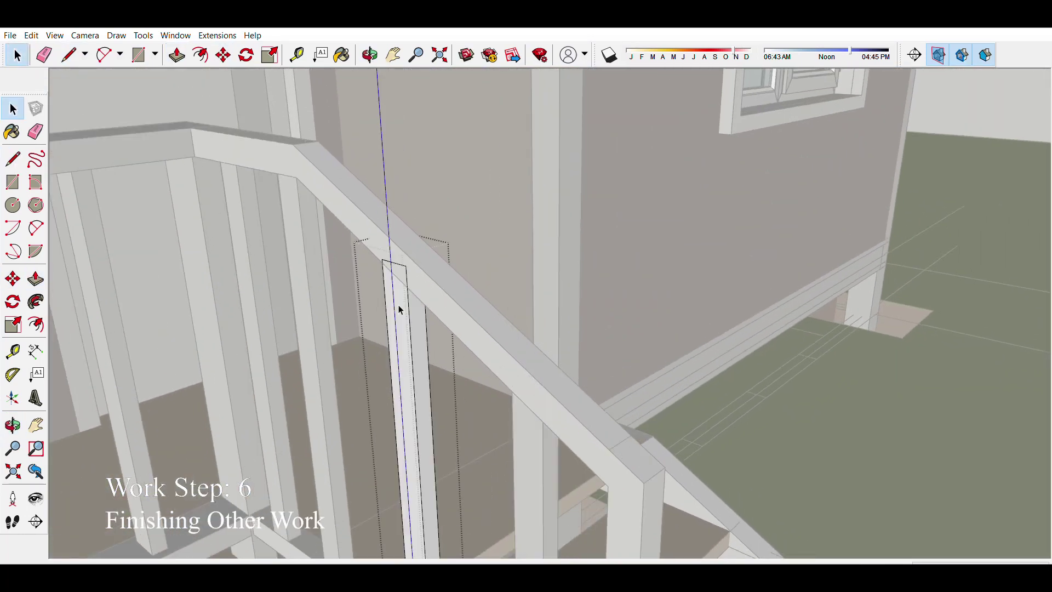
key(l)
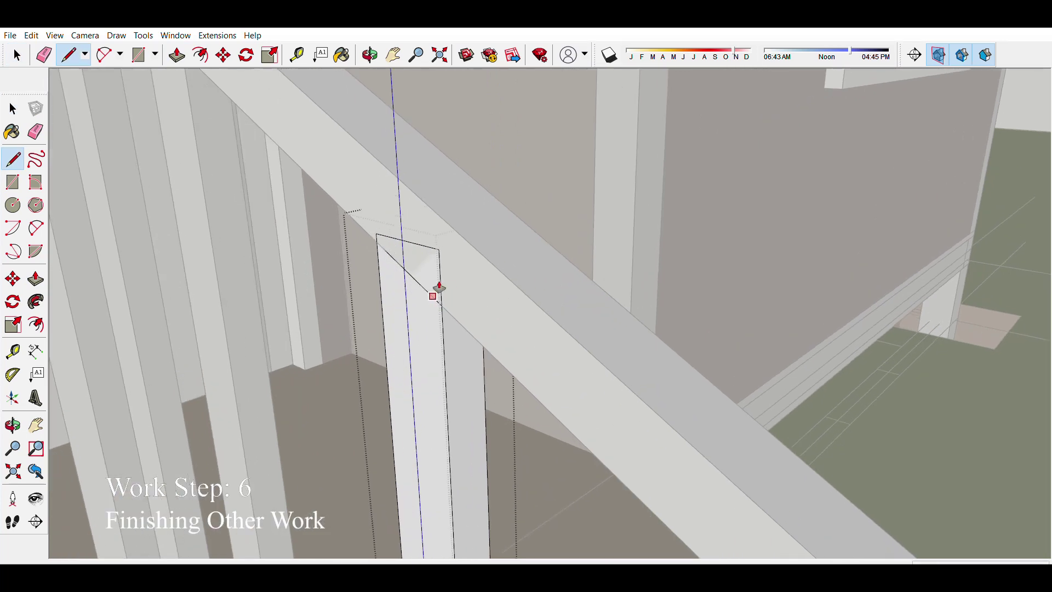
key(space)
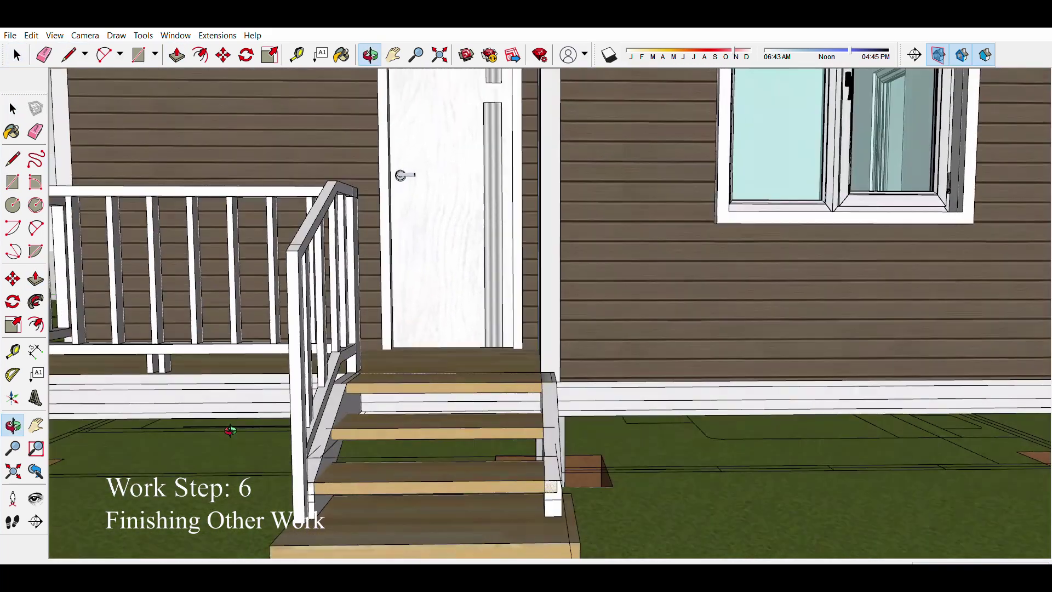
key(p)
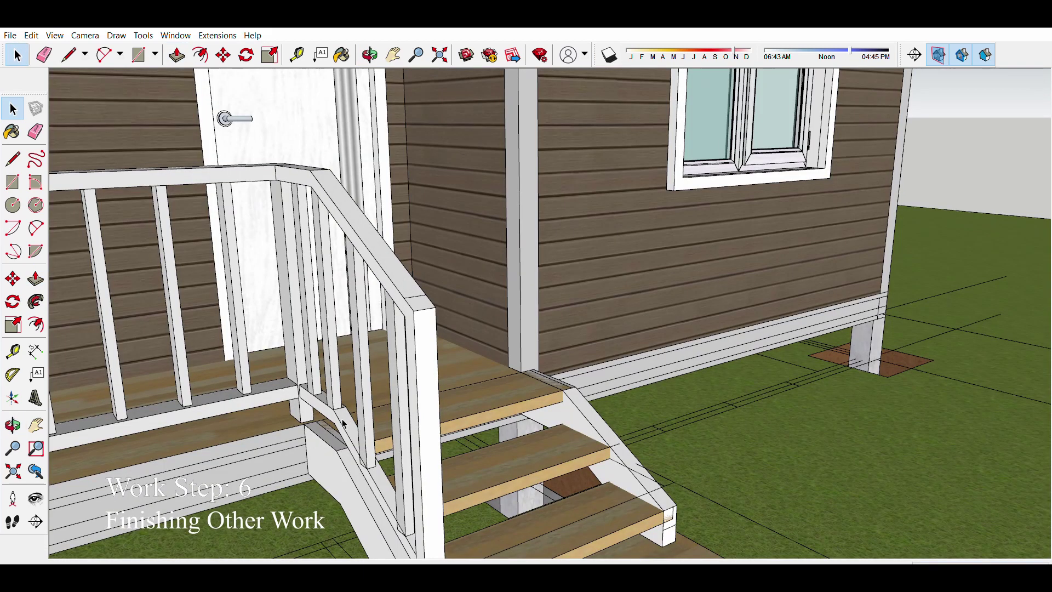
key(space)
Step: Select the stair railing piece and zoom to check it against the porch balustrade
click(344, 422)
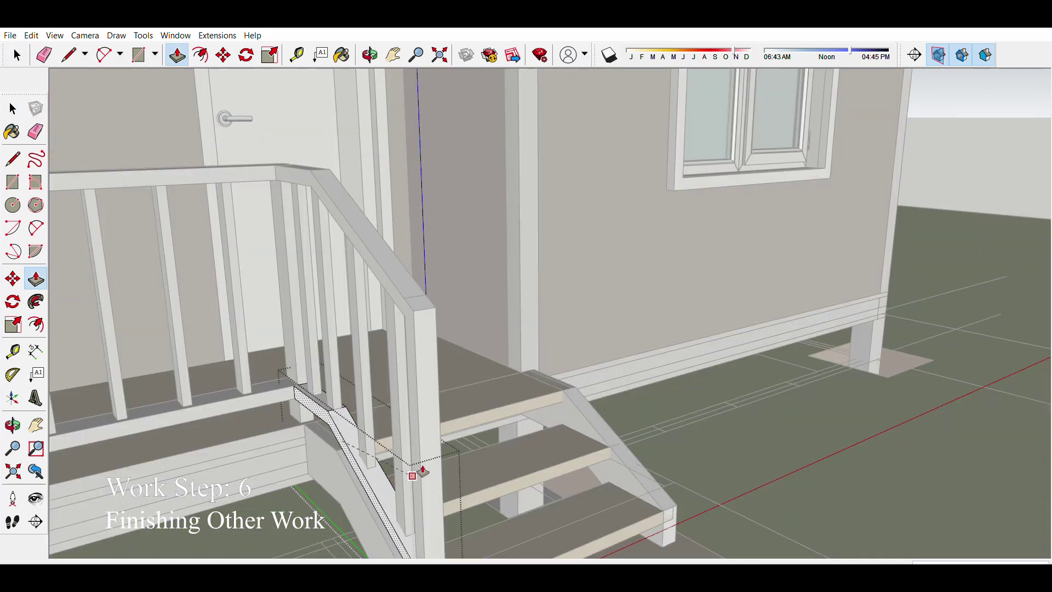
scroll(423, 470, down, 5)
scroll(384, 422, up, 2)
scroll(372, 406, down, 2)
scroll(361, 370, down, 5)
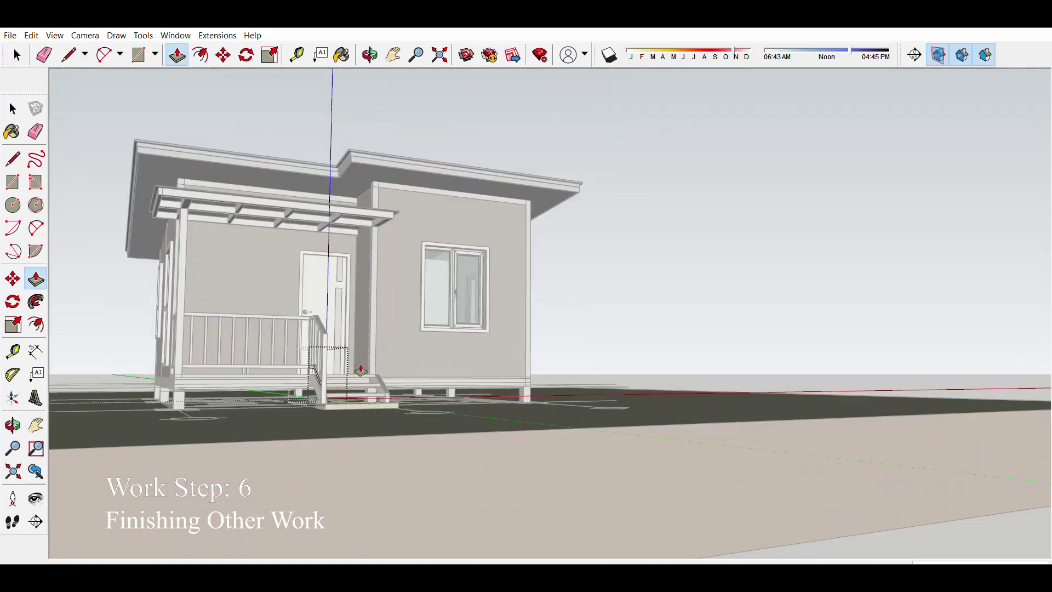
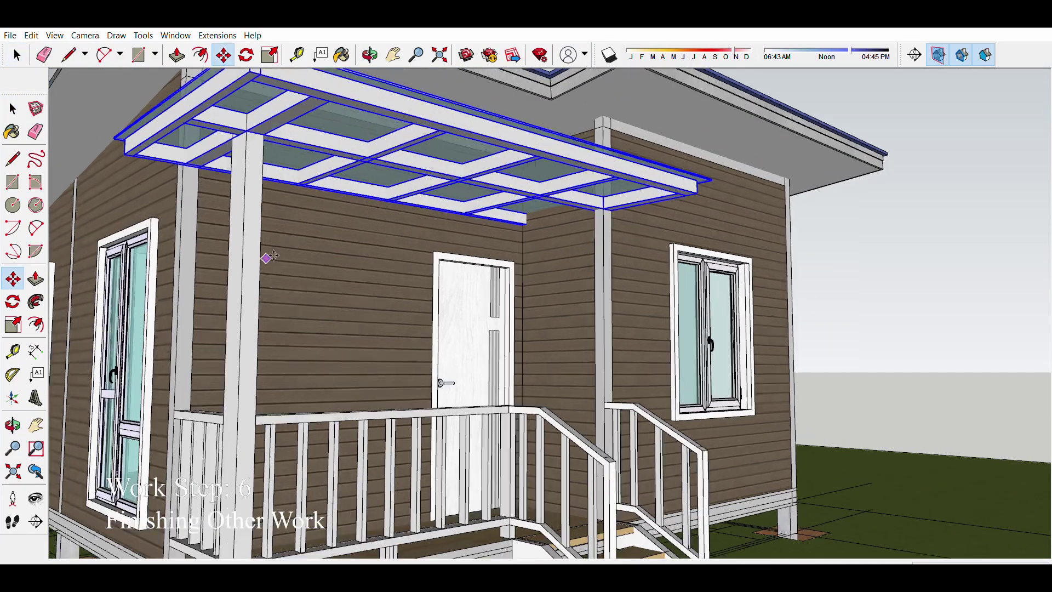
Step: Pick up a railing of the copied porch stairs with the Move tool
key(m)
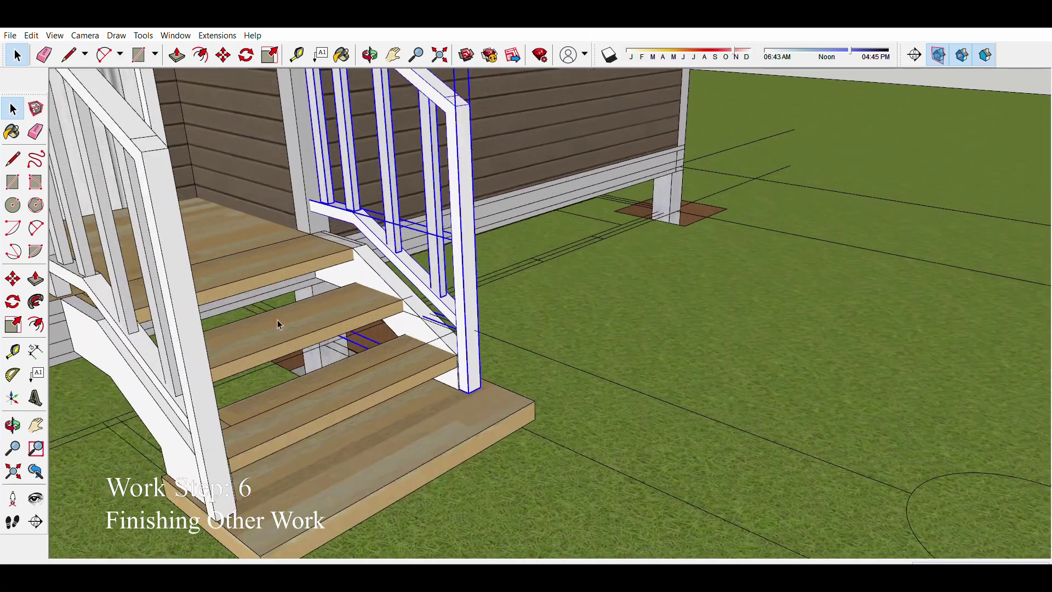
ctrl+click(200, 372)
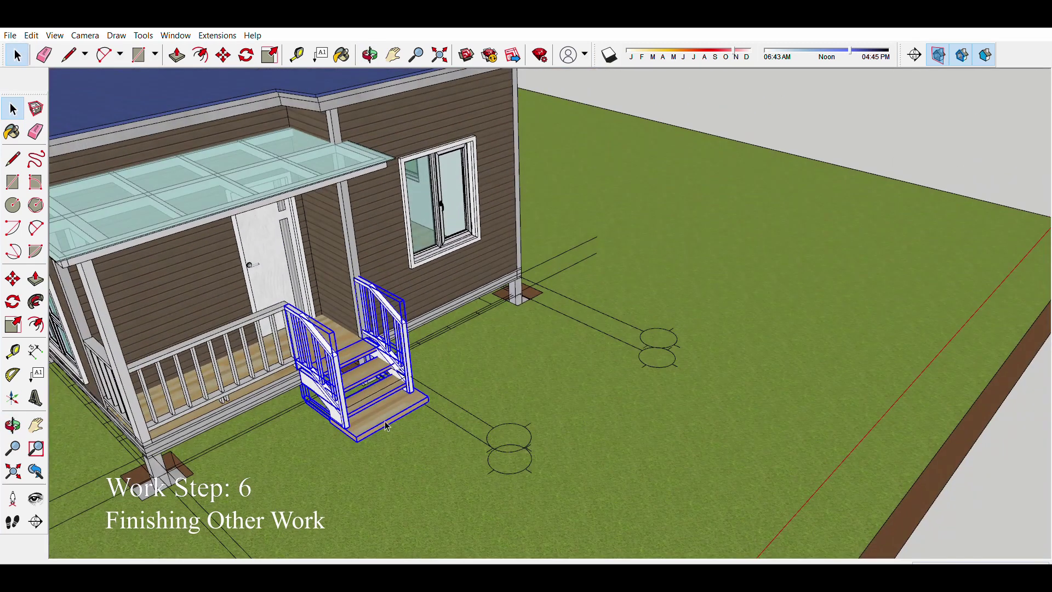
Step: Carry the stairs onto open ground and bring the back-door side into view
key(m)
drag(483, 433, 328, 378)
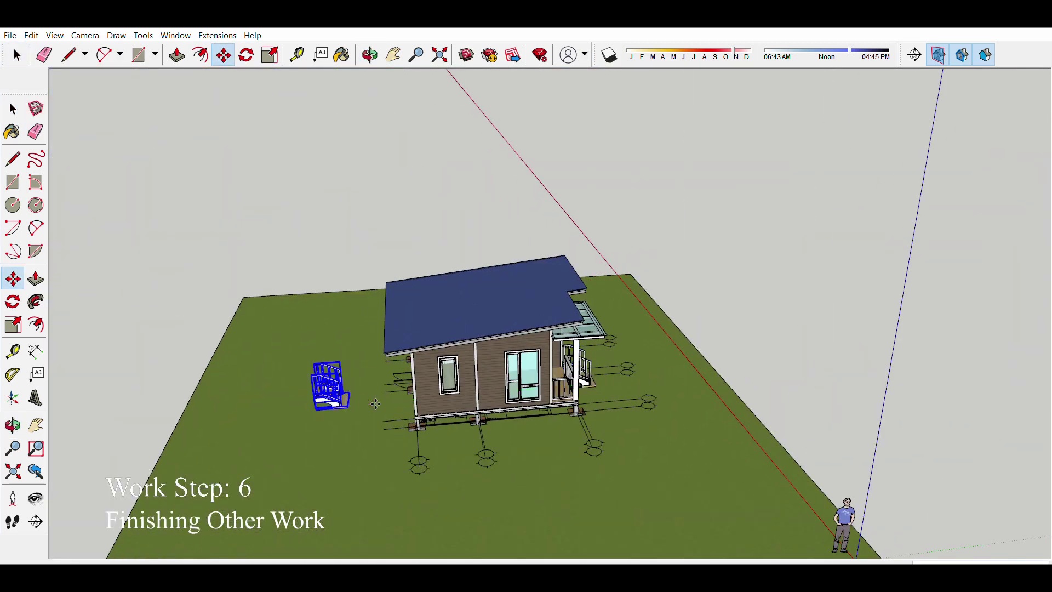
scroll(349, 356, up, 3)
key(space)
middle_drag(448, 326, 440, 370)
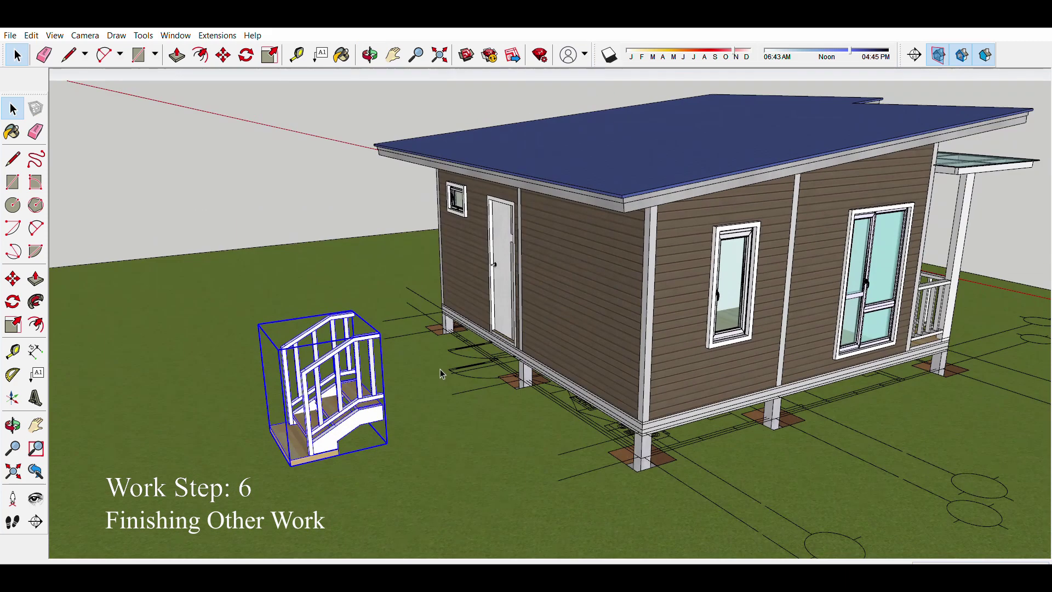
Step: Place the stairs against the back door with the top tread at the sill
key(m)
scroll(440, 369, up, 3)
scroll(338, 441, down, 5)
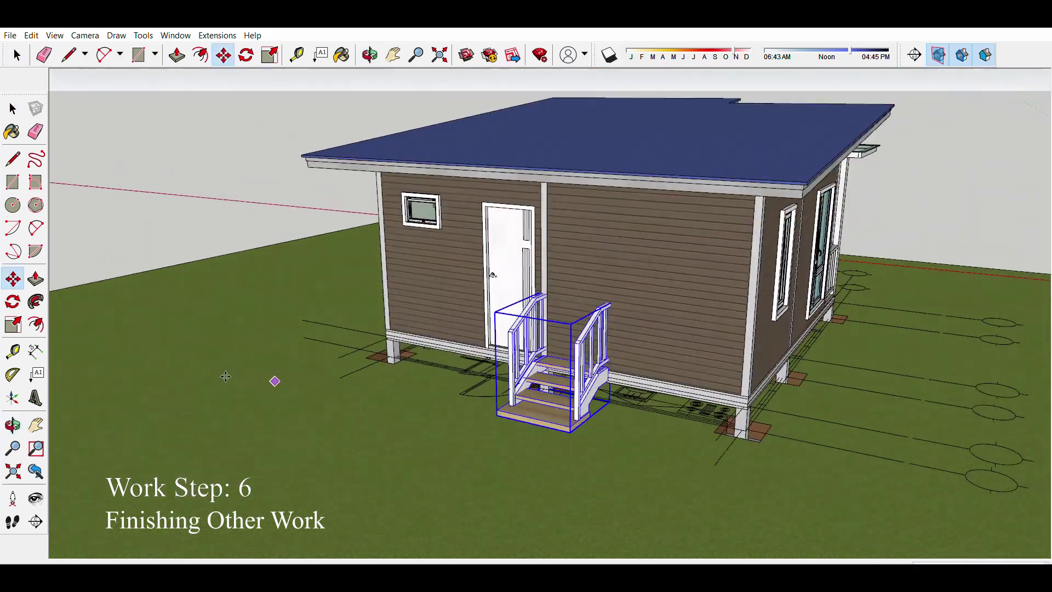
middle_drag(275, 375, 458, 345)
scroll(432, 409, up, 5)
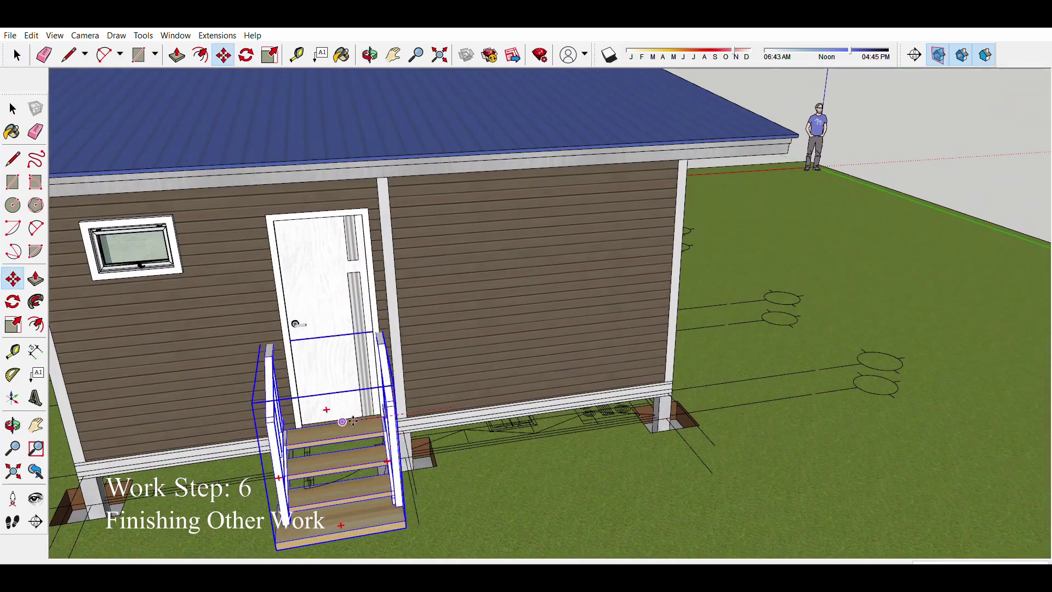
scroll(358, 418, up, 3)
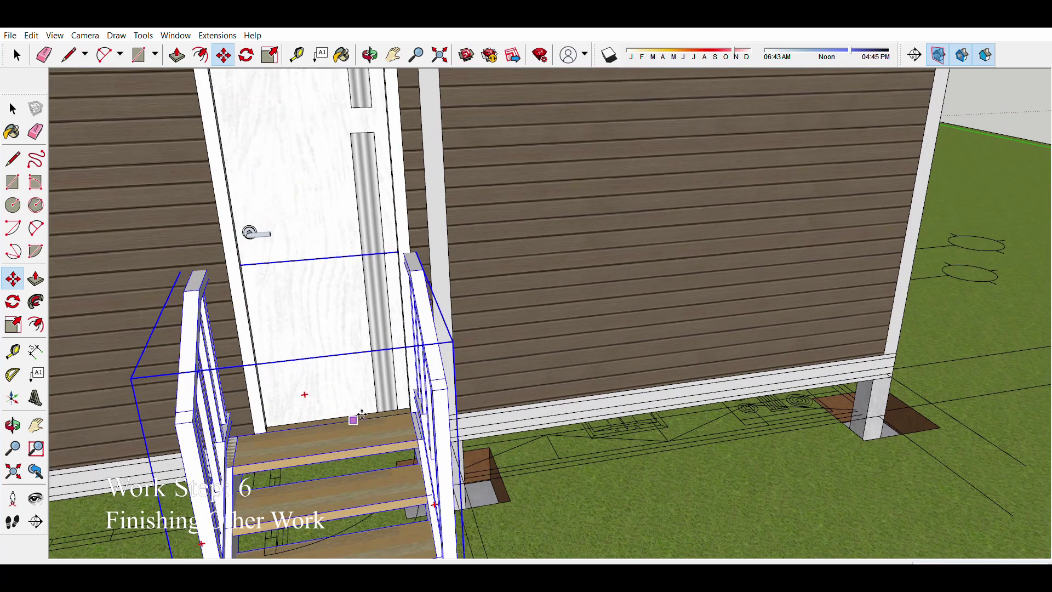
scroll(360, 407, down, 3)
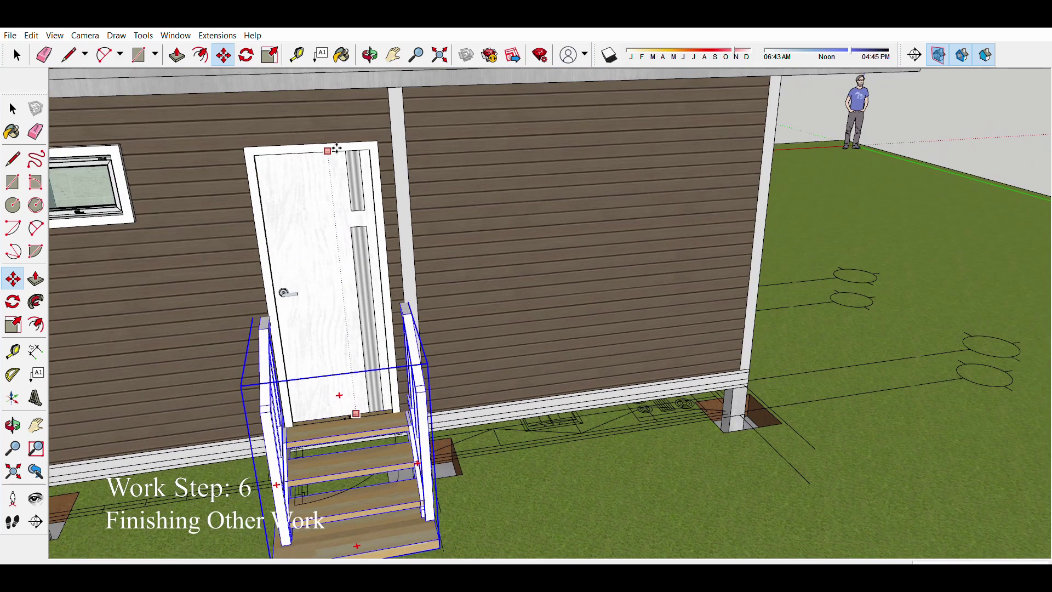
scroll(361, 424, up, 2)
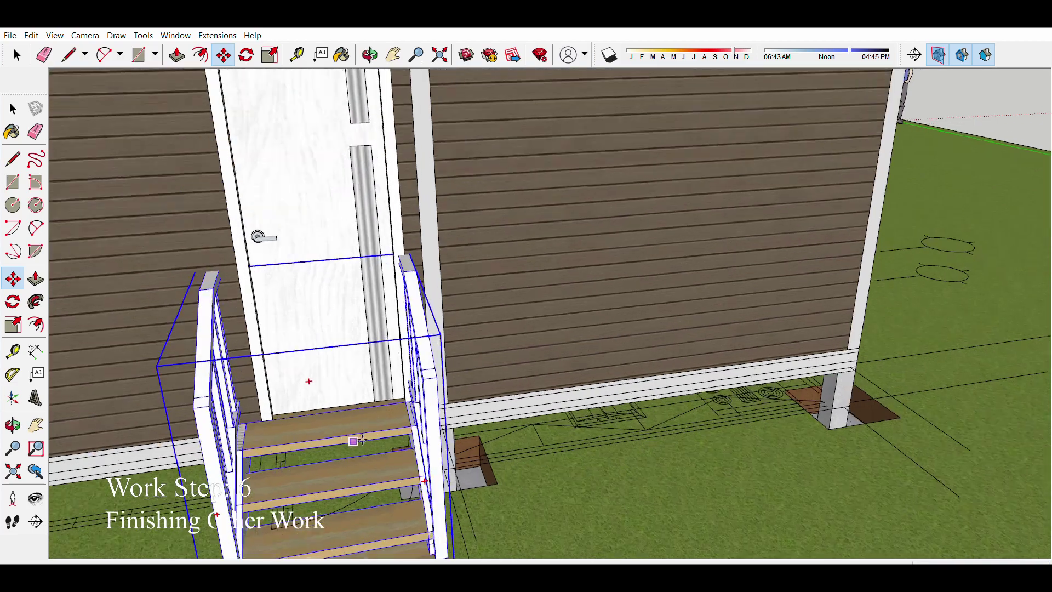
scroll(361, 424, up, 3)
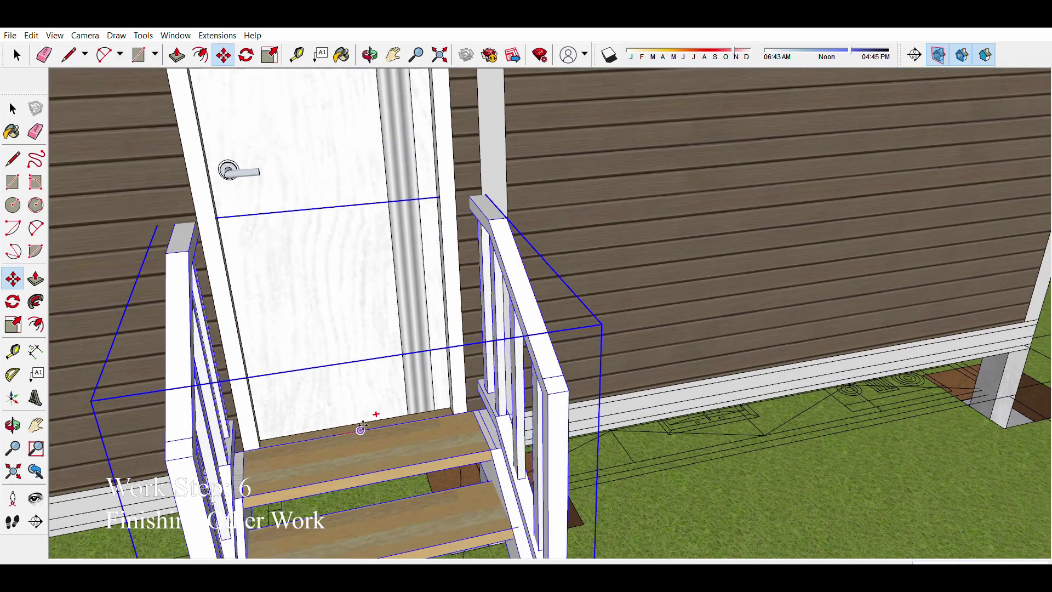
key(space)
Step: Zoom and orbit to a more frontal view of the house
scroll(364, 417, down, 3)
scroll(373, 400, down, 2)
scroll(372, 400, up, 2)
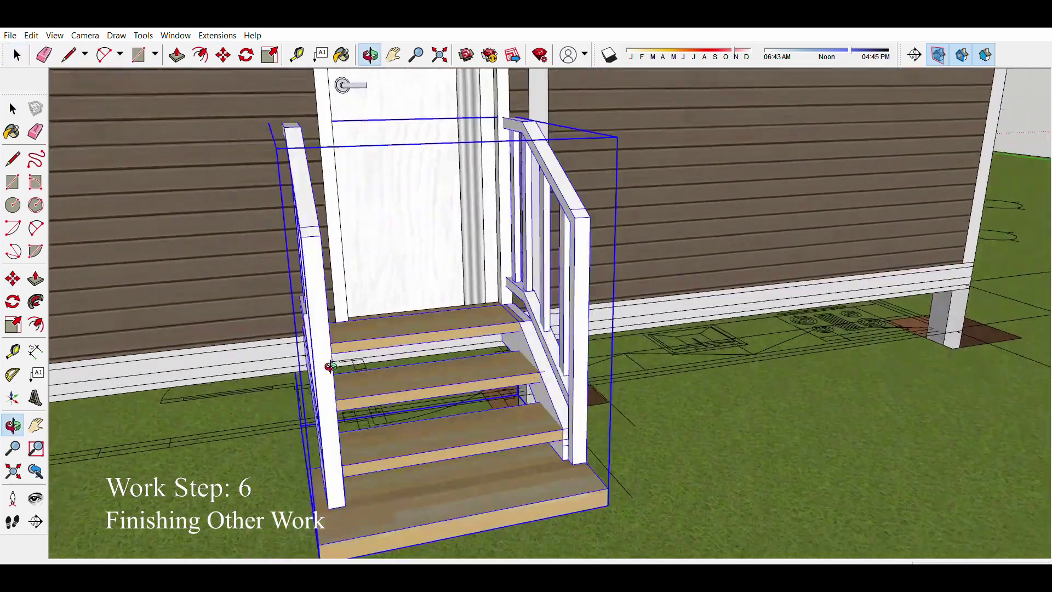
scroll(373, 401, down, 3)
scroll(373, 400, down, 3)
mouse_move(373, 401)
middle_down()
mouse_move(530, 202)
mouse_move(449, 247)
mouse_move(382, 352)
middle_up()
Step: Orbit and zoom around the back-door stairs to inspect the treads from below
scroll(382, 352, up, 4)
scroll(382, 352, up, 2)
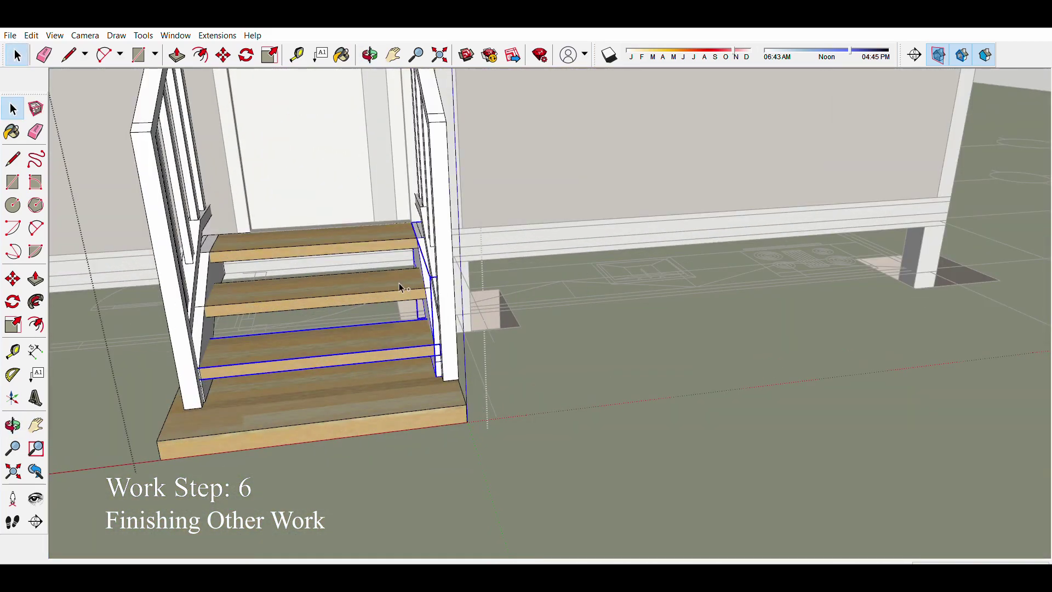
mouse_move(402, 288)
middle_down()
mouse_move(453, 237)
mouse_move(493, 263)
middle_up()
scroll(444, 230, down, 5)
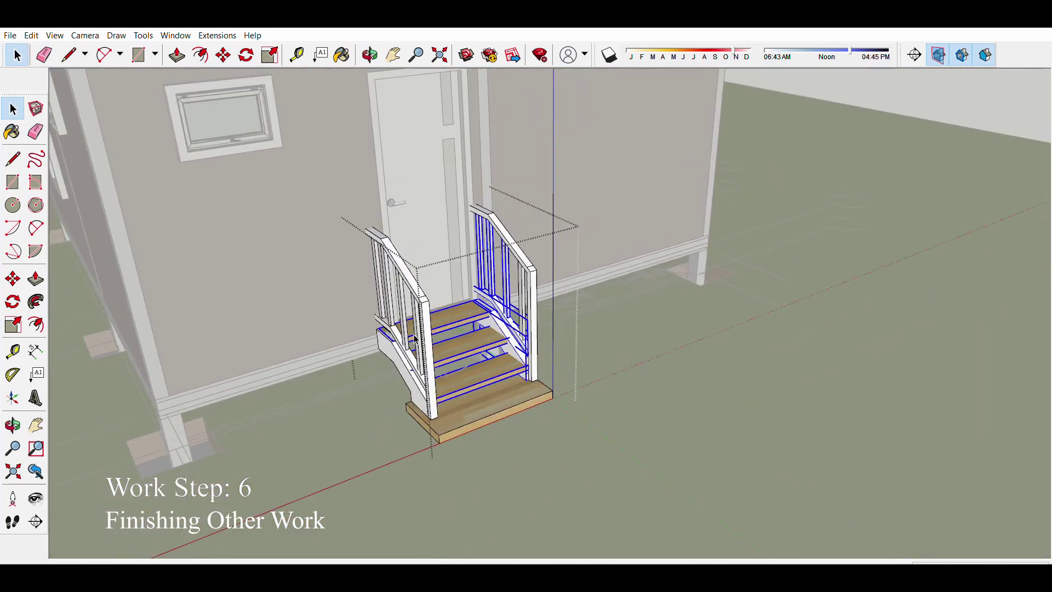
scroll(536, 289, up, 5)
scroll(503, 288, up, 5)
middle_drag(486, 439, 160, 406)
scroll(161, 405, up, 3)
key(space)
scroll(161, 406, down, 5)
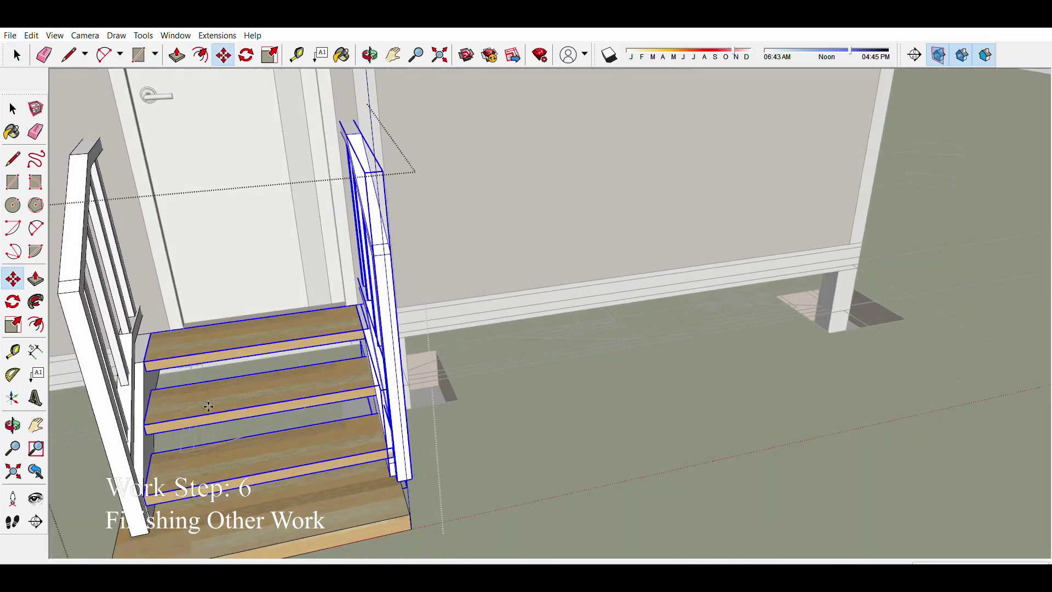
scroll(387, 417, up, 3)
scroll(413, 418, down, 5)
scroll(567, 372, up, 4)
Step: Select the right stair railing and inspect where the treads meet it
click(567, 372)
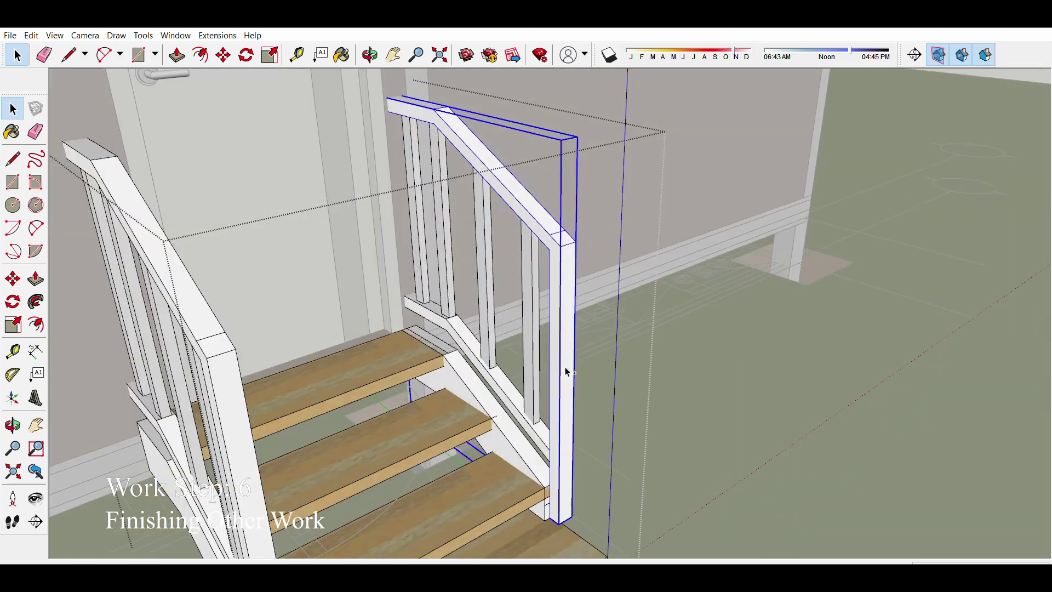
scroll(431, 304, up, 3)
scroll(433, 317, up, 2)
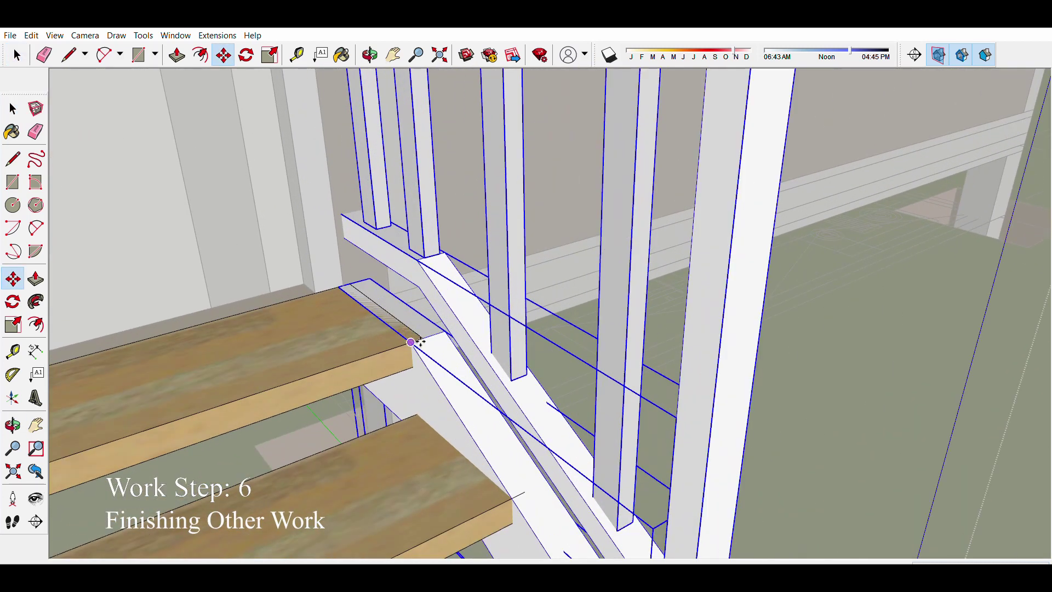
scroll(439, 328, down, 6)
mouse_move(439, 328)
middle_down()
mouse_move(340, 350)
mouse_move(286, 397)
middle_up()
scroll(398, 333, up, 3)
scroll(340, 351, down, 5)
scroll(284, 361, up, 3)
Step: Move the right railing and push/pull the tread ends out to meet it
key(m)
key(p)
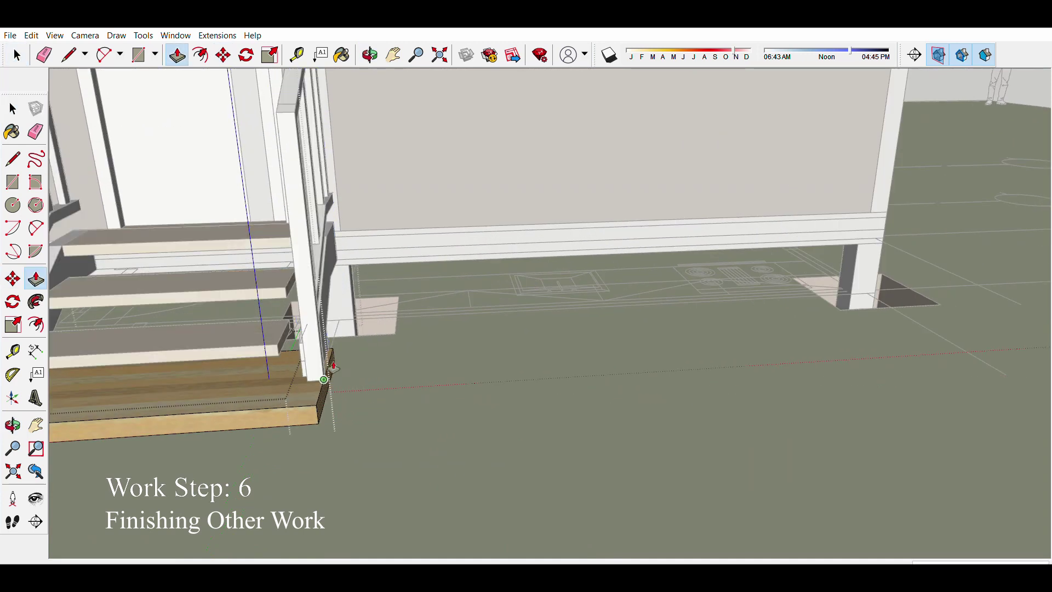
middle_drag(332, 367, 340, 391)
key(space)
scroll(299, 366, up, 2)
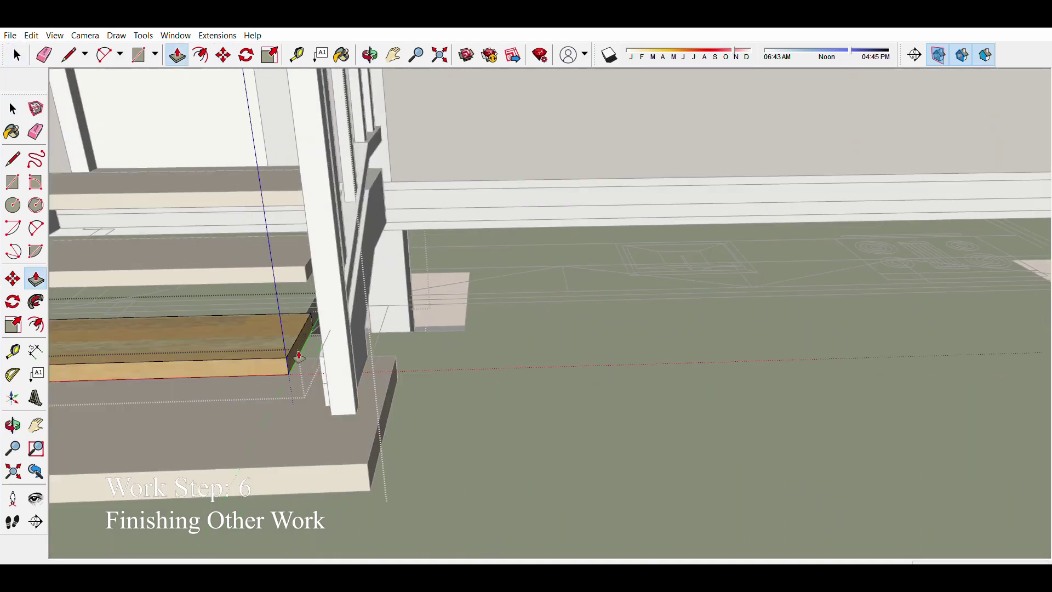
mouse_move(299, 356)
shift+middle_down()
mouse_move(319, 263)
mouse_move(351, 263)
shift+middle_up()
key(space)
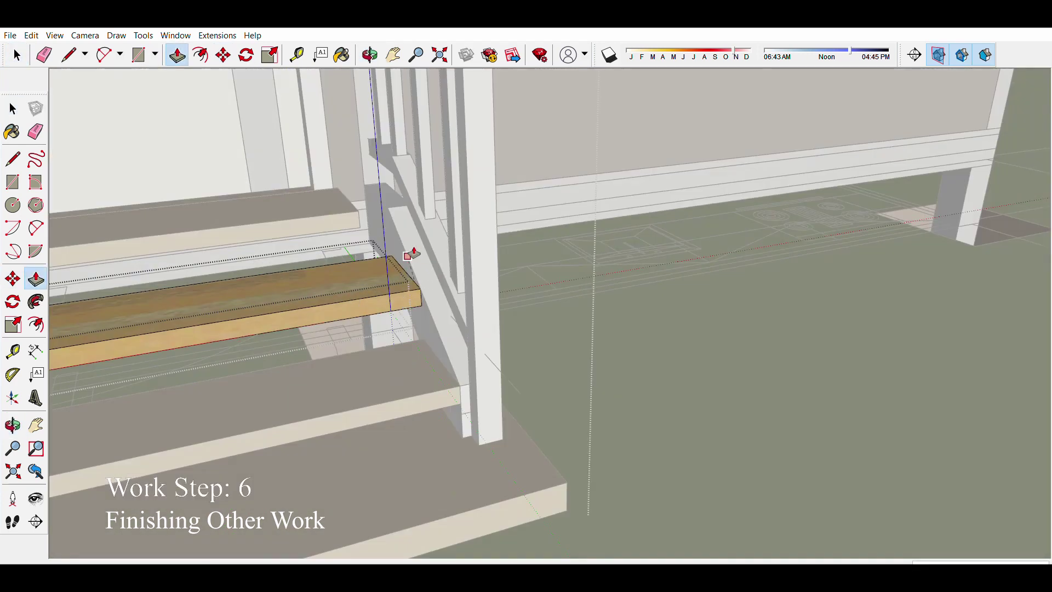
scroll(403, 267, down, 3)
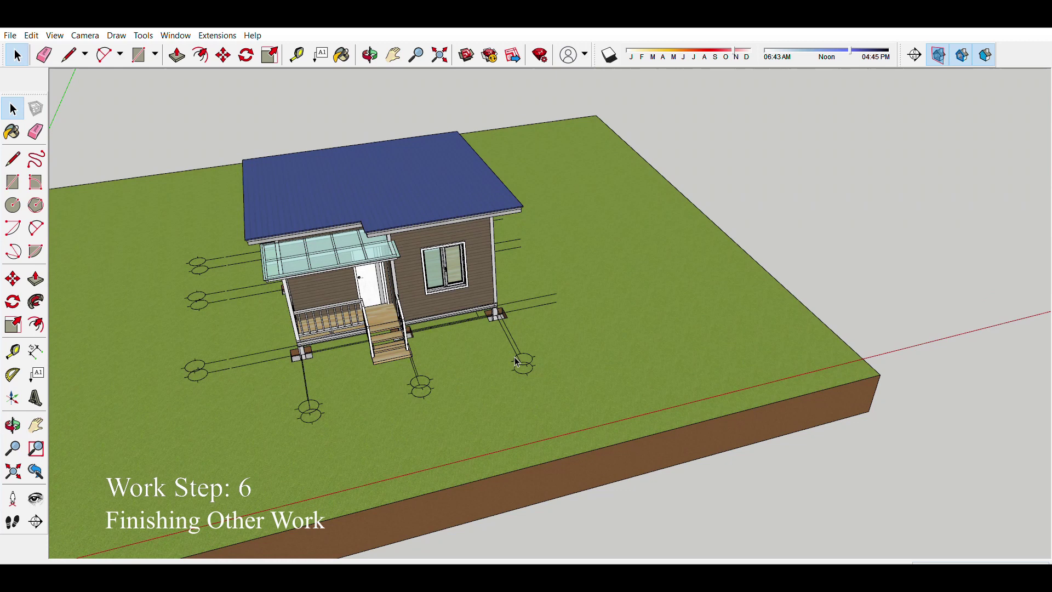
Step: Orbit and zoom from ground level up to an overhead view of the sectioned floor plan
mouse_move(516, 362)
middle_down()
mouse_move(496, 219)
mouse_move(536, 378)
mouse_move(525, 261)
mouse_move(528, 301)
mouse_move(557, 298)
mouse_move(568, 255)
mouse_move(67, 404)
middle_up()
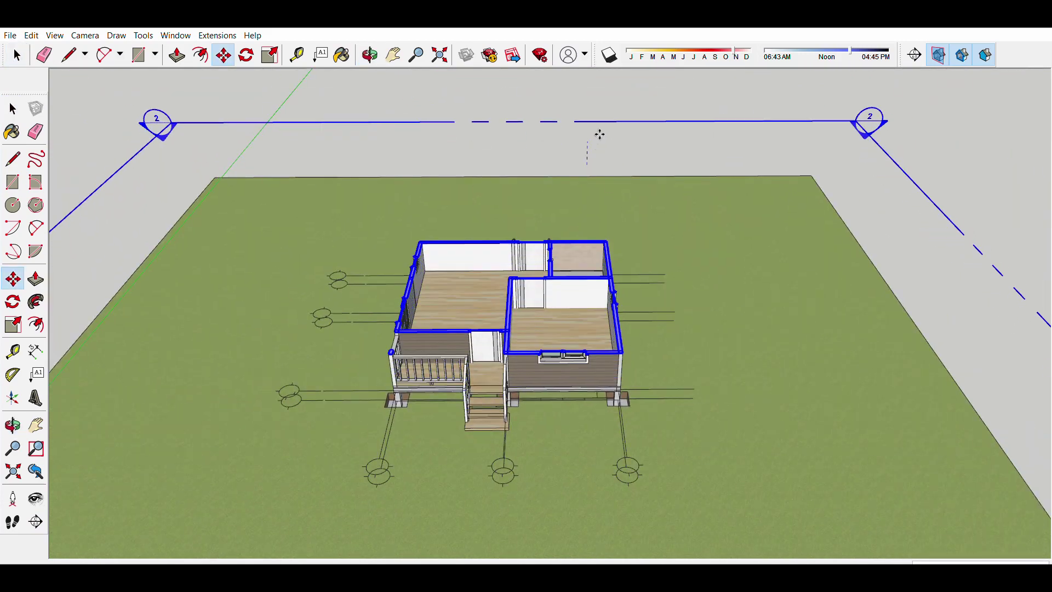
middle_drag(600, 135, 601, 428)
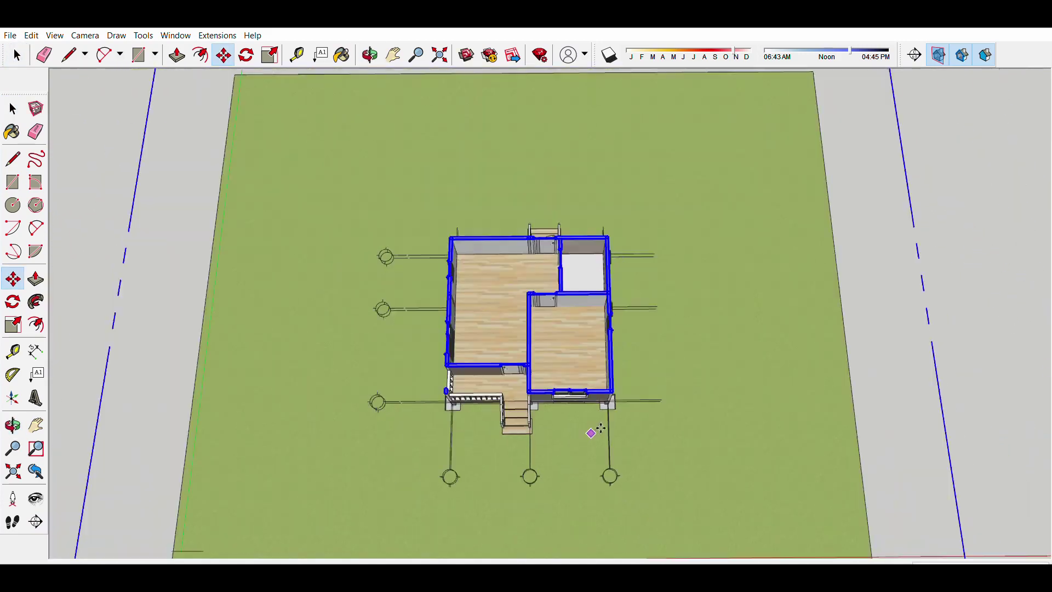
mouse_move(693, 219)
middle_down()
mouse_move(556, 360)
mouse_move(519, 343)
middle_up()
scroll(556, 359, up, 3)
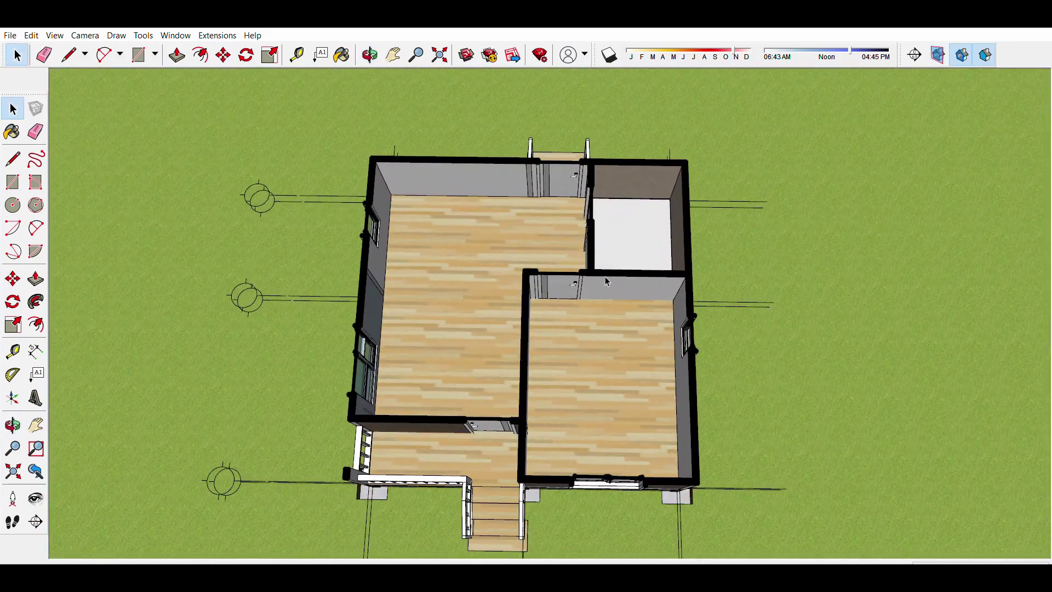
scroll(605, 276, up, 5)
middle_drag(669, 249, 603, 294)
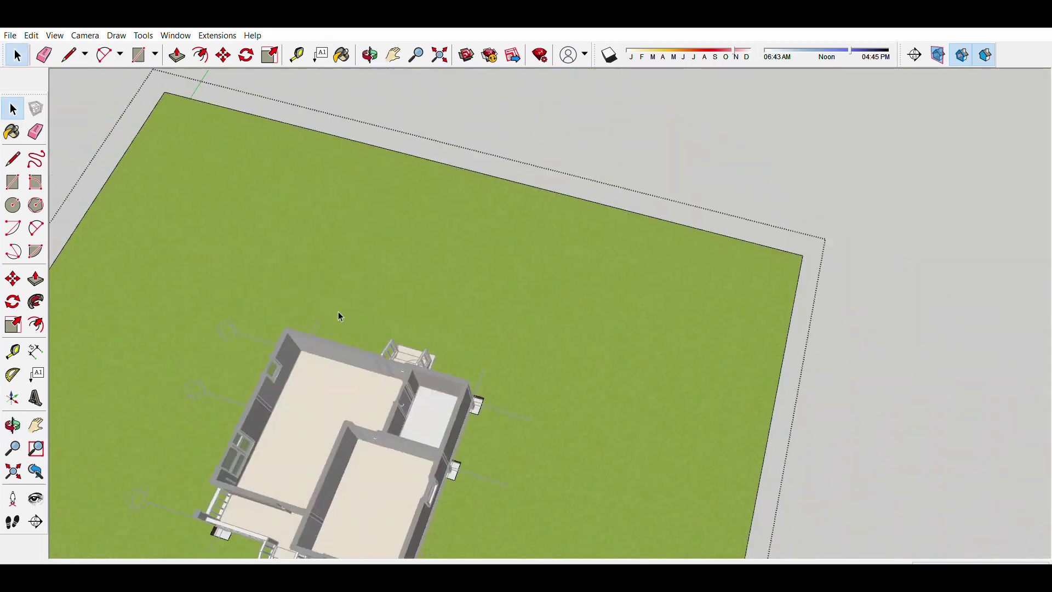
scroll(465, 412, up, 3)
scroll(428, 372, up, 3)
scroll(383, 331, up, 3)
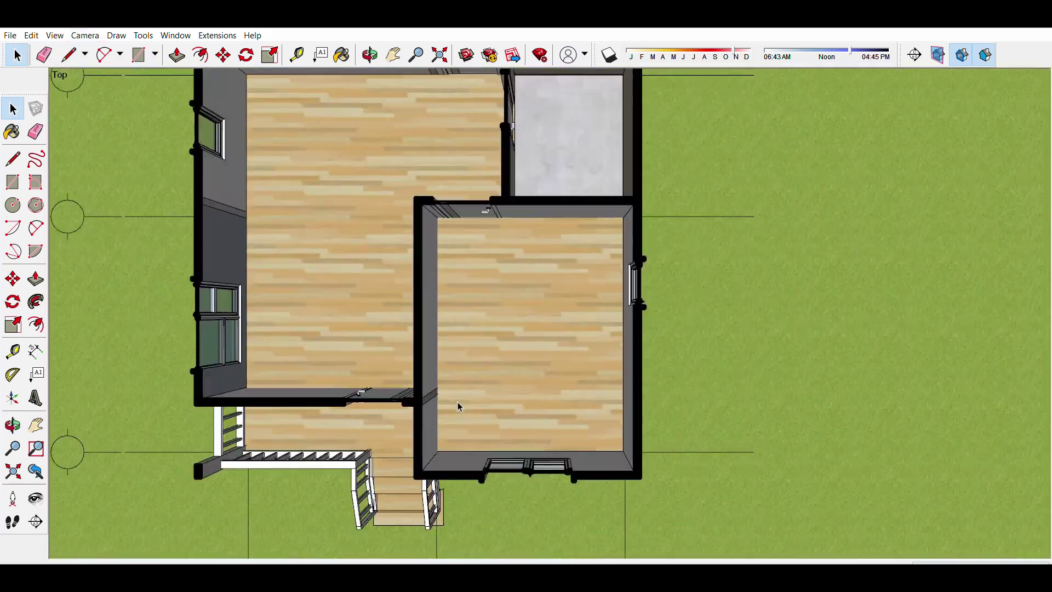
mouse_move(707, 345)
middle_down()
mouse_move(528, 356)
mouse_move(122, 265)
mouse_move(707, 394)
mouse_move(221, 403)
middle_up()
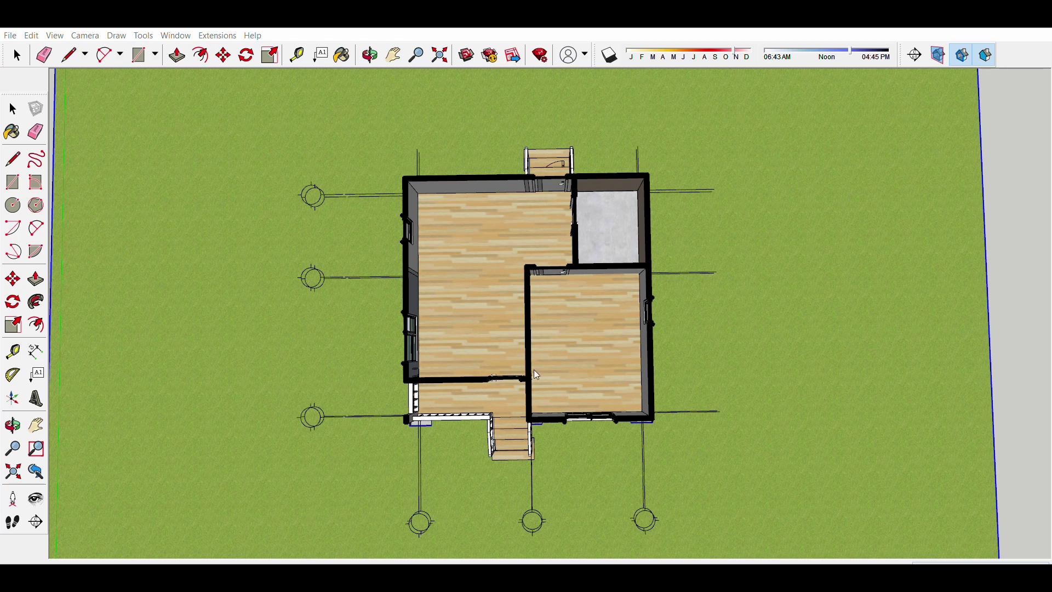
Step: Place Living area, Dining and kitchen, and Balcony labels in their rooms
click(440, 344)
key(m)
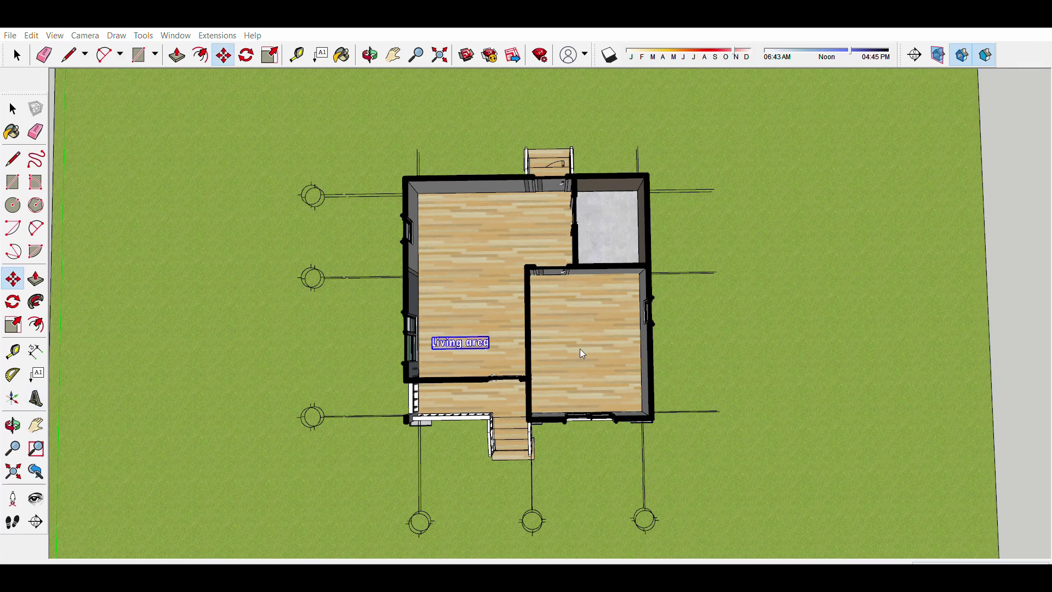
key(space)
click(479, 229)
key(m)
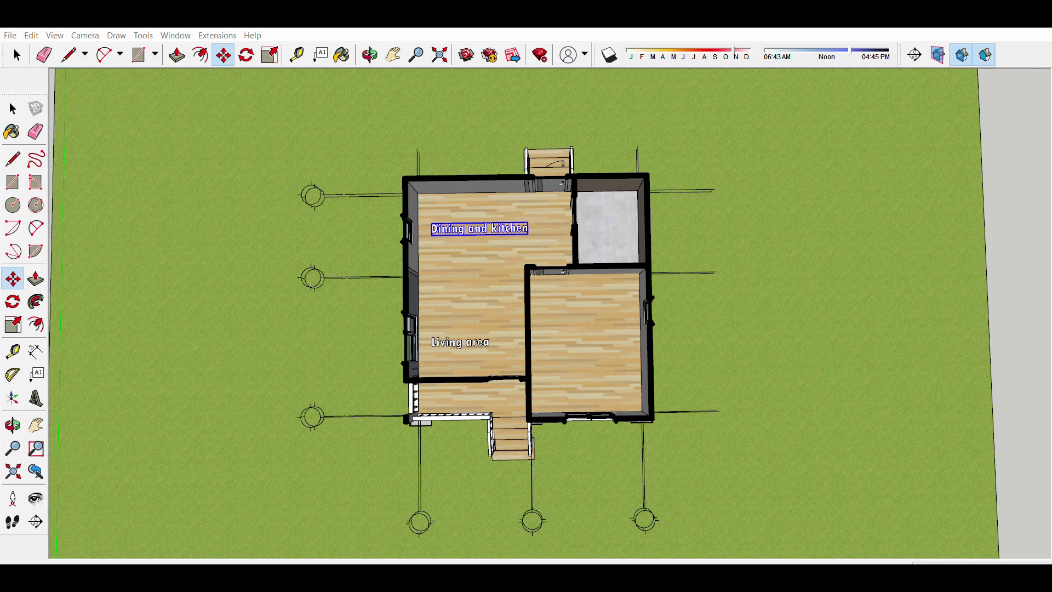
key(space)
click(469, 396)
key(m)
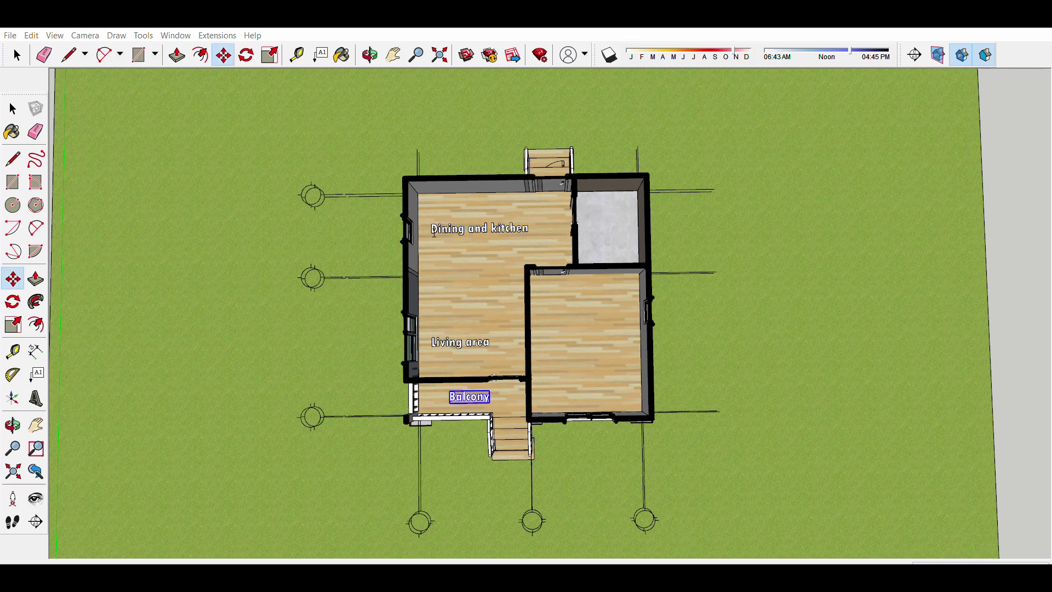
Step: Paste Bedroom and WC labels into their rooms and switch shadows on
key(ctrl+v)
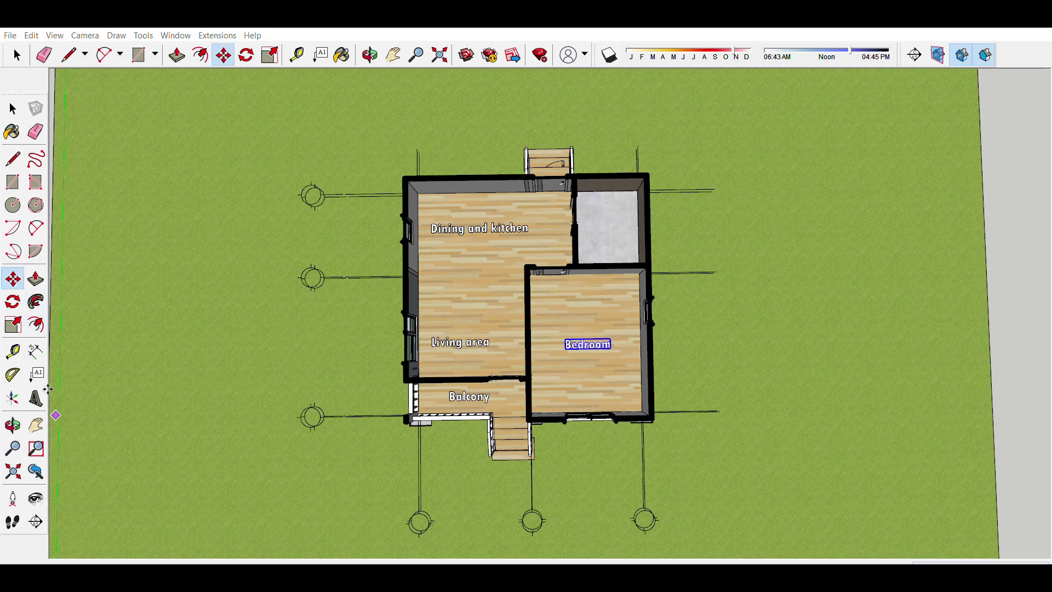
key(ctrl+v)
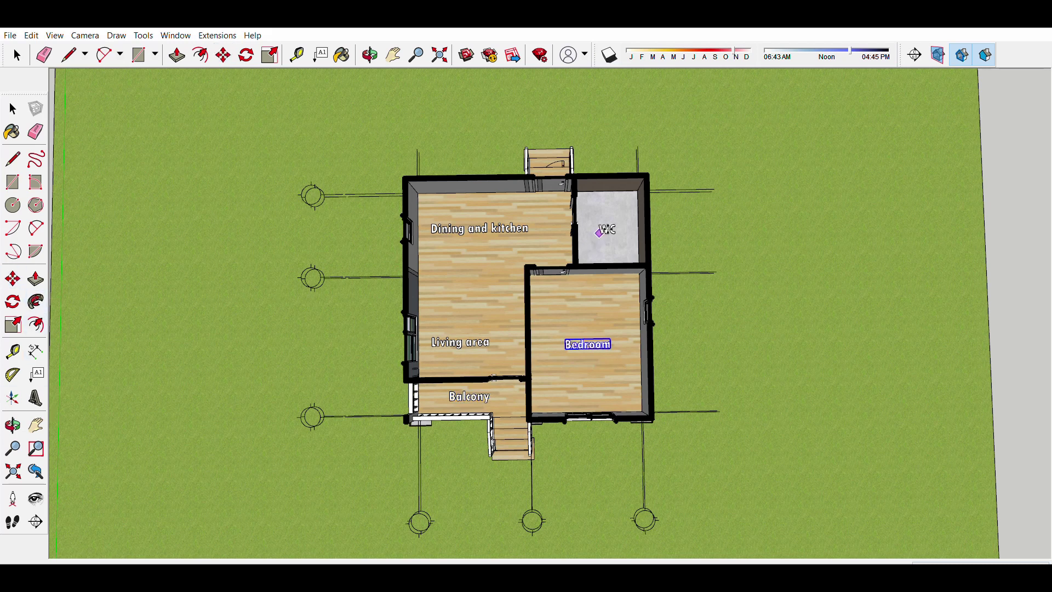
scroll(545, 289, up, 3)
click(608, 54)
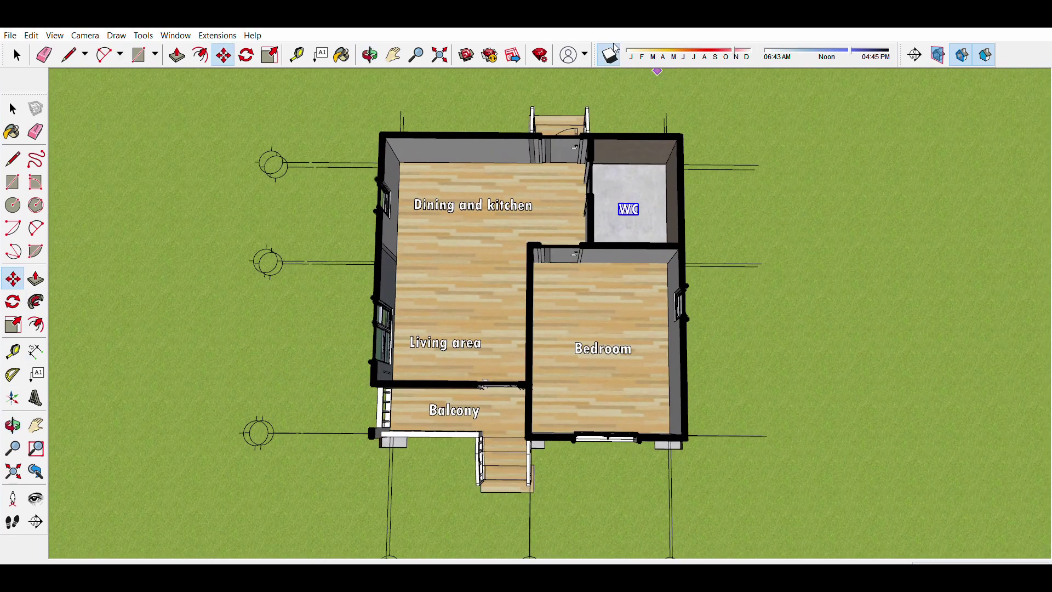
click(697, 50)
Step: Set the shadow date to summer and switch to the front view of the house
mouse_move(594, 317)
middle_down()
mouse_move(534, 387)
mouse_move(77, 70)
middle_up()
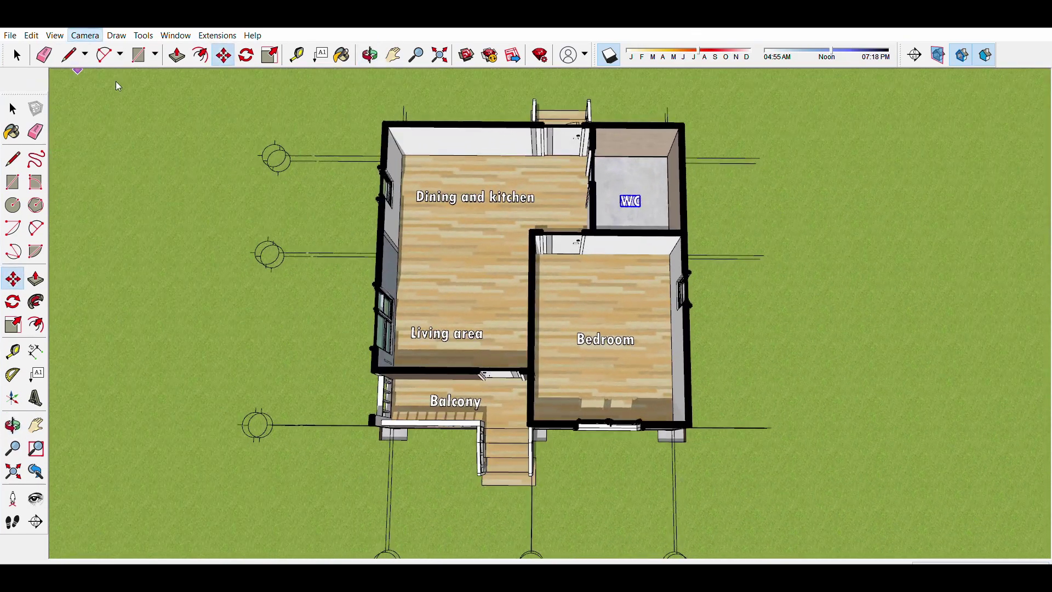
mouse_move(592, 287)
shift+middle_down()
mouse_move(522, 266)
mouse_move(551, 272)
shift+middle_up()
key(Page_Down)
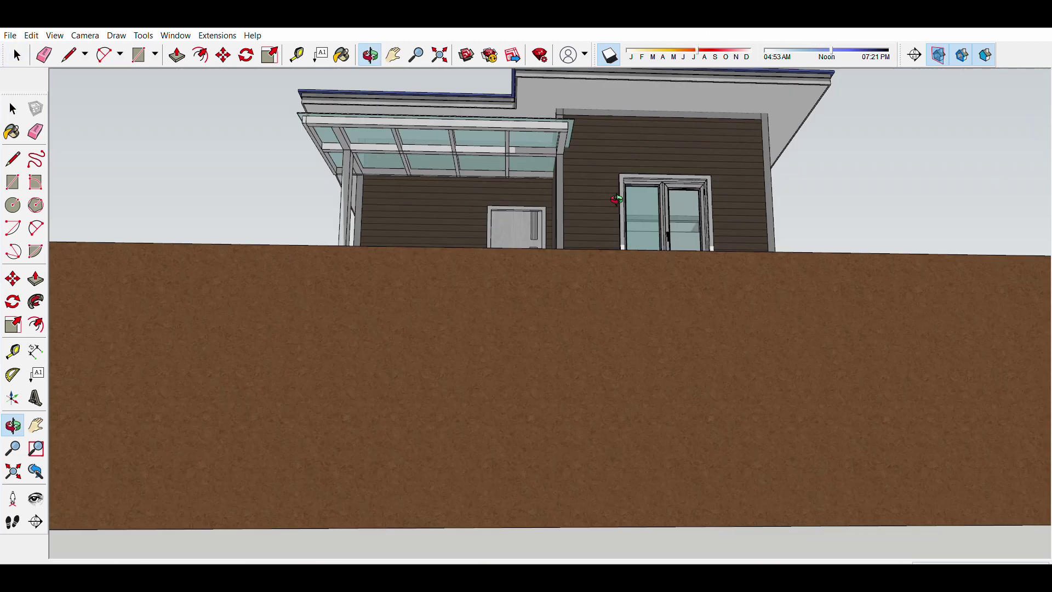
mouse_move(675, 70)
middle_down()
mouse_move(579, 315)
mouse_move(951, 303)
mouse_move(688, 380)
mouse_move(660, 481)
middle_up()
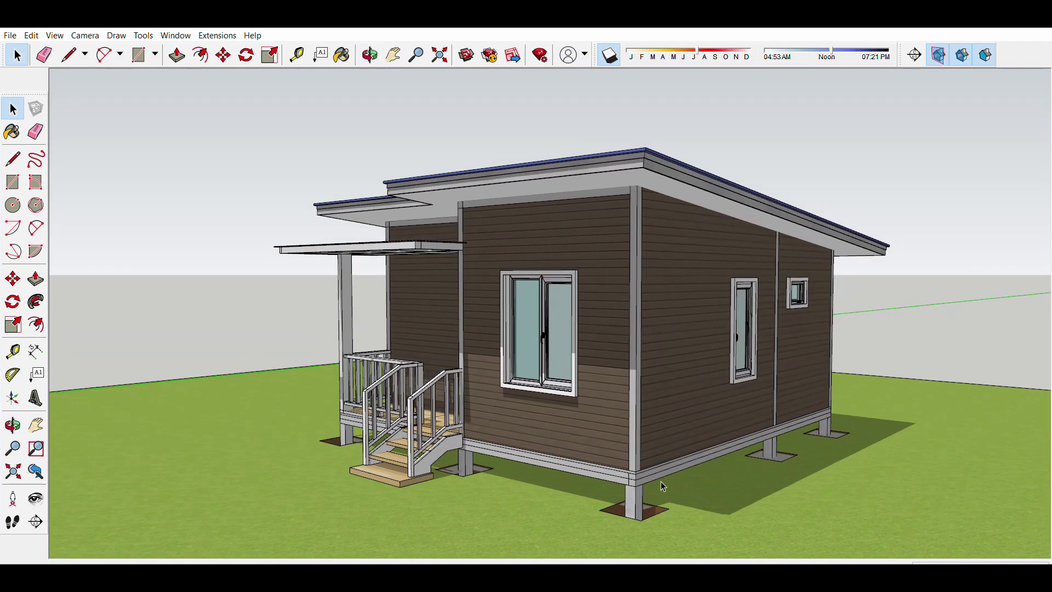
Step: Orbit and zoom around the porch, front door and rear corner of the house
key(l)
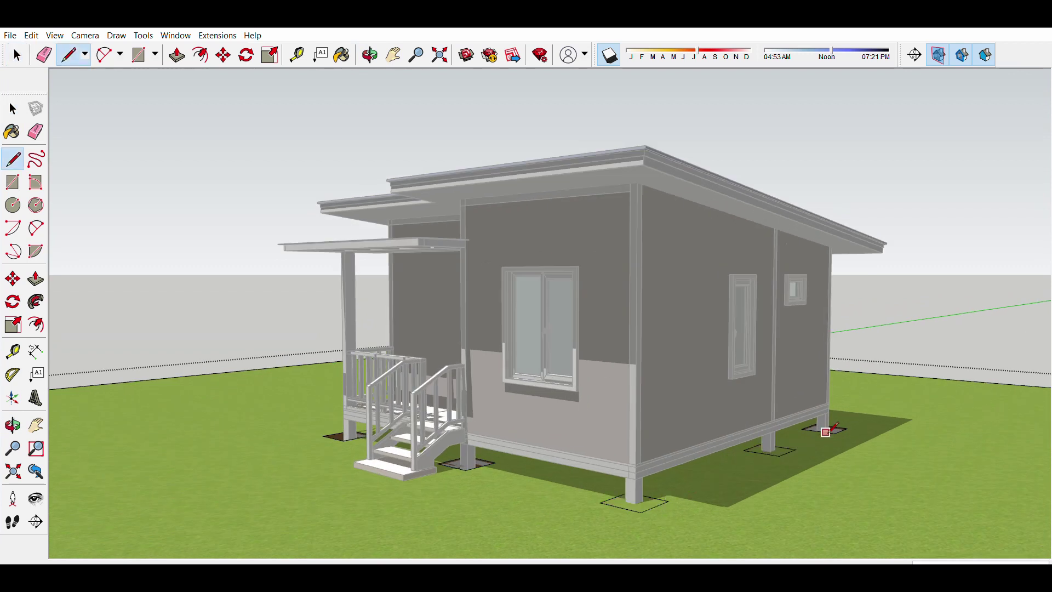
middle_drag(761, 454, 405, 479)
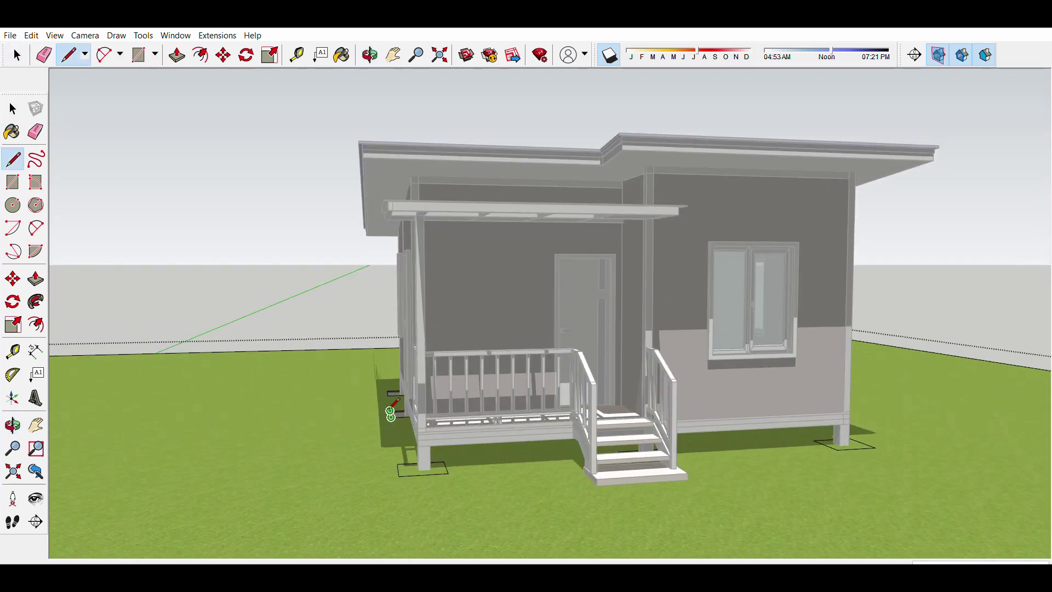
scroll(391, 412, up, 3)
middle_drag(391, 415, 556, 504)
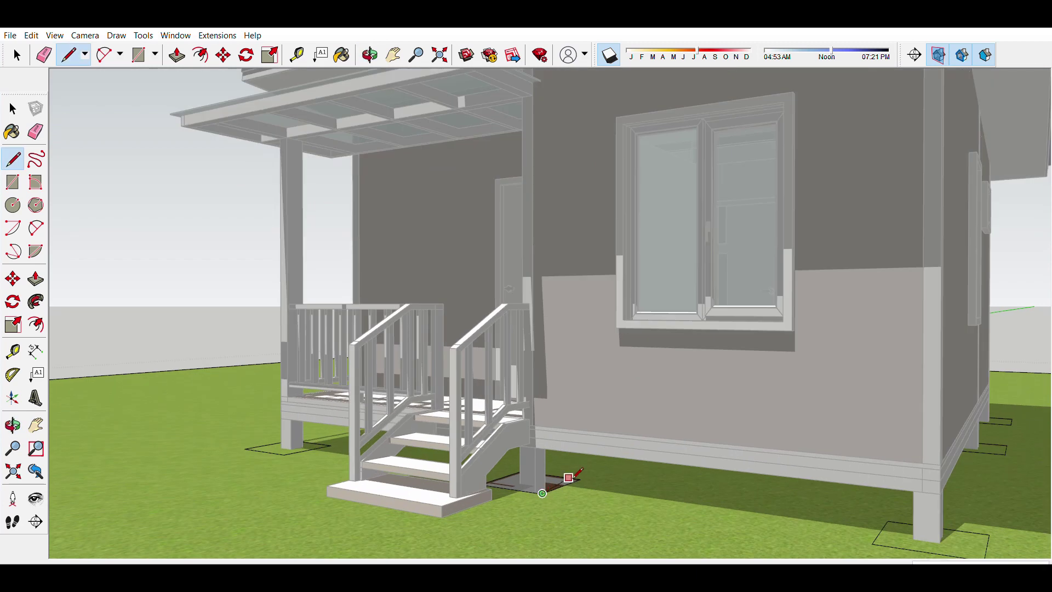
scroll(563, 477, down, 5)
key(space)
scroll(631, 419, up, 3)
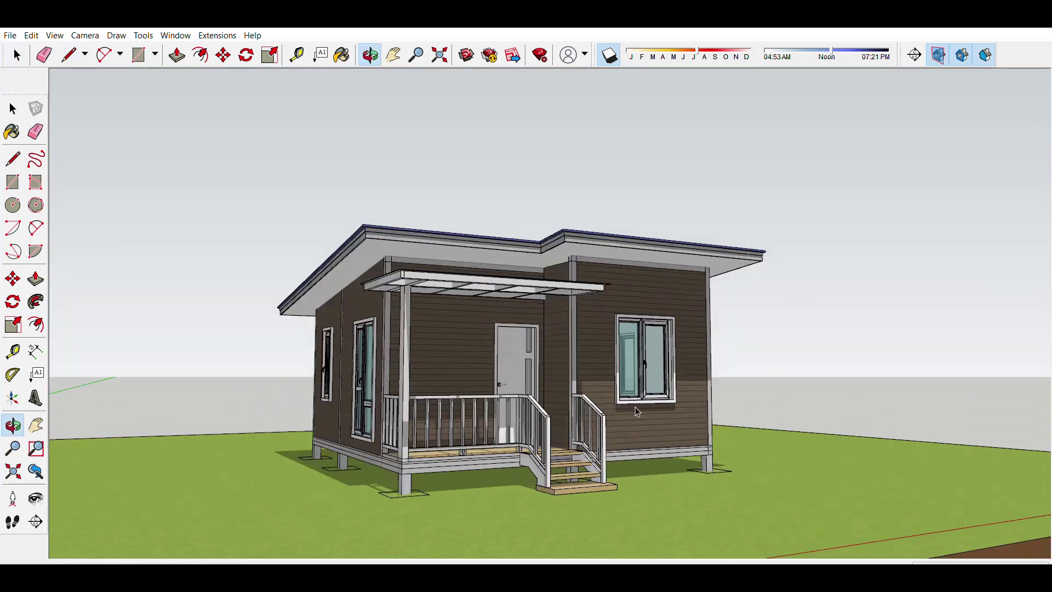
mouse_move(633, 416)
middle_down()
mouse_move(547, 427)
mouse_move(639, 56)
middle_up()
scroll(546, 427, up, 3)
Step: Toggle shadows and orbit round to a low front-corner perspective of the house
click(608, 52)
scroll(438, 329, down, 3)
middle_drag(439, 329, 434, 280)
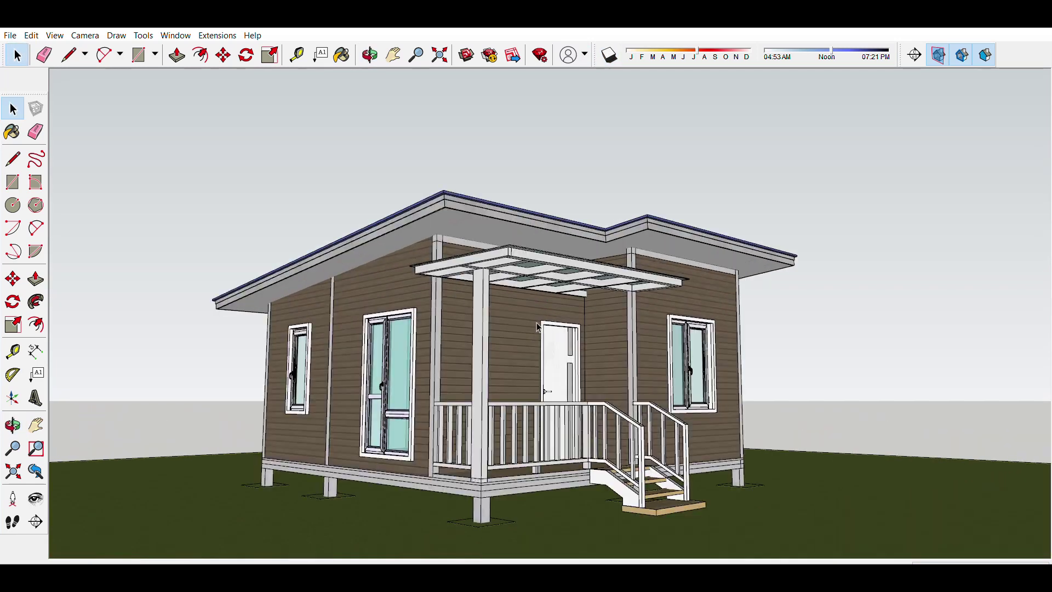
drag(434, 280, 548, 223)
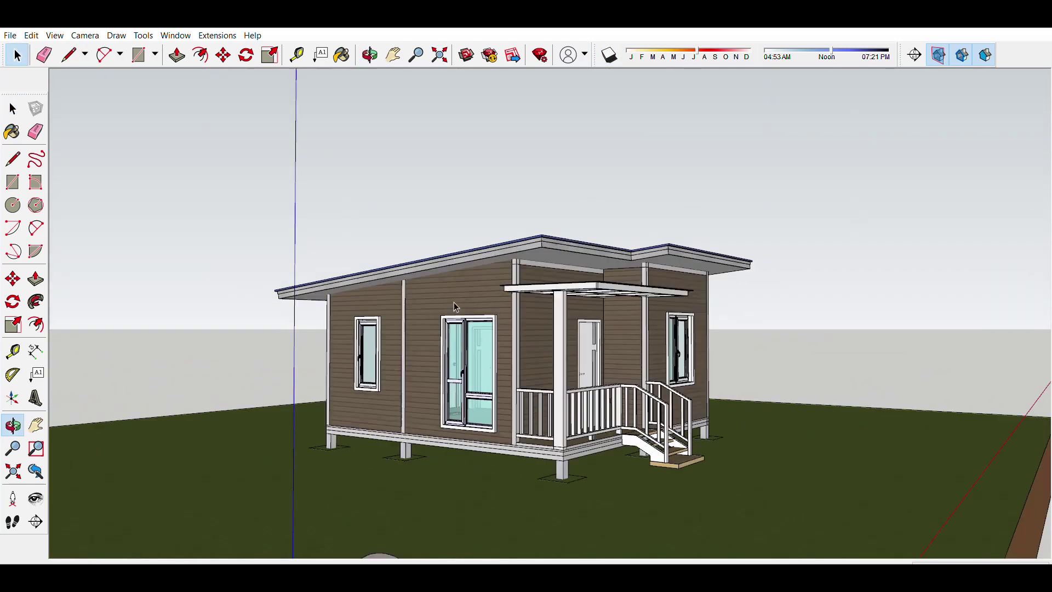
key(space)
scroll(548, 223, down, 3)
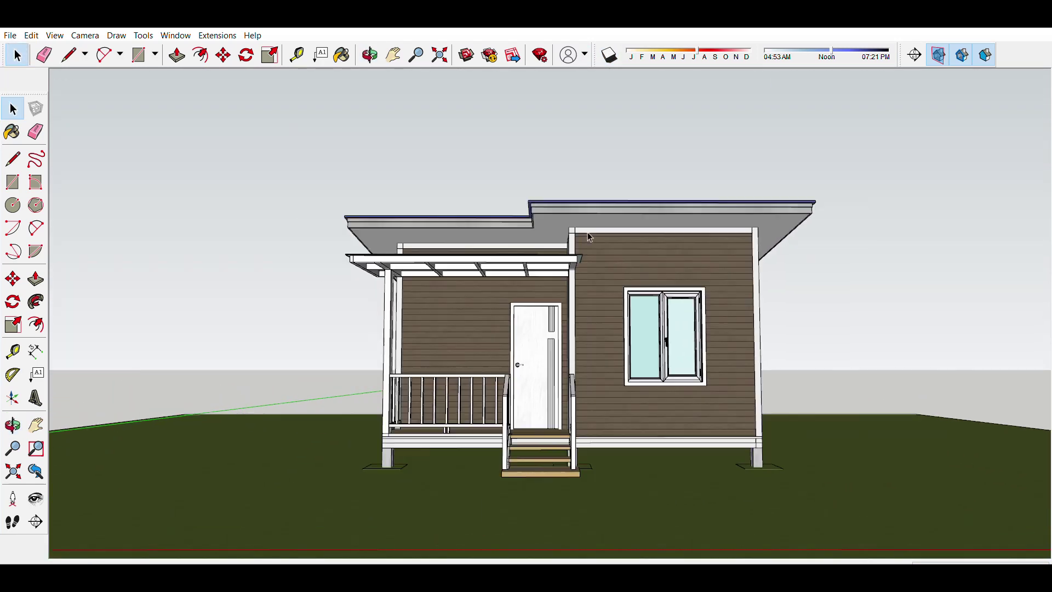
mouse_move(547, 223)
middle_down()
mouse_move(509, 359)
mouse_move(516, 291)
mouse_move(488, 235)
middle_up()
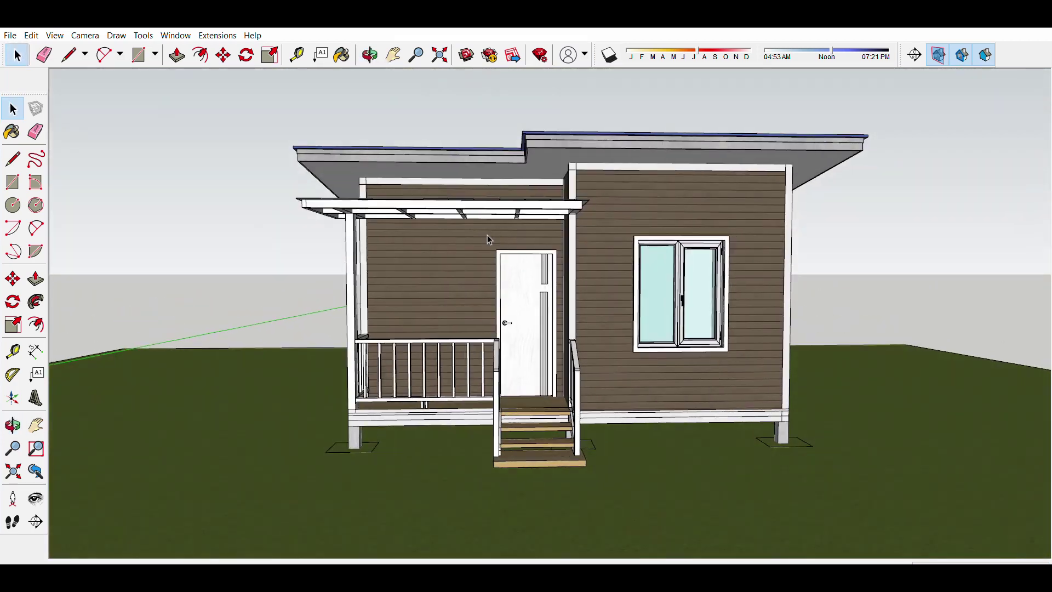
scroll(495, 239, up, 2)
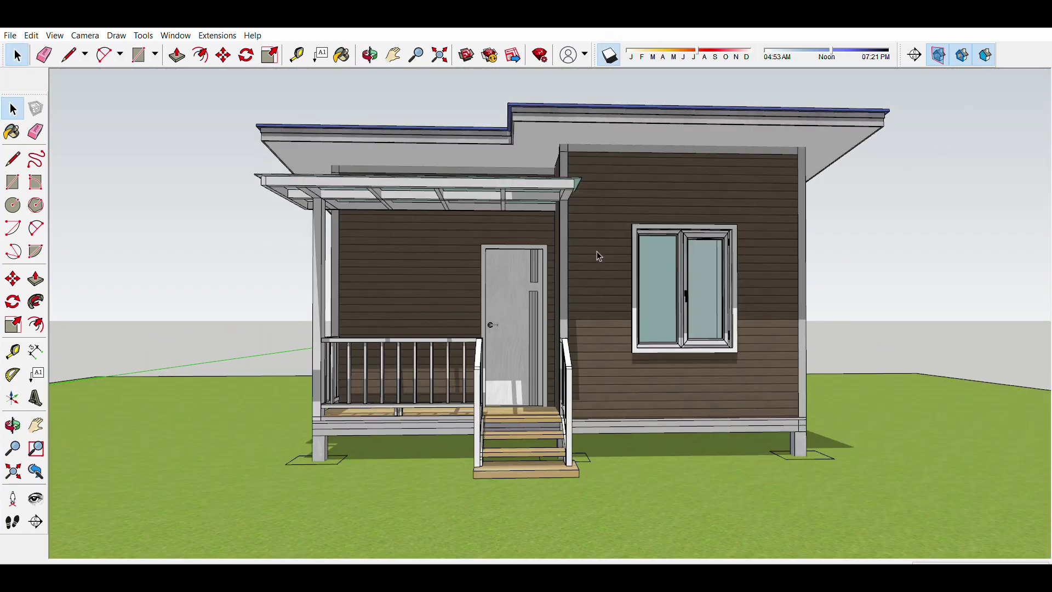